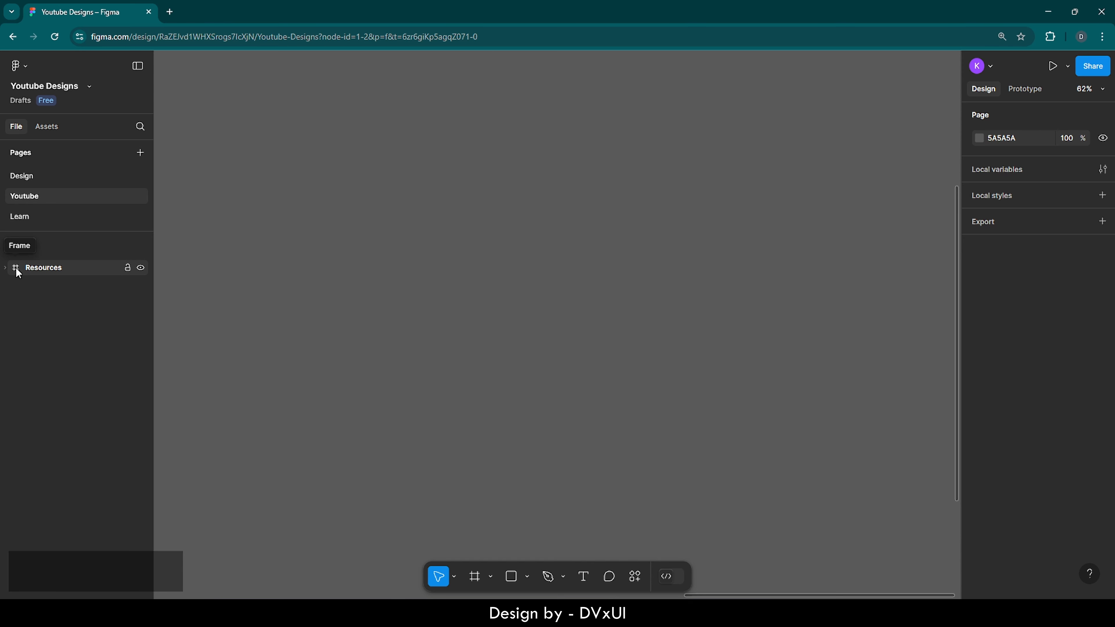
Step: Zoom to the Resources frame to review its food images and colour swatch
double_click(16, 268)
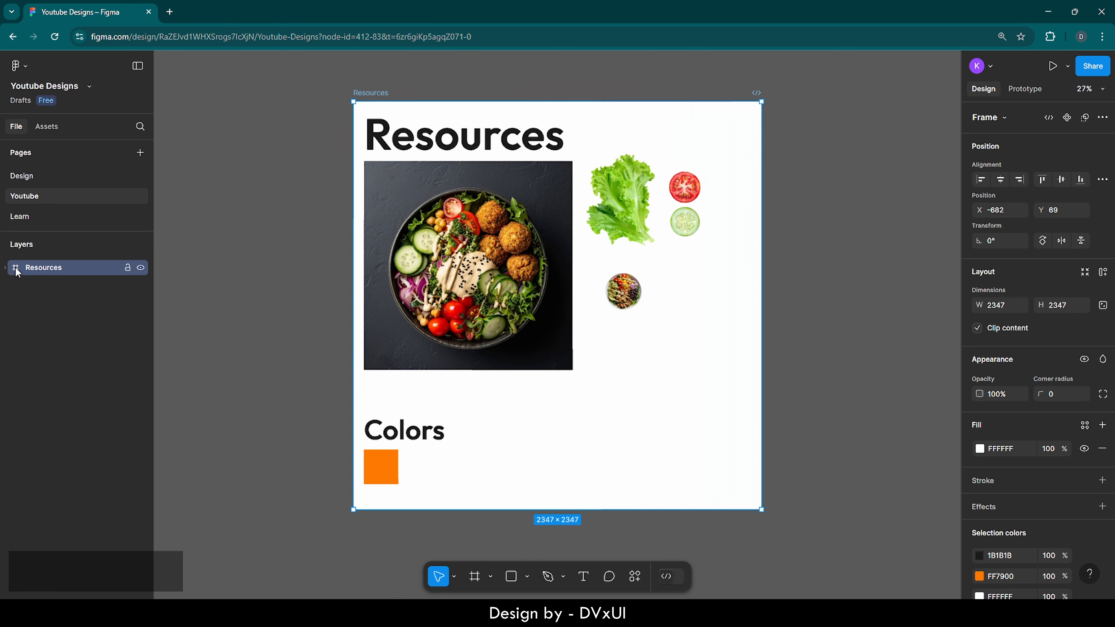
click(253, 300)
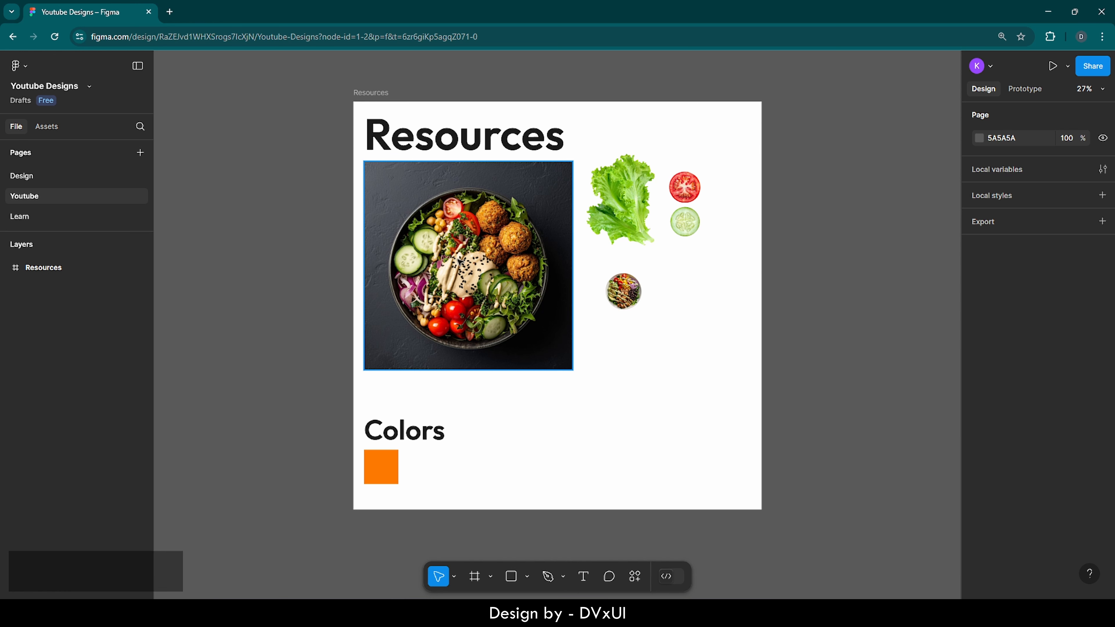
Step: Open freepik.com in a new browser tab and search all assets for "food bowl"
click(170, 13)
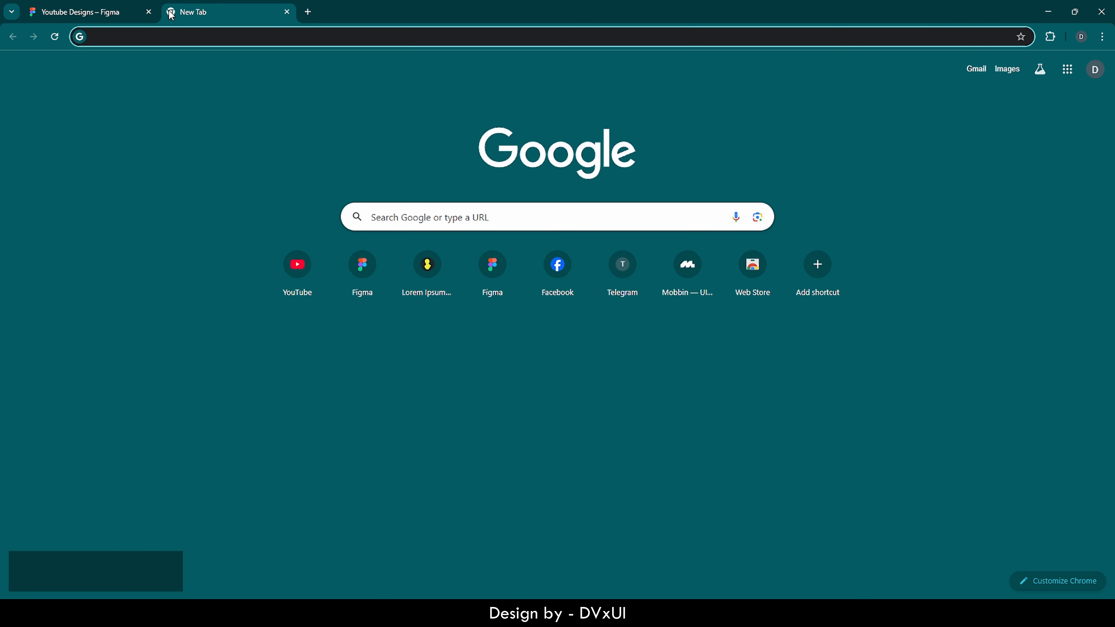
text(freepik.com/sign-up?client_id=freepik&lang=en)
key(Return)
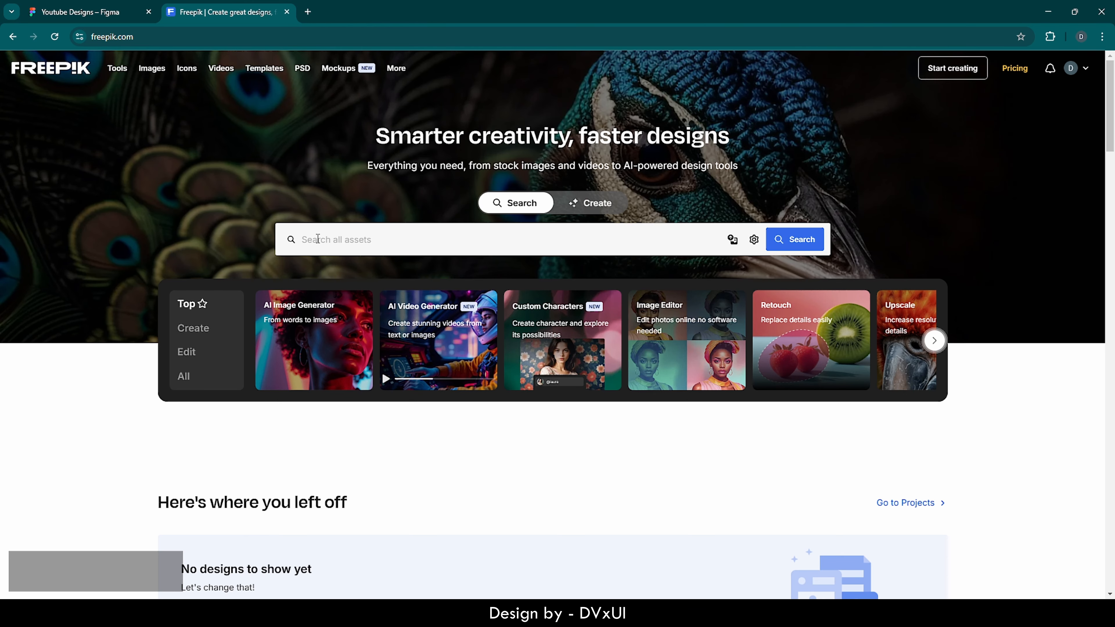
click(318, 239)
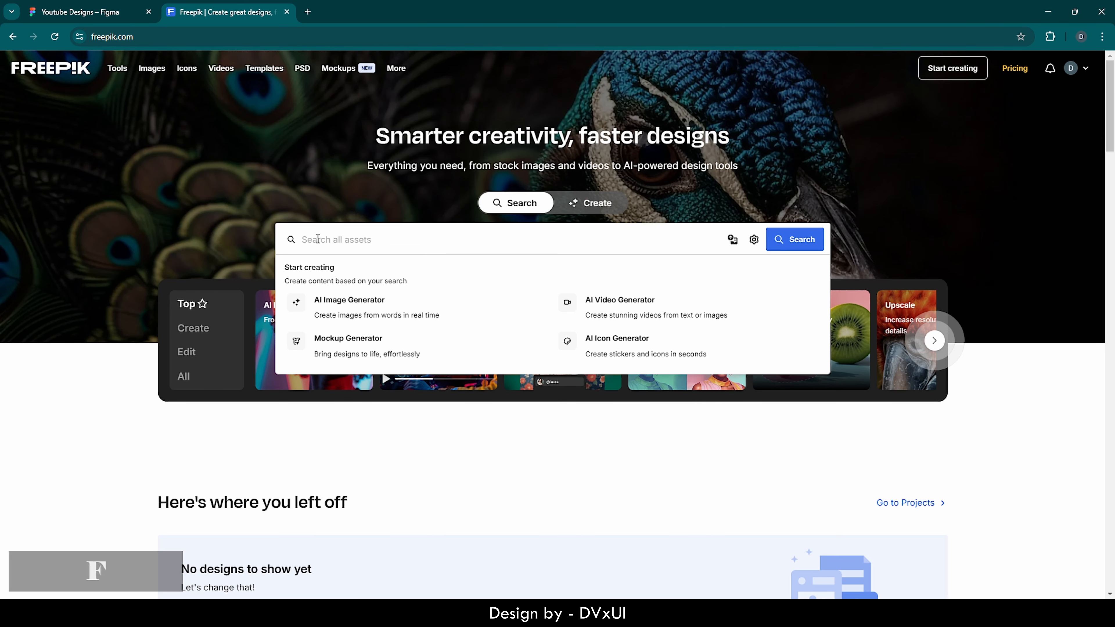
text(food bowl)
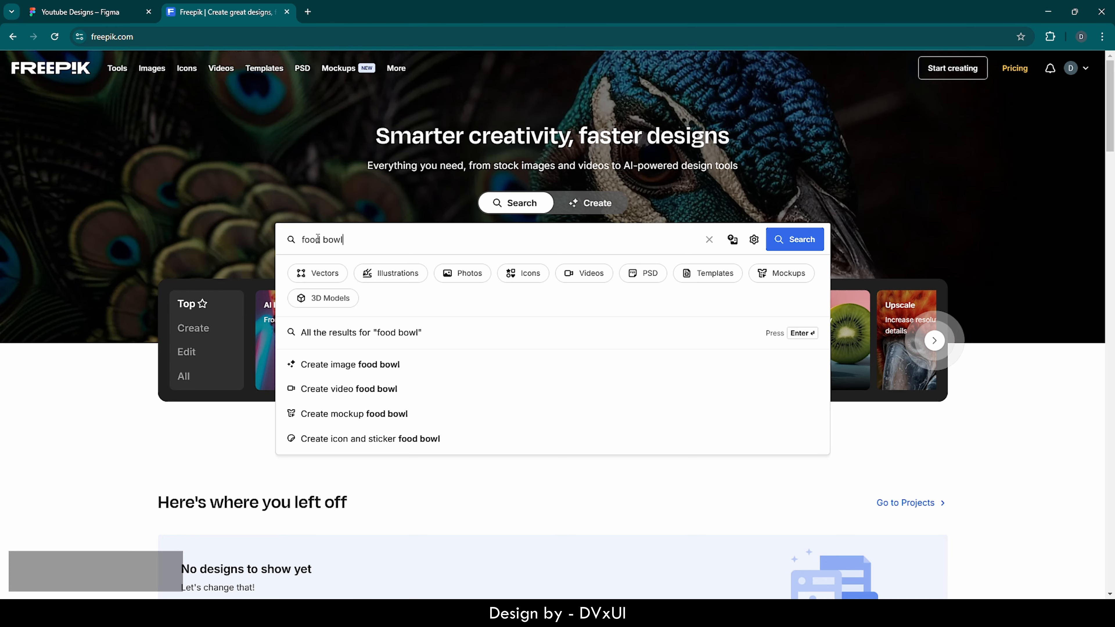
key(Return)
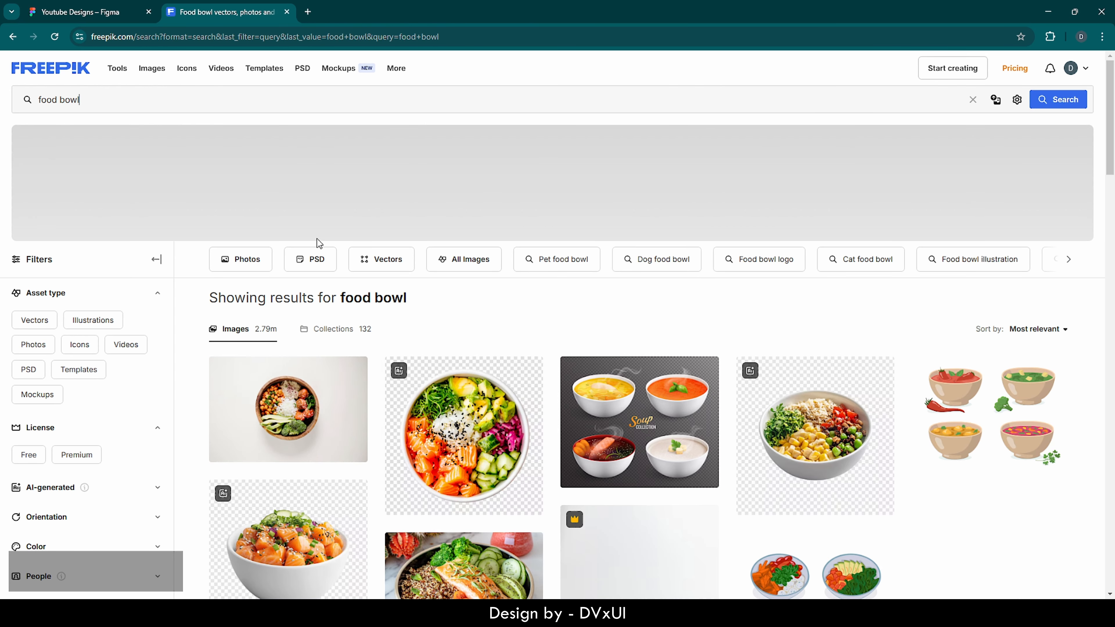
scroll(302, 413, down, 3)
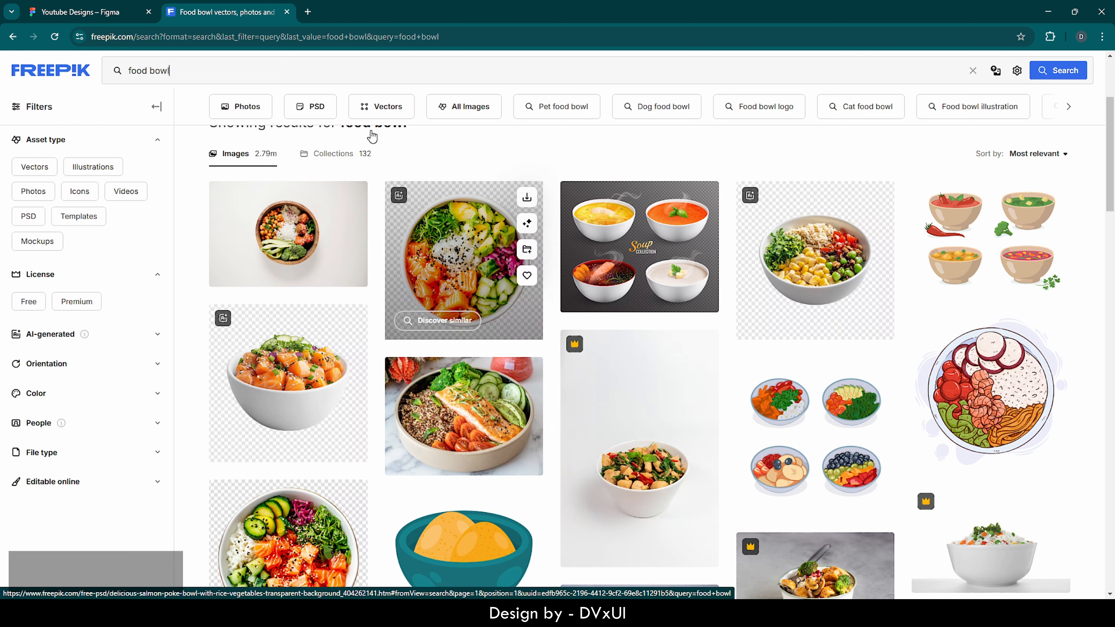
Step: Switch back to the Youtube Designs file in Figma and select the Resources frame
click(127, 9)
click(357, 93)
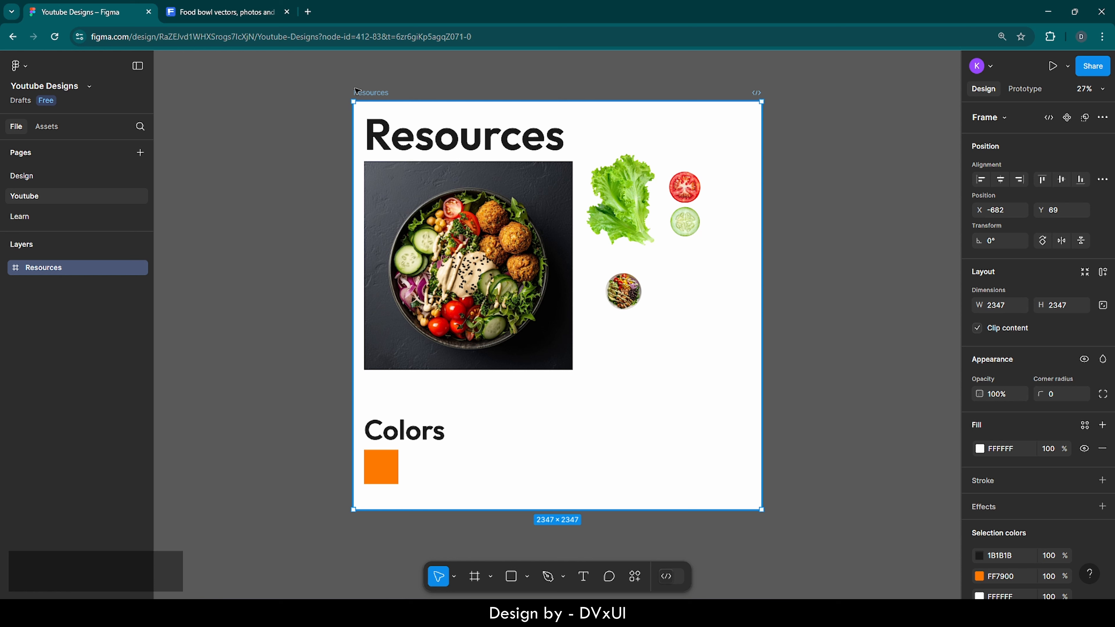
click(411, 91)
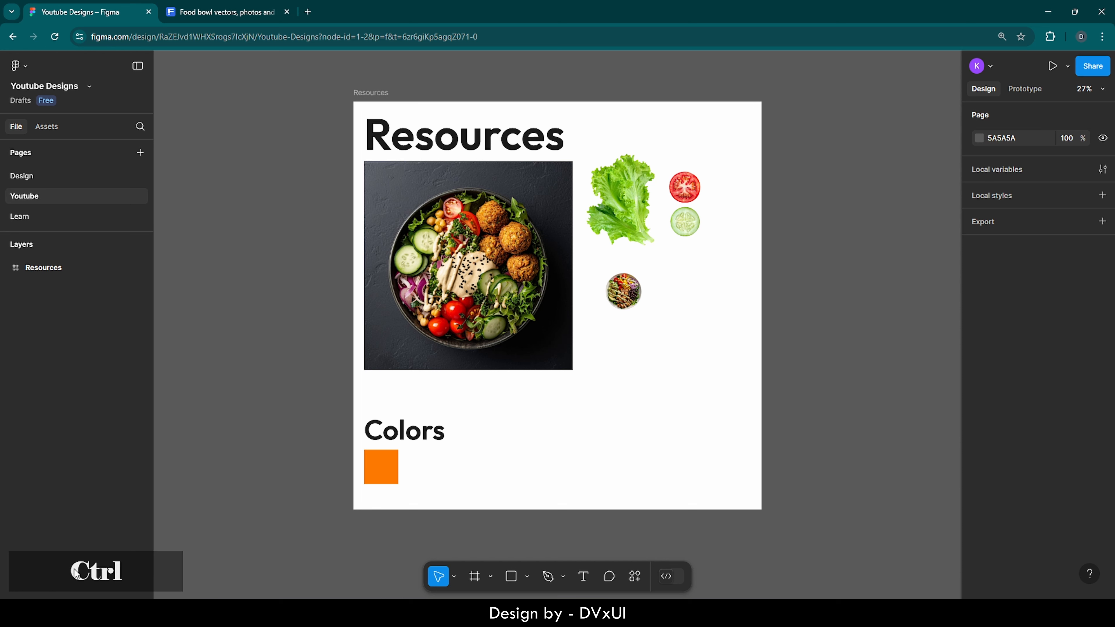
key(ctrl+a)
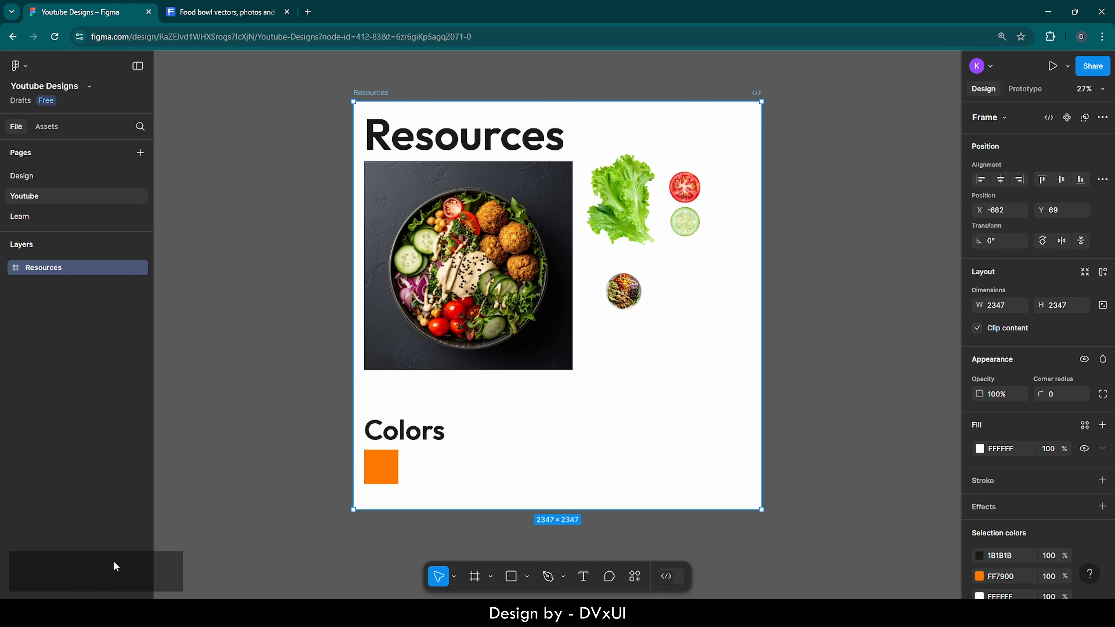
key(ctrl+a)
key(ctrl+a)
scroll(476, 537, right, 1)
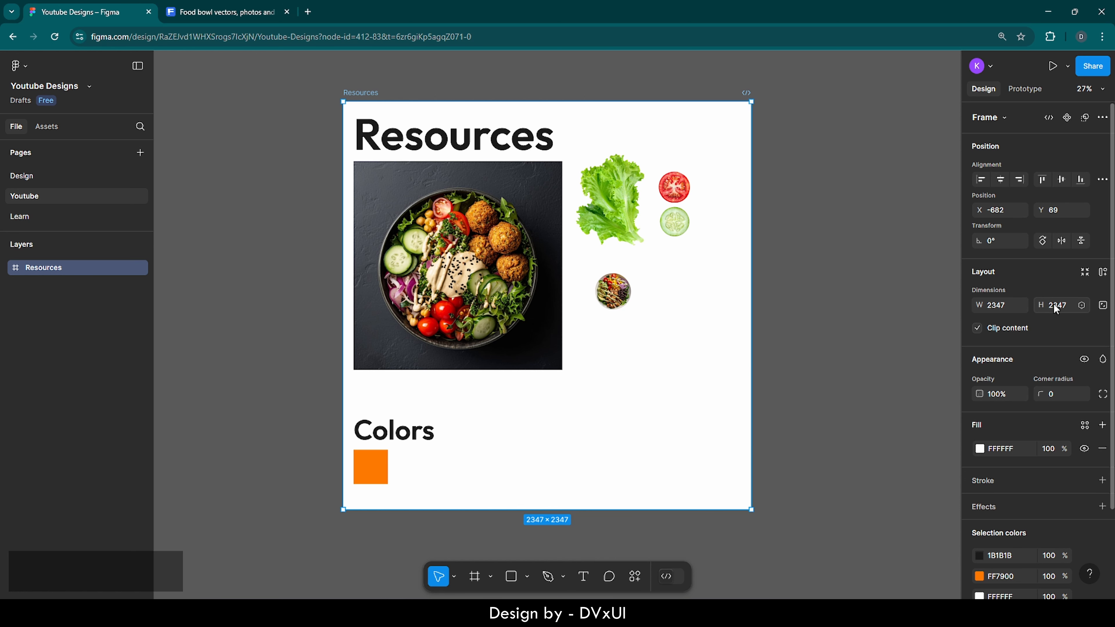
Step: Try a corner radius of 300 on the Resources frame and undo it
click(1058, 395)
text(300)
key(Return)
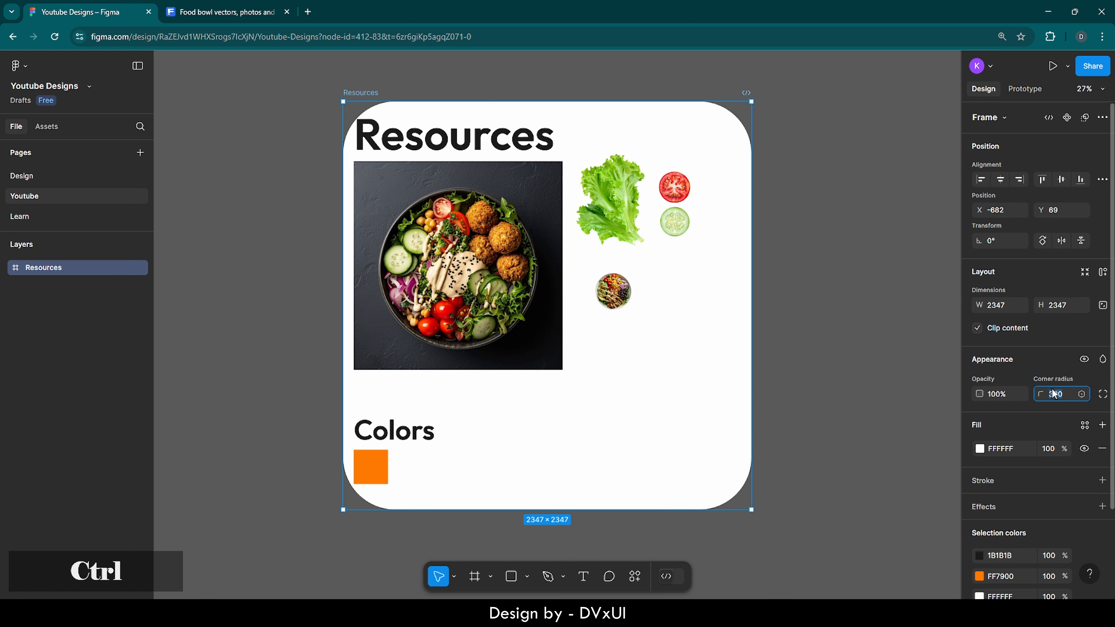
key(ctrl+z)
click(817, 313)
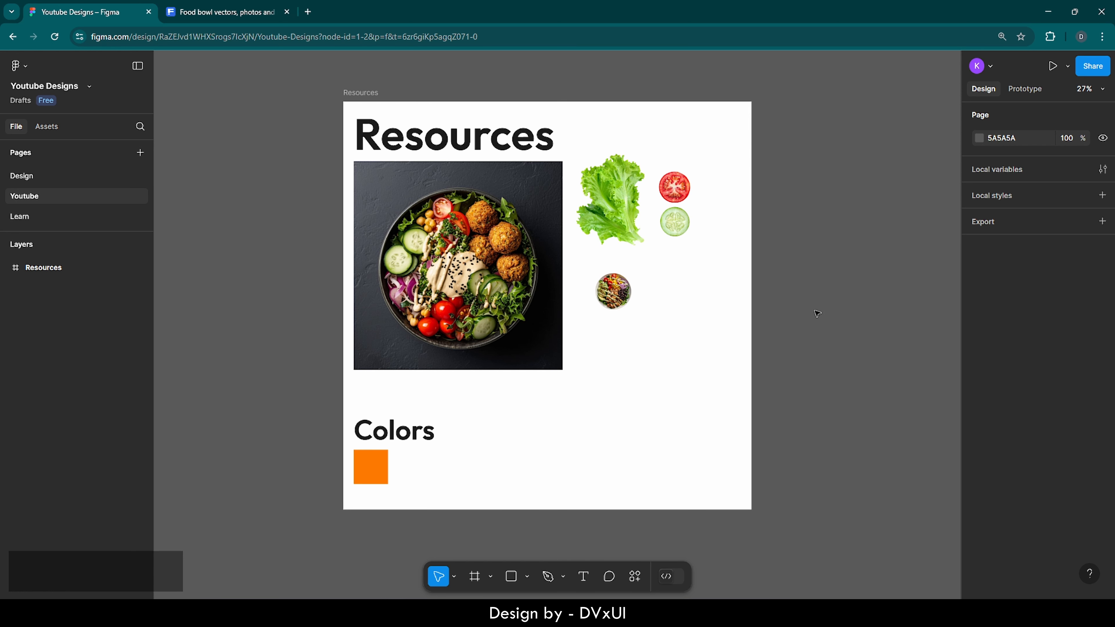
Step: Create a 1440 × 1024 frame from the Desktop preset on empty canvas beside the Resources frame
scroll(817, 313, right, 10)
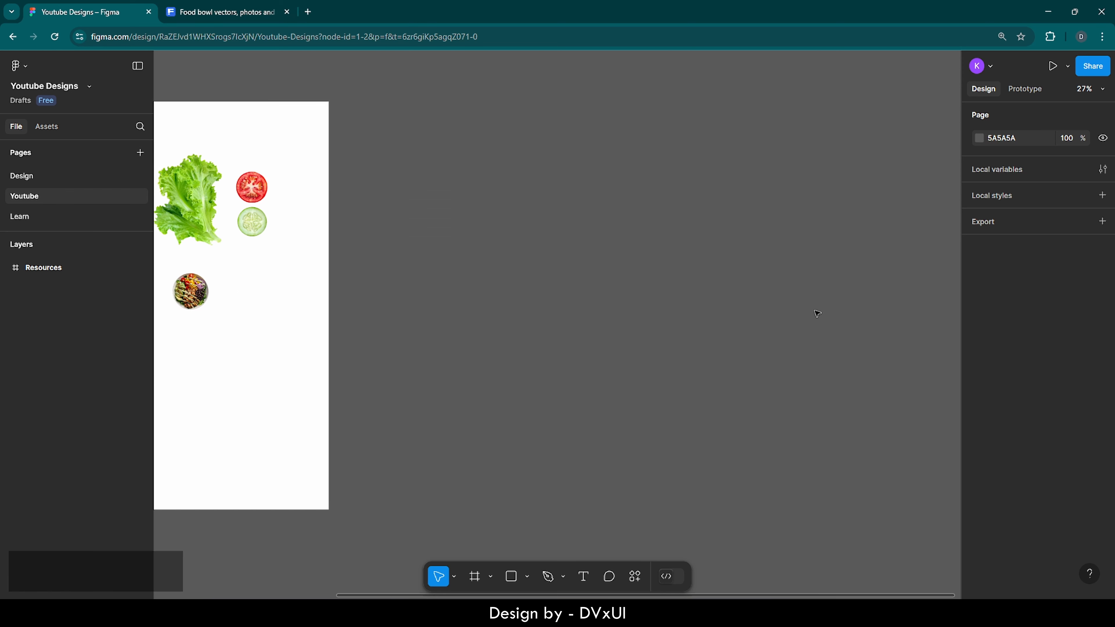
scroll(816, 313, right, 5)
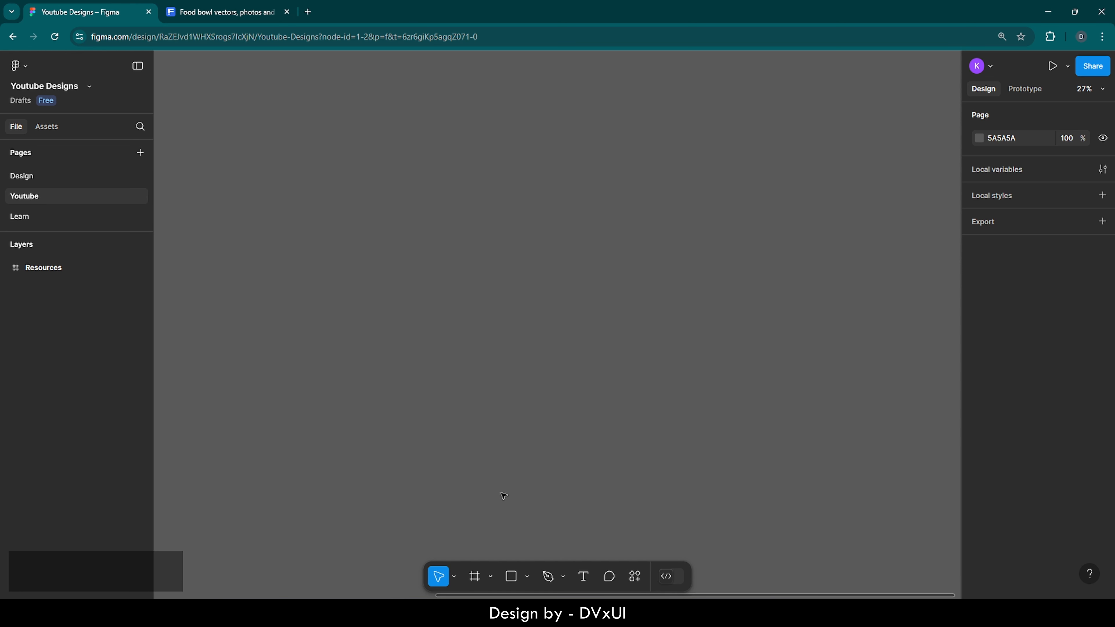
key(f)
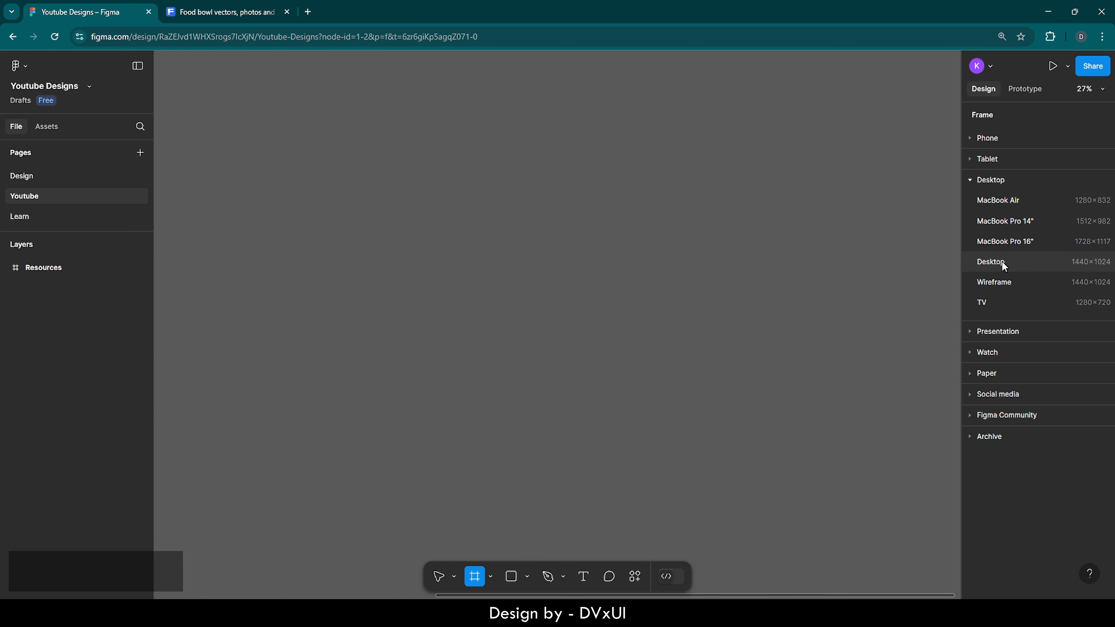
click(1022, 263)
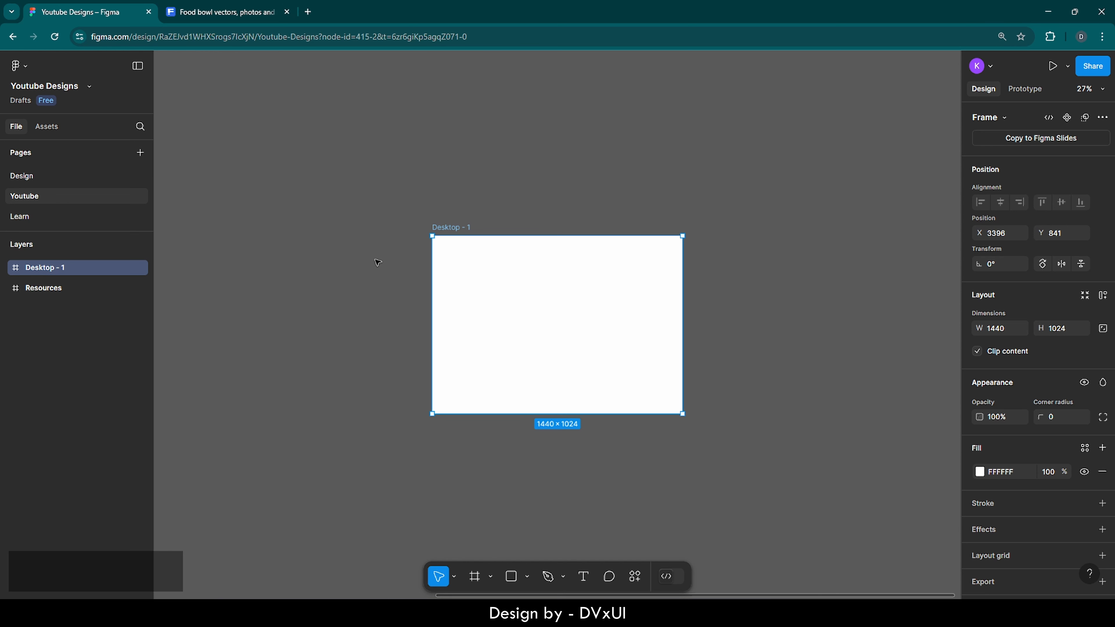
double_click(14, 267)
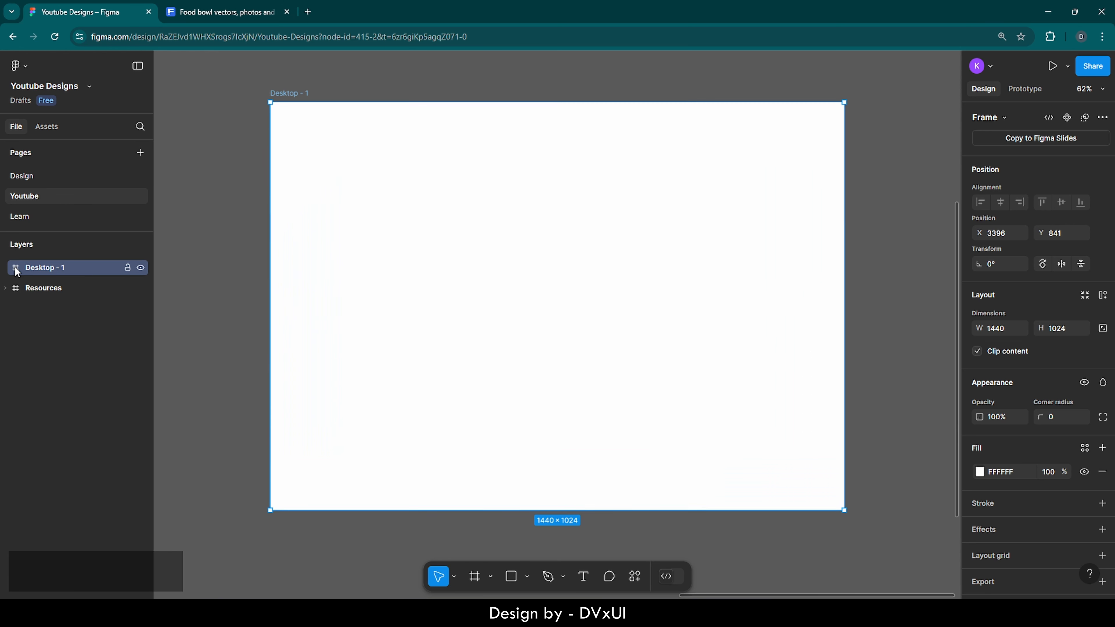
click(209, 258)
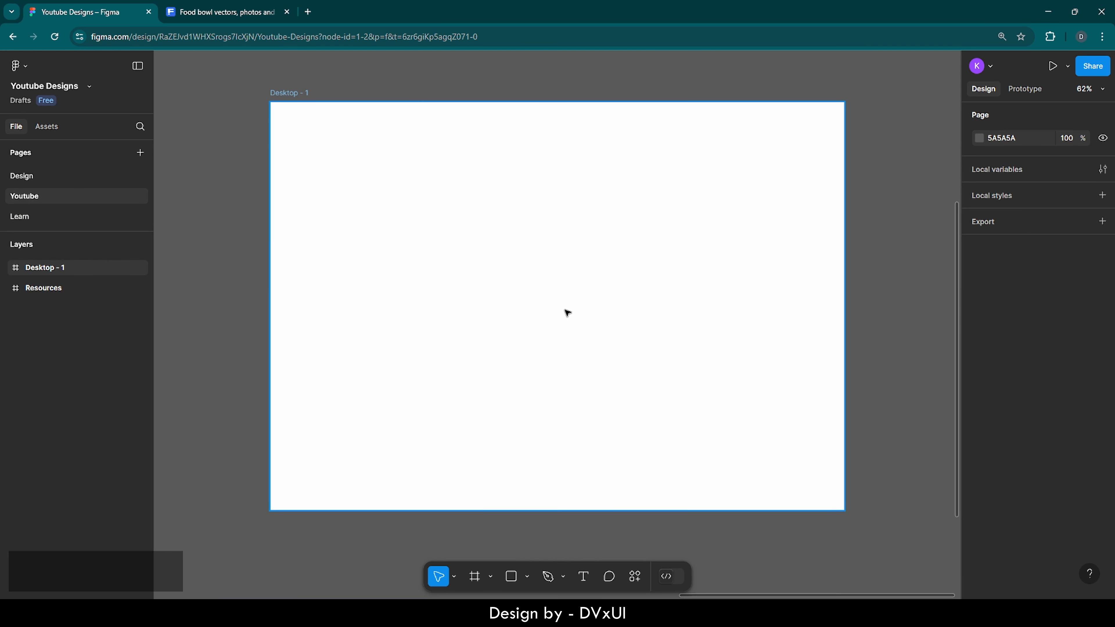
Step: Rename the new desktop frame as Design
click(331, 321)
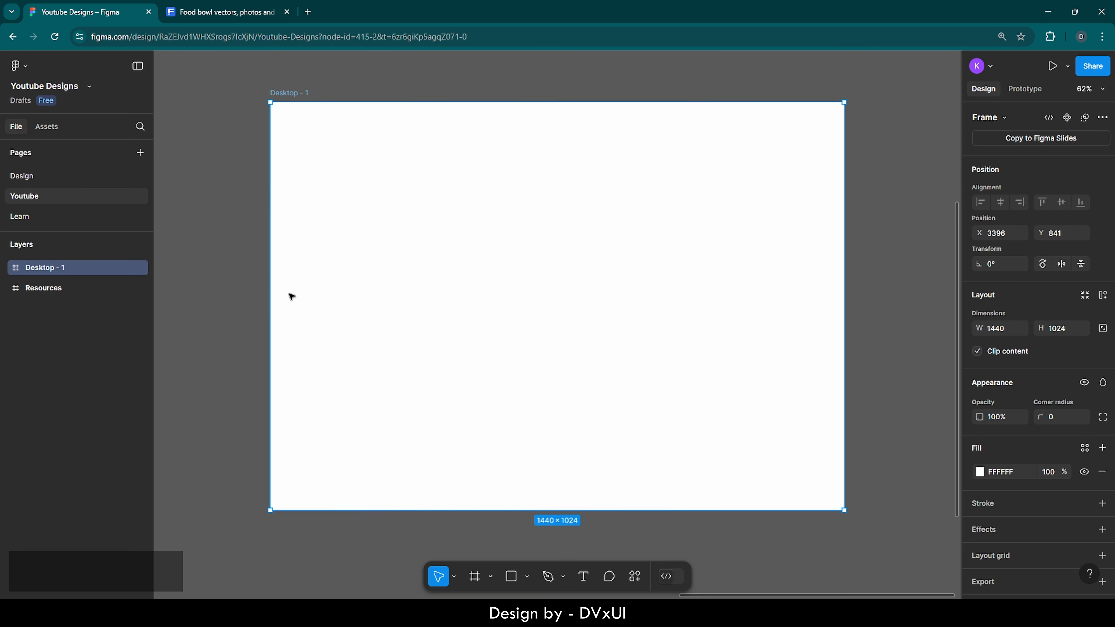
double_click(47, 268)
key(BackSpace)
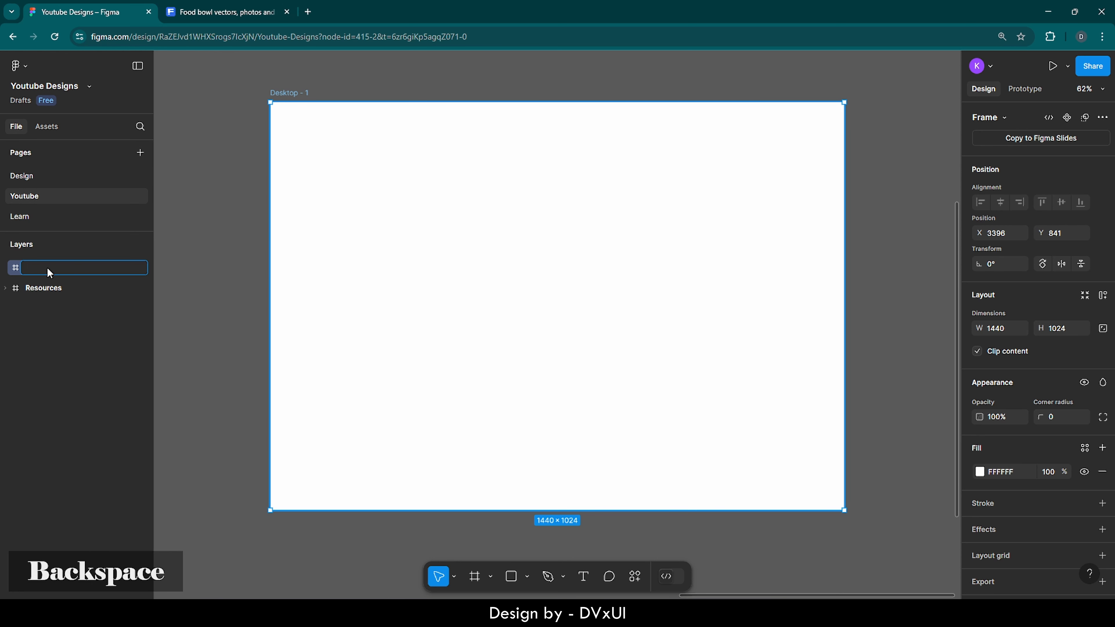
text(Design)
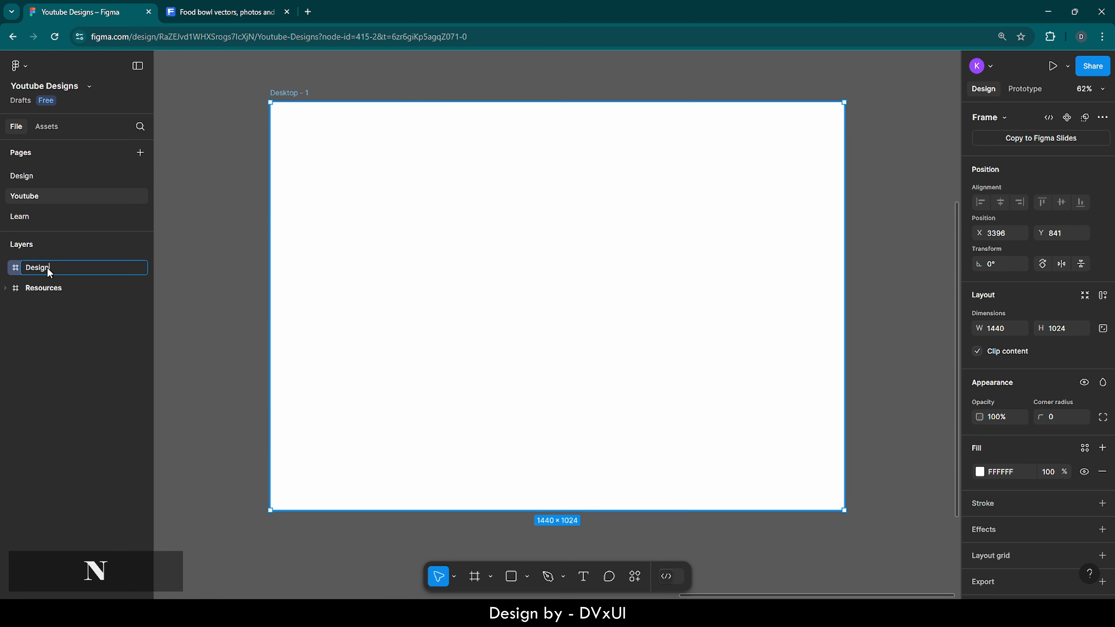
key(Return)
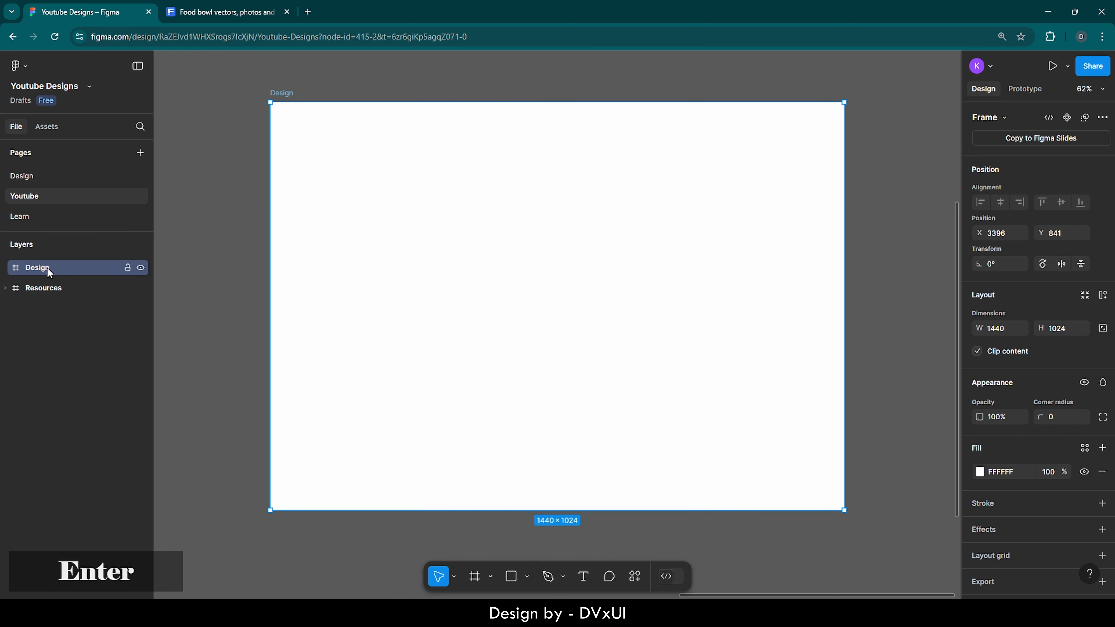
click(221, 258)
Step: Set the Design frame's corner radius to 24
click(370, 252)
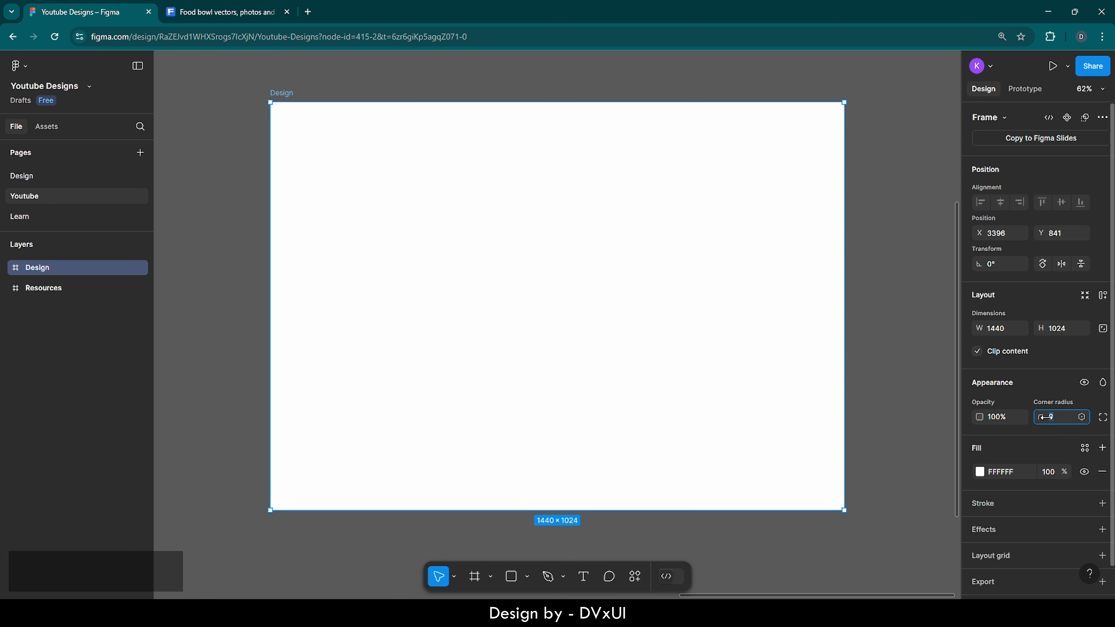
key(BackSpace)
text(24)
key(Return)
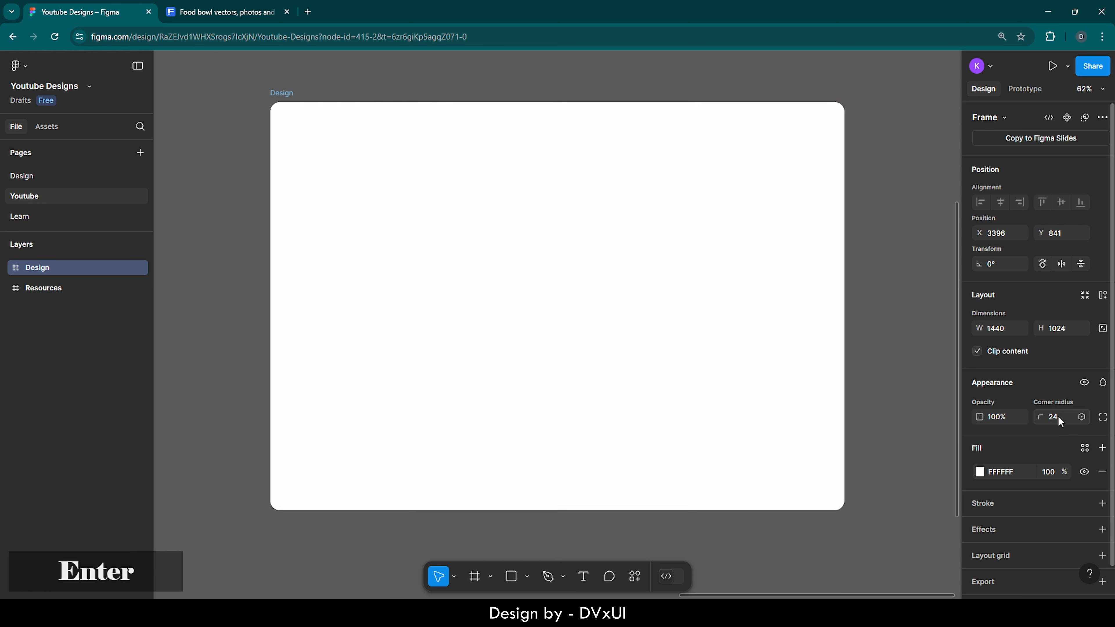
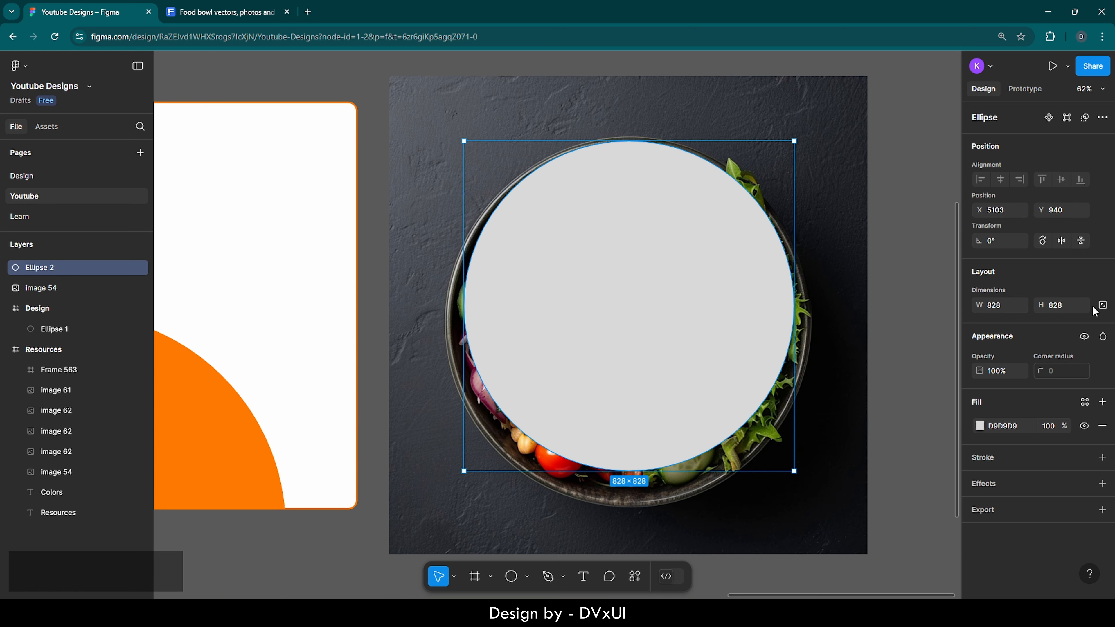
Step: Lock the grey circle's aspect ratio and resize it to 928 × 928
click(1103, 306)
key(BackSpace)
text(928)
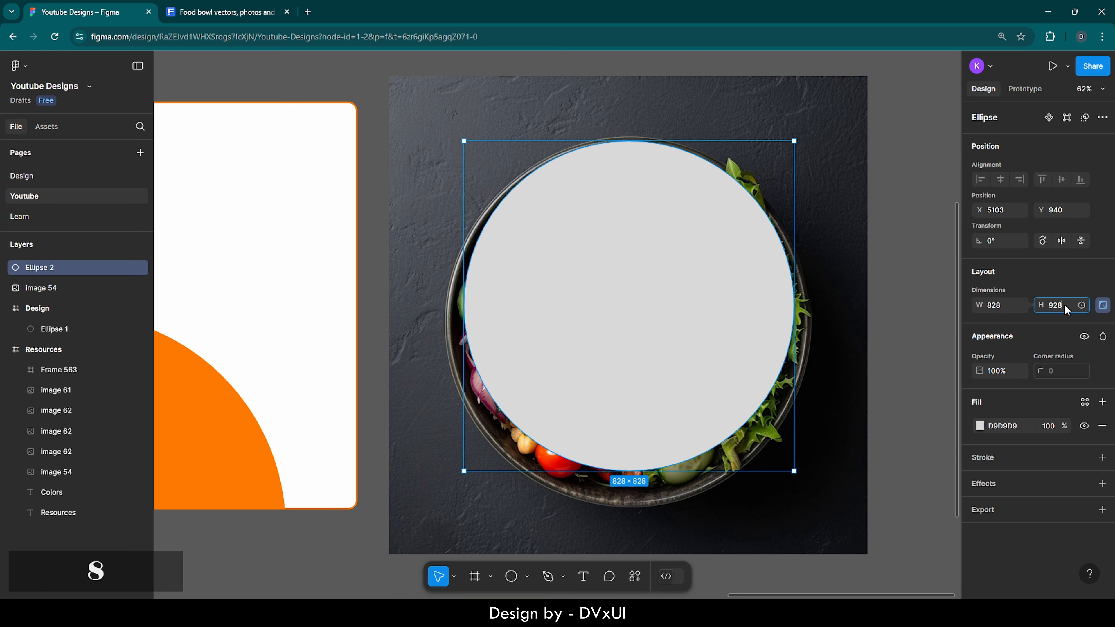
key(Return)
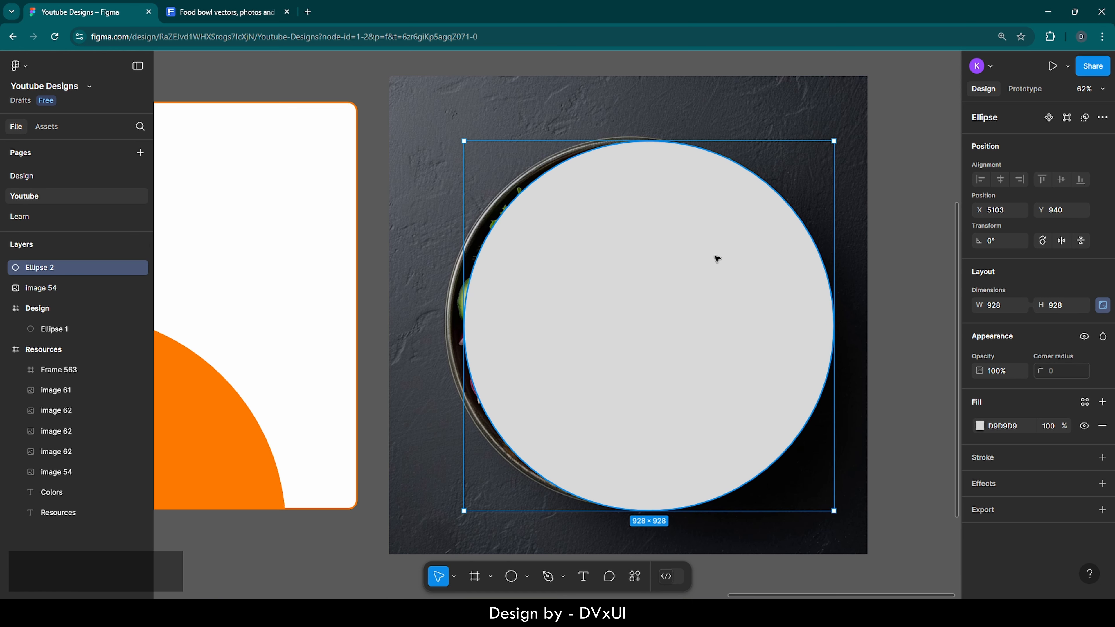
Step: Align the grey circle over the bowl in the photo, placing it at X 5057, Y 930
drag(714, 259, 701, 253)
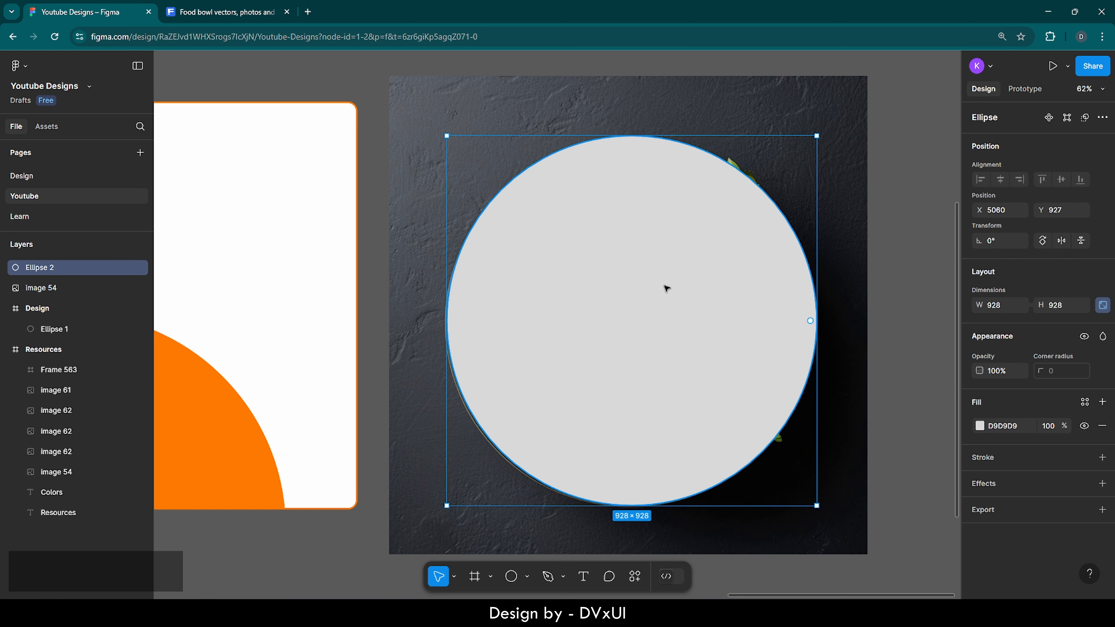
key(Left)
key(Left)
key(Down)
key(Down)
key(Down)
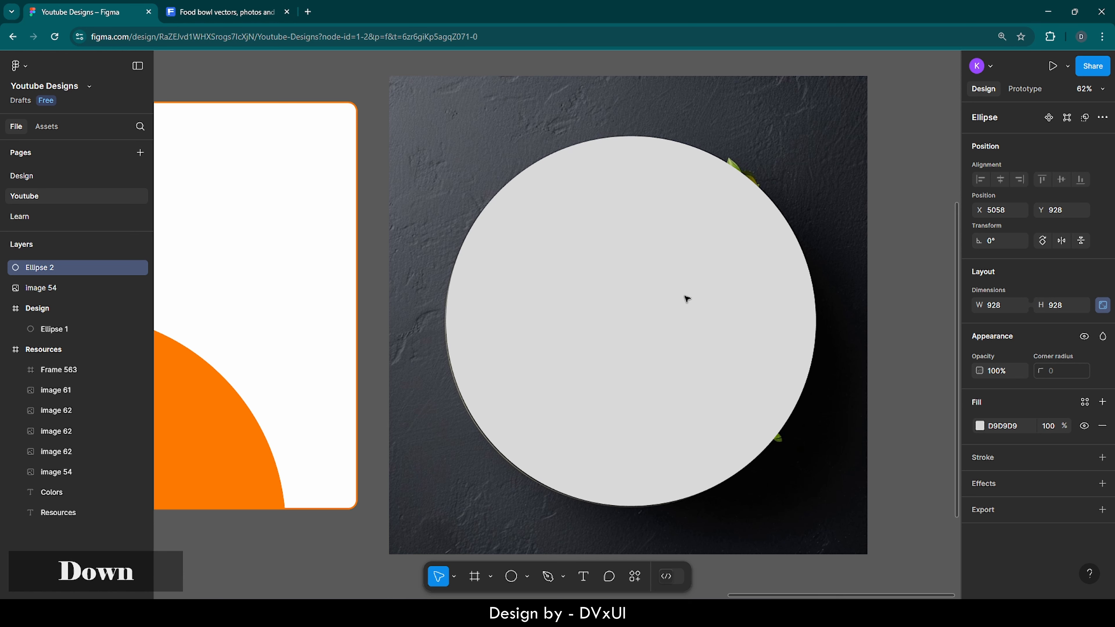
key(Left)
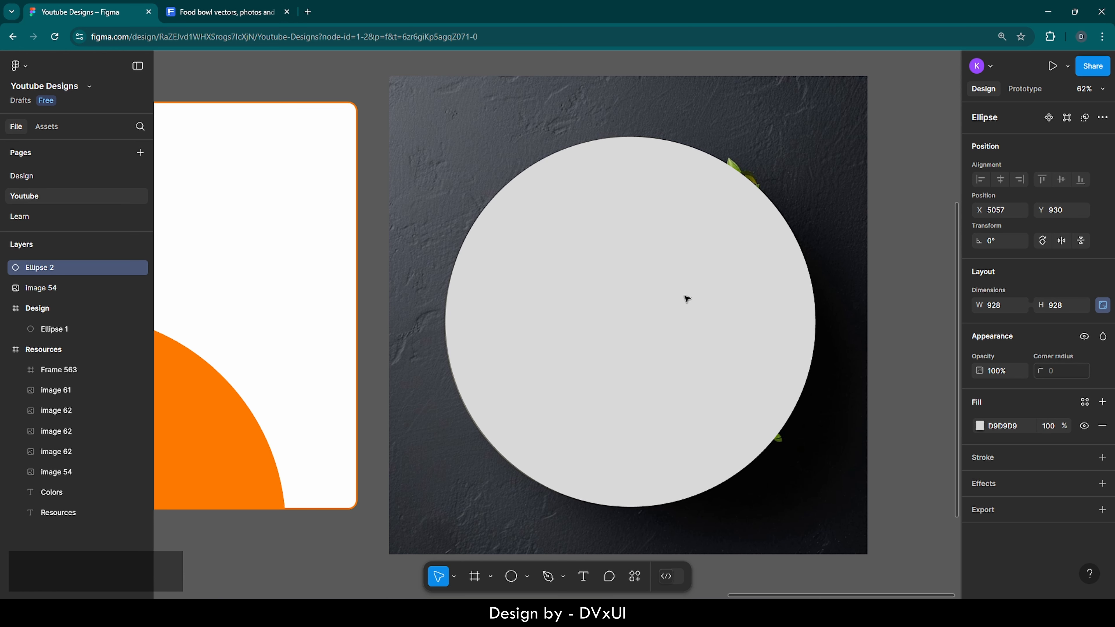
click(898, 157)
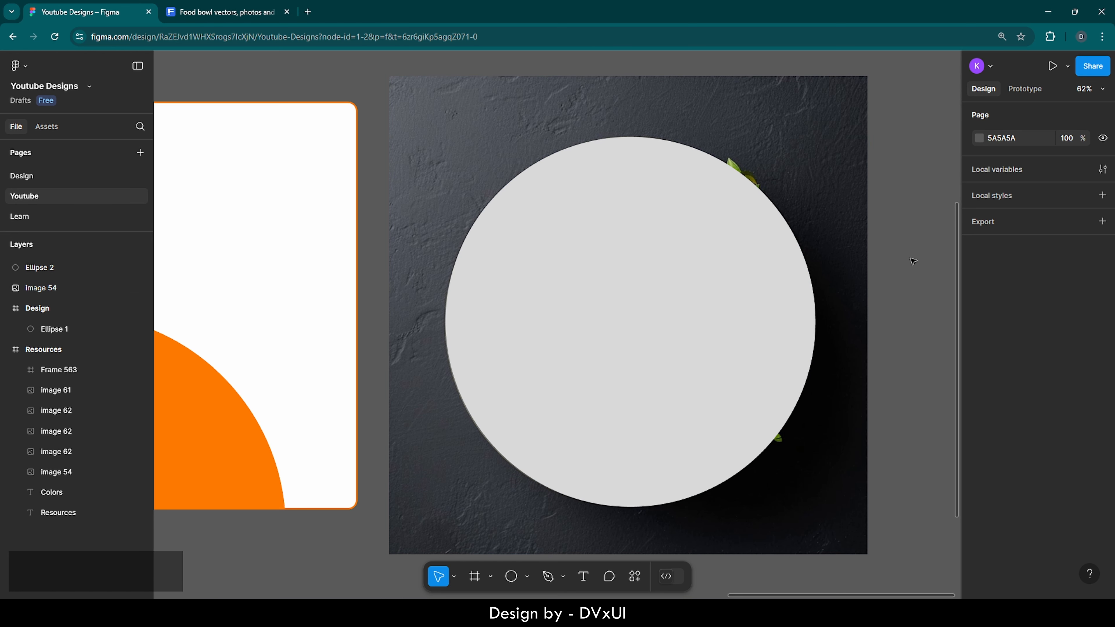
Step: Send the grey circle behind the bowl photo
click(650, 246)
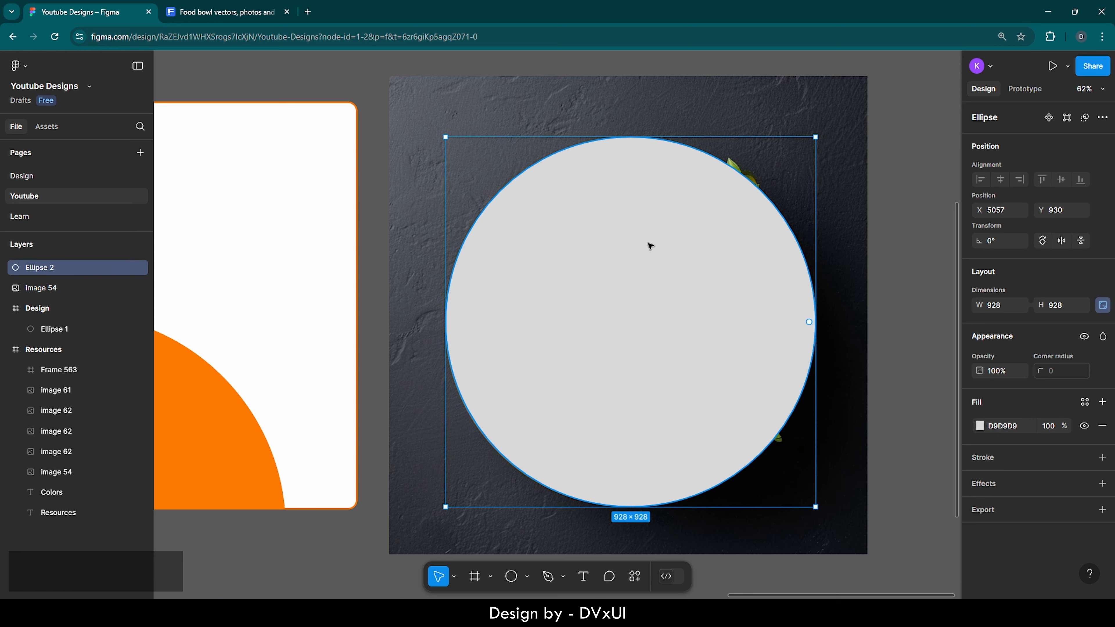
right_click(650, 246)
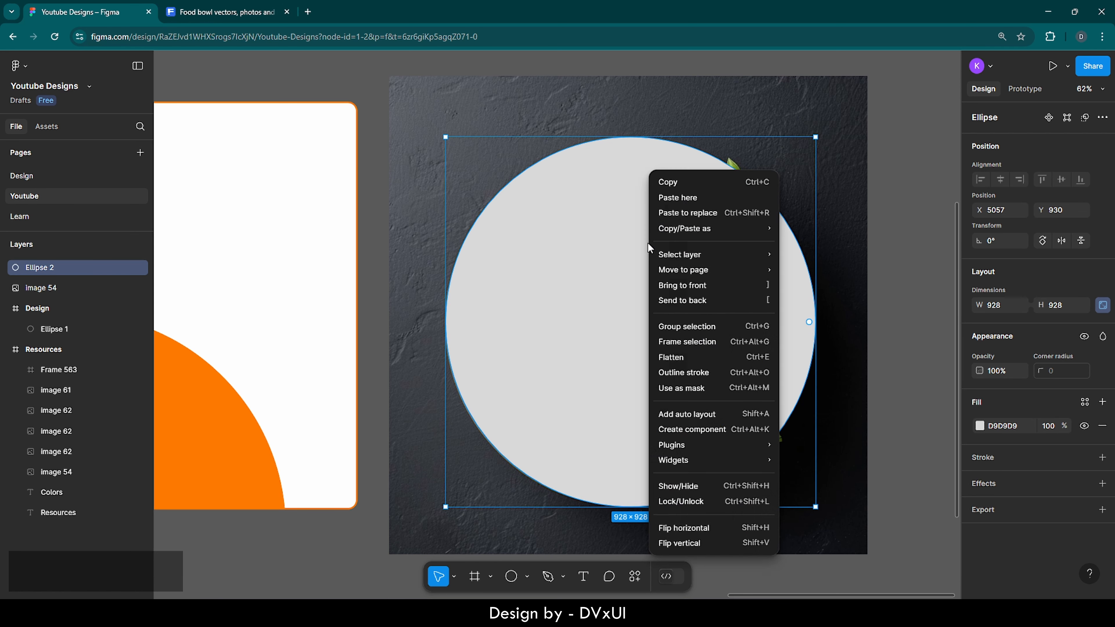
click(689, 301)
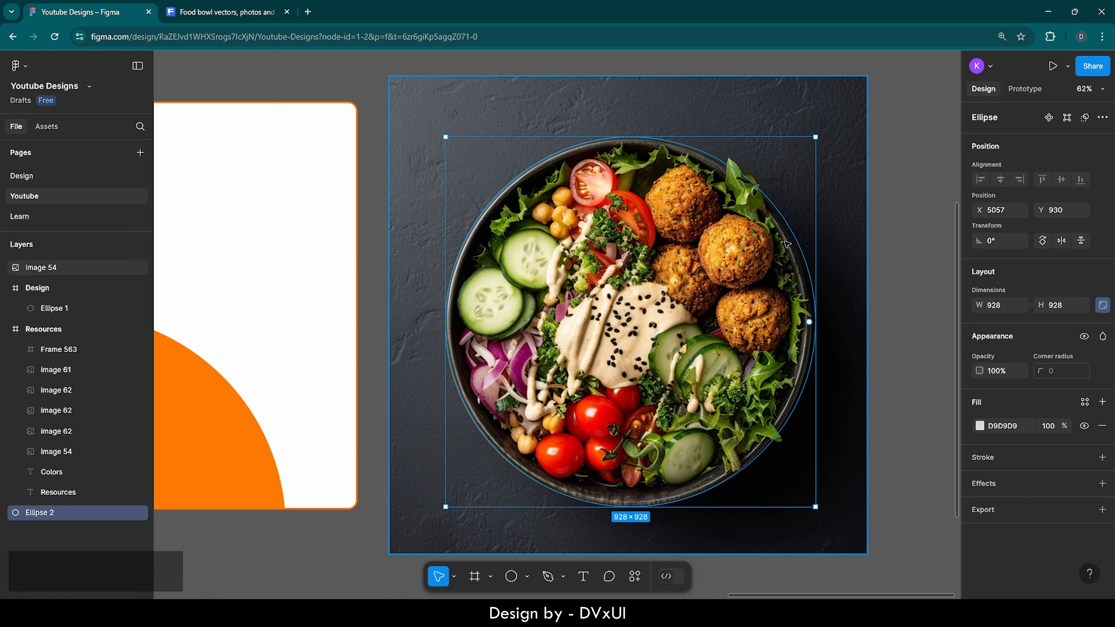
Step: Mask the bowl photo with the grey circle so only the round bowl is kept
shift+click(852, 216)
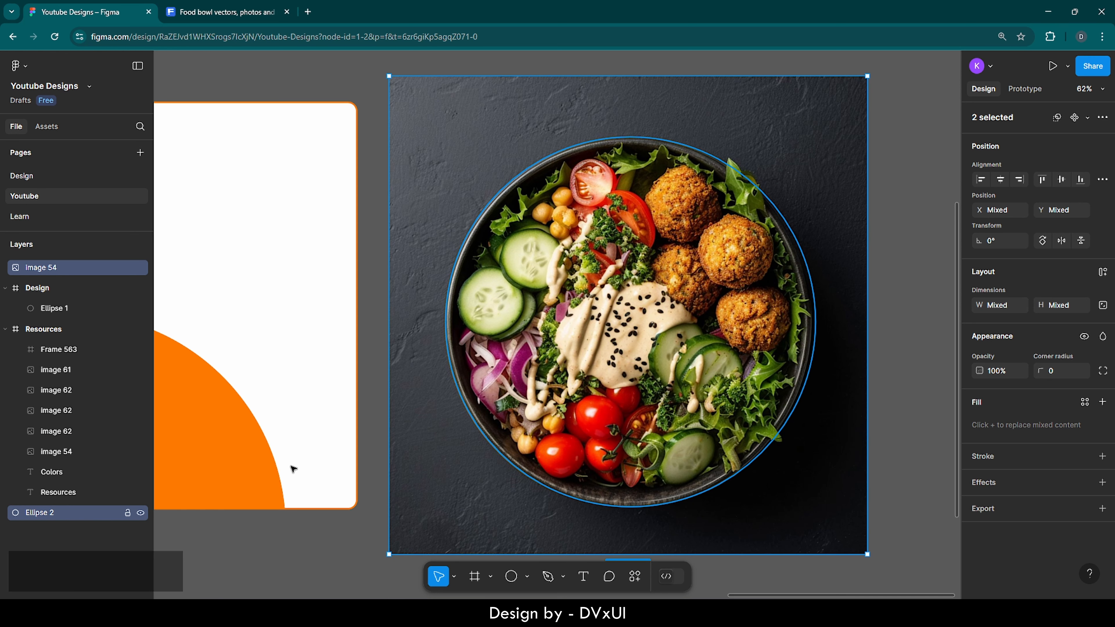
right_click(565, 254)
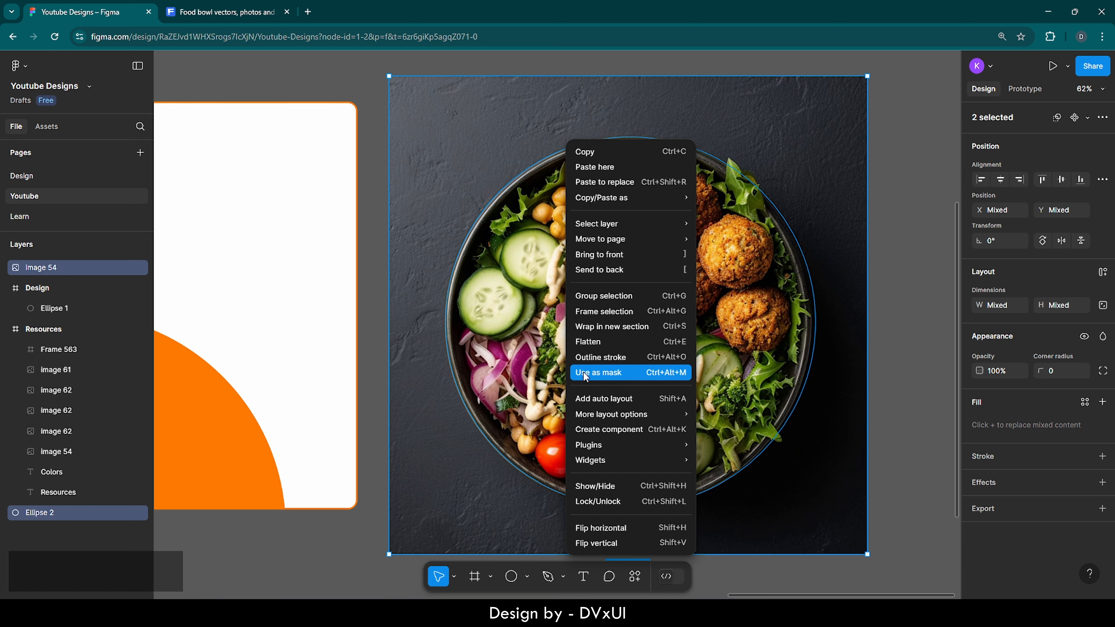
click(599, 373)
click(914, 277)
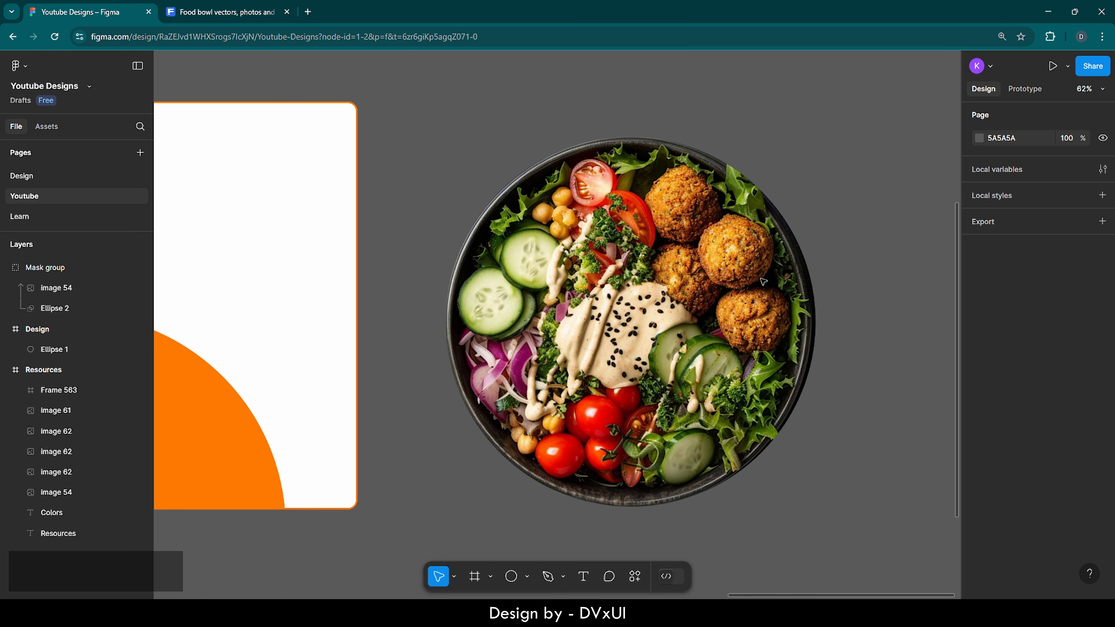
Step: Move the masked bowl onto the orange circle in the Design frame at X 256, Y 608, and rotate it 15°
drag(763, 282, 424, 441)
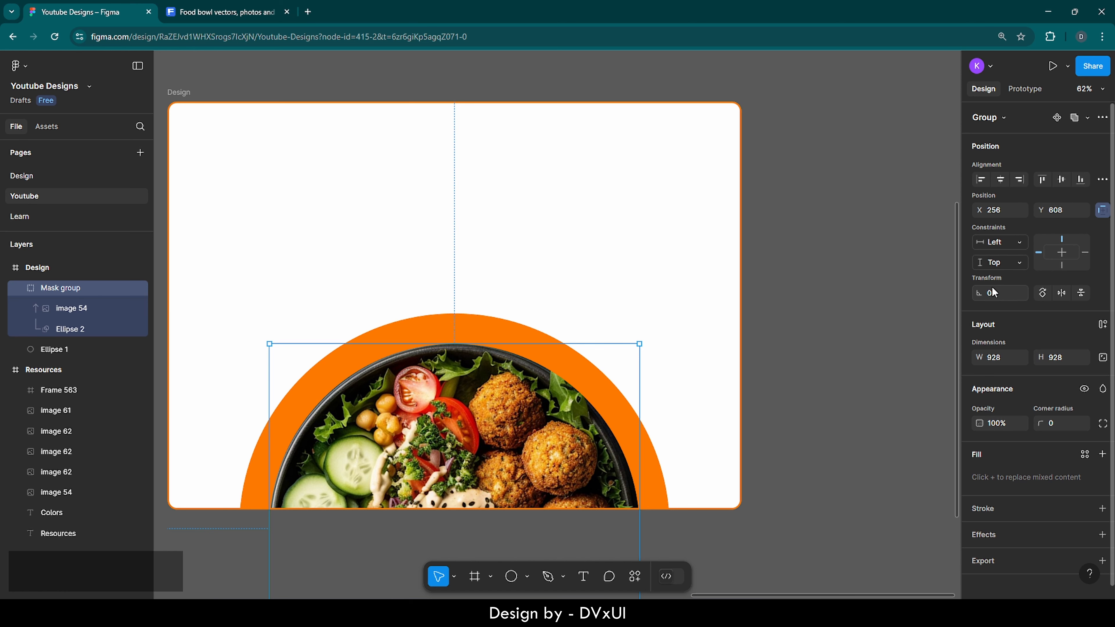
text(15)
key(Return)
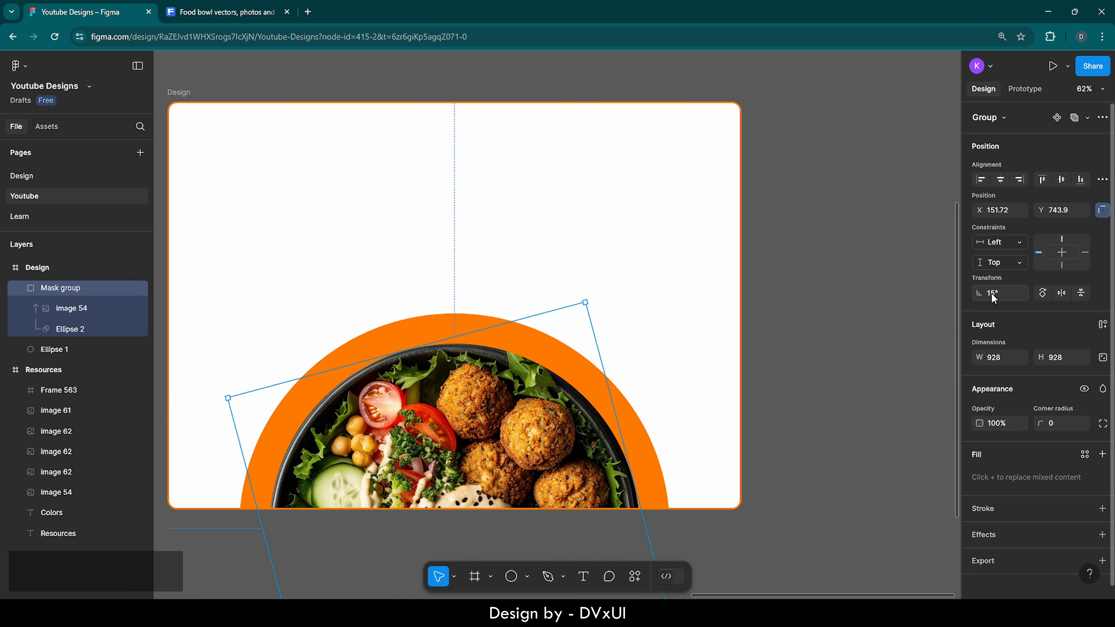
click(795, 333)
Step: Add the text "the" near the upper-left corner of the Design frame, at about X 91, Y 68
scroll(794, 333, down, 2)
scroll(795, 333, left, 5)
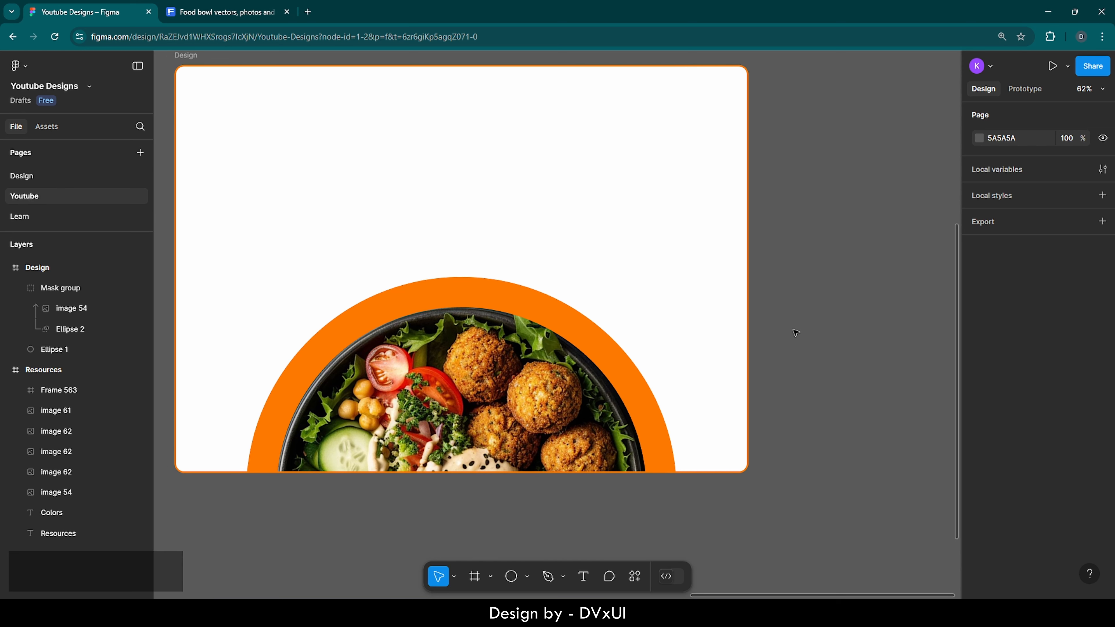
scroll(794, 333, up, 1)
scroll(795, 332, right, 1)
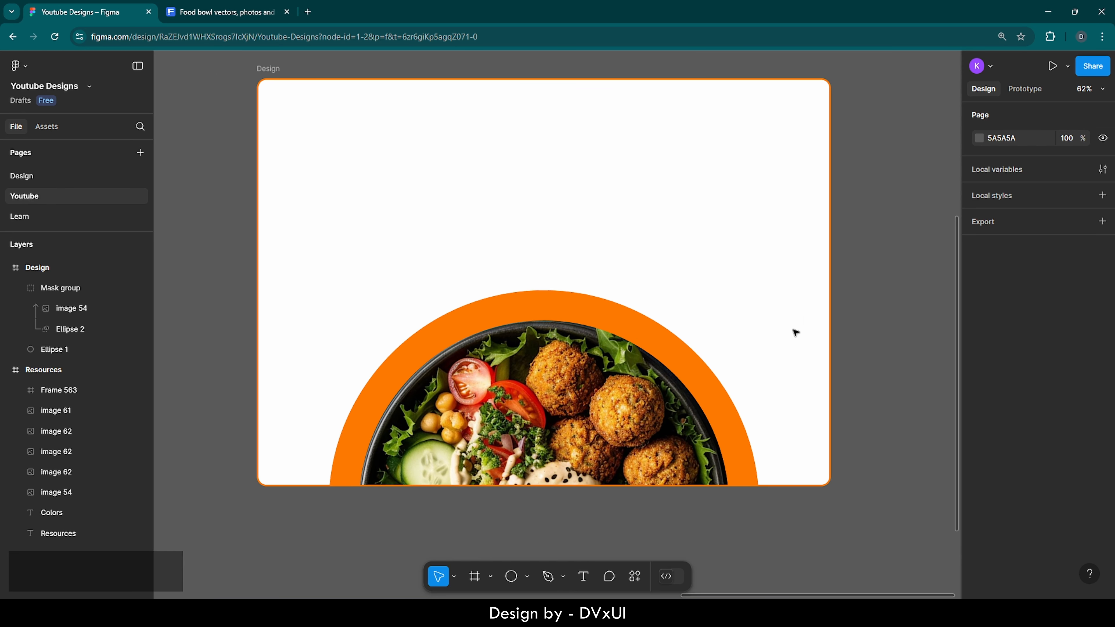
scroll(796, 332, up, 1)
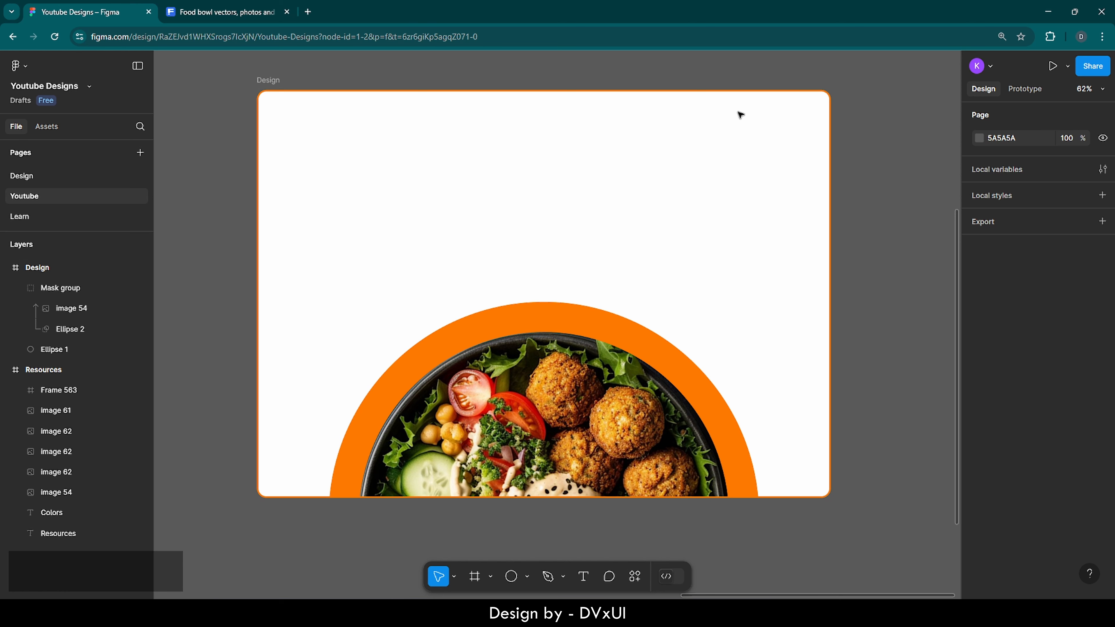
scroll(259, 71, up, 5)
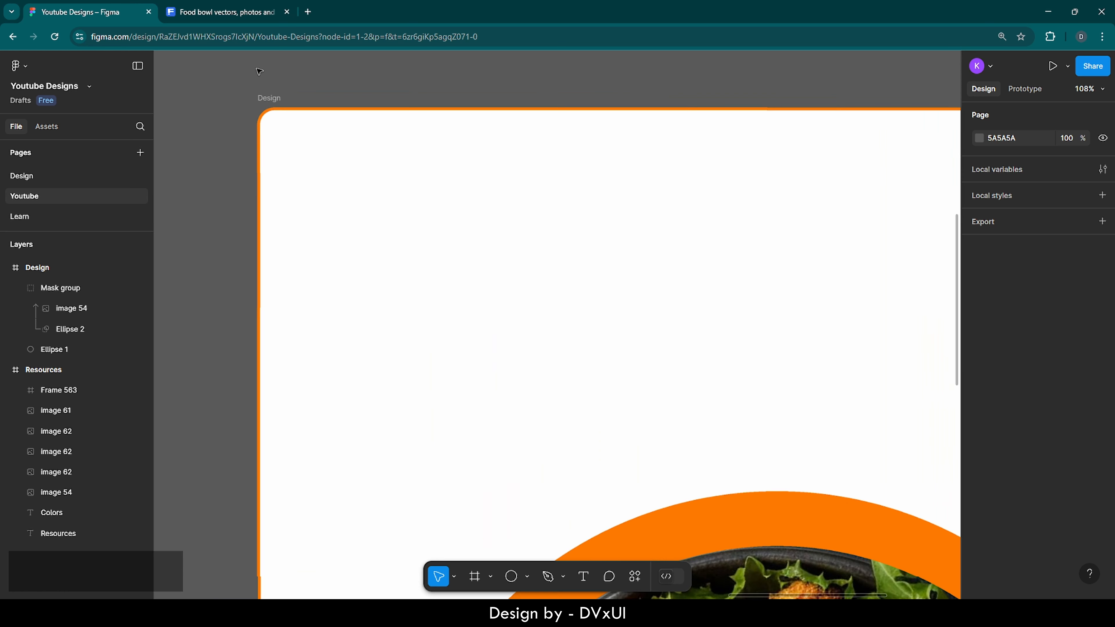
click(583, 576)
click(411, 272)
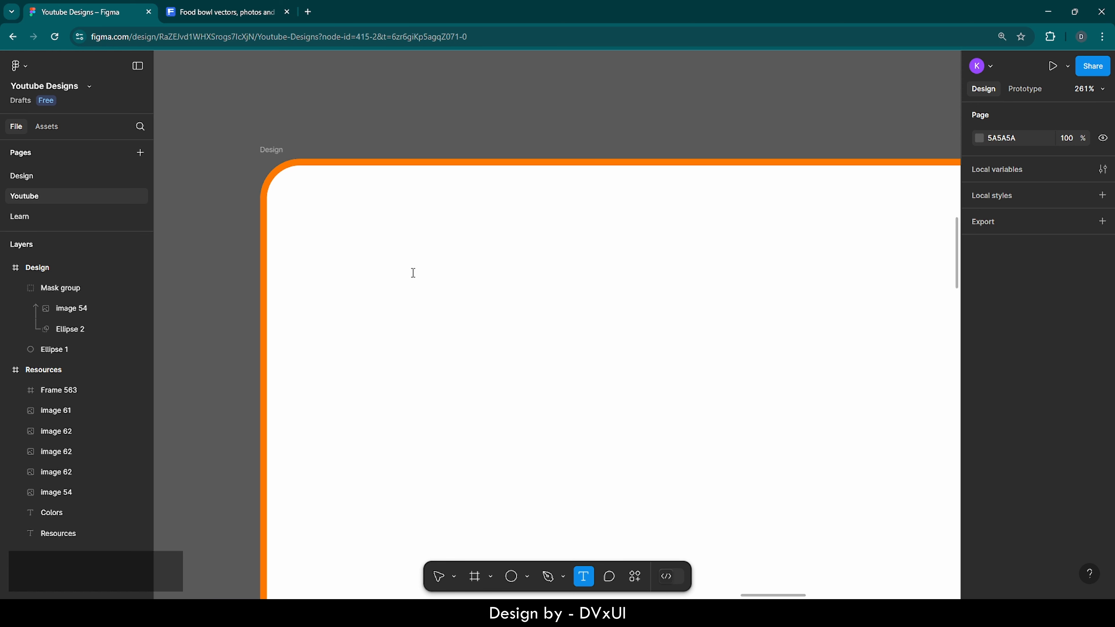
text(the)
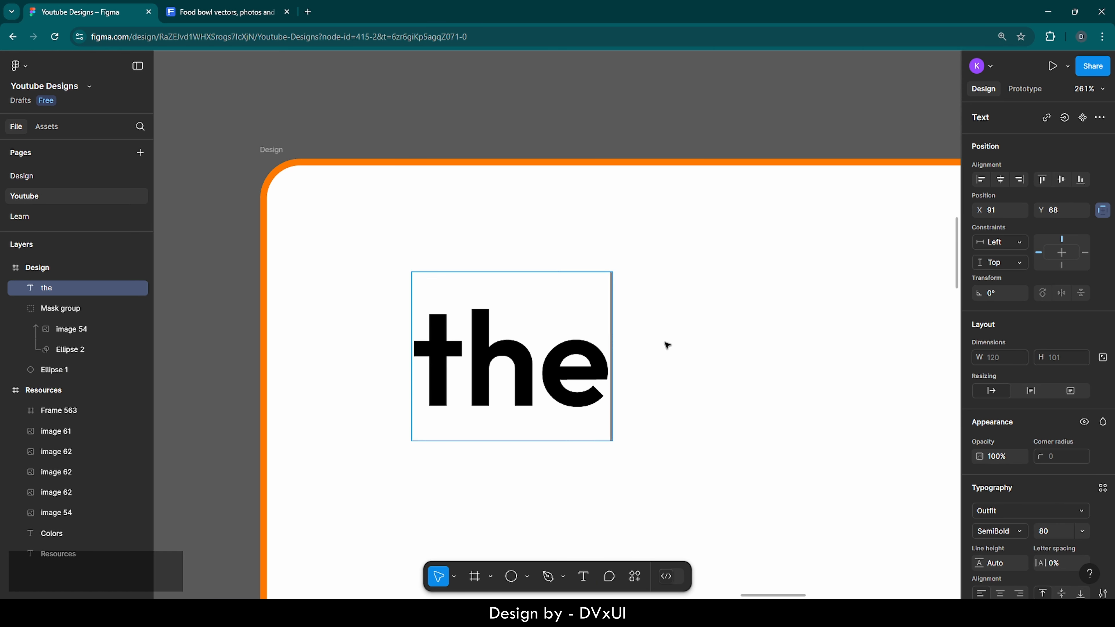
key(Escape)
Step: Duplicate the "the" text directly below at about X 92, Y 126, and change the copy to "good"
key(ctrl+c)
key(ctrl+v)
drag(522, 365, 523, 461)
double_click(523, 462)
text(good)
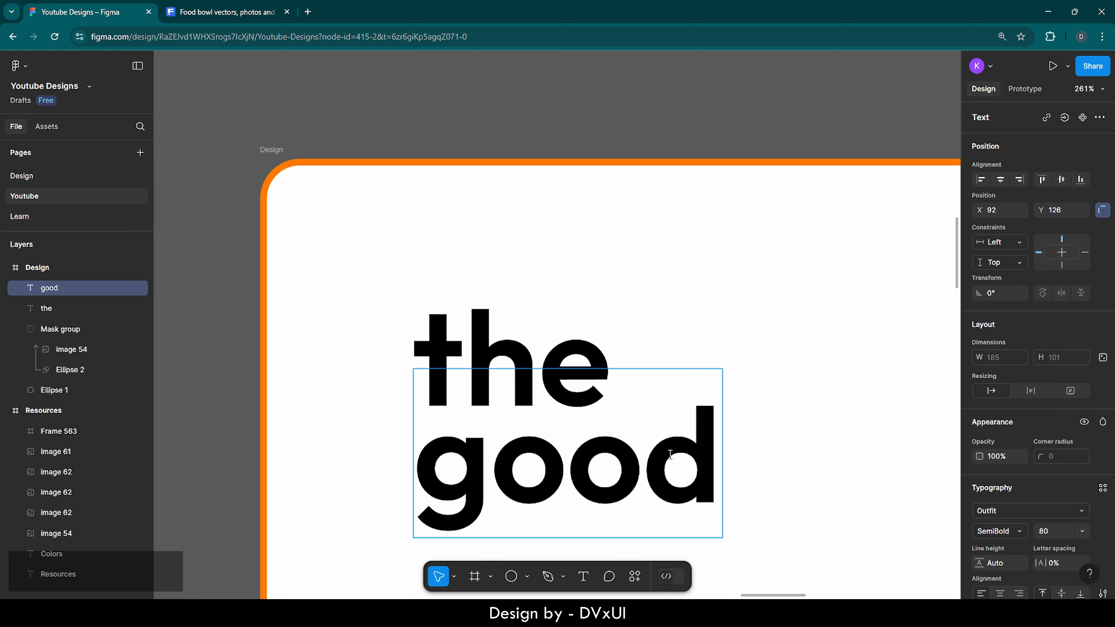
key(Escape)
Step: Duplicate the "good" text below it at about X 101, Y 197, and change the copy to "bowl"
scroll(810, 463, down, 3)
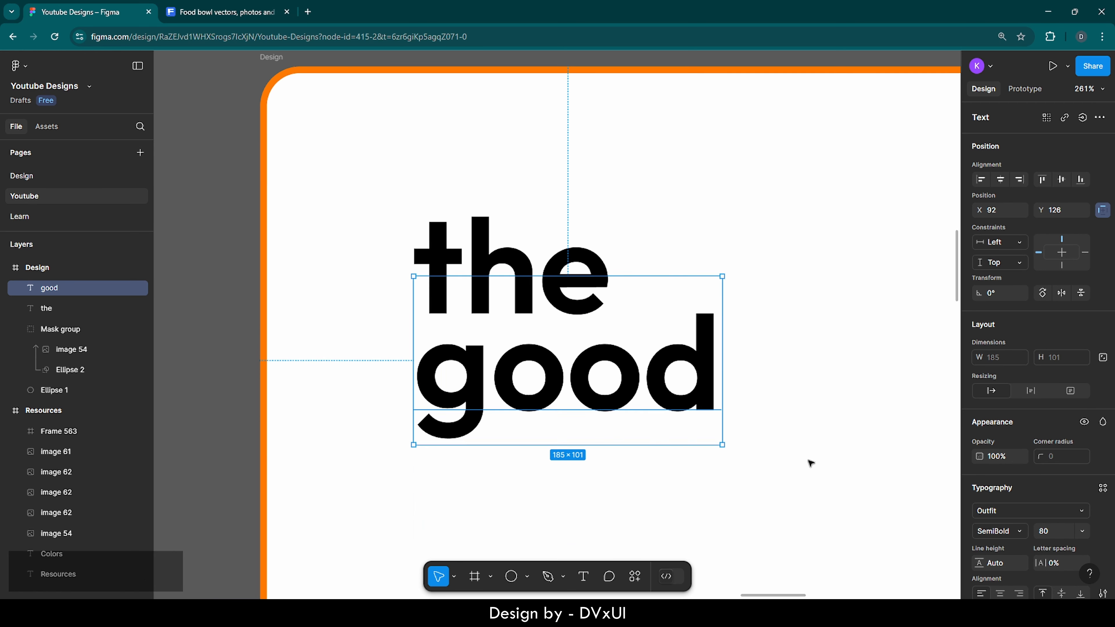
key(ctrl+v)
drag(589, 359, 603, 476)
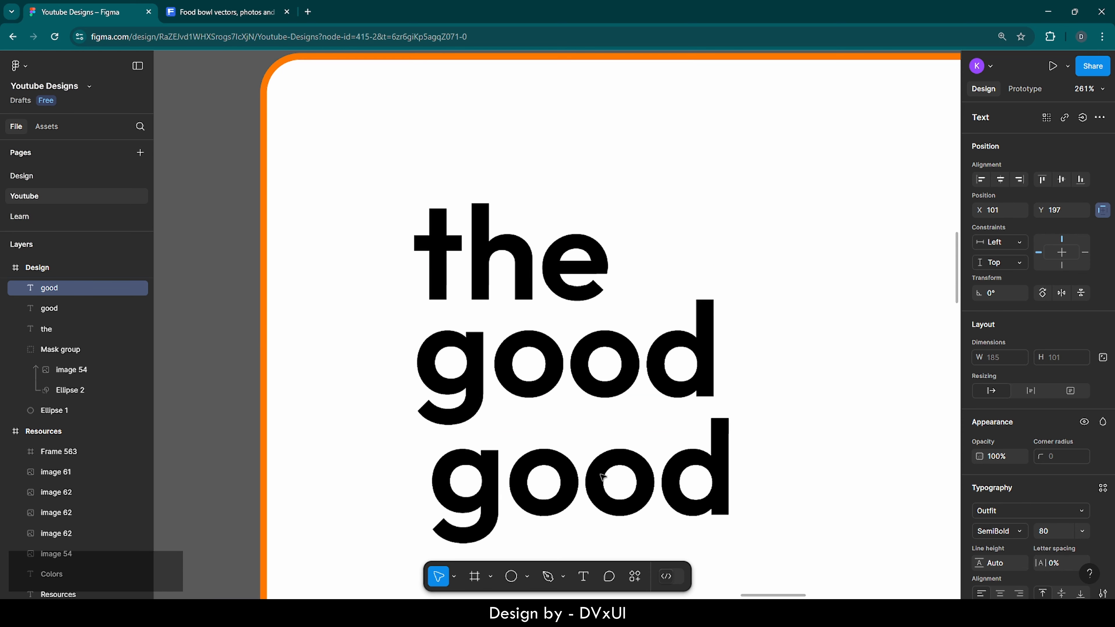
double_click(603, 477)
key(BackSpace)
text(bowl)
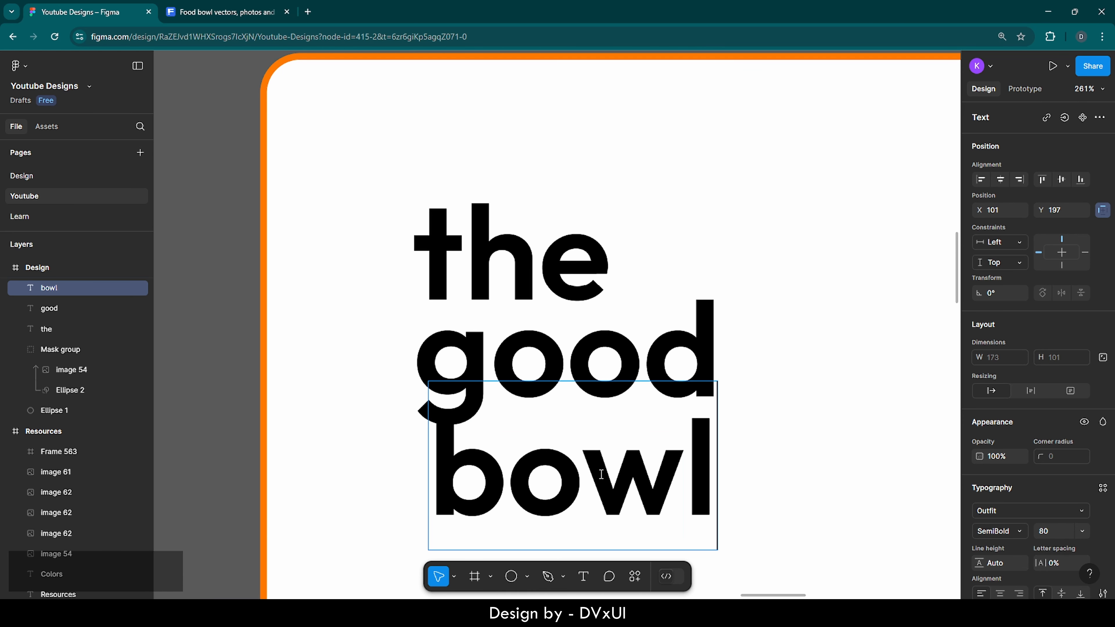
key(Escape)
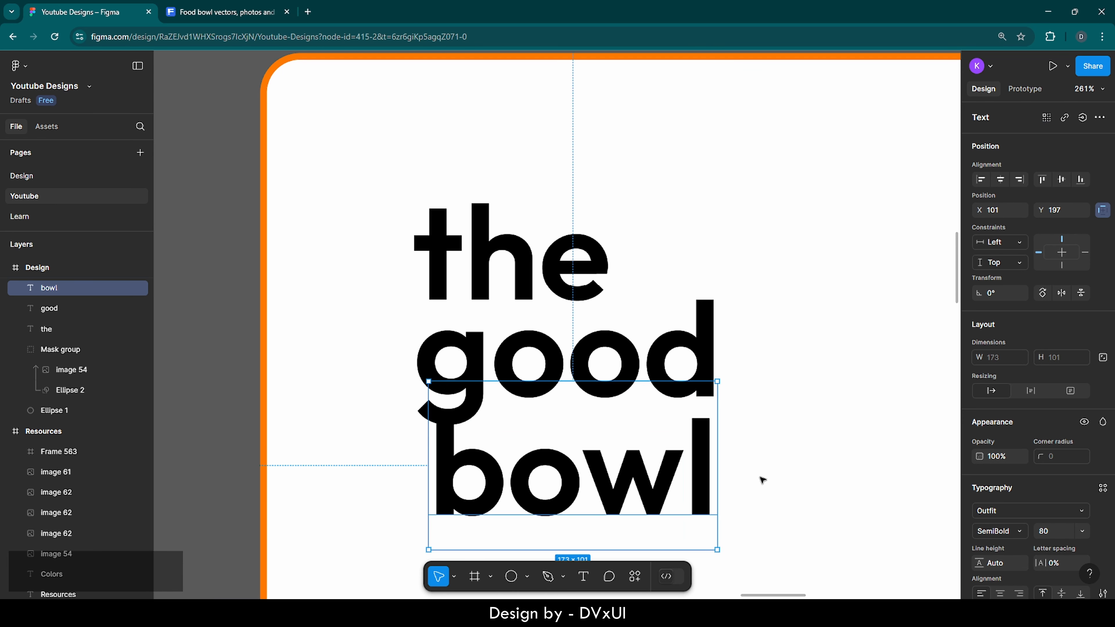
click(762, 480)
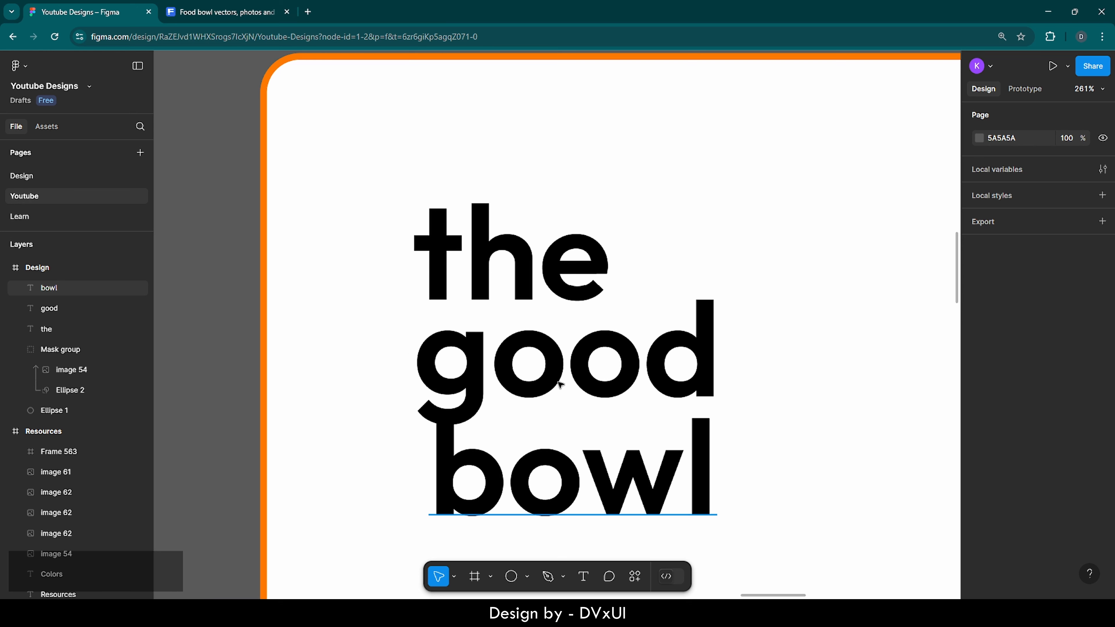
Step: Set the font size of the three words "the", "good" and "bowl" to 34
scroll(334, 347, down, 3)
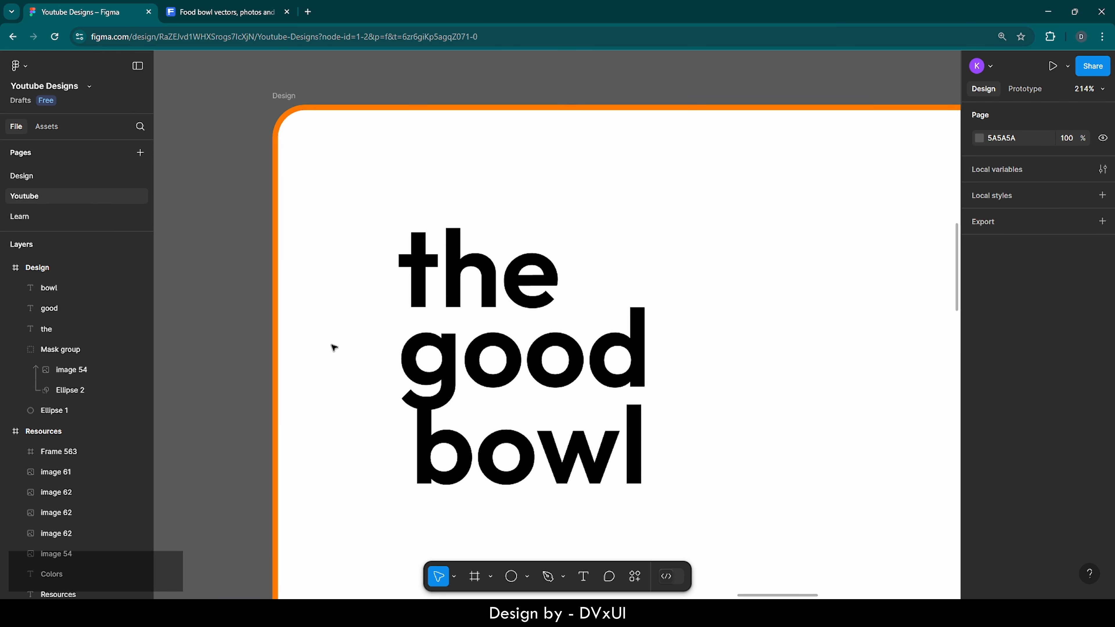
scroll(334, 347, down, 5)
scroll(334, 348, right, 3)
scroll(334, 349, down, 2)
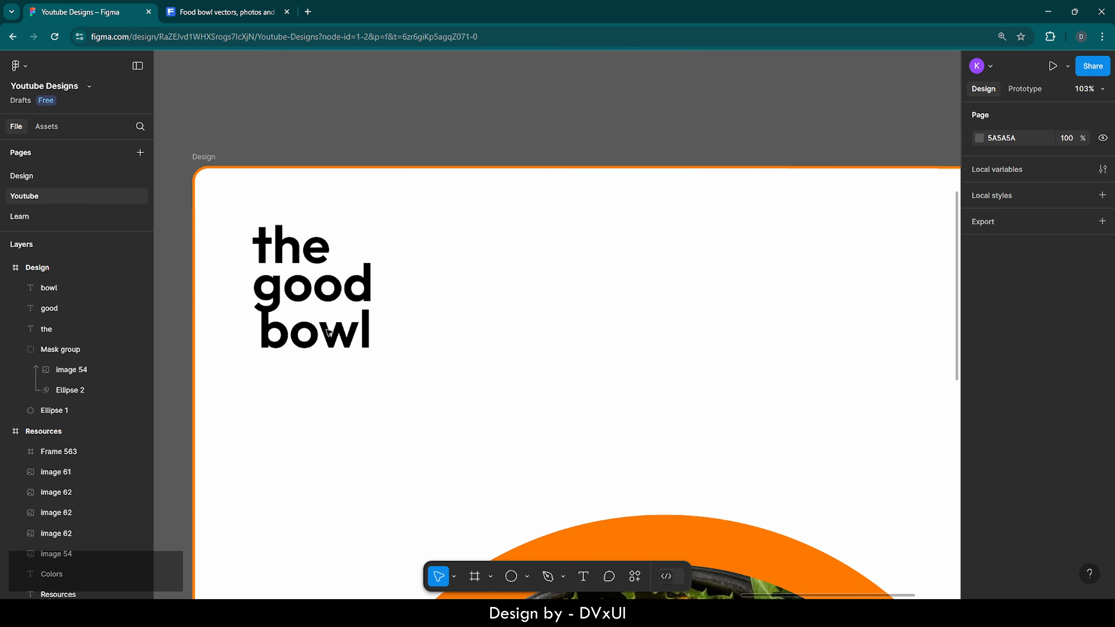
scroll(329, 332, down, 5)
scroll(327, 329, down, 2)
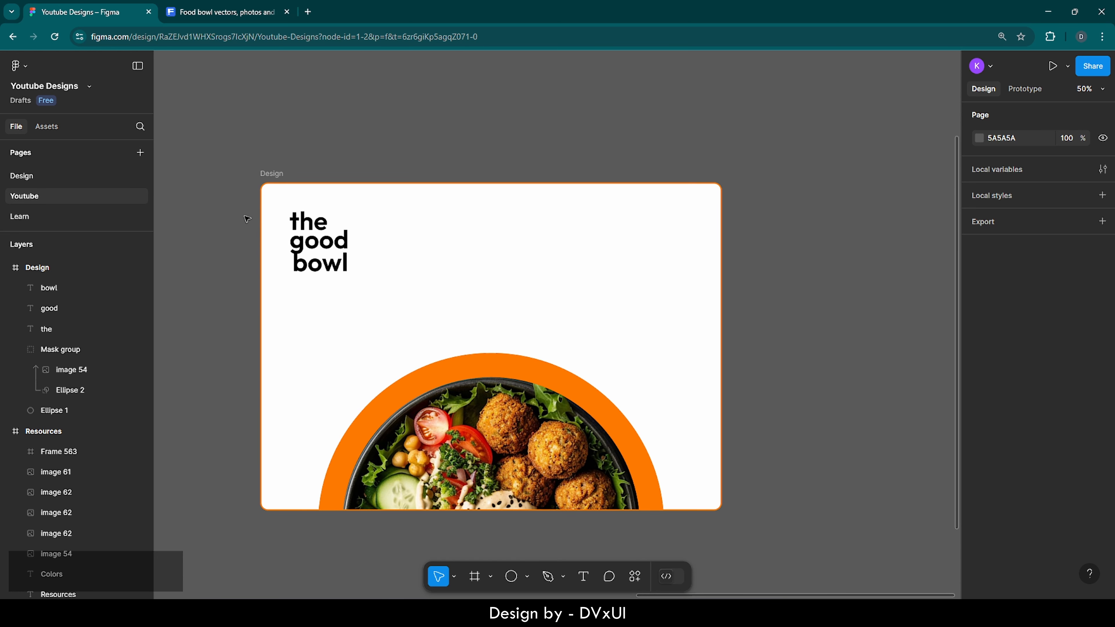
drag(246, 216, 329, 269)
click(266, 212)
drag(247, 212, 347, 281)
scroll(1028, 518, down, 3)
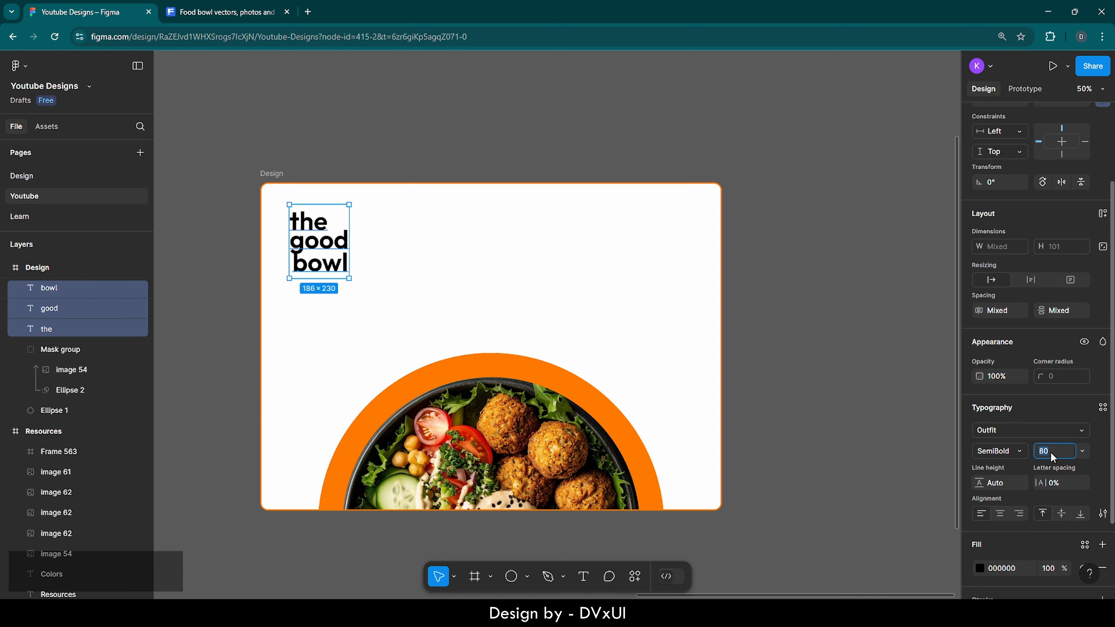
key(BackSpace)
text(34)
key(Return)
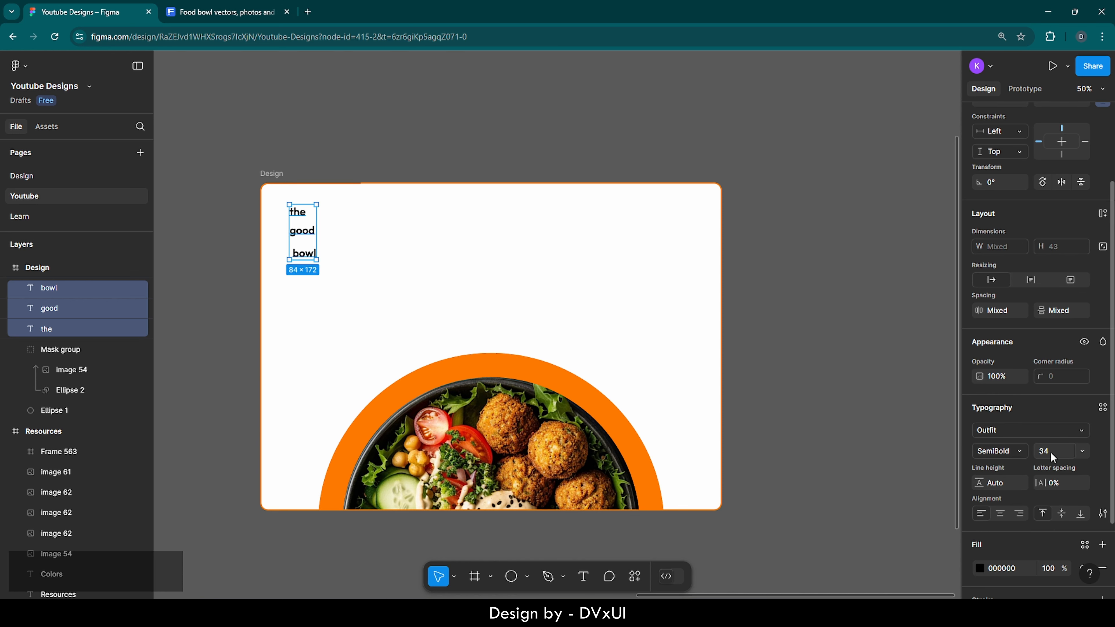
click(380, 269)
Step: Change the font of the word "the" to Sacramento
click(299, 214)
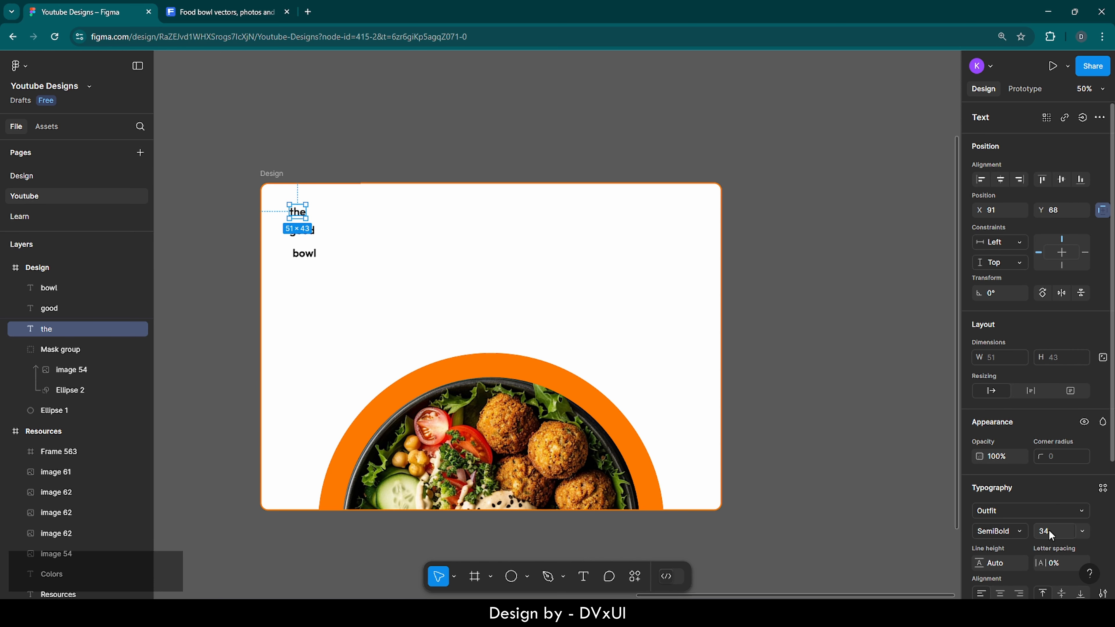
click(1008, 510)
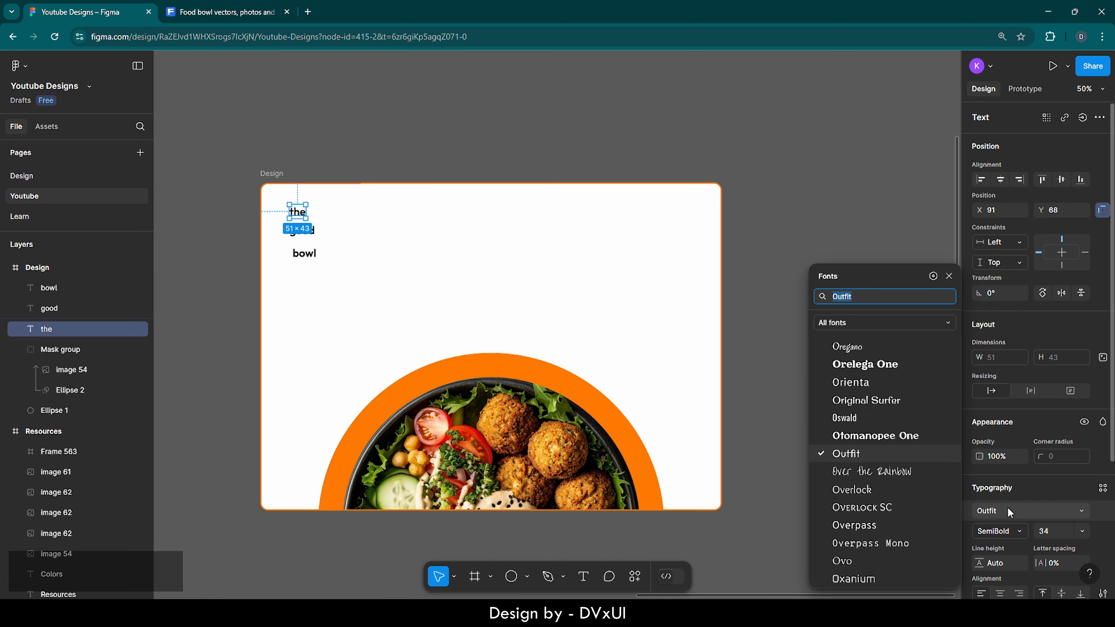
text(sa)
key(Return)
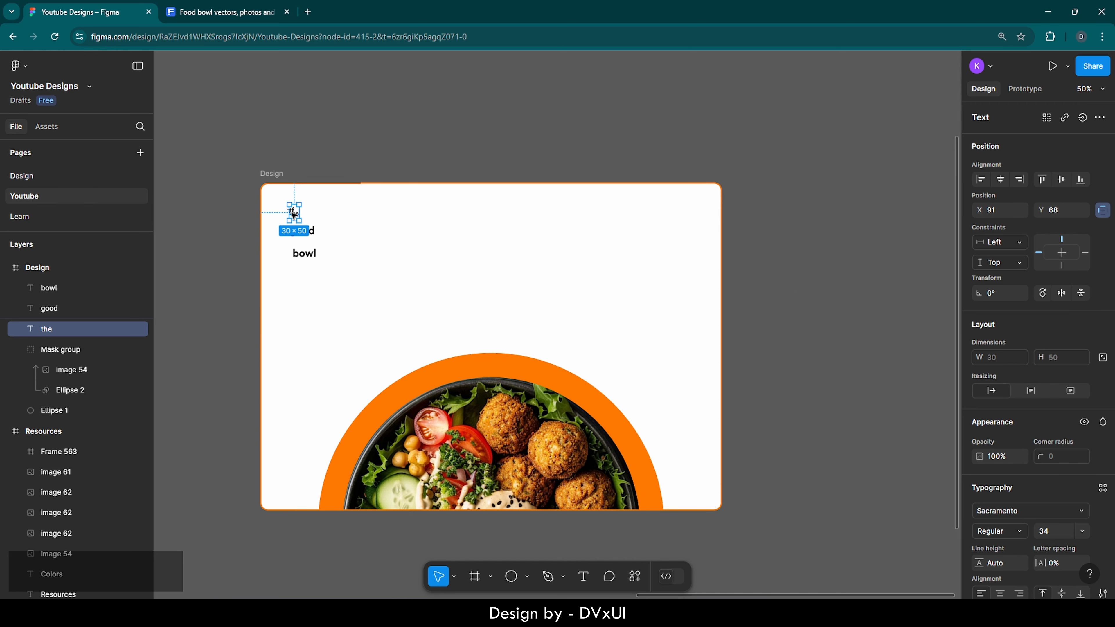
Step: Set the word "good" to Medium weight and font size 32
scroll(263, 198, up, 5)
scroll(232, 219, up, 5)
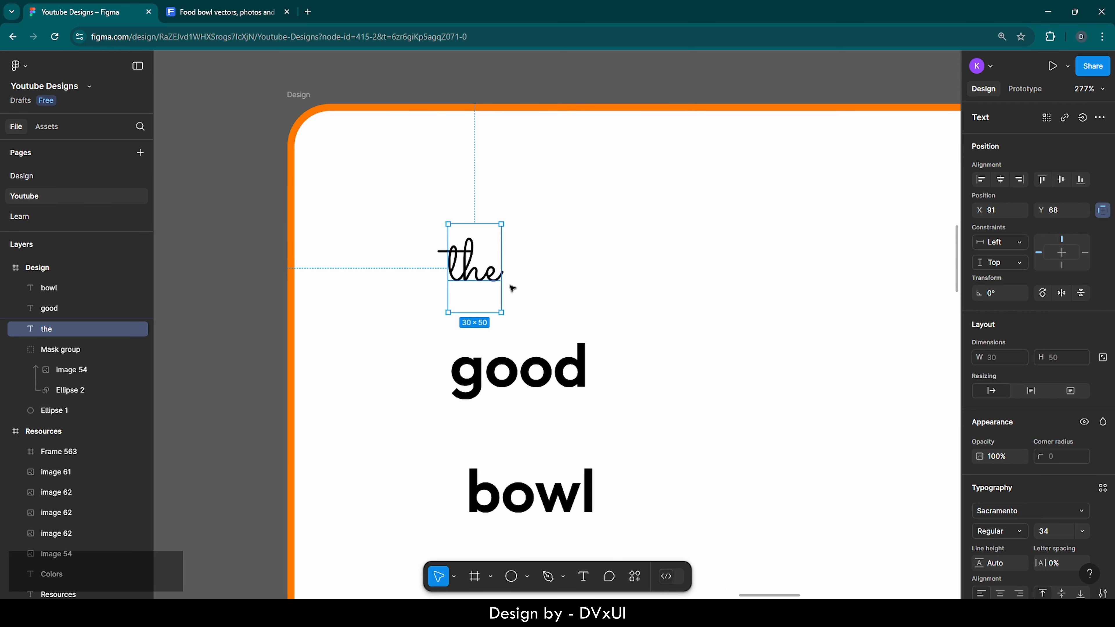
scroll(486, 289, down, 1)
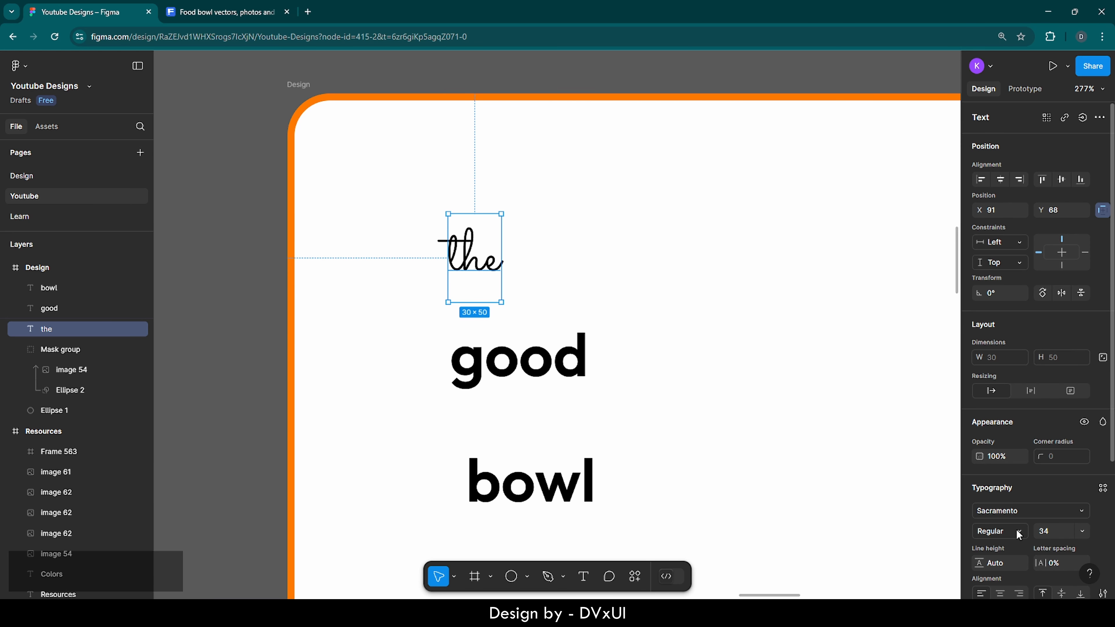
scroll(1021, 511, down, 1)
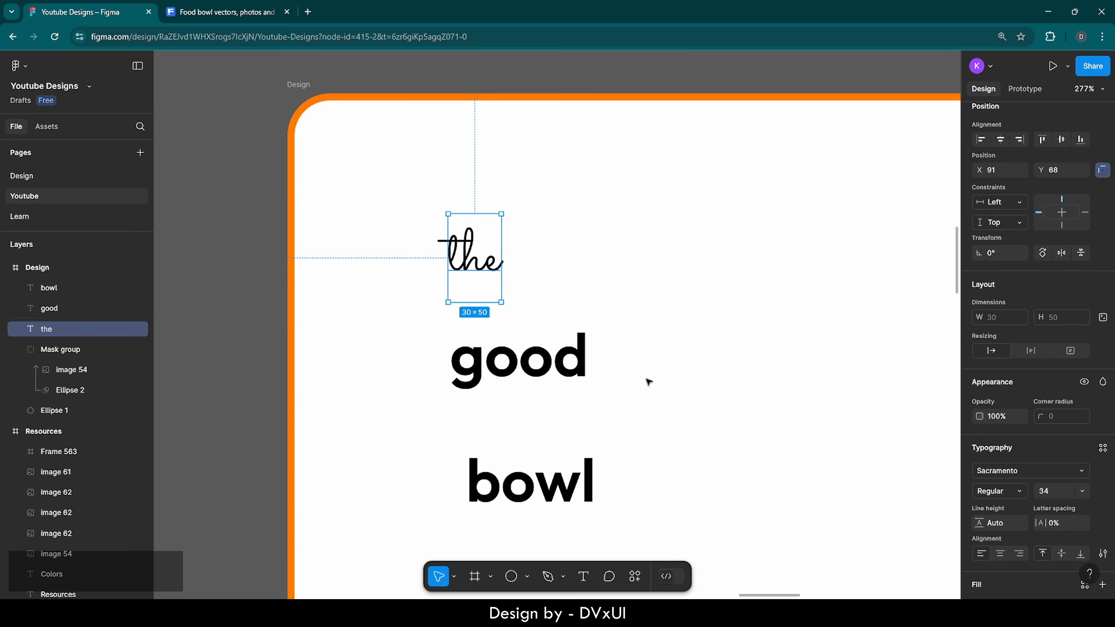
click(550, 356)
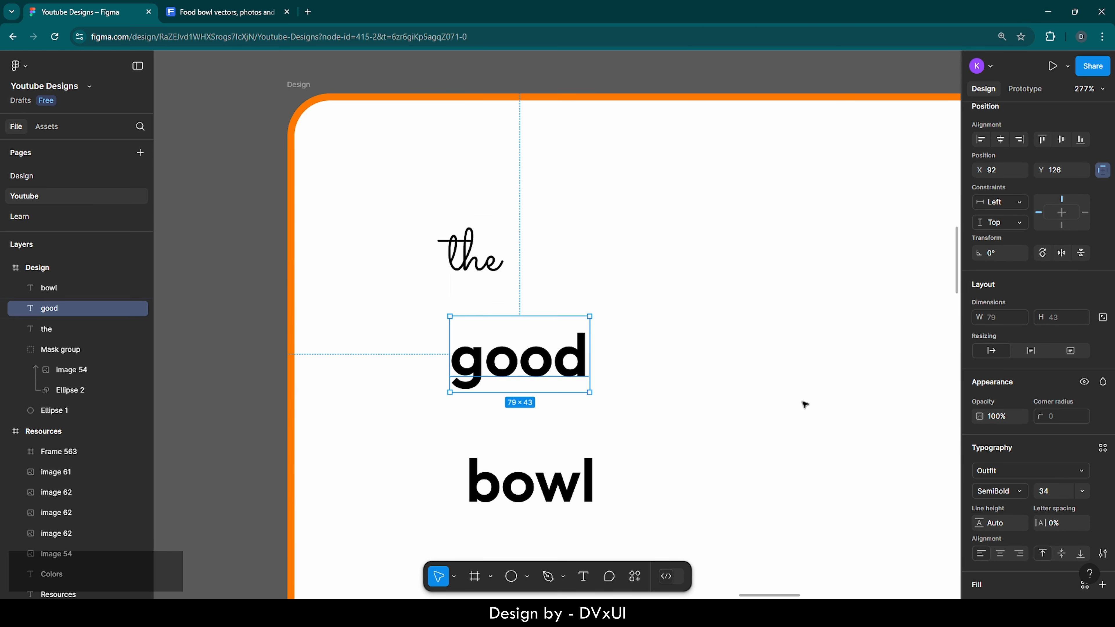
click(1018, 493)
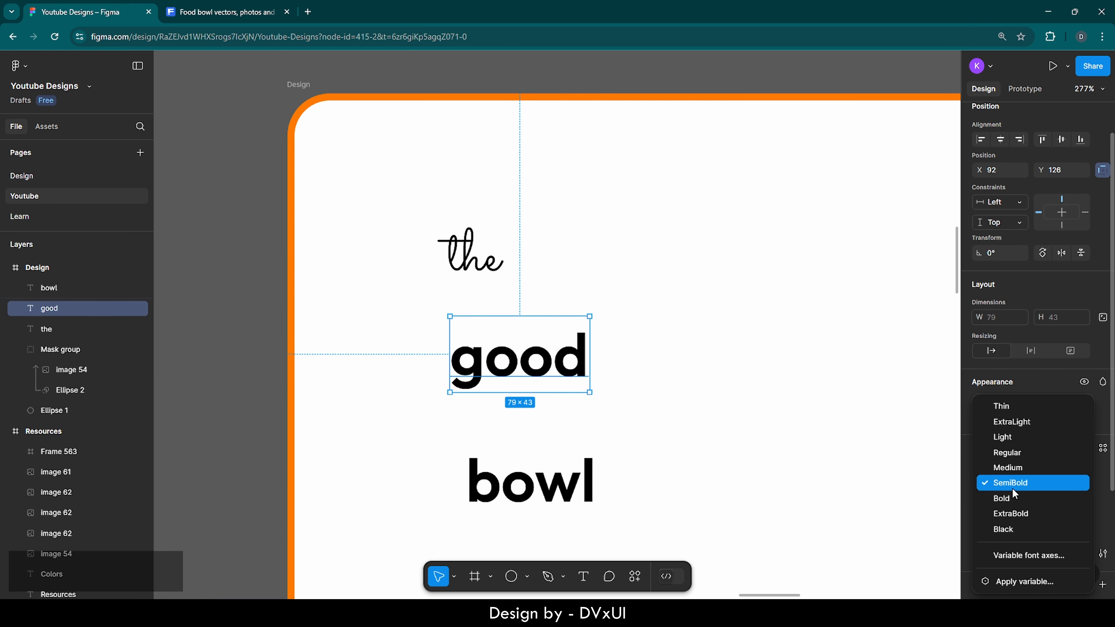
click(989, 470)
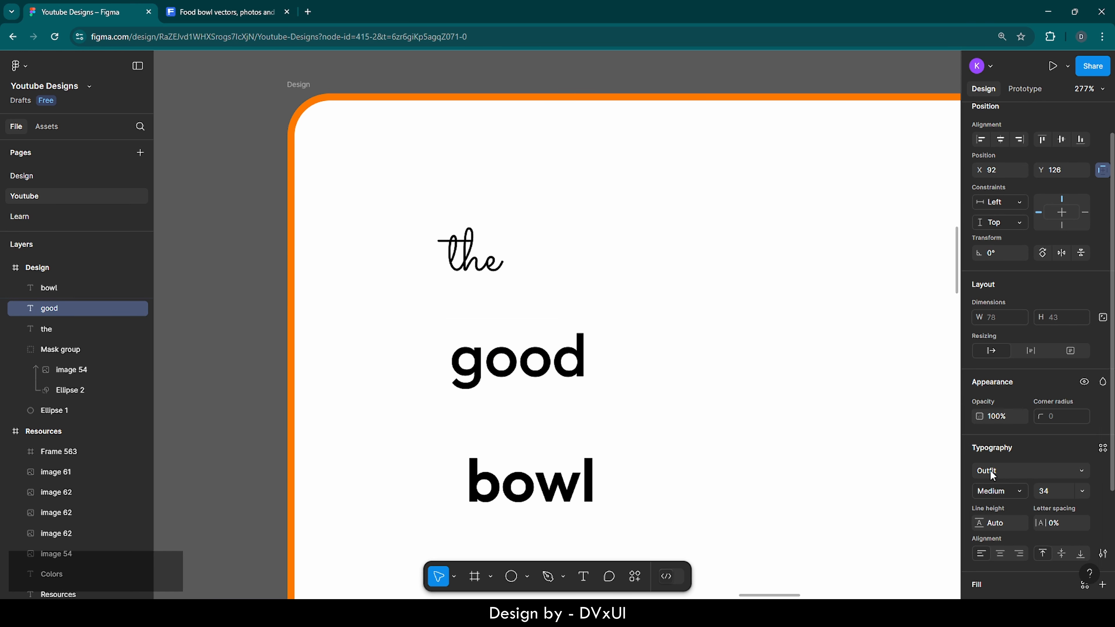
click(1055, 490)
key(BackSpace)
text(32)
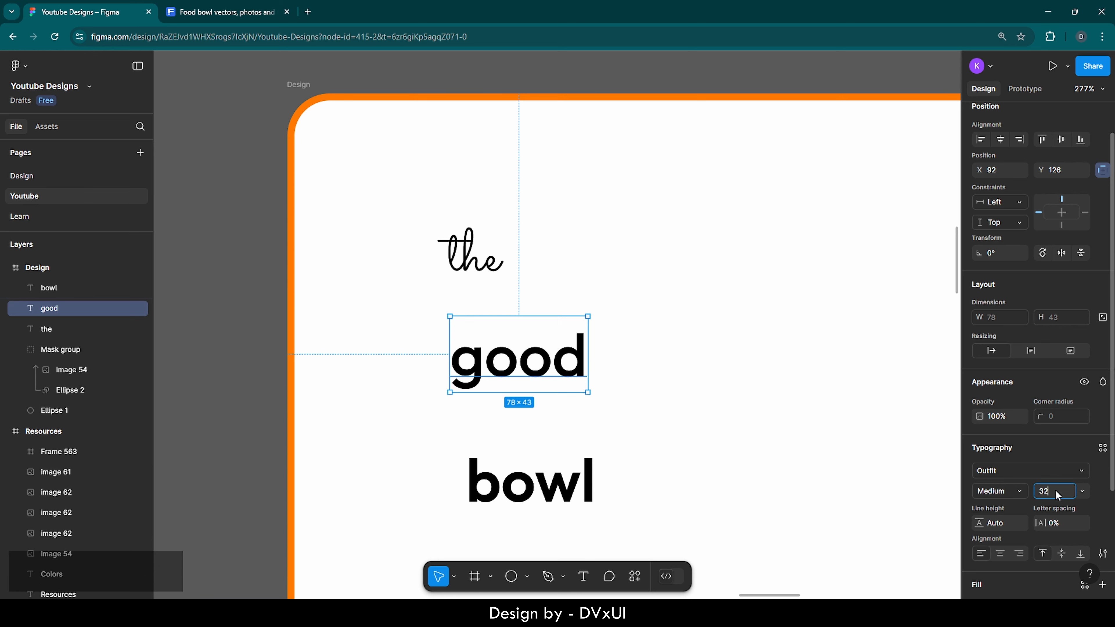
key(Return)
Step: Set the font size of the word "bowl" to 20, keeping the SemiBold weight
click(600, 491)
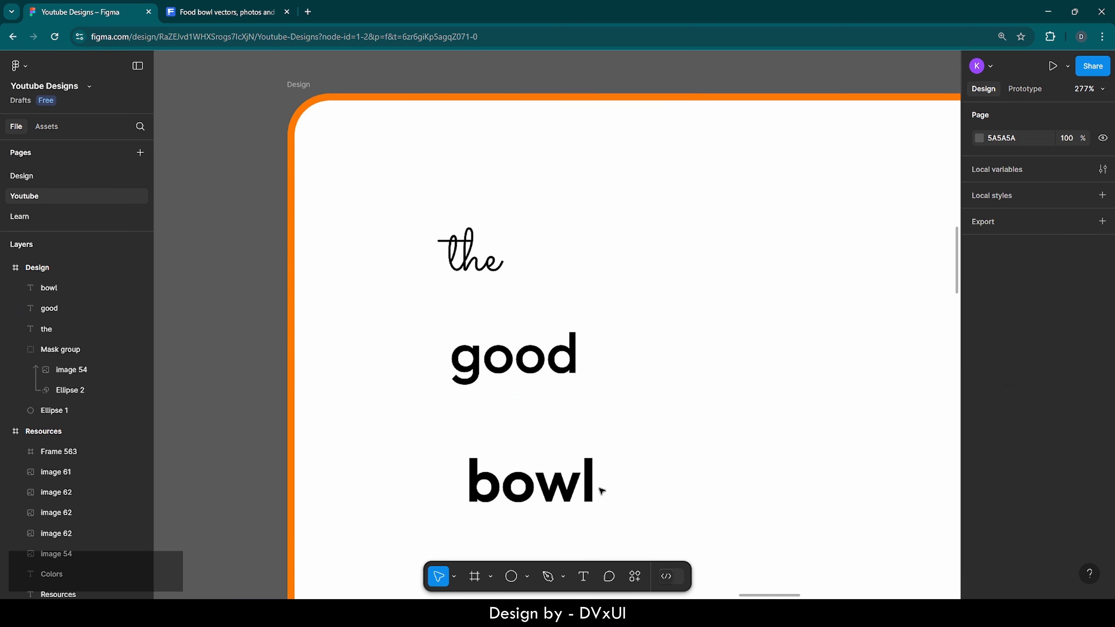
click(549, 481)
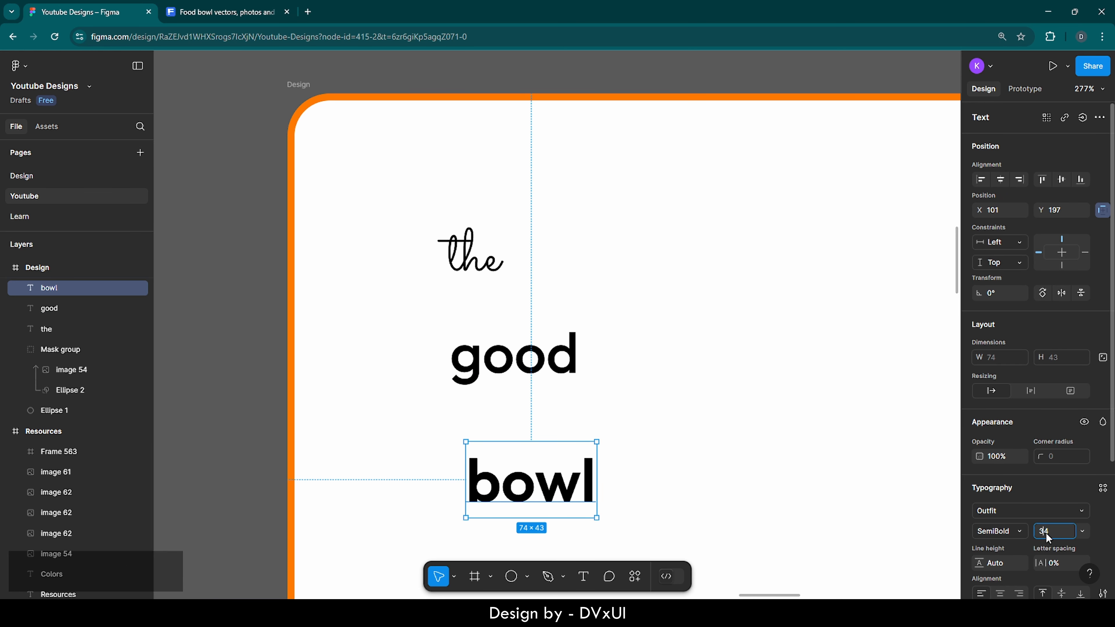
text(20)
key(Return)
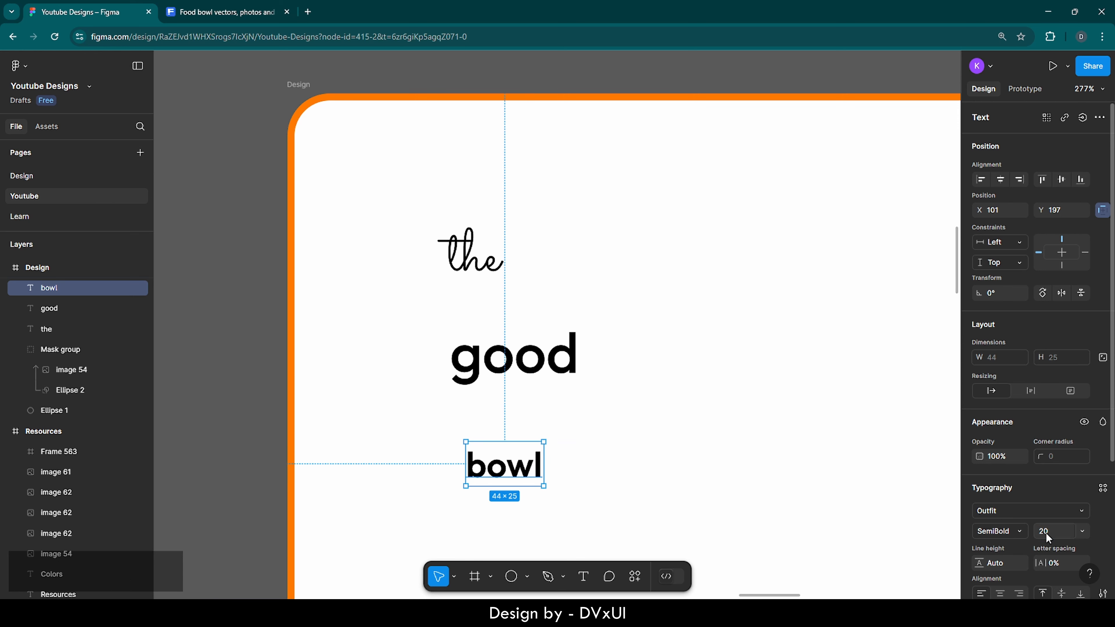
click(1005, 532)
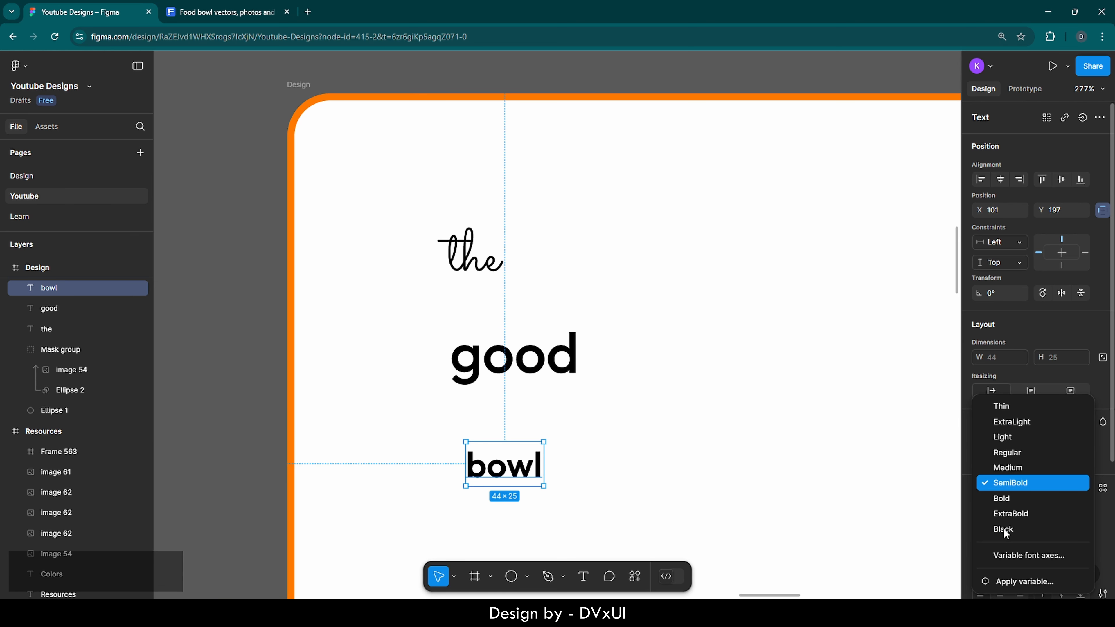
click(1004, 487)
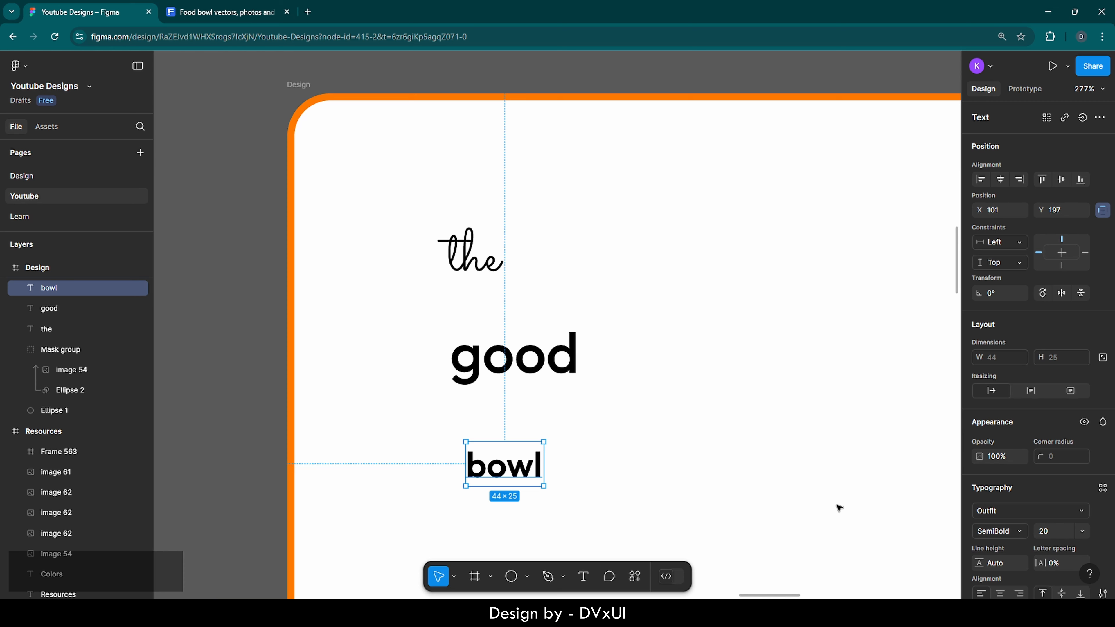
scroll(839, 508, down, 1)
click(707, 479)
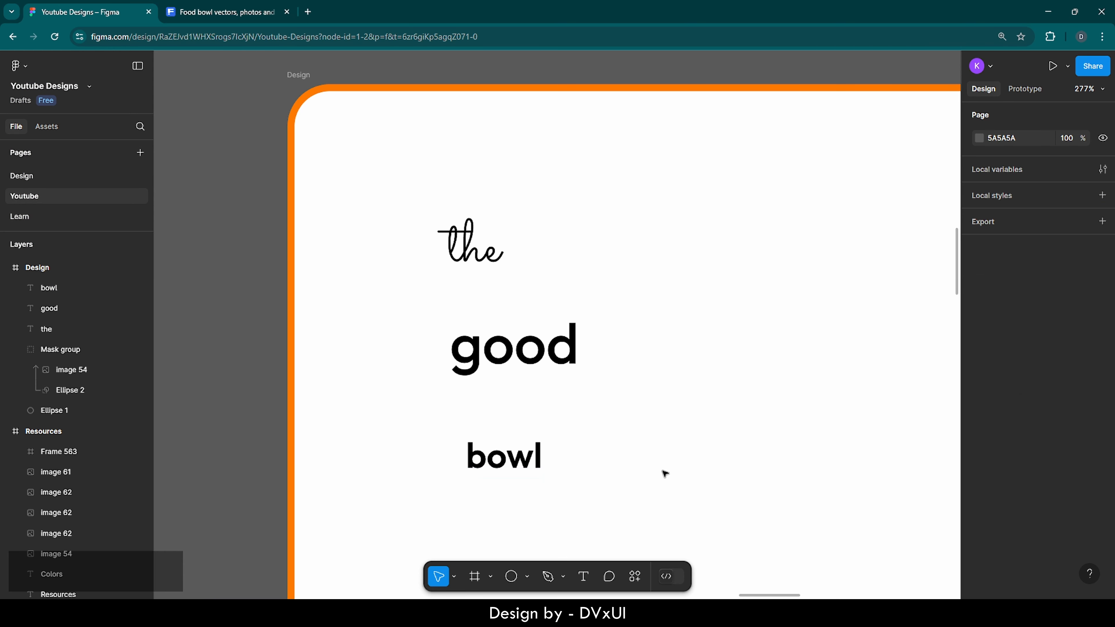
Step: Move "bowl" up directly beneath the right end of "good", at about X 121, Y 158
click(509, 460)
drag(509, 460, 543, 393)
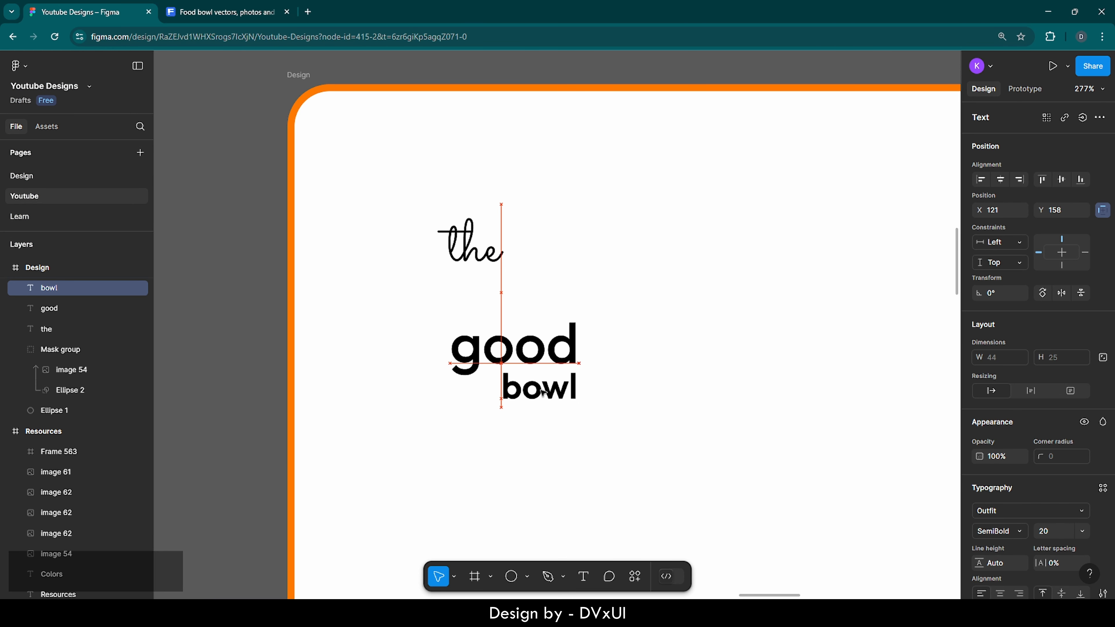
click(547, 450)
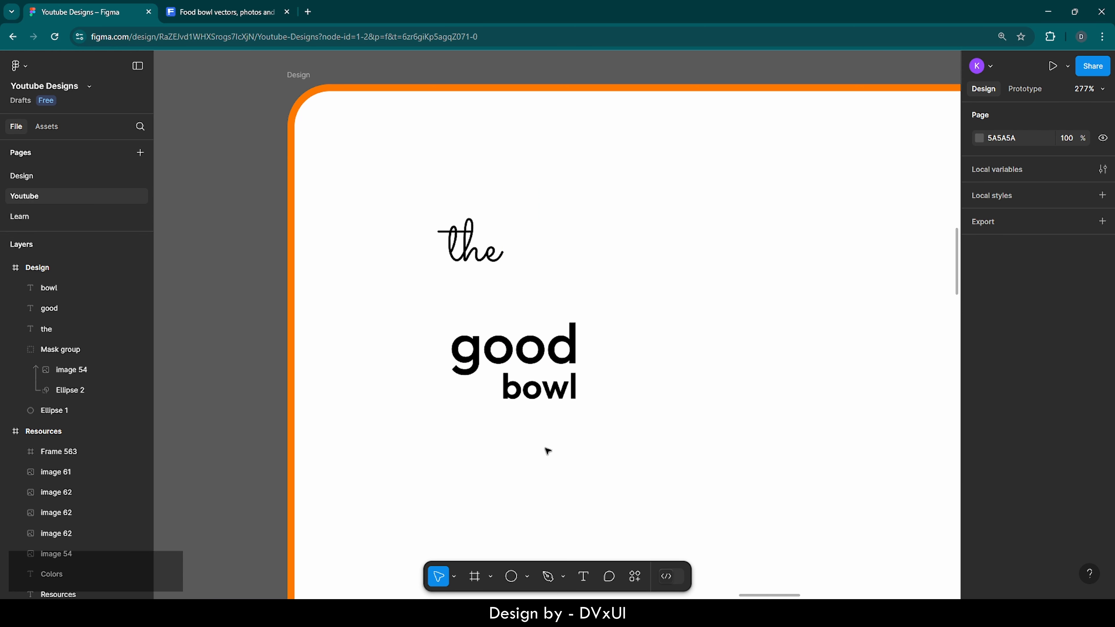
Step: Move "the" down to sit just above the start of "good", at about X 92, Y 103
click(466, 248)
drag(465, 248, 469, 310)
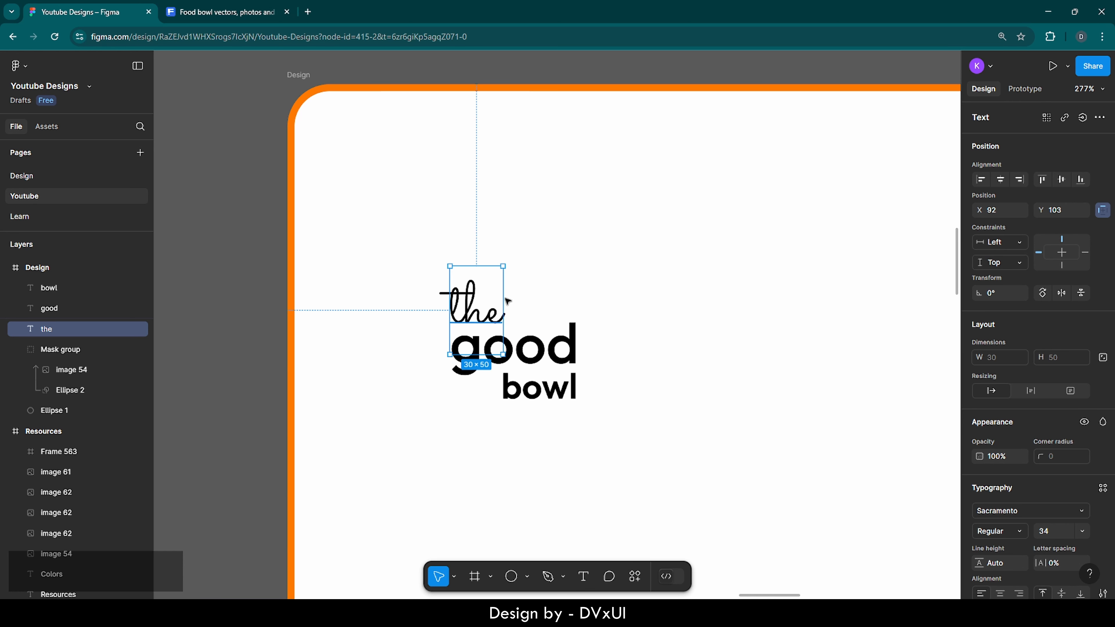
click(515, 296)
scroll(516, 296, right, 2)
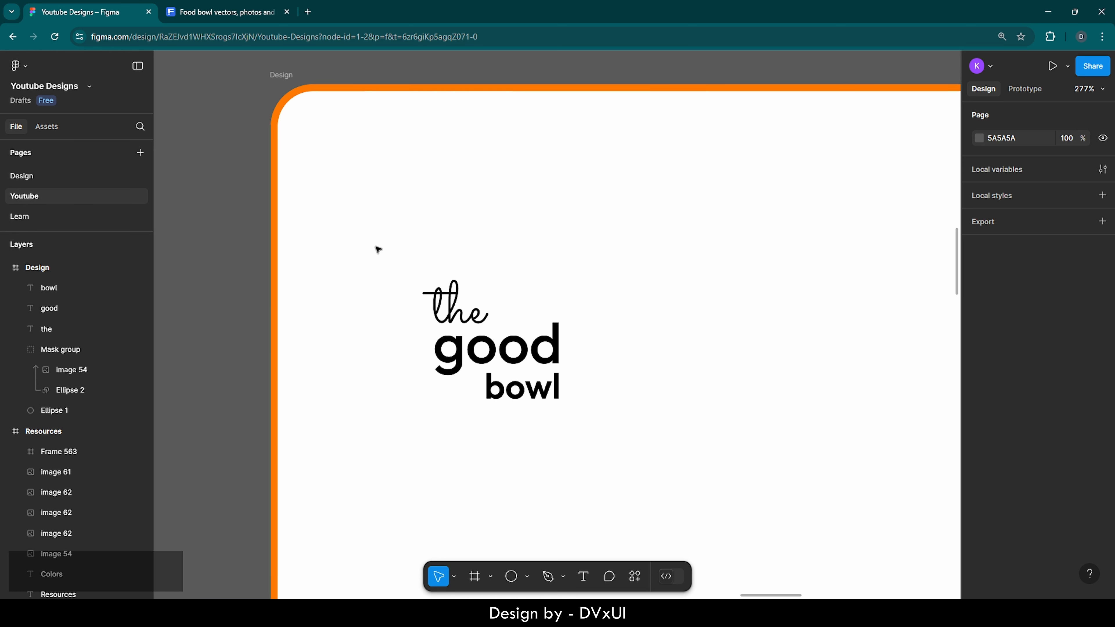
Step: Add an extra "o" to the word "good" so it reads "goood"
click(539, 348)
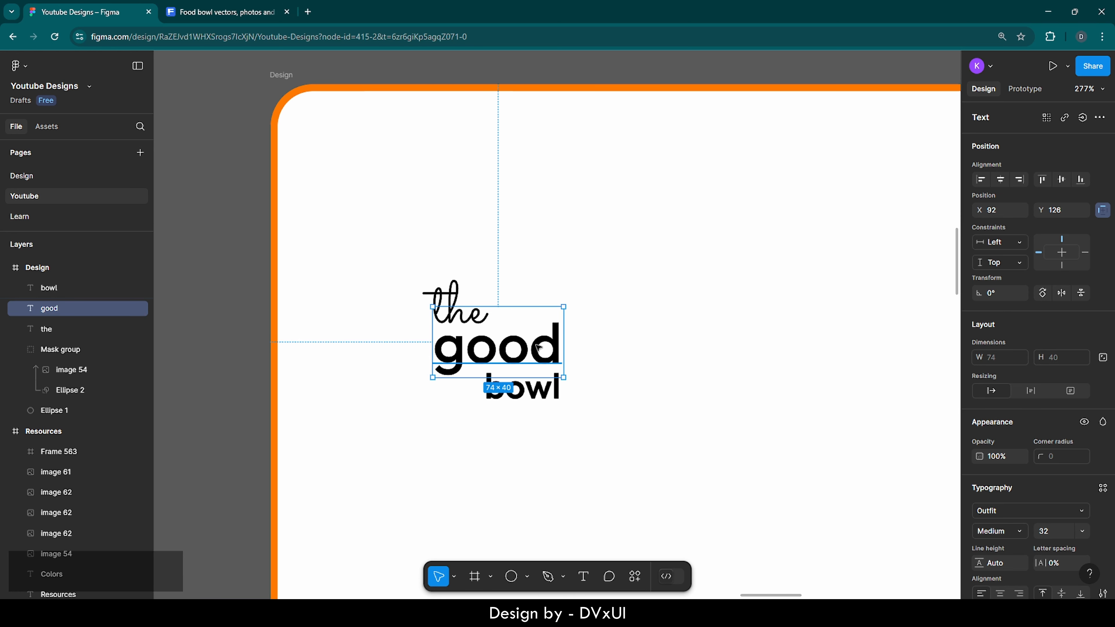
double_click(506, 347)
click(501, 346)
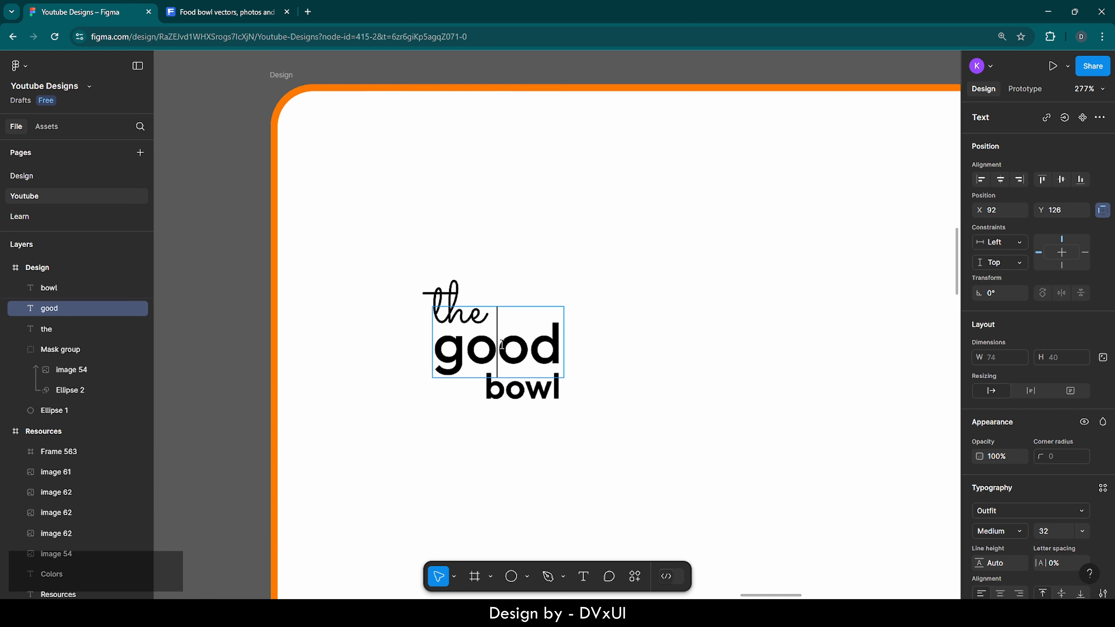
text(o)
key(Escape)
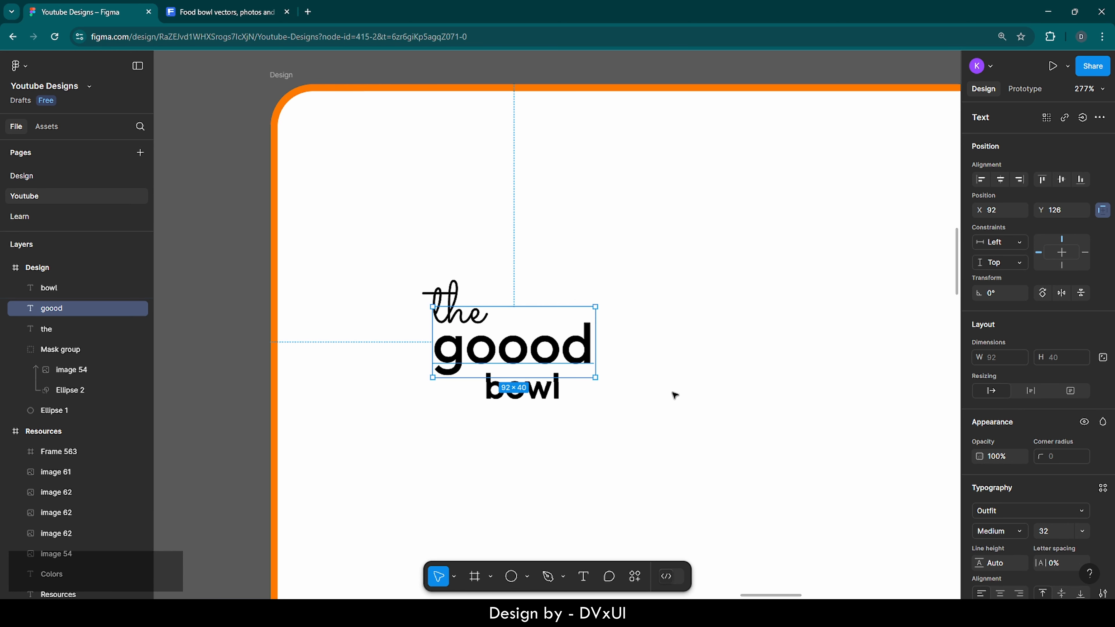
Step: Nudge "bowl" right to X 138 so it lines up with the end of "goood"
click(535, 401)
key(shift+Right)
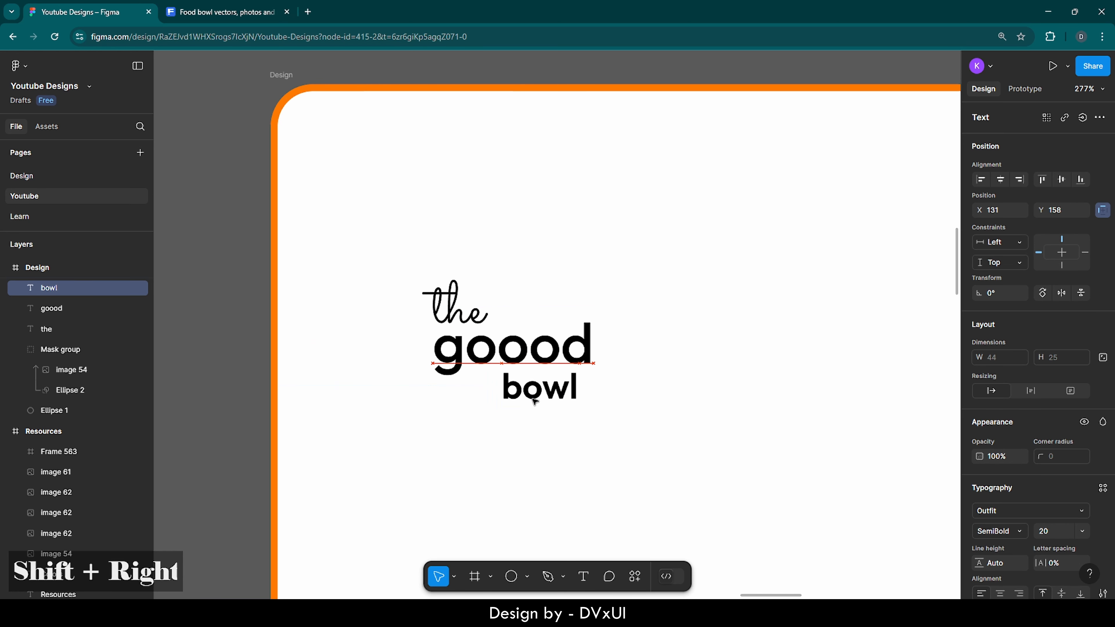
key(shift+Right)
key(Left)
key(Left)
key(Left)
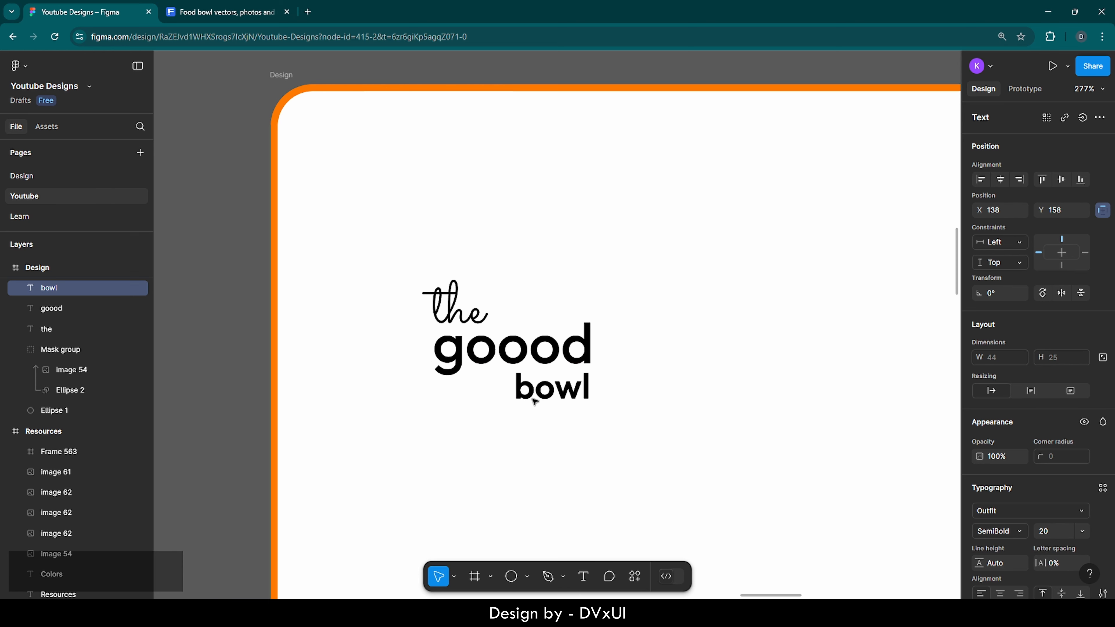
click(627, 405)
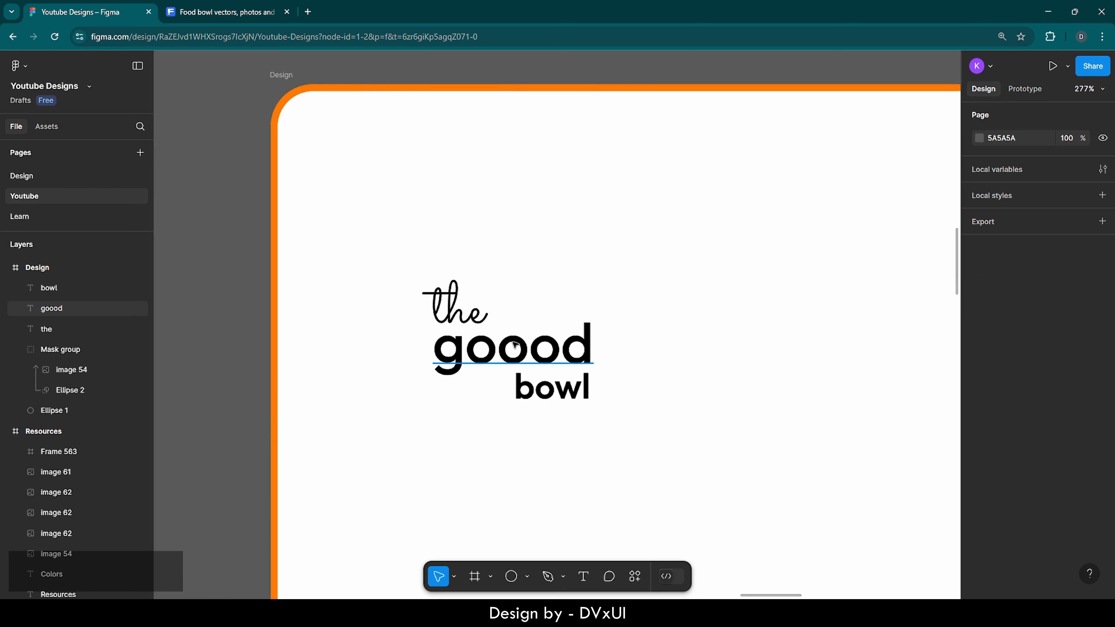
Step: Change the fill of the word "goood" to the orange already used on this page
click(487, 349)
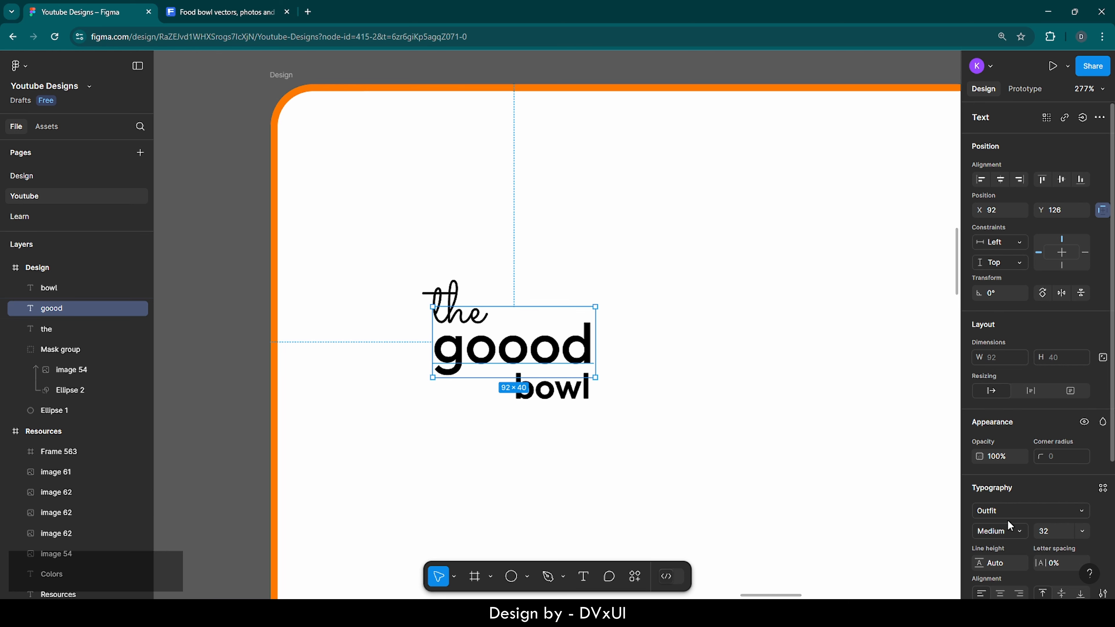
scroll(1010, 525, down, 3)
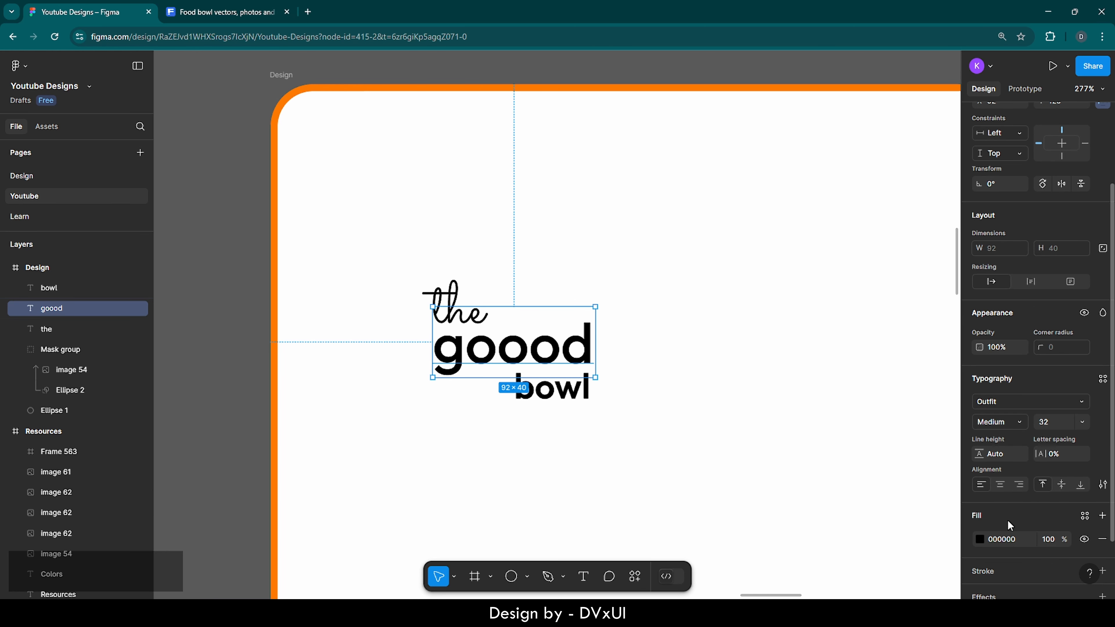
click(980, 539)
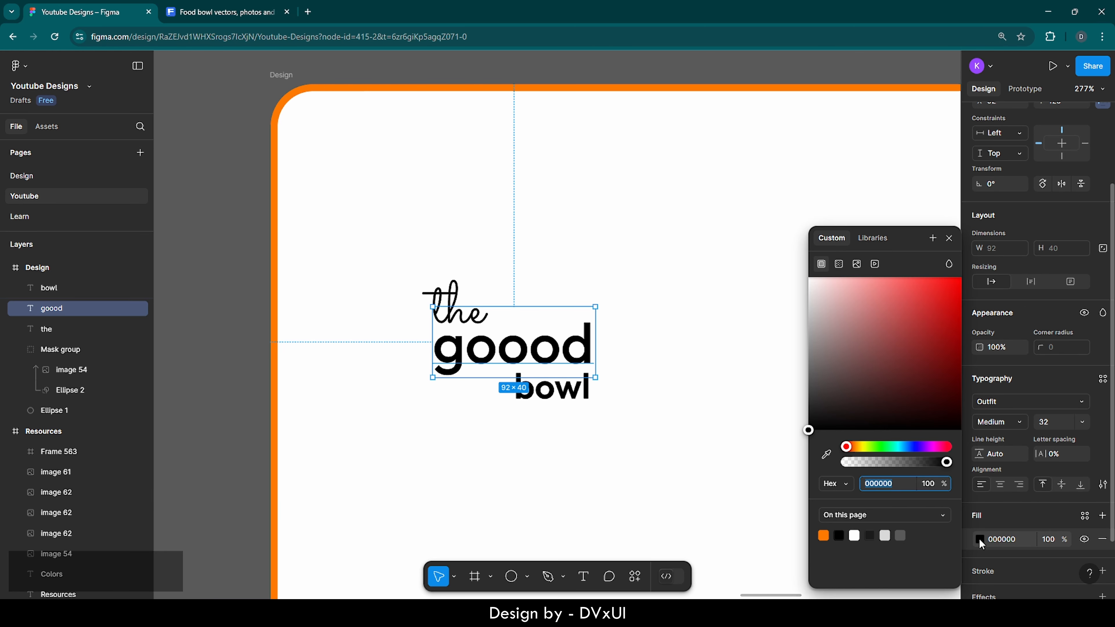
click(825, 535)
click(556, 478)
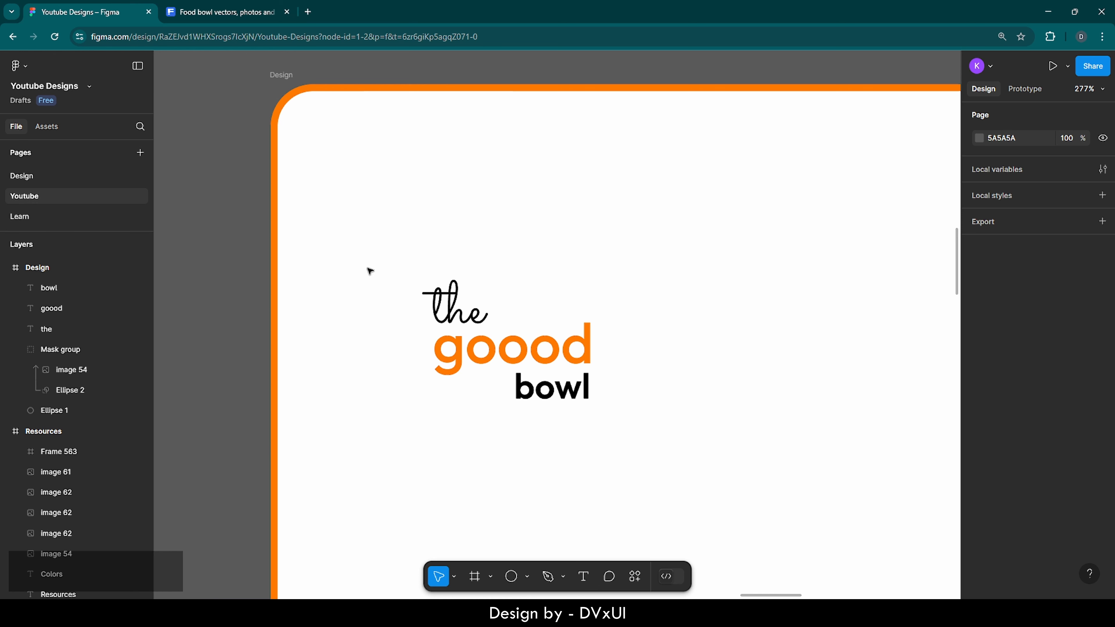
Step: Group the words "the", "goood" and "bowl" and rename the group "logo"
drag(367, 268, 559, 412)
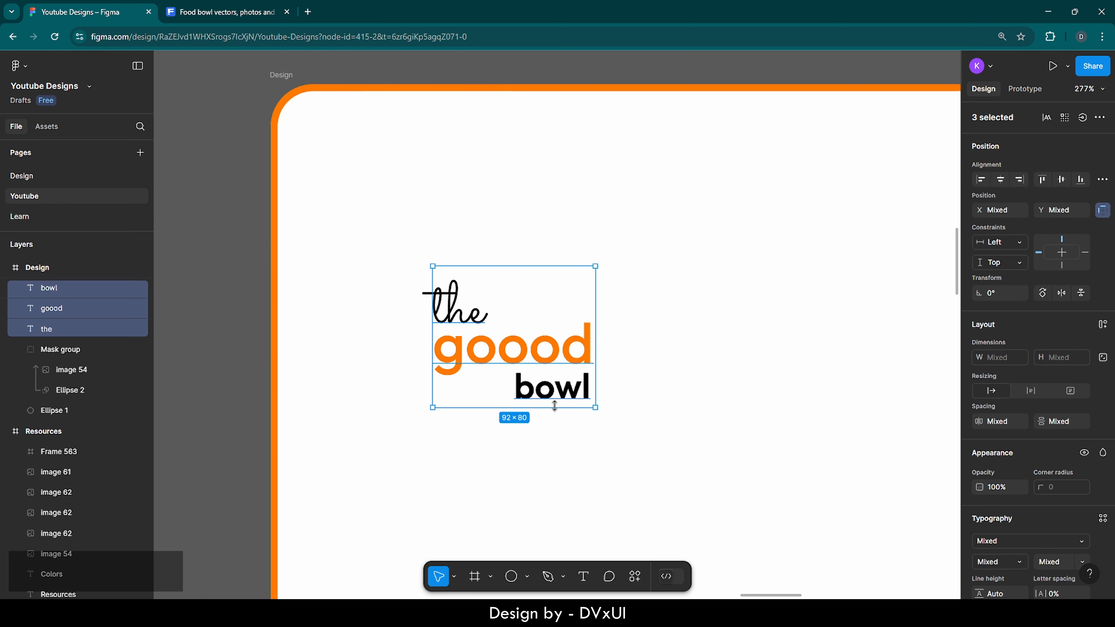
right_click(558, 386)
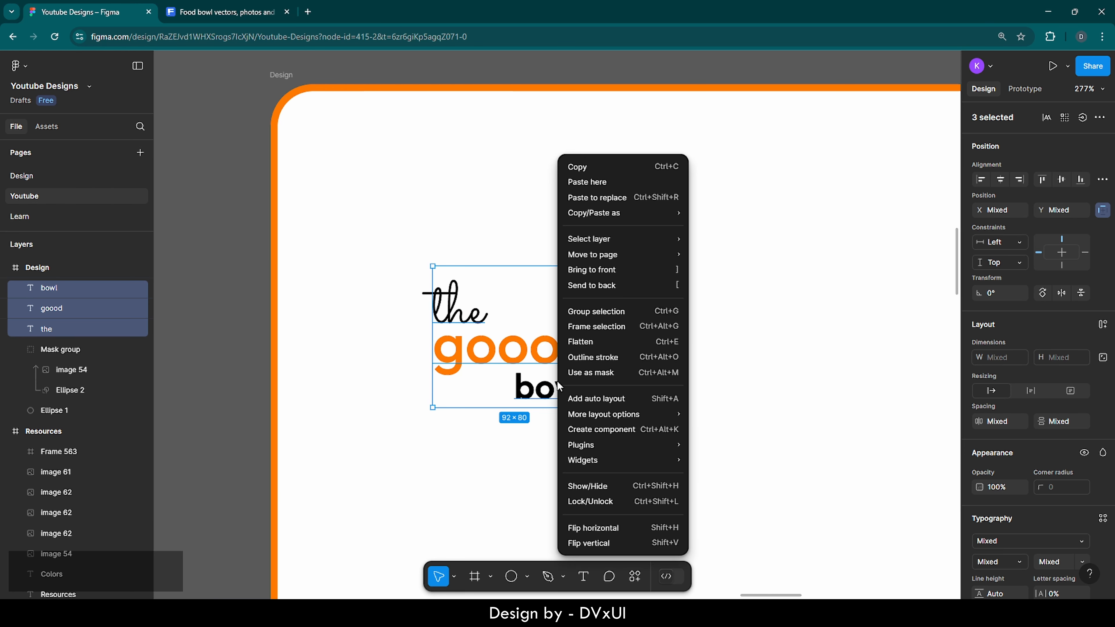
click(597, 312)
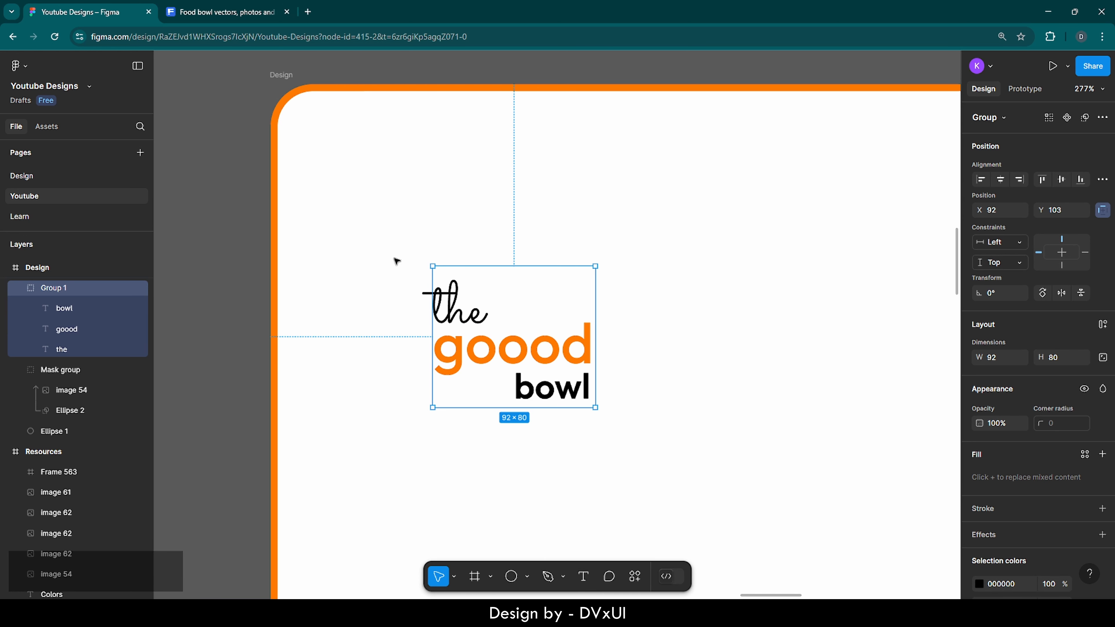
double_click(62, 288)
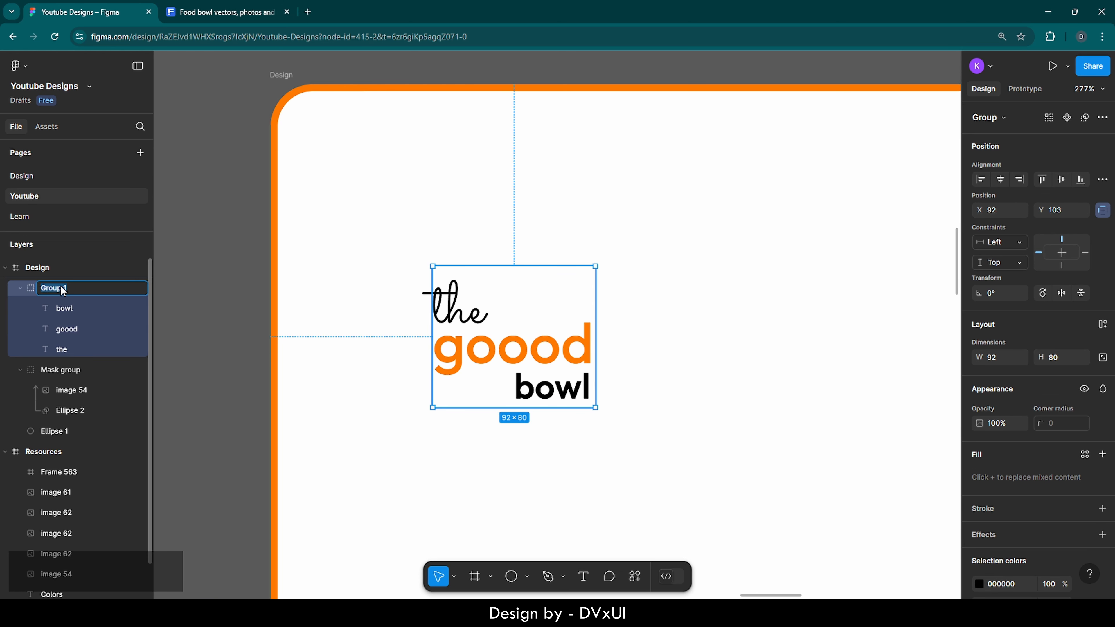
key(BackSpace)
text(logo)
key(Return)
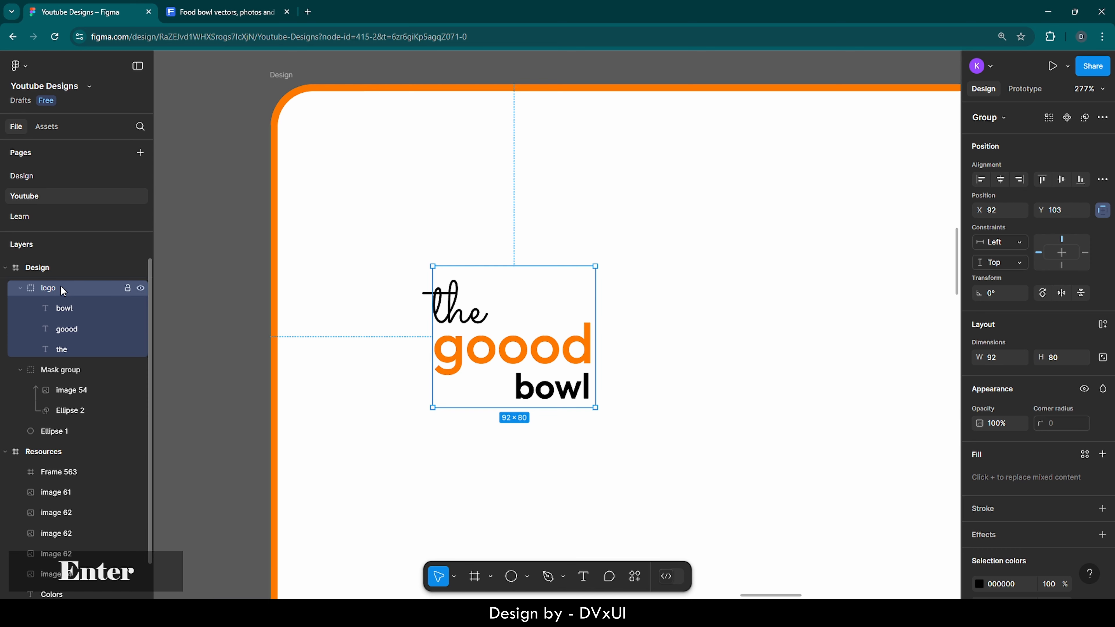
click(311, 336)
Step: Move the logo group into the upper-left corner of the Design frame, at about X 31, Y 18
click(535, 357)
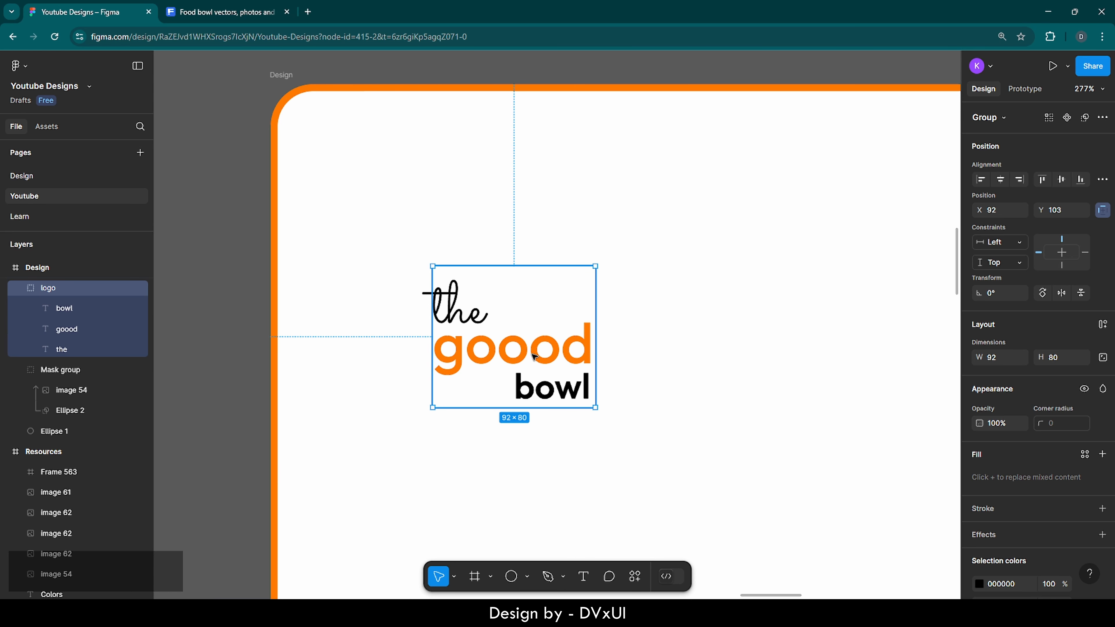
drag(534, 357, 425, 205)
scroll(425, 206, down, 6)
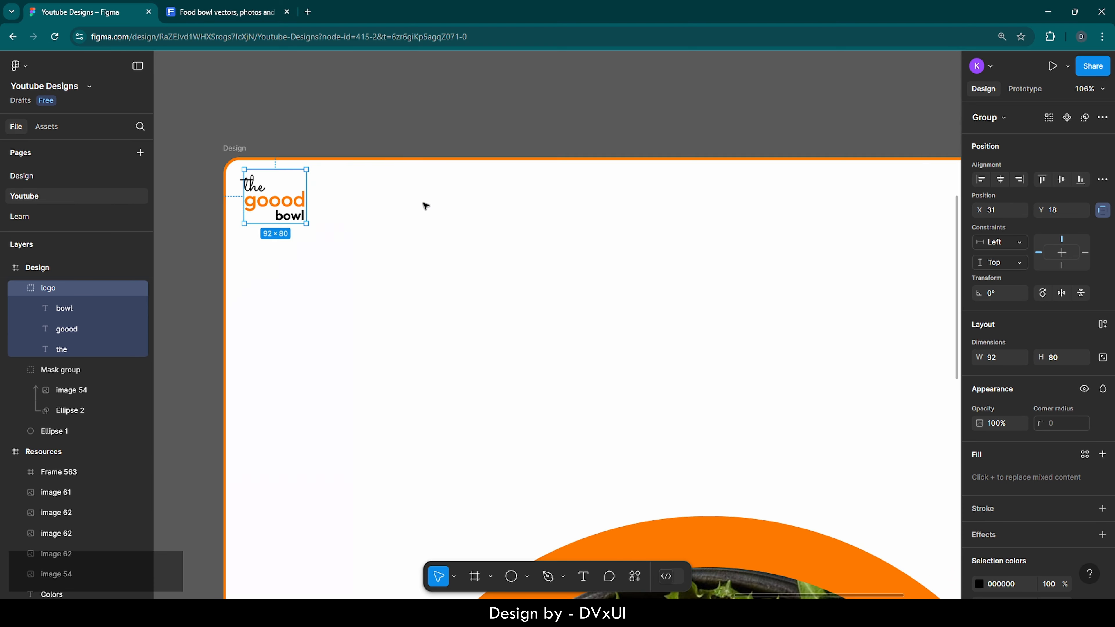
scroll(425, 206, down, 2)
scroll(425, 206, down, 4)
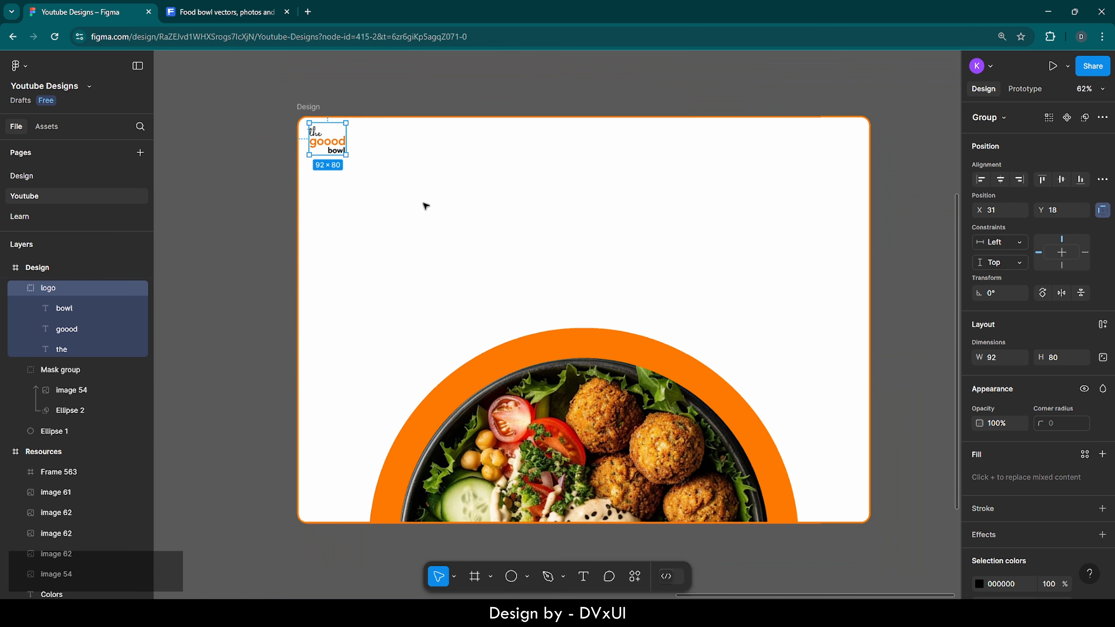
Step: Move the logo group slightly inward from the Design frame's upper-left corner, to about X 47, Y 26
click(502, 90)
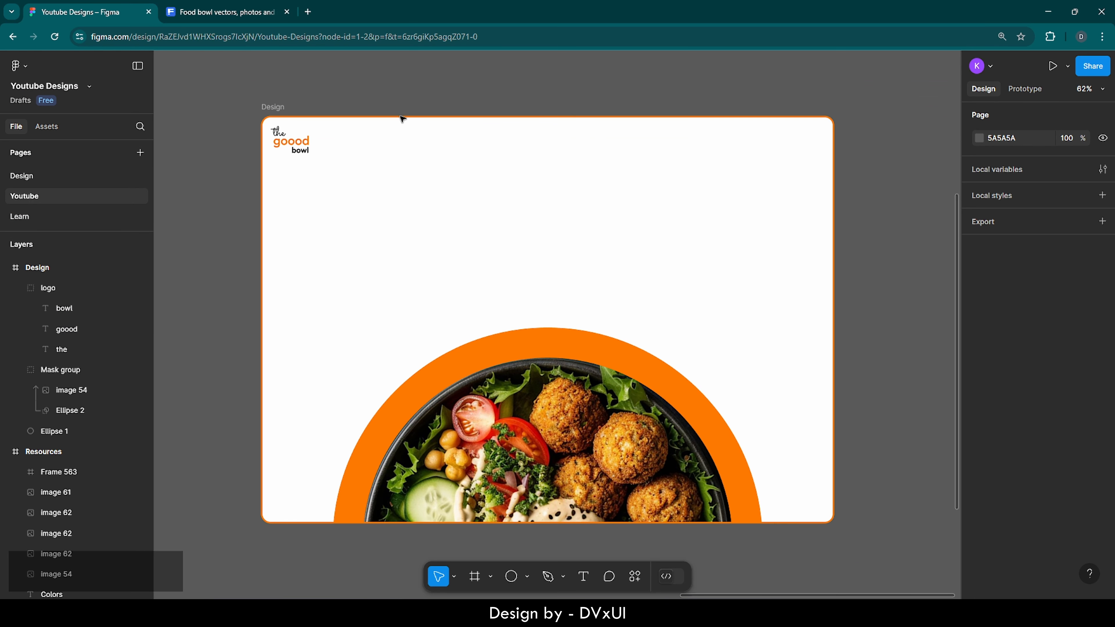
click(296, 142)
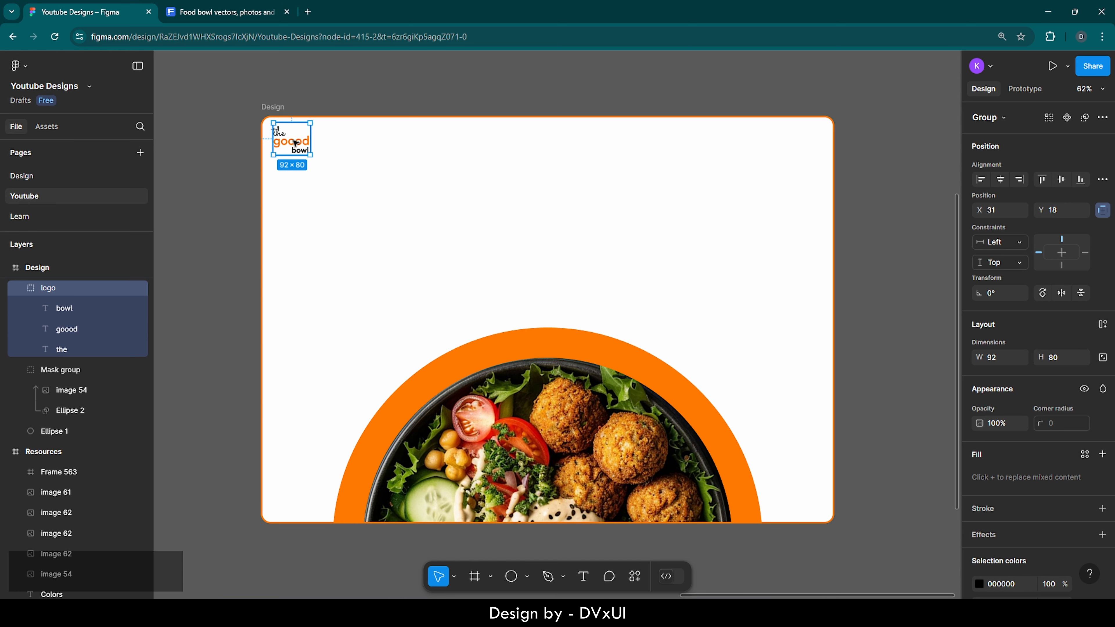
drag(296, 142, 303, 145)
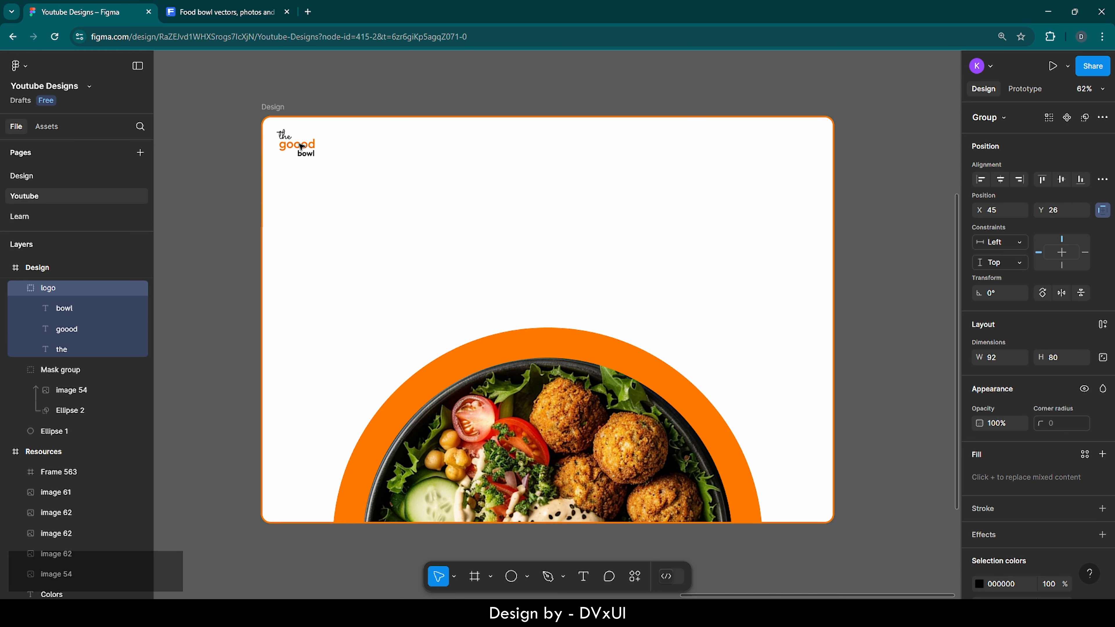
click(357, 152)
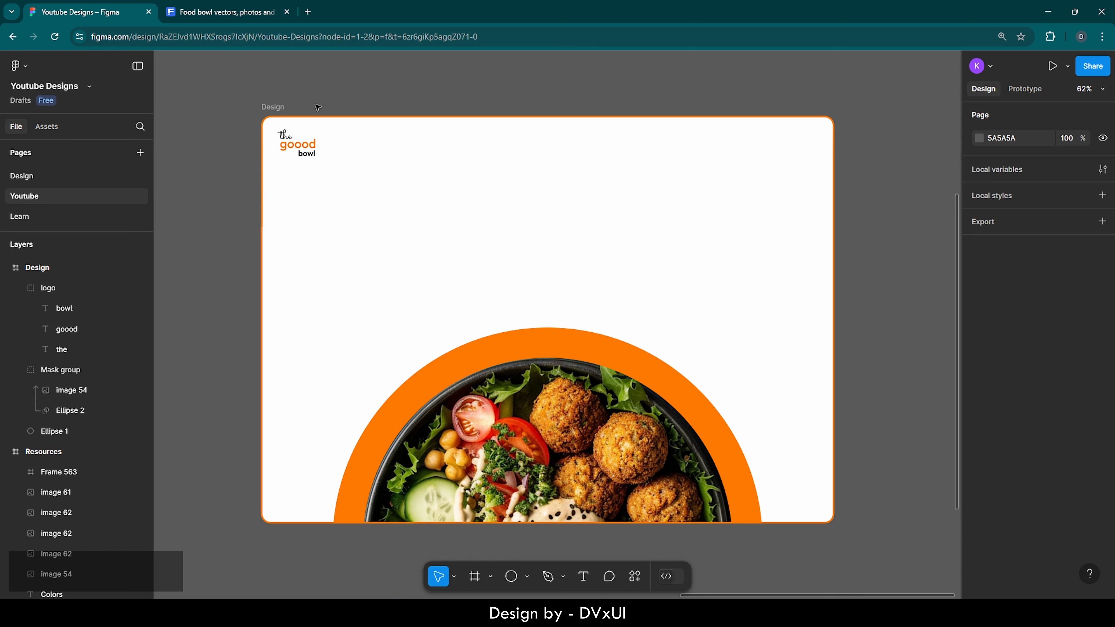
Step: Add a layout grid to the Design frame and change its type to Columns
click(281, 109)
scroll(1053, 495, down, 5)
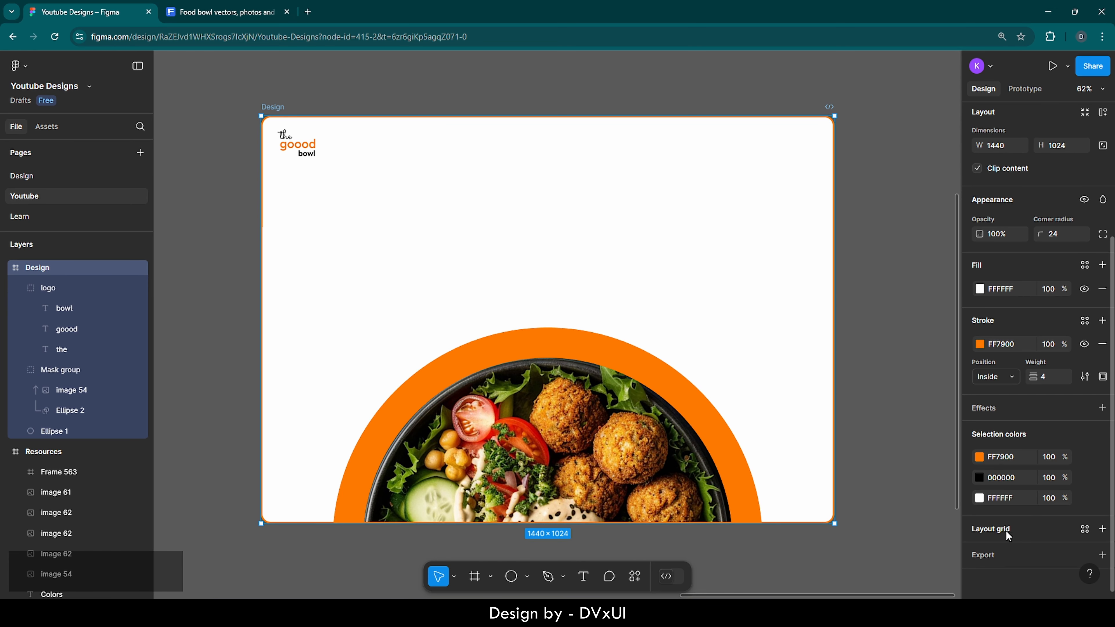
click(992, 530)
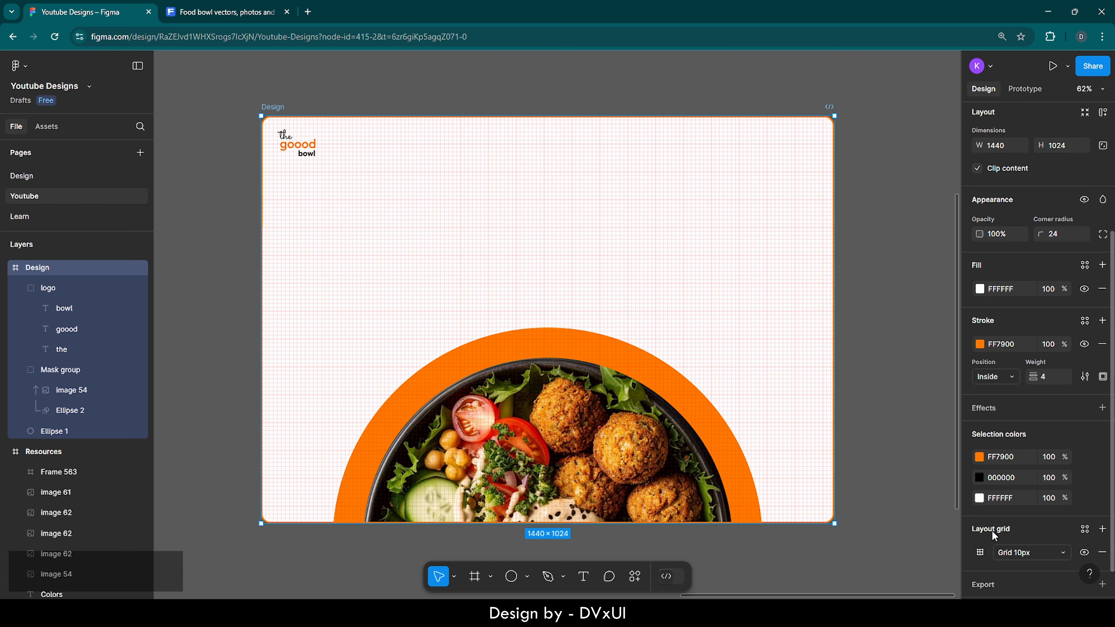
scroll(993, 534, down, 1)
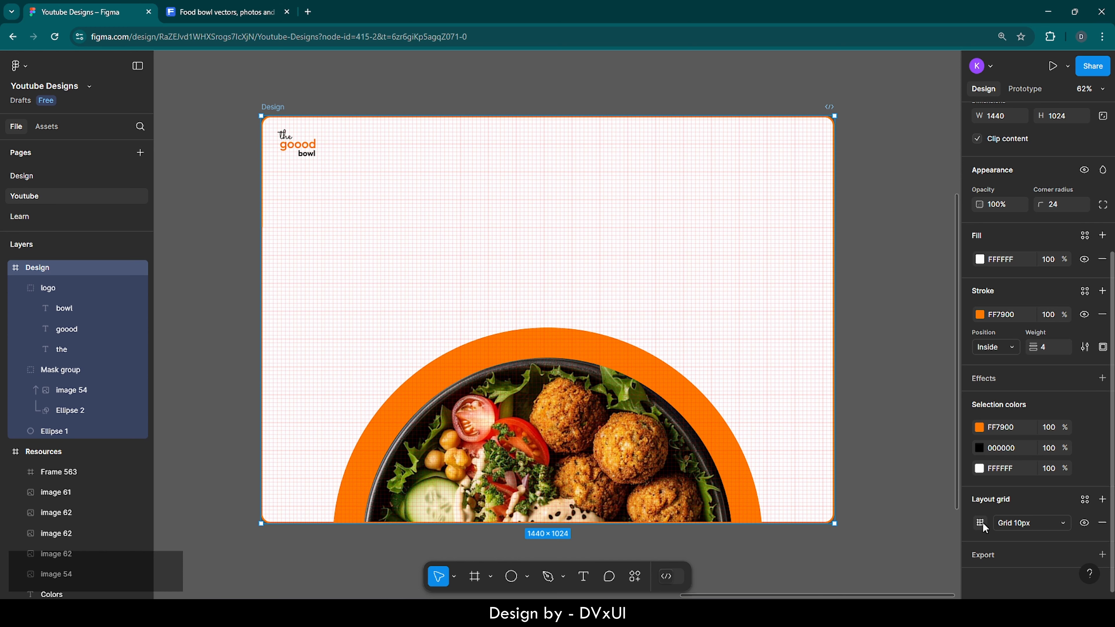
click(983, 527)
click(867, 530)
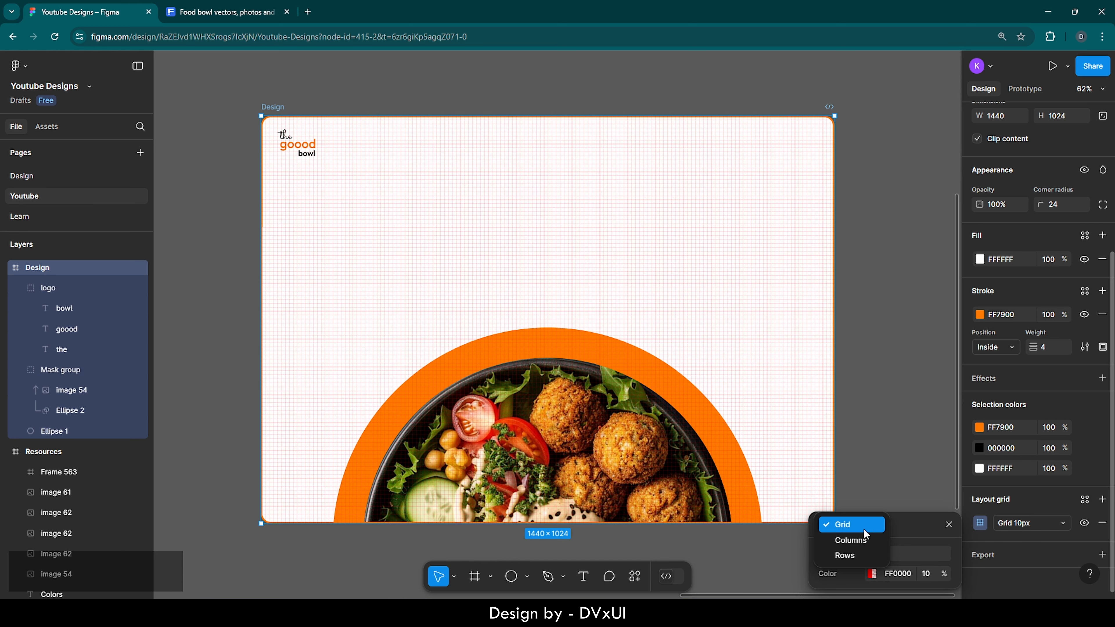
click(859, 540)
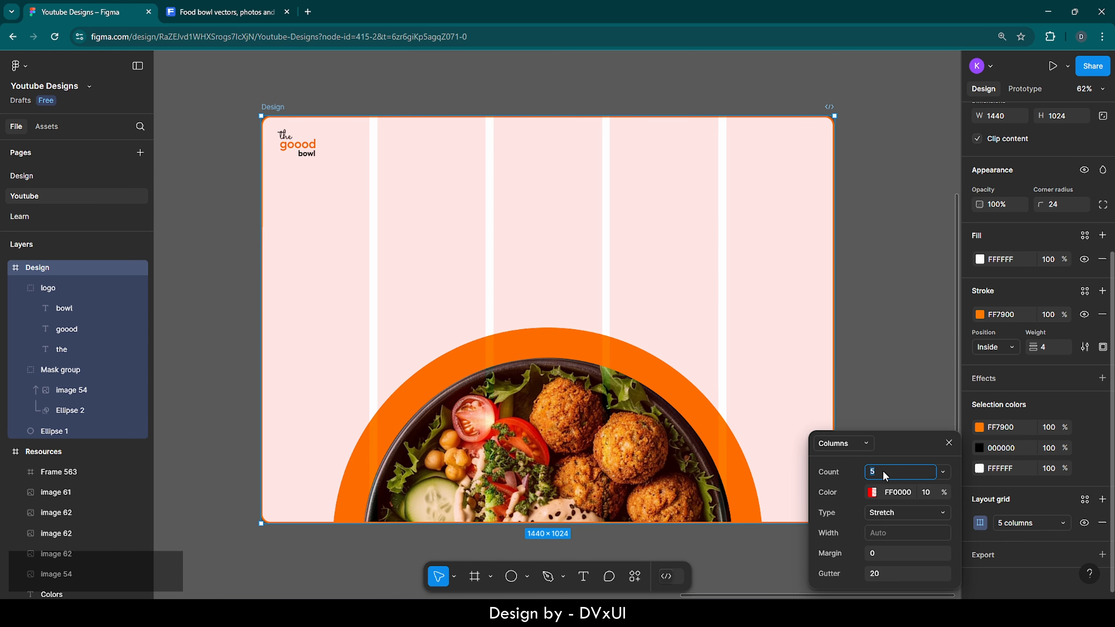
Step: Set the column grid's count to 12 and its margin to 80
key(BackSpace)
text(12)
key(Return)
click(886, 556)
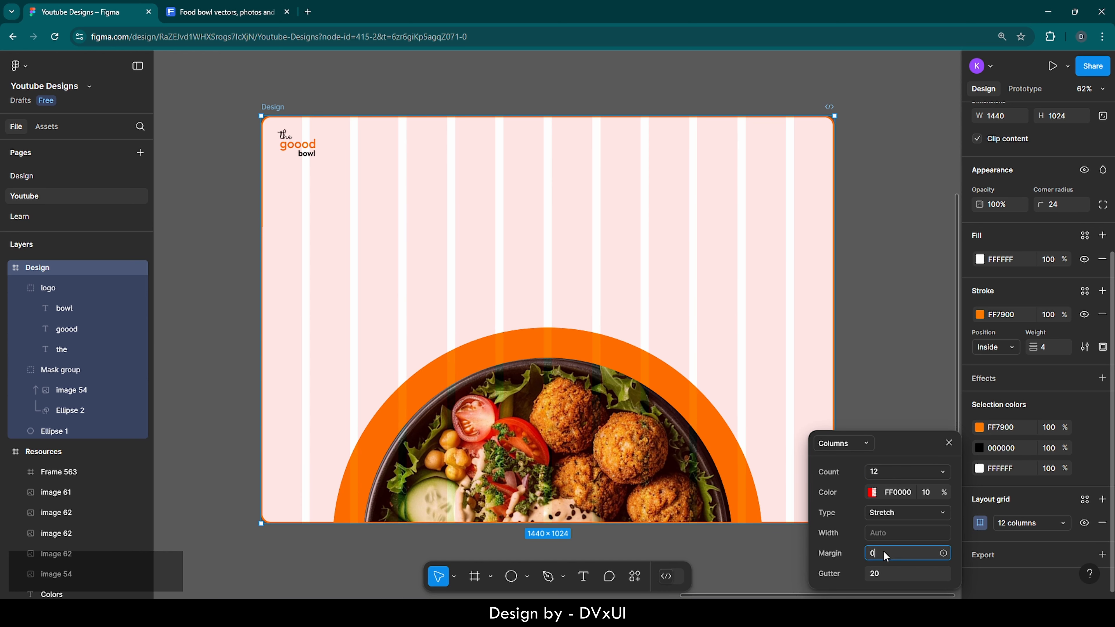
key(BackSpace)
text(80)
key(Return)
click(870, 391)
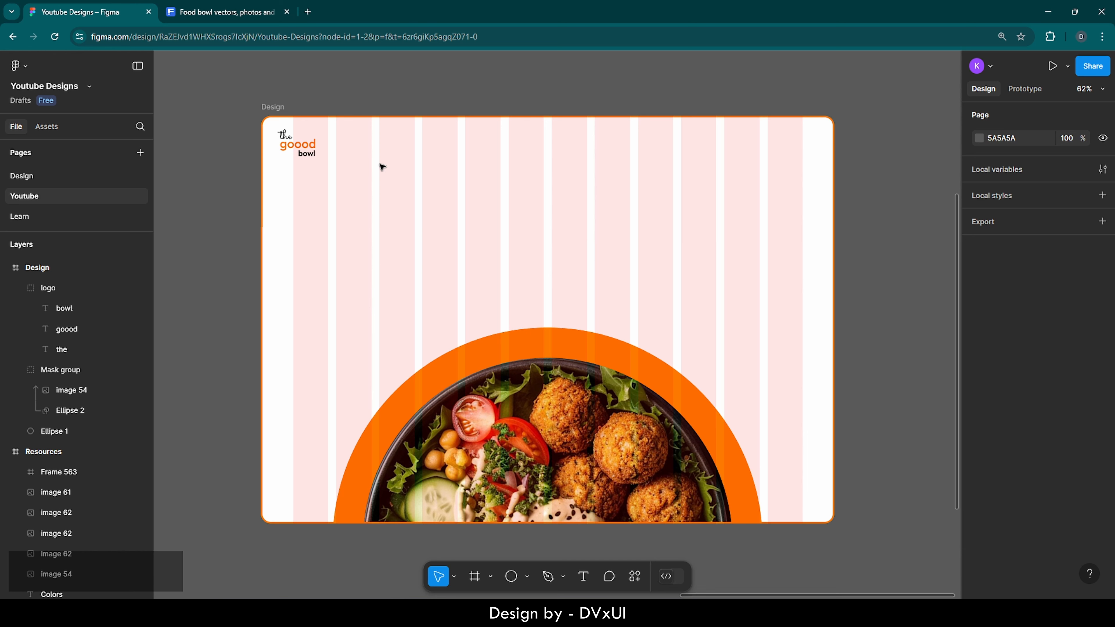
Step: Nudge the logo group up and left to X 43, Y 16
click(294, 141)
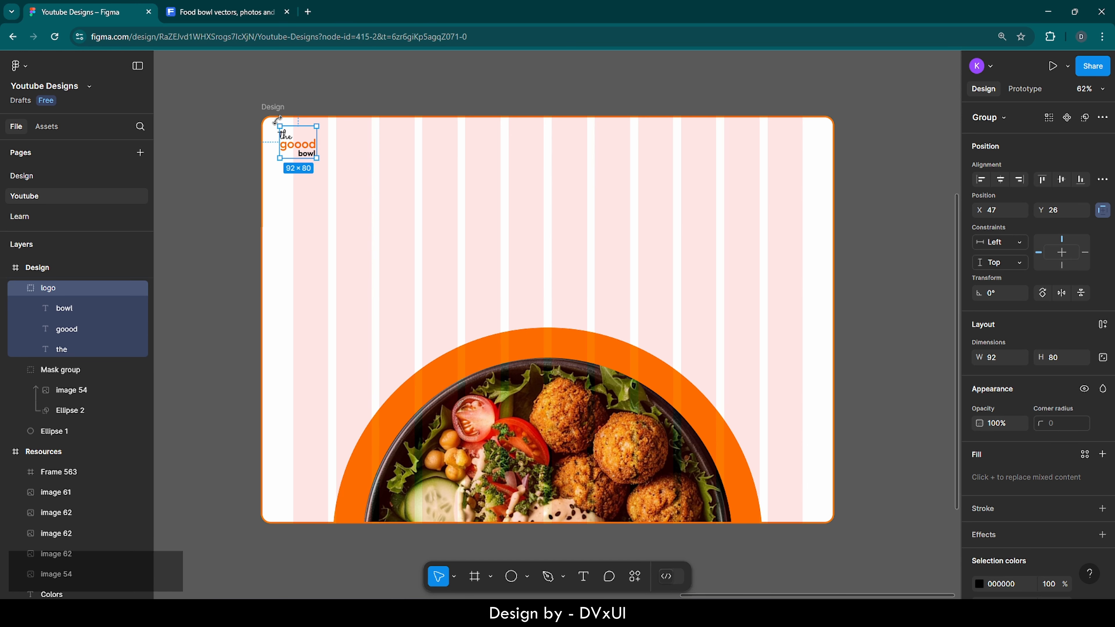
scroll(293, 140, up, 5)
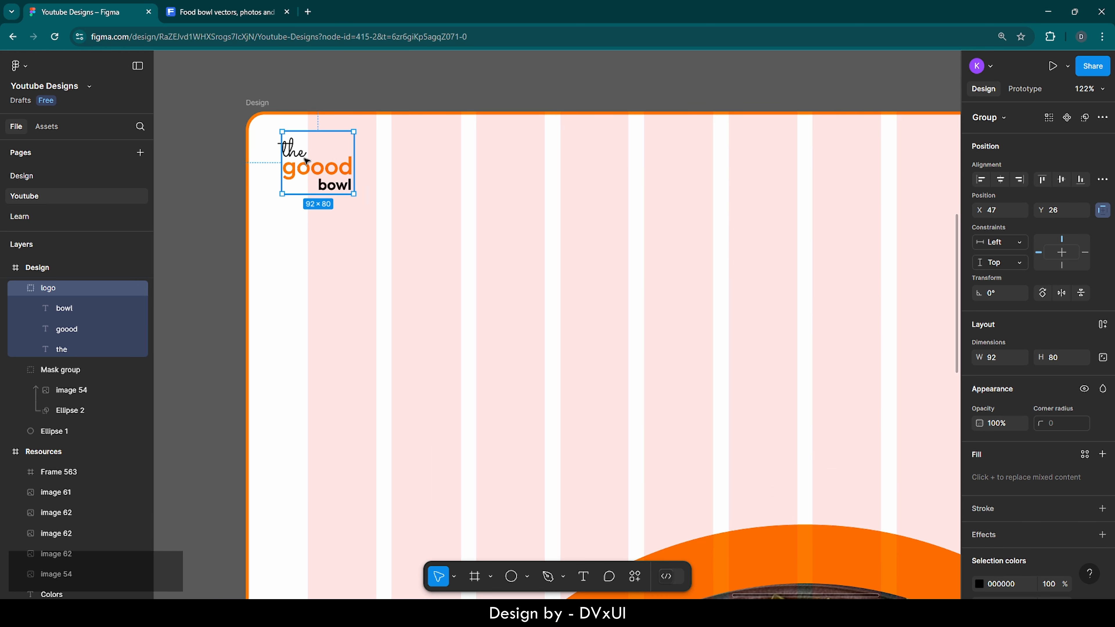
key(Up)
key(Up)
key(Up)
key(Up)
key(Up)
key(Up)
key(Up)
key(Up)
key(Up)
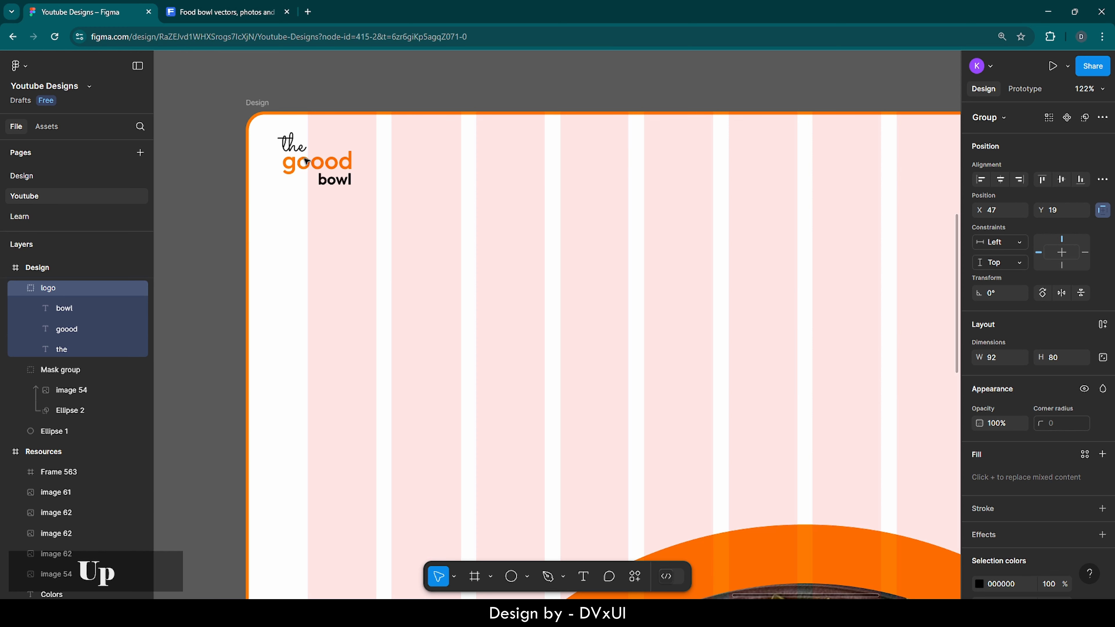
key(Up)
key(Up)
key(Down)
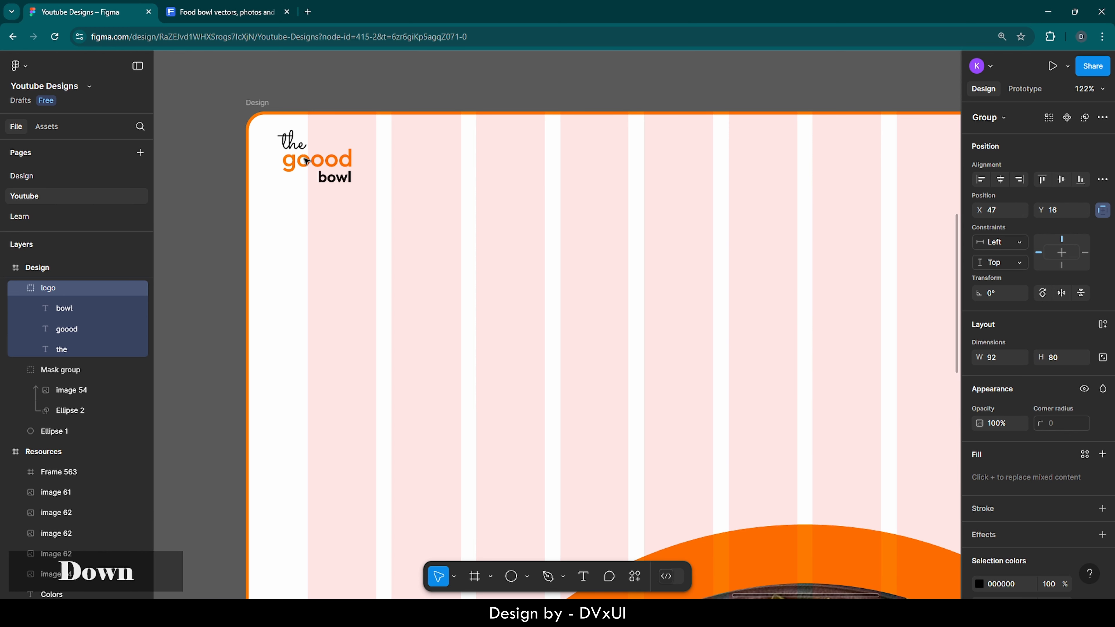
key(Left)
key(Left)
key(Left)
key(Left)
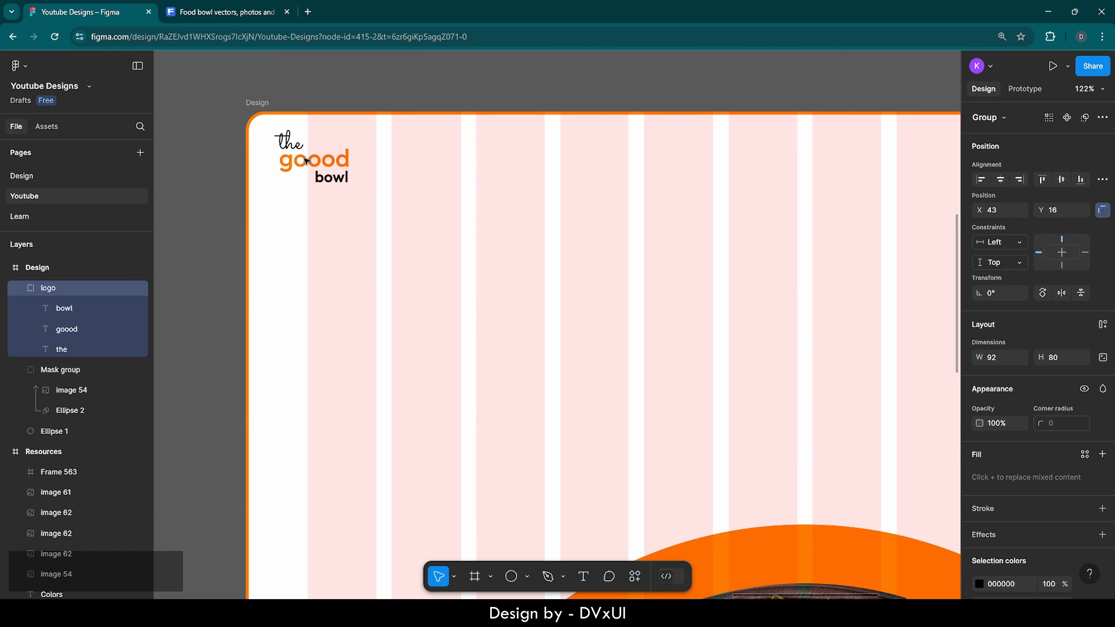
click(228, 164)
Step: Add the text "Home" in the upper right part of the Design frame, at about X 862, Y 55
key(shift+1)
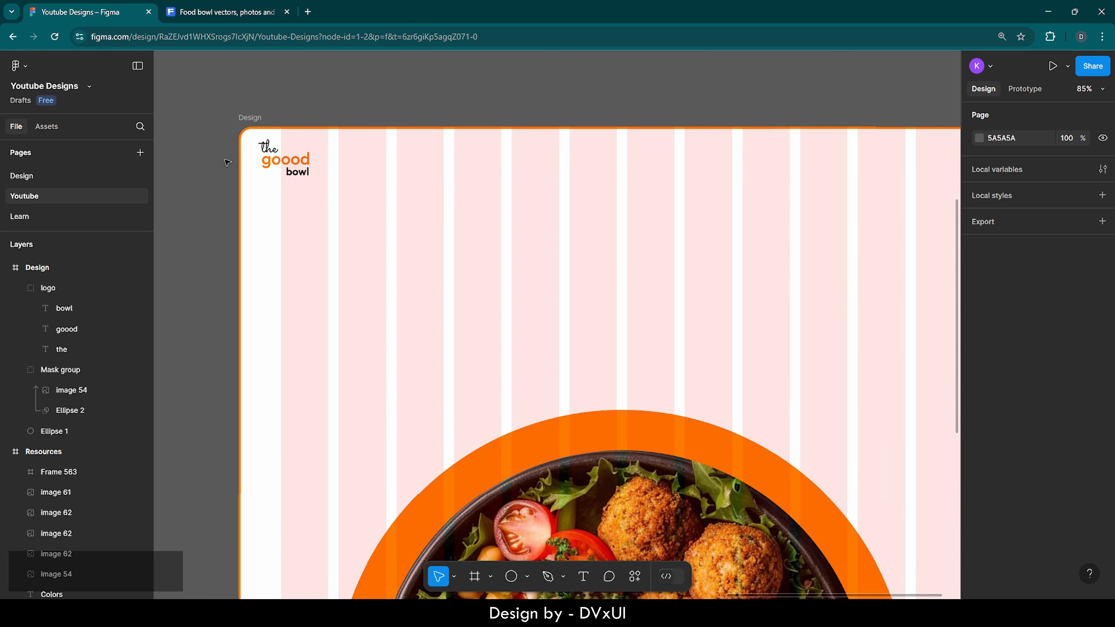
scroll(227, 163, down, 3)
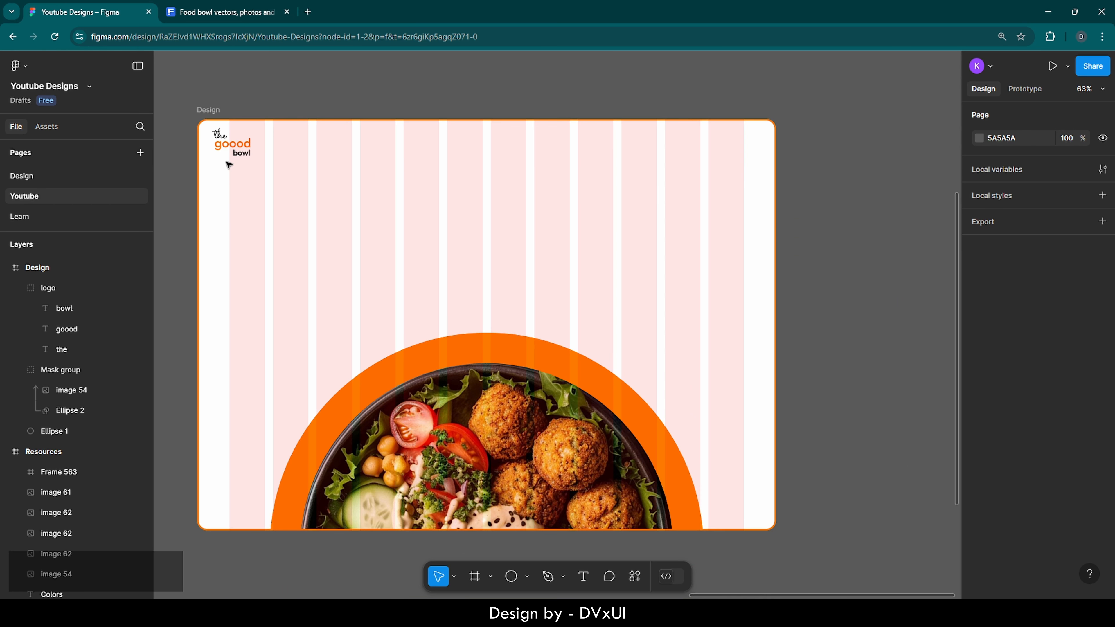
scroll(228, 165, left, 2)
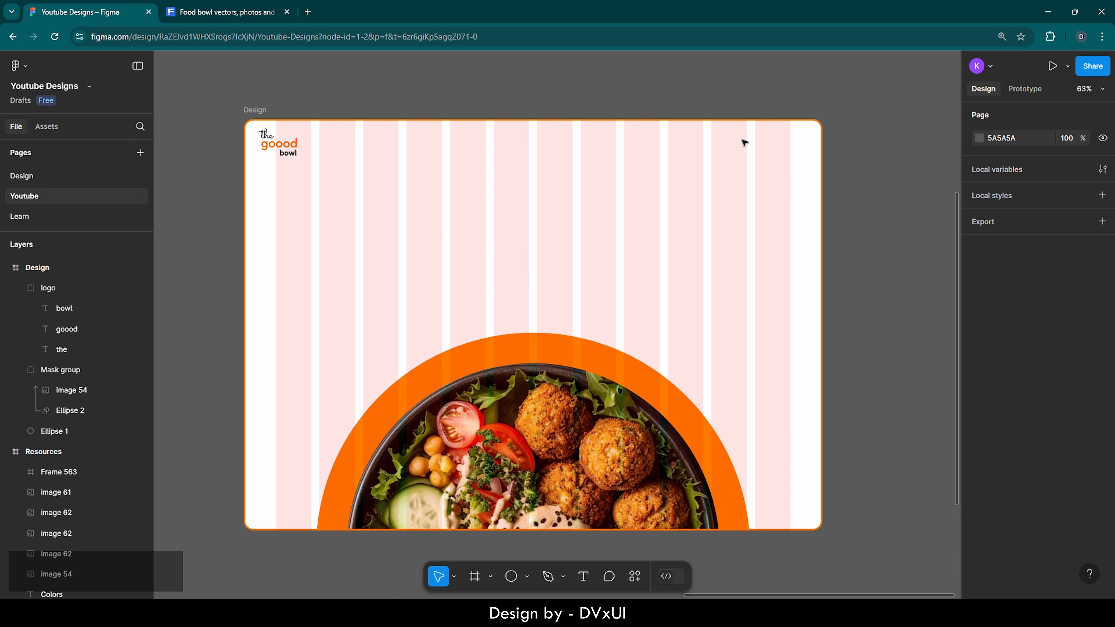
key(t)
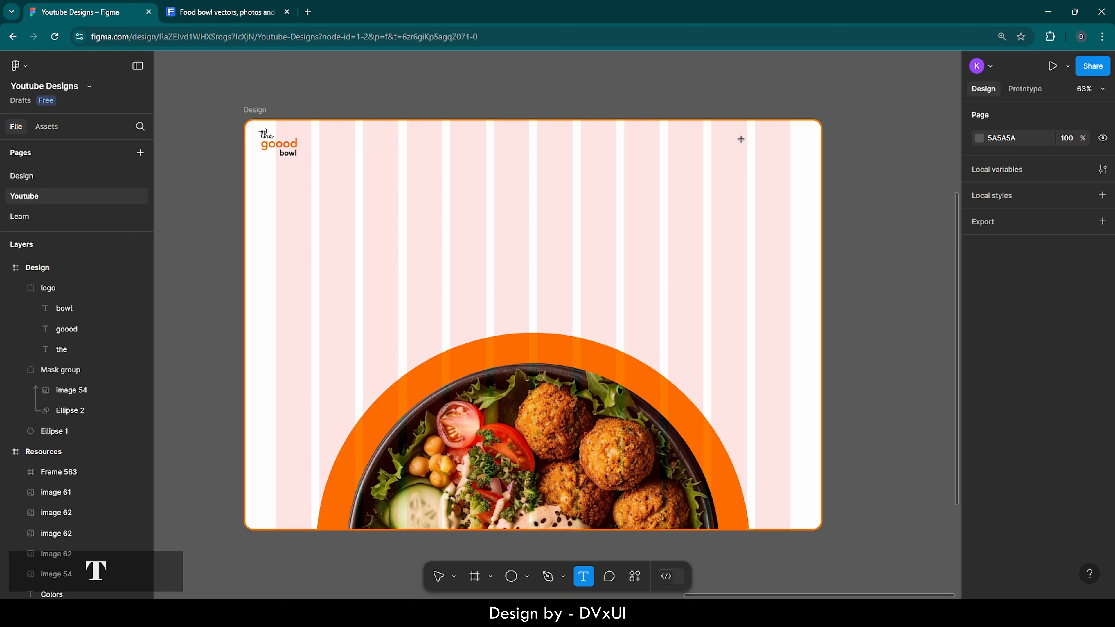
click(590, 141)
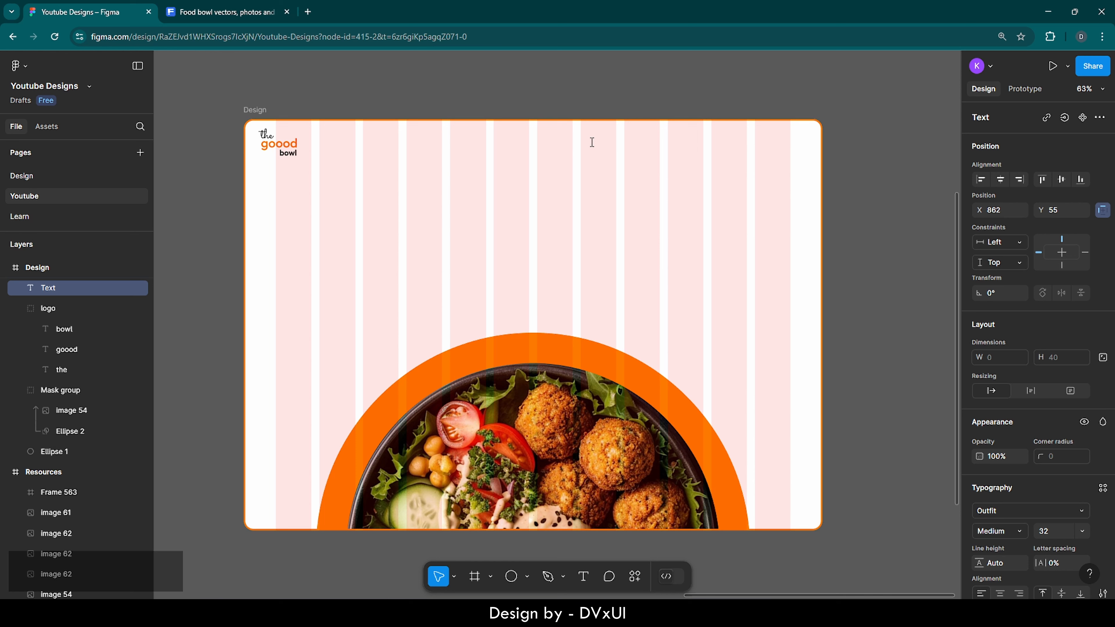
text(Home)
key(Escape)
Step: Duplicate the "Home" text, place the copy just right of it at about X 970, Y 52, and change its wording to "Bowls"
key(ctrl+c)
key(ctrl+v)
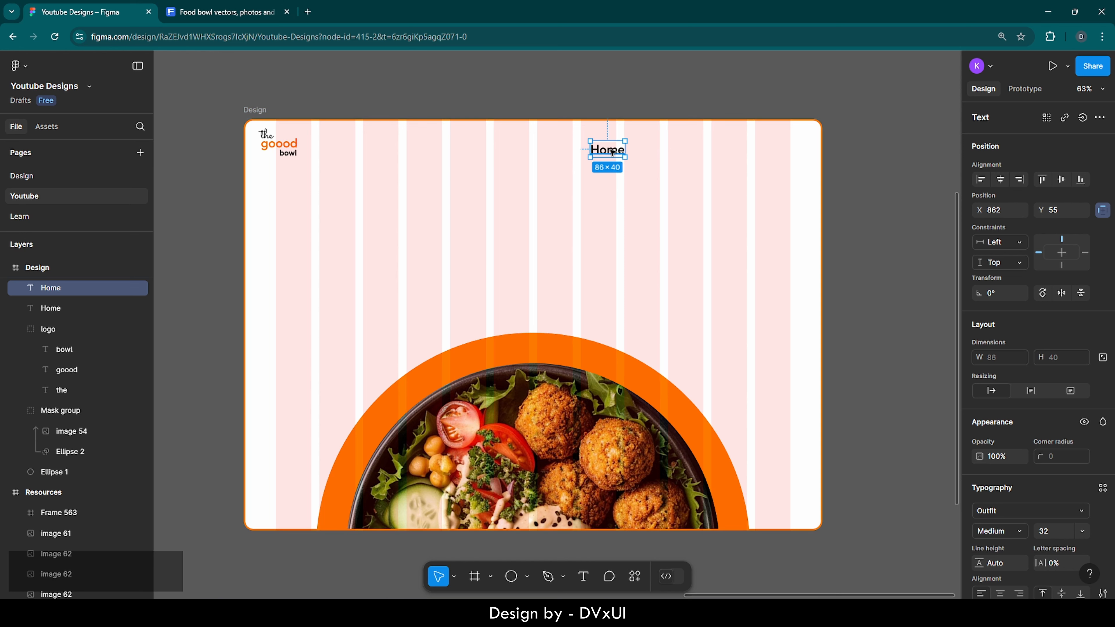
drag(610, 153, 655, 152)
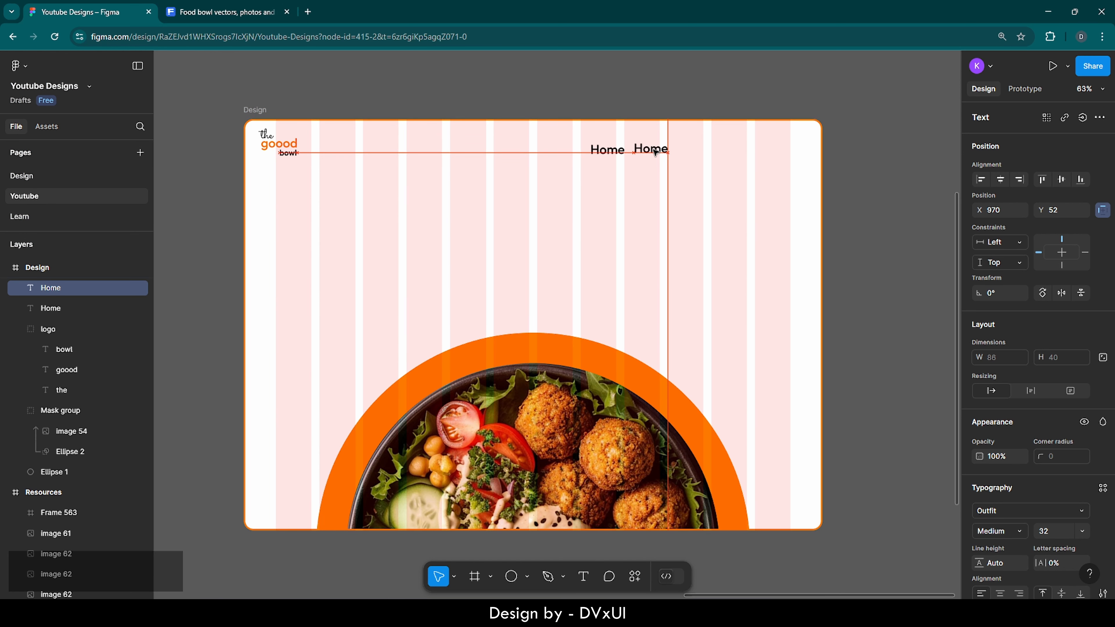
double_click(654, 149)
key(BackSpace)
text(Bowls)
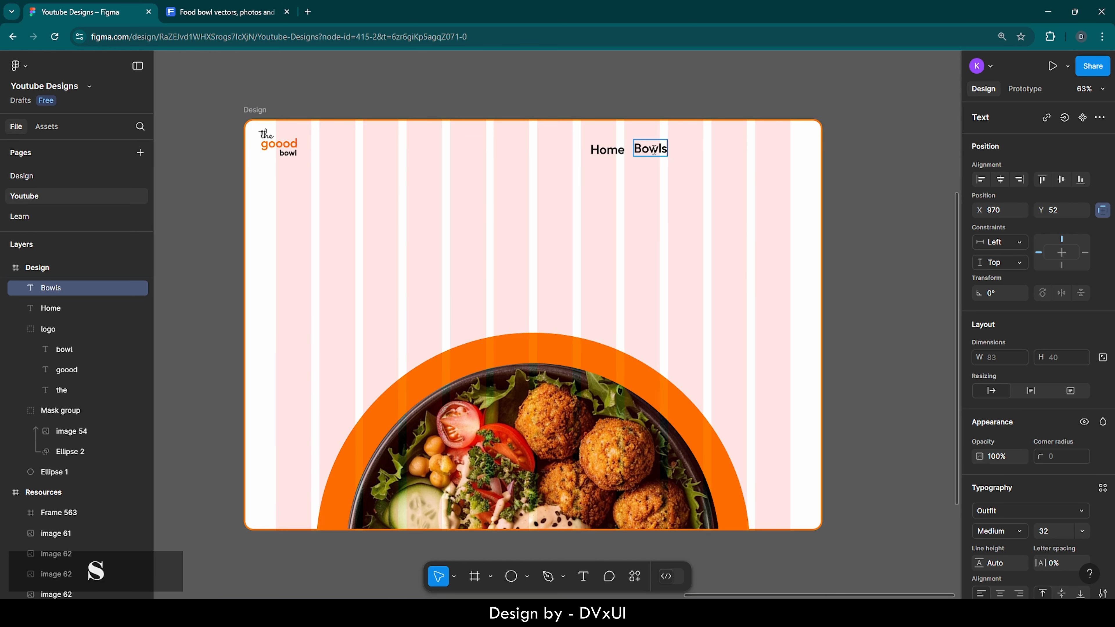
key(Escape)
Step: Duplicate the "Bowls" text, place the copy to its right at about X 1080, Y 60, and change its wording to "Orders"
key(ctrl+c)
key(ctrl+v)
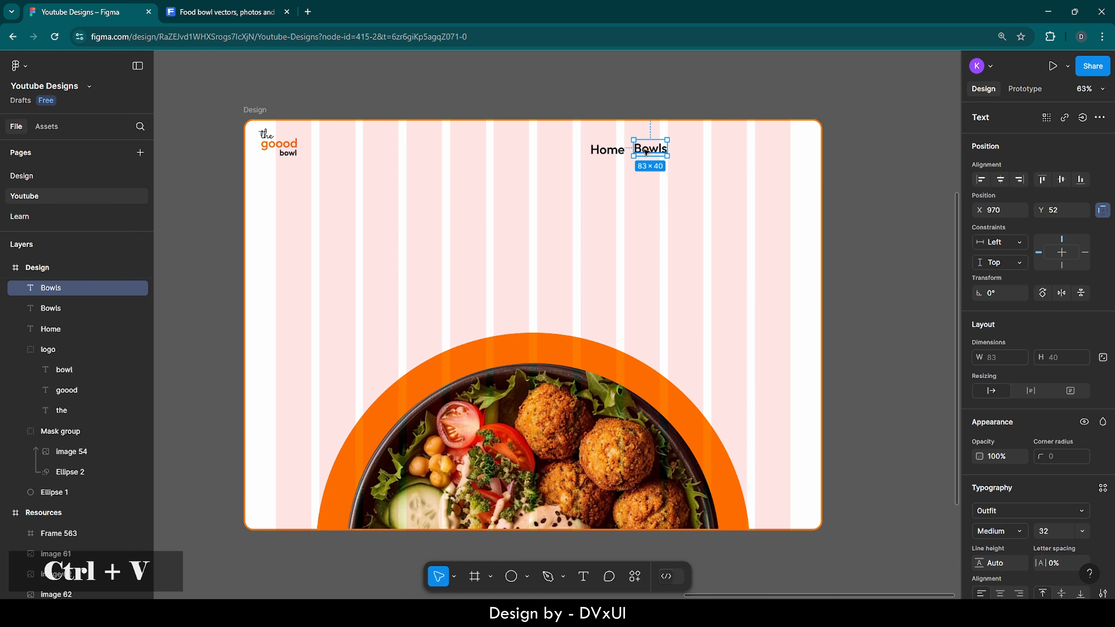
drag(645, 152, 690, 152)
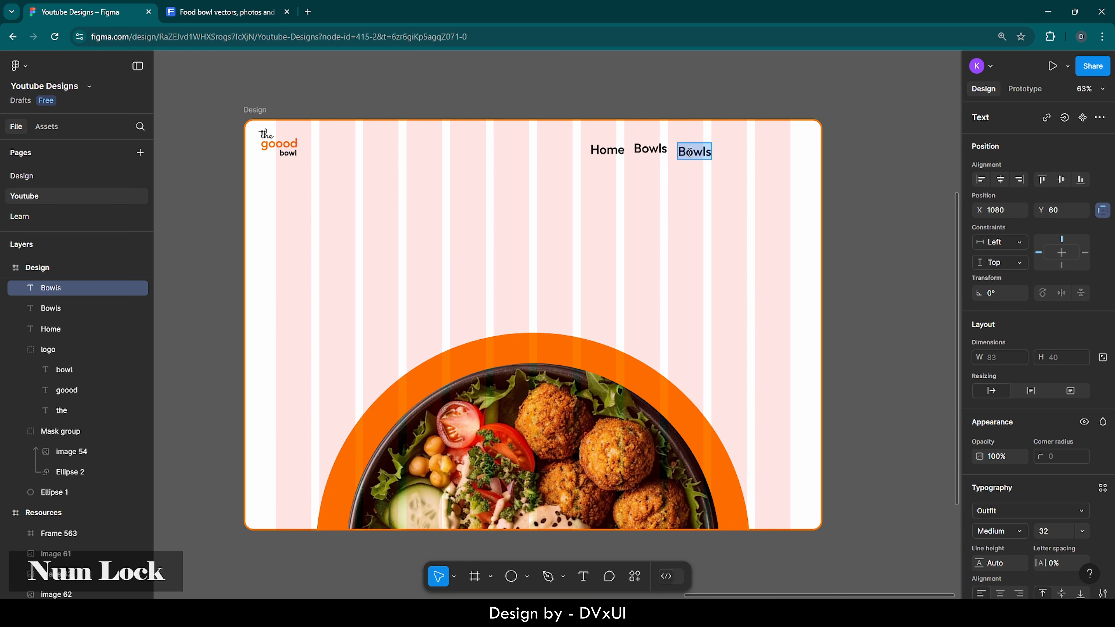
double_click(690, 152)
key(BackSpace)
text(orders)
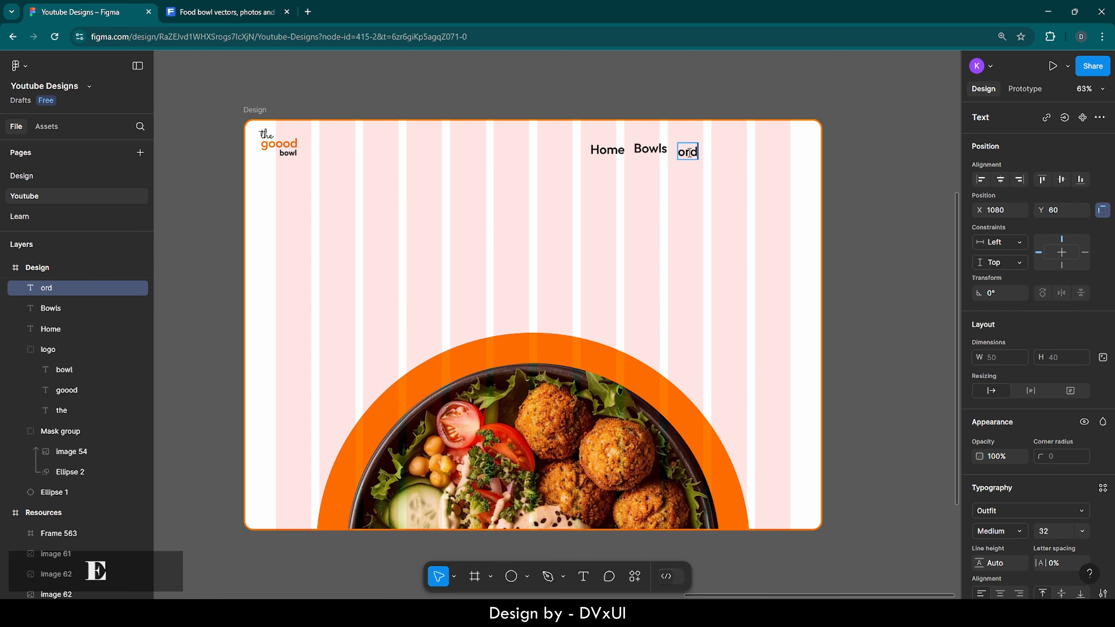
key(Left)
key(Left)
key(Left)
key(Left)
key(Left)
key(BackSpace)
text(O)
key(Escape)
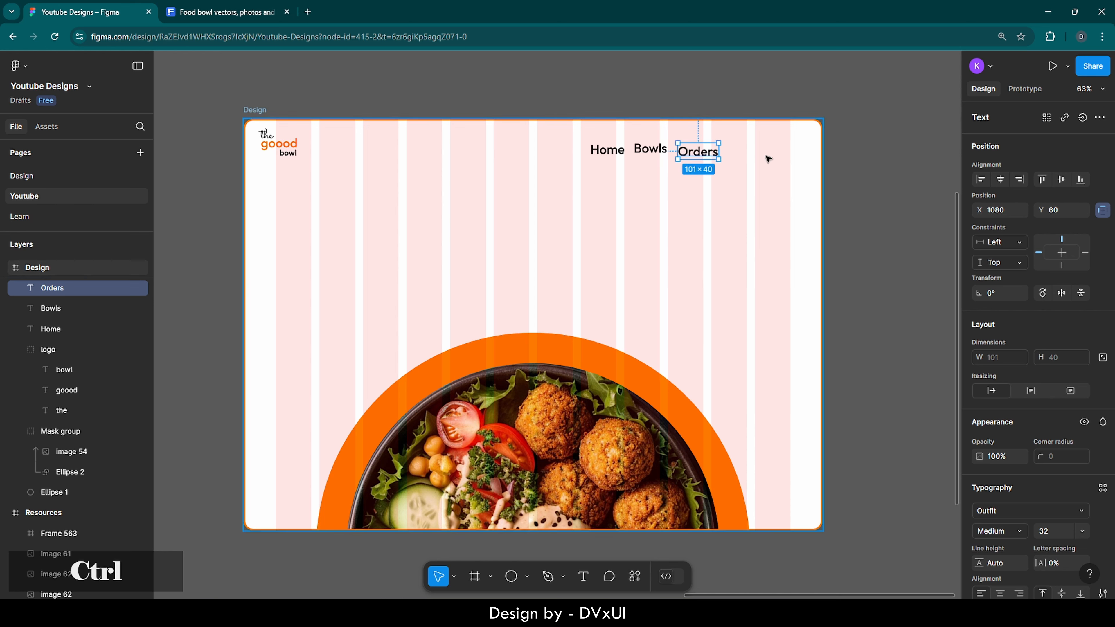
Step: Paste another copy of the navigation text right of "Orders", at about X 1181, Y 76, and change its wording to "About us"
key(ctrl+v)
drag(711, 152, 753, 158)
double_click(753, 158)
key(BackSpace)
text(A)
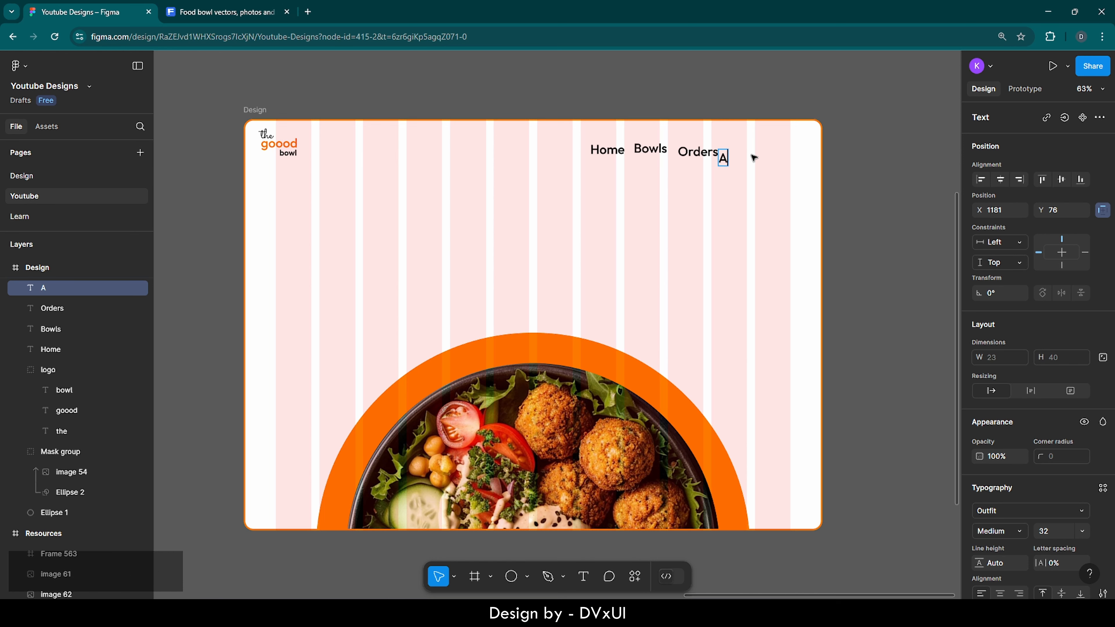
text(bout us)
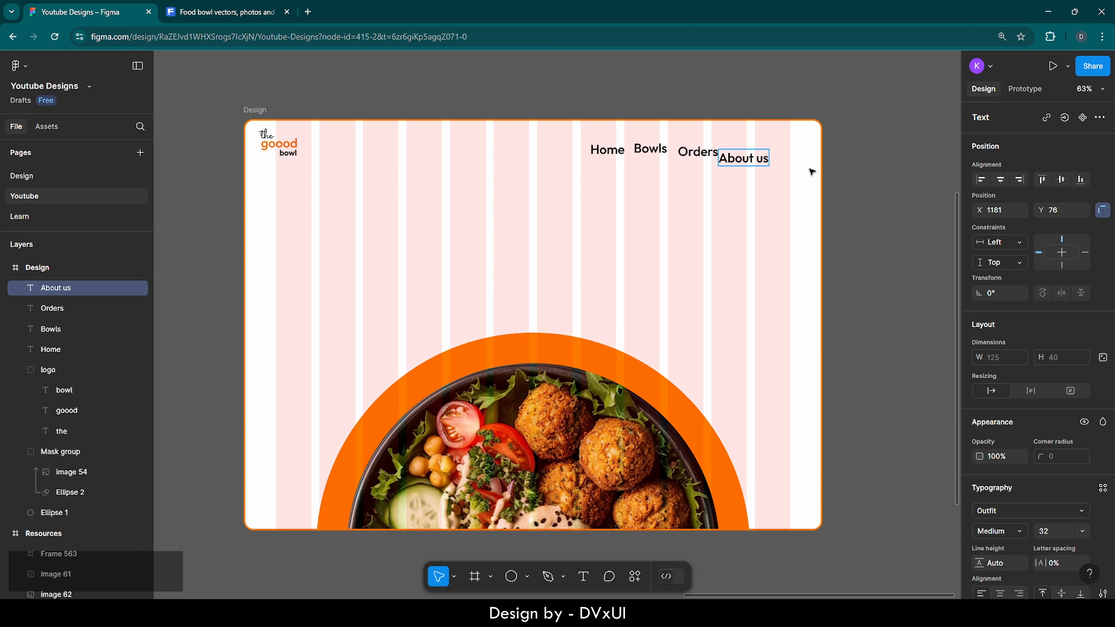
key(Escape)
click(764, 179)
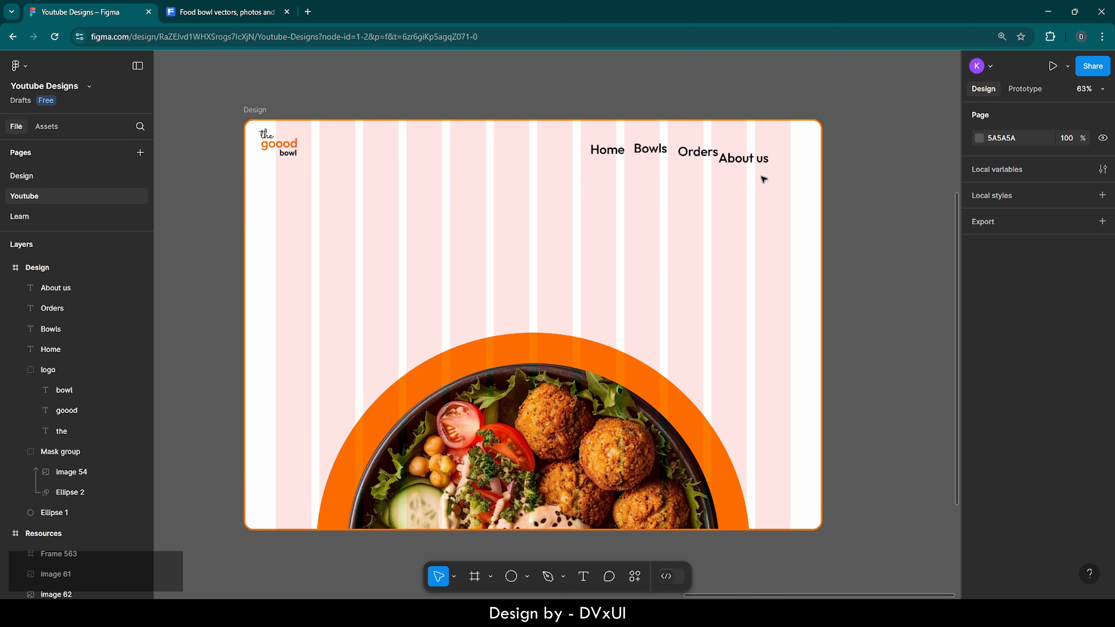
Step: Combine the four navigation texts in a horizontal auto layout with a gap of 70
drag(561, 118, 737, 189)
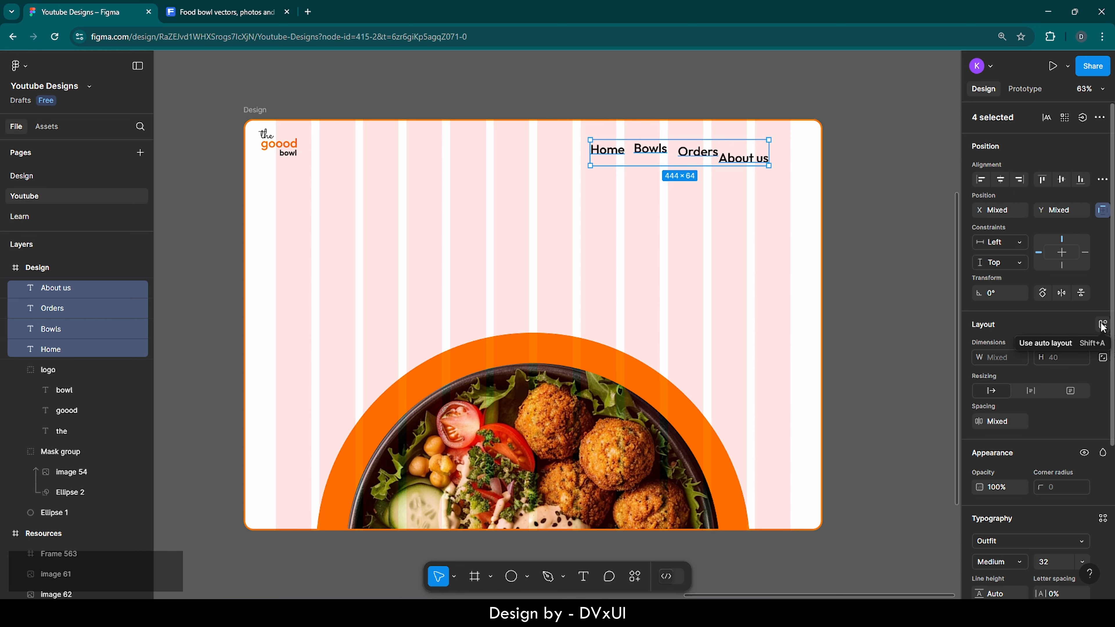
key(shift+a)
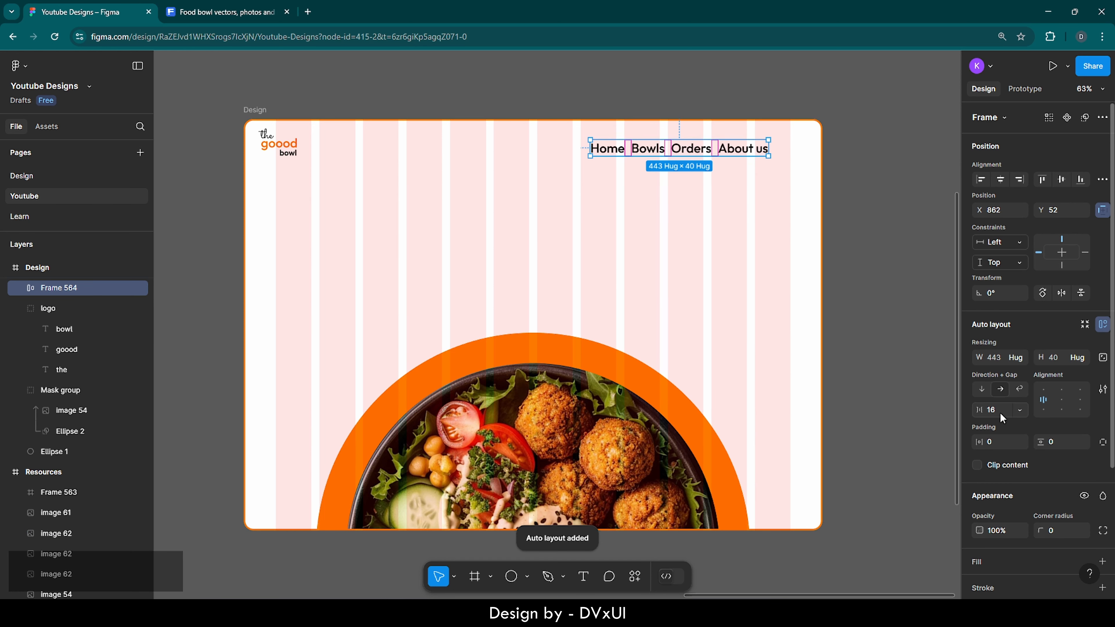
scroll(1003, 417, down, 1)
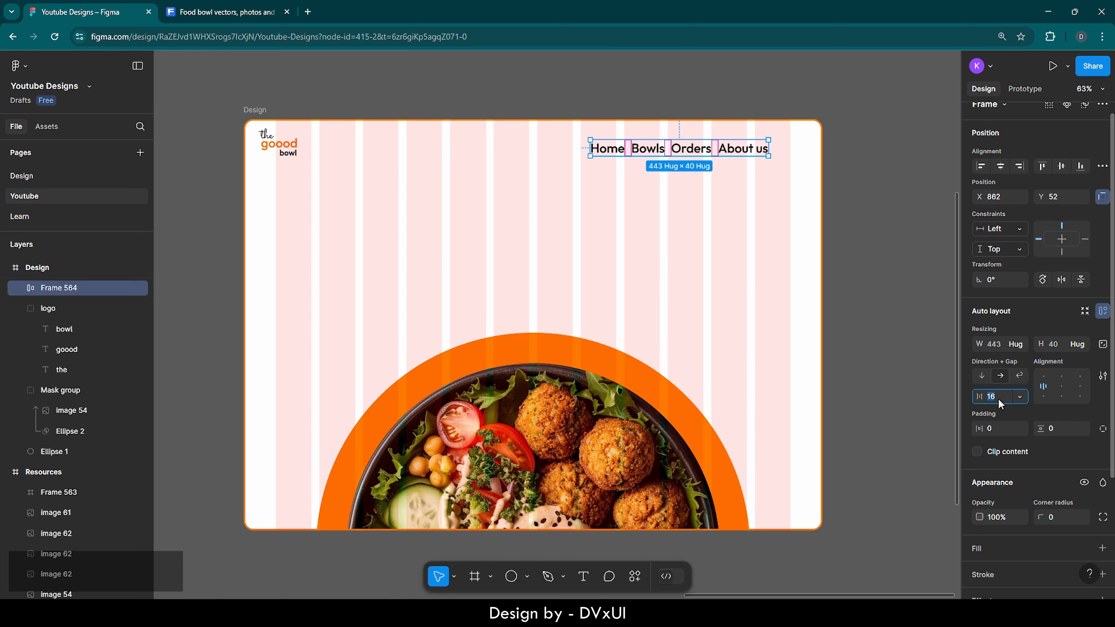
text(70)
key(Return)
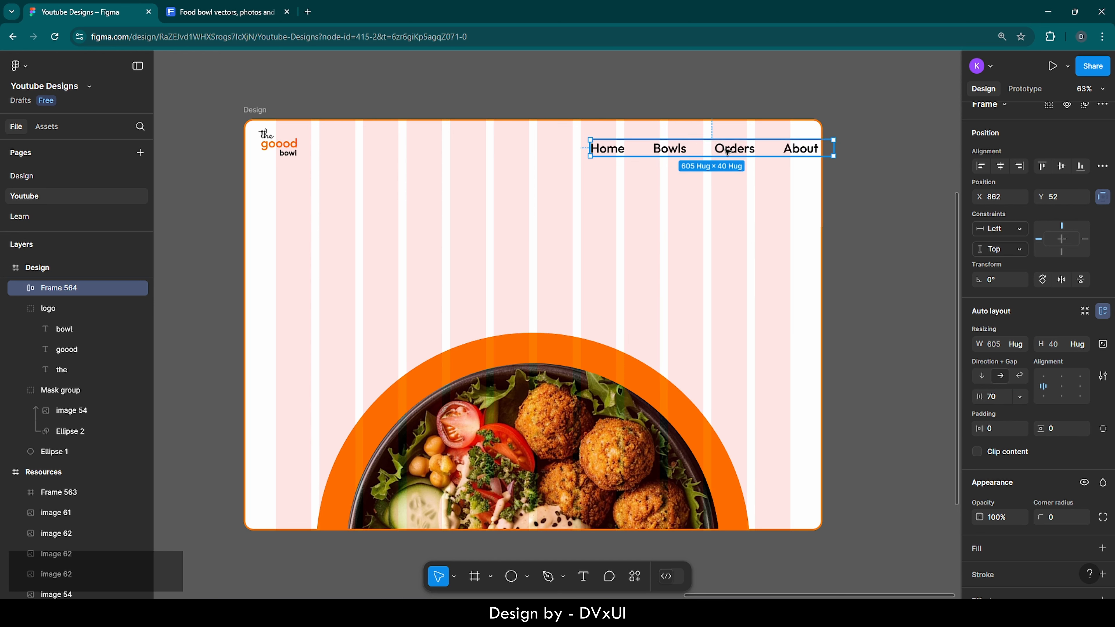
Step: Move the navigation auto layout frame to about X 802, Y 41 and rename it "Navlinks"
drag(729, 152, 705, 148)
click(836, 143)
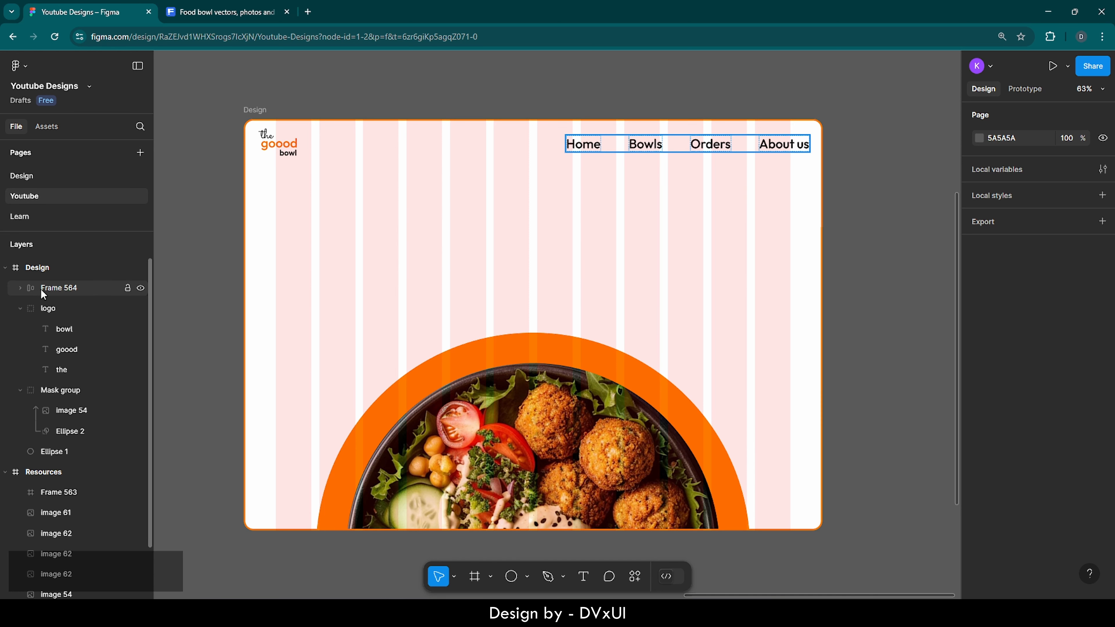
double_click(68, 289)
key(BackSpace)
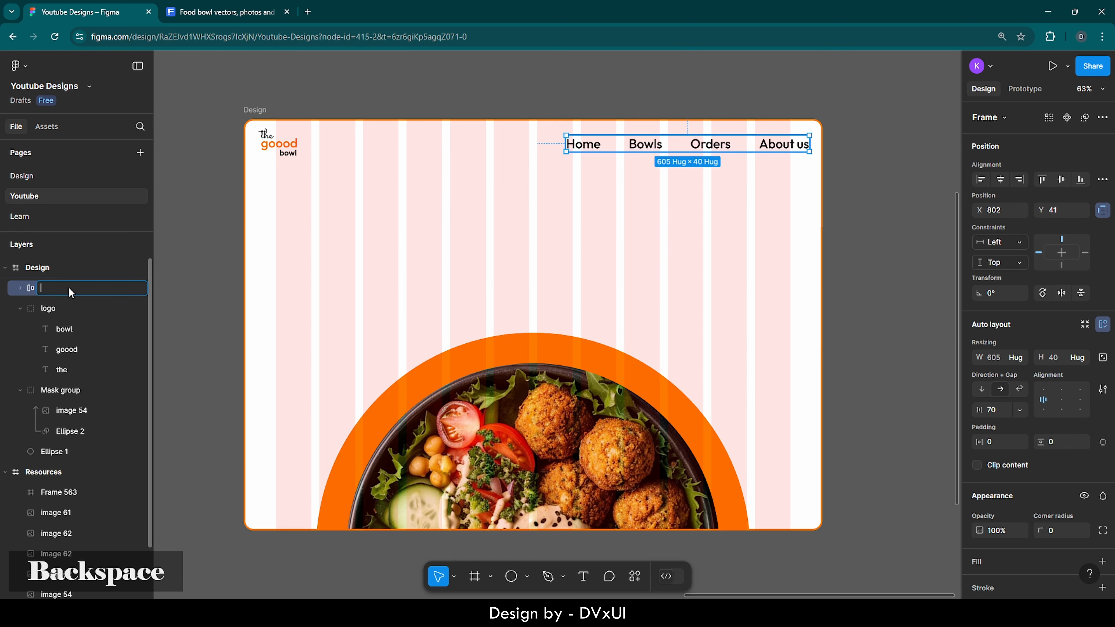
text(Nav)
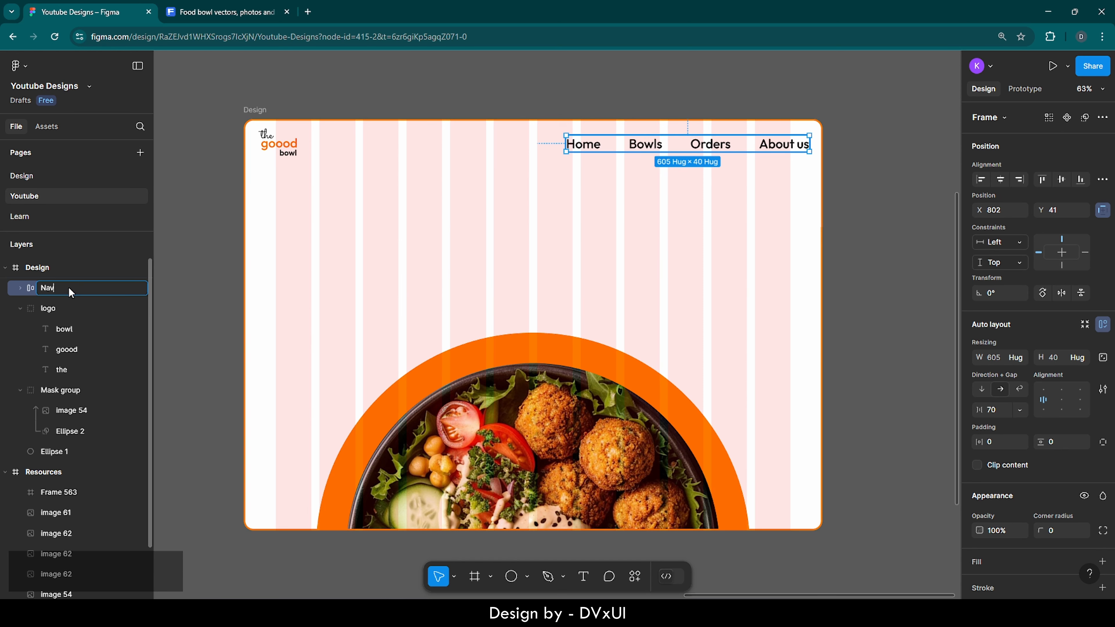
text(links)
key(Return)
Step: Set the font size of the four navigation texts, Home through About us, to 22
click(20, 288)
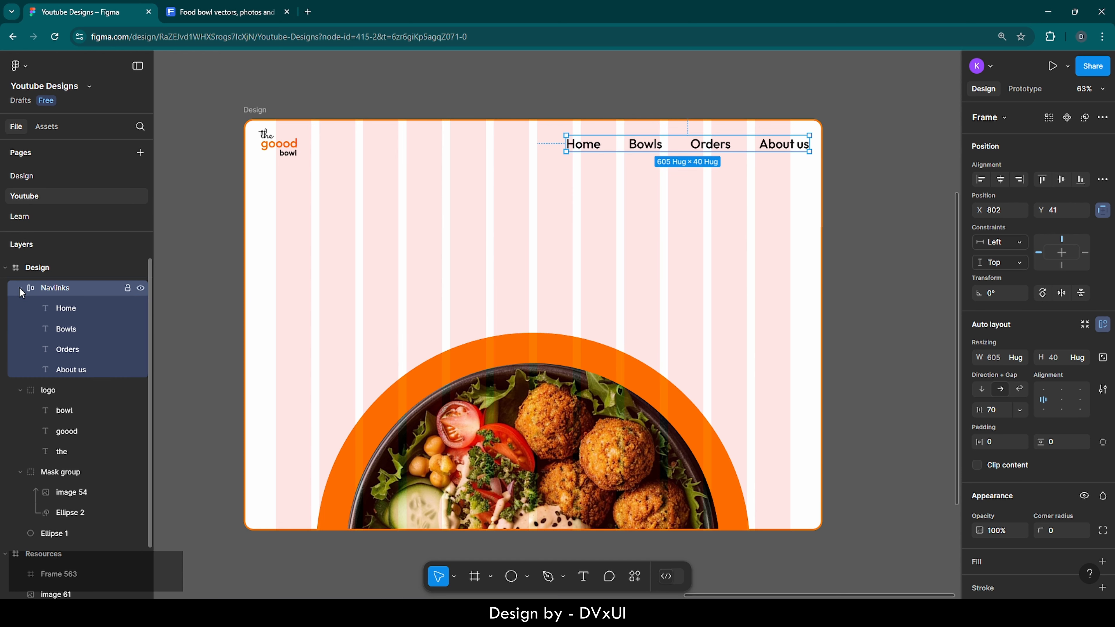
click(62, 312)
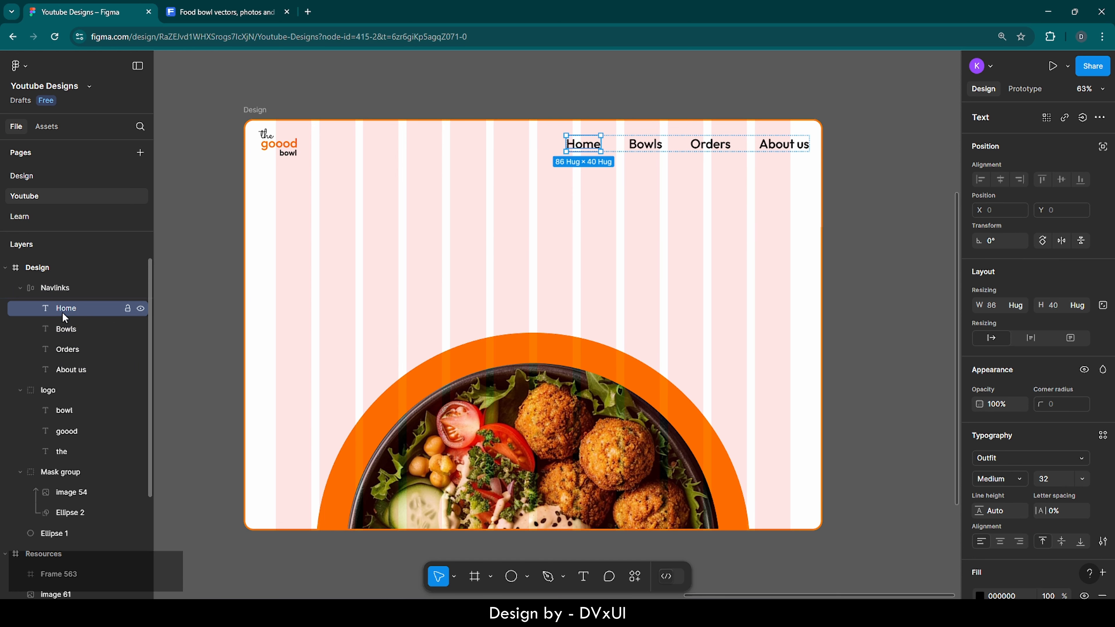
shift+click(73, 369)
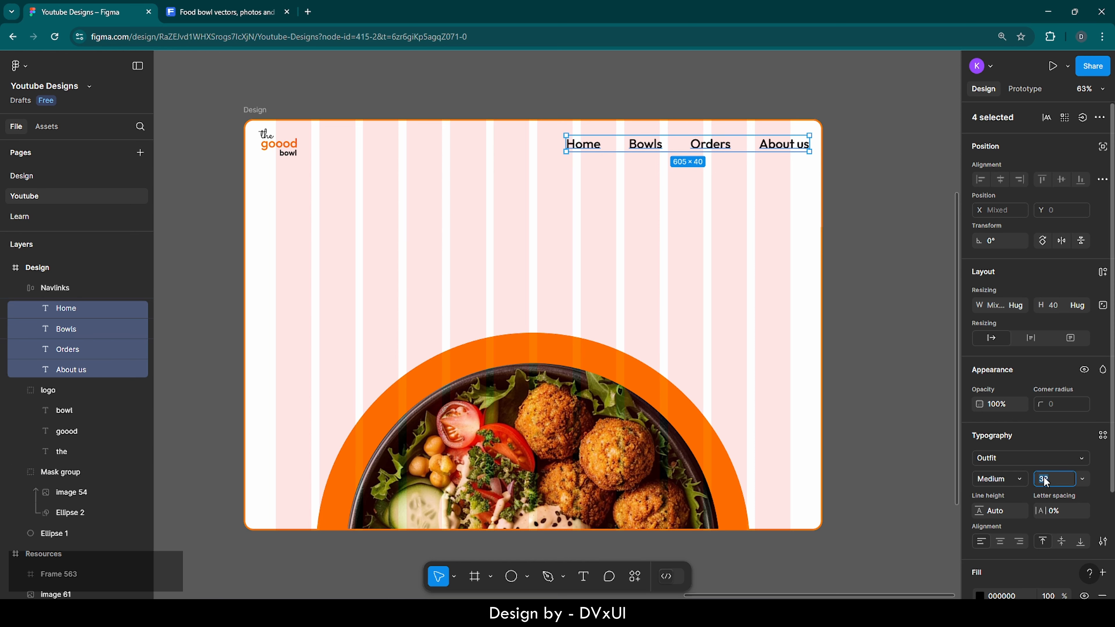
key(BackSpace)
text(2)
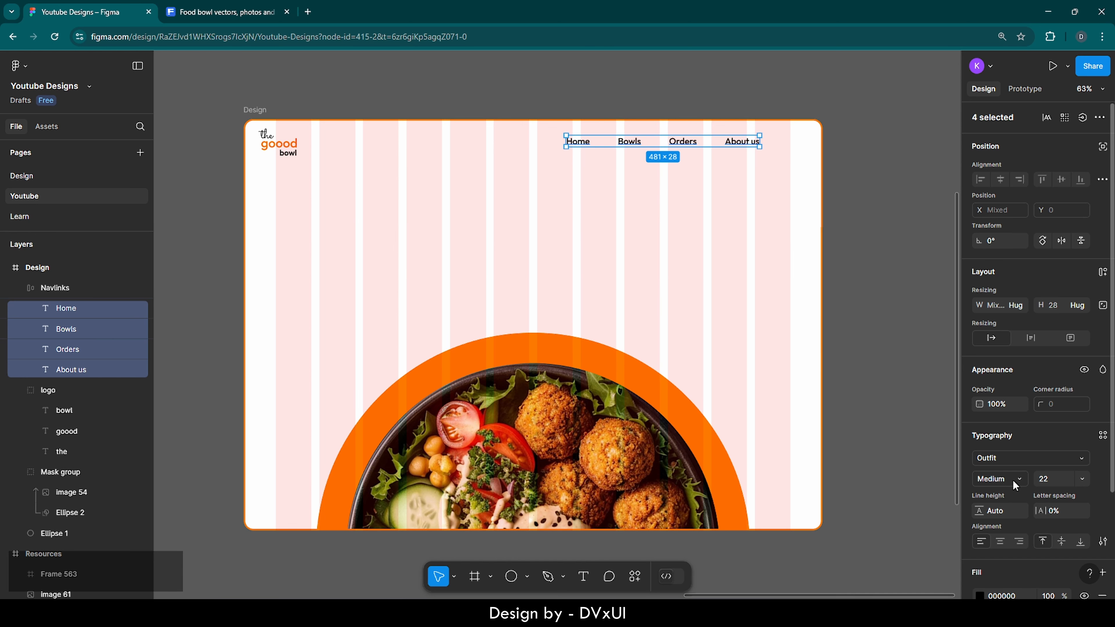
click(846, 231)
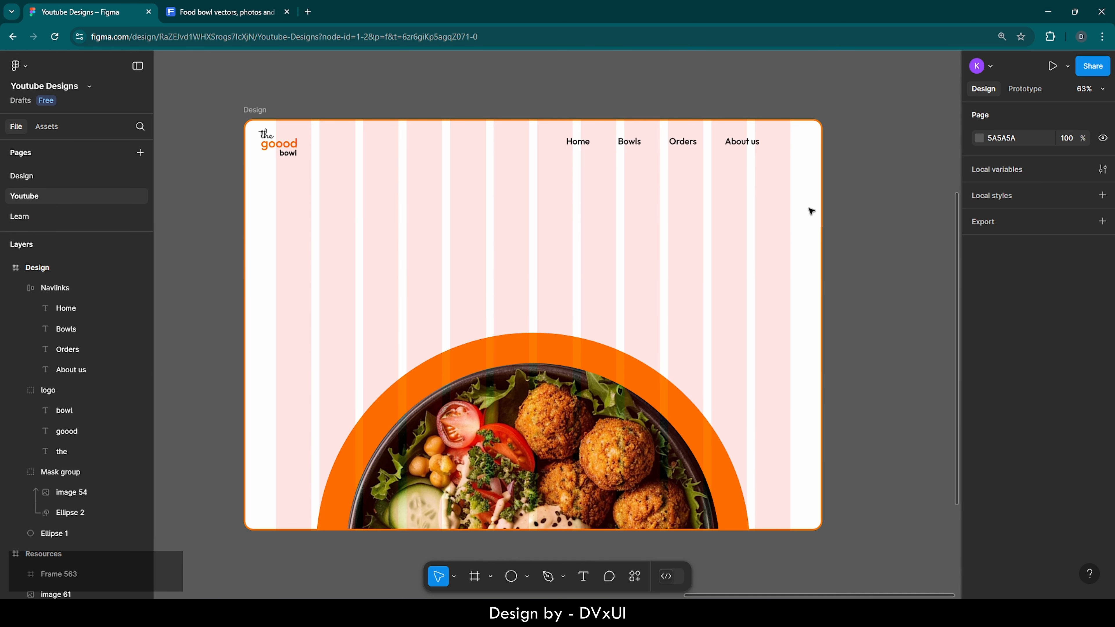
Step: Give the Navlinks frame a horizontal padding of 54 and a vertical padding of 14
click(705, 144)
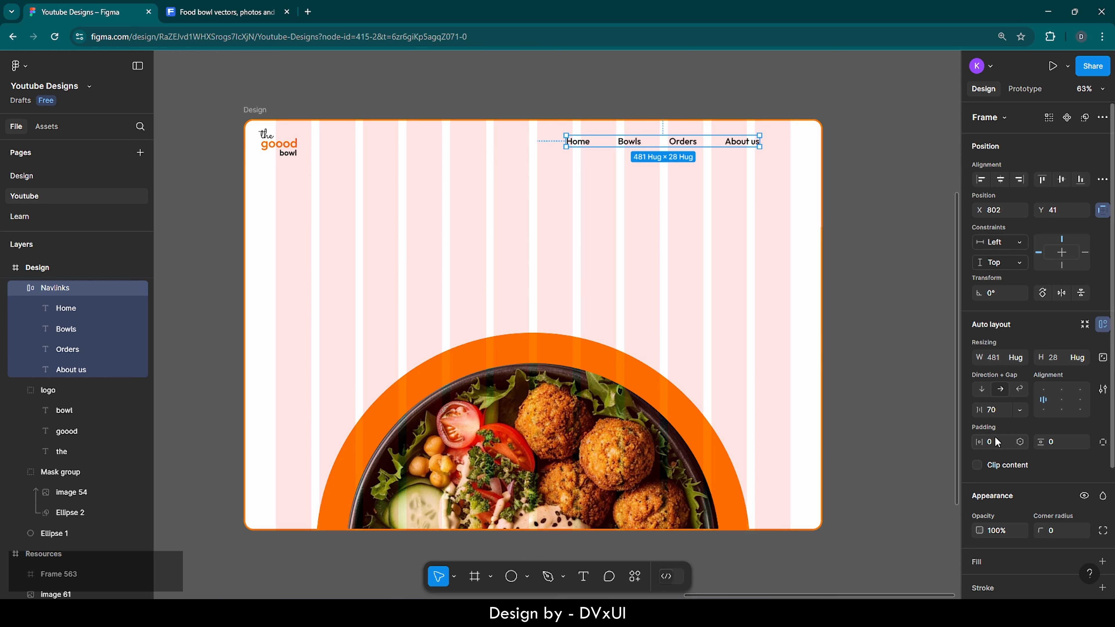
scroll(997, 442, down, 1)
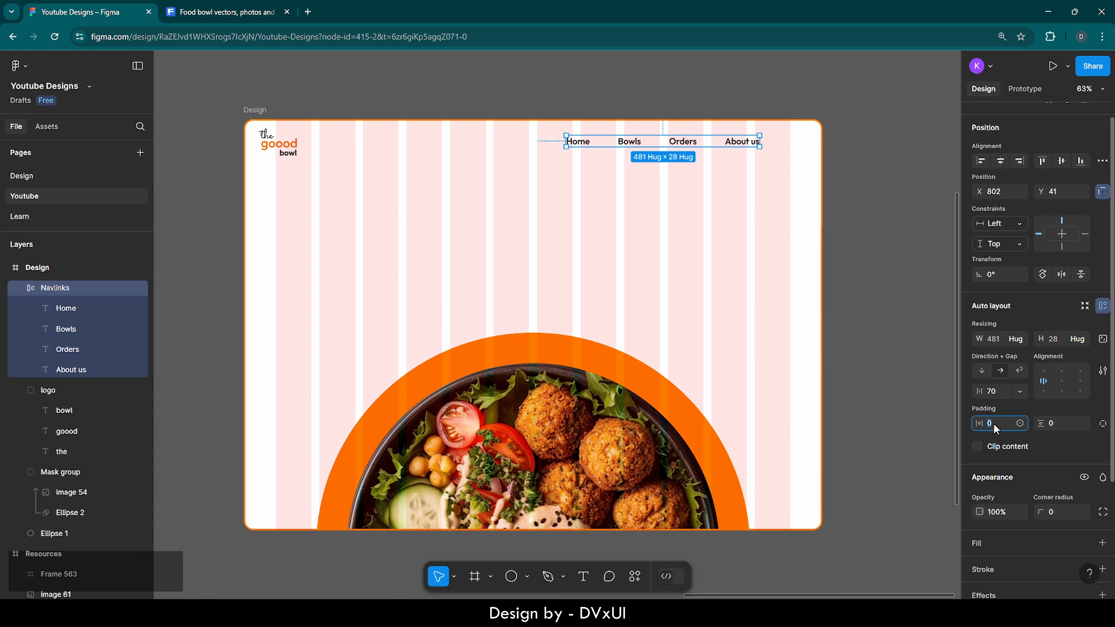
text(54)
key(Return)
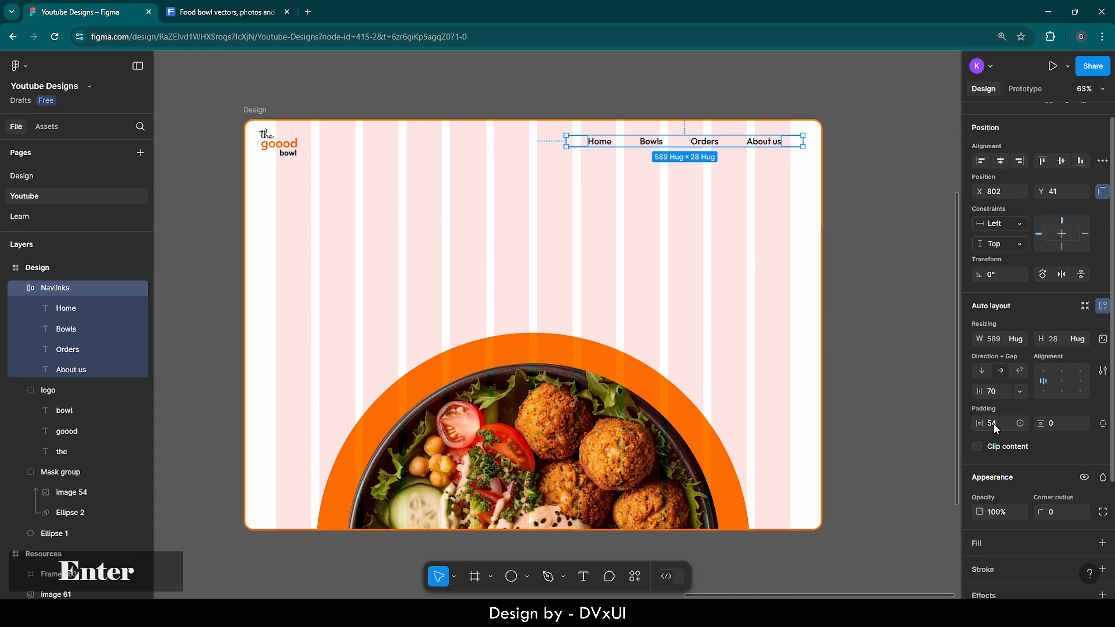
click(1053, 424)
key(BackSpace)
text(14)
key(Return)
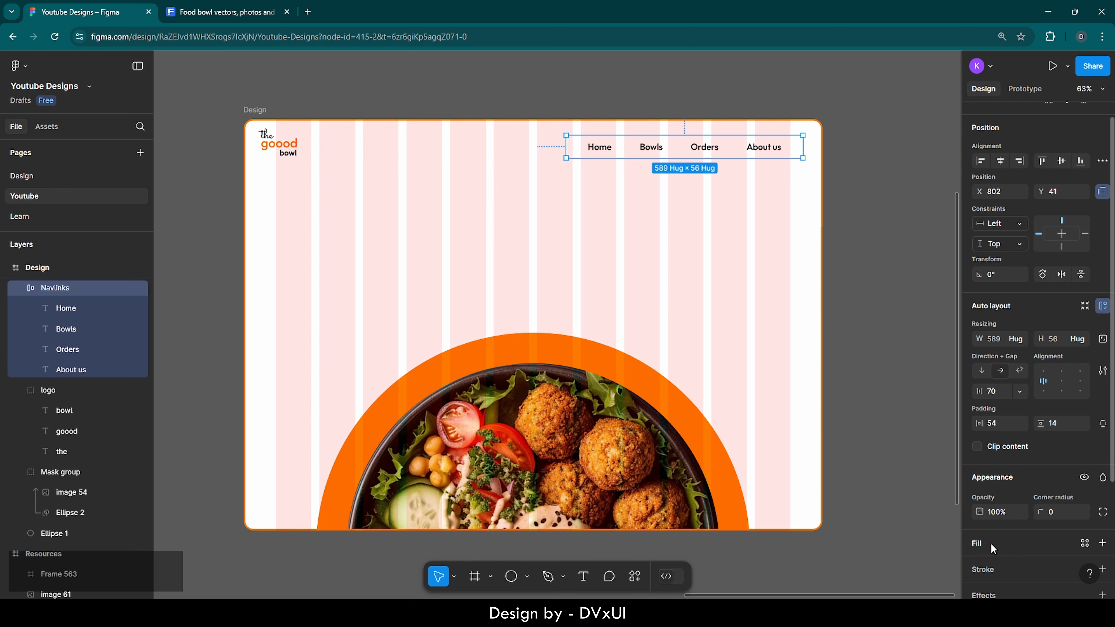
Step: Add a black 000000 stroke to the Navlinks frame and set its opacity to 30%
scroll(990, 544, down, 2)
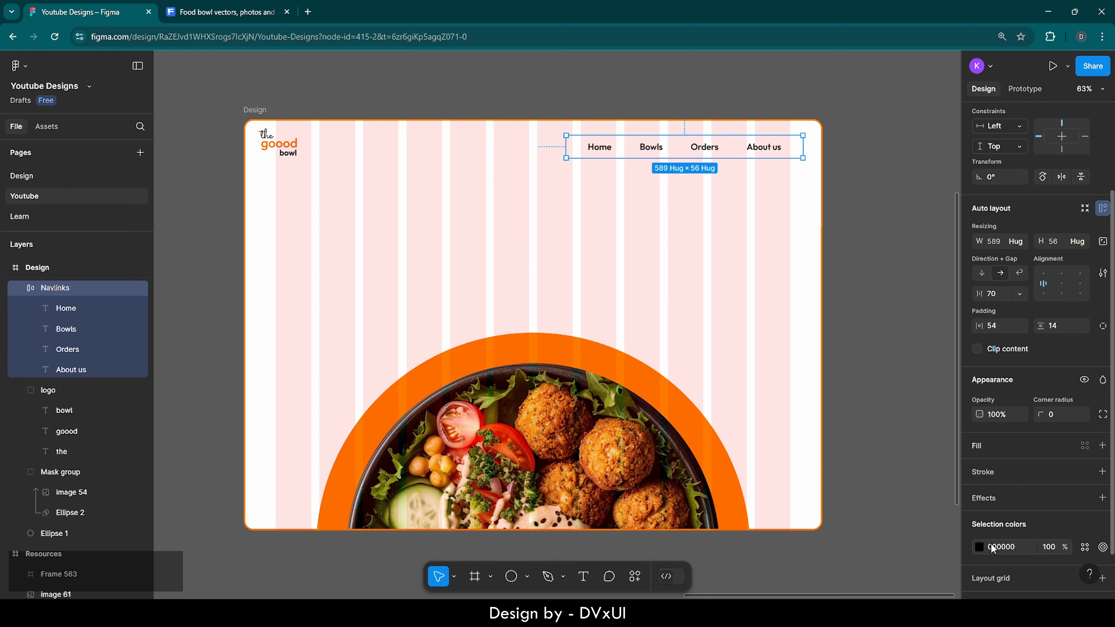
click(984, 470)
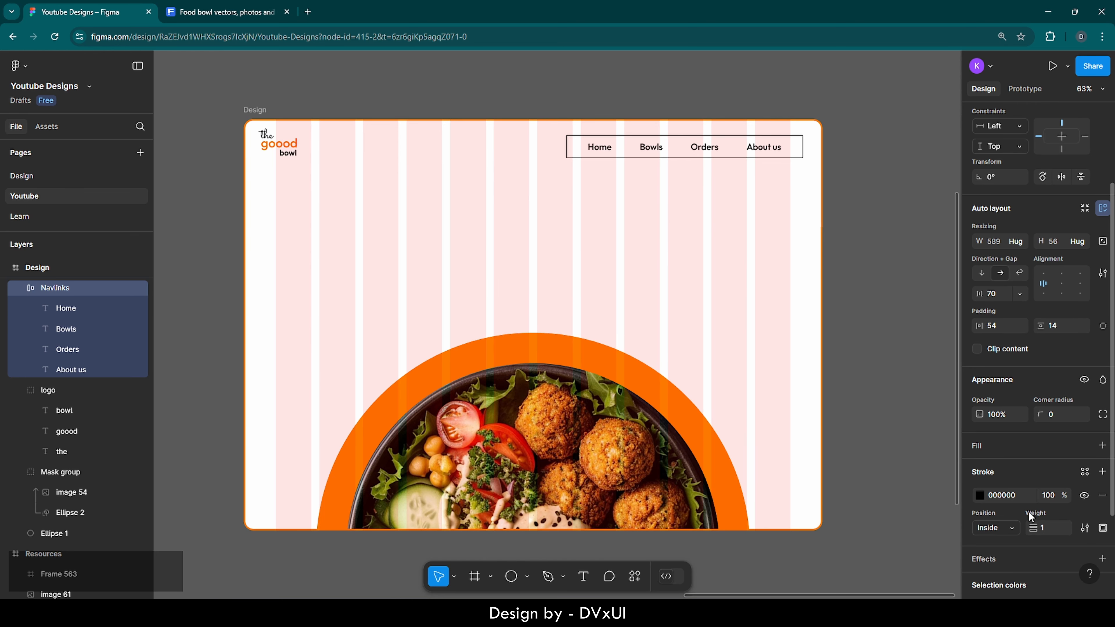
scroll(1028, 511, down, 1)
click(1049, 477)
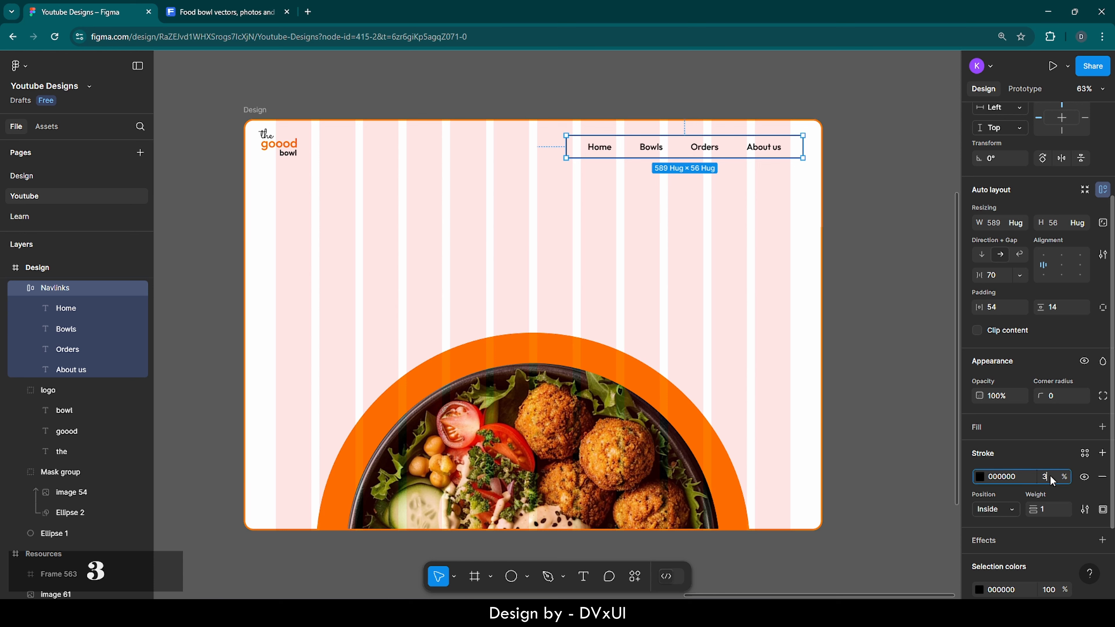
text(30)
key(Return)
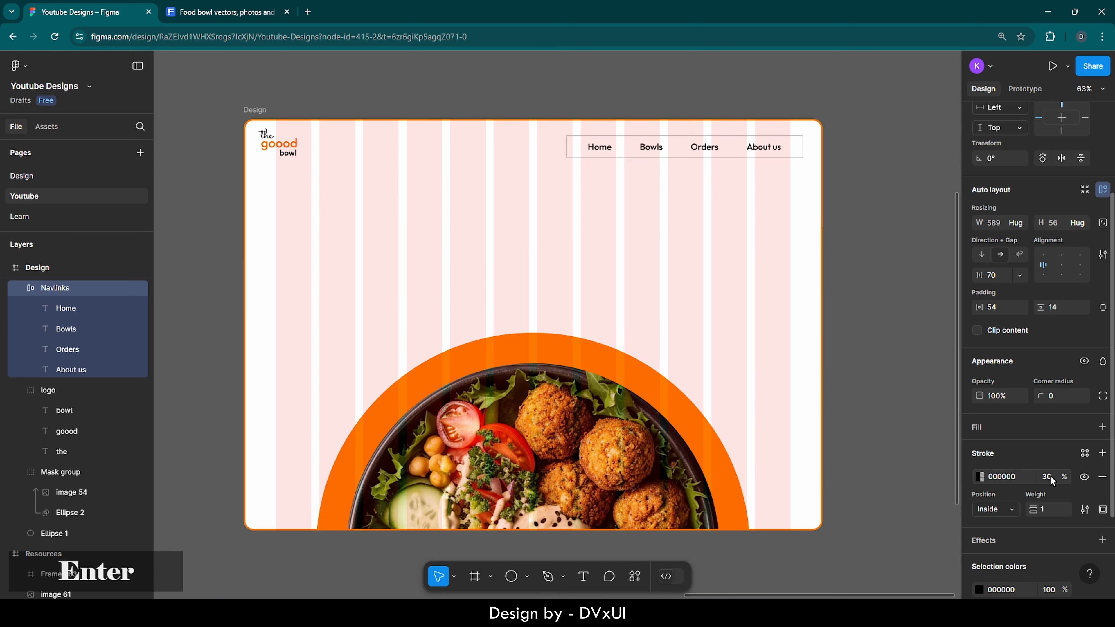
Step: Round the Navlinks frame into a pill shape with a corner radius of 50
click(1054, 396)
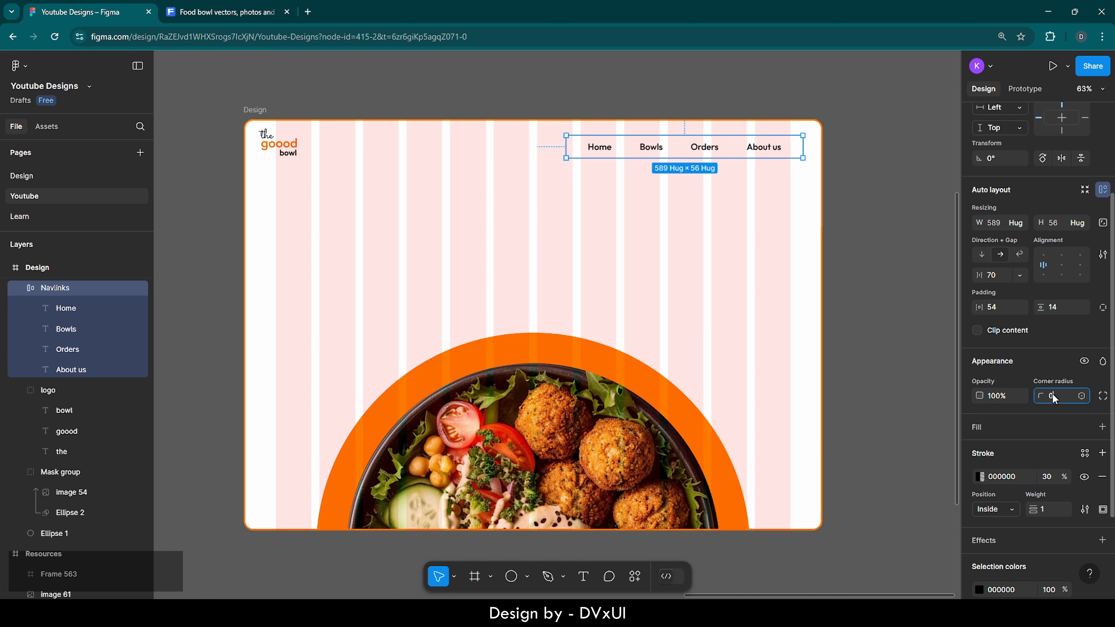
key(shift)
key(shift+Up)
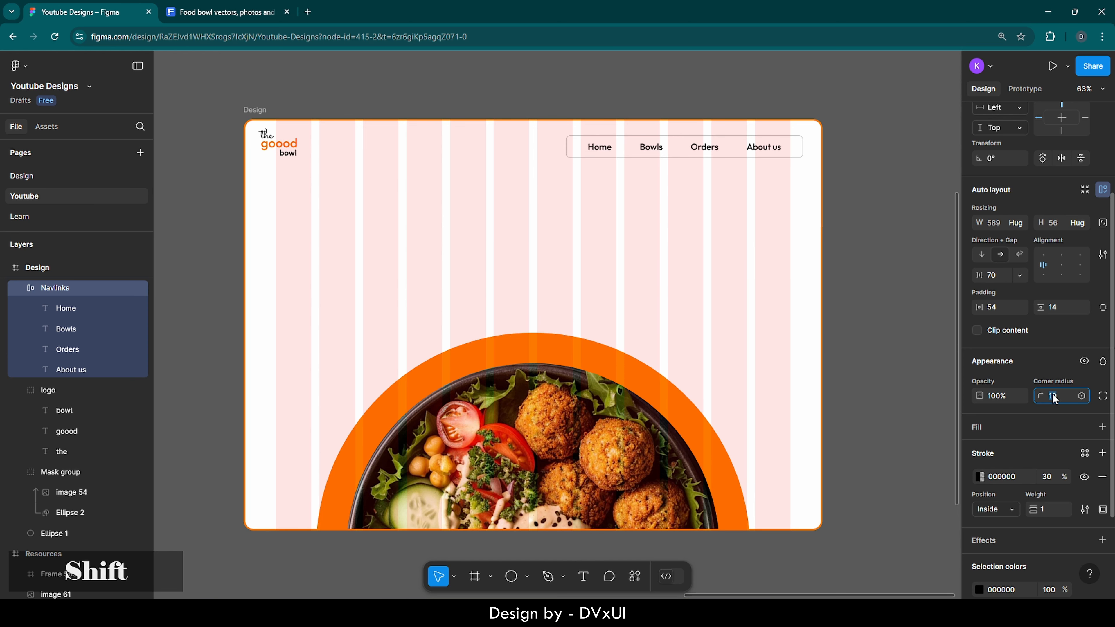
key(shift+Up)
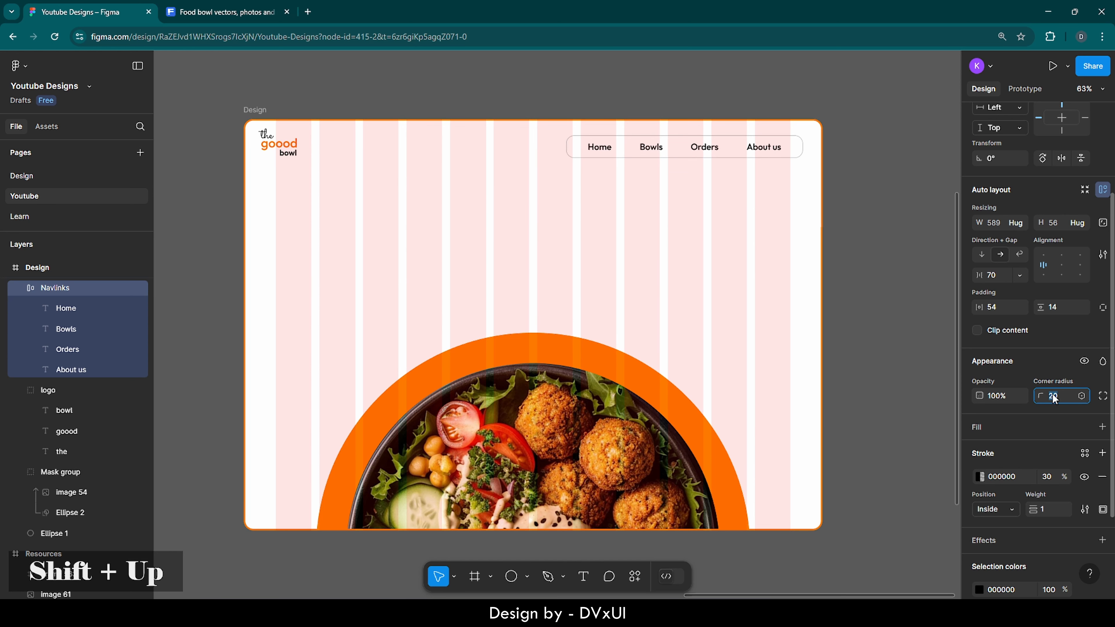
key(shift+Up)
key(shift+Up)
key(shift+Up)
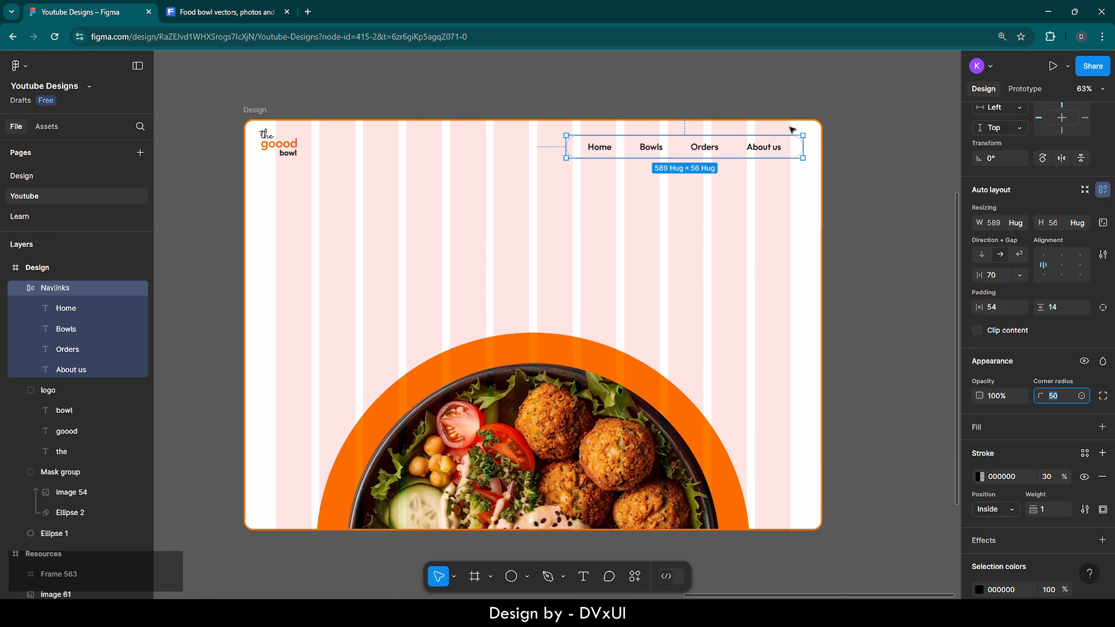
Step: Reposition the Navlinks frame near the upper edge of the design at about X 818, Y 31
drag(731, 151, 738, 146)
click(663, 179)
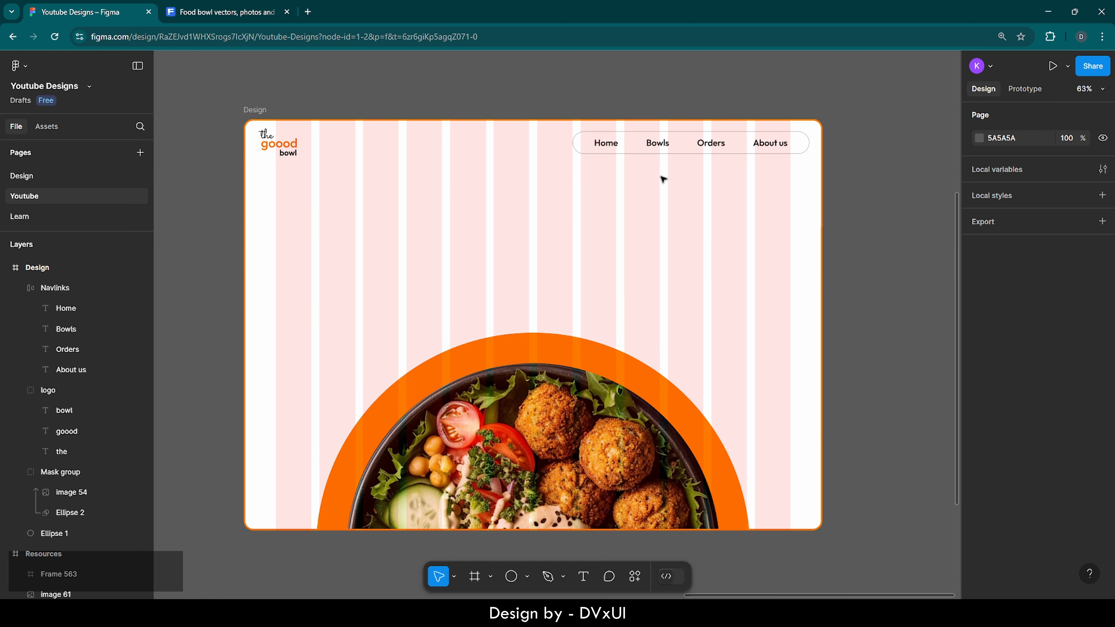
scroll(878, 182, left, 2)
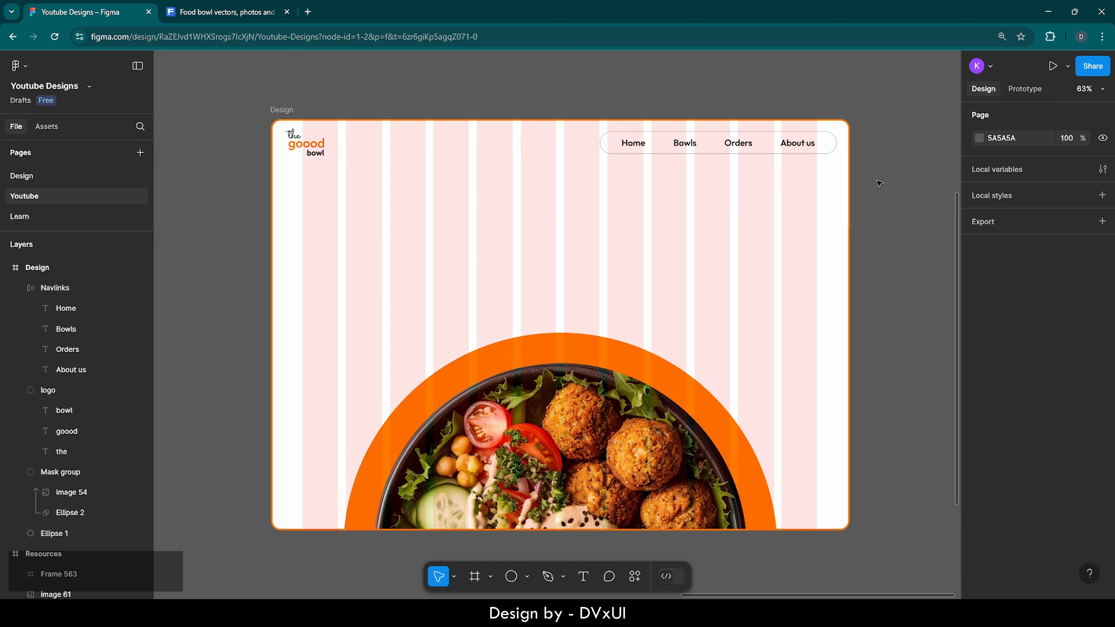
scroll(879, 184, right, 2)
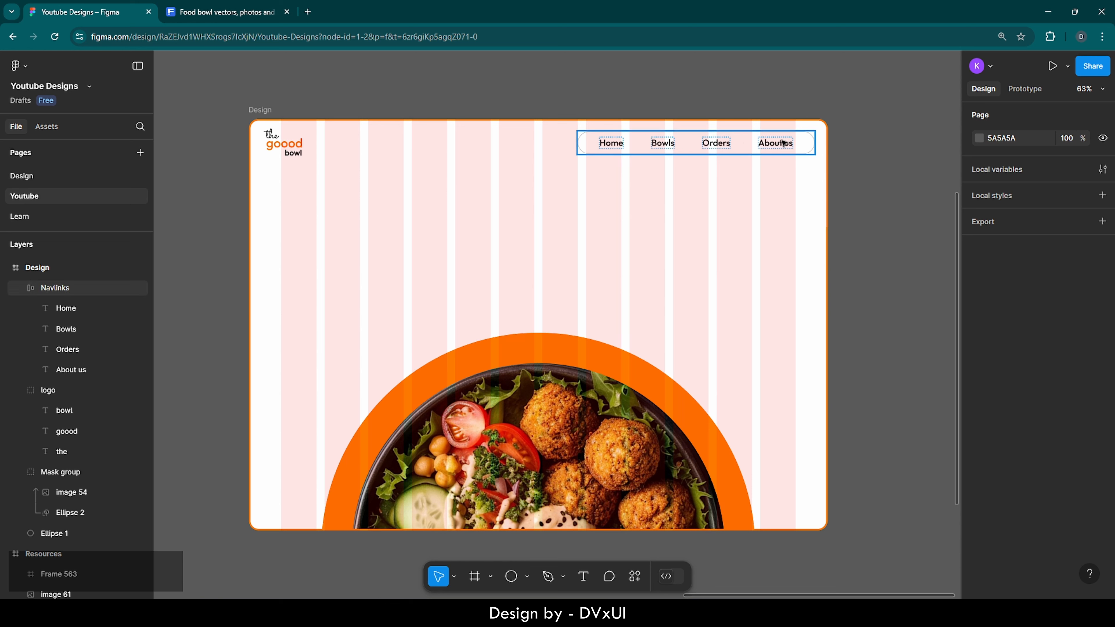
Step: Change the fill of the "Home" navigation text to the page's orange, FF7900
double_click(610, 143)
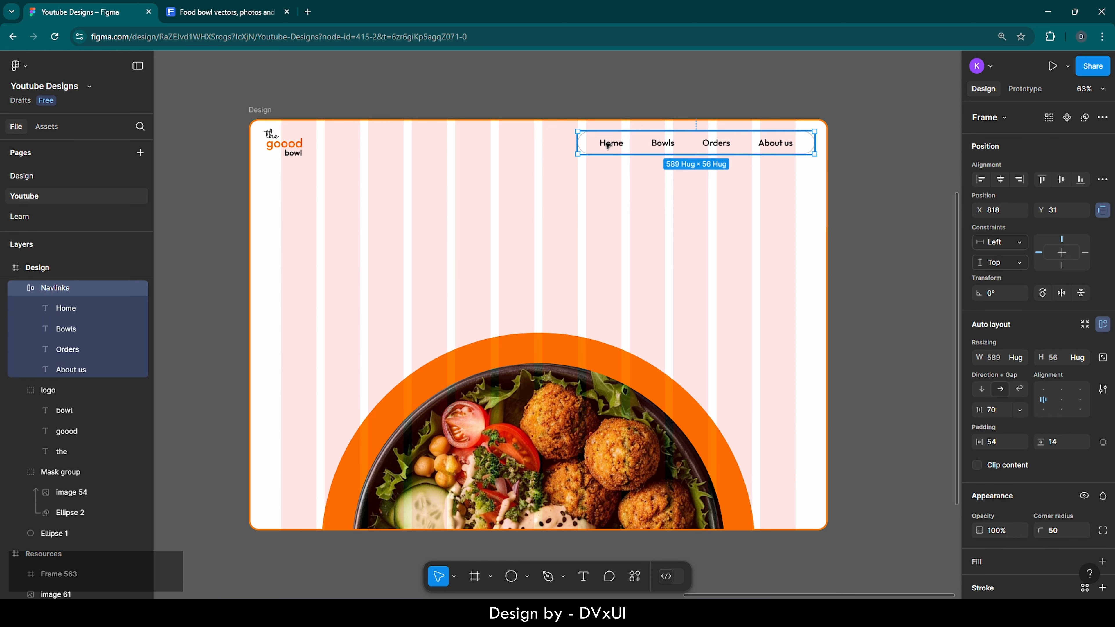
scroll(975, 528, down, 3)
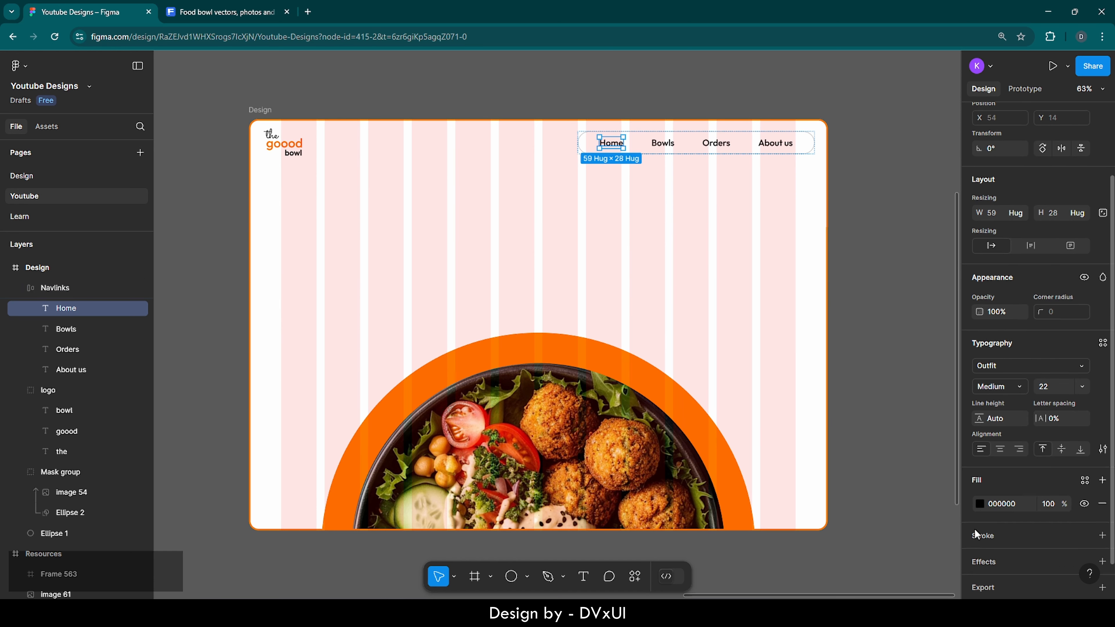
click(980, 499)
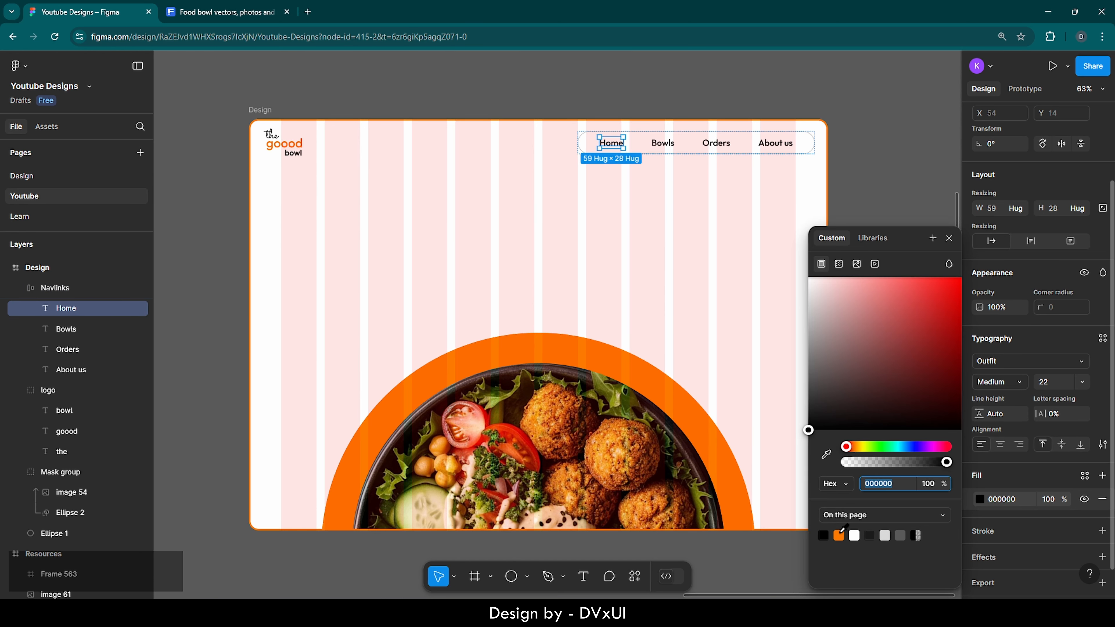
click(840, 533)
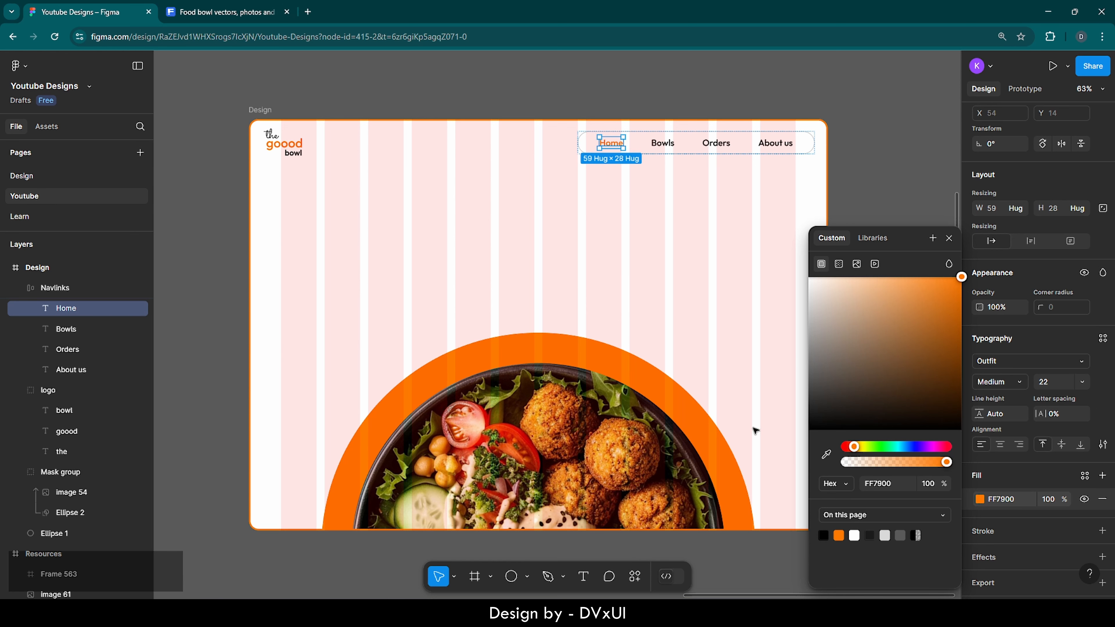
click(723, 363)
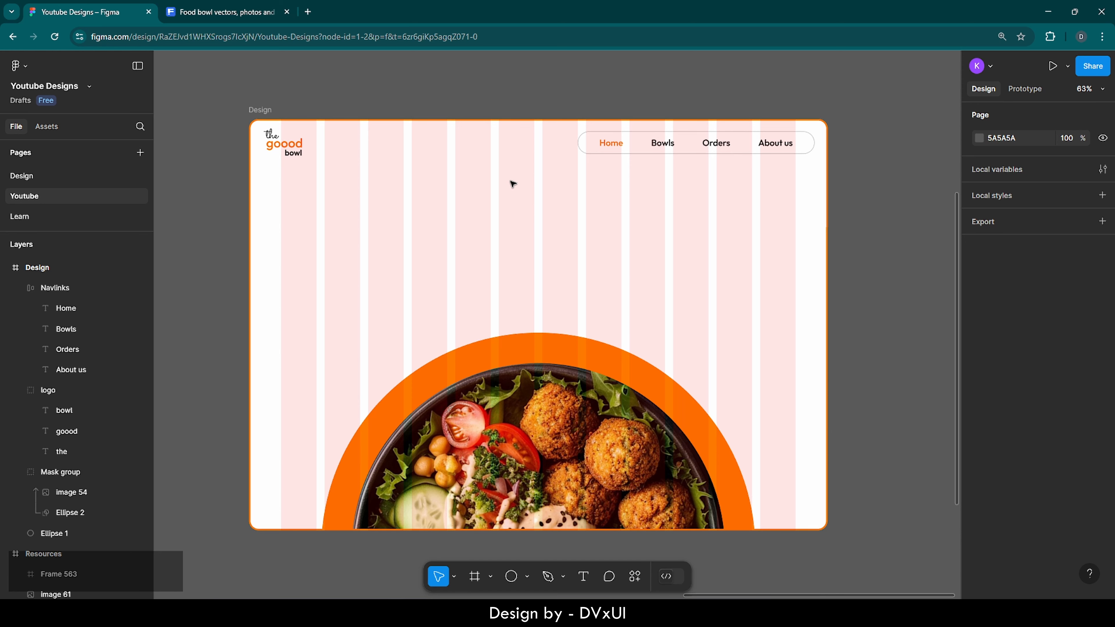
Step: Add the headline text "We serve the healthy bowl." above the orange circle at about X 659, Y 274
scroll(513, 184, up, 2)
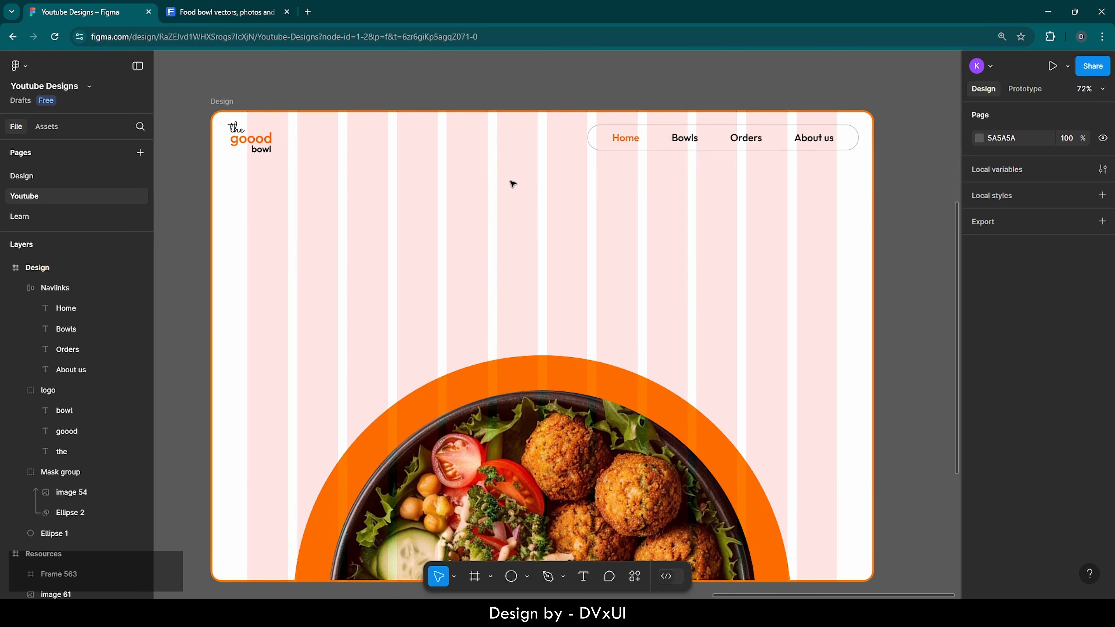
scroll(513, 184, down, 1)
scroll(513, 184, up, 1)
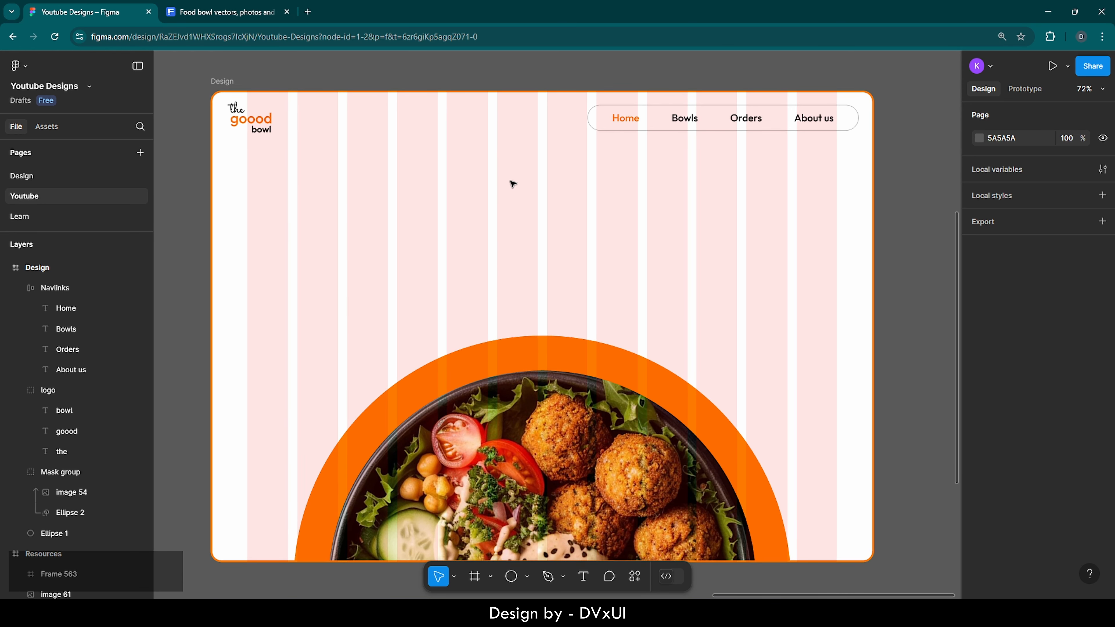
scroll(513, 184, left, 2)
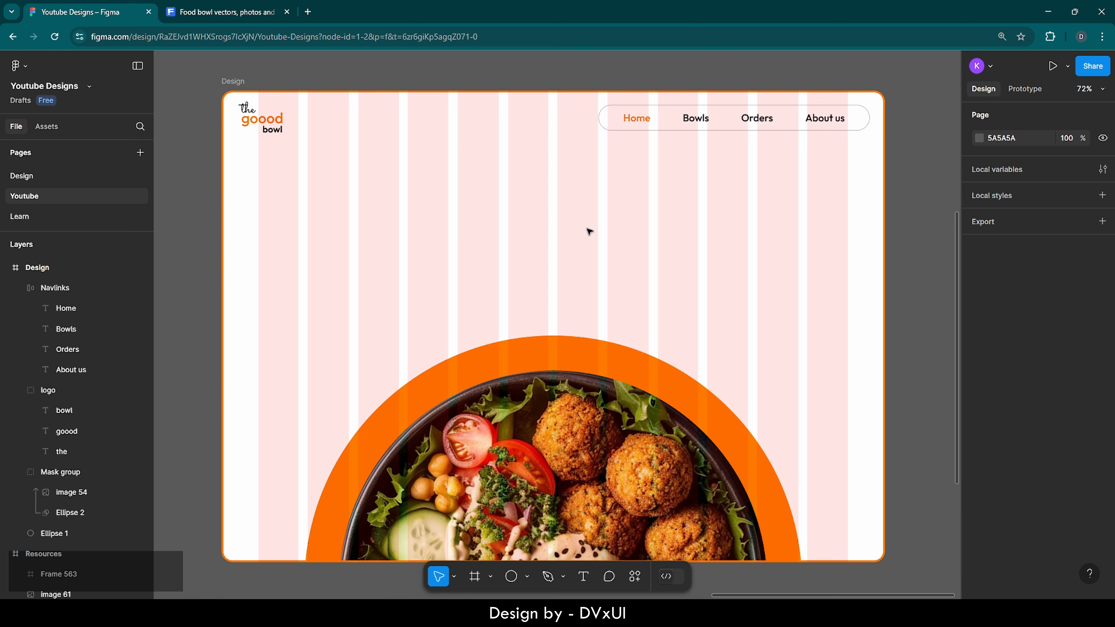
key(t)
click(526, 218)
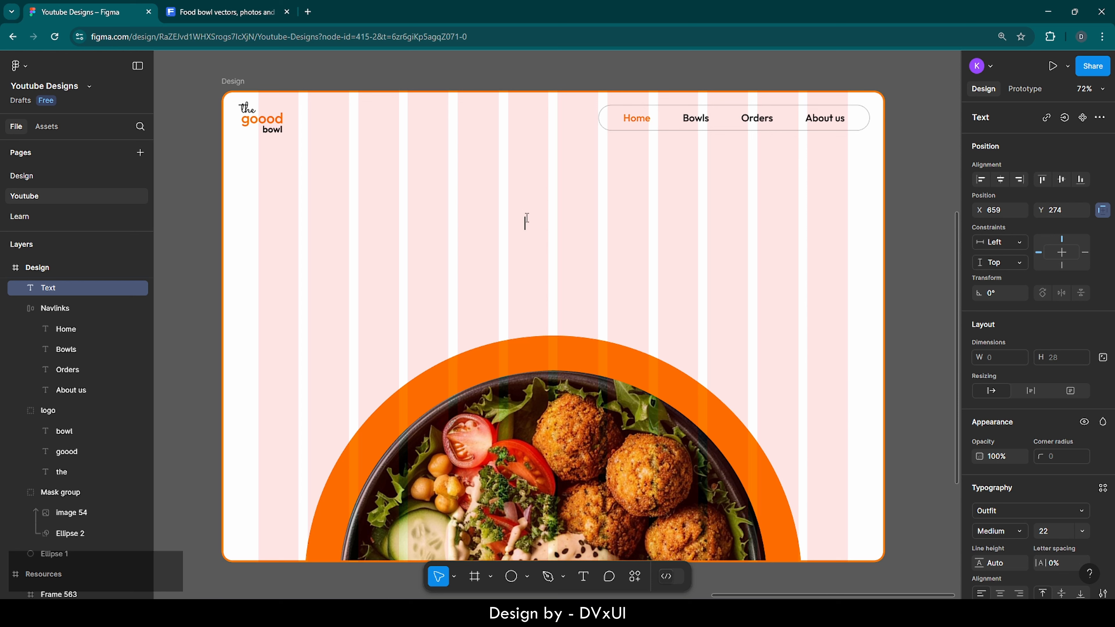
text(We serve)
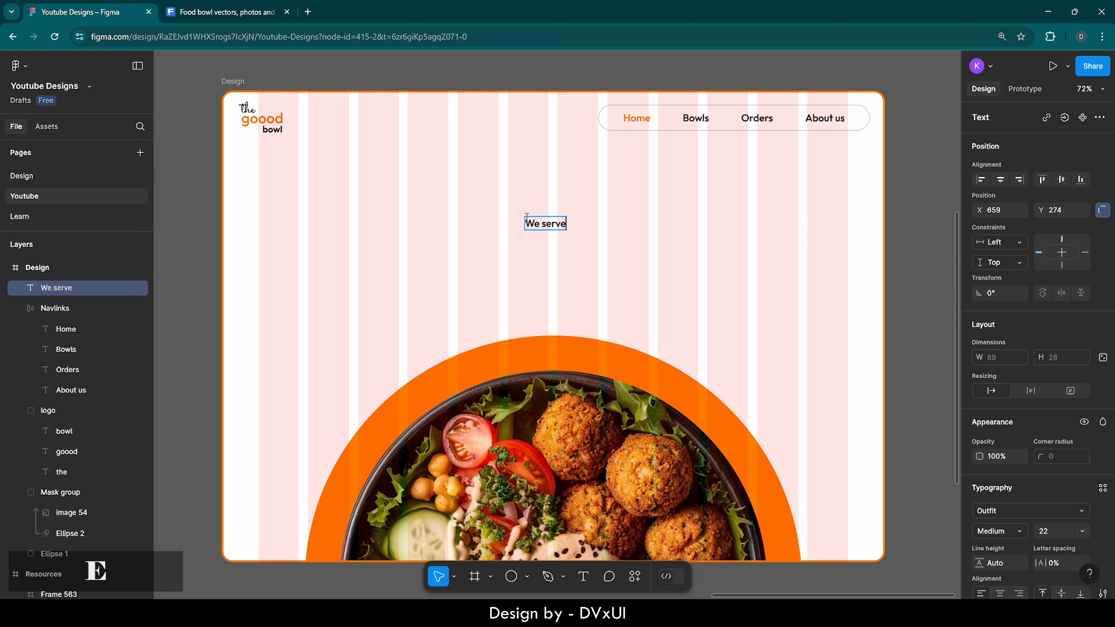
text( the healthy)
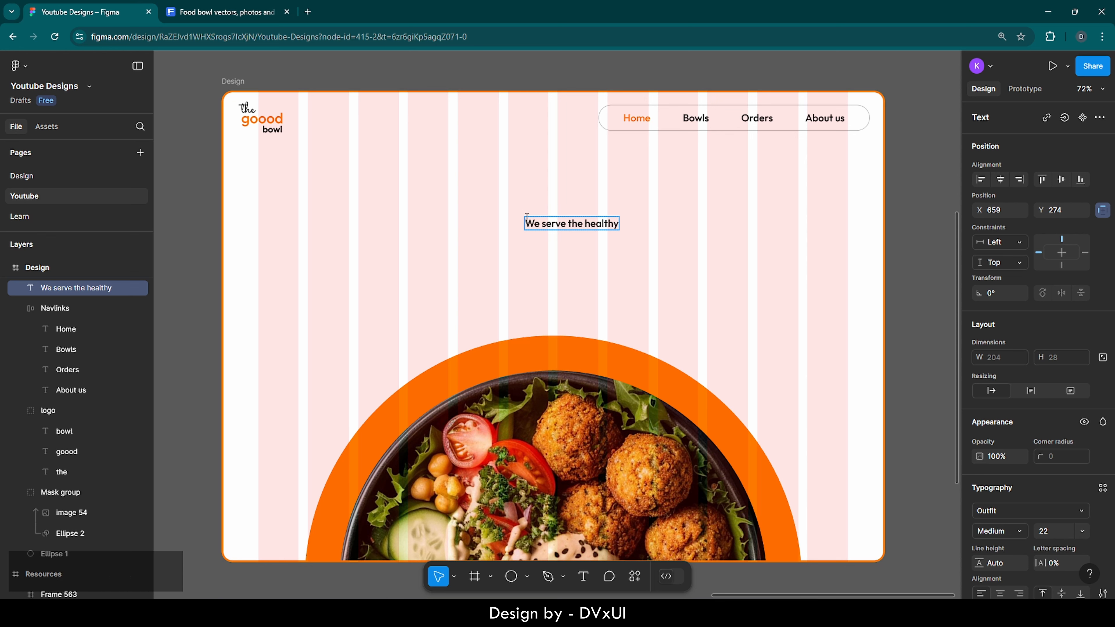
text( bowl.)
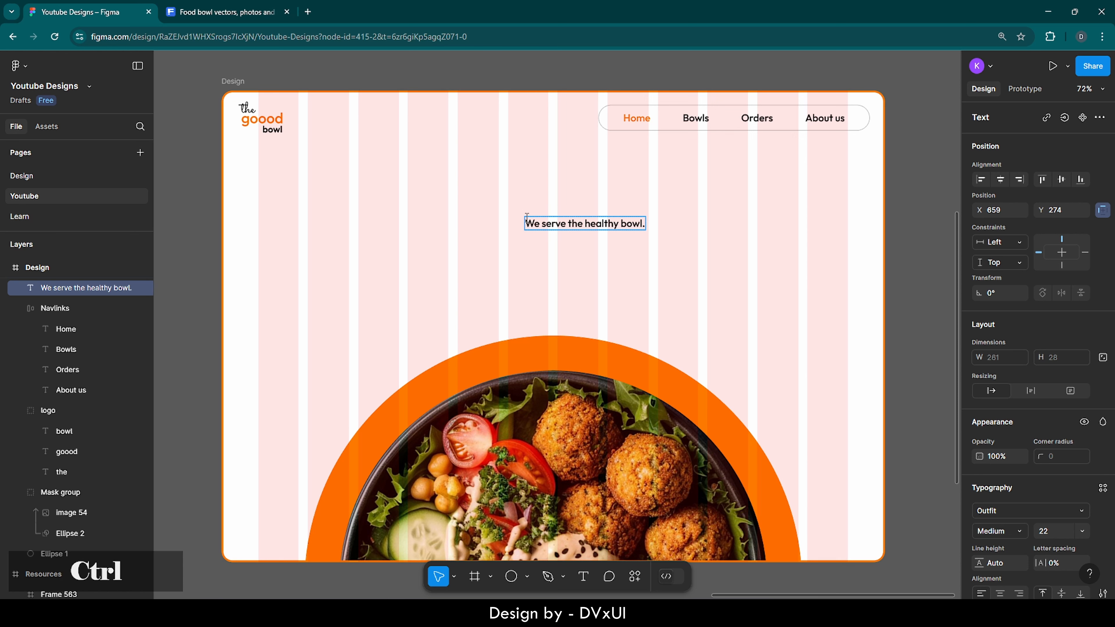
Step: Set the font size of the "We serve the healthy bowl." headline to 80
key(ctrl+a)
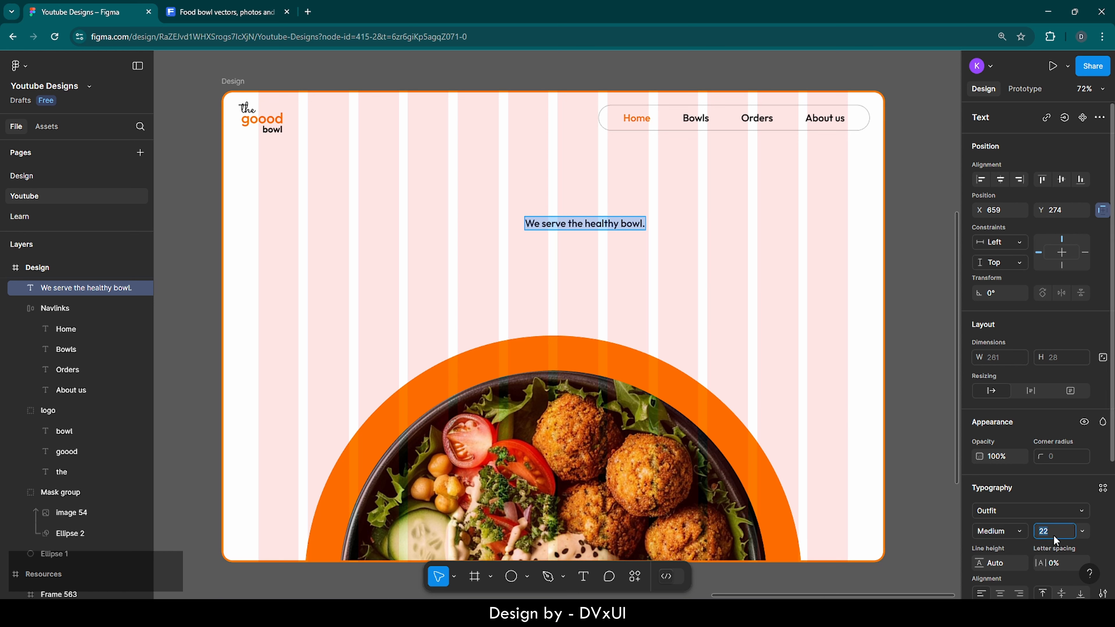
key(BackSpace)
text(80)
key(Return)
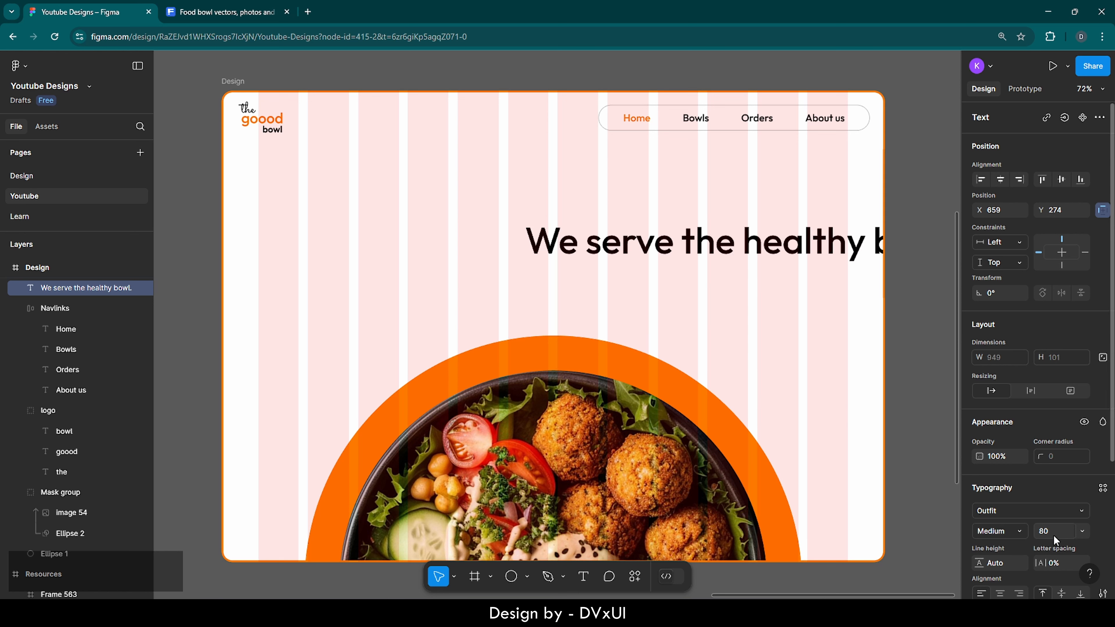
Step: Center the headline horizontally in the Design frame and move it up to Y 234
scroll(1004, 530, down, 1)
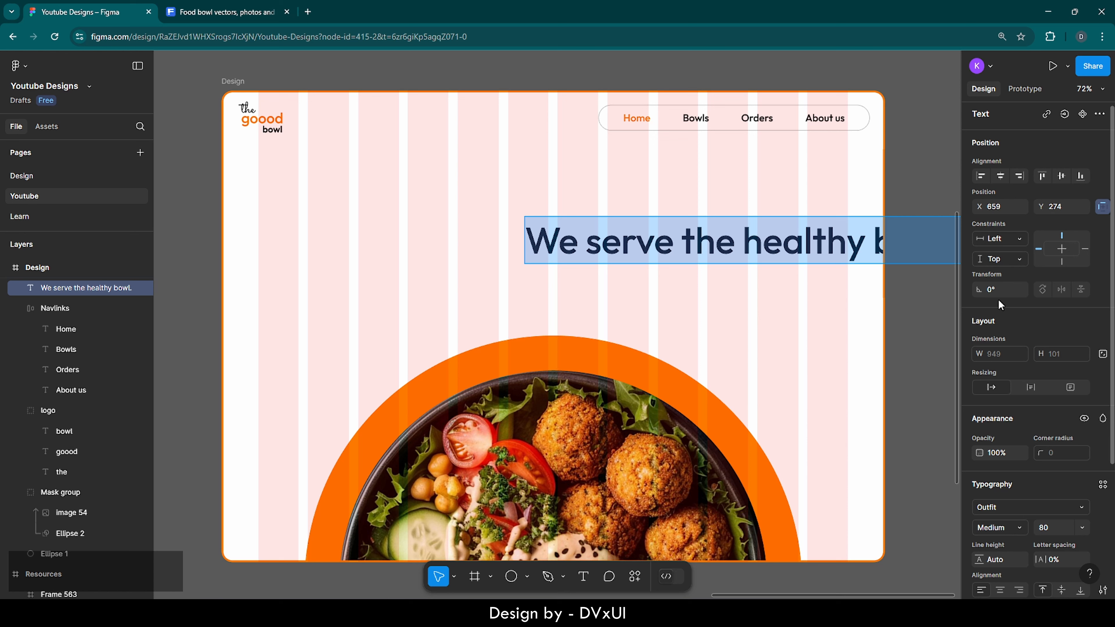
click(1000, 176)
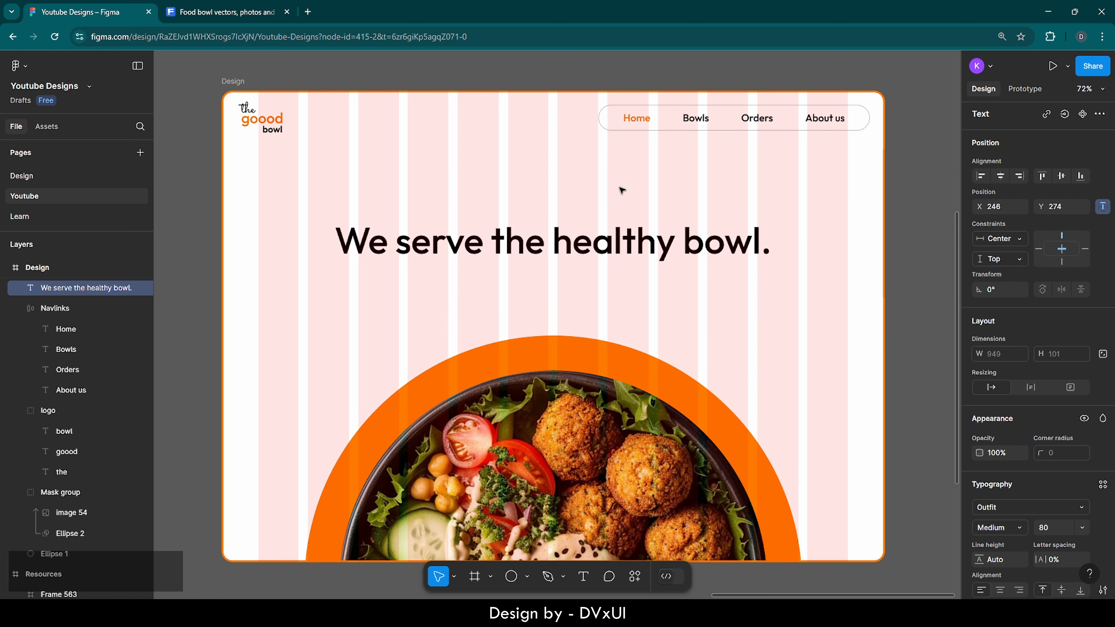
key(shift+Up)
key(shift+Up)
key(shift+Up)
key(shift+Up)
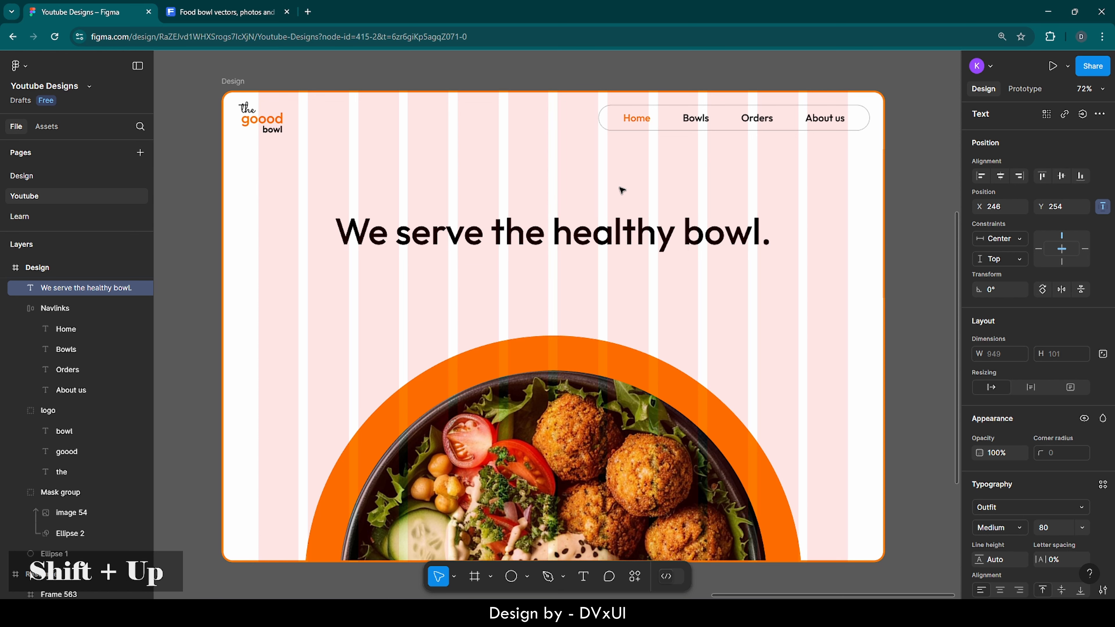
key(Up)
key(Down)
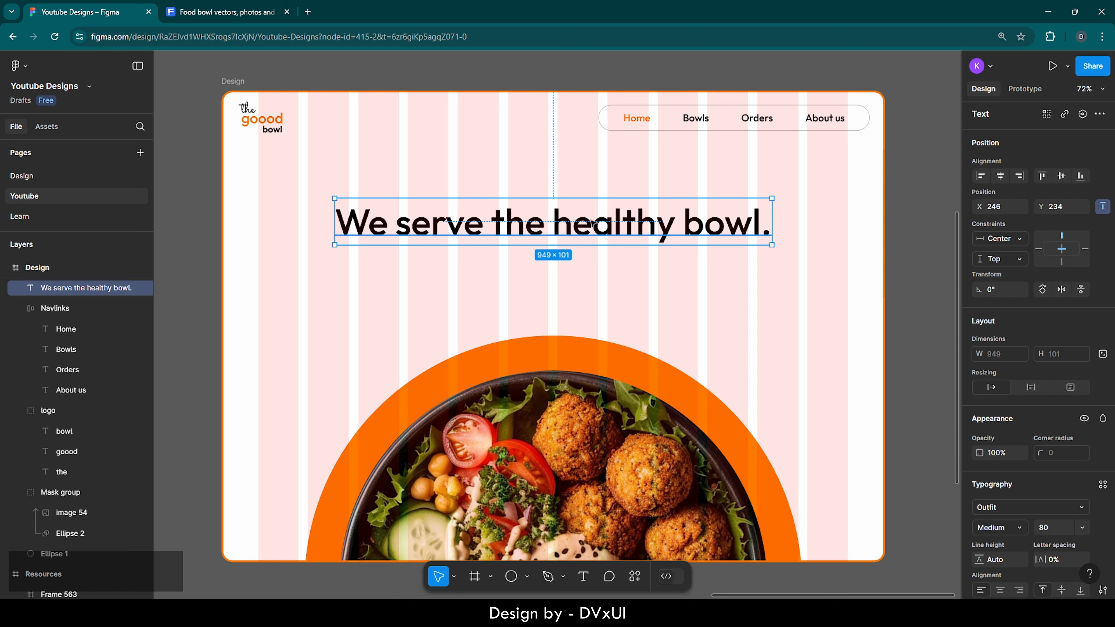
Step: Color only the word "healthy" in the headline with the page's orange, FF7900
double_click(593, 224)
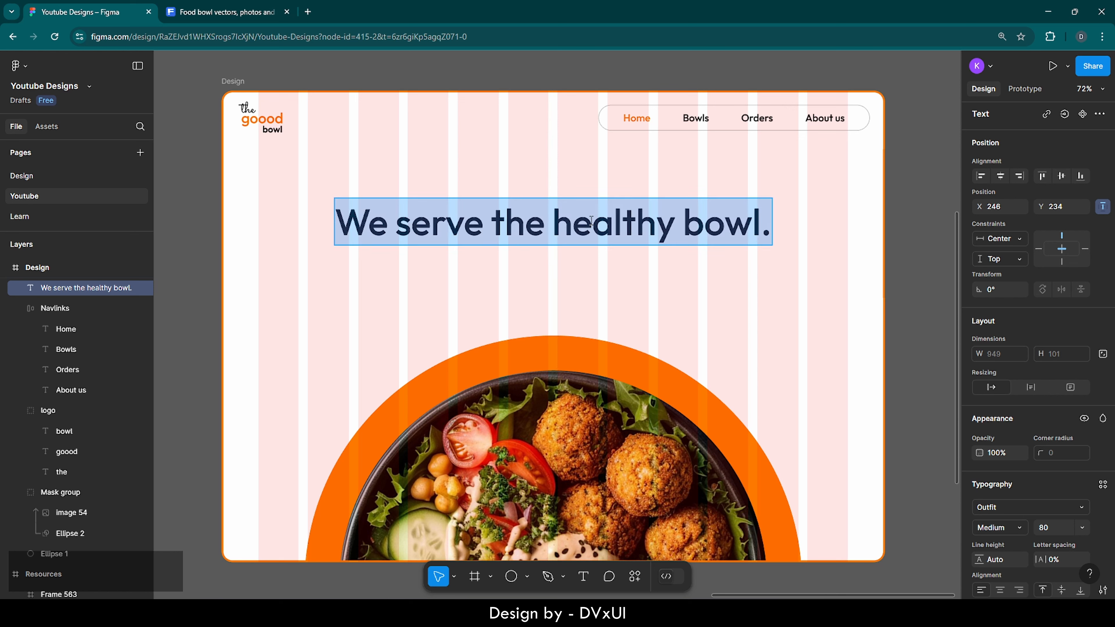
click(592, 224)
double_click(592, 223)
scroll(1043, 514, down, 4)
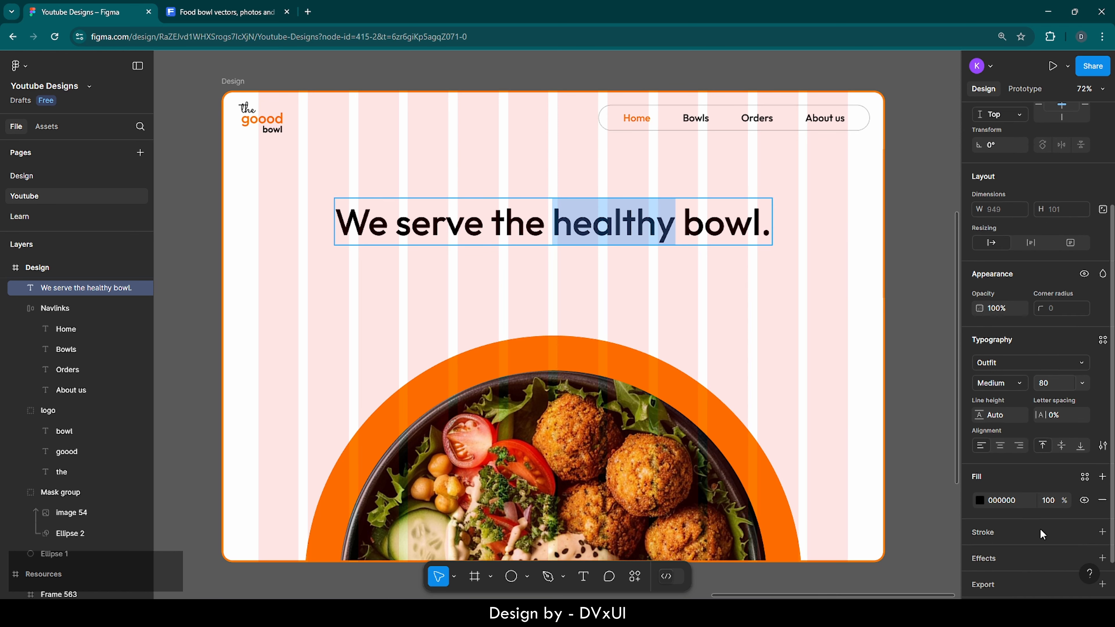
click(980, 470)
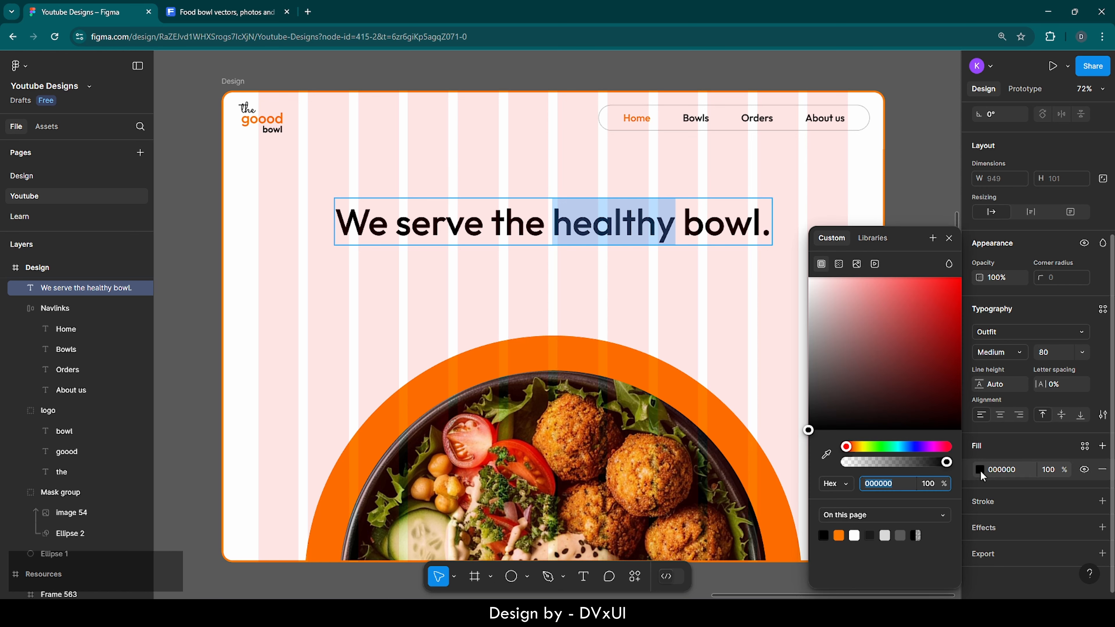
click(840, 535)
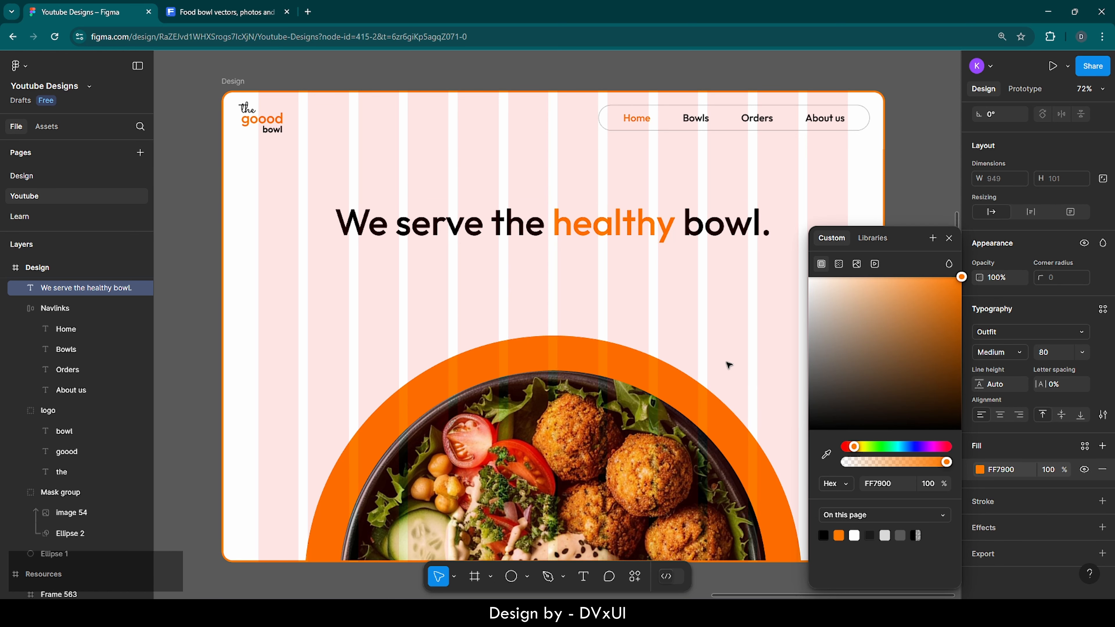
click(727, 363)
click(727, 362)
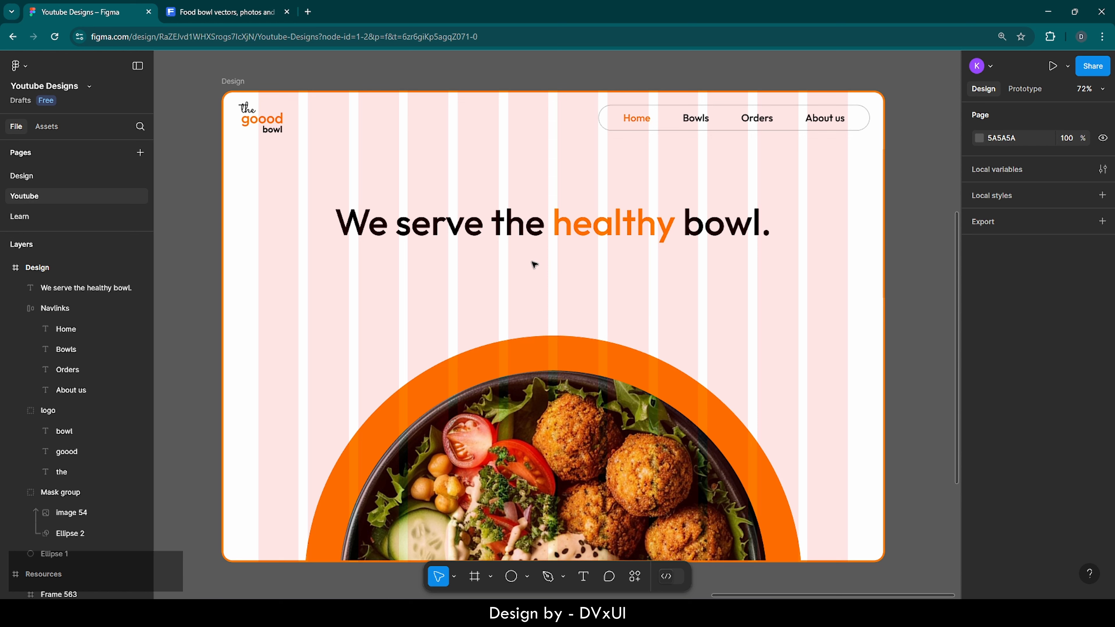
Step: Add the text "India's no.1 health brand" above the headline at about X 630, Y 171
click(568, 215)
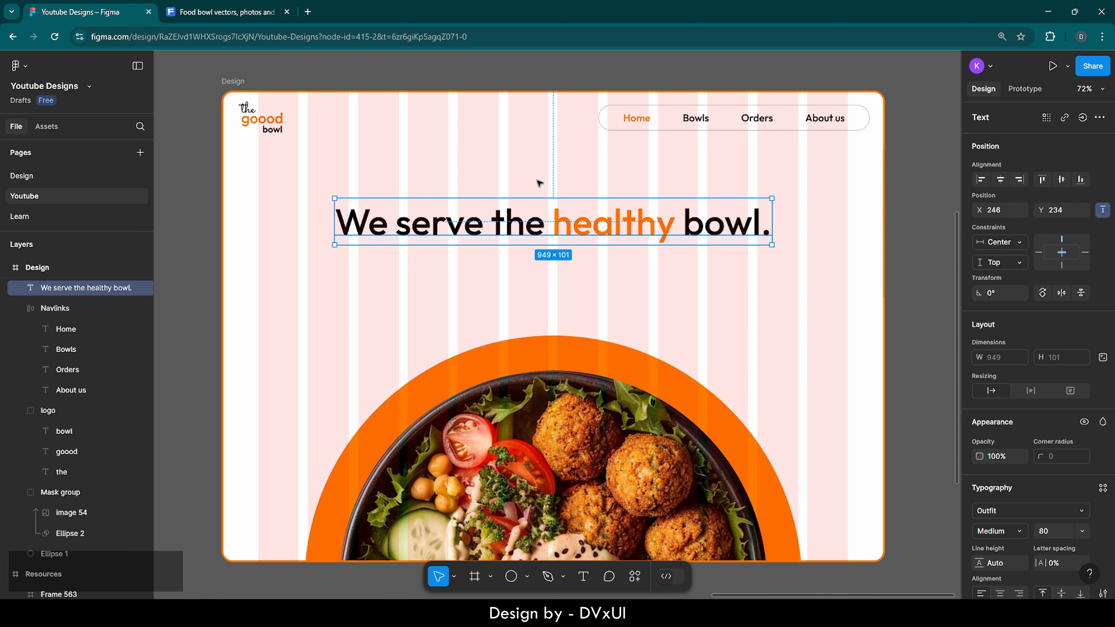
key(t)
click(512, 170)
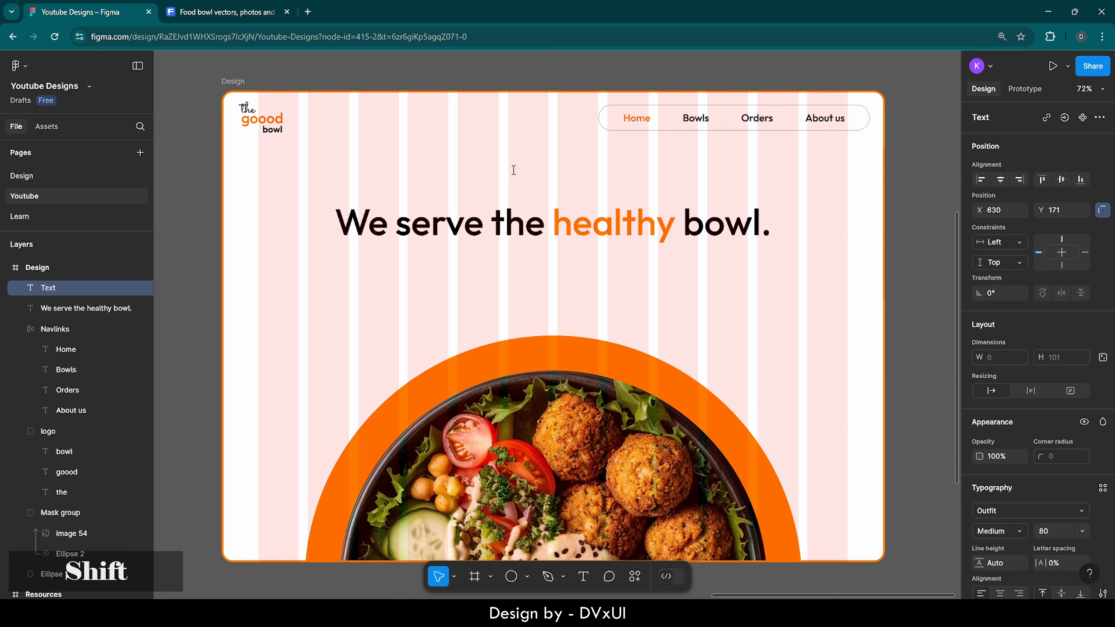
text(India's)
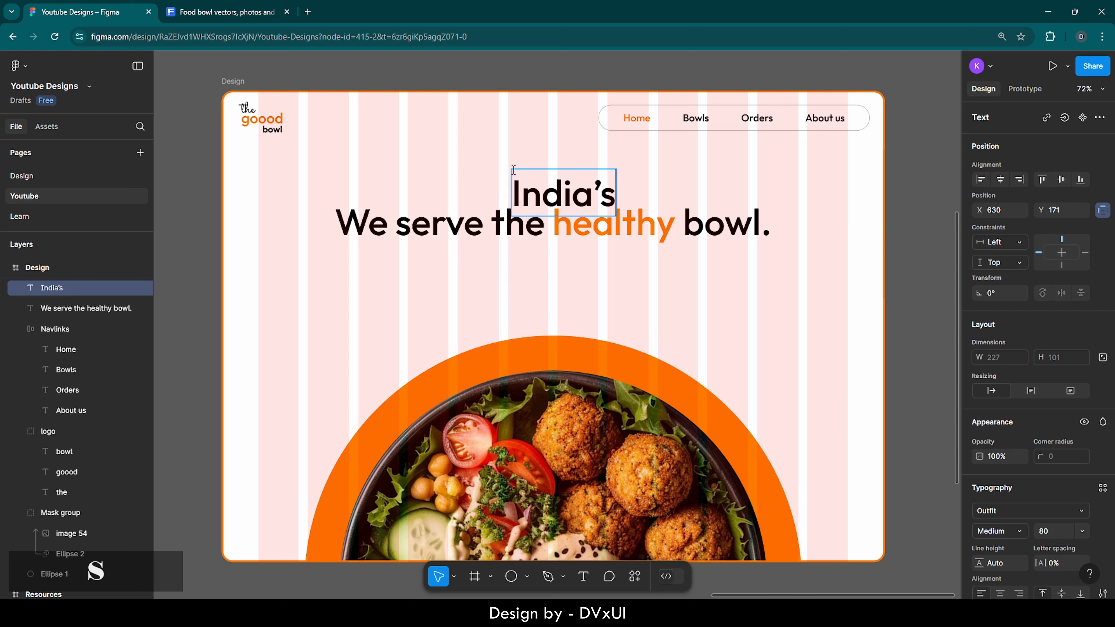
text( no.1)
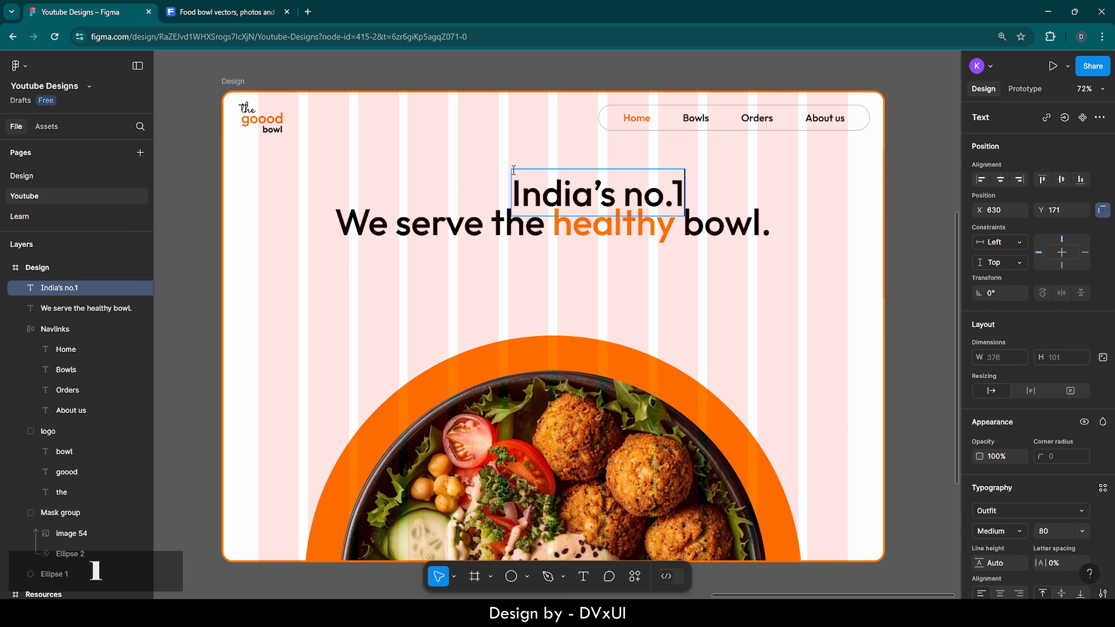
text( hea)
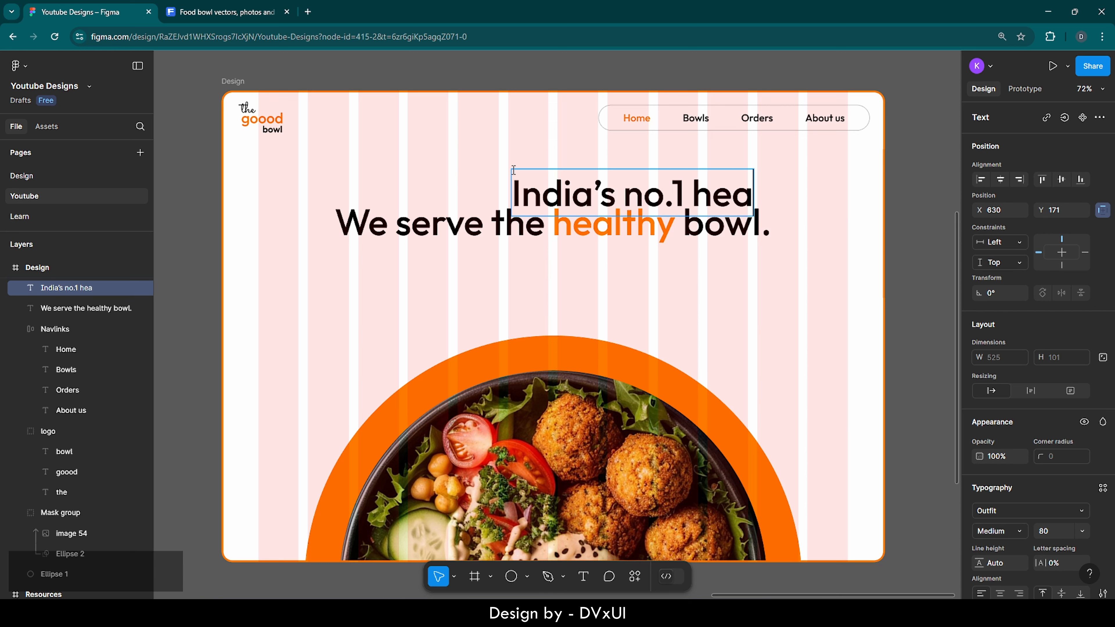
text(lth brand)
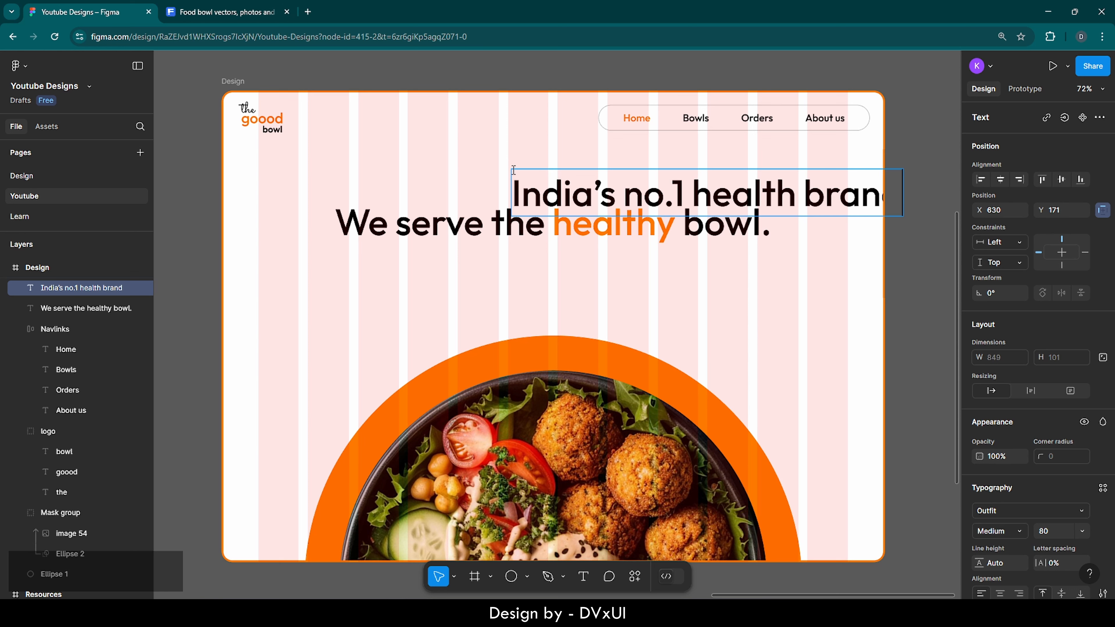
Step: Set the font size of the "India's no.1 health brand" text to 20
key(ctrl+a)
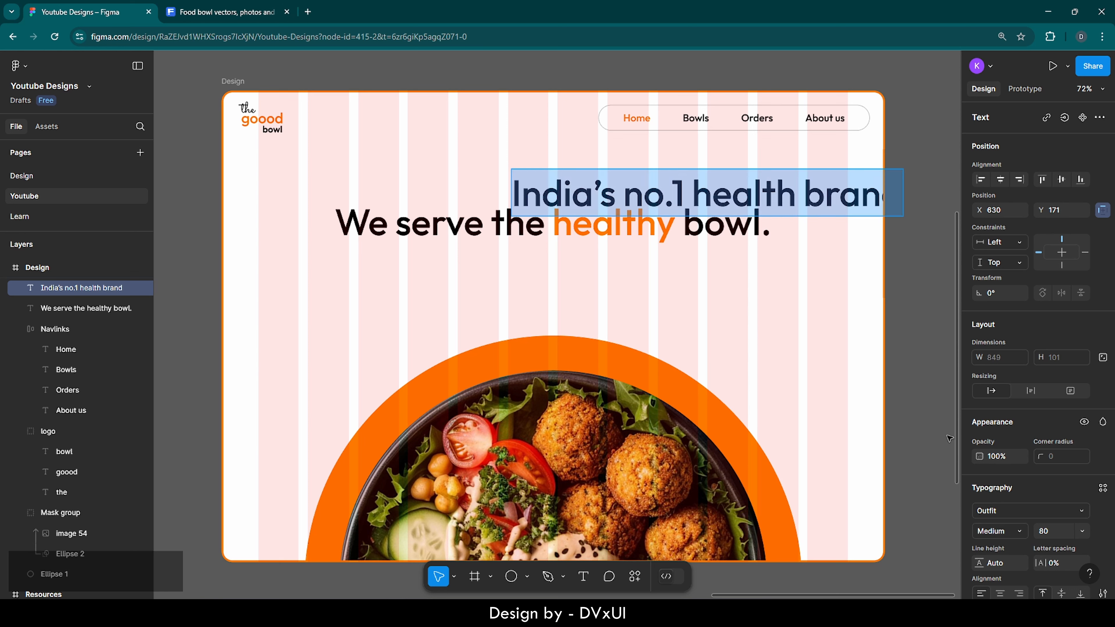
click(1049, 531)
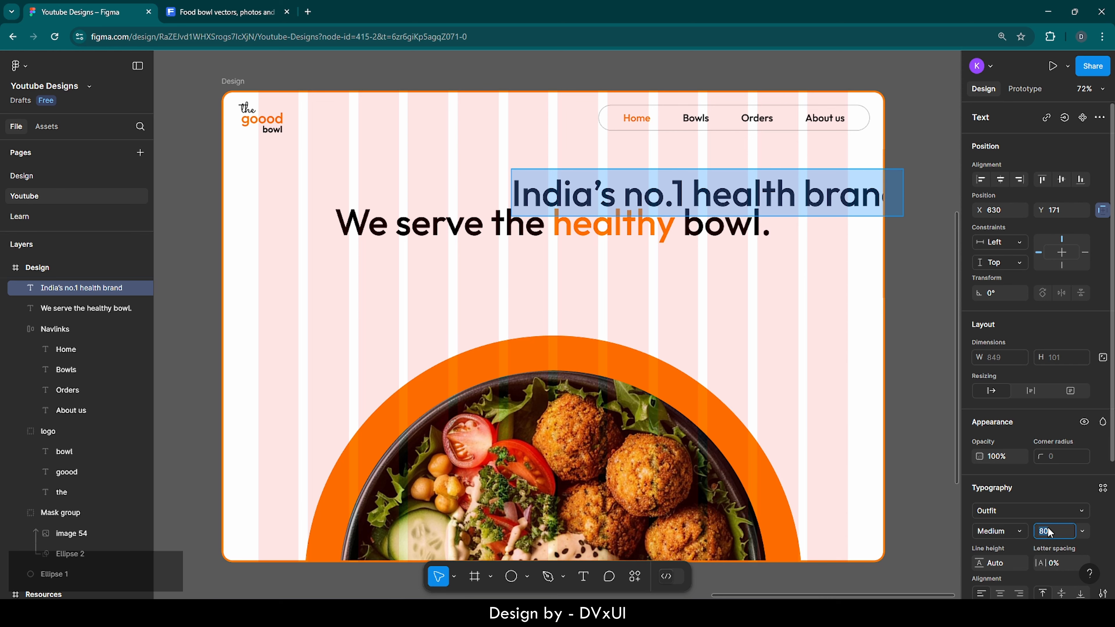
key(BackSpace)
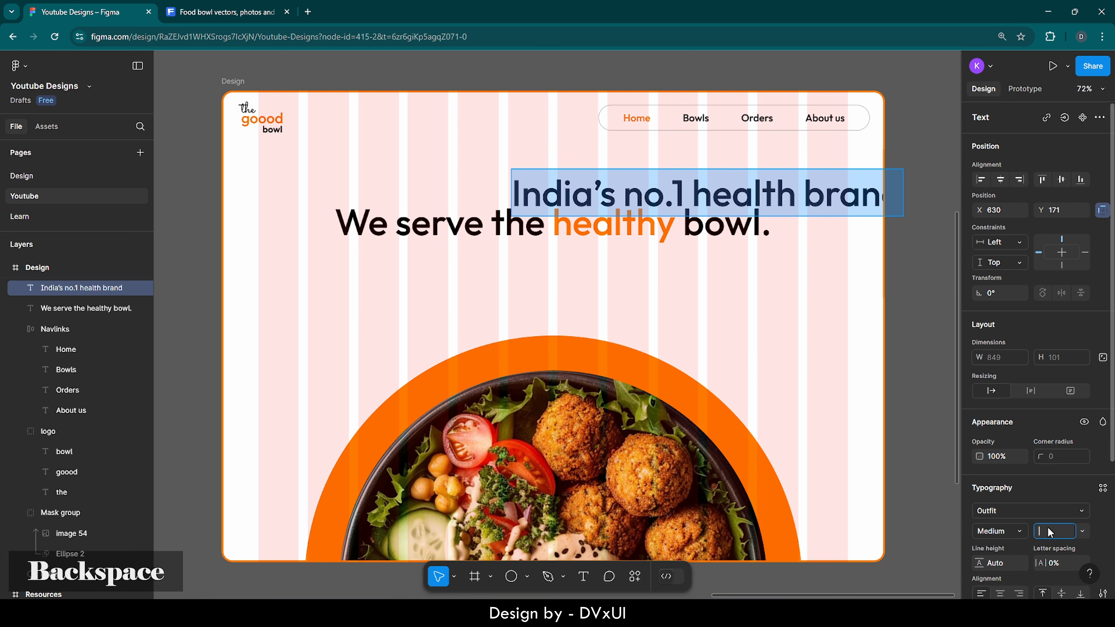
text(20)
key(Return)
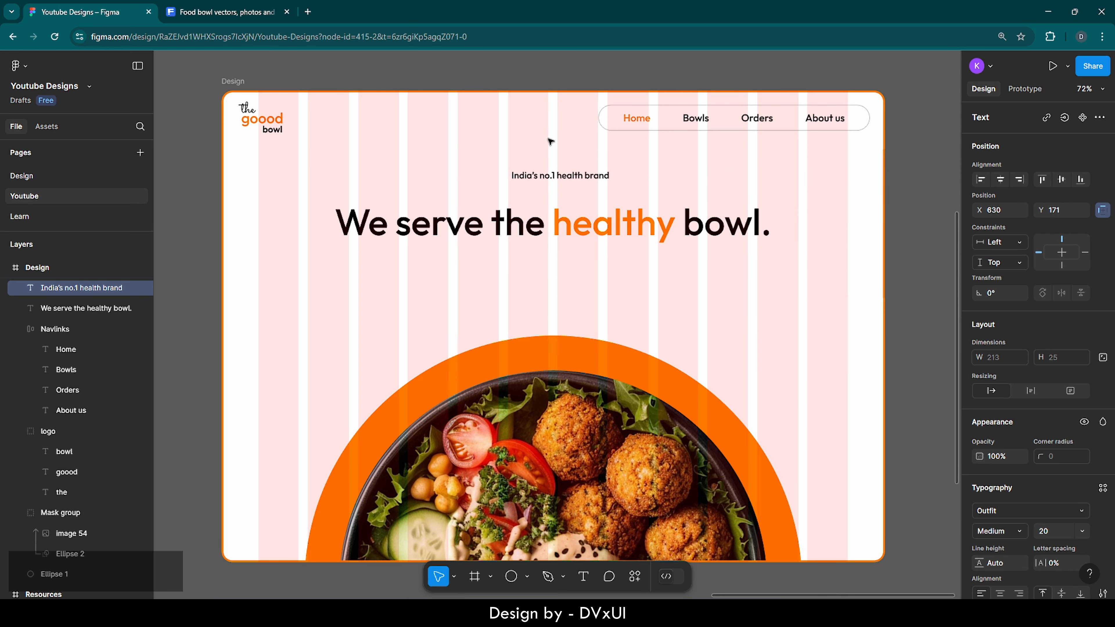
Step: Change the fill of the "India's no.1 health brand" text to the page's orange, FF7900
scroll(550, 141, up, 5)
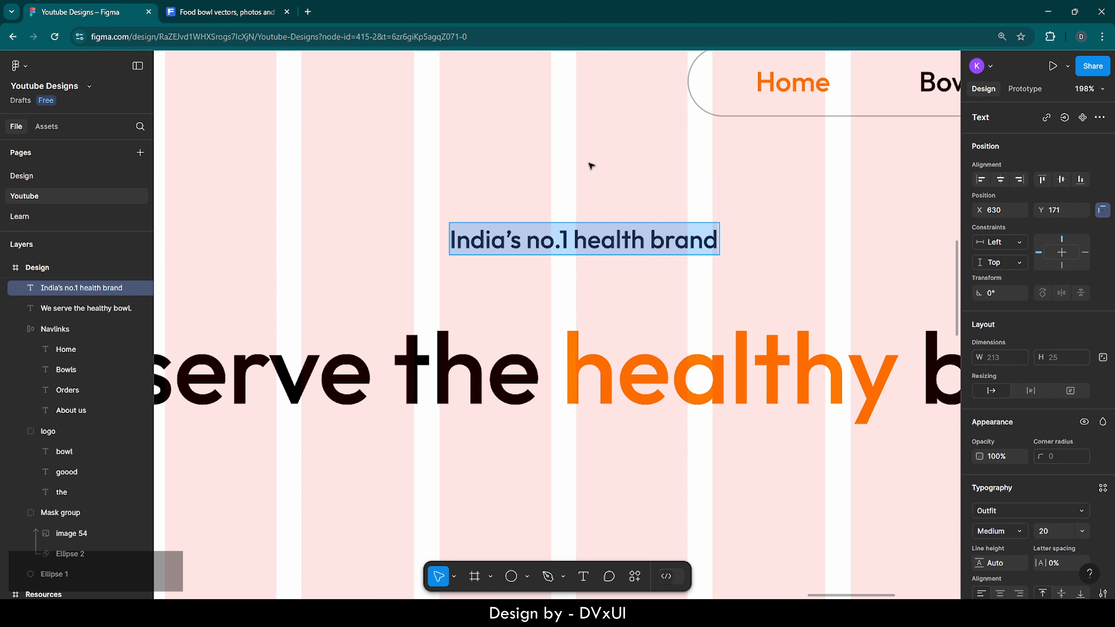
key(Escape)
scroll(1005, 532, down, 2)
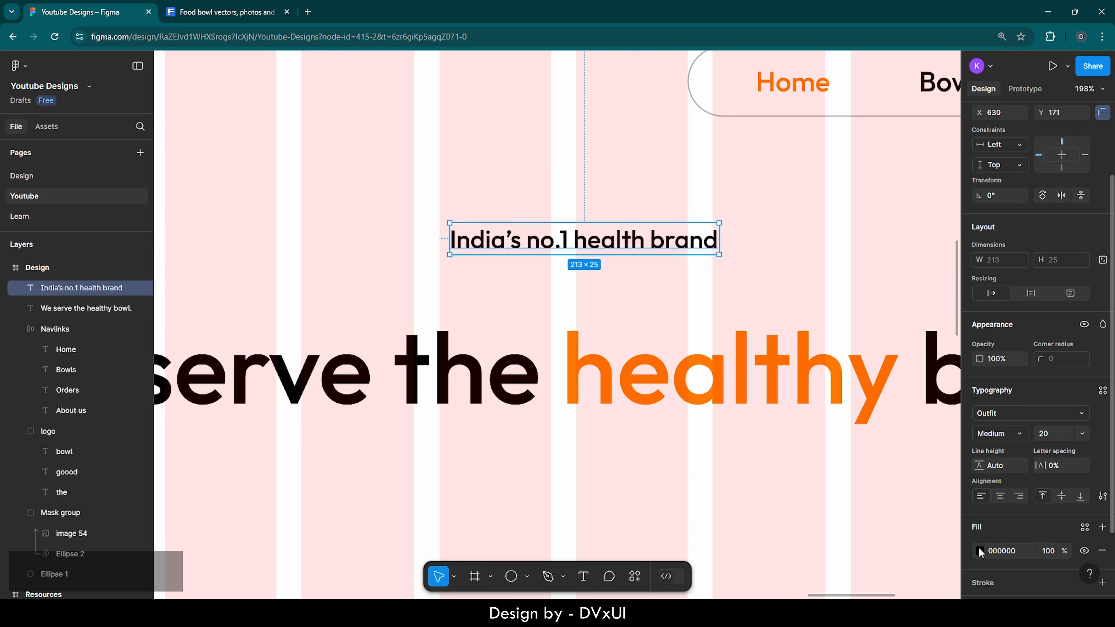
click(981, 552)
click(840, 533)
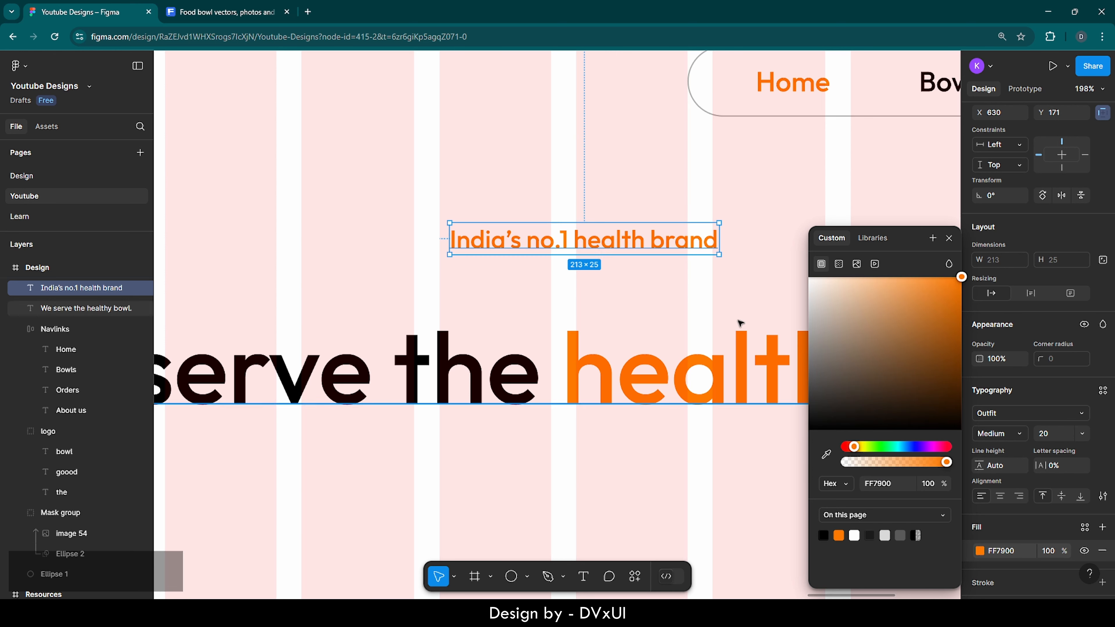
click(722, 282)
Step: Wrap the "India's no.1 health brand" text in an auto layout frame
click(638, 239)
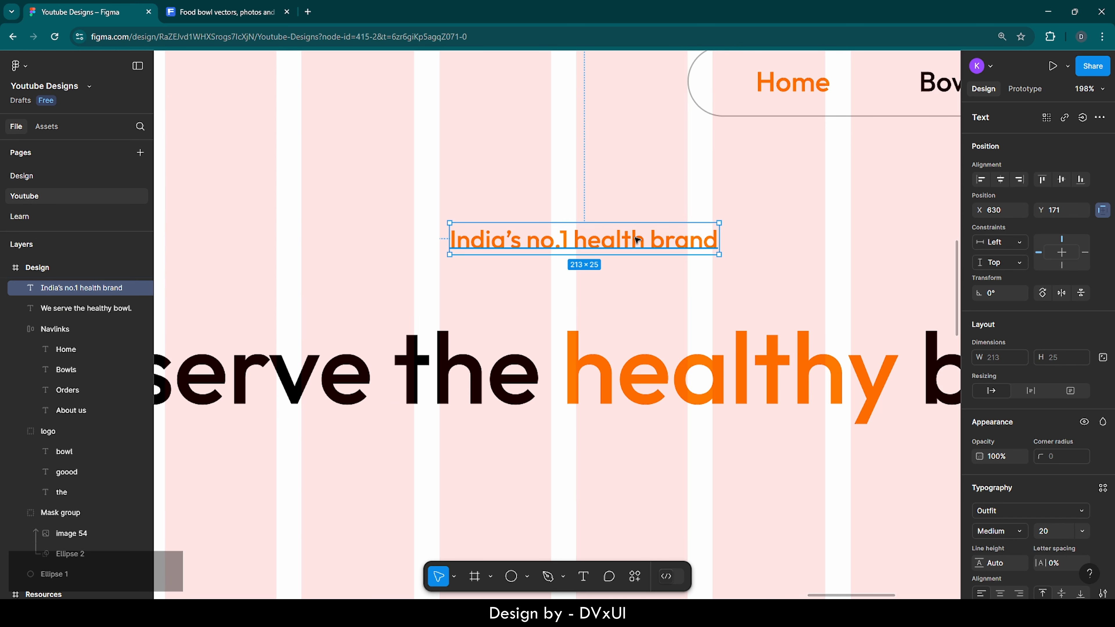
right_click(636, 238)
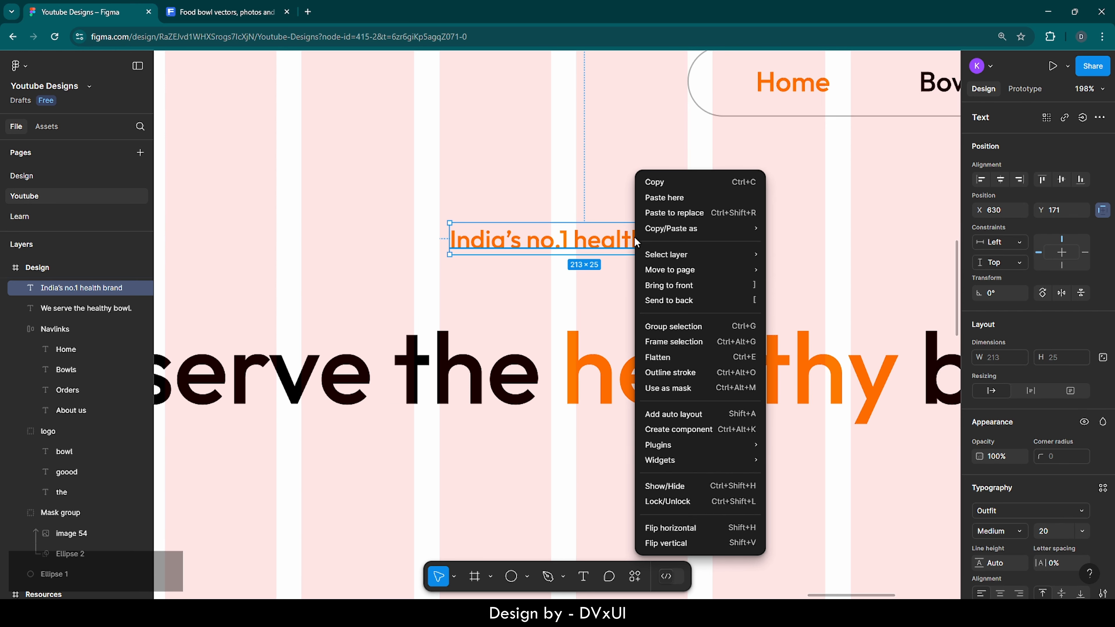
click(682, 414)
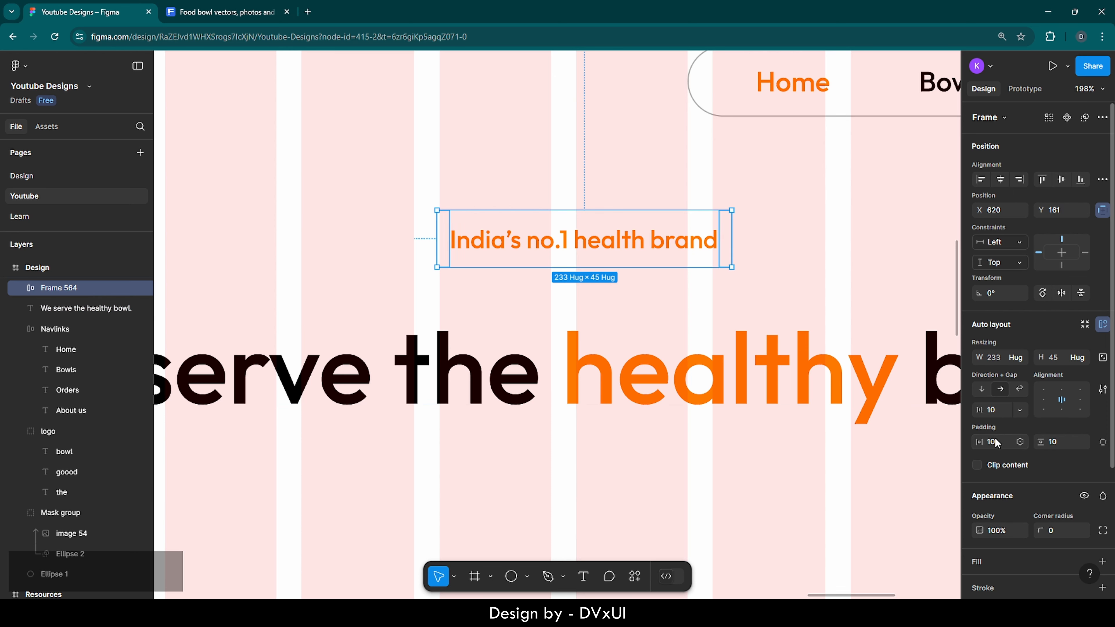
Step: Give the tagline's auto layout frame an orange FF7900 fill at 20% opacity
scroll(1007, 500, down, 4)
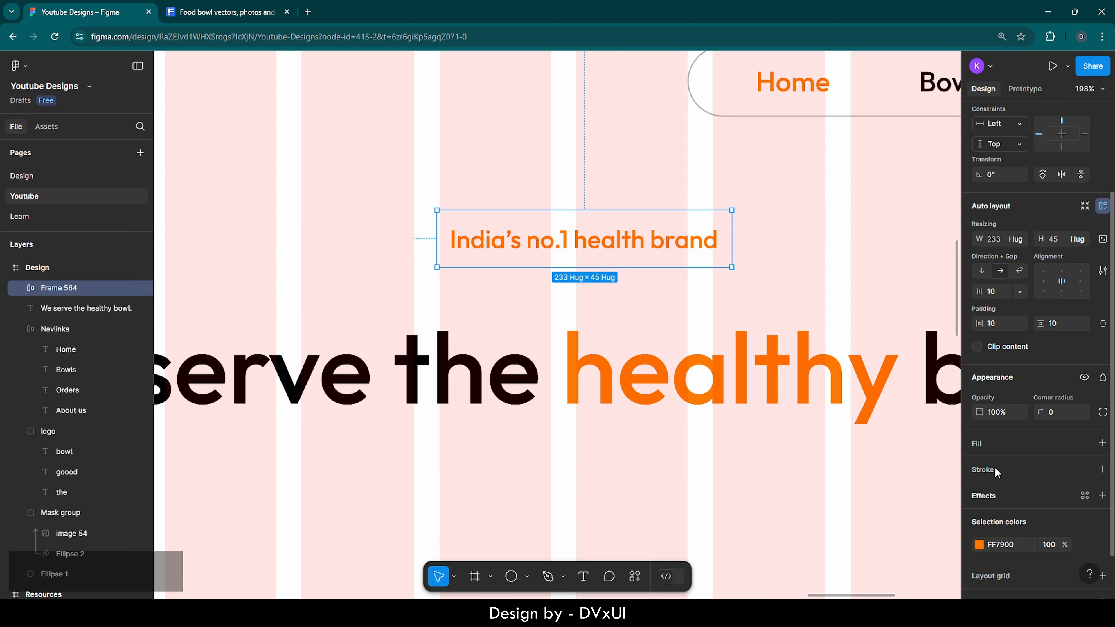
click(1102, 443)
click(980, 467)
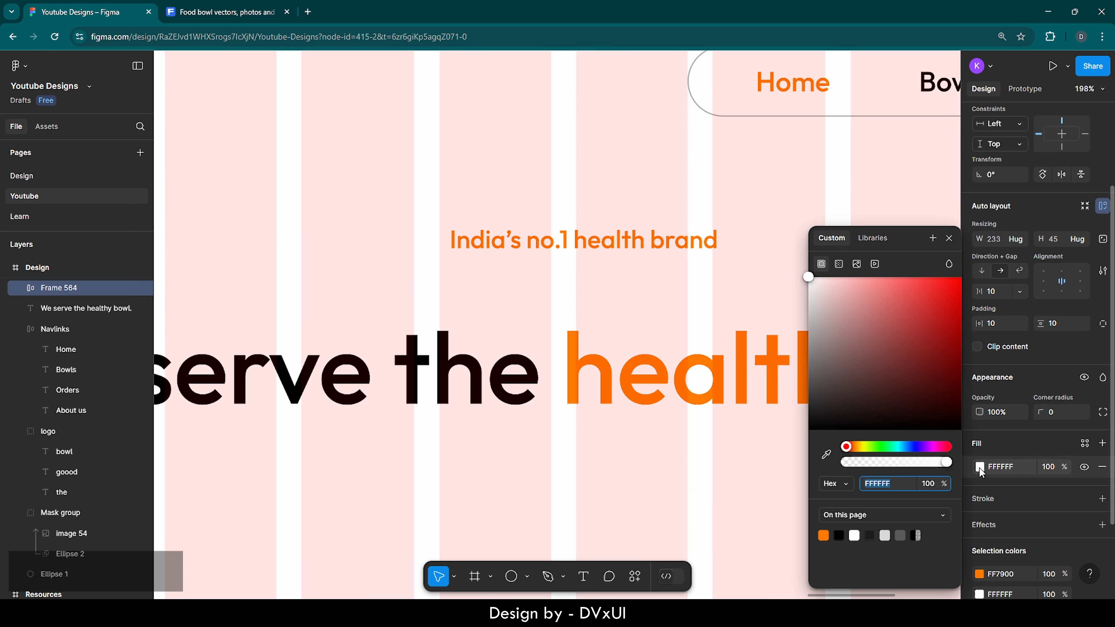
click(825, 534)
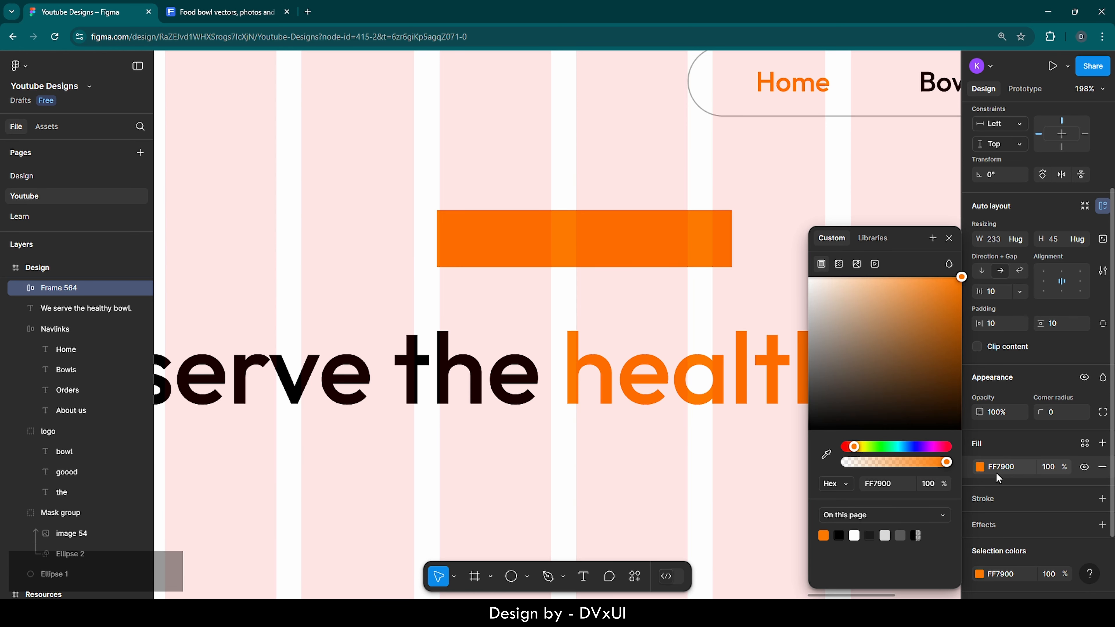
click(1048, 467)
double_click(1048, 467)
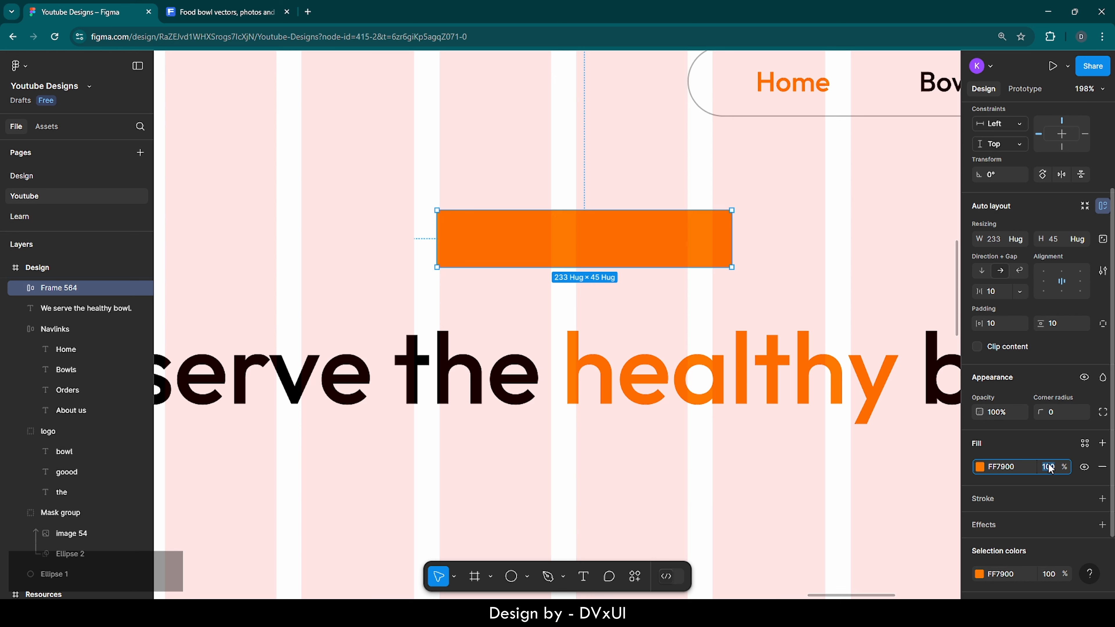
text(20)
key(Return)
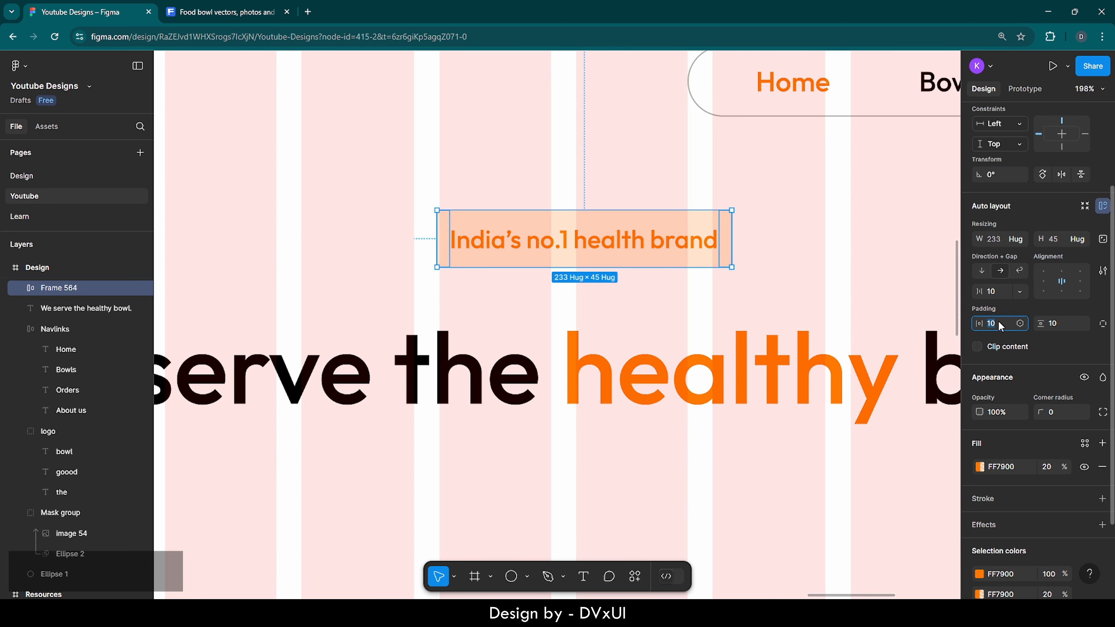
Step: Set the tagline frame's padding to 22 horizontally and 8 vertically
key(BackSpace)
text(22)
key(Return)
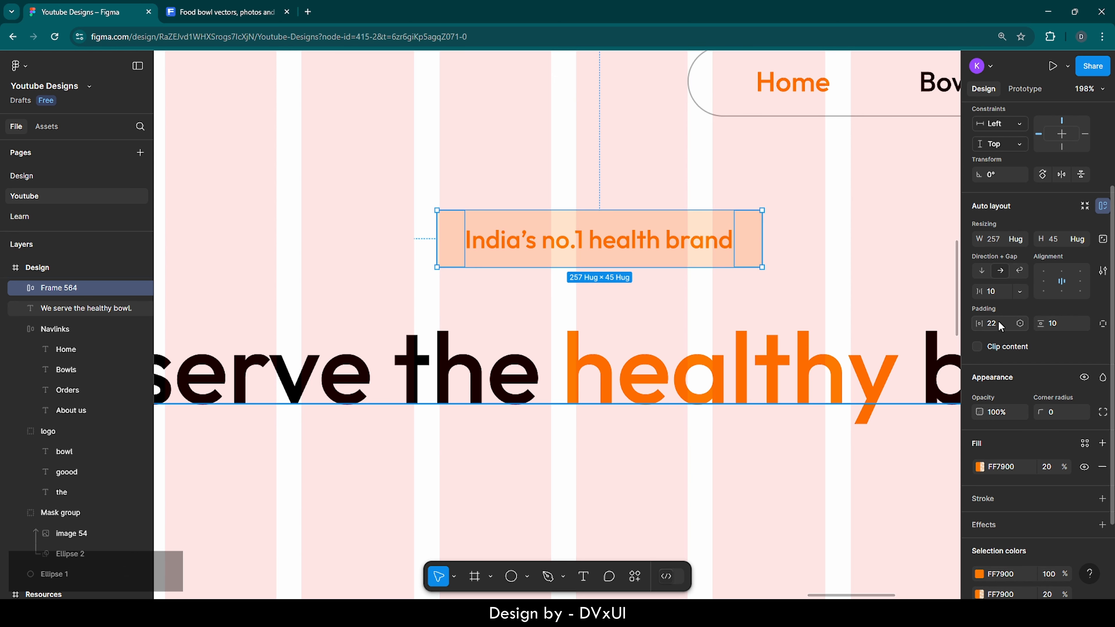
key(BackSpace)
text(8)
key(Return)
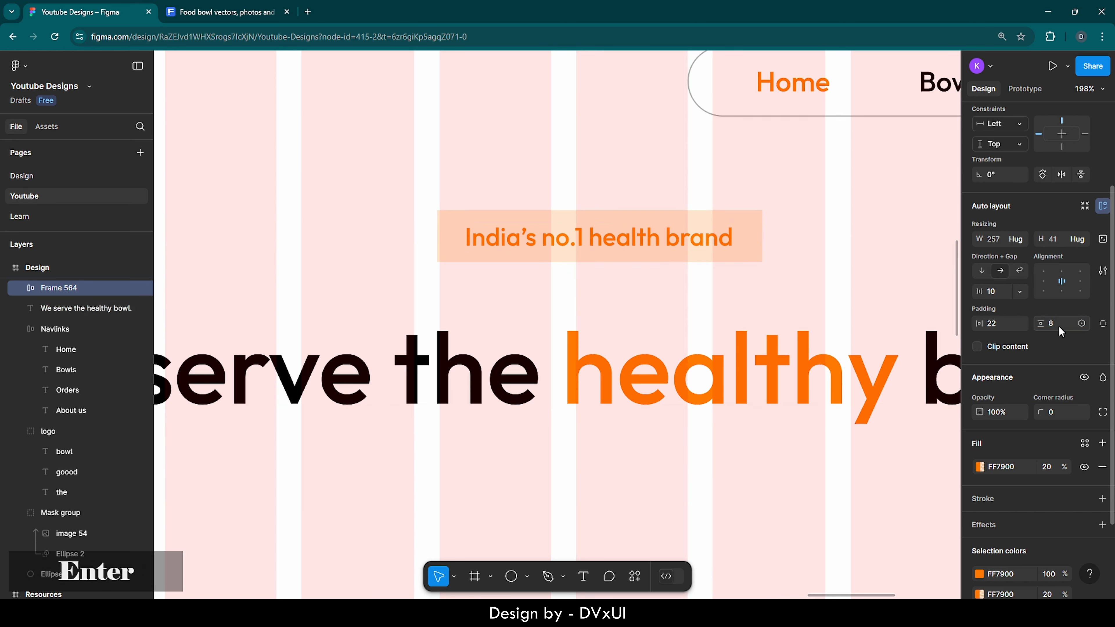
click(872, 266)
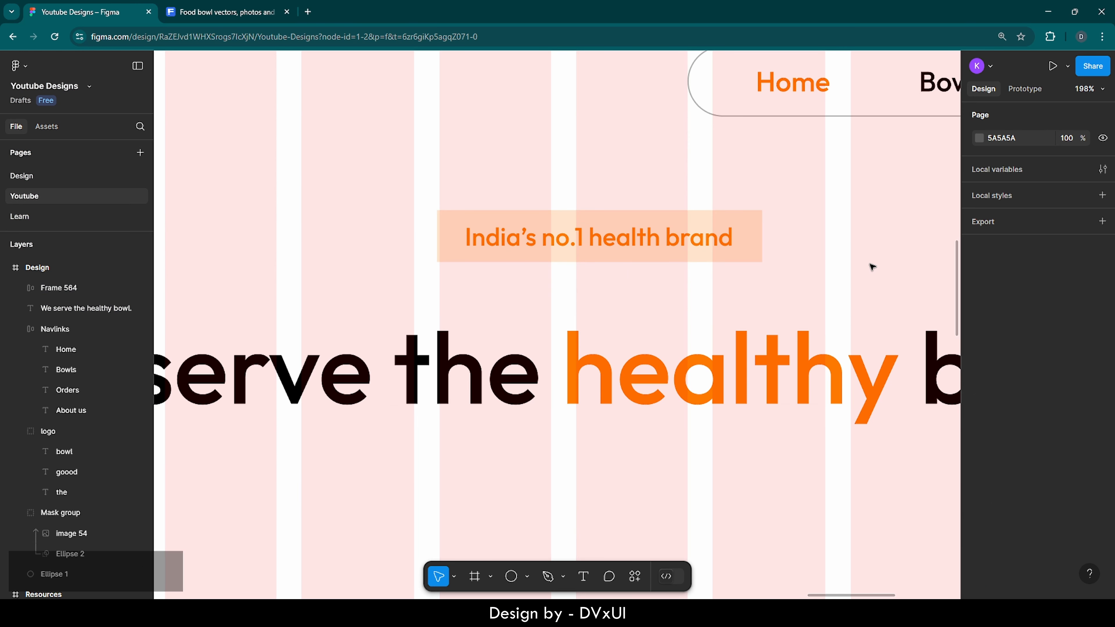
Step: Round the corners of the "India's no.1 health brand" tagline frame with a corner radius of 50
click(741, 240)
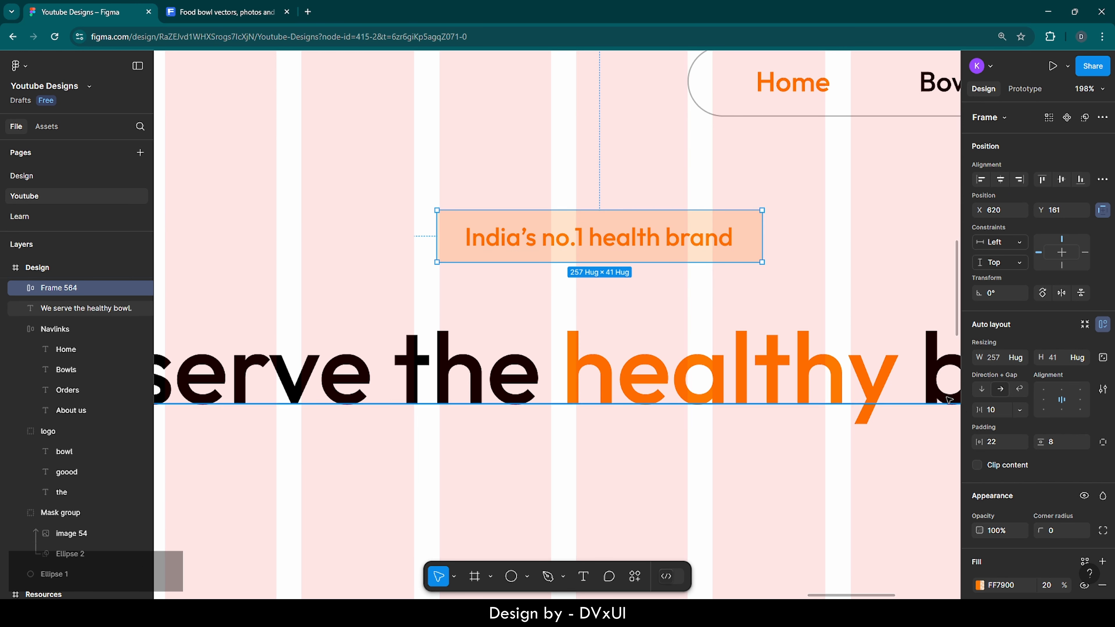
scroll(1045, 481, down, 2)
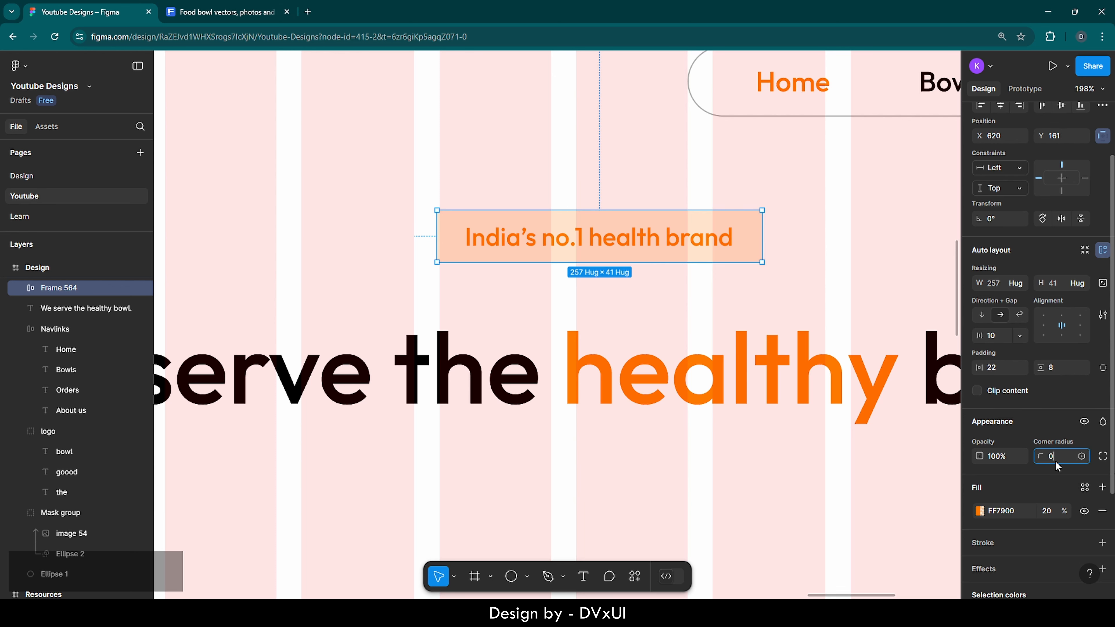
key(shift+Up)
key(shift+Up)
key(shift+Up)
key(shift+Up)
key(shift+Up)
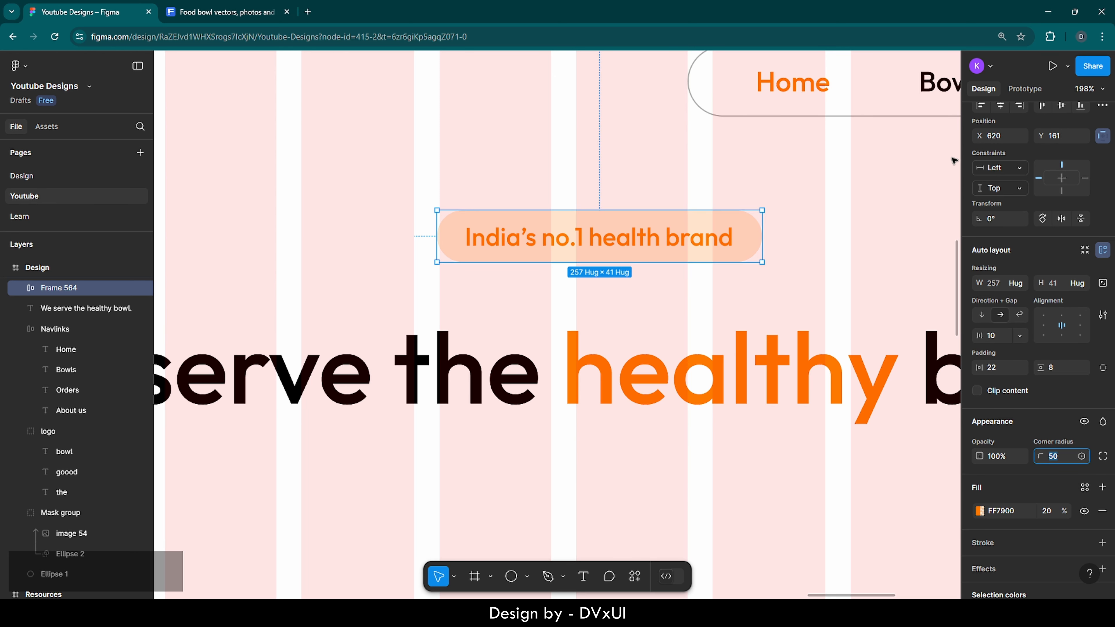
Step: Center the tagline badge horizontally within the Design frame
scroll(986, 127, up, 2)
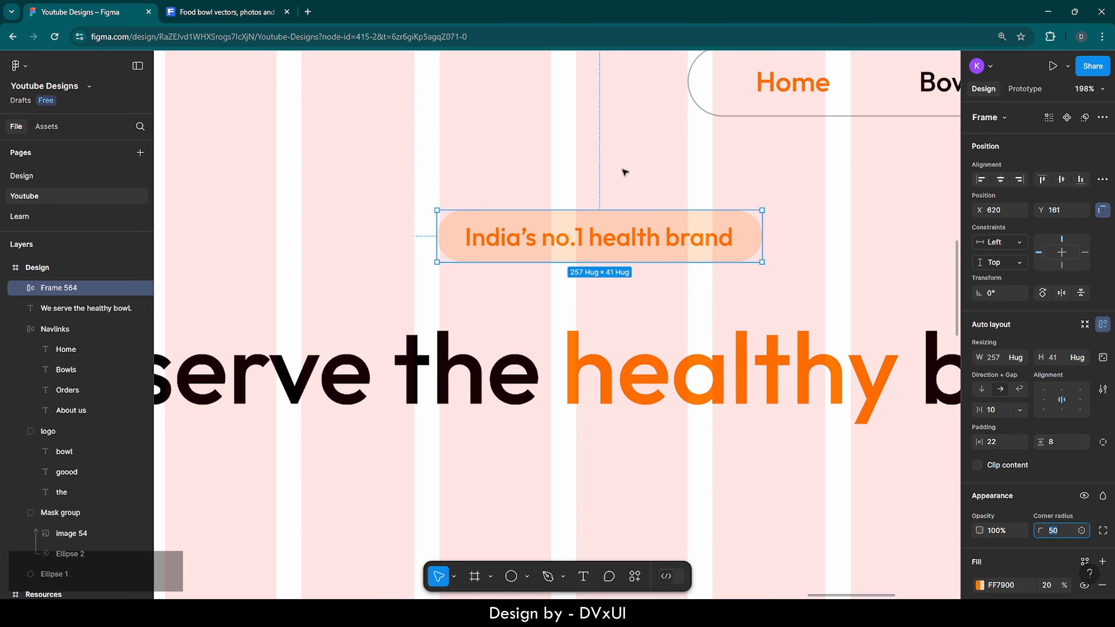
scroll(623, 170, down, 5)
scroll(625, 172, down, 3)
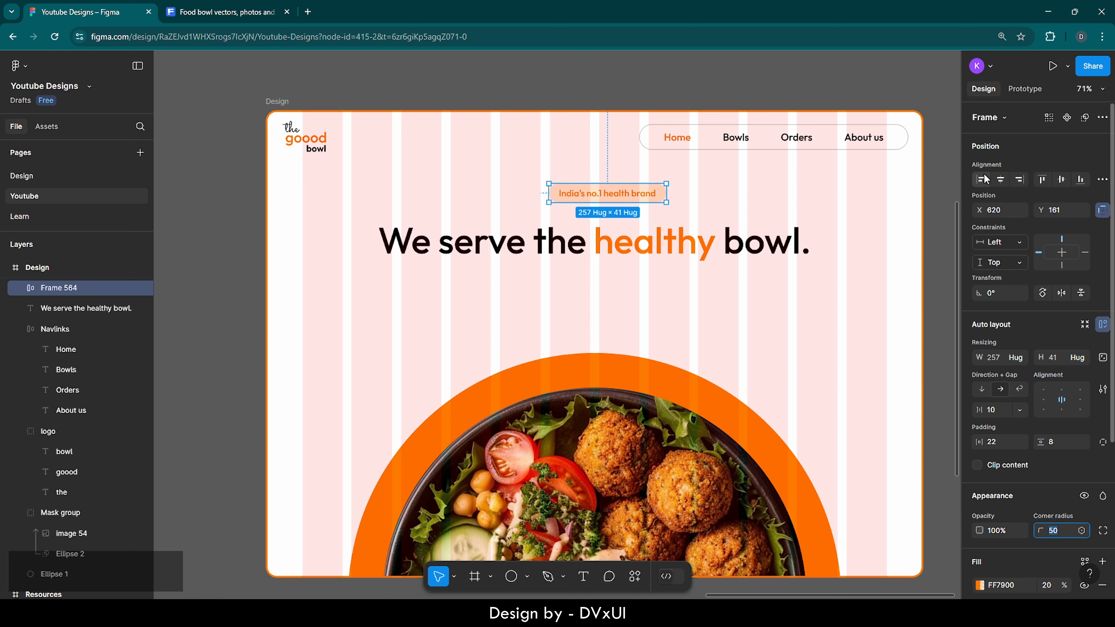
click(999, 179)
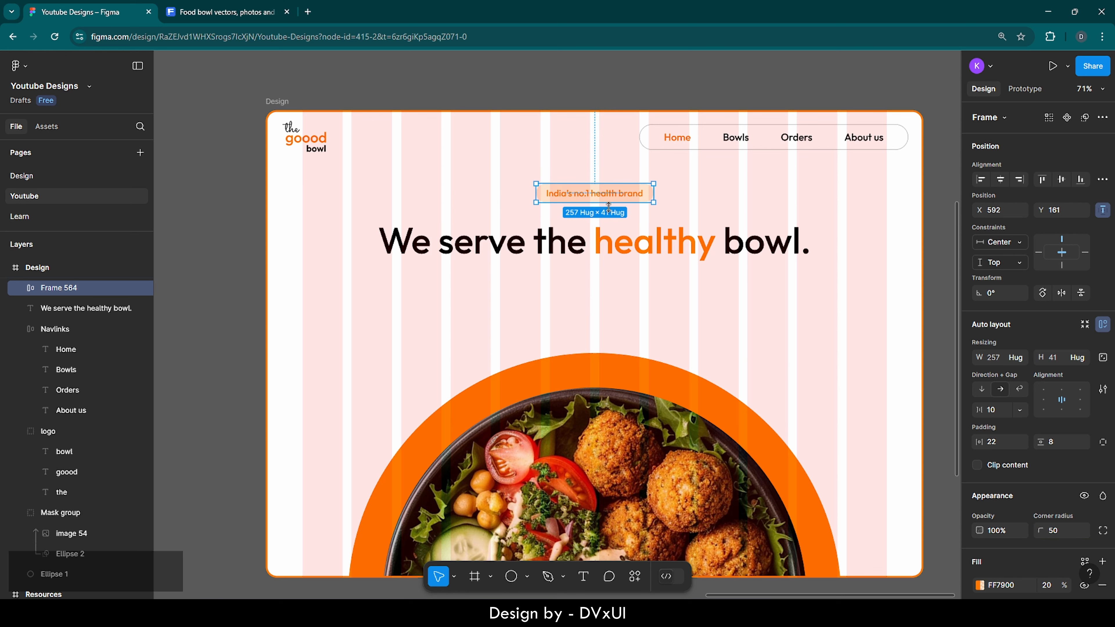
Step: Move the "We serve the healthy bowl." headline up 20 px to Y 214, closer to the tagline badge
click(600, 237)
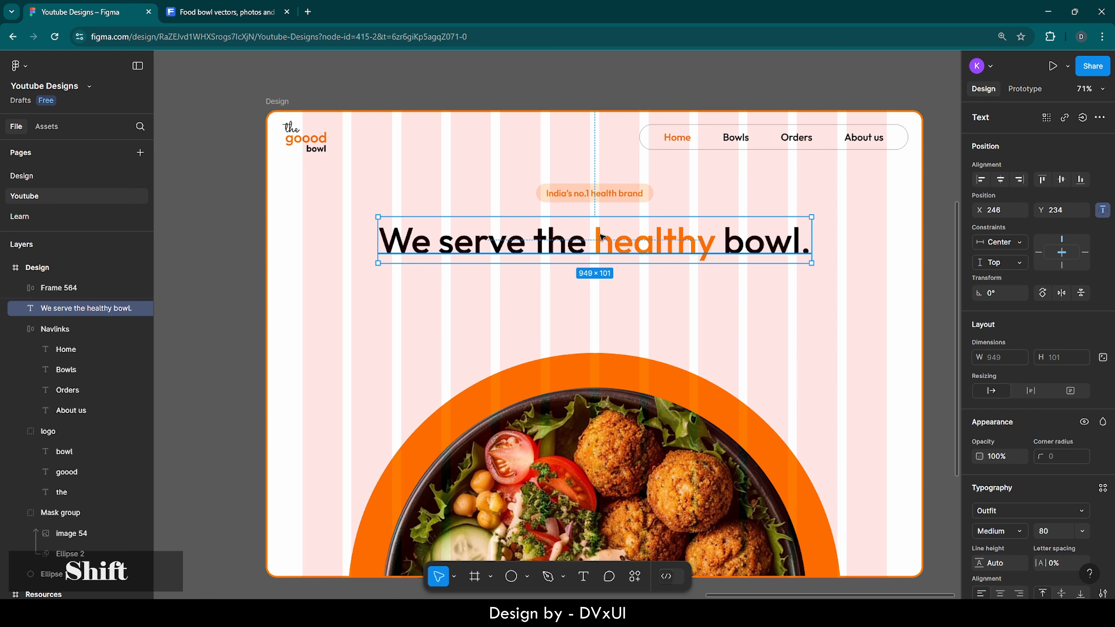
key(shift+Up)
key(shift+Up)
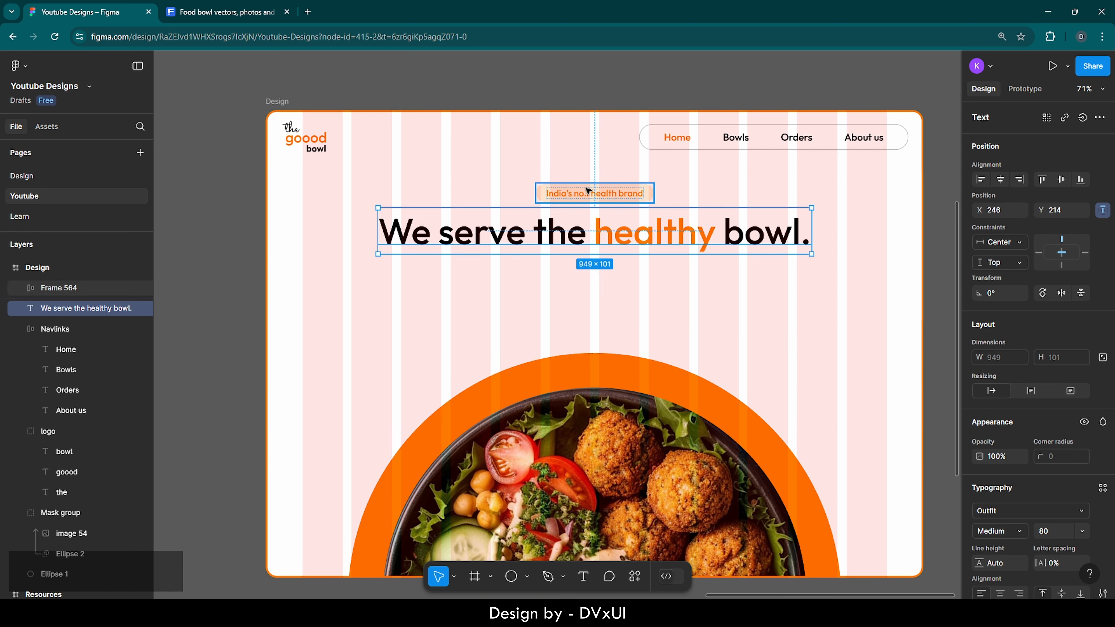
Step: Shift the tagline badge and the headline down together by 20 px
shift+click(585, 187)
key(shift+Down)
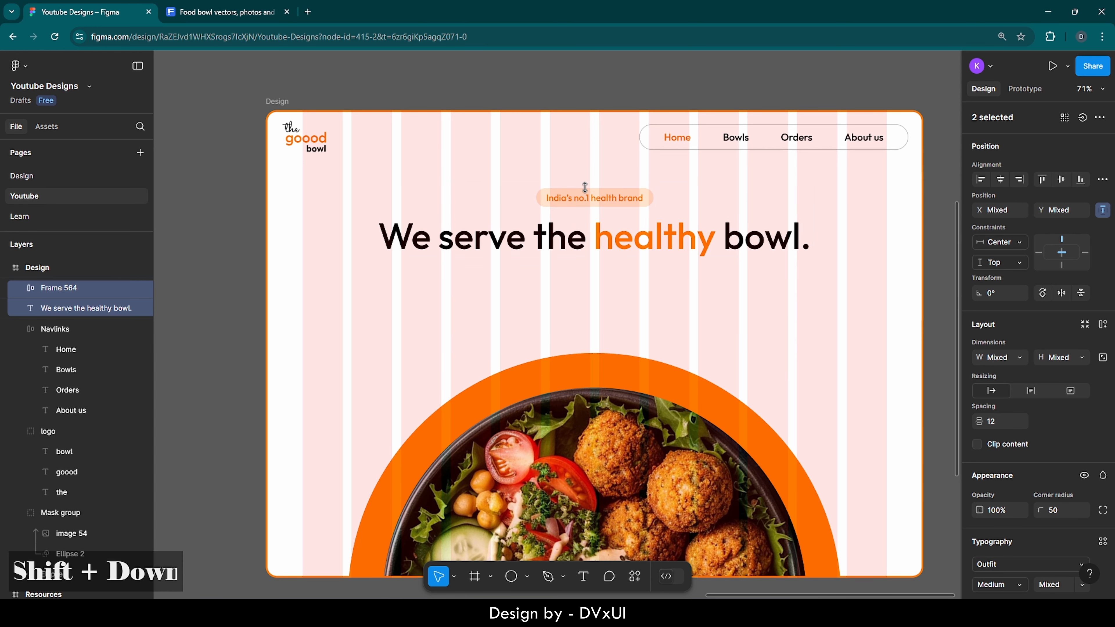
key(shift+Down)
key(shift+Down)
key(shift+Down)
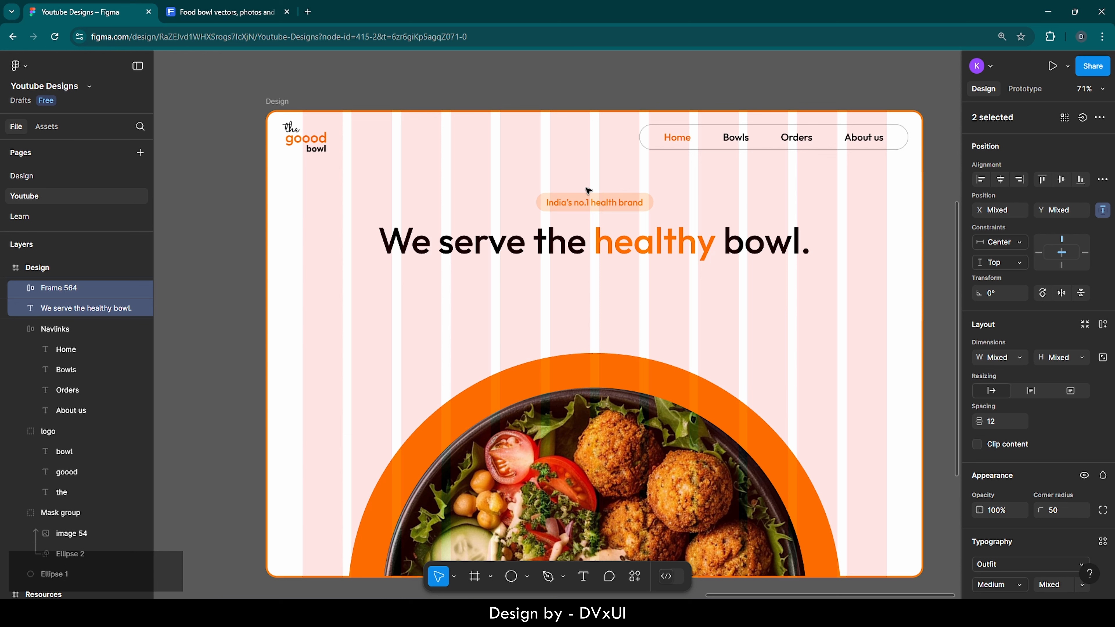
click(639, 297)
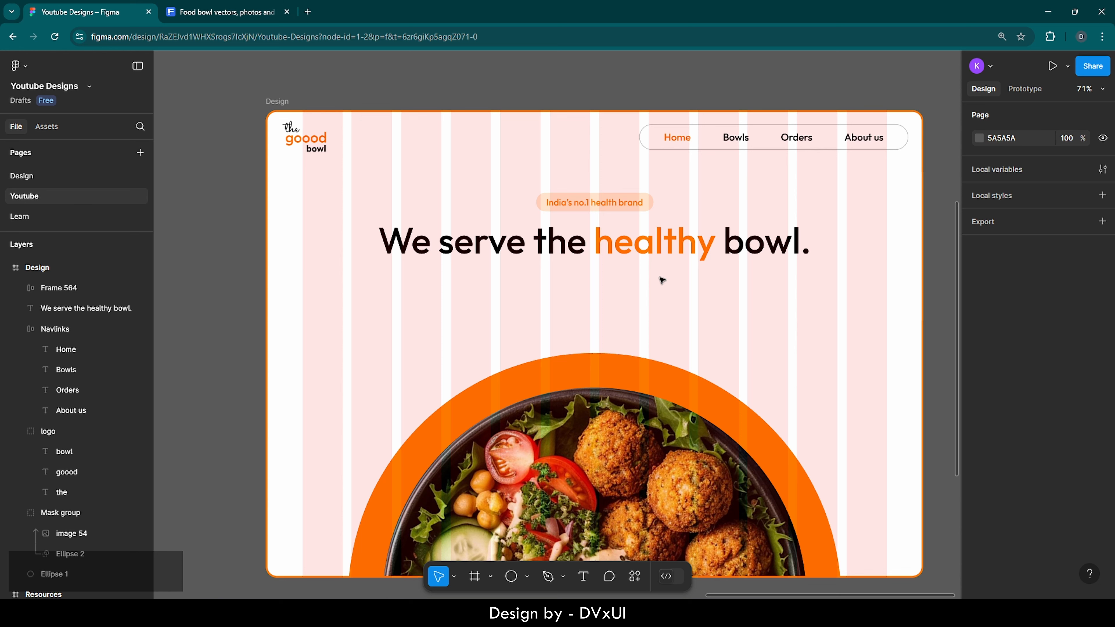
Step: Open loremipsum.io in a new browser tab and copy the opening words from "Lorem ipsum" through "eiusmod tempor"
click(309, 13)
text(lo)
key(Return)
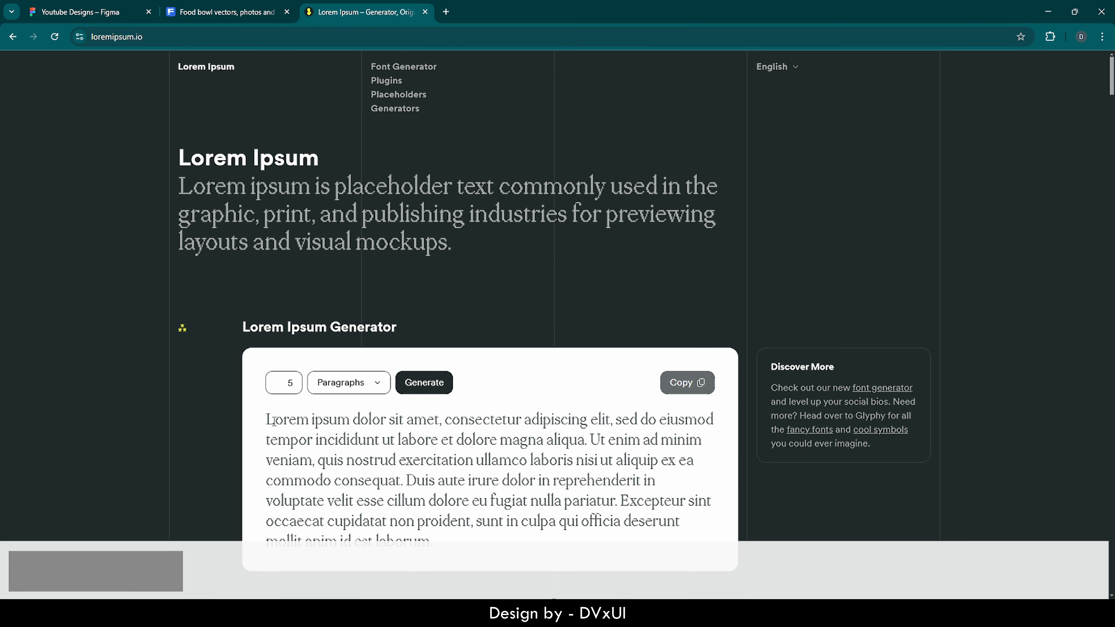
drag(267, 419, 315, 437)
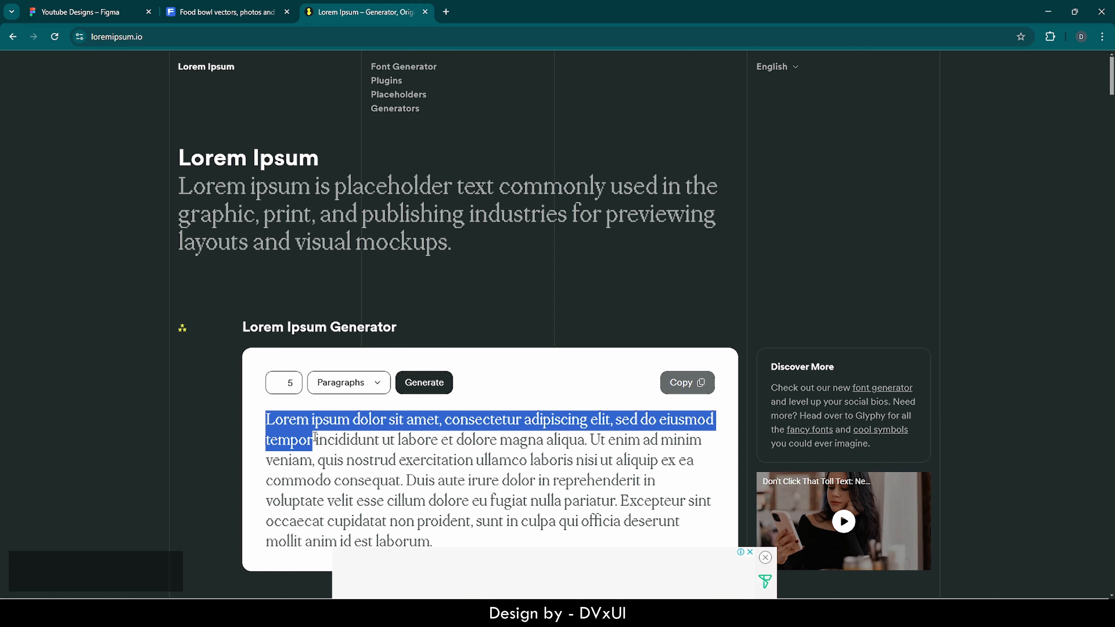
key(ctrl+c)
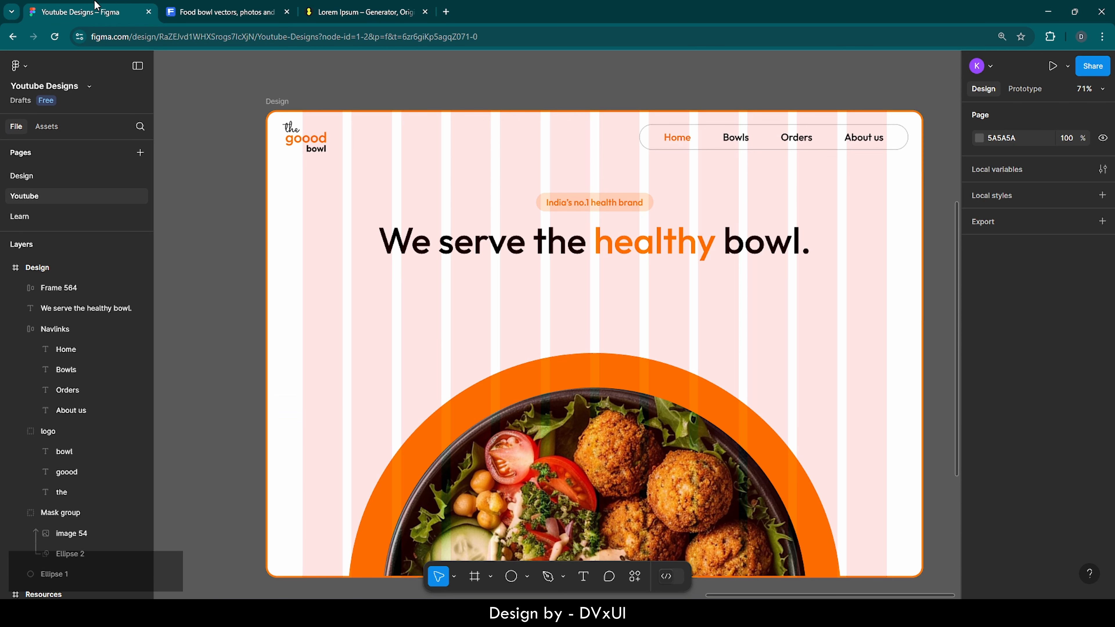
Step: Switch back to the Figma design and paste the copied lorem ipsum sentence as a new text below the headline
click(87, 12)
key(t)
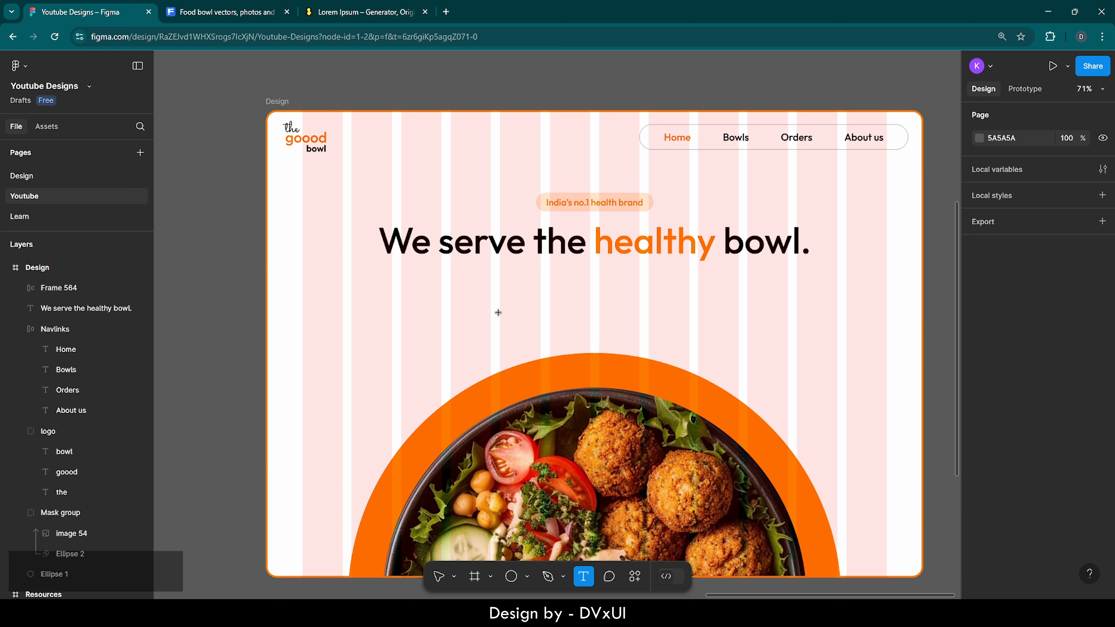
click(499, 314)
key(ctrl+v)
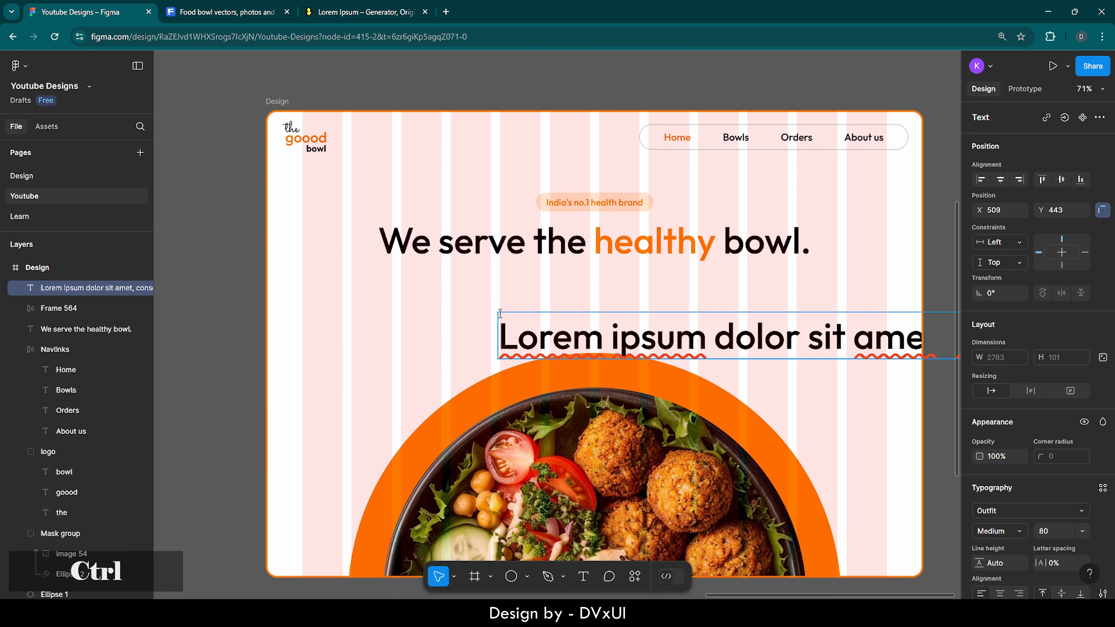
Step: Set the lorem ipsum text to font size 20 and Regular weight
key(ctrl+a)
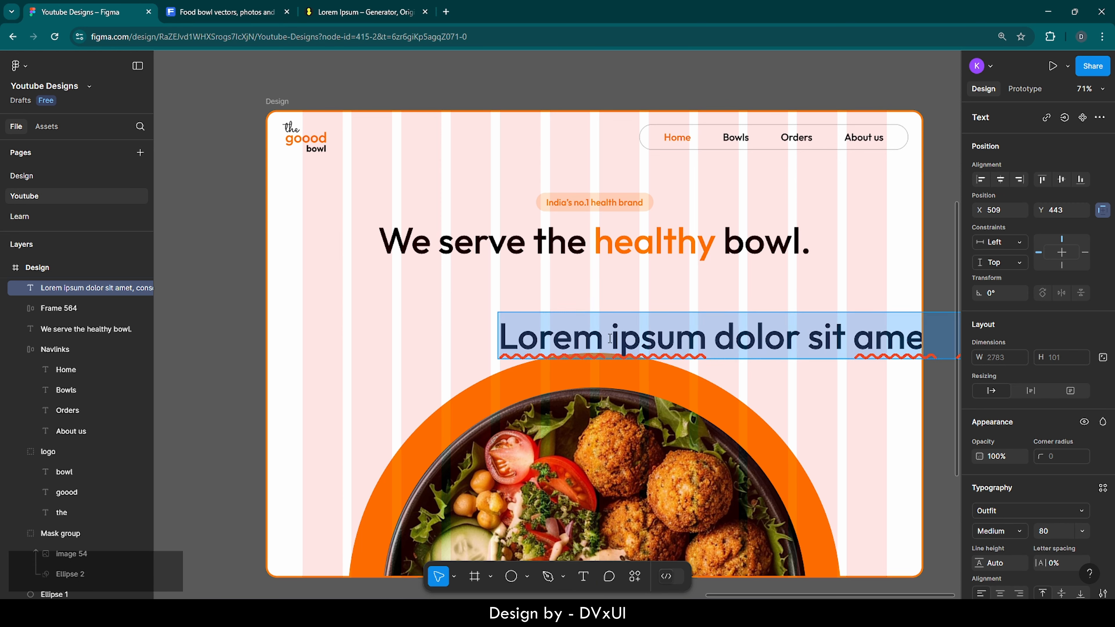
scroll(1002, 484, down, 1)
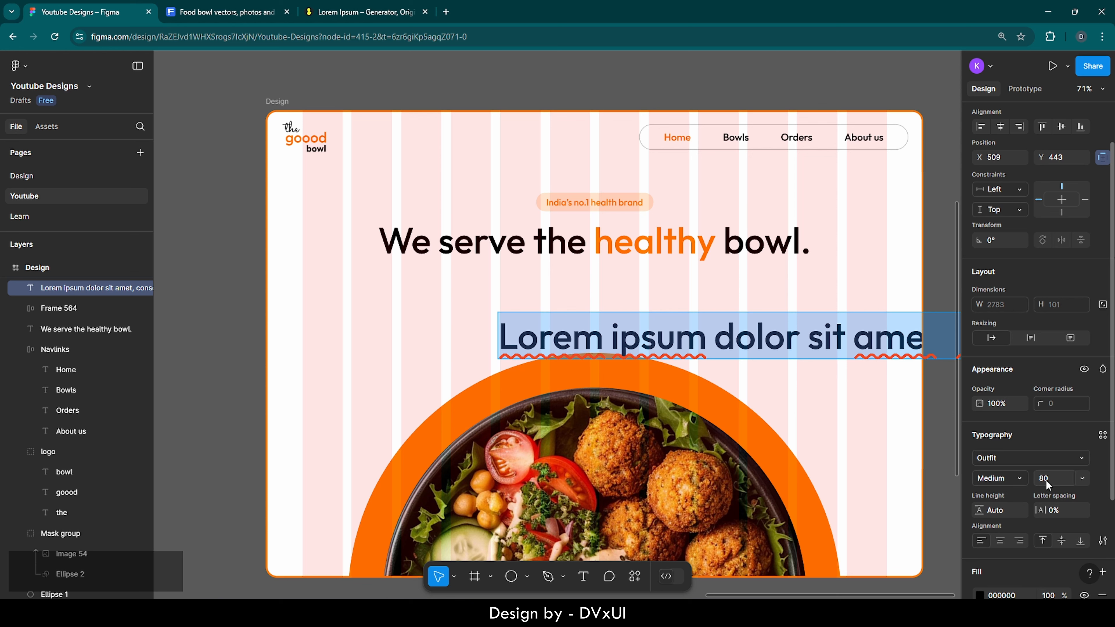
key(BackSpace)
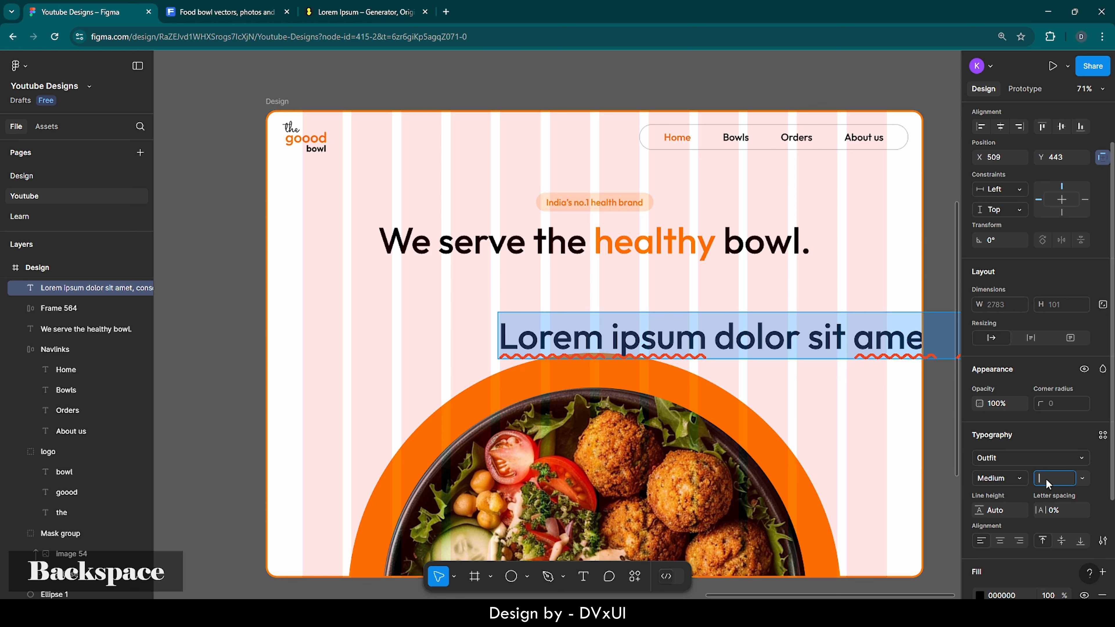
text(20)
key(Return)
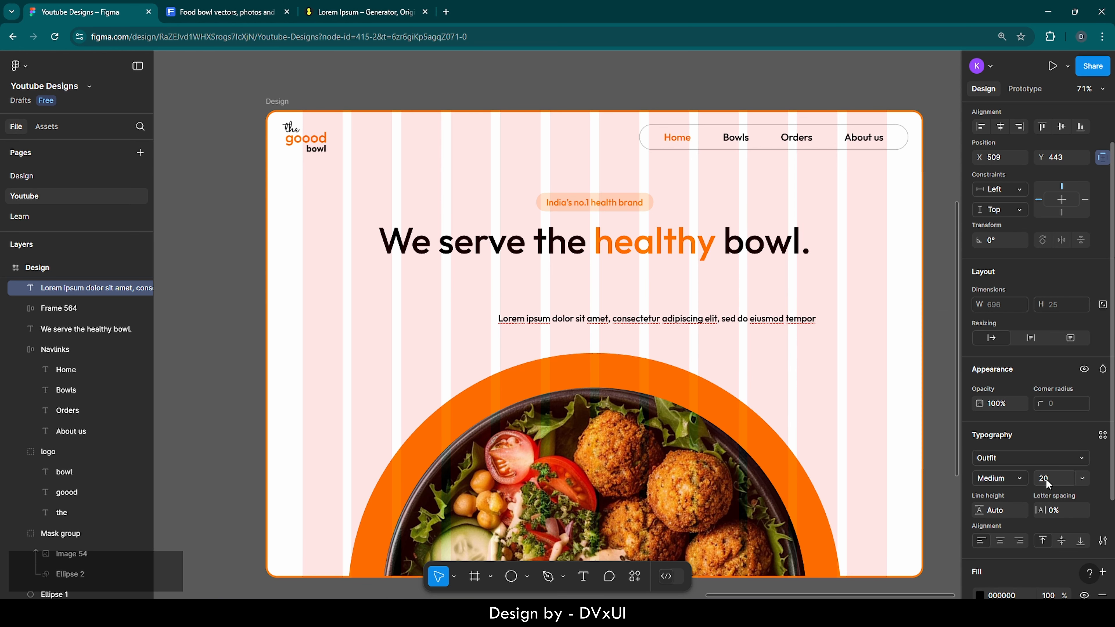
click(1001, 478)
click(1005, 457)
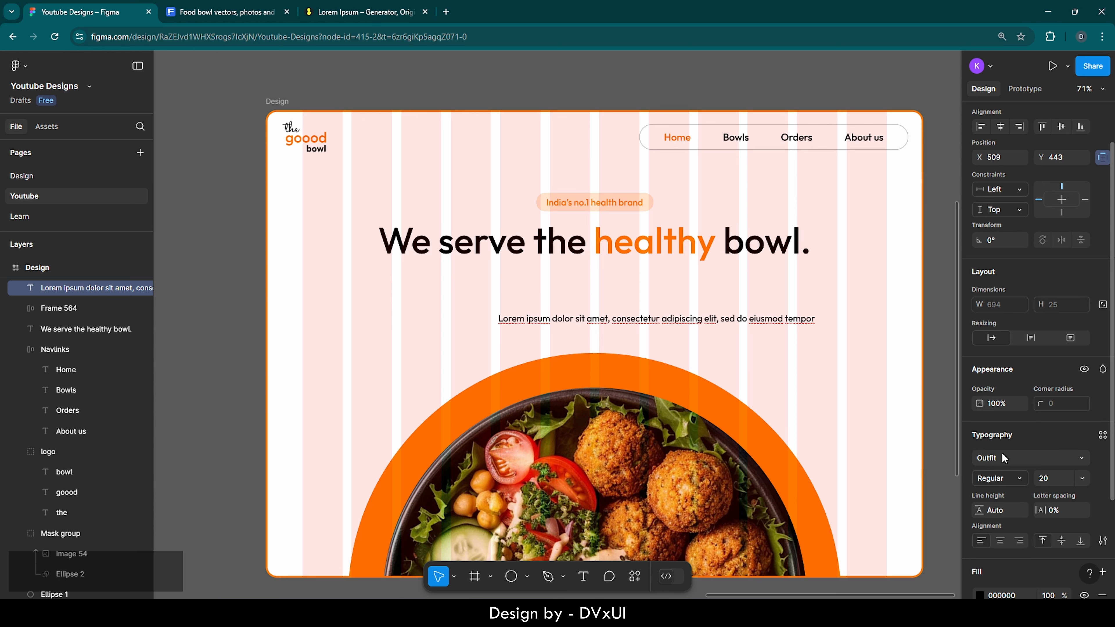
Step: Center the lorem ipsum text horizontally in the Design frame and move it up to Y 346, just under the headline
click(1000, 127)
key(shift+Up)
key(shift+Up)
key(shift+Up)
key(shift+Up)
key(shift+Up)
key(shift+Up)
key(shift+Up)
key(shift+Up)
key(shift+Up)
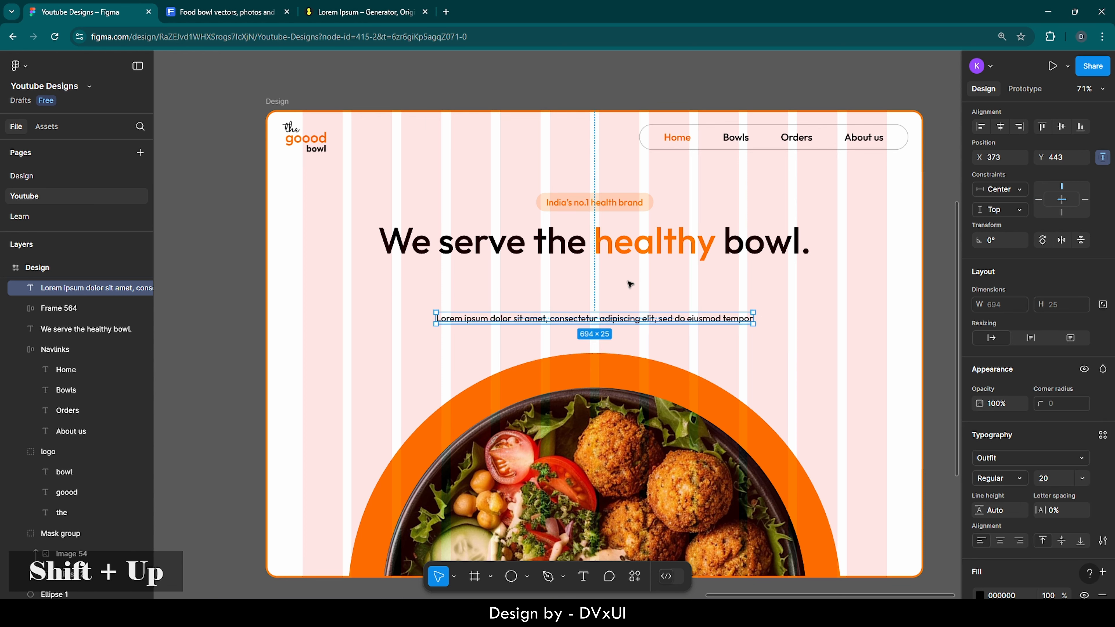
key(shift+Up)
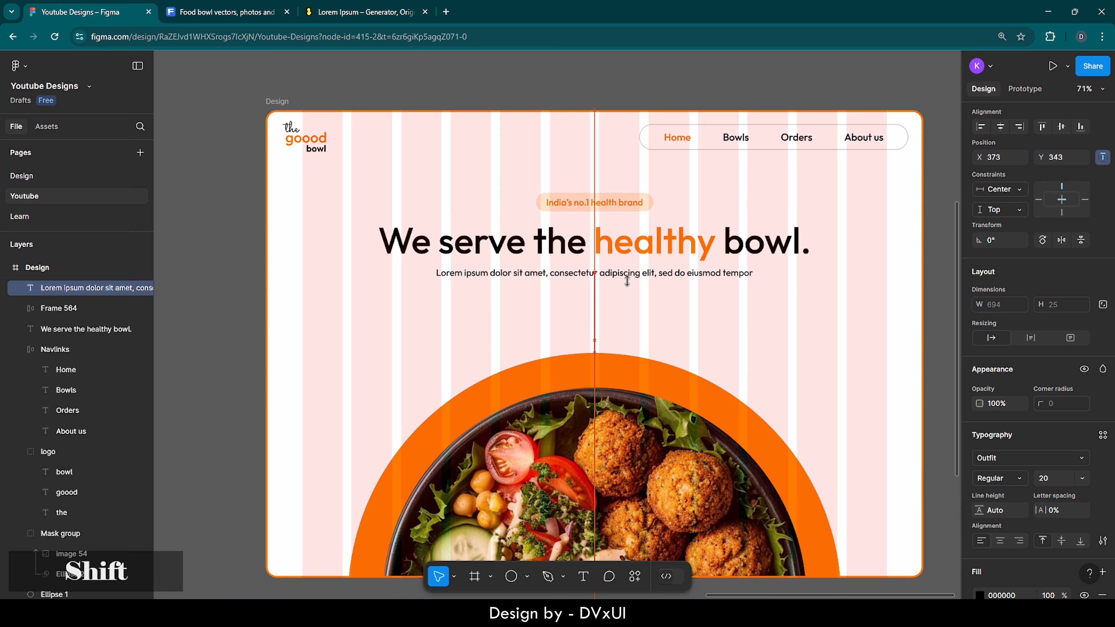
key(Down)
key(Down)
key(Down)
key(Down)
key(Up)
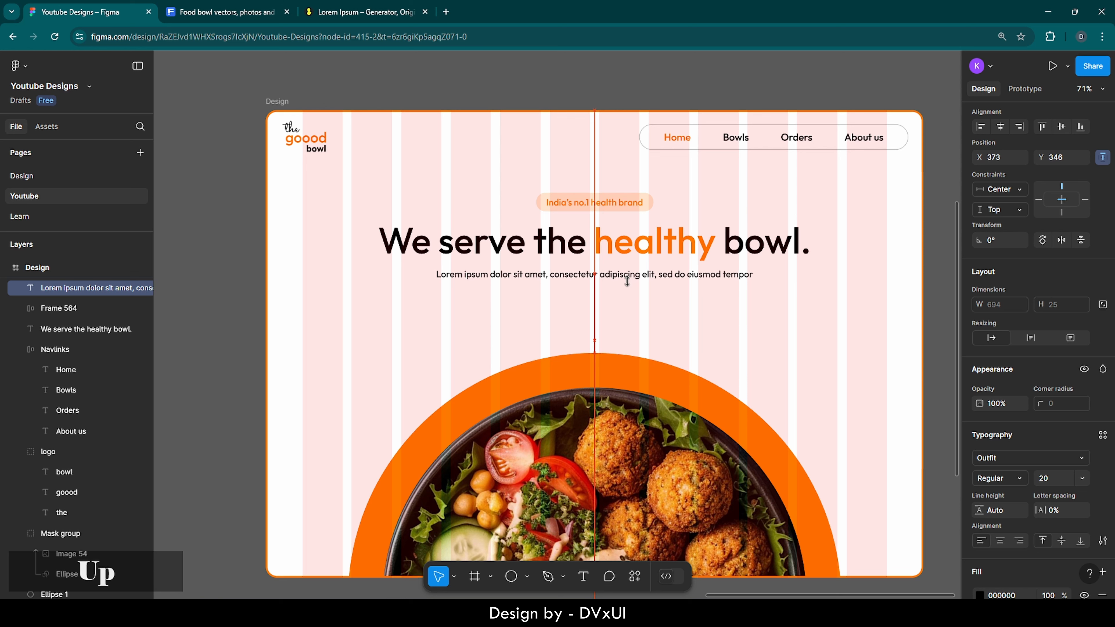
key(Down)
key(Up)
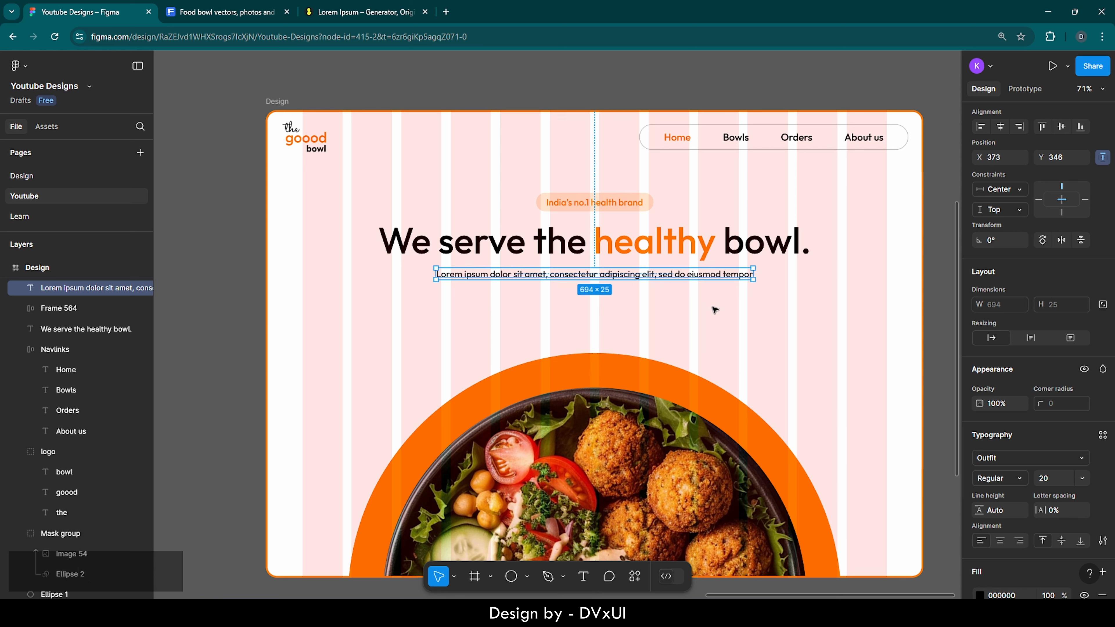
click(738, 311)
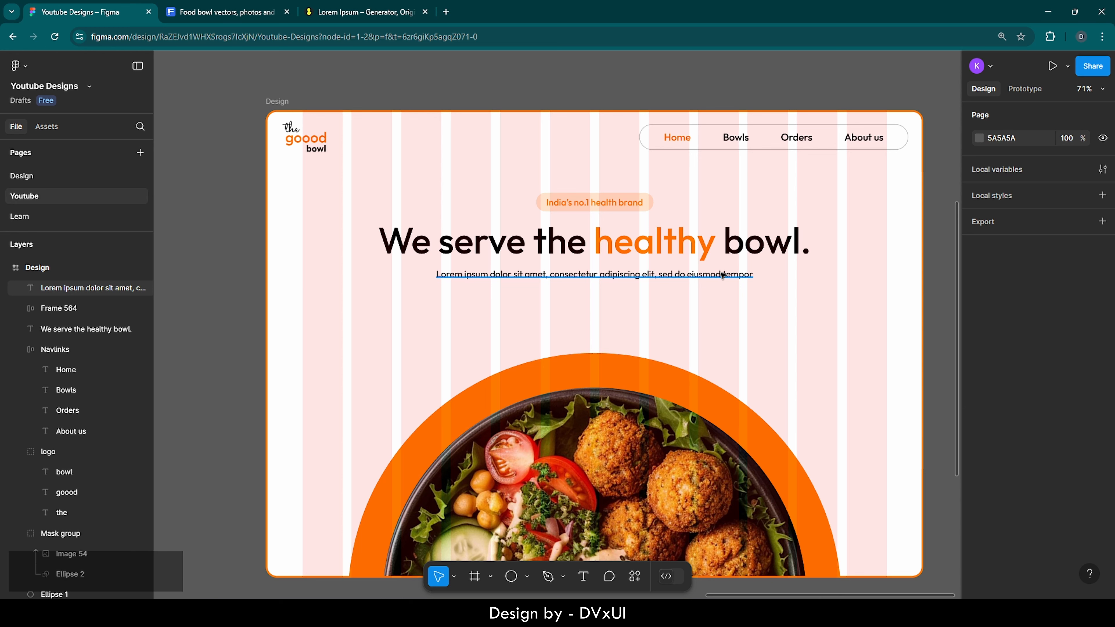
Step: Reduce the lorem ipsum text's black fill to 70% opacity
click(722, 275)
scroll(993, 472, down, 2)
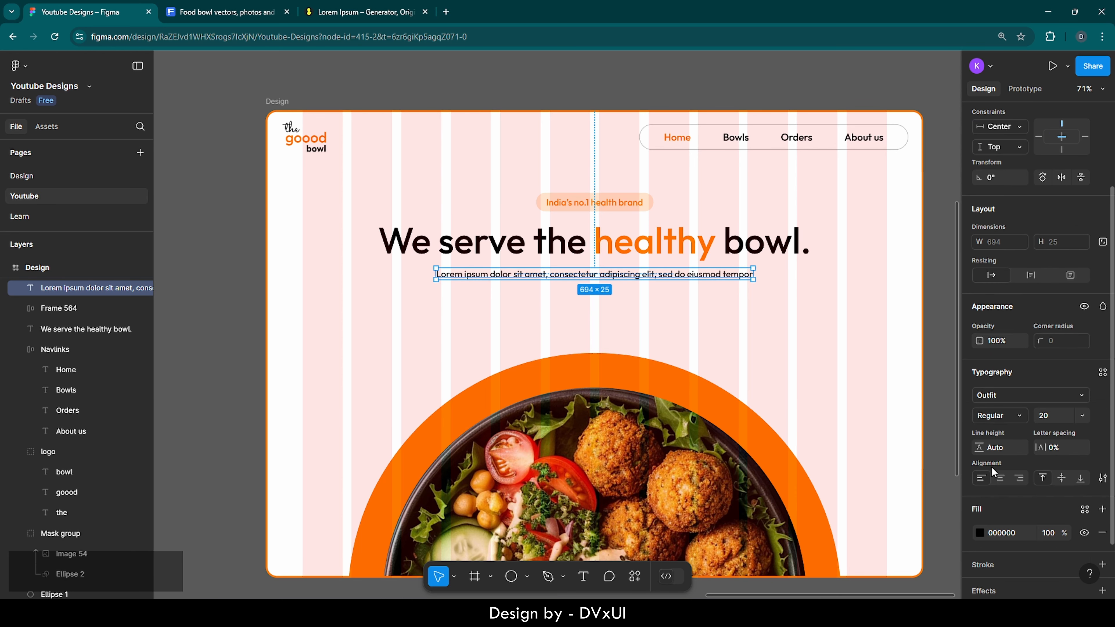
scroll(994, 473, down, 3)
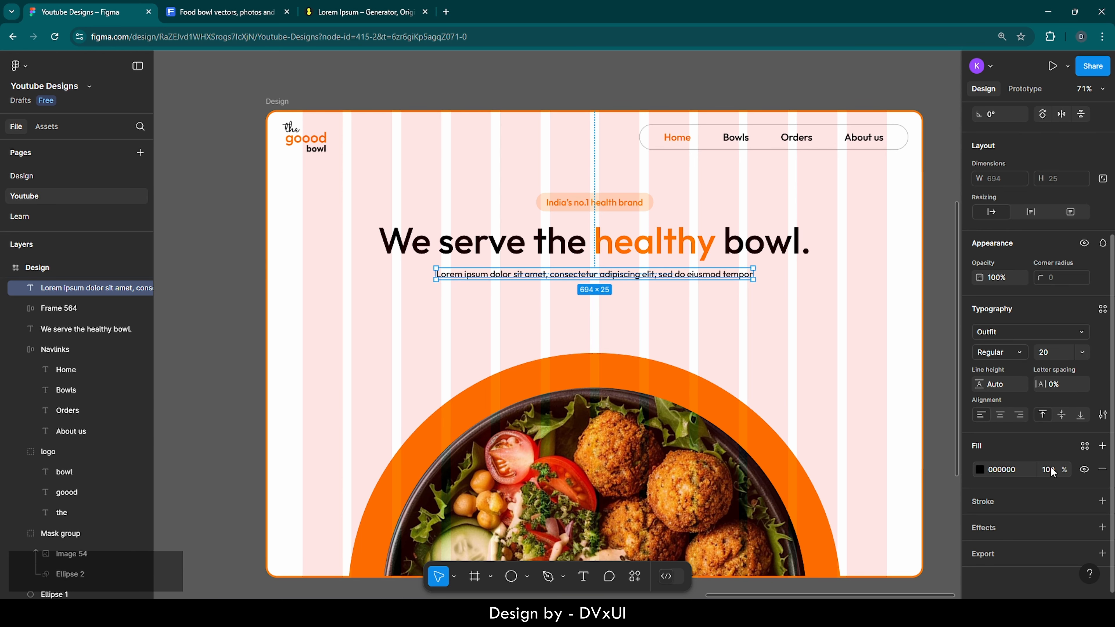
click(1051, 471)
text(70)
key(Return)
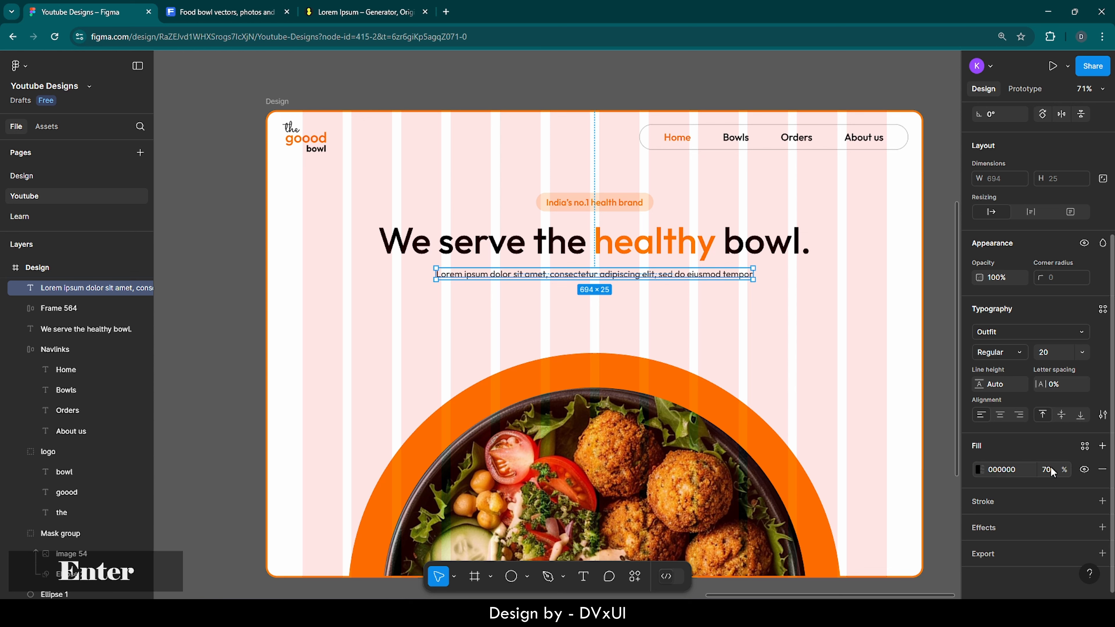
click(863, 354)
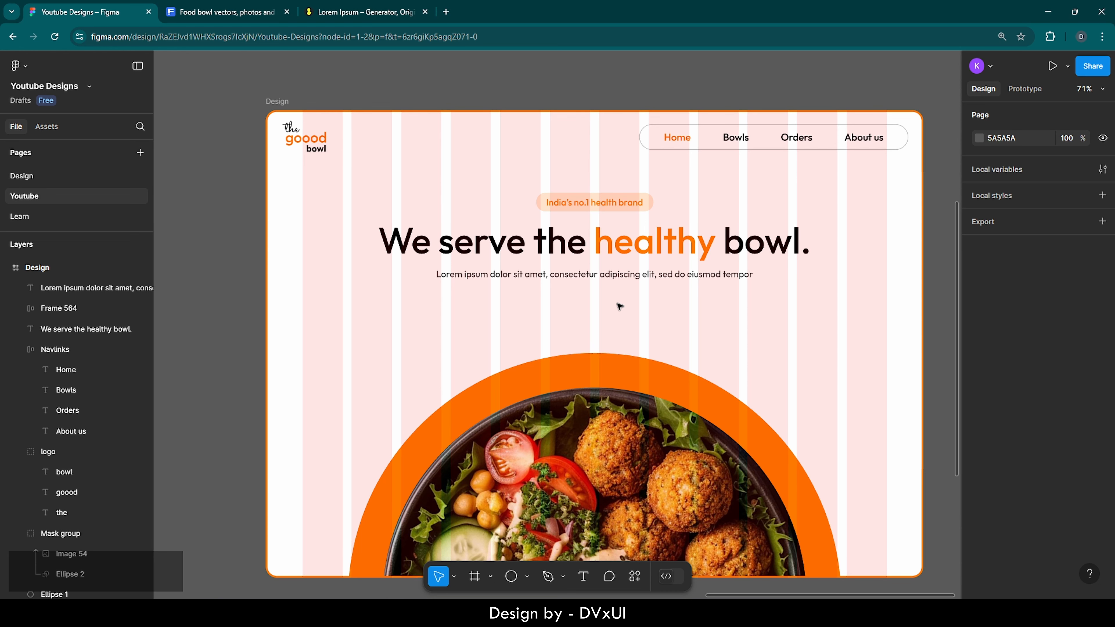
Step: Add an "Order Now" text between the lorem ipsum line and the orange circle
scroll(619, 306, right, 3)
scroll(619, 306, down, 1)
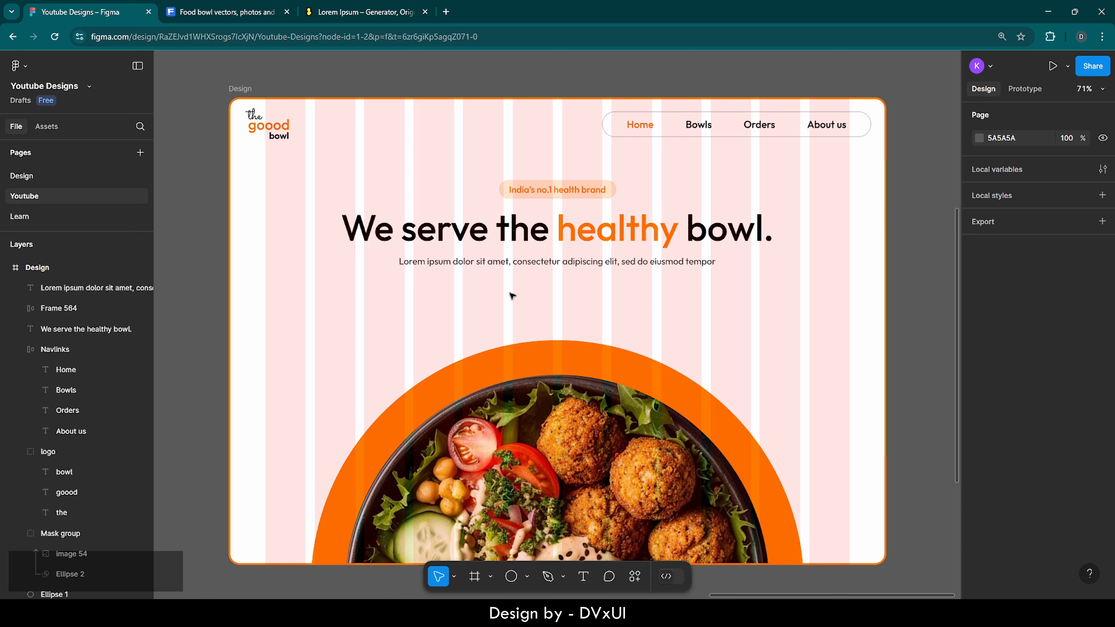
key(t)
click(509, 293)
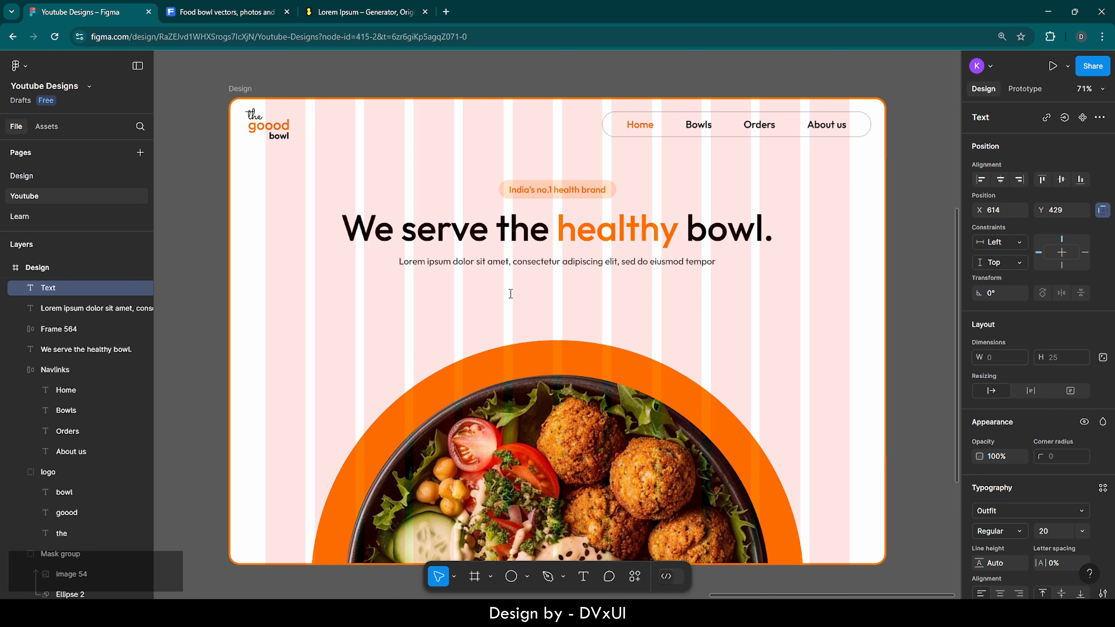
text(Order now)
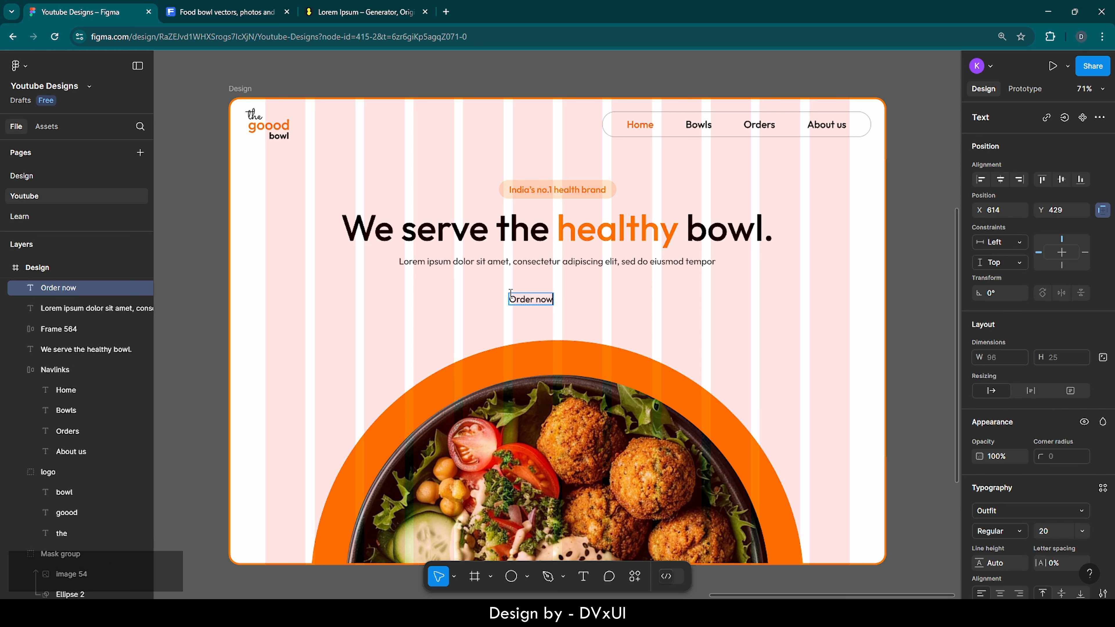
key(BackSpace)
key(BackSpace)
key(BackSpace)
key(BackSpace)
text(Now)
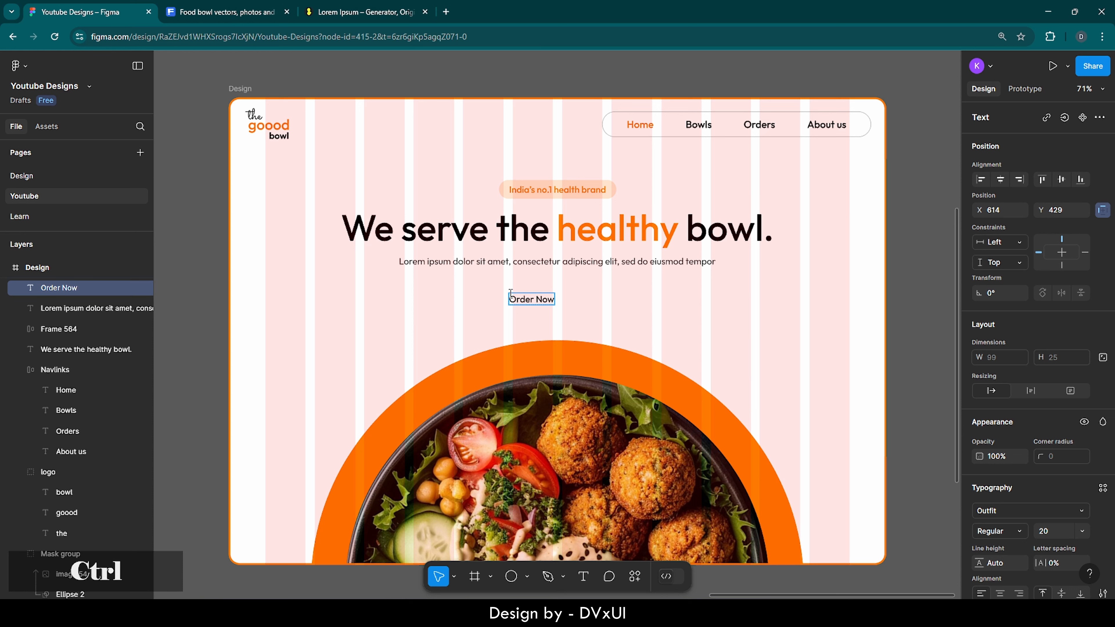
Step: Set the whole "Order Now" text to Medium weight
key(ctrl+a)
scroll(1014, 525, down, 1)
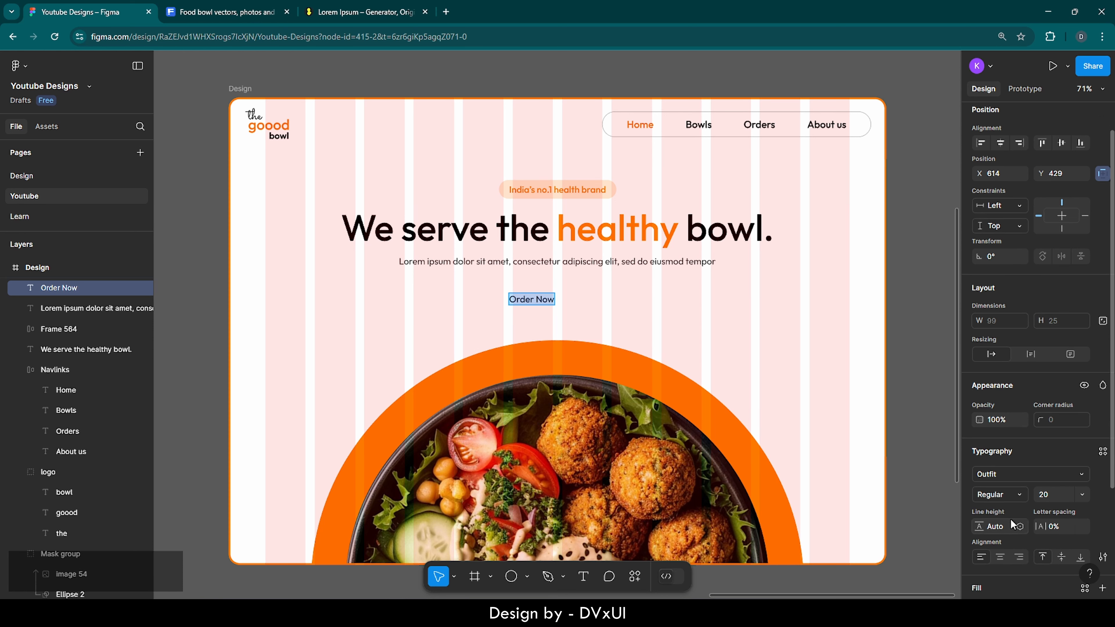
click(1008, 497)
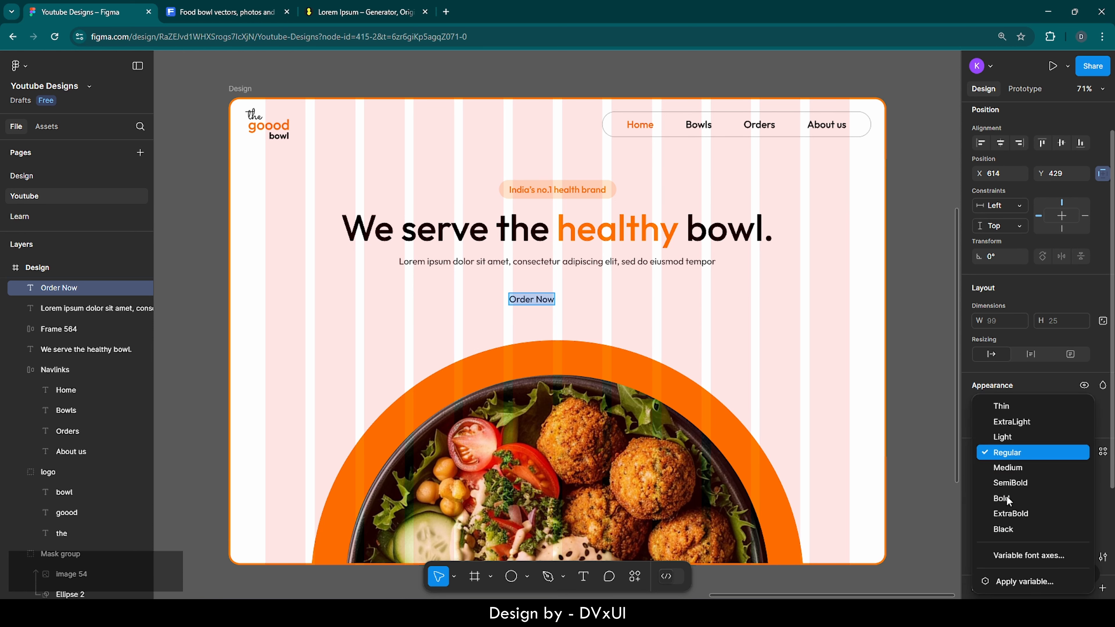
click(1008, 457)
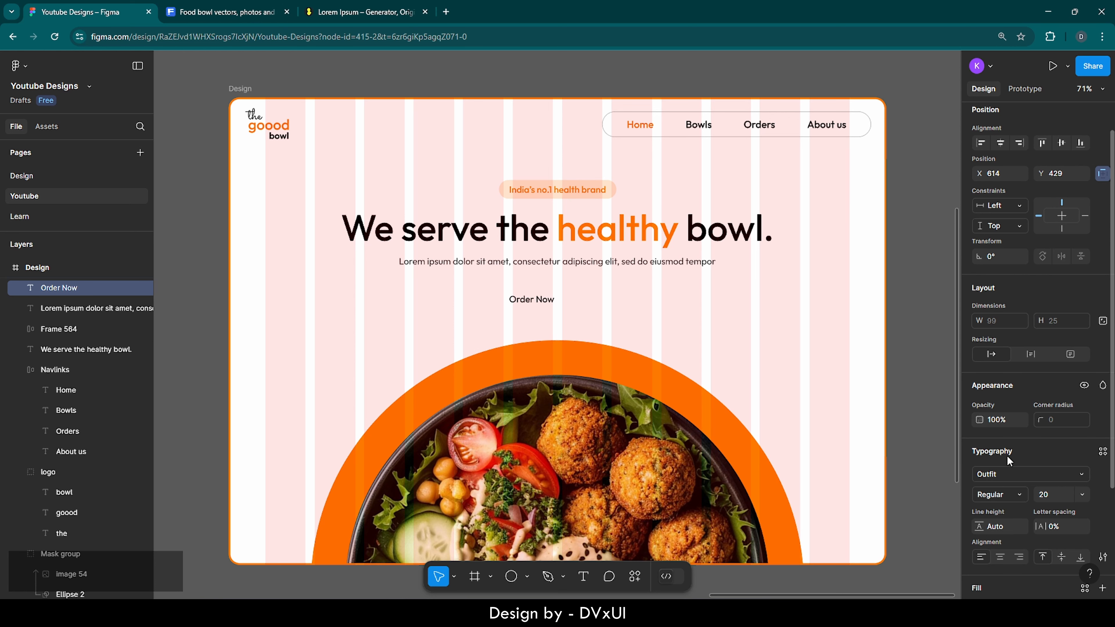
click(1011, 495)
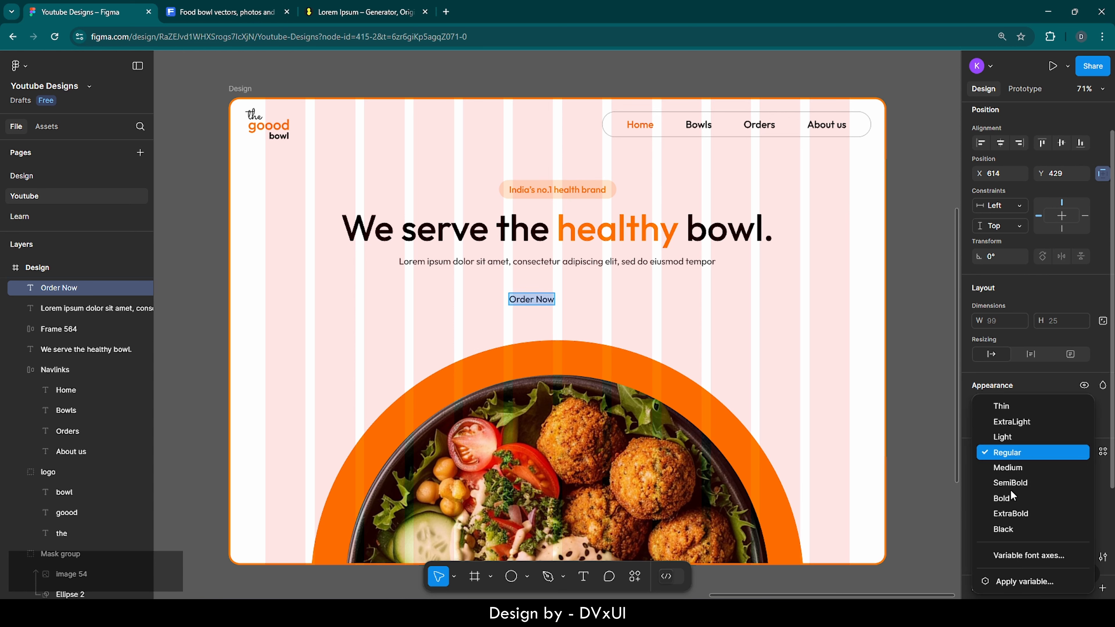
click(1009, 468)
click(1046, 496)
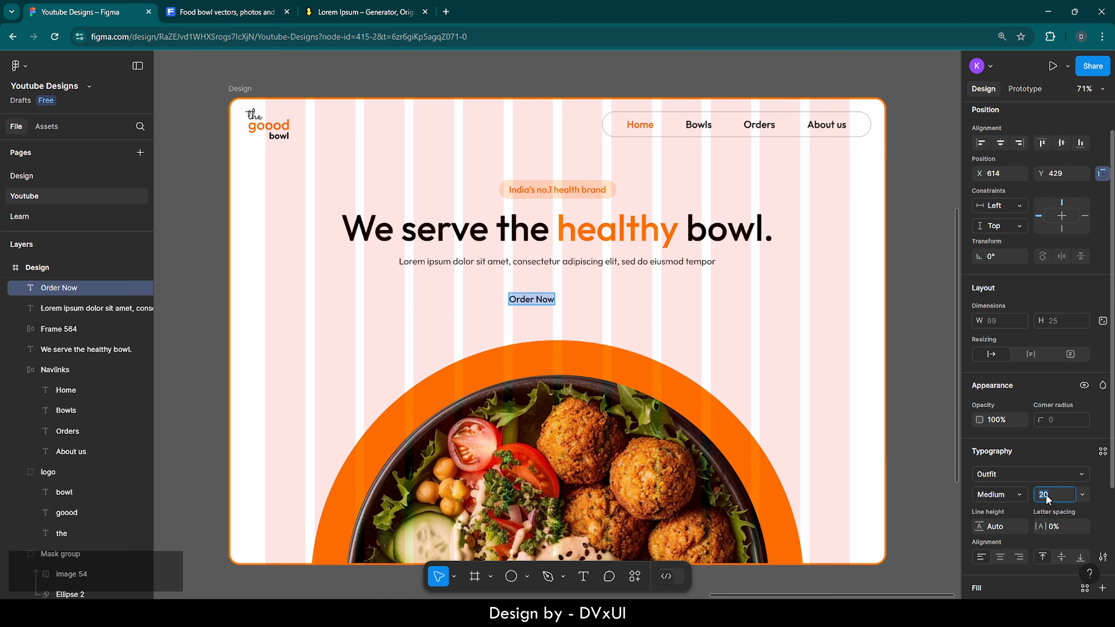
Step: Wrap the "Order Now" text in an auto layout frame and fill the frame with orange FF7900
click(533, 302)
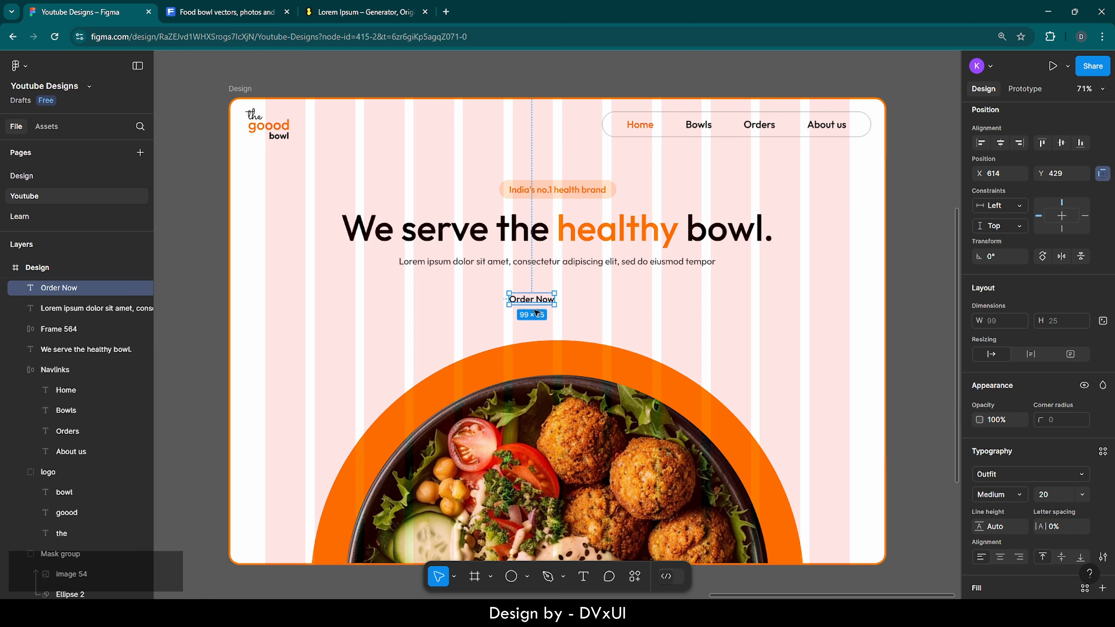
right_click(534, 304)
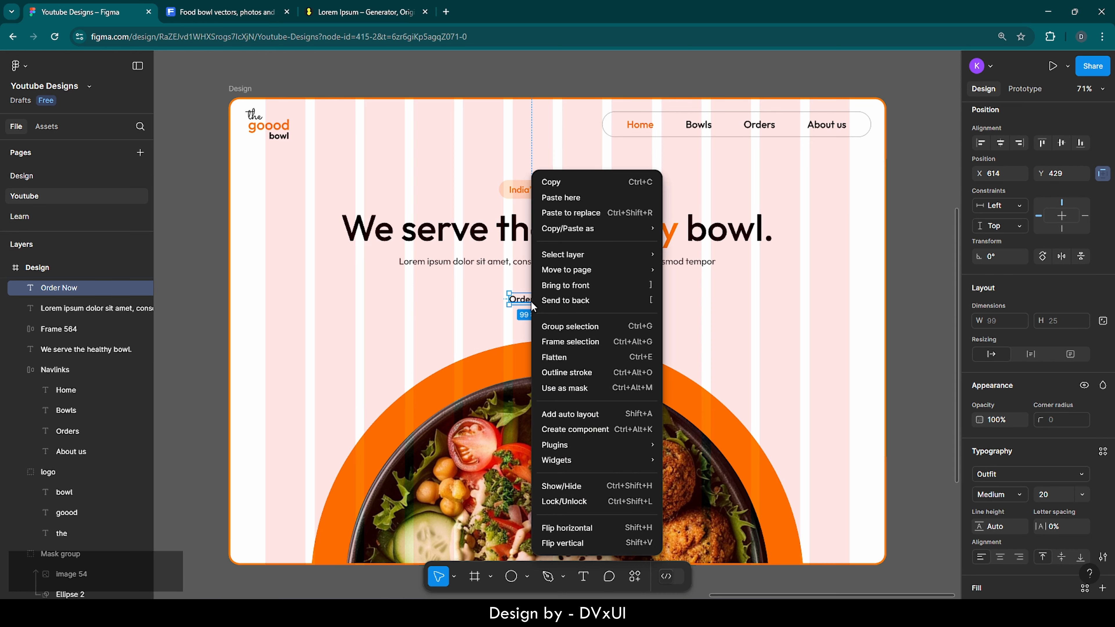
click(562, 415)
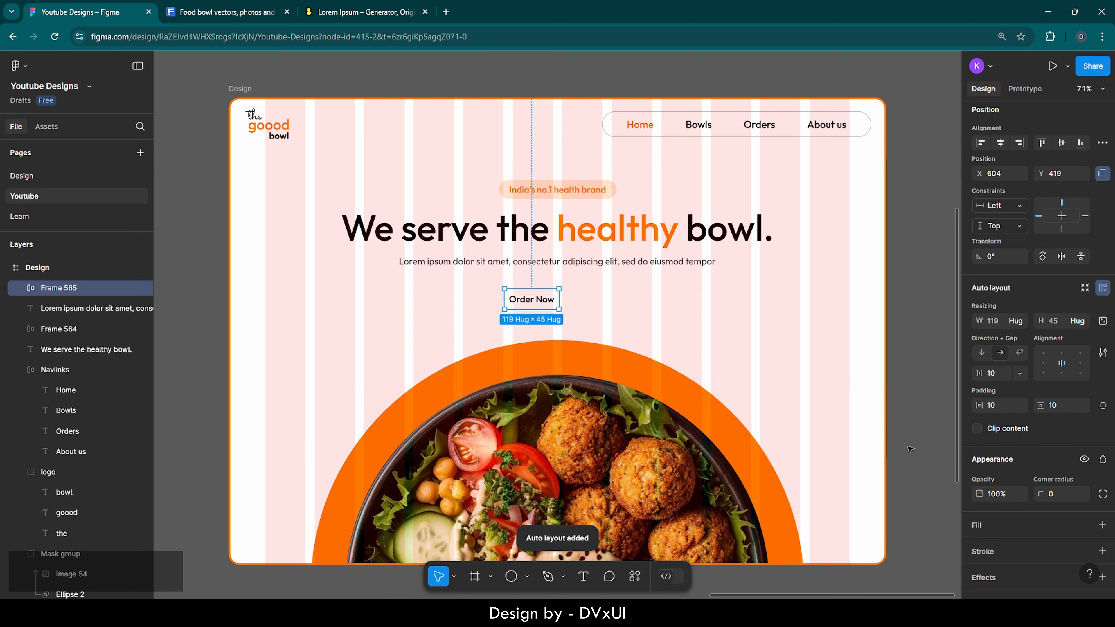
click(976, 524)
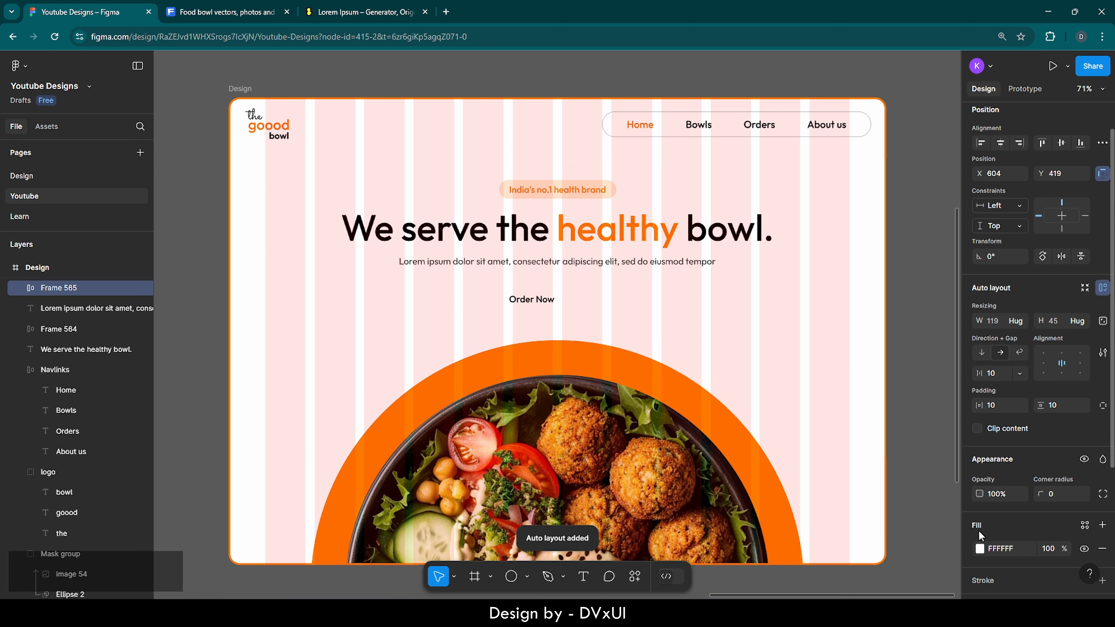
click(980, 550)
click(823, 536)
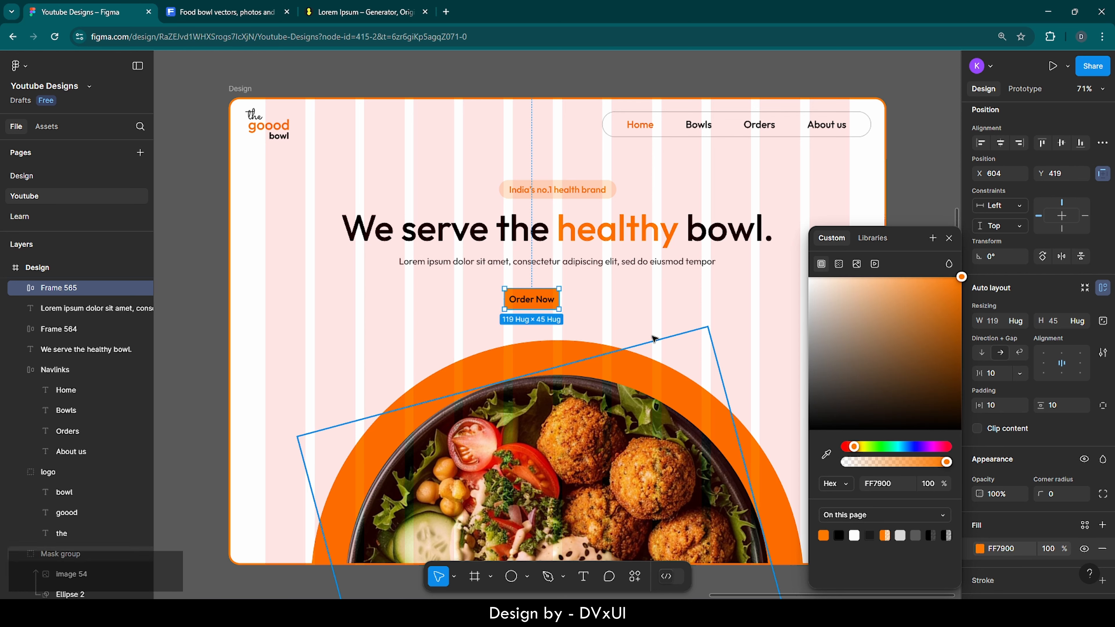
click(653, 331)
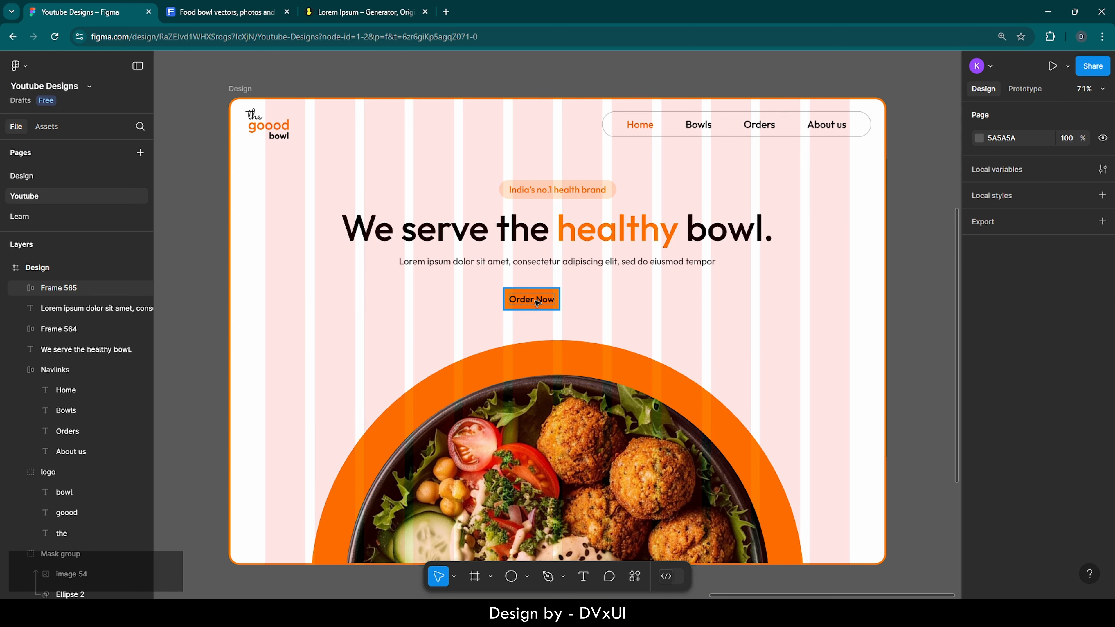
Step: Change the fill of the "Order Now" text inside the button to white
double_click(537, 303)
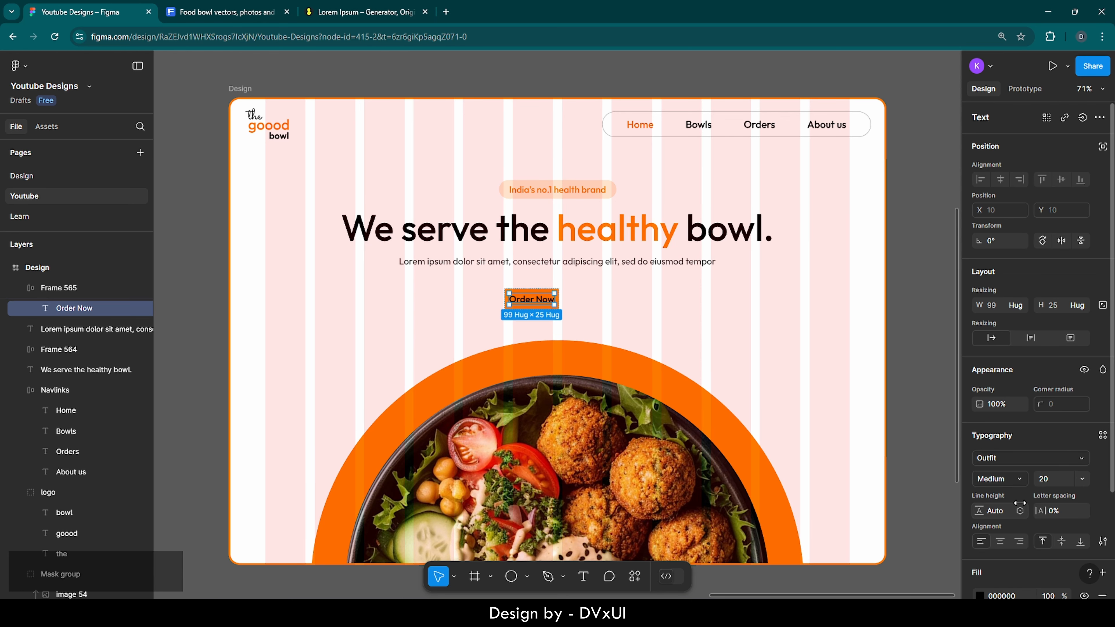
scroll(1021, 507, down, 2)
click(1020, 507)
key(BackSpace)
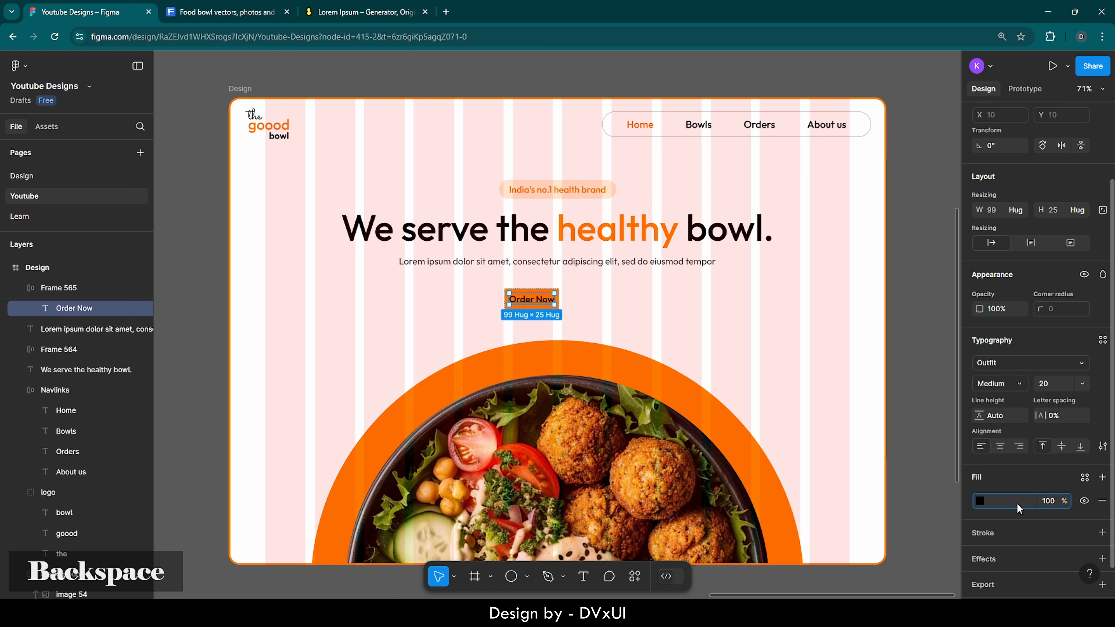
text(white)
key(Return)
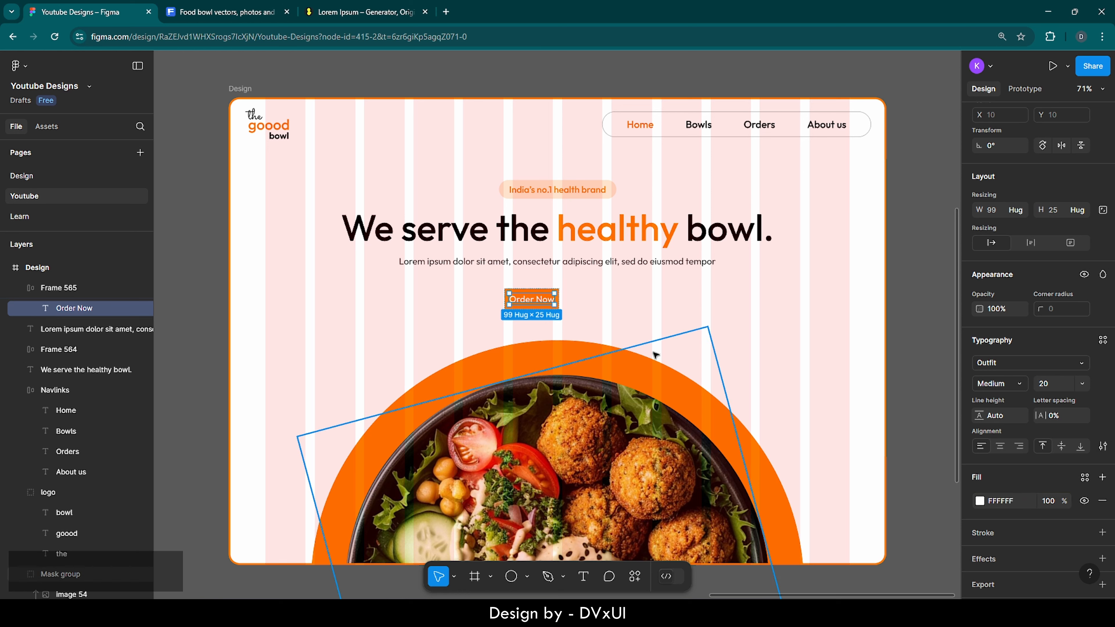
click(637, 309)
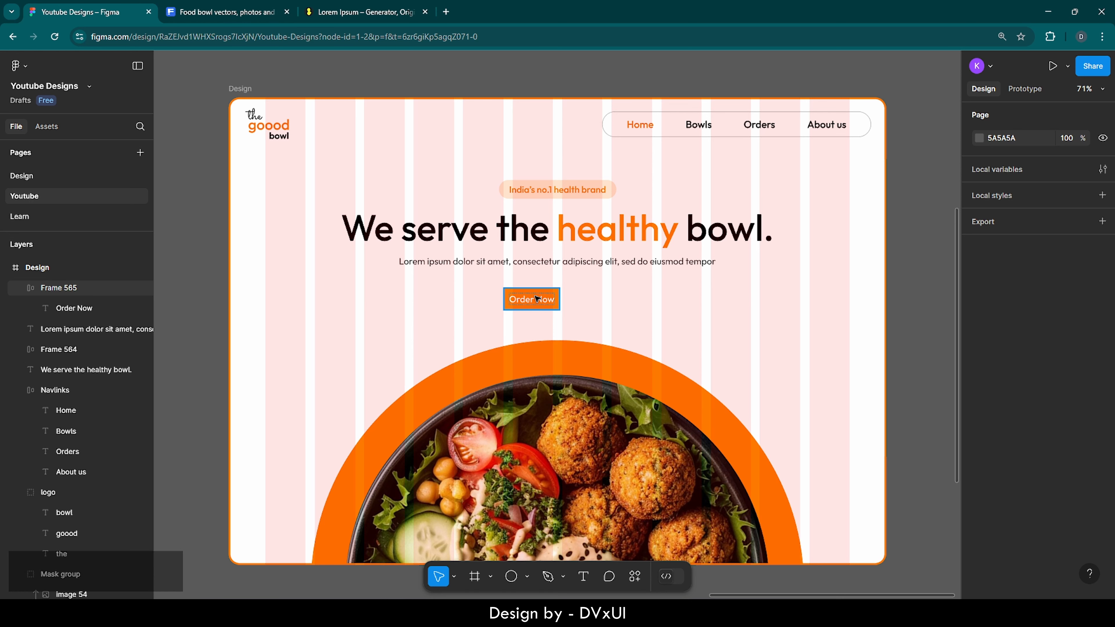
Step: Set the "Order Now" button's horizontal padding to 22 and vertical padding to 12
click(536, 299)
click(1001, 442)
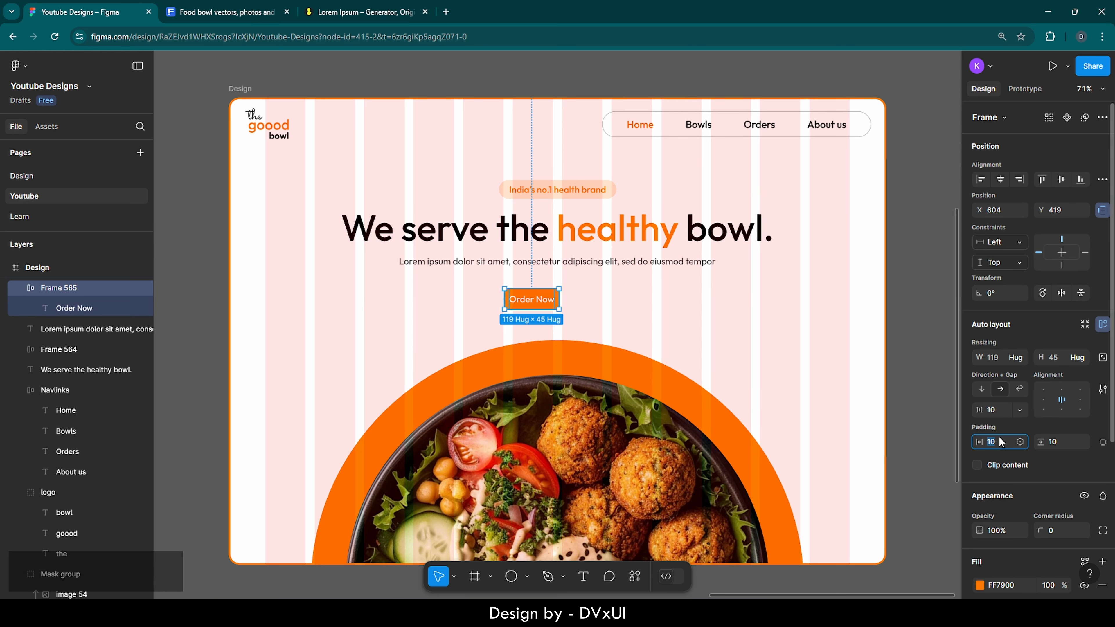
key(BackSpace)
text(22)
key(Return)
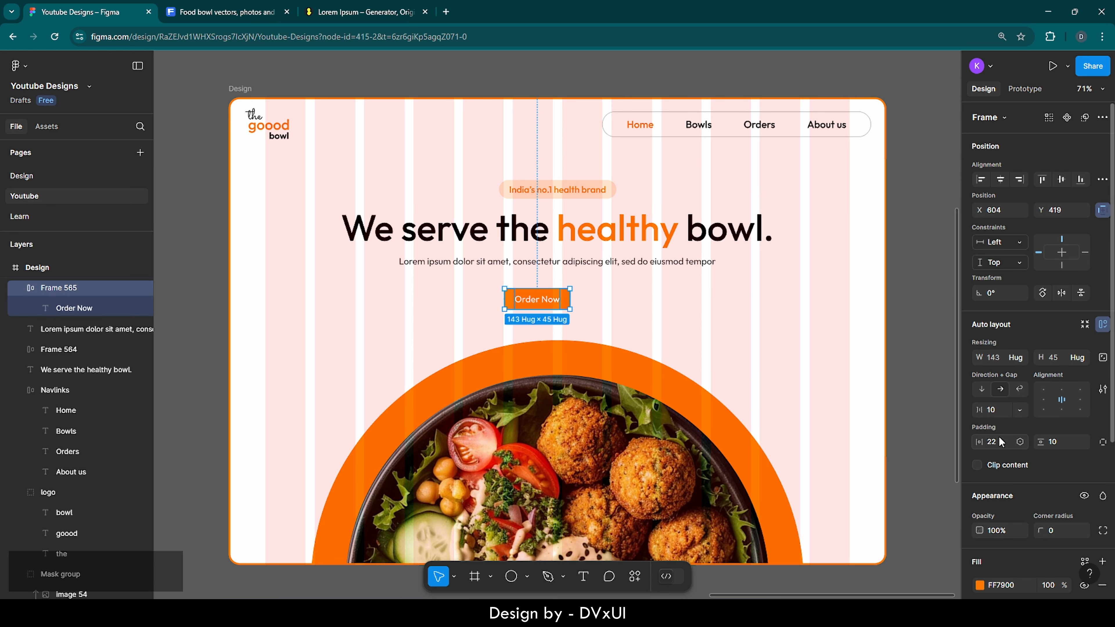
click(1058, 444)
text(12)
key(Return)
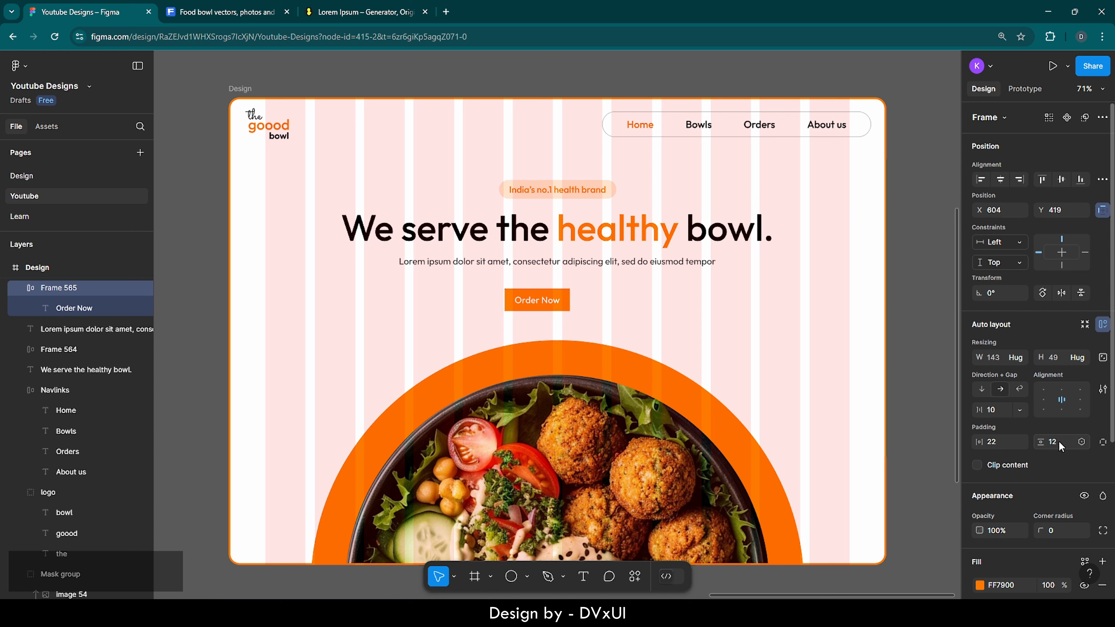
Step: Round the "Order Now" button with a corner radius of 30
click(1058, 532)
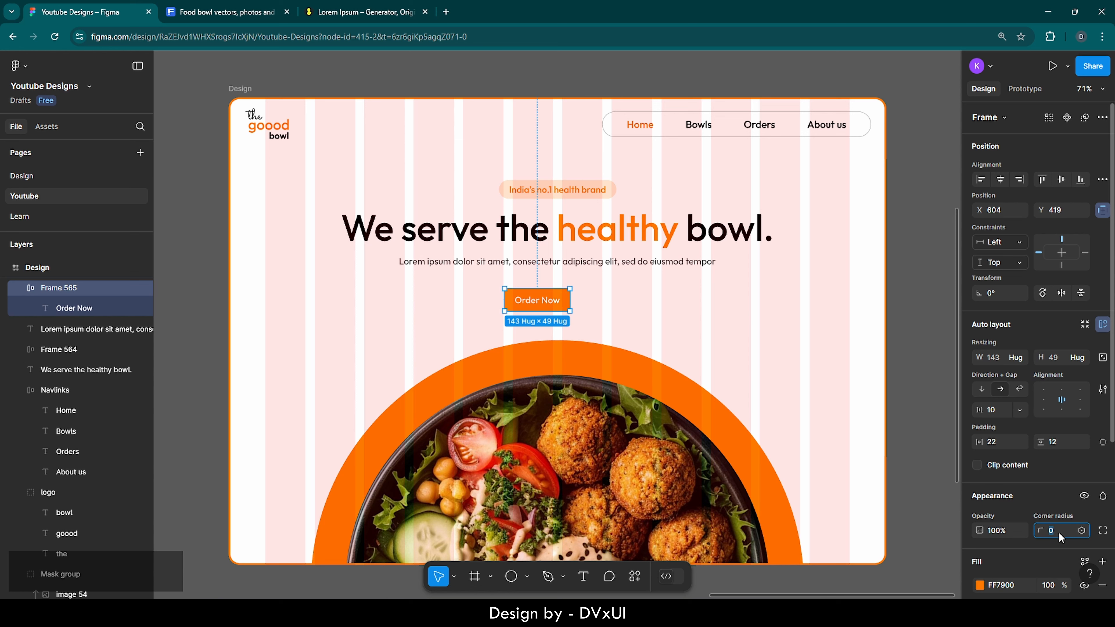
key(shift+Up)
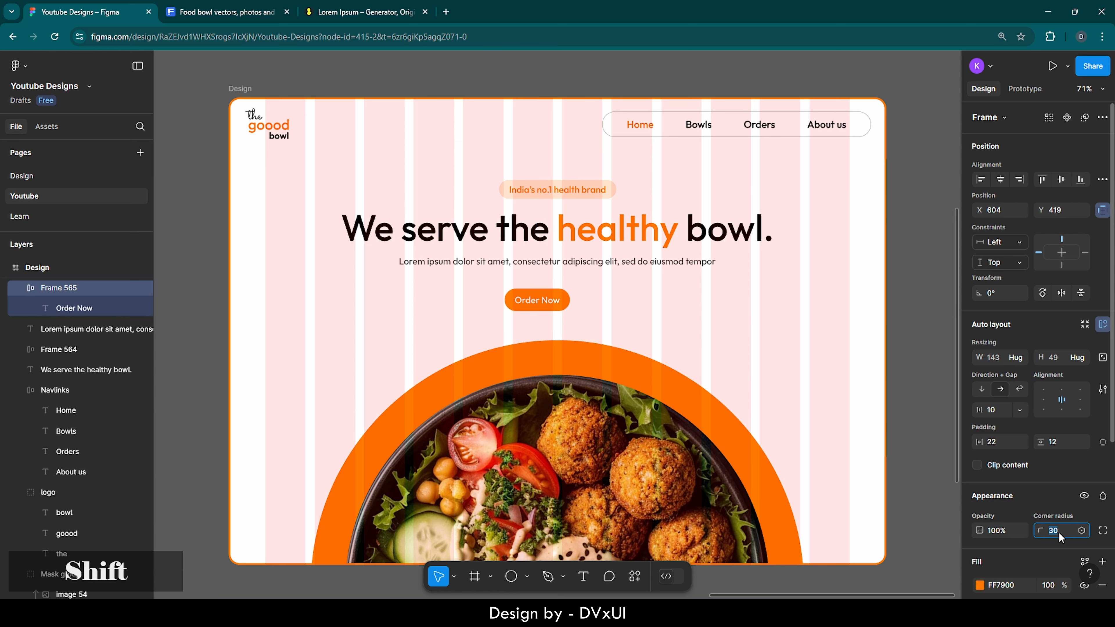
click(685, 322)
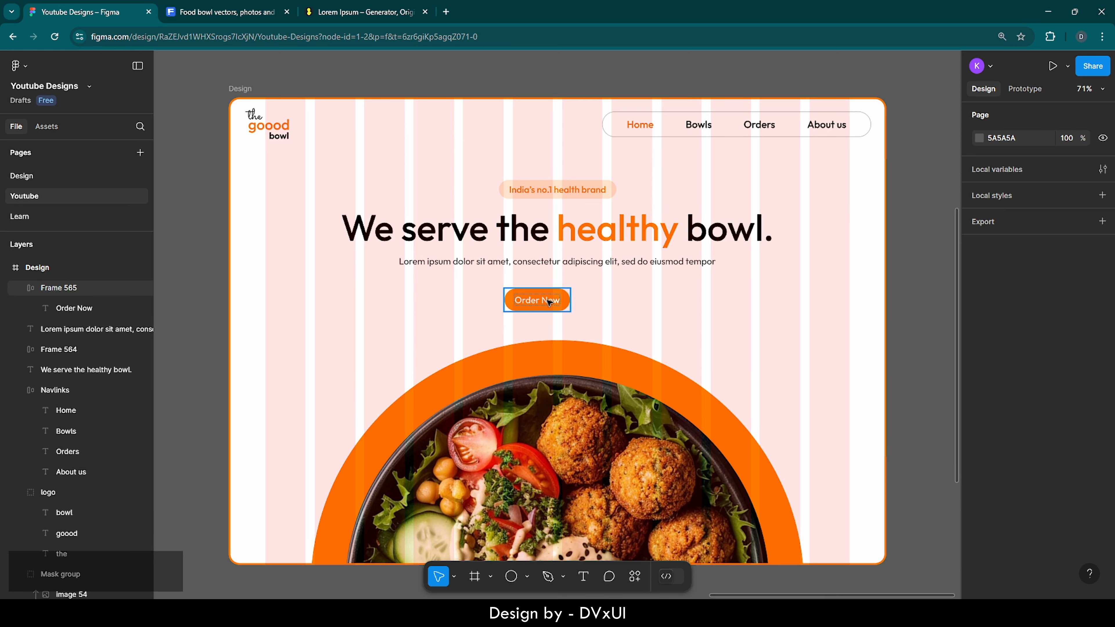
Step: Move the "Order Now" button up beneath the lorem ipsum line and place a copy to its right at X 684, Y 394
drag(549, 301, 586, 289)
key(ctrl+v)
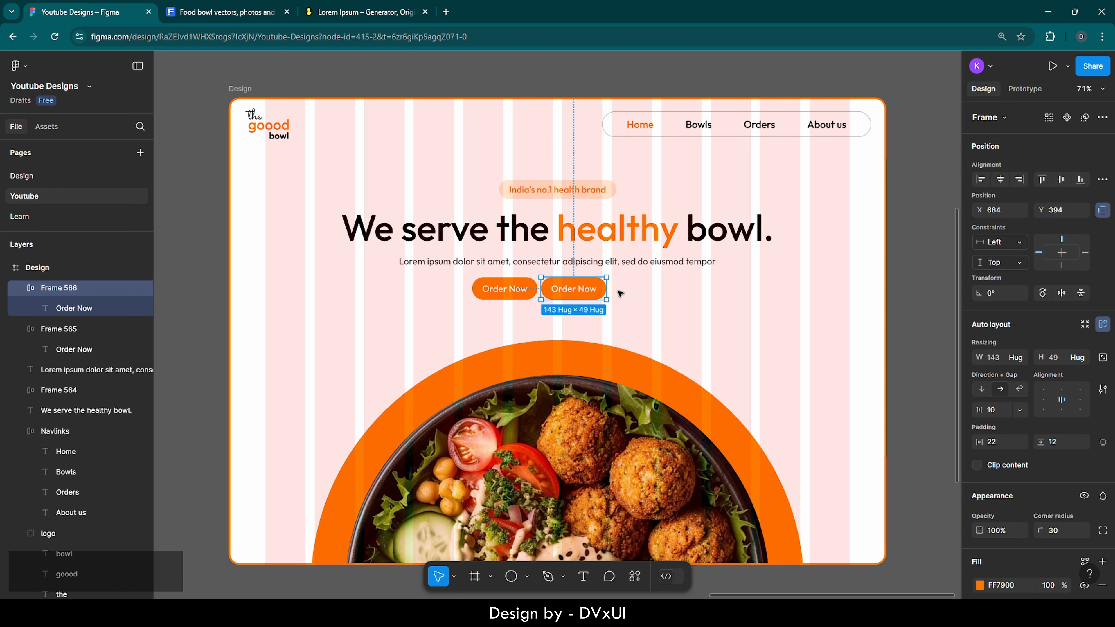
Step: Remove the fill of the copied button and give it an inside stroke of weight 1 in orange FF7900
ctrl+scroll(522, 310, up, 5)
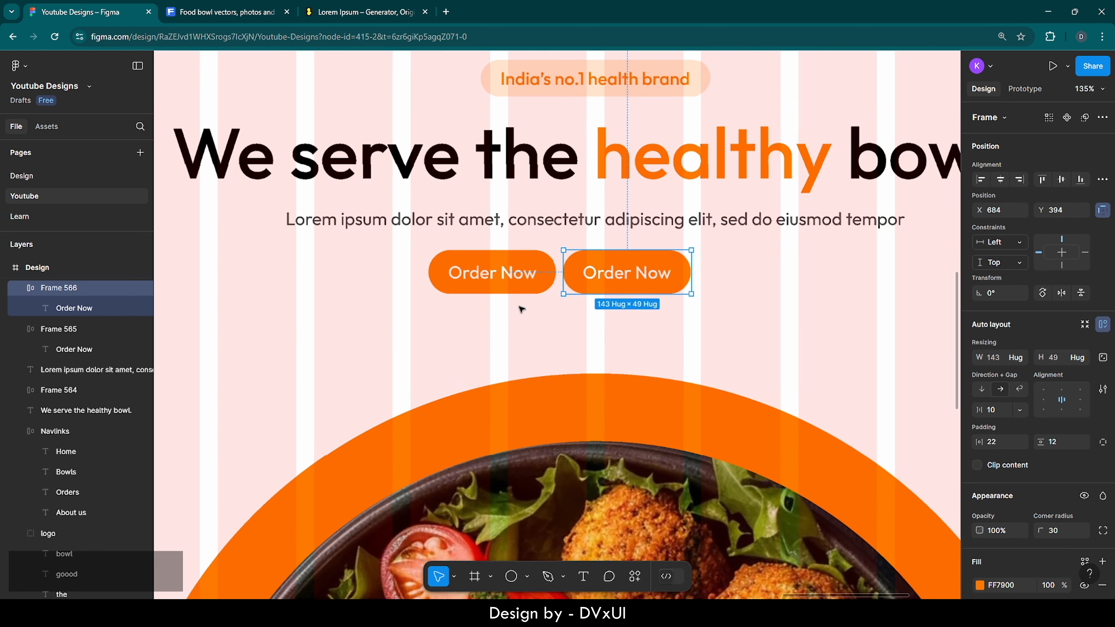
scroll(1016, 497, down, 3)
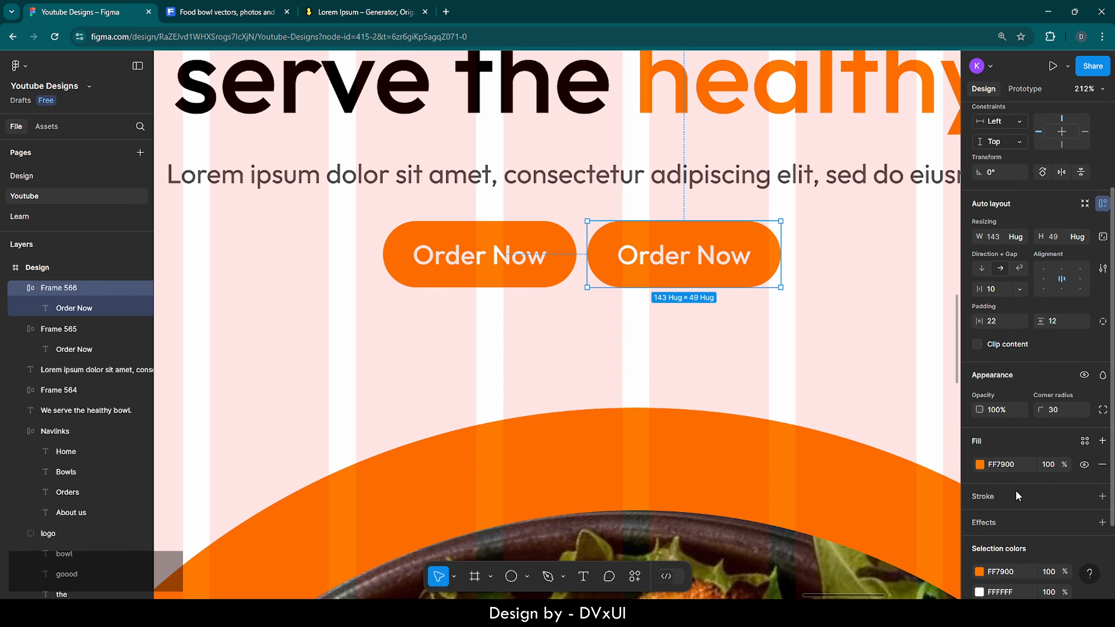
click(1101, 464)
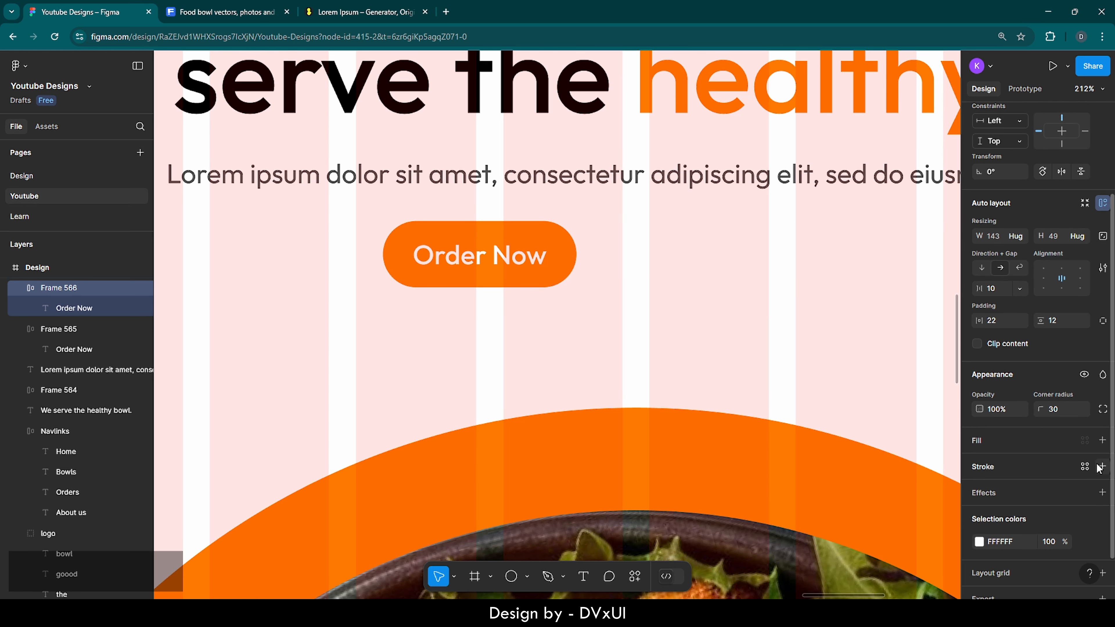
click(984, 467)
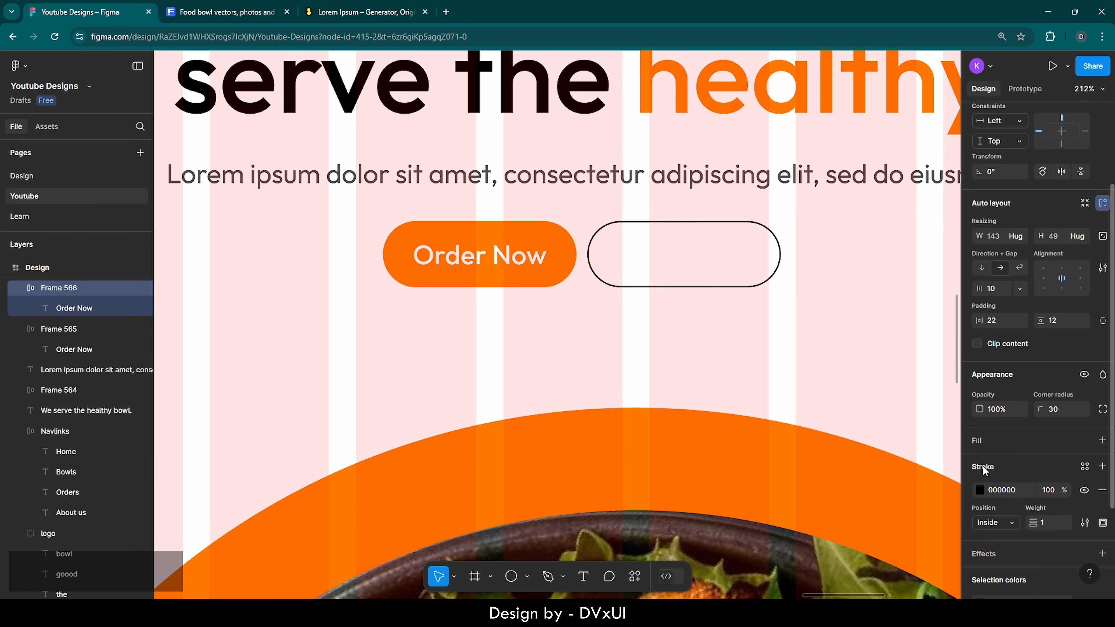
click(980, 490)
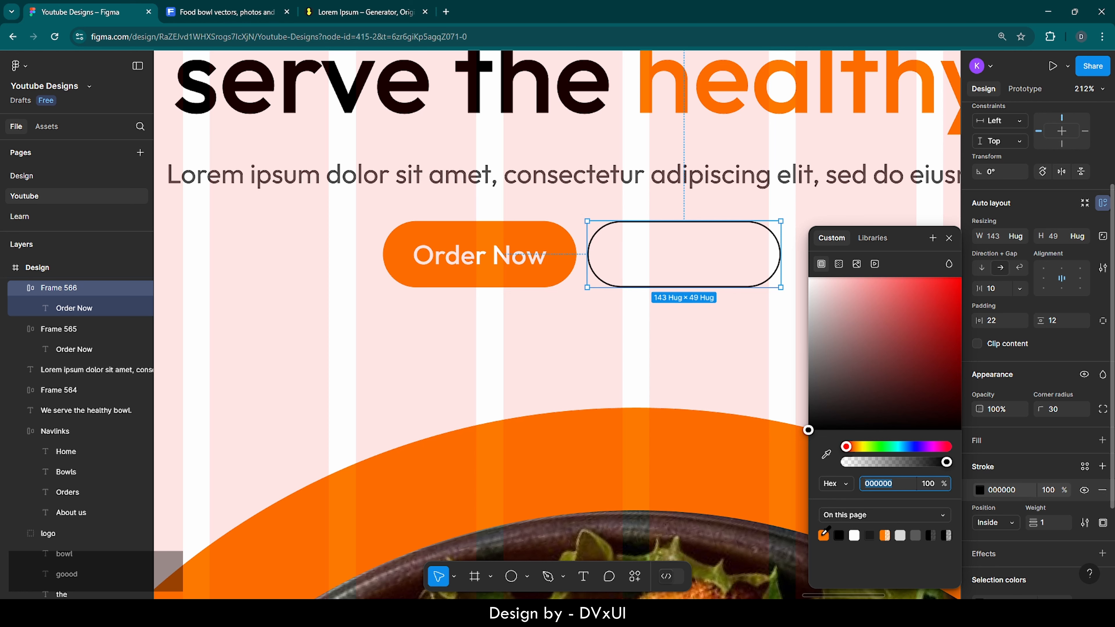
click(824, 534)
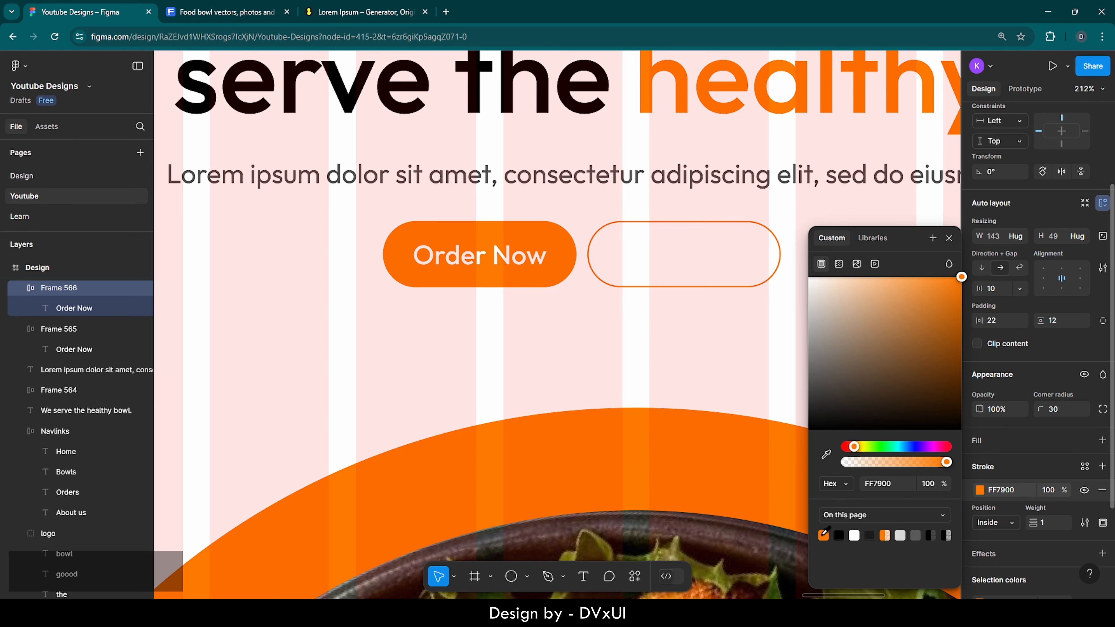
Step: Change the text fill in the outlined button to orange FF7900
click(690, 266)
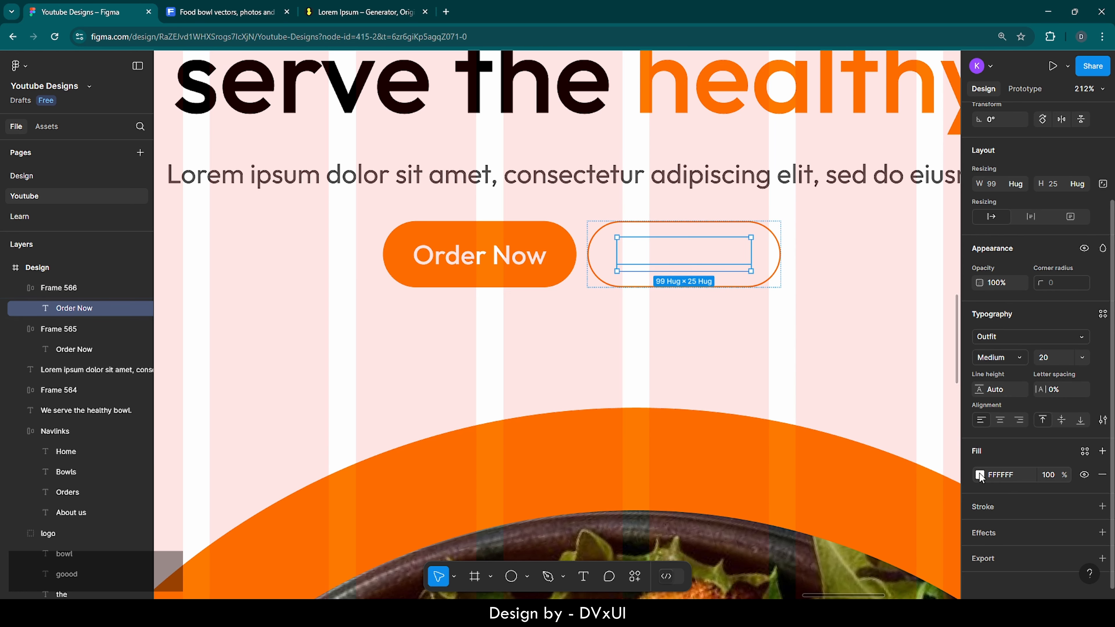
click(979, 475)
click(824, 534)
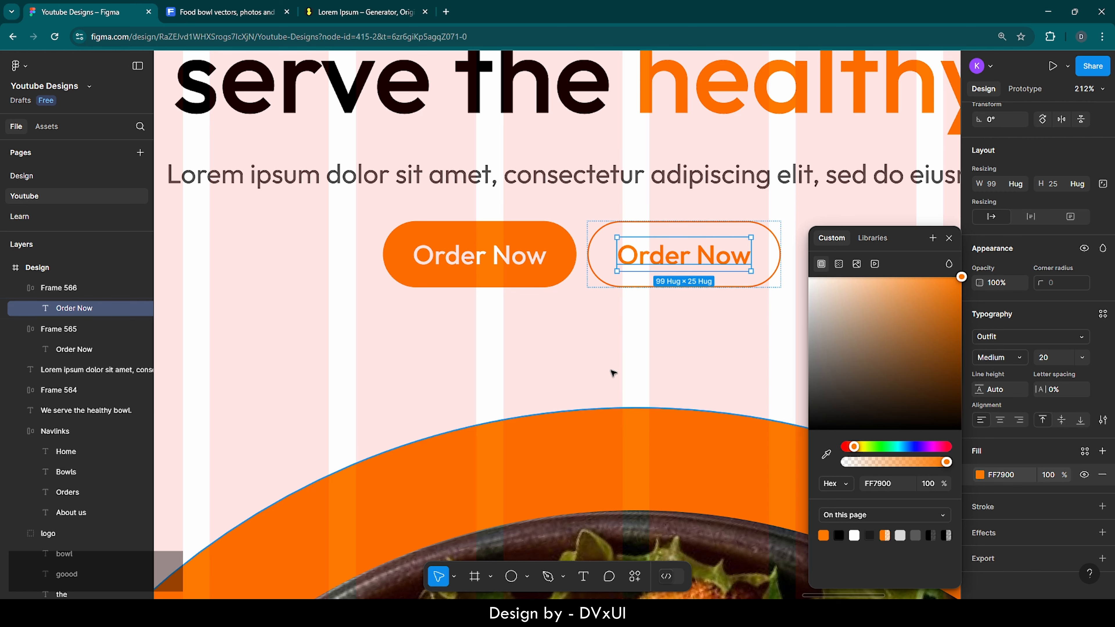
click(578, 343)
Step: Replace the outlined button's label with "See Menu"
double_click(689, 260)
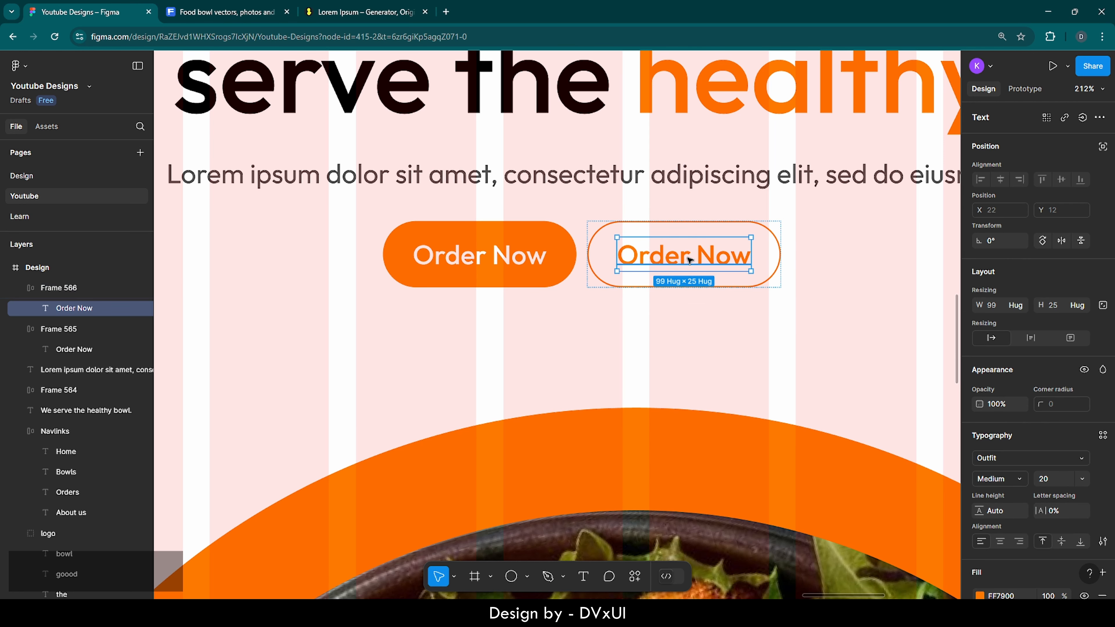
double_click(676, 258)
key(BackSpace)
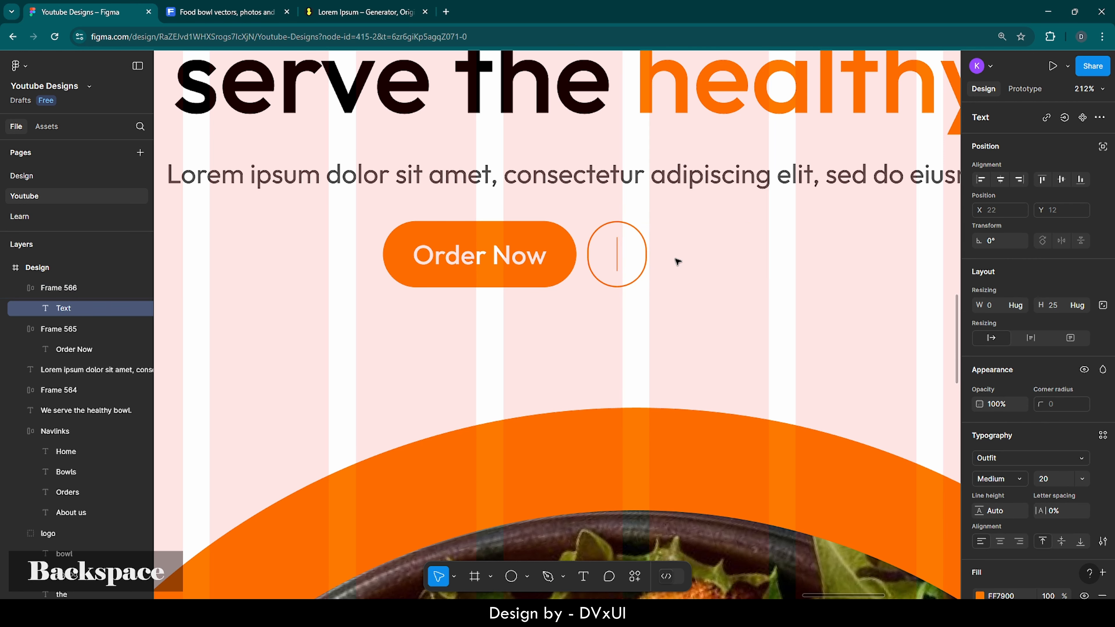
text(Se)
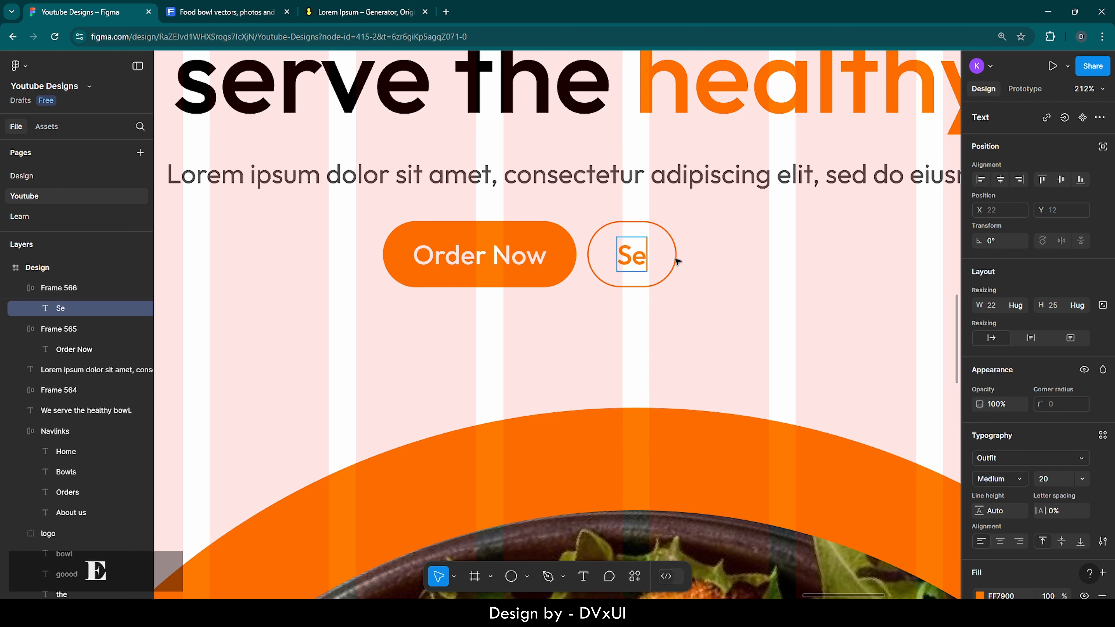
text(e Menu)
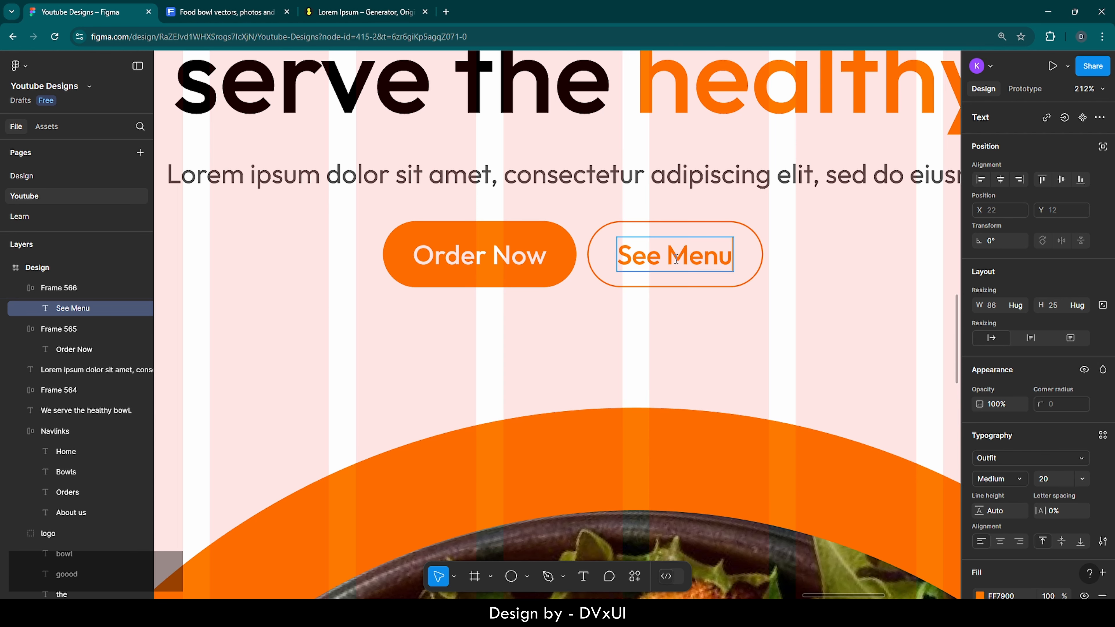
key(Escape)
click(543, 327)
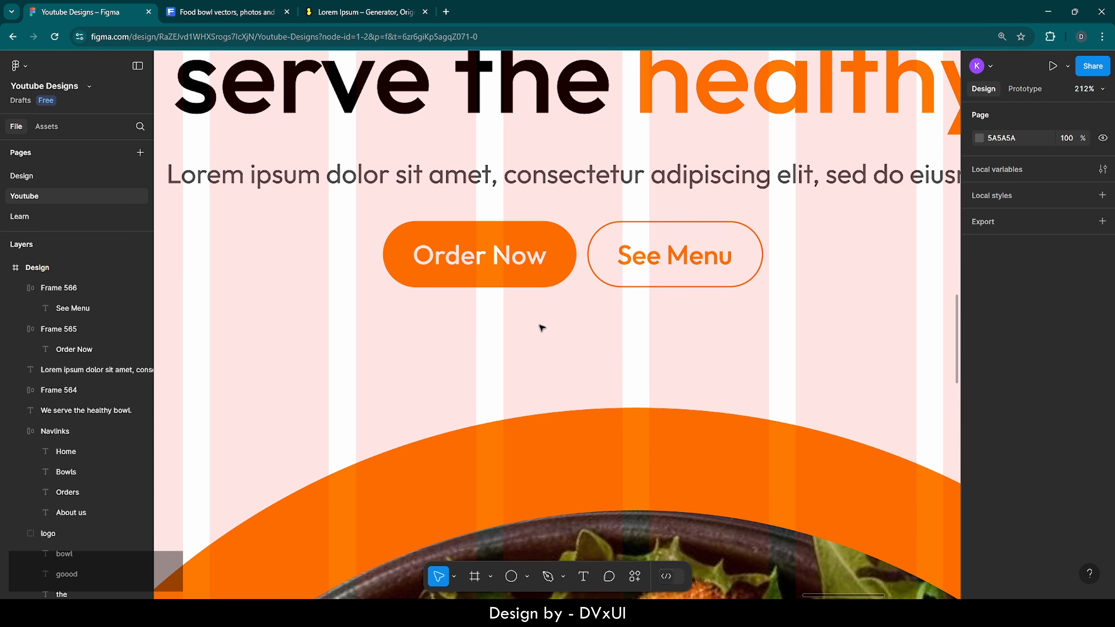
Step: Wrap the "Order Now" and "See Menu" buttons in one horizontal auto layout frame with a gap of 16
scroll(542, 329, down, 3)
scroll(543, 328, down, 3)
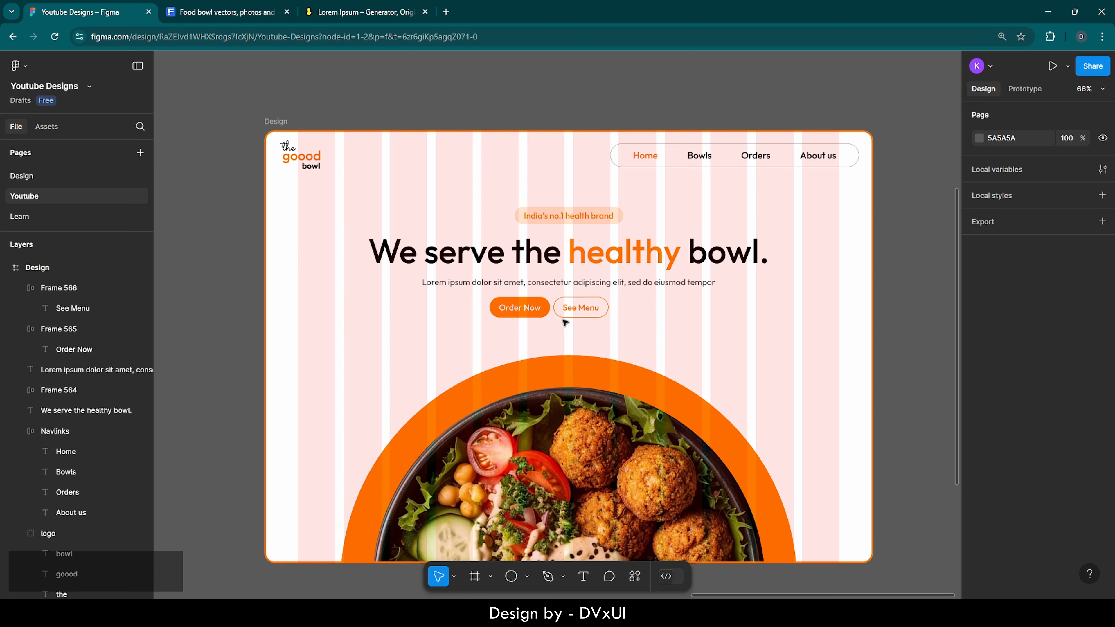
click(581, 314)
shift+click(535, 312)
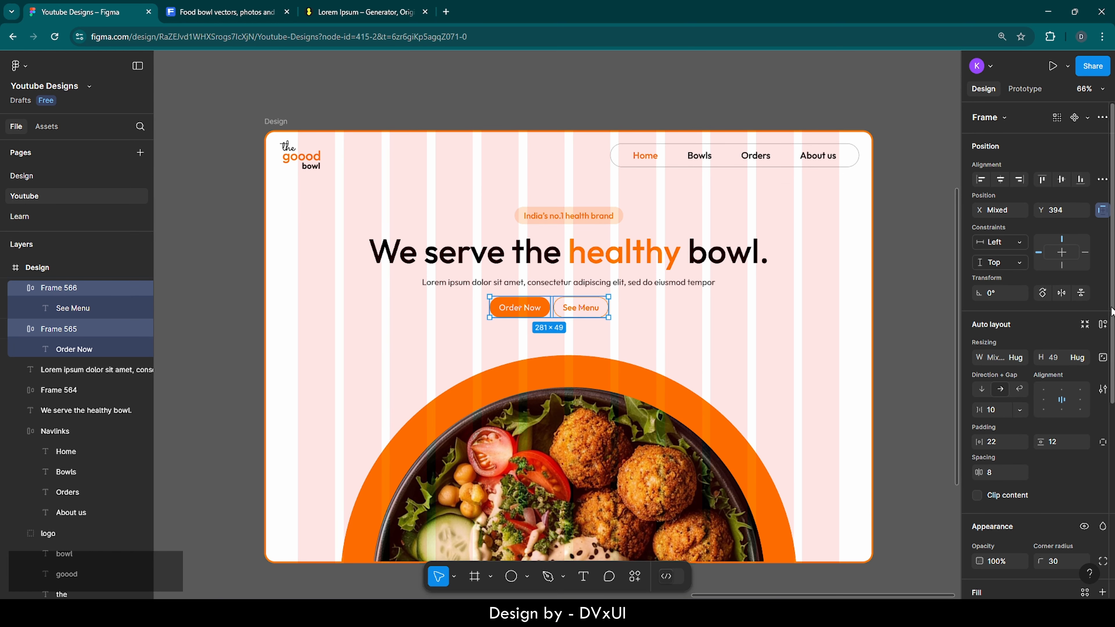
click(1104, 325)
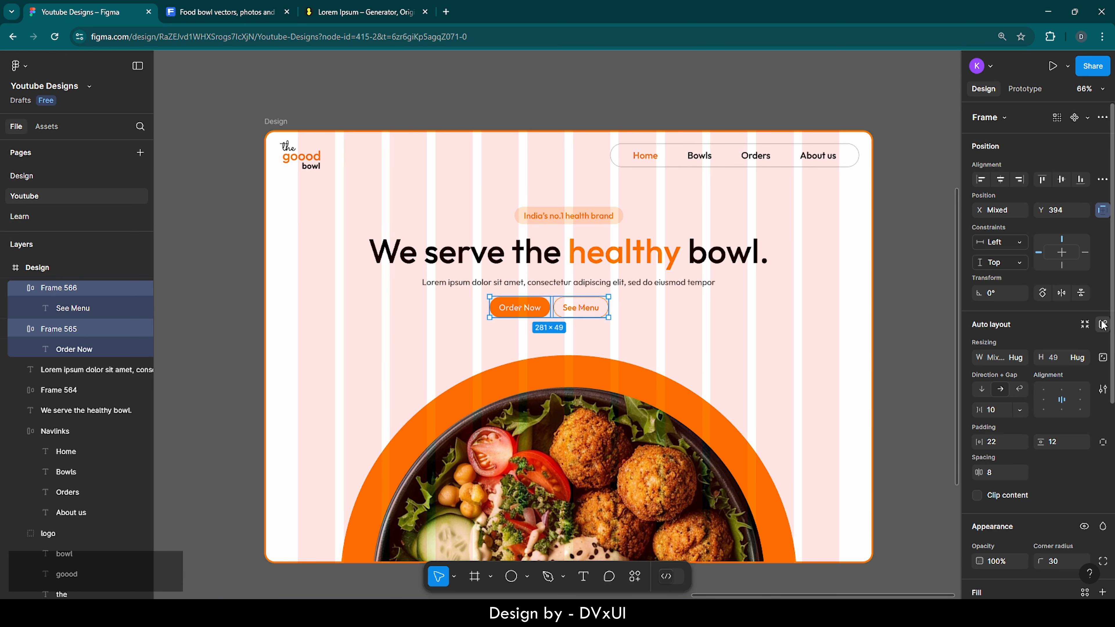
click(997, 413)
key(BackSpace)
text(16)
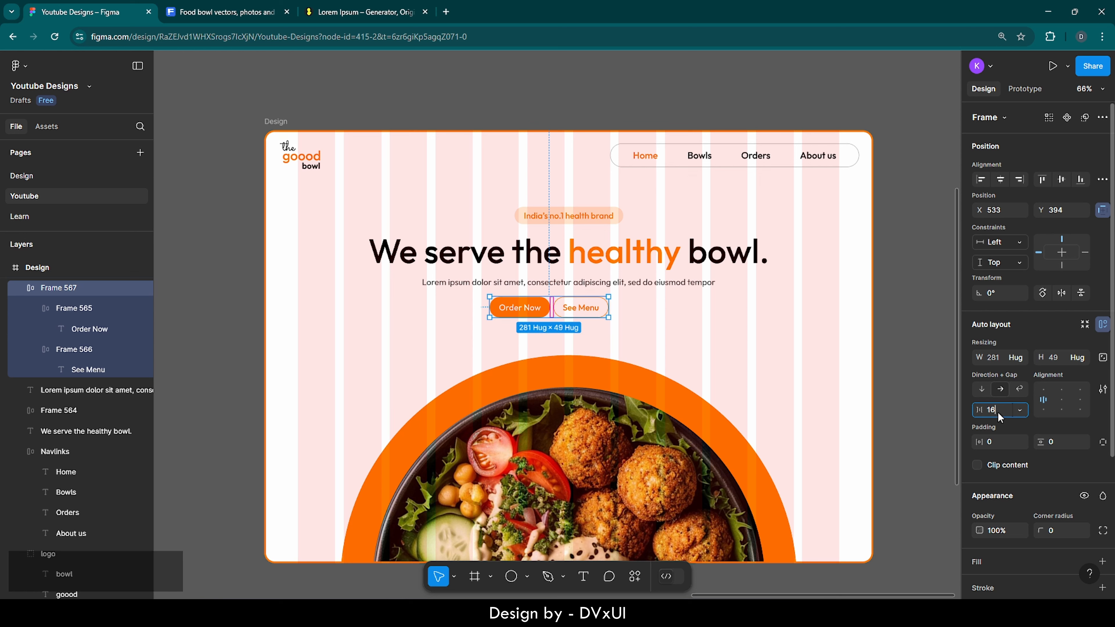
key(Return)
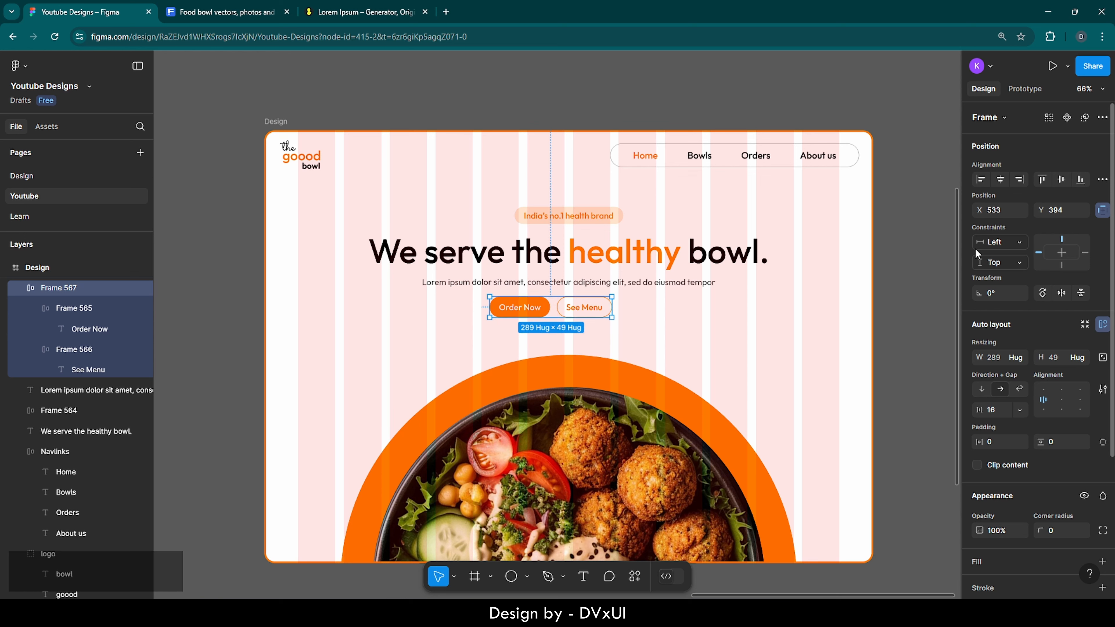
Step: Centre the button row horizontally in the design at Y 395 and nudge the lorem ipsum line to Y 348
click(1001, 182)
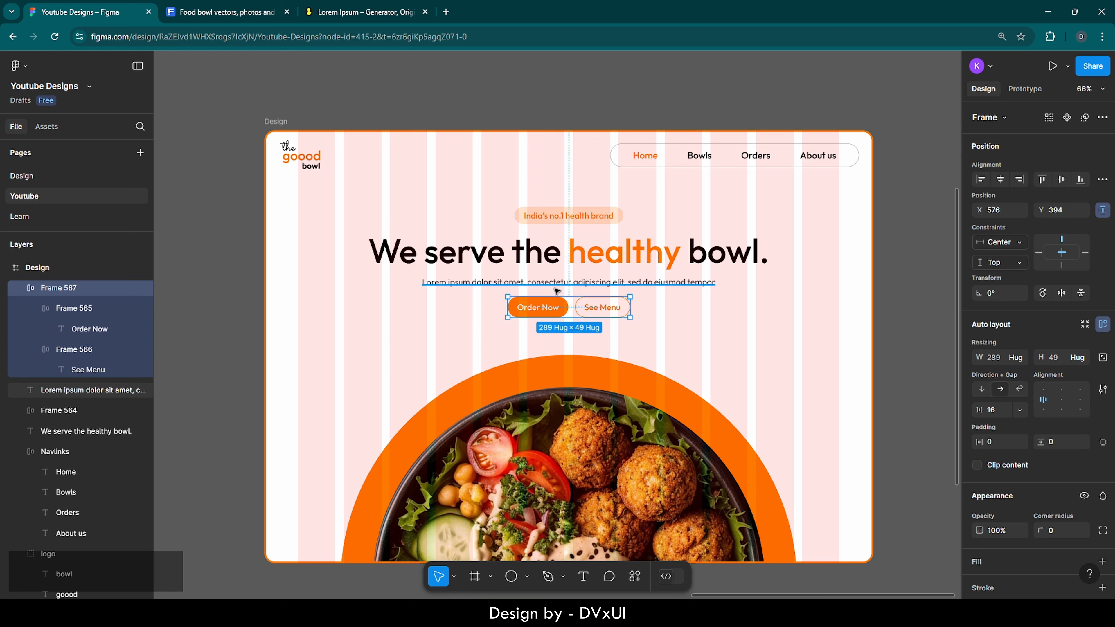
key(Down)
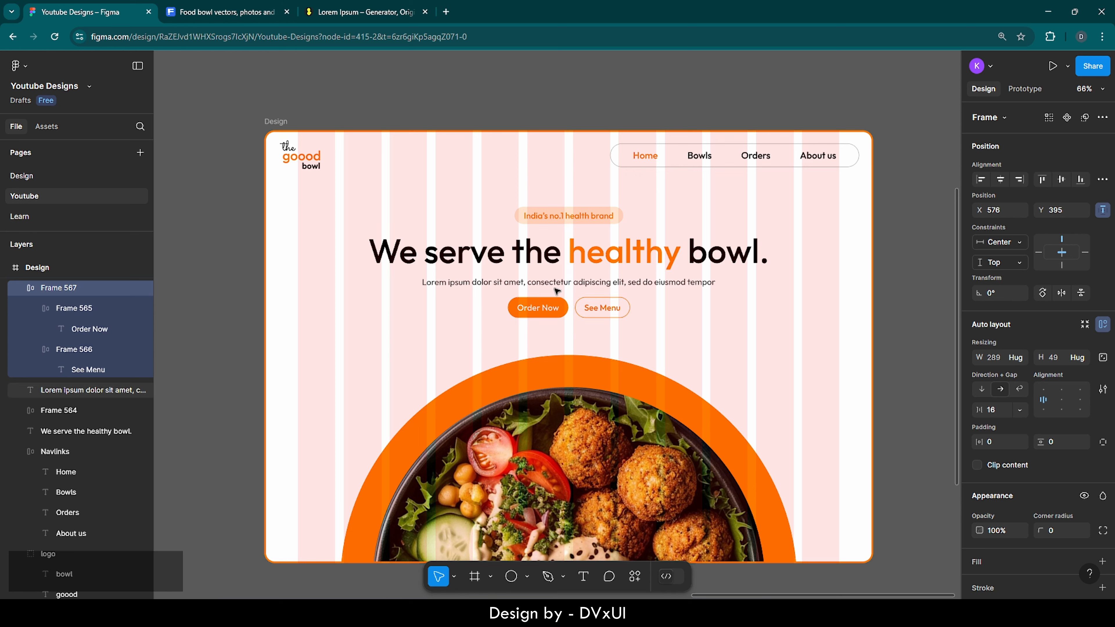
click(569, 285)
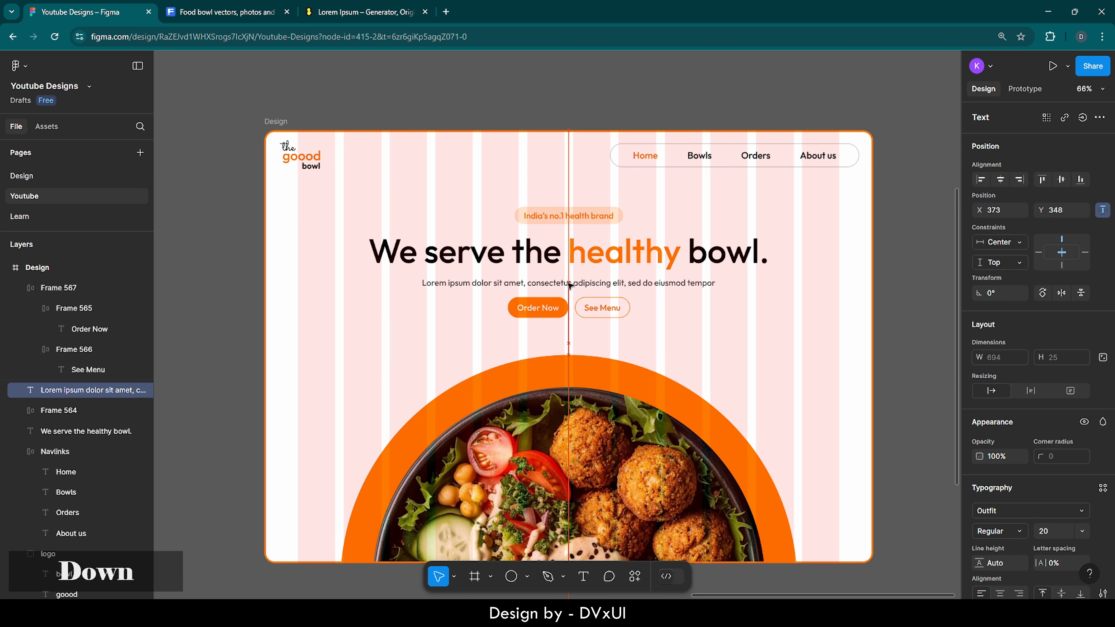
Step: Select the headline, button row and tagline badge together with the lorem ipsum line and move them all down about 10 px
shift+click(579, 264)
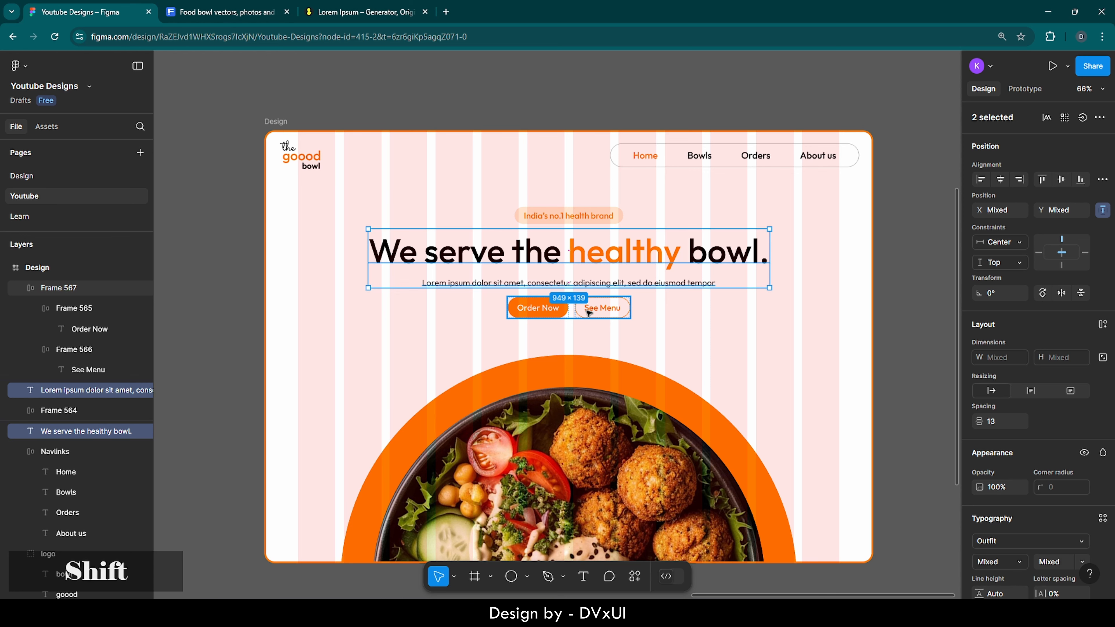
shift+click(589, 313)
shift+click(571, 216)
key(shift+Down)
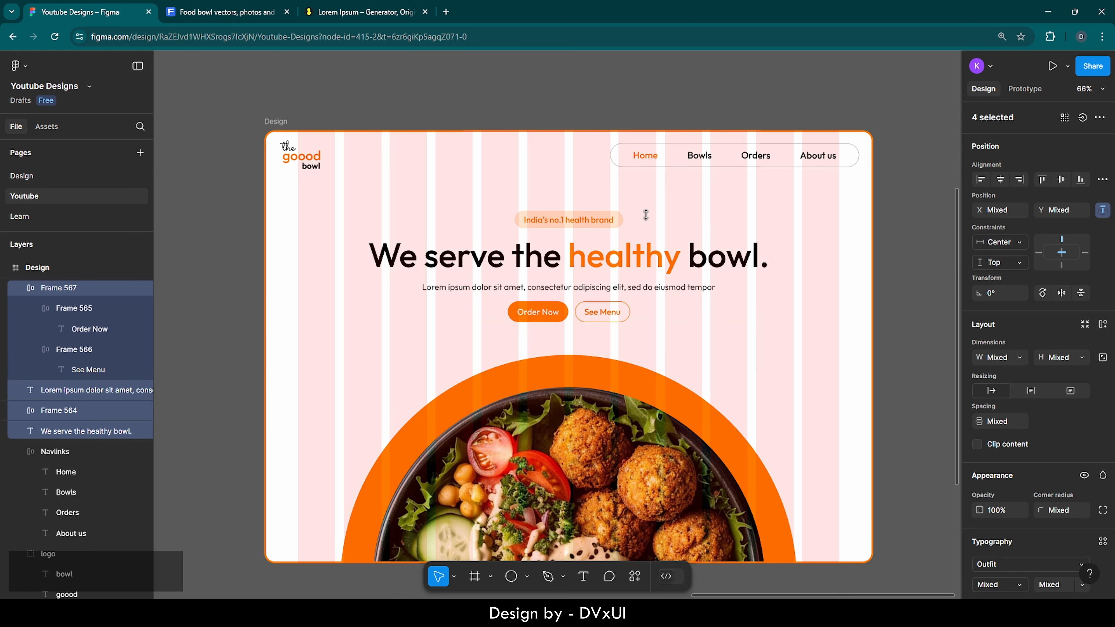
click(782, 243)
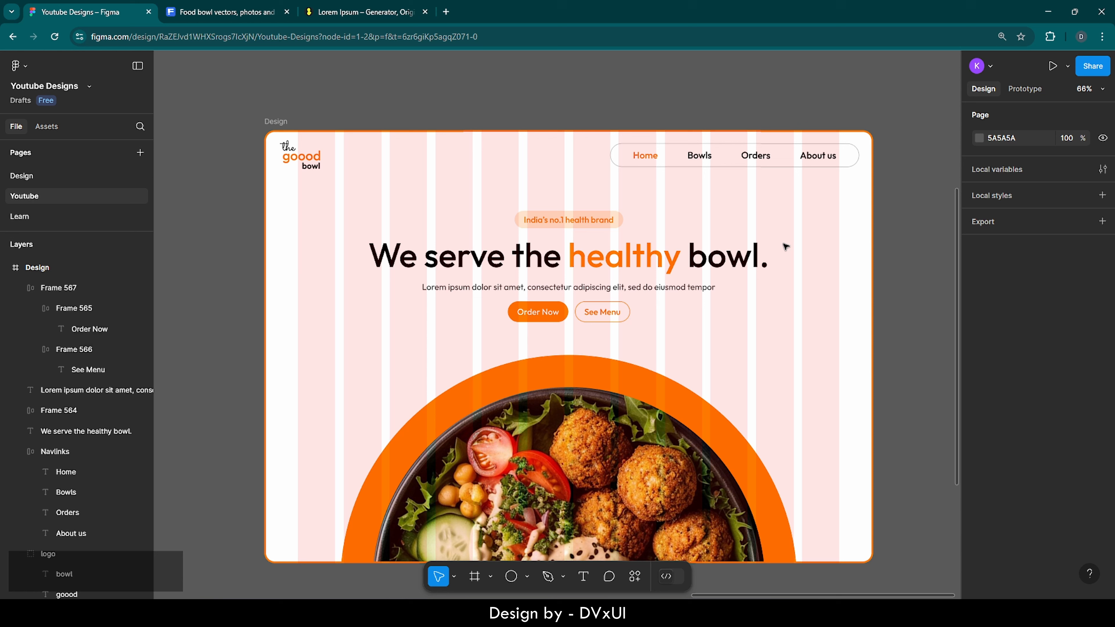
click(570, 325)
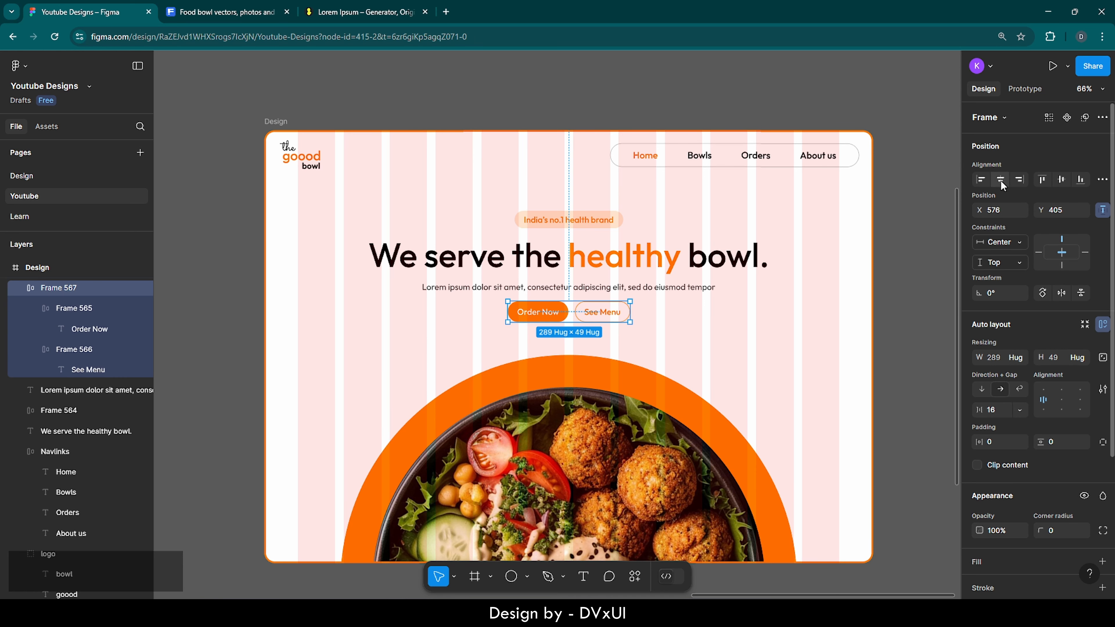
click(805, 292)
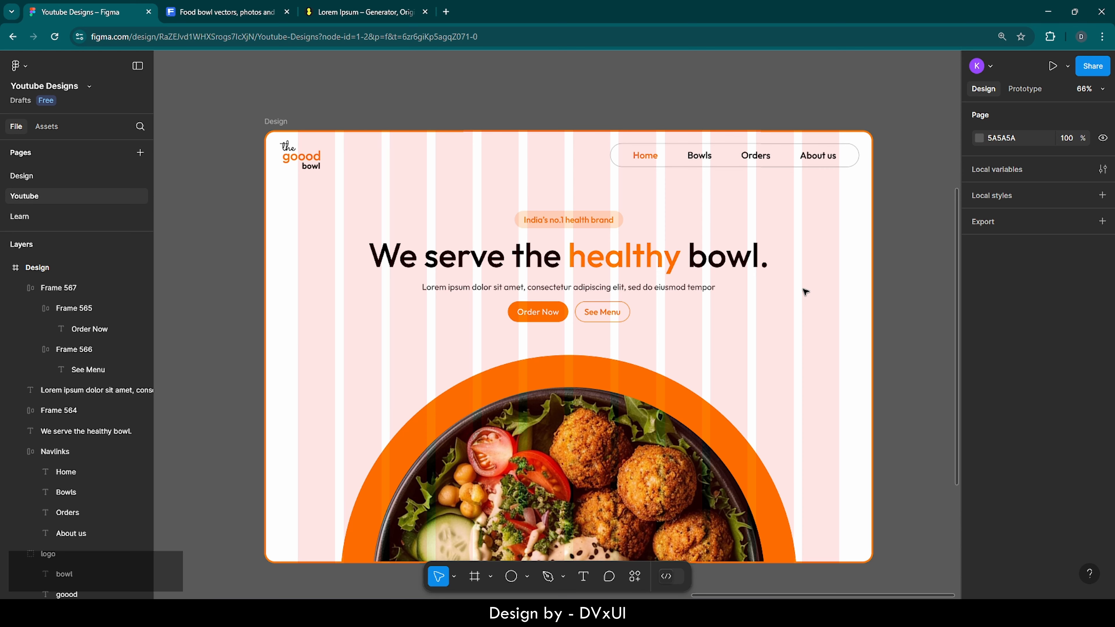
scroll(806, 292, down, 2)
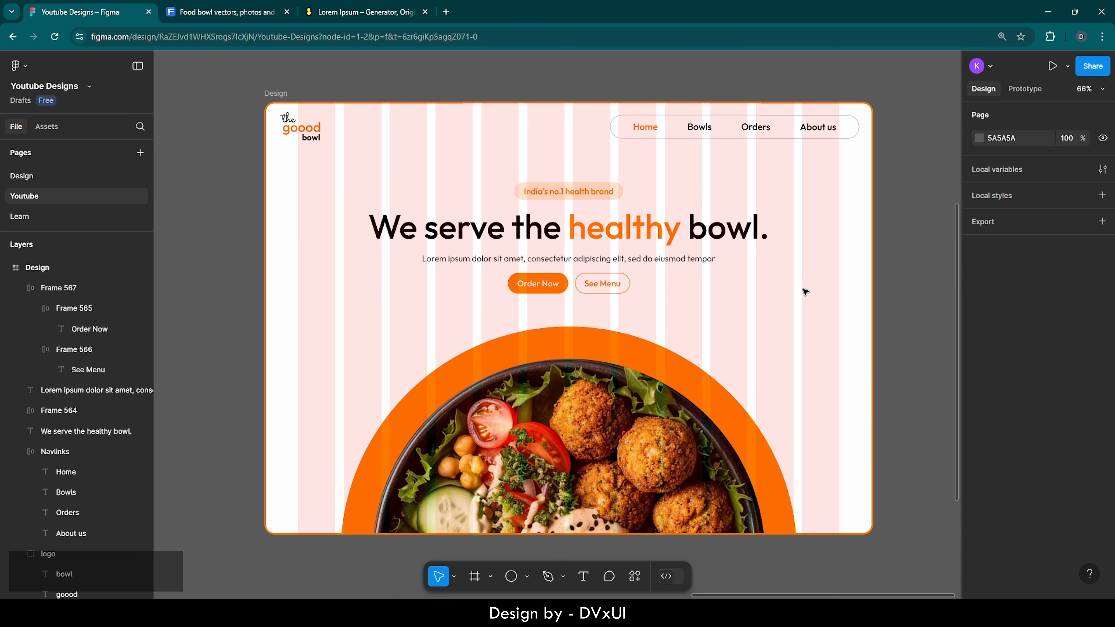
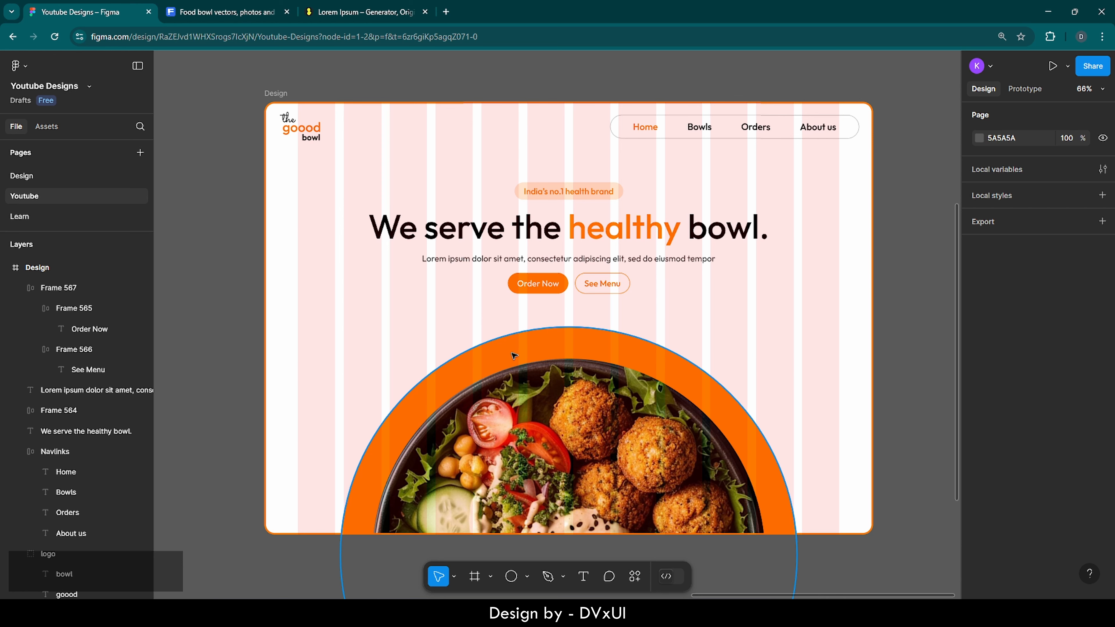
Step: Copy the lettuce, tomato slice and cucumber slice images from the Resources frame
click(5, 269)
double_click(15, 288)
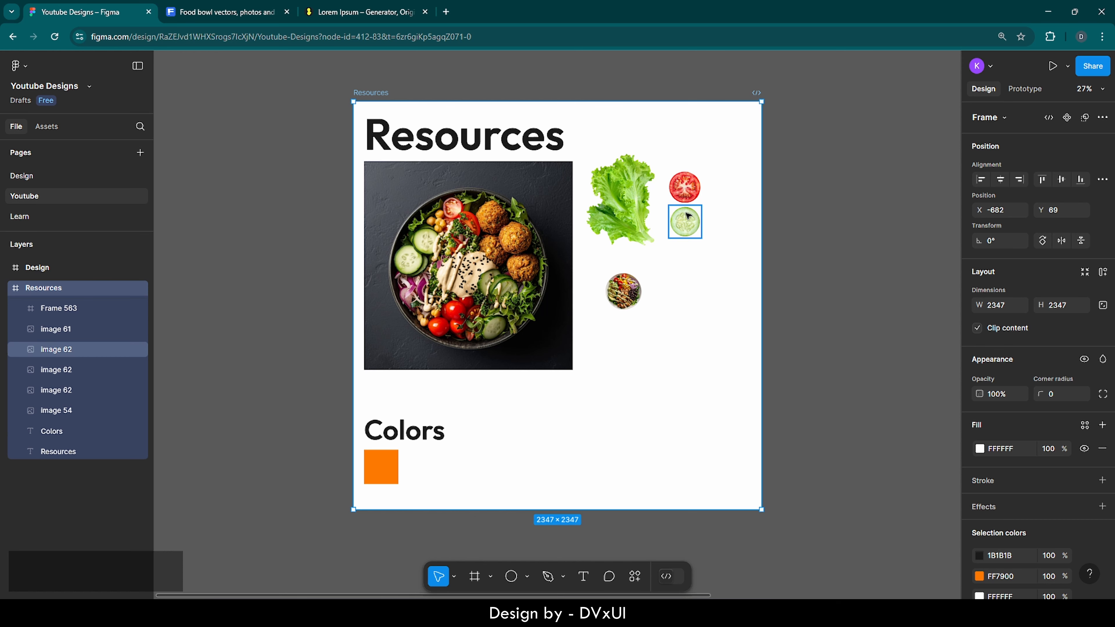
scroll(720, 180, up, 5)
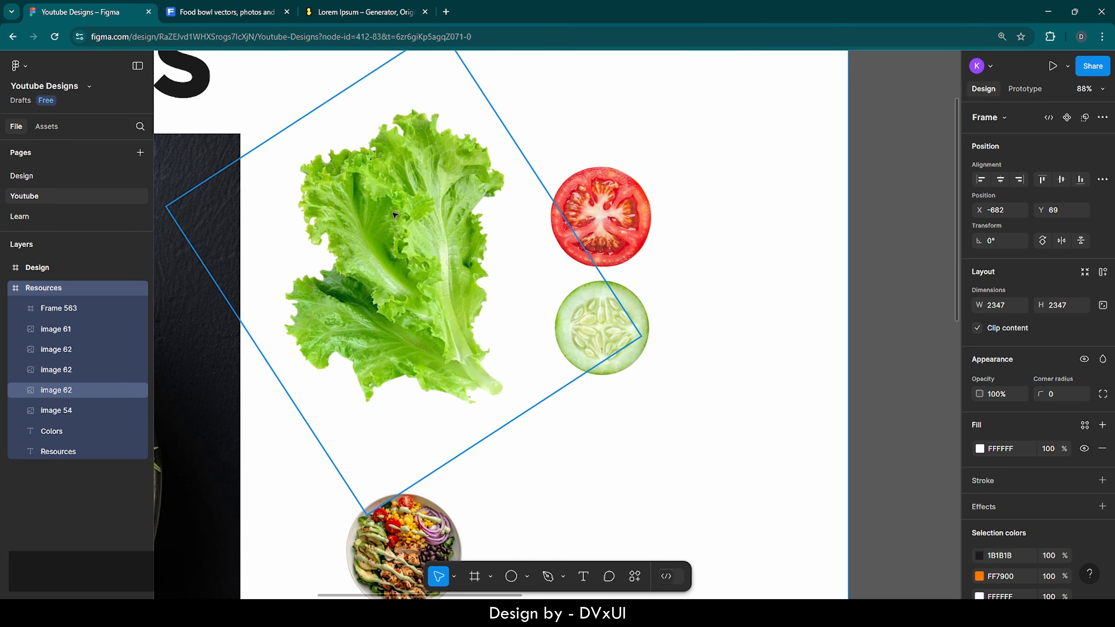
click(393, 214)
shift+click(629, 208)
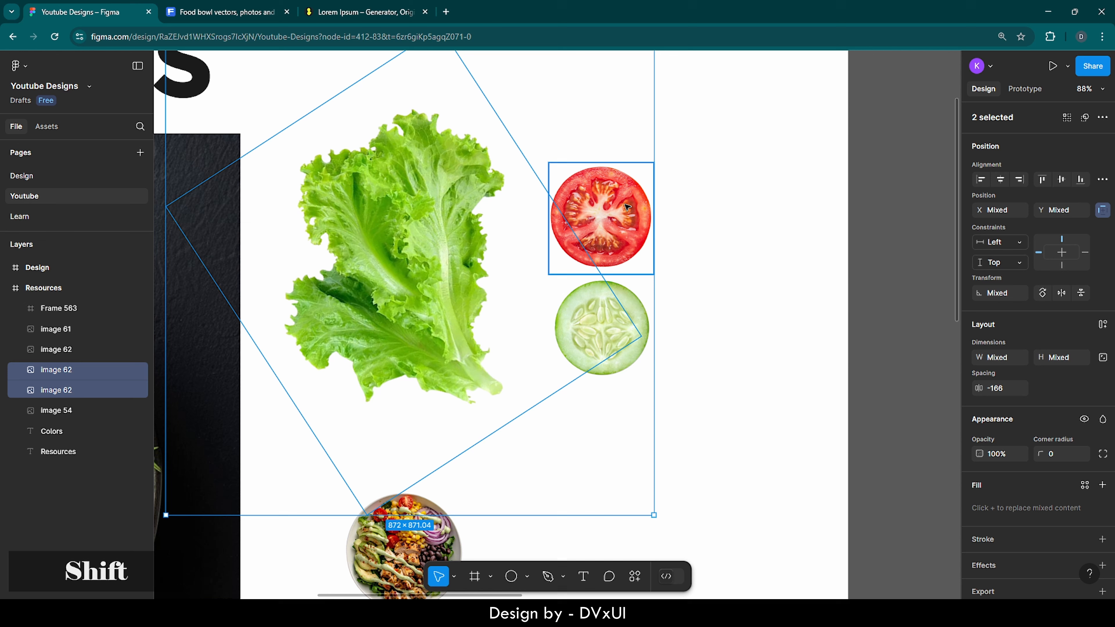
shift+click(630, 298)
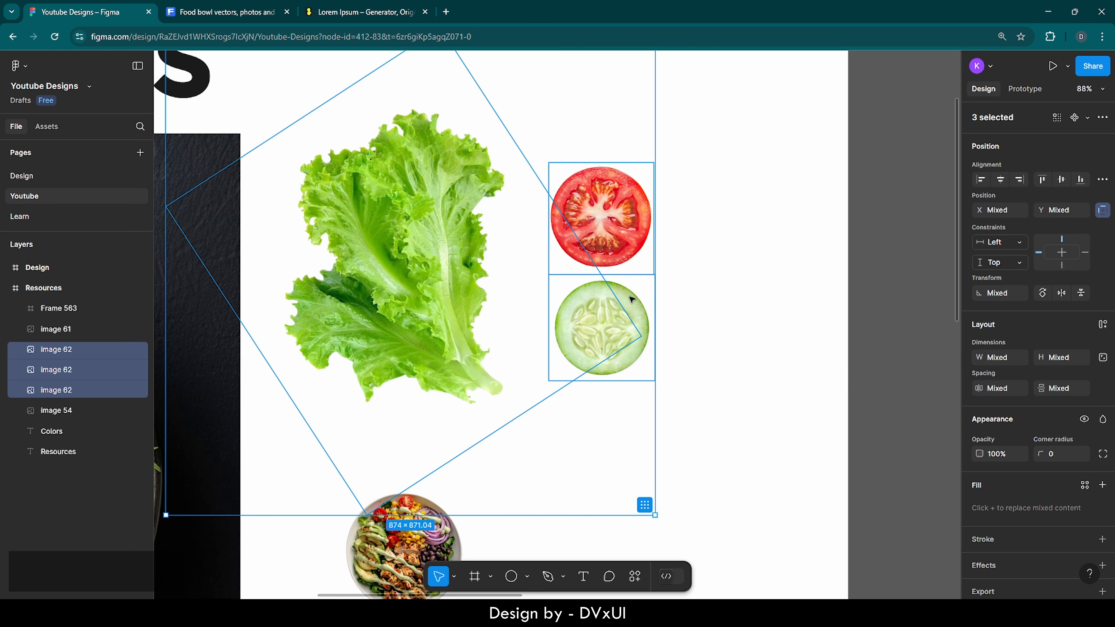
key(ctrl+c)
Step: Paste the three copied vegetable images into the Design frame and move them over the bowl
scroll(632, 300, down, 8)
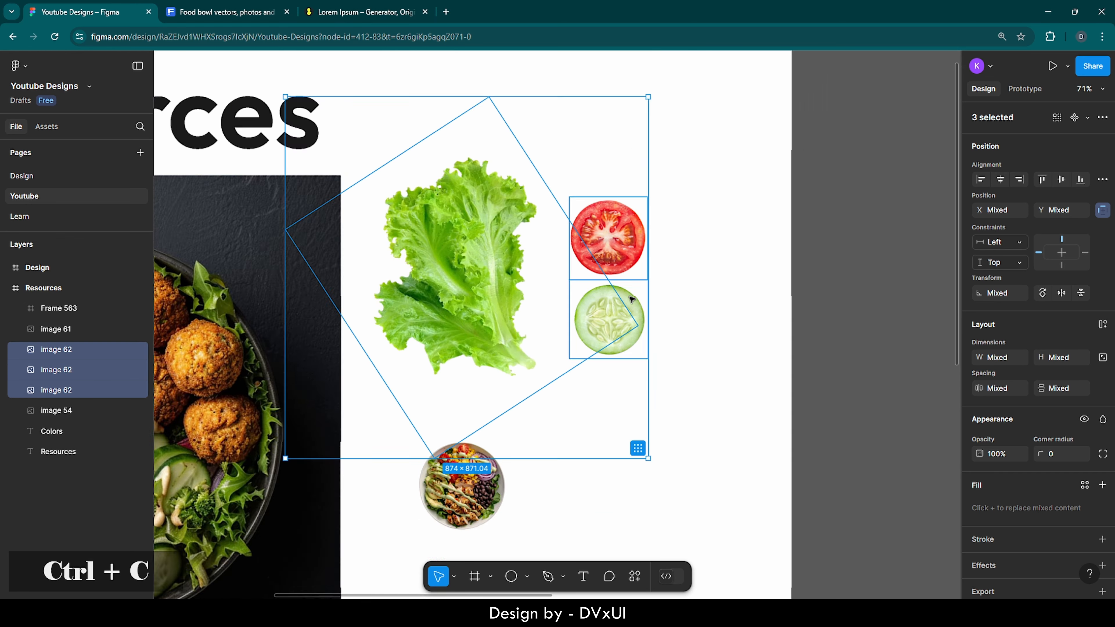
scroll(632, 300, right, 3)
scroll(632, 299, right, 4)
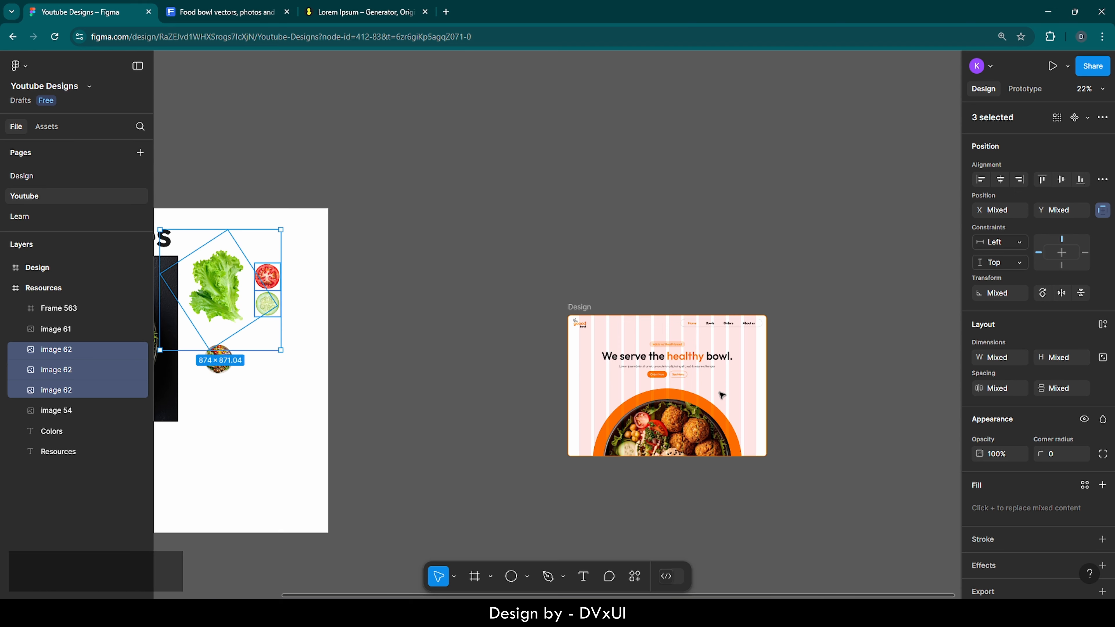
scroll(722, 396, up, 5)
click(425, 230)
scroll(427, 226, down, 1)
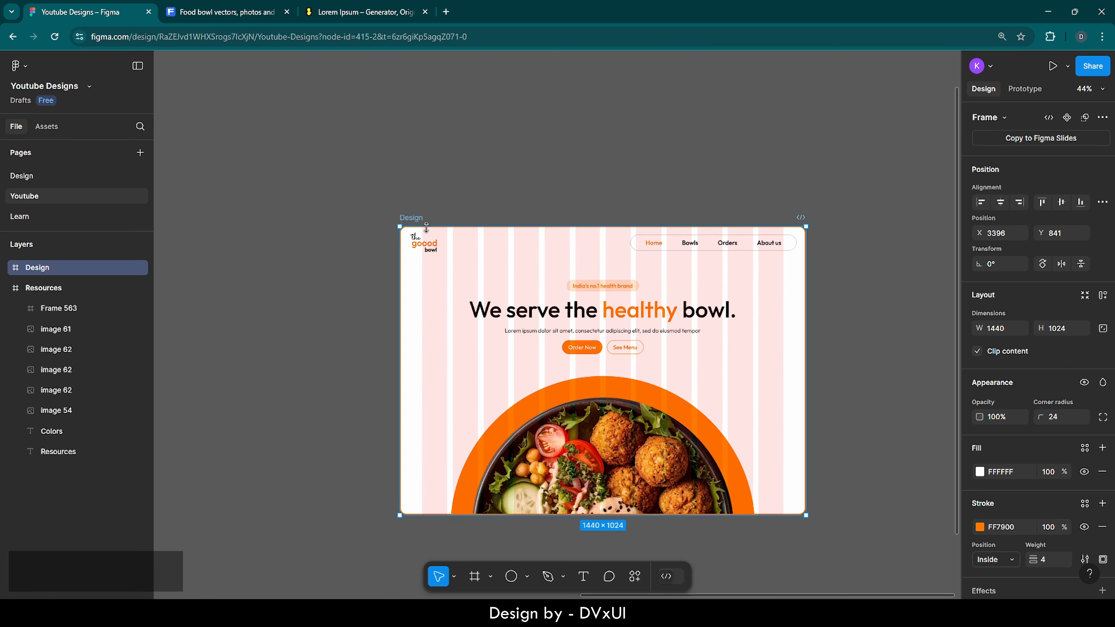
key(ctrl+v)
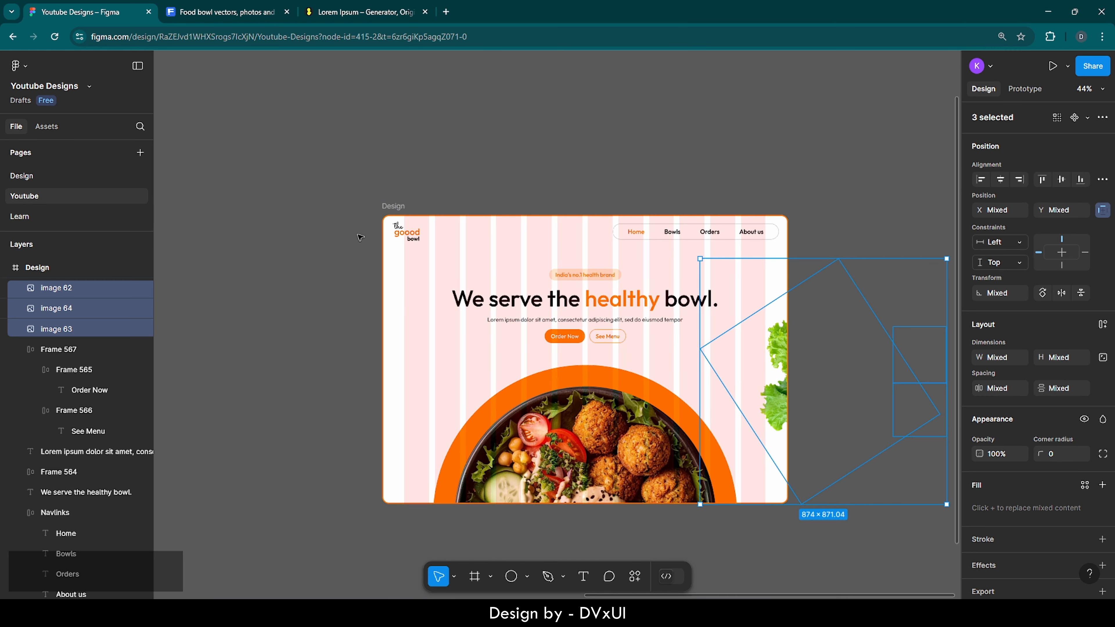
drag(769, 364, 485, 356)
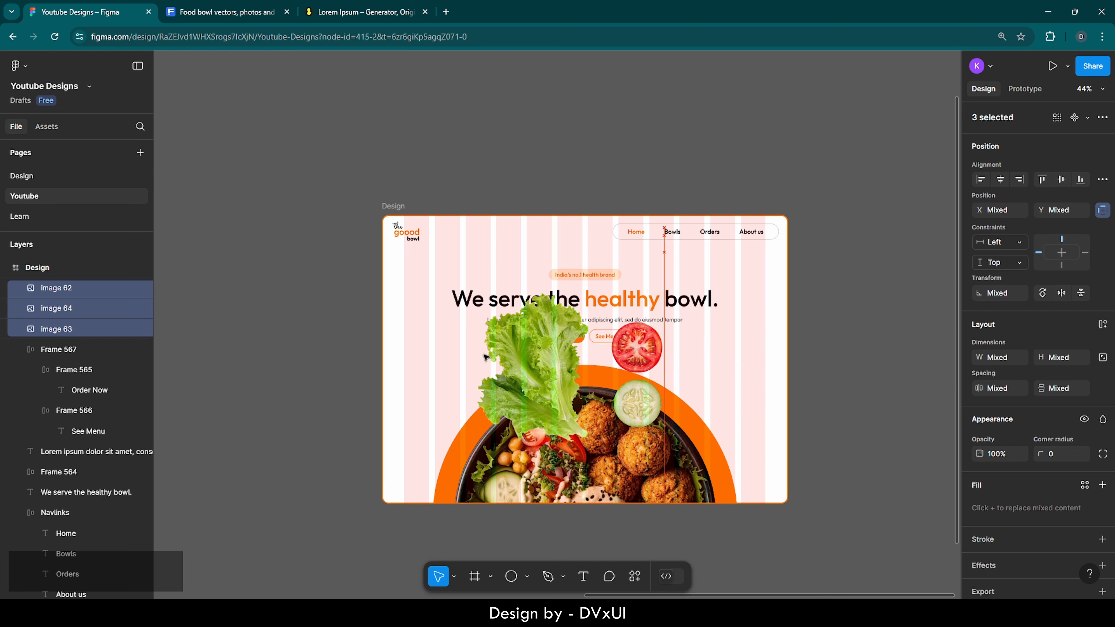
Step: Move the lettuce image down onto the left side of the bowl in the Design frame
click(16, 273)
key(shift+2)
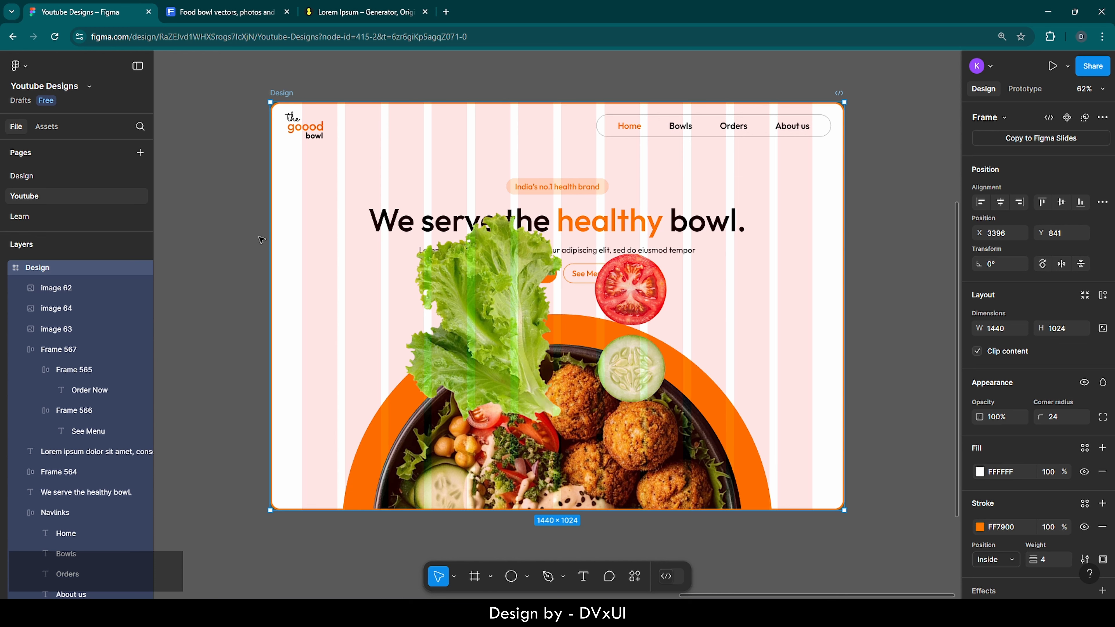
click(445, 342)
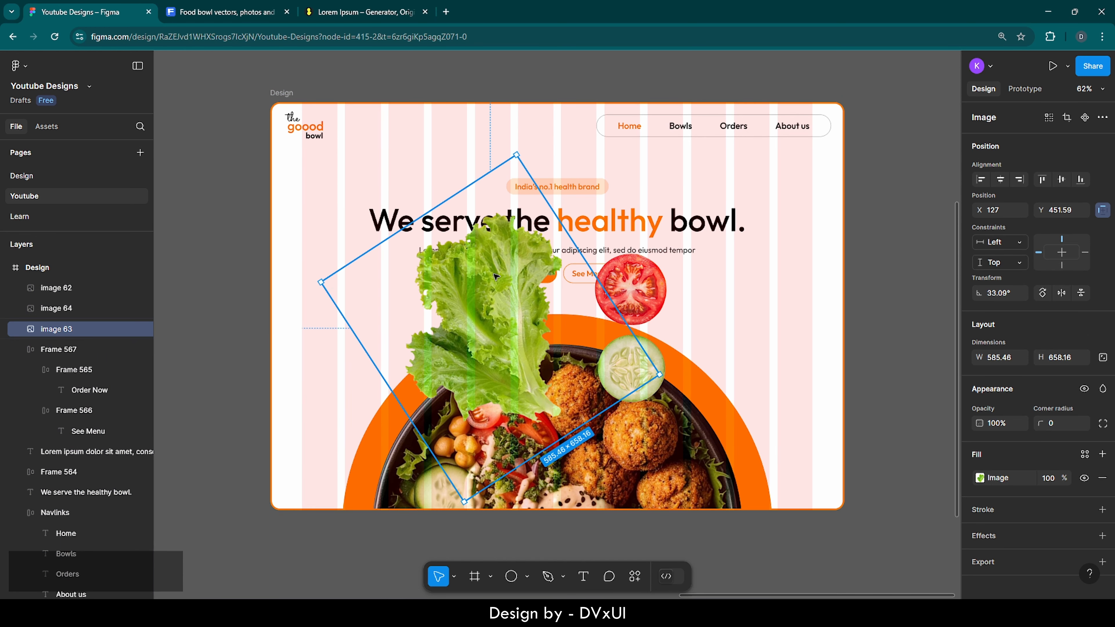
drag(445, 341, 427, 377)
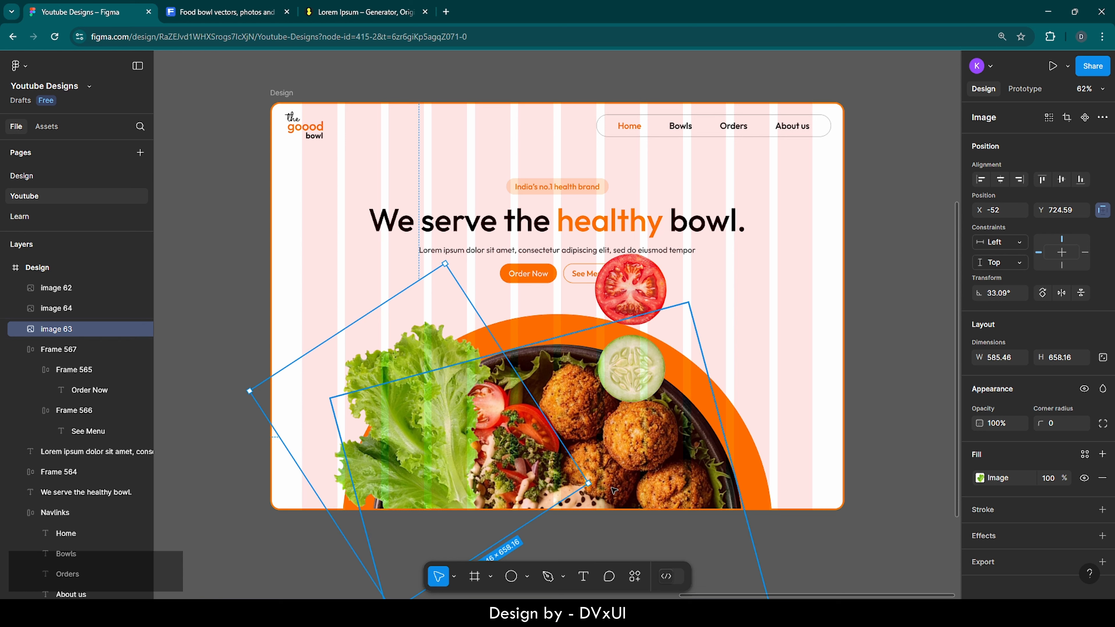
Step: Set the lettuce image's rotation to 66° and move it toward the Design frame's lower-left corner
click(1008, 294)
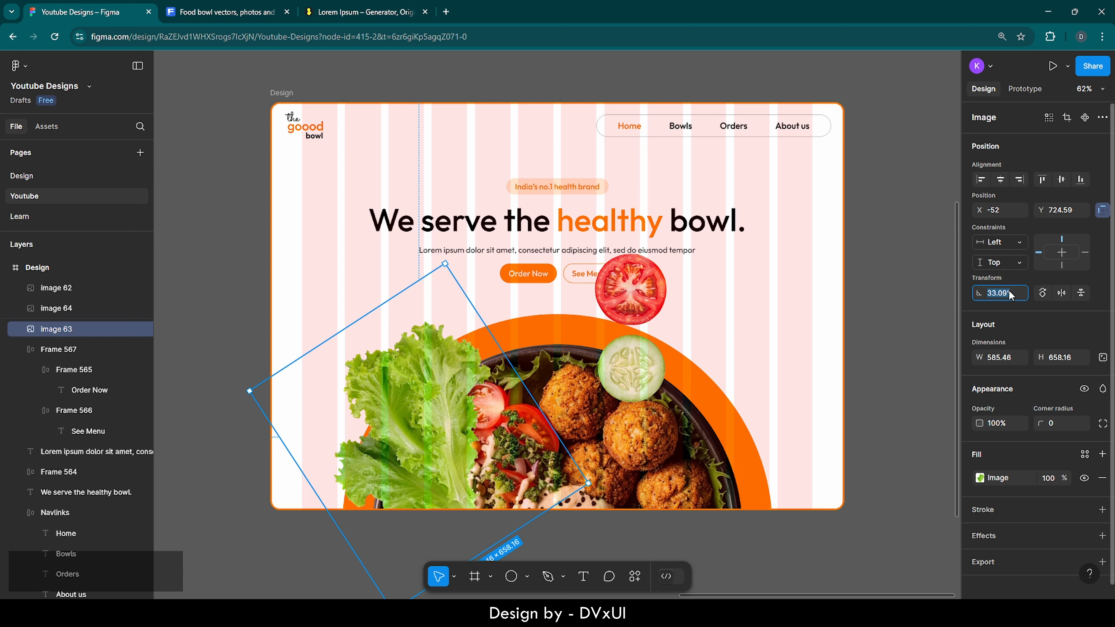
key(BackSpace)
text(66)
key(Return)
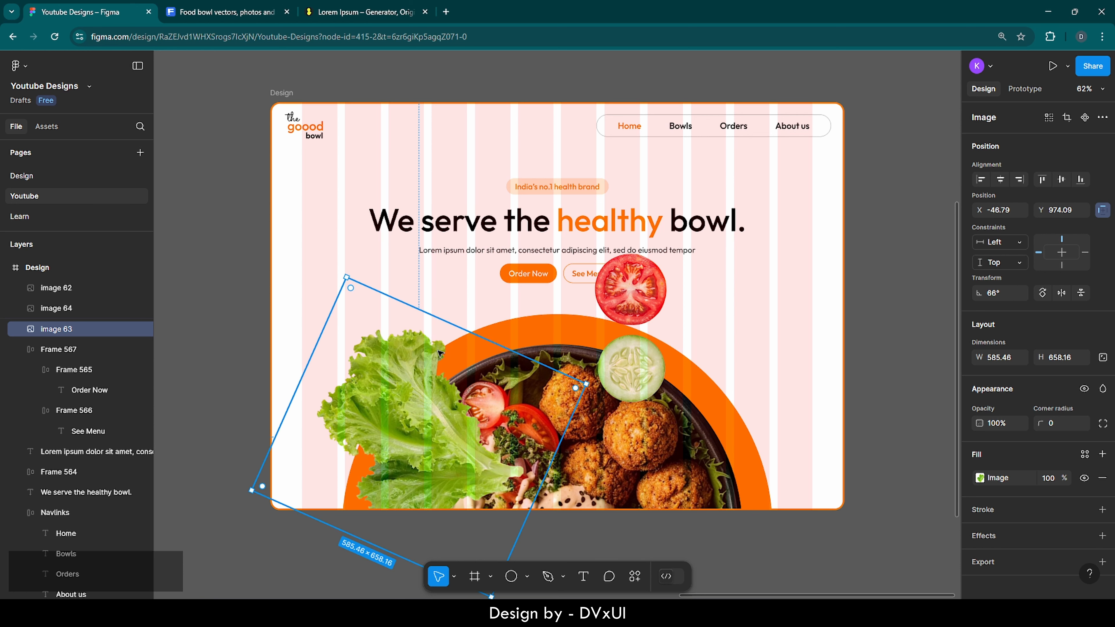
drag(409, 364, 384, 436)
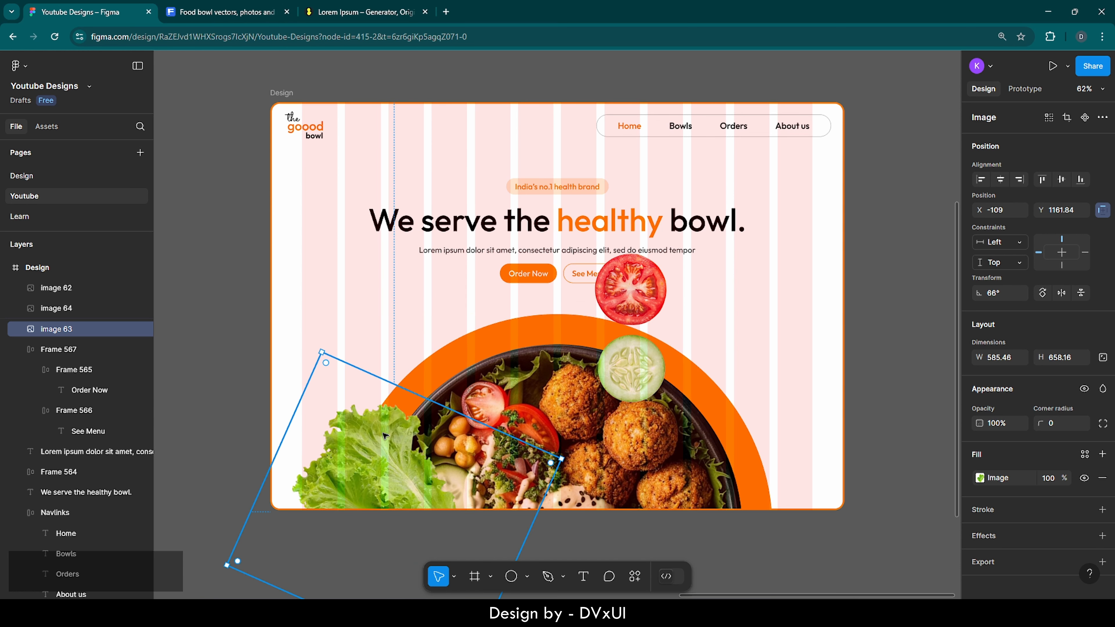
Step: Send the lettuce image to the back, and reorder it directly above the orange Ellipse 1 layer
right_click(361, 449)
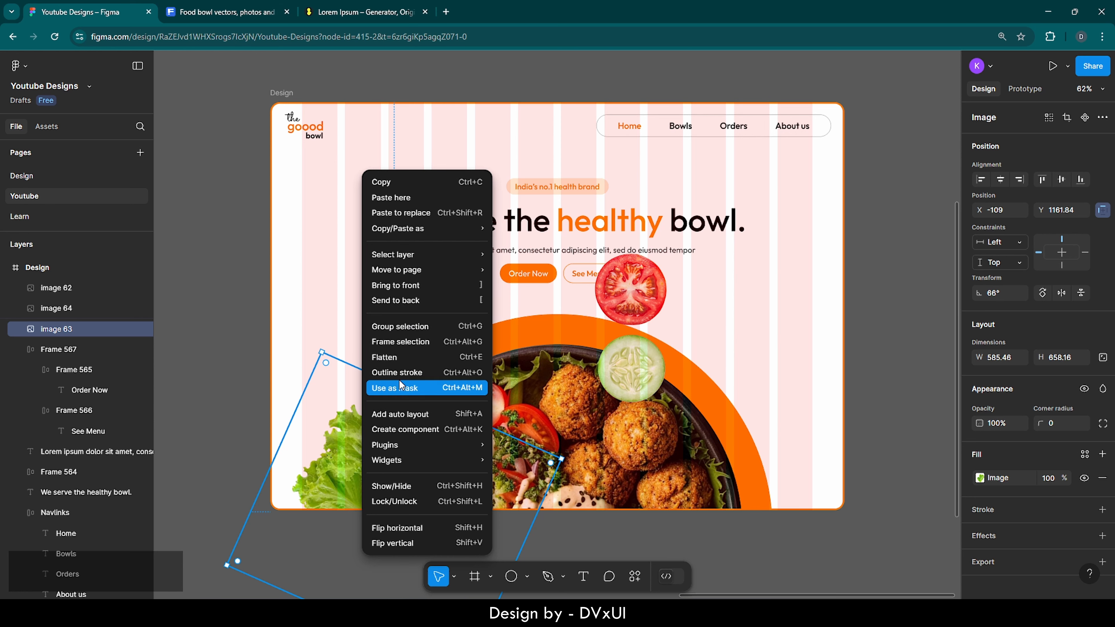
click(404, 301)
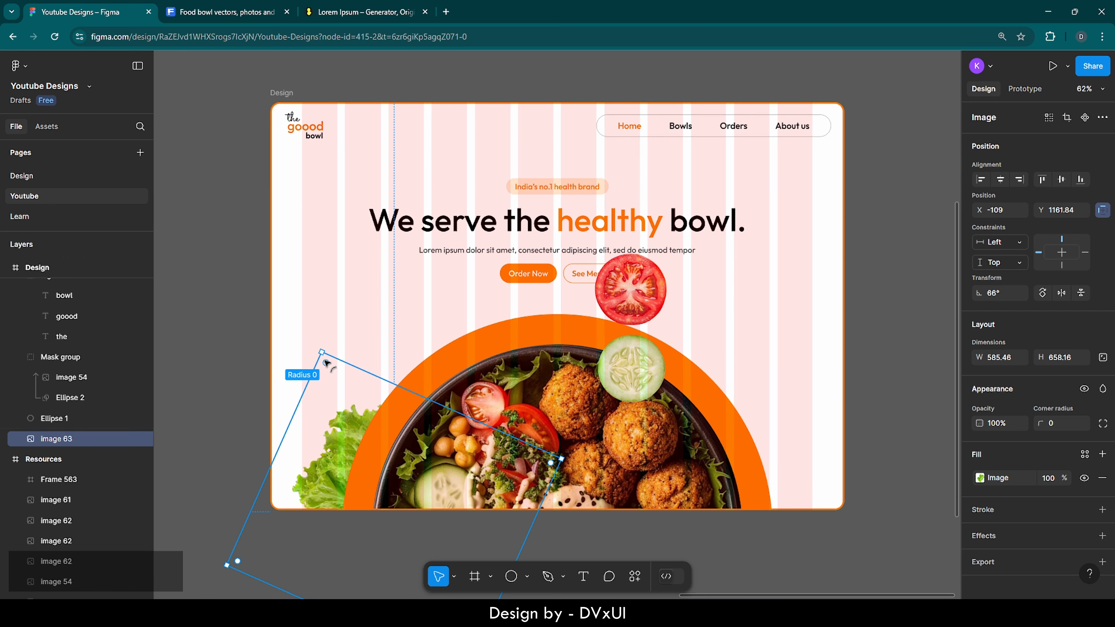
drag(75, 440, 67, 418)
Step: Rename the Ellipse 1 layer as "orange bg circle"
click(62, 440)
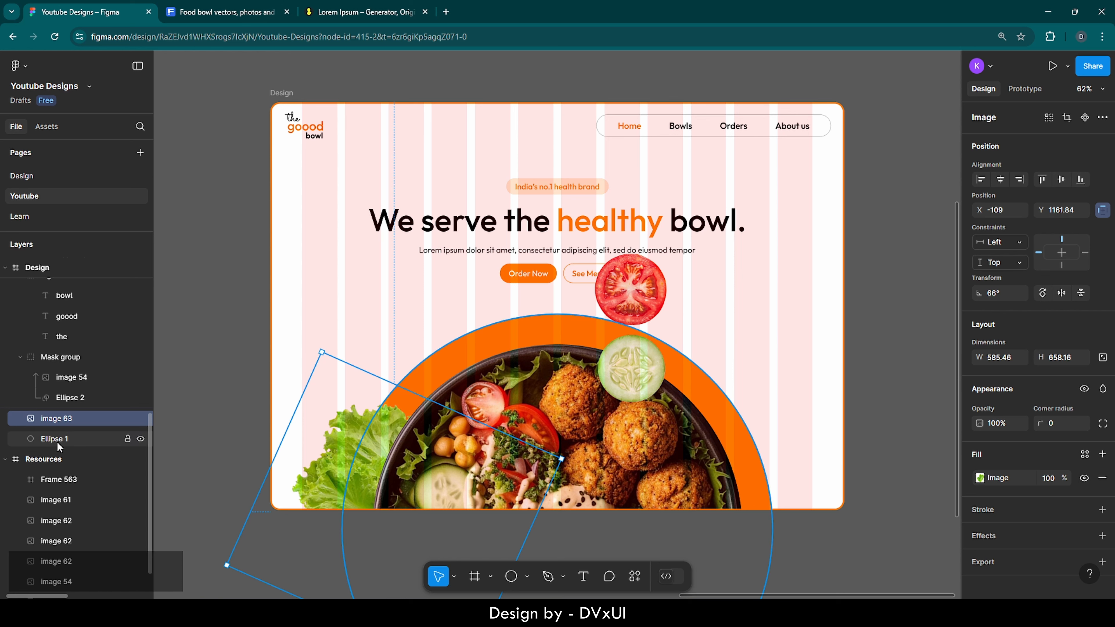
double_click(61, 439)
key(ctrl+a)
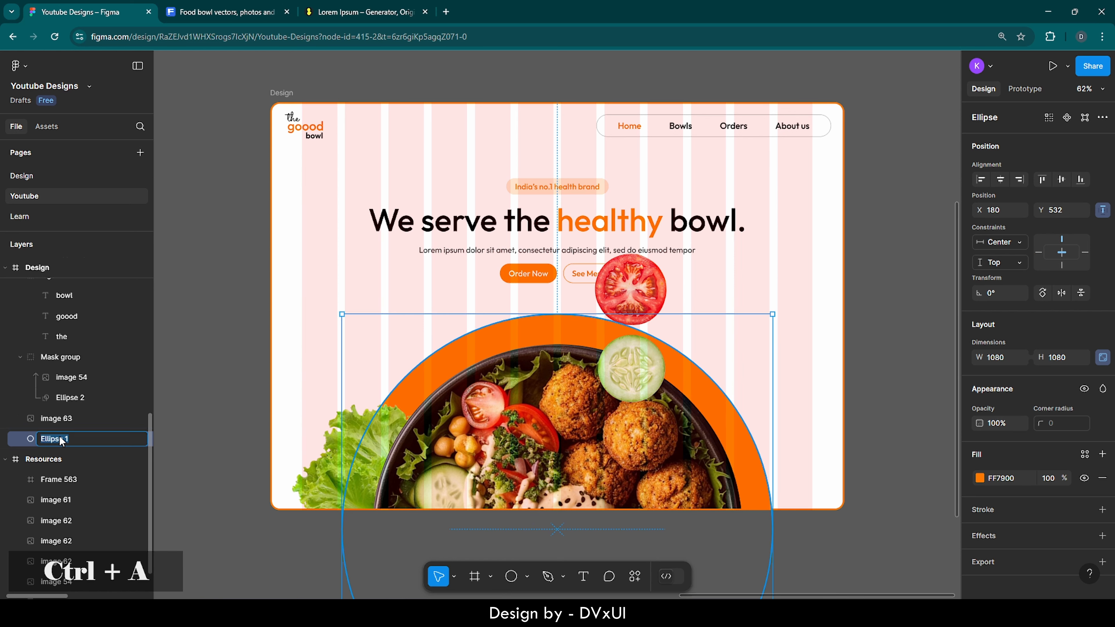
key(BackSpace)
text(oran)
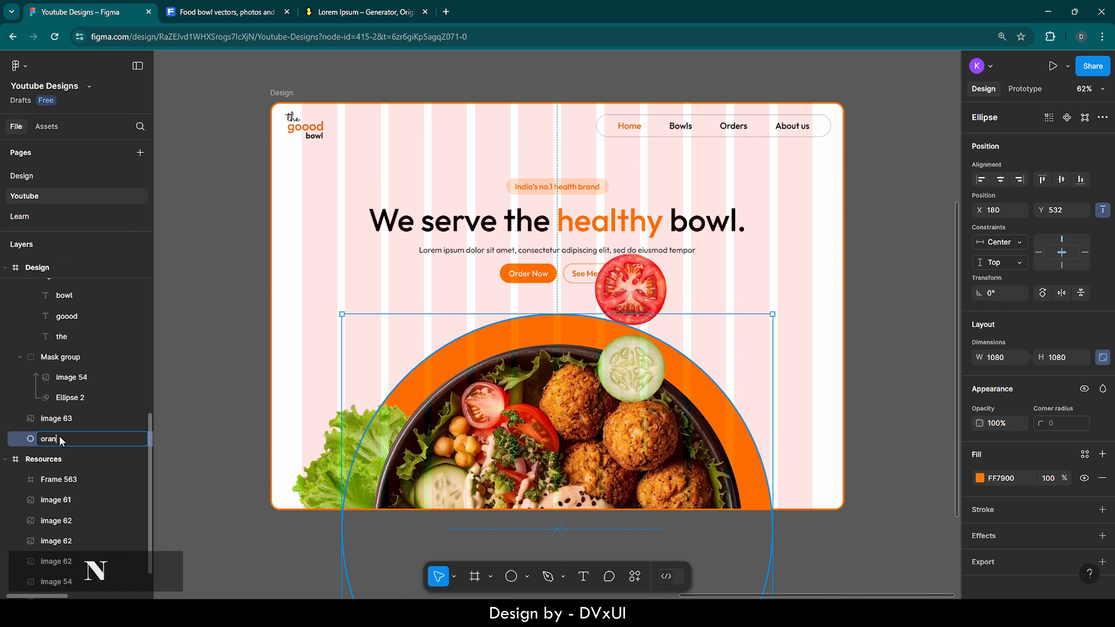
text(ge bg circle)
key(Return)
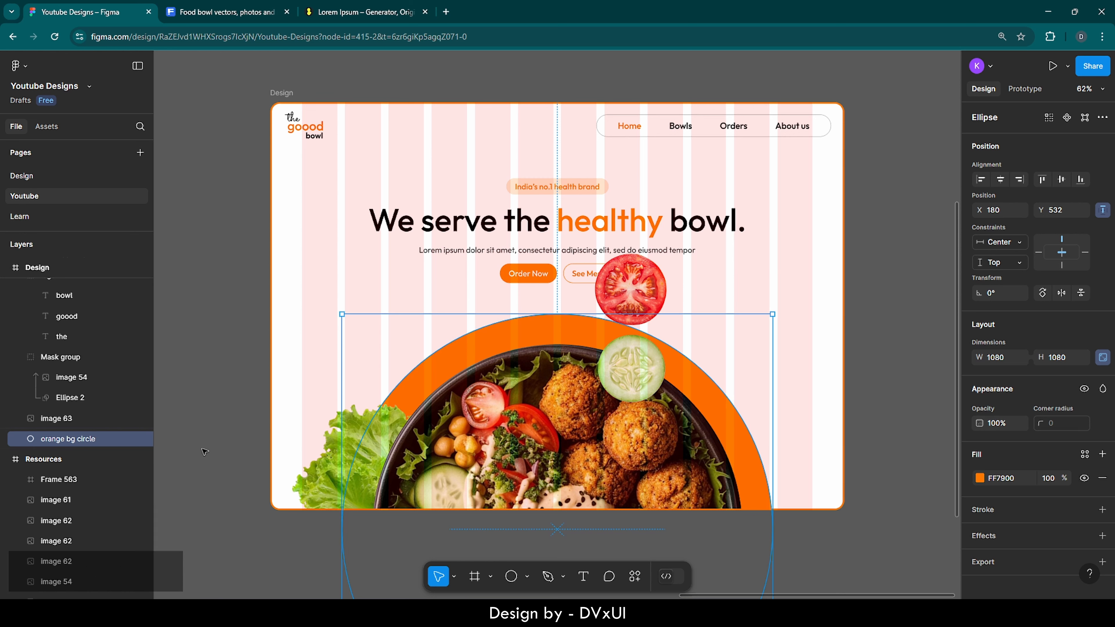
click(266, 455)
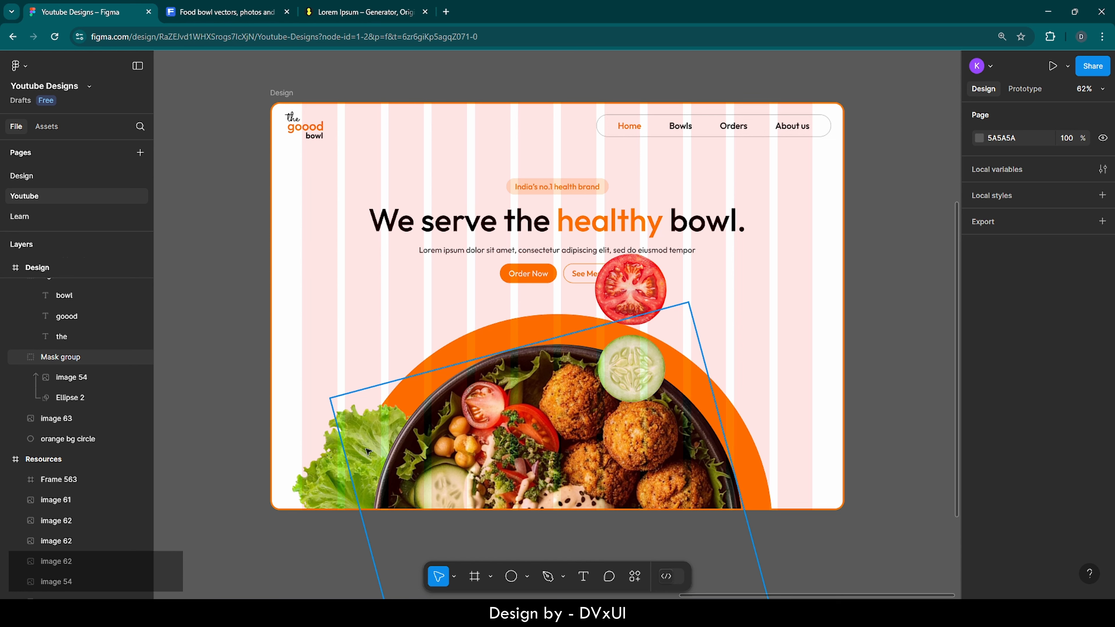
Step: Move the tomato slice to the bowl's left edge and layer it behind the bowl's mask group, above the lettuce
drag(632, 284, 396, 429)
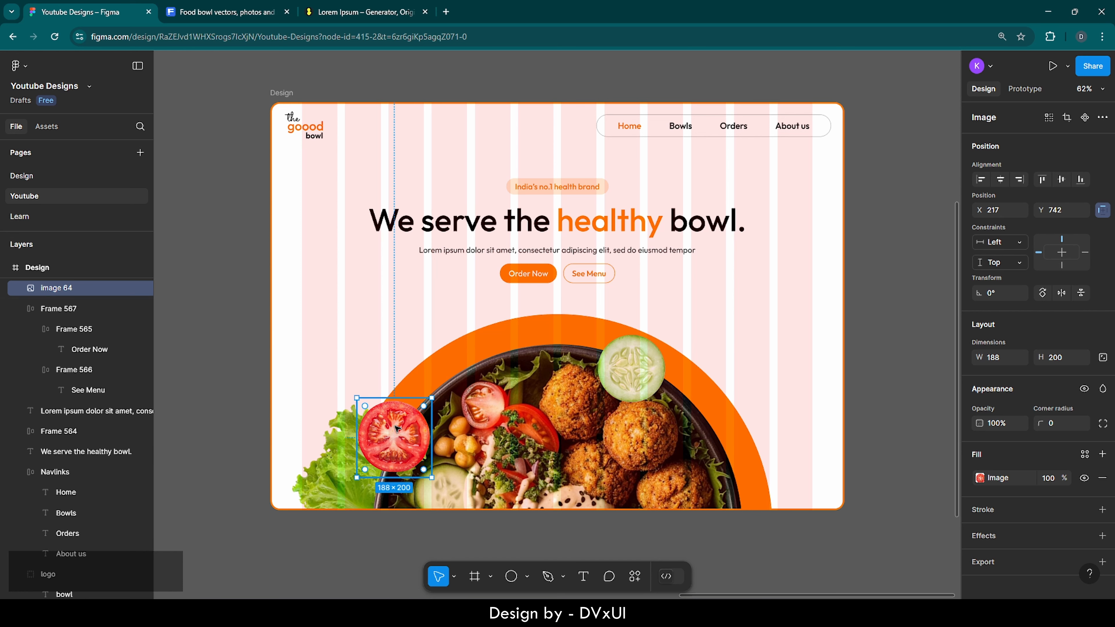
right_click(396, 429)
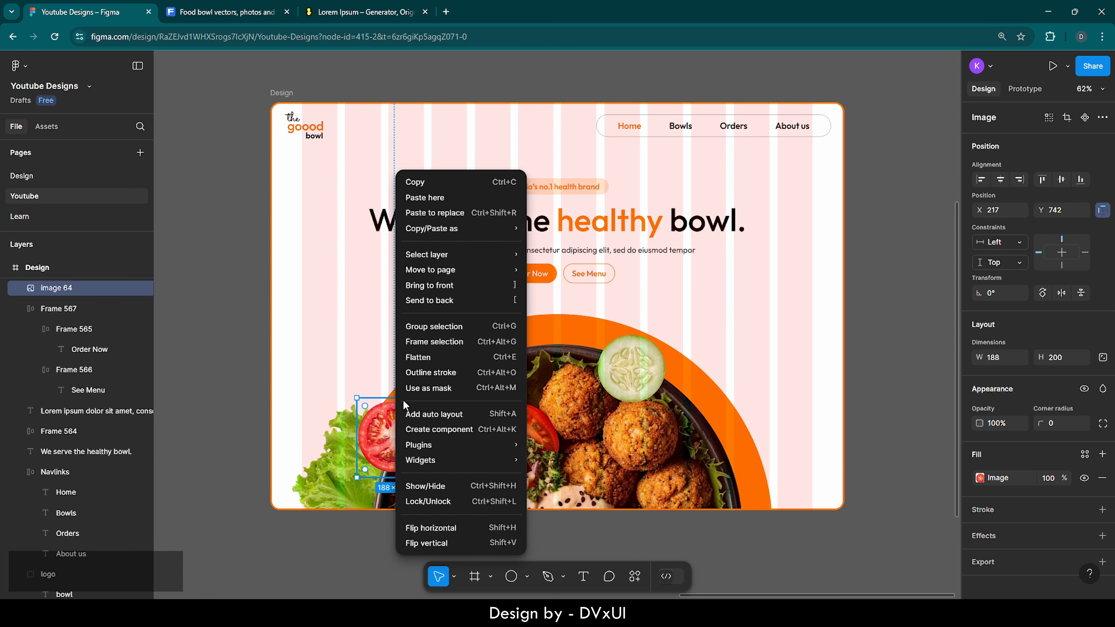
click(430, 300)
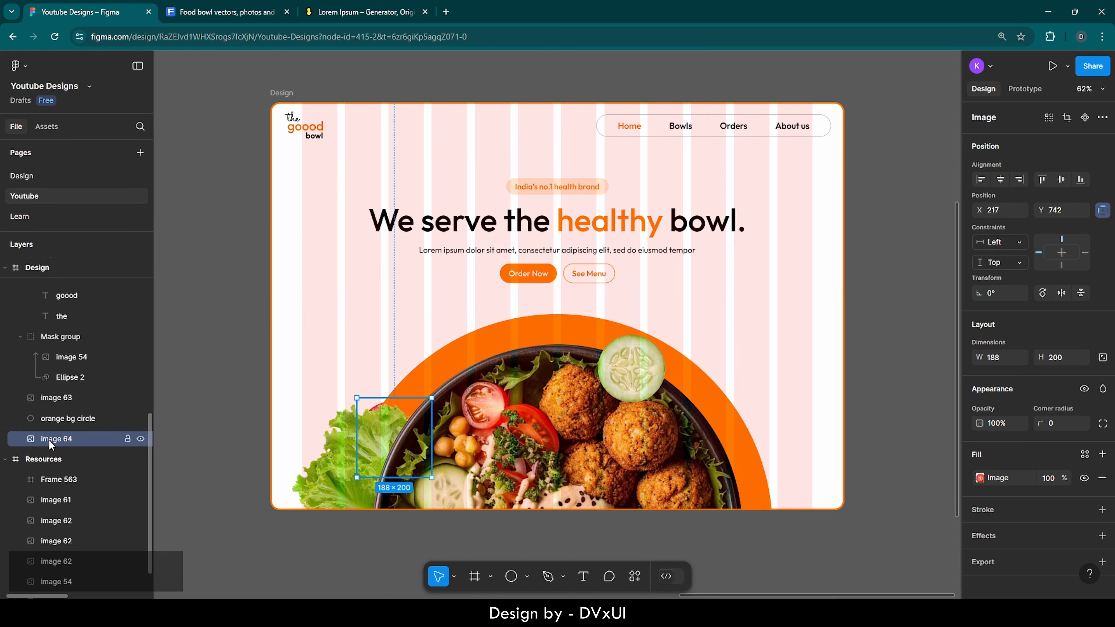
drag(49, 440, 57, 389)
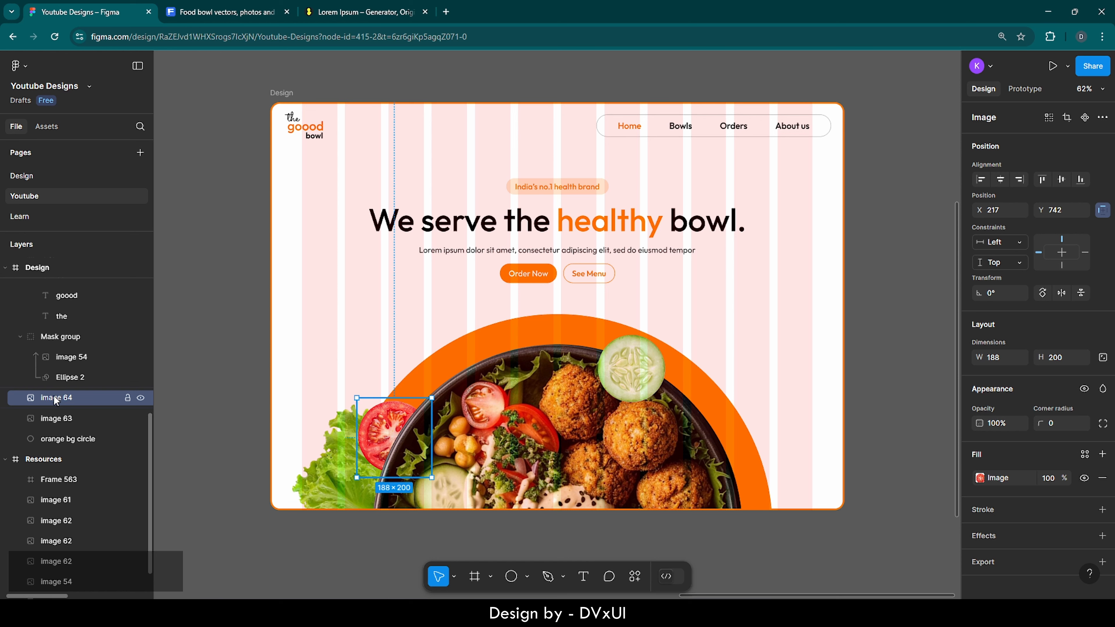
Step: Rename the lettuce image layer as "lettuce" and the tomato image layer as "tomato slice"
double_click(60, 418)
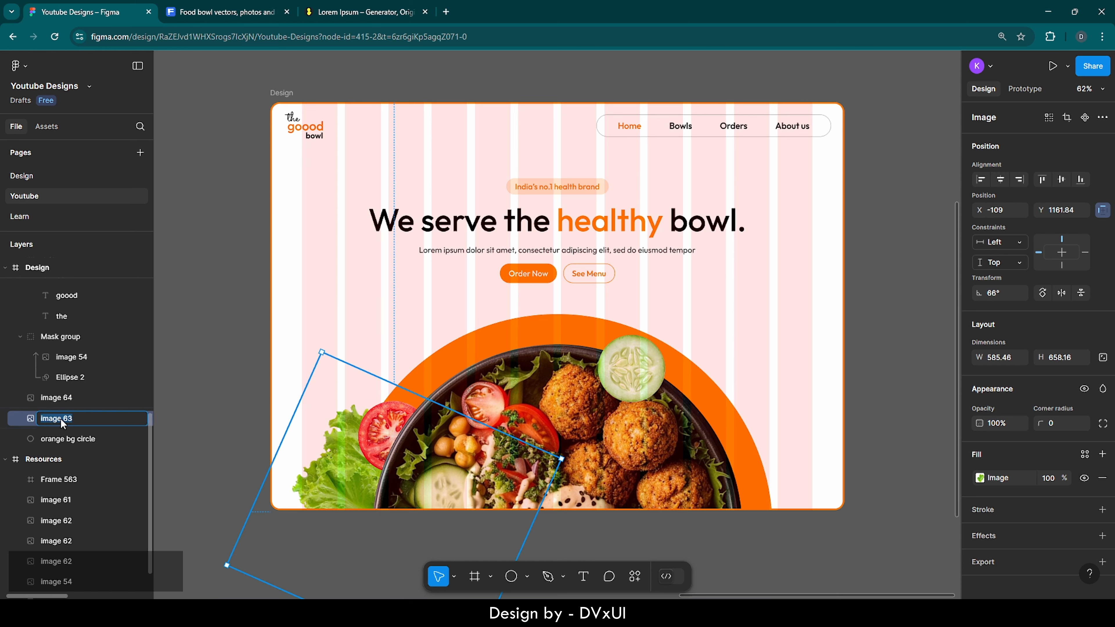
key(BackSpace)
text(lettuce)
double_click(61, 397)
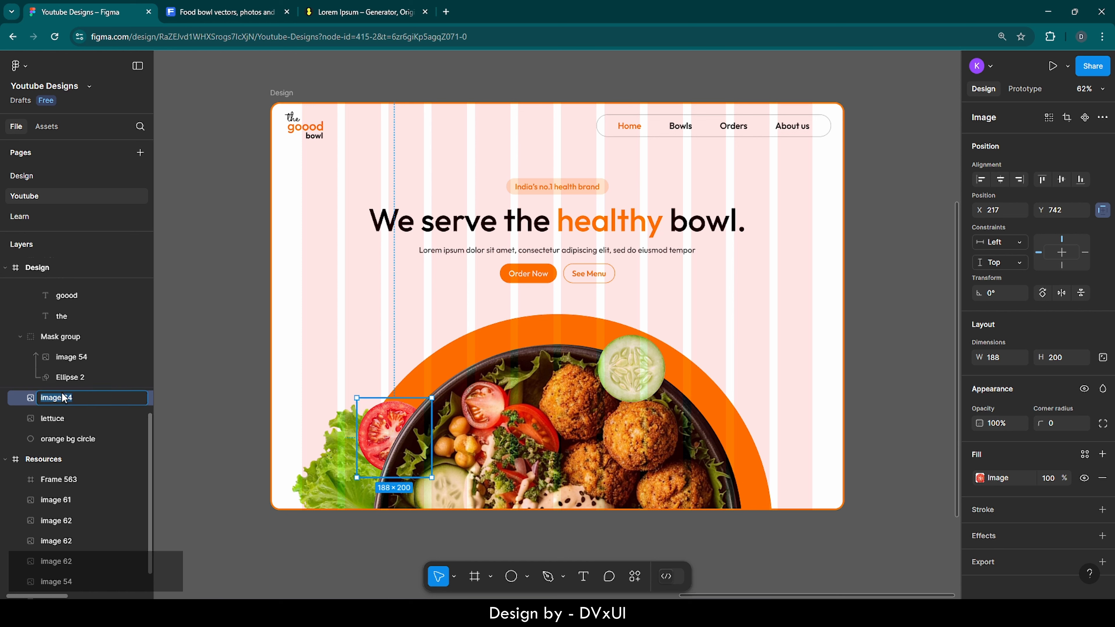
key(BackSpace)
text(tomato slice)
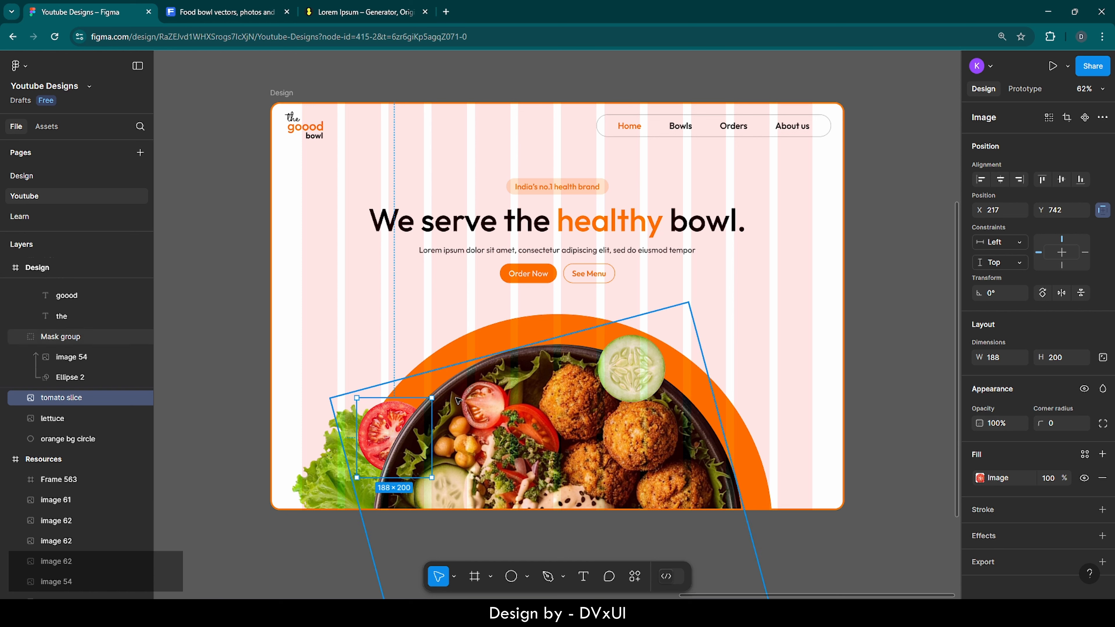
Step: Rename the cucumber image layer as "cucumber slice"
click(632, 366)
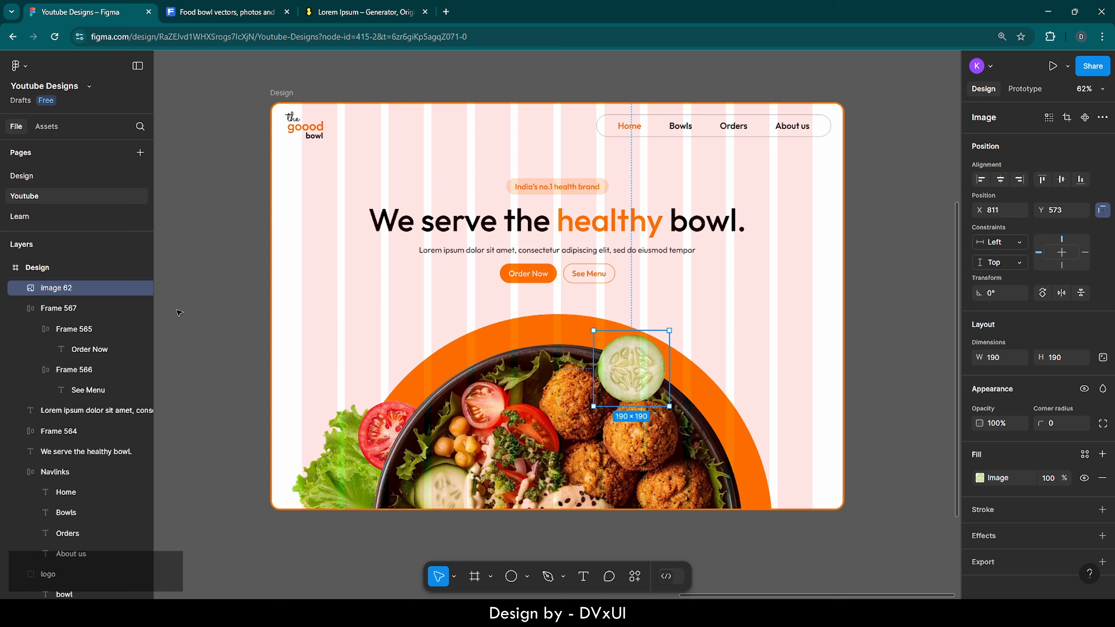
double_click(73, 288)
key(BackSpace)
text(cu)
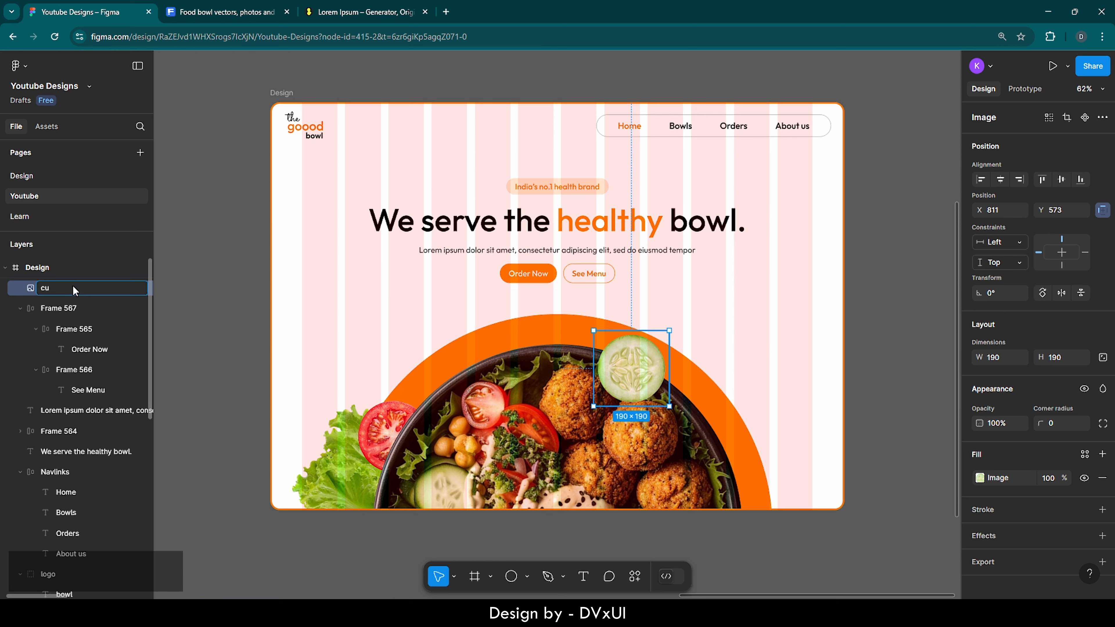
text(cumber slice)
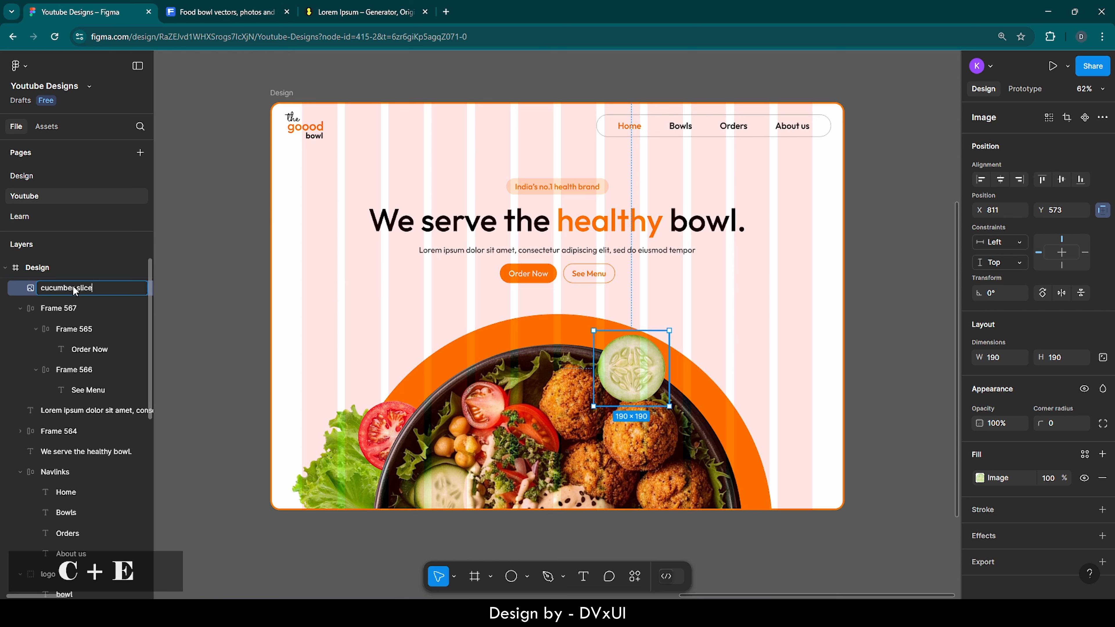
key(Return)
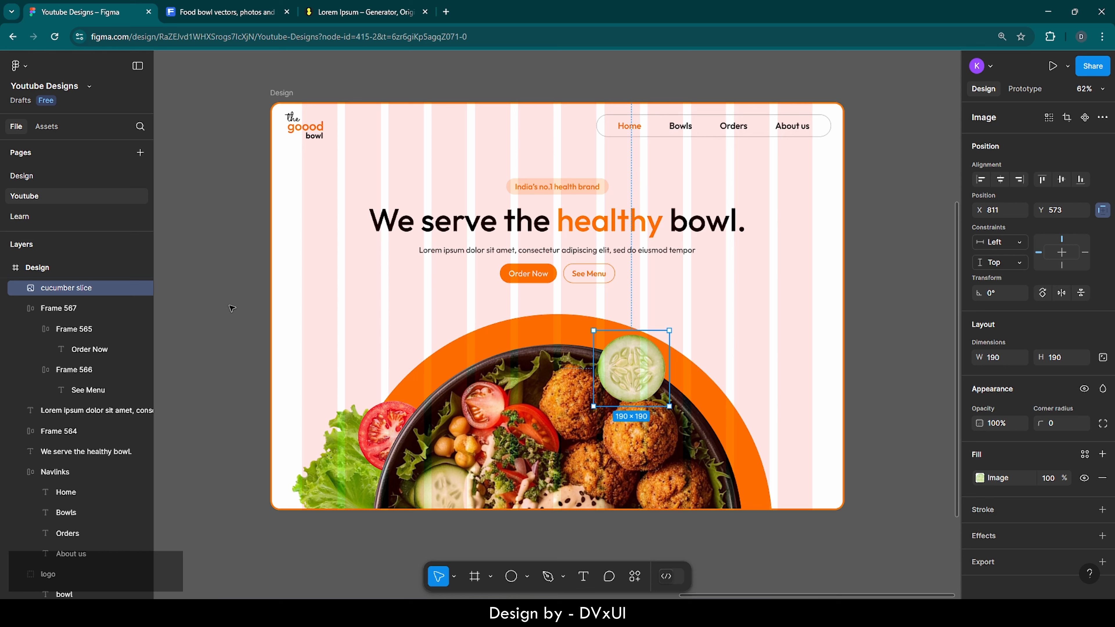
click(218, 378)
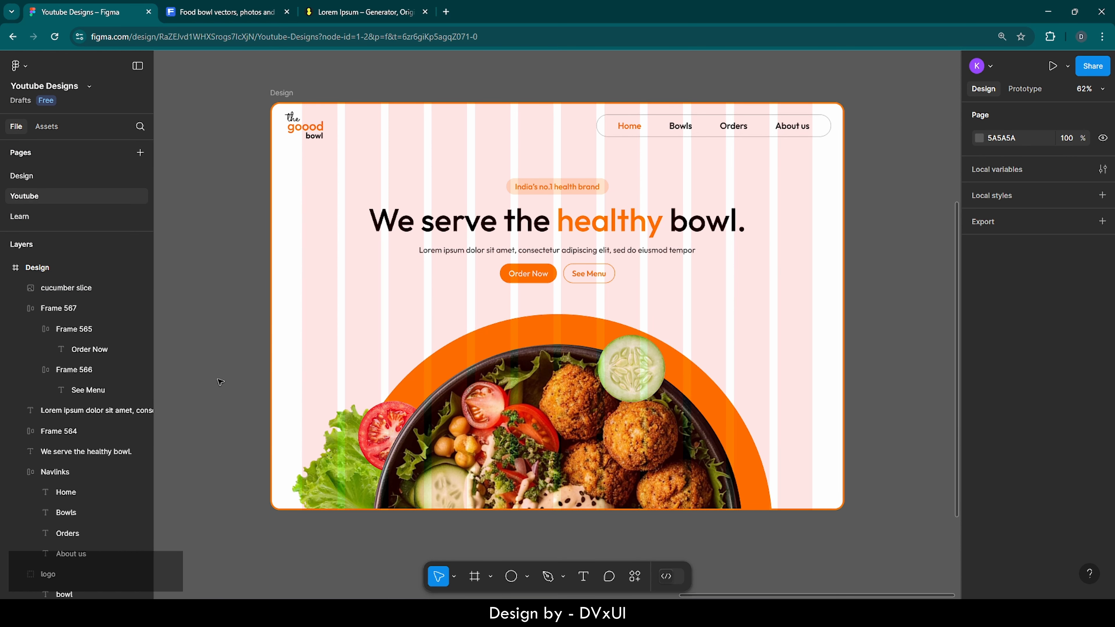
Step: Duplicate the lettuce image, place the copy behind the bowl's top edge, and rotate it to about 29°
click(336, 446)
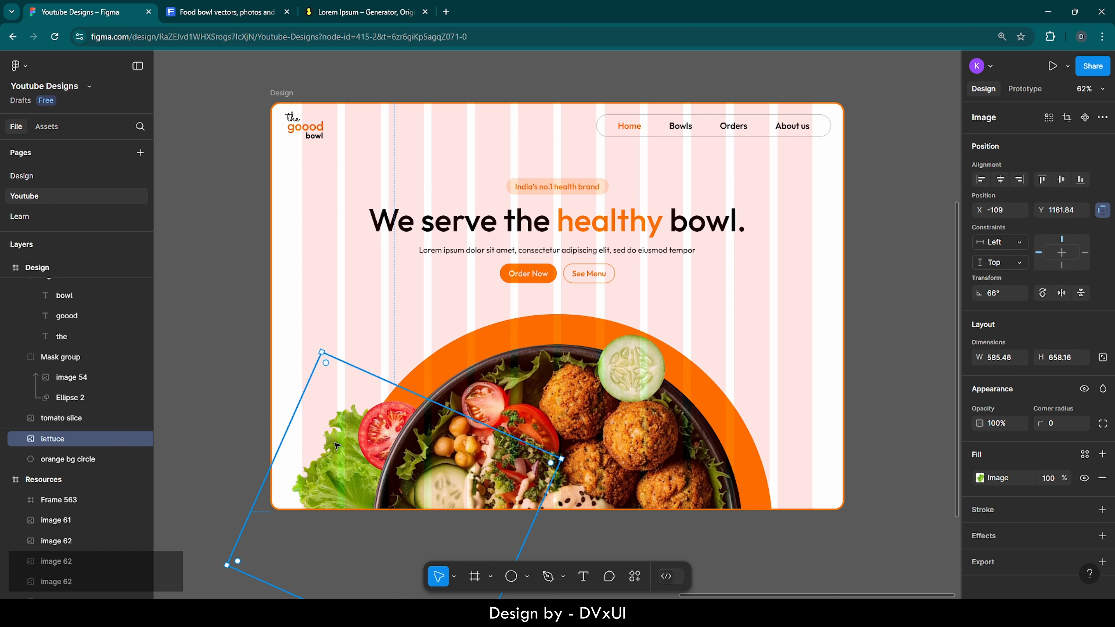
key(ctrl+c)
key(ctrl+v)
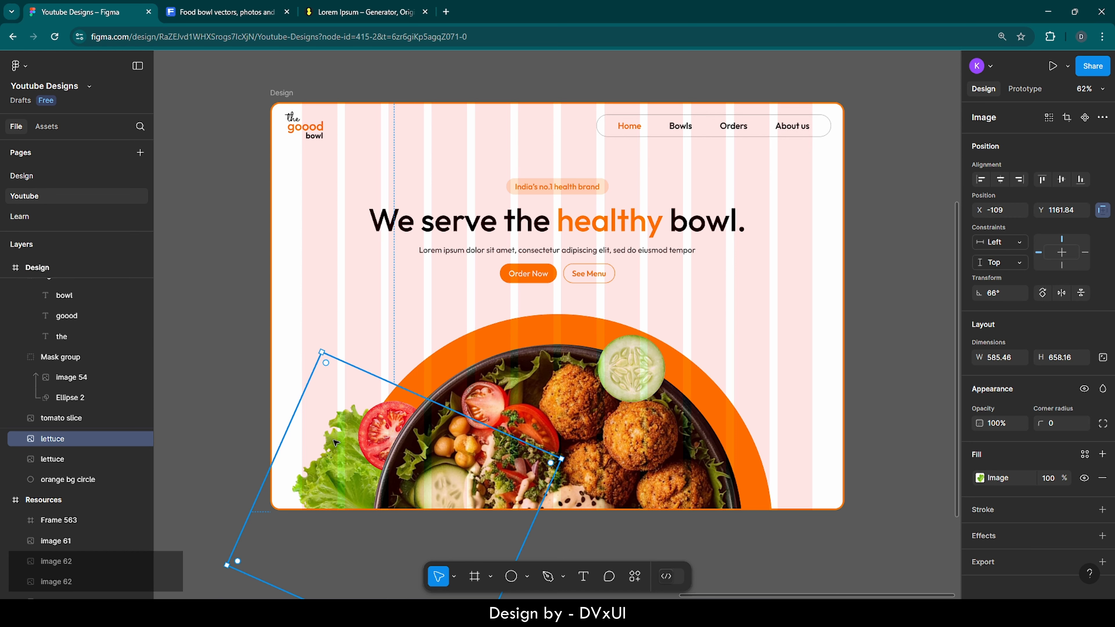
drag(334, 464, 509, 354)
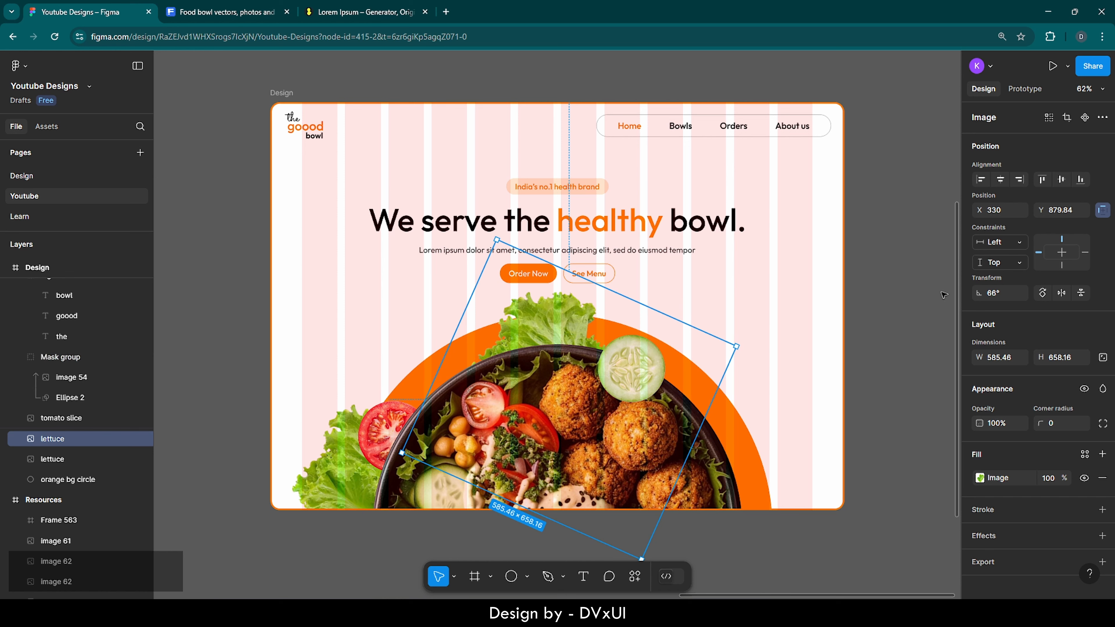
drag(741, 341, 781, 474)
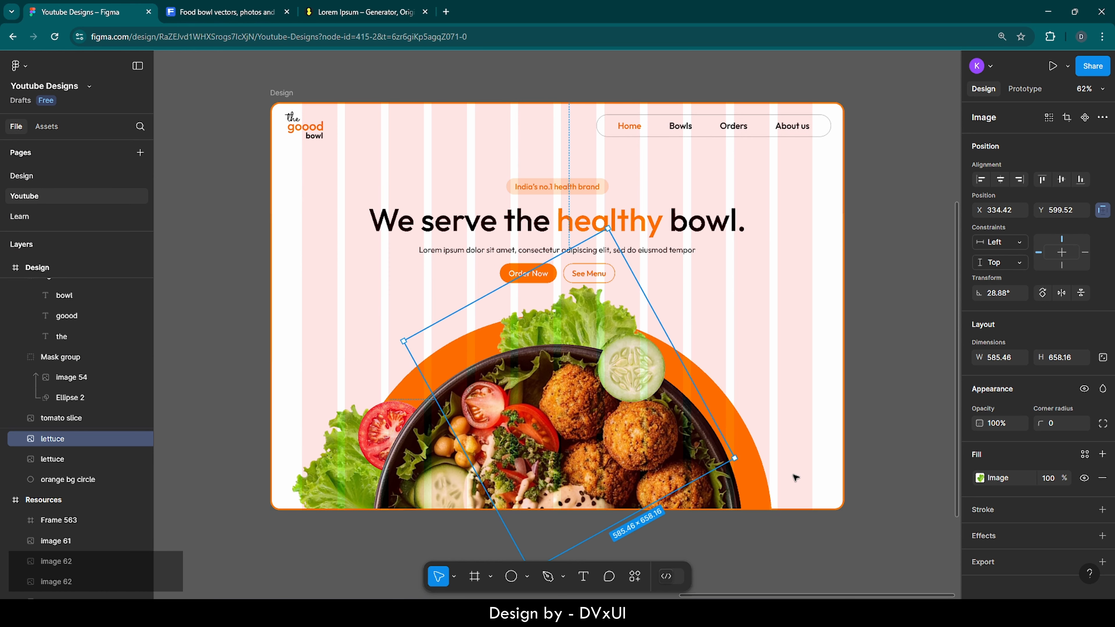
drag(568, 323, 548, 327)
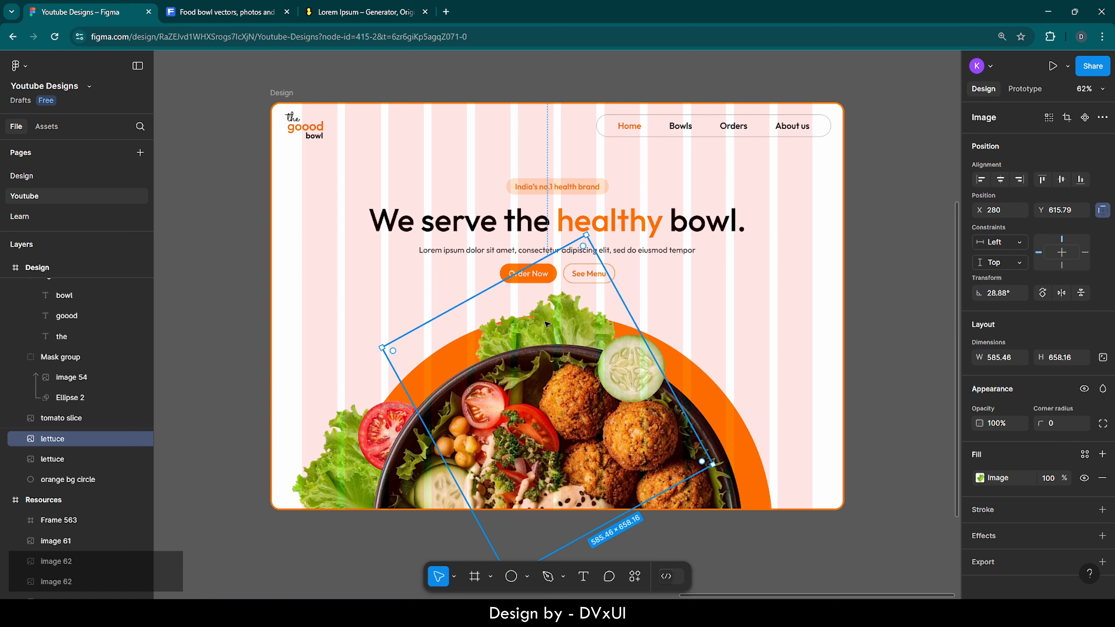
Step: Paste another lettuce copy, place it behind the bowl's lower right edge, and rotate it to about -27°
key(ctrl+v)
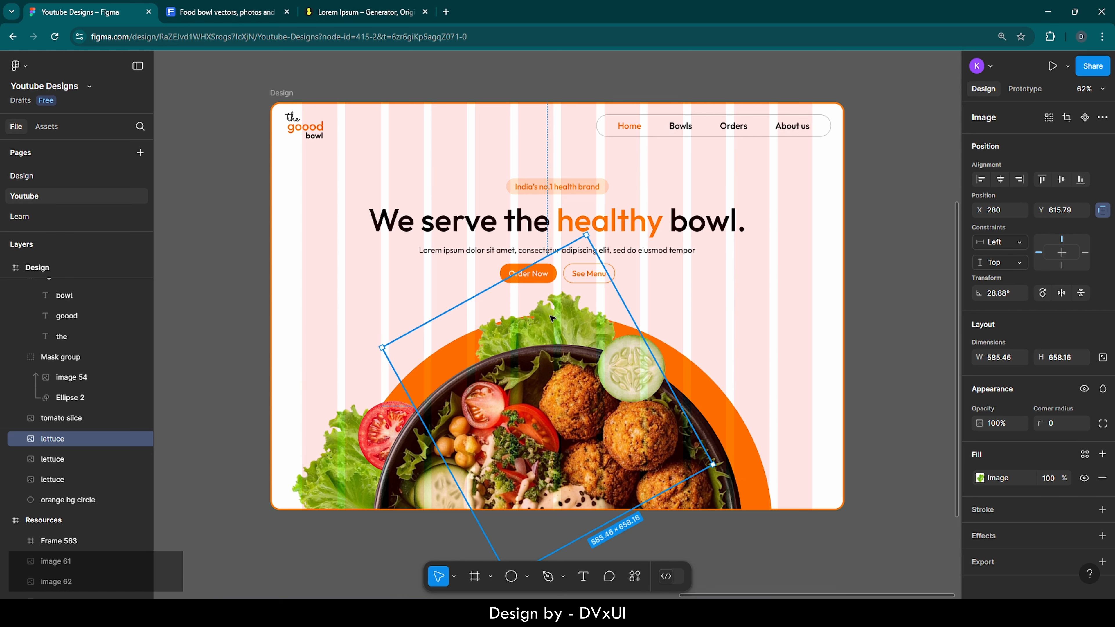
drag(552, 318, 719, 383)
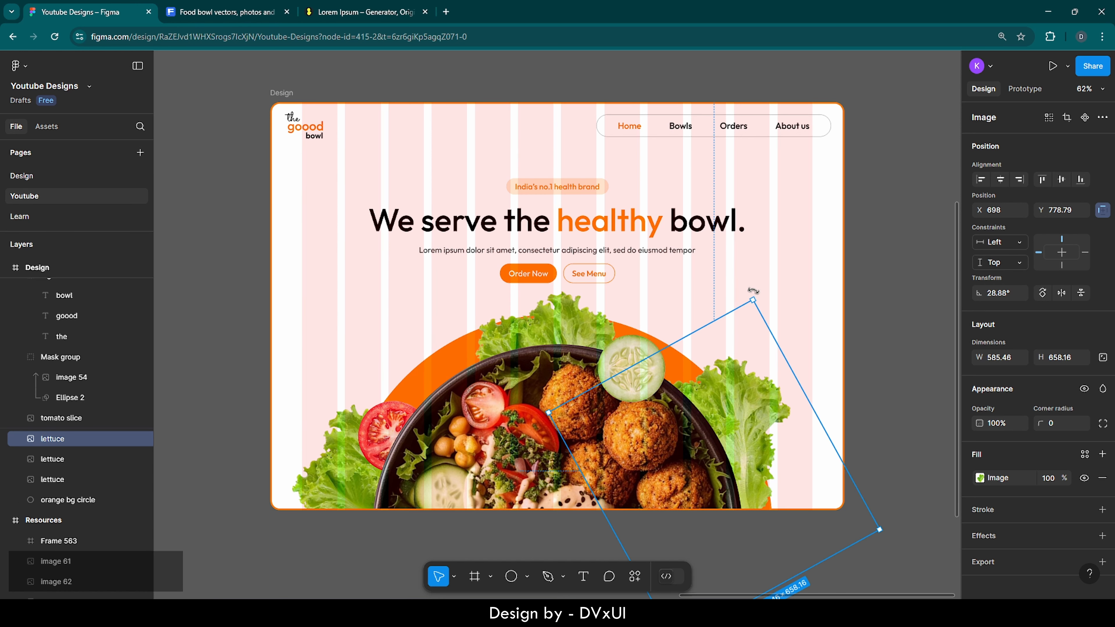
drag(753, 291, 764, 438)
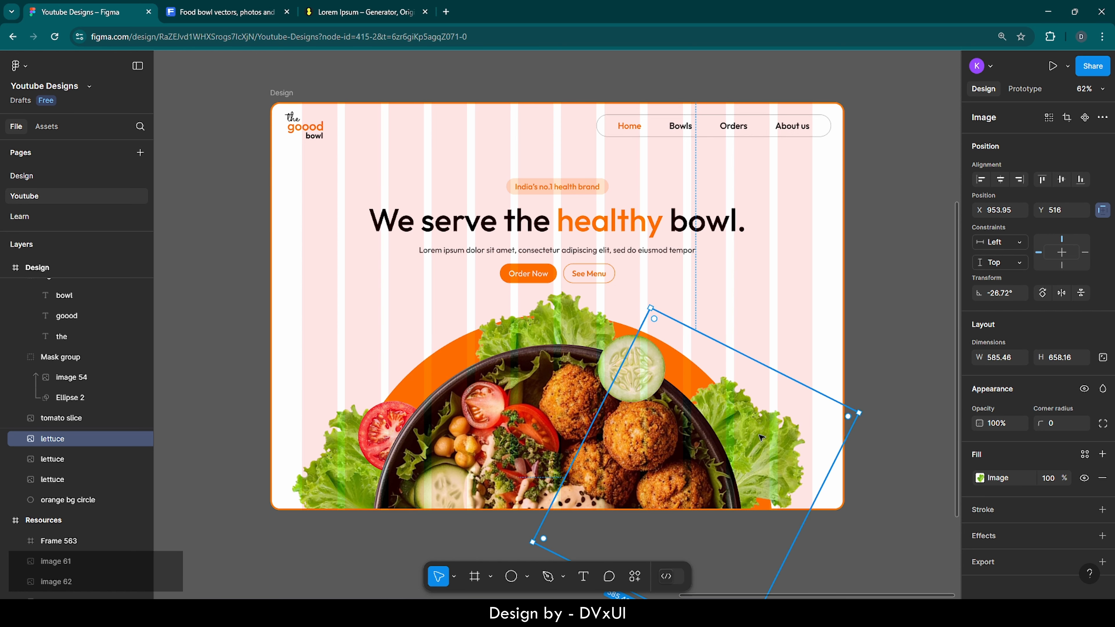
drag(764, 440, 761, 468)
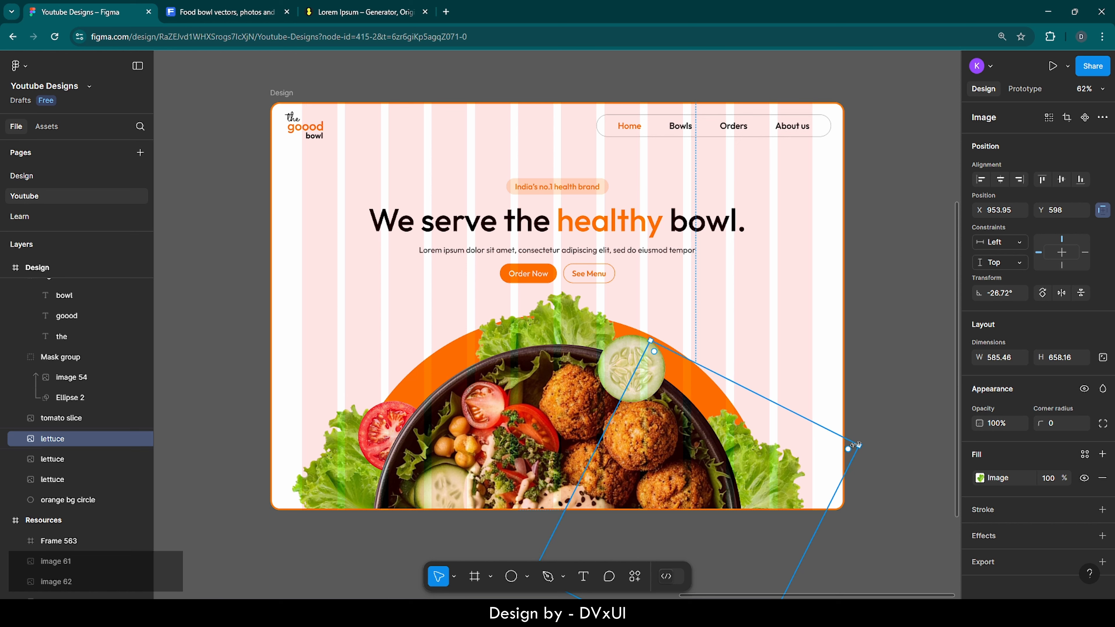
click(877, 434)
Step: Move the cucumber slice to the bowl's right edge and layer it behind the bowl, directly above the lettuce layers
click(628, 368)
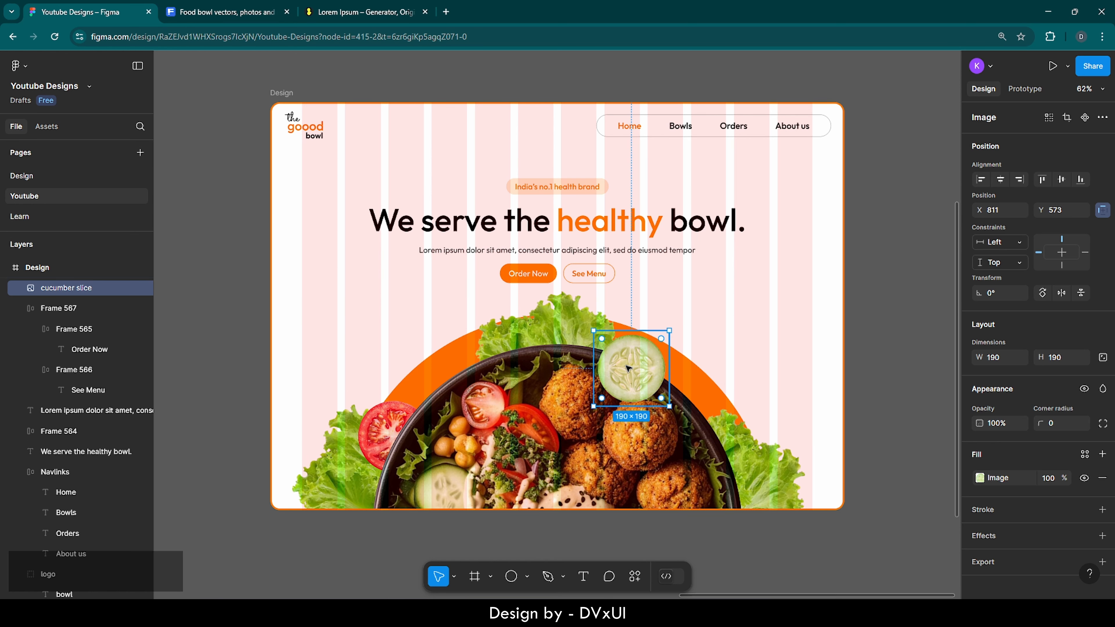
drag(628, 368, 726, 434)
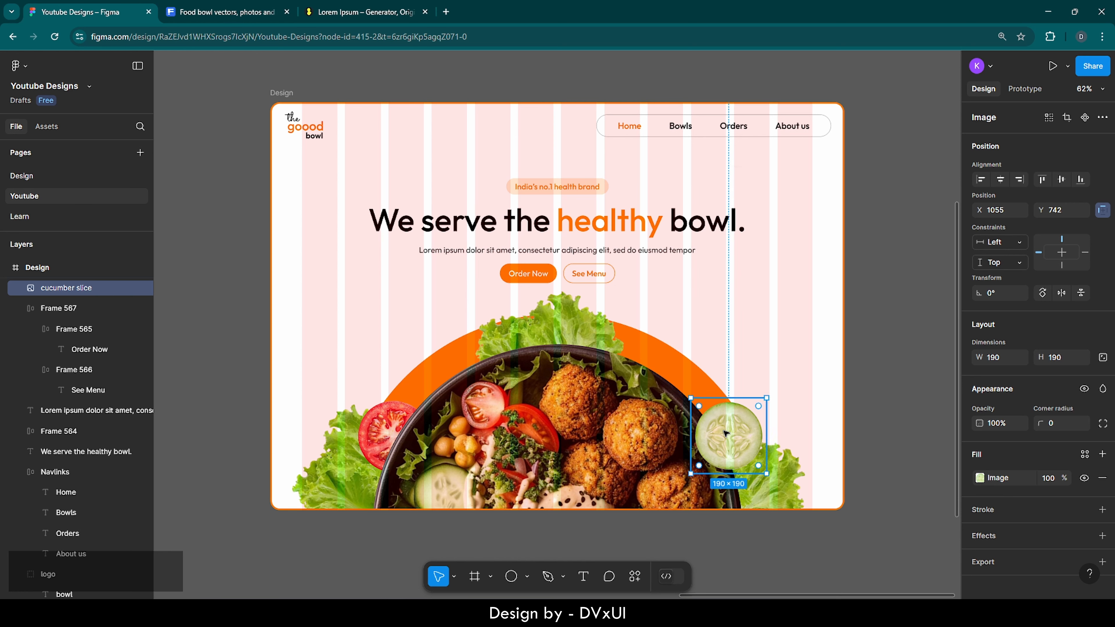
right_click(725, 434)
click(762, 298)
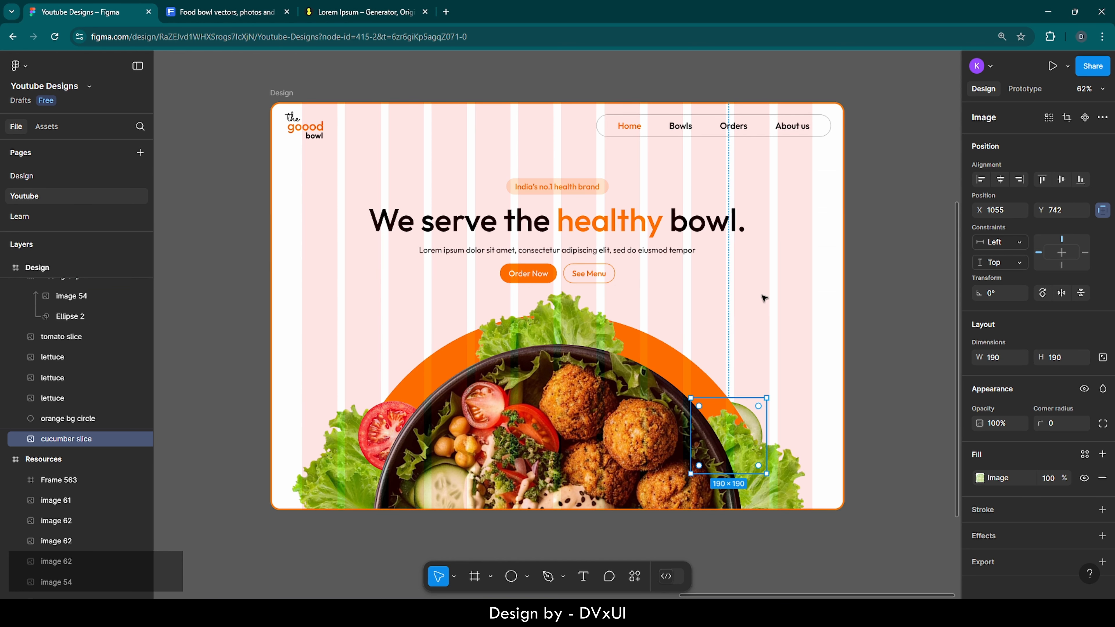
drag(70, 438, 65, 409)
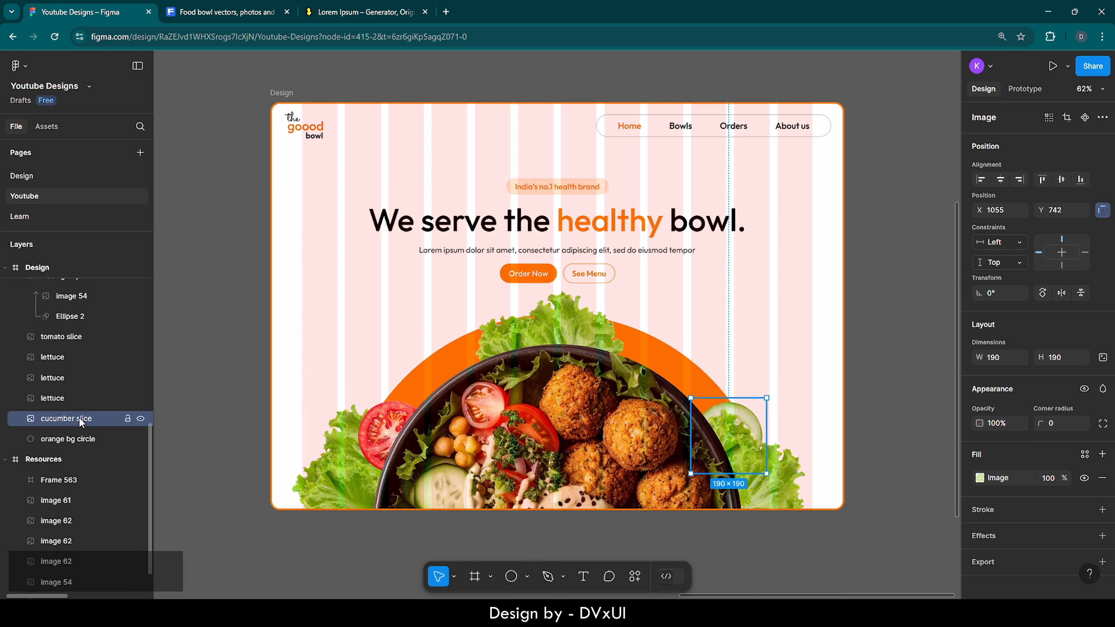
drag(71, 418, 61, 352)
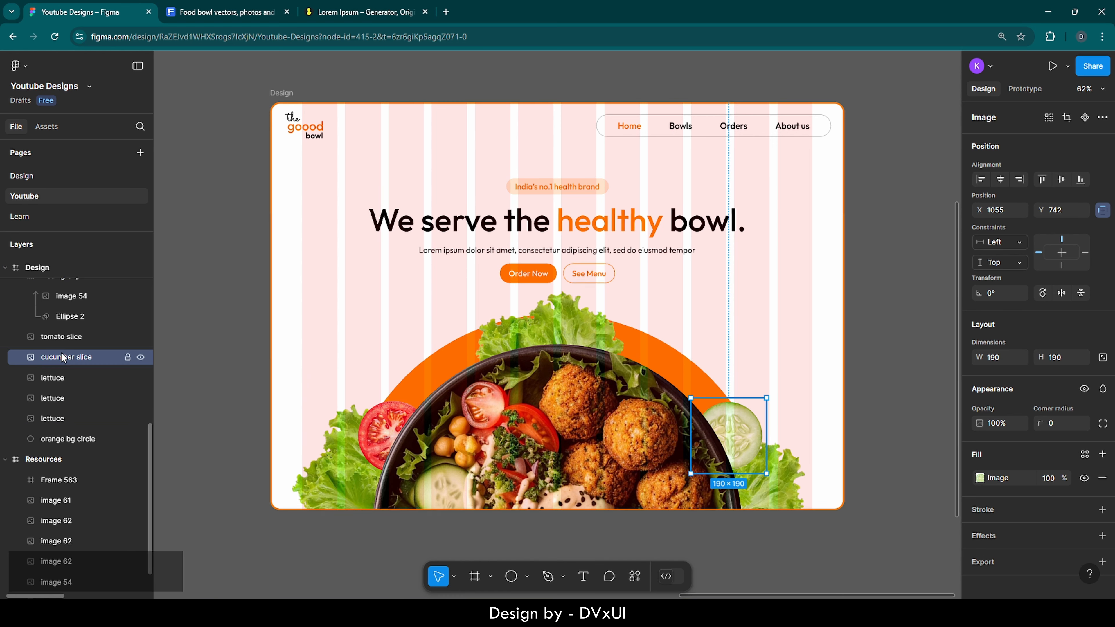
click(214, 407)
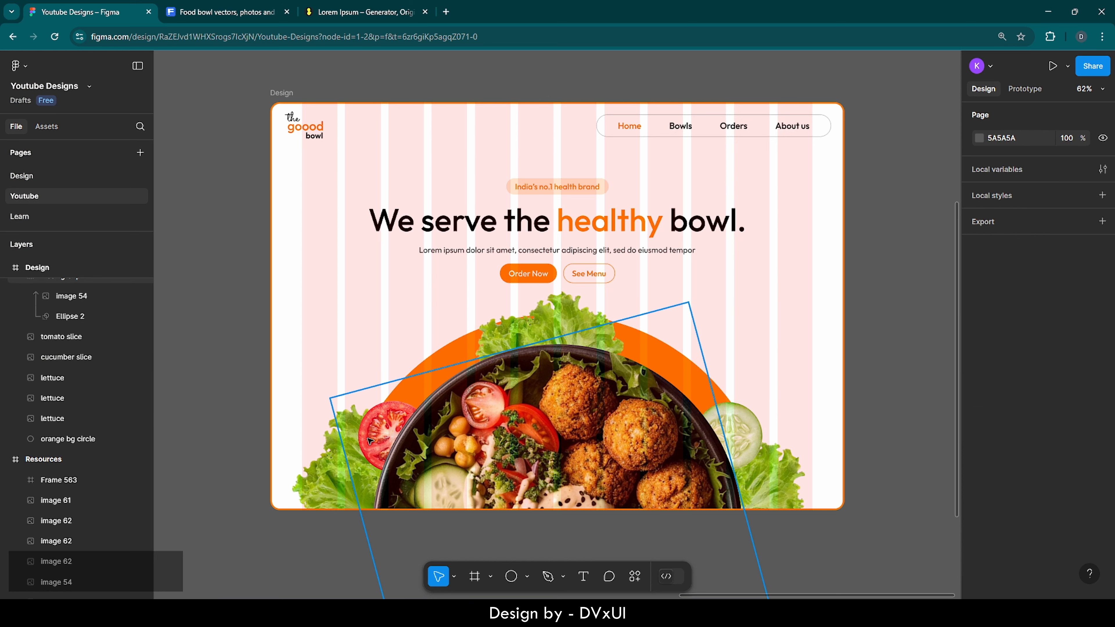
Step: Duplicate the tomato slice and place the copy at the bowl's lower right edge, just below the cucumber slice
click(70, 337)
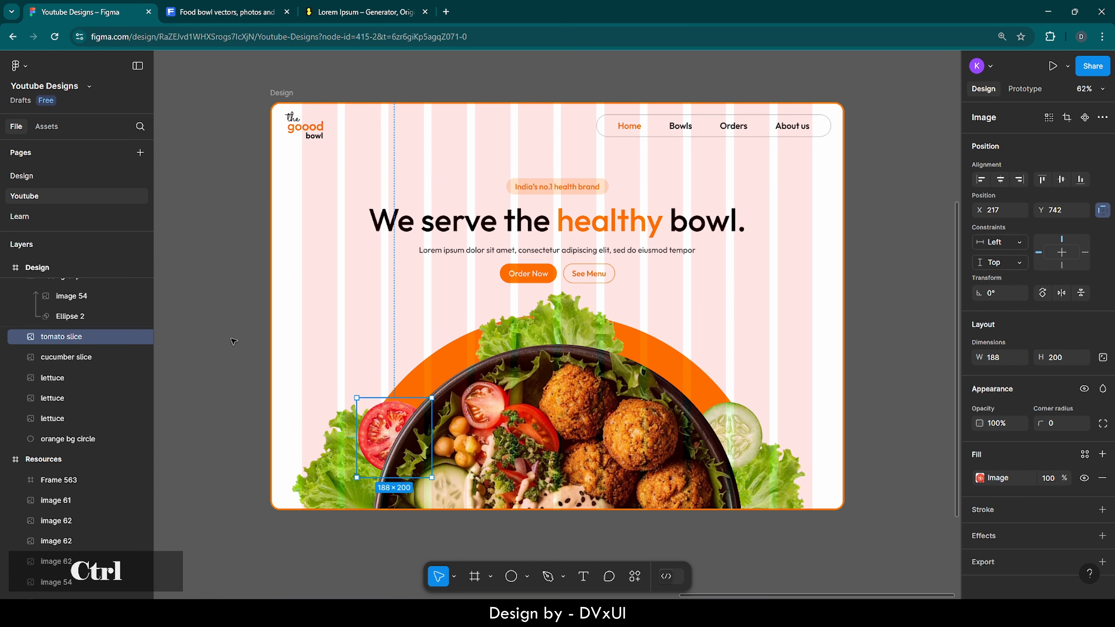
key(ctrl+v)
drag(387, 434, 734, 492)
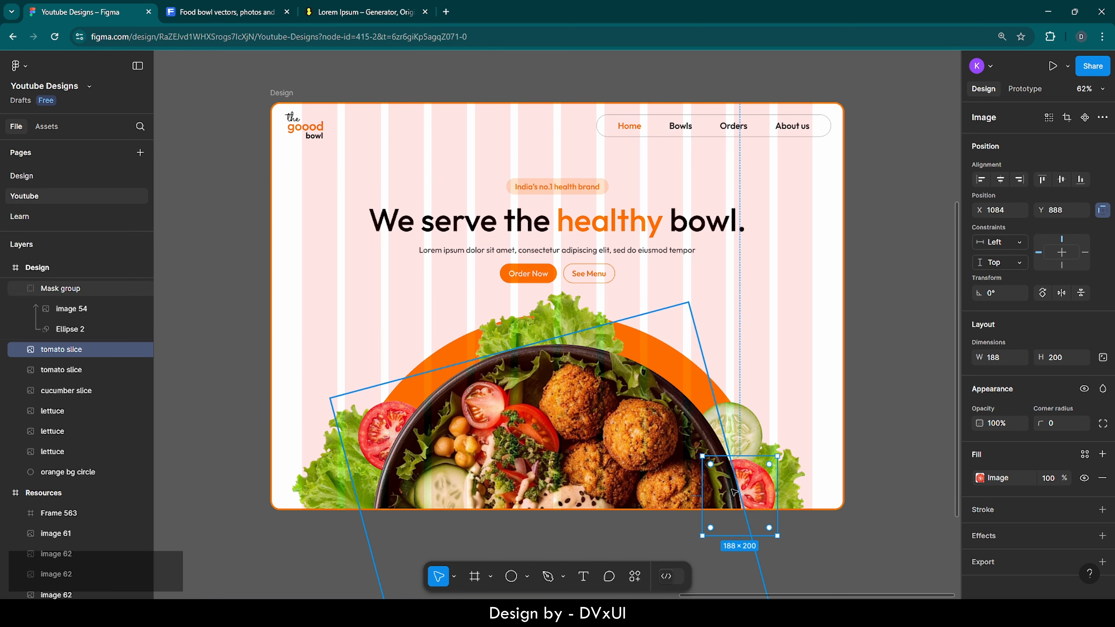
click(869, 478)
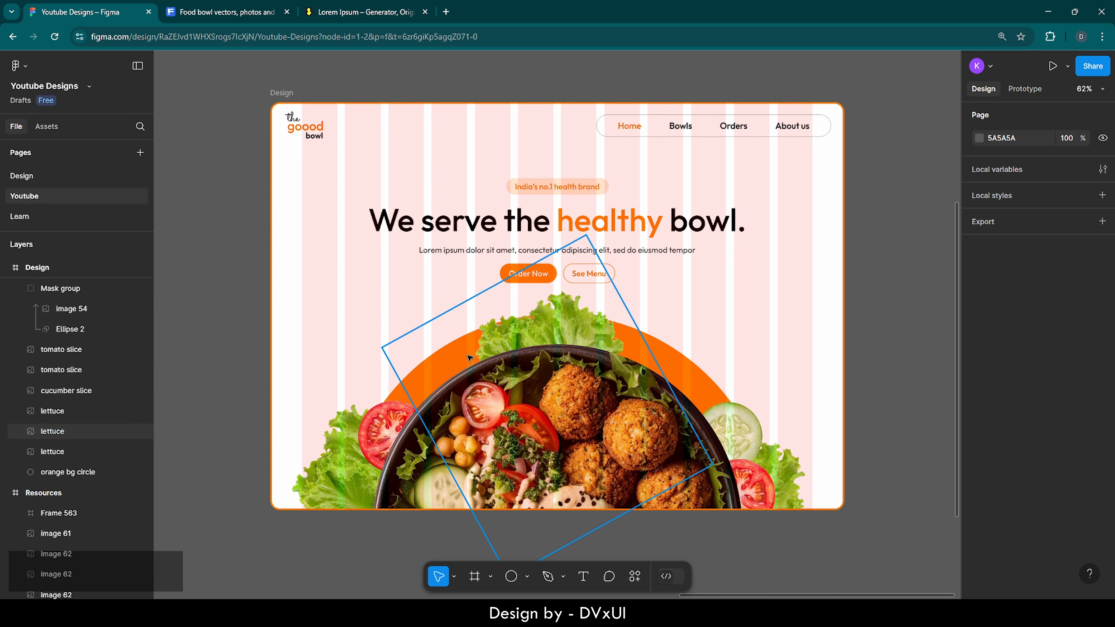
Step: Add the text "good" to the upper left of the bowl and set its font size to 60
key(t)
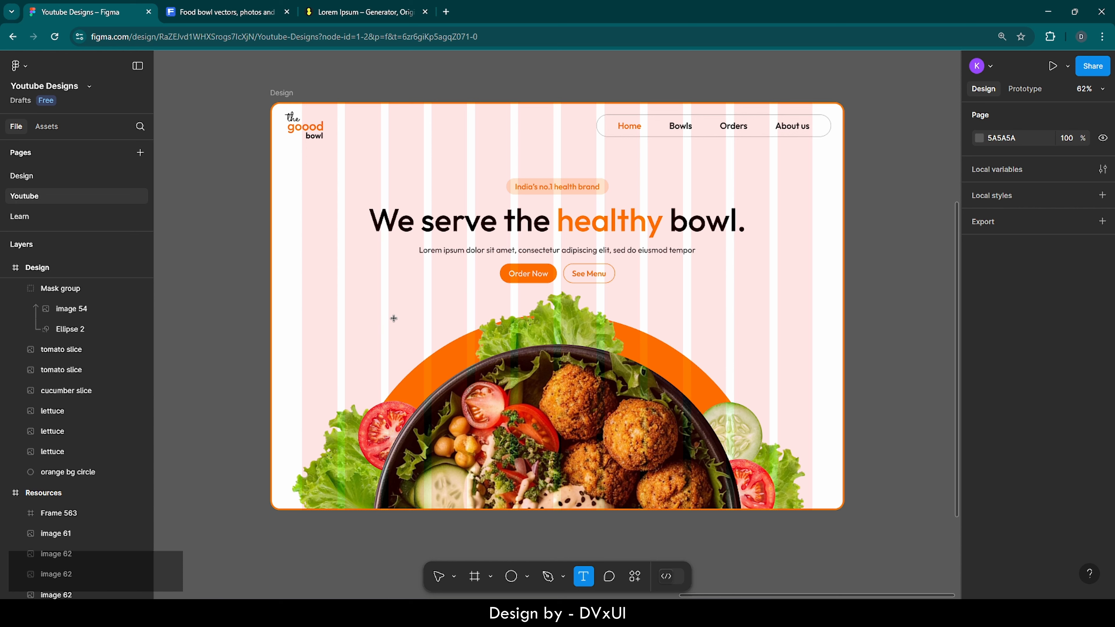
click(349, 312)
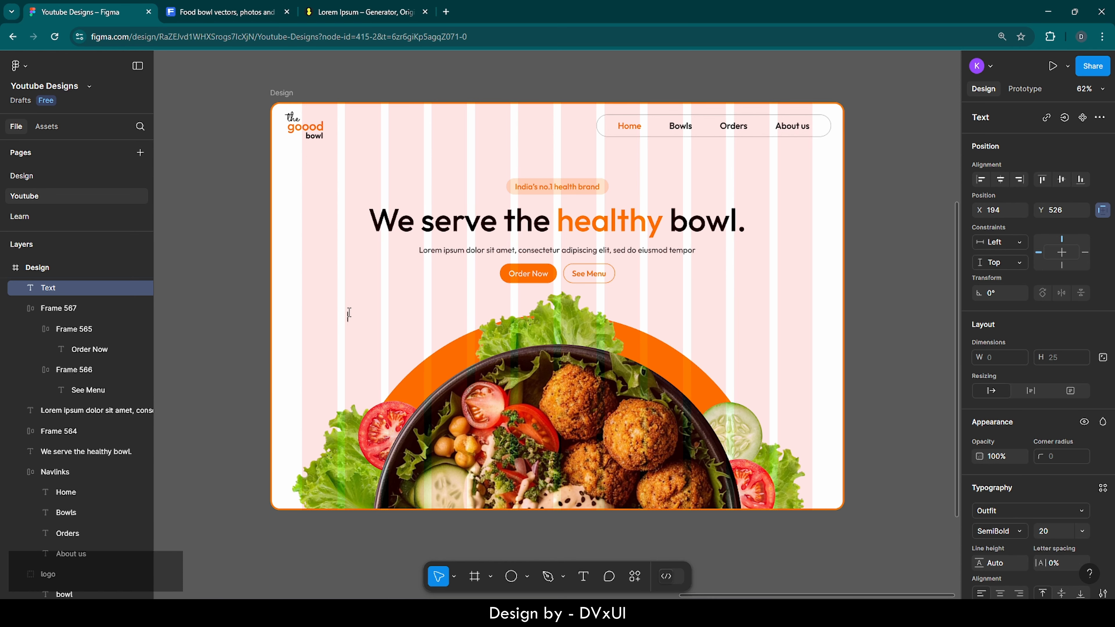
text(good)
key(ctrl+a)
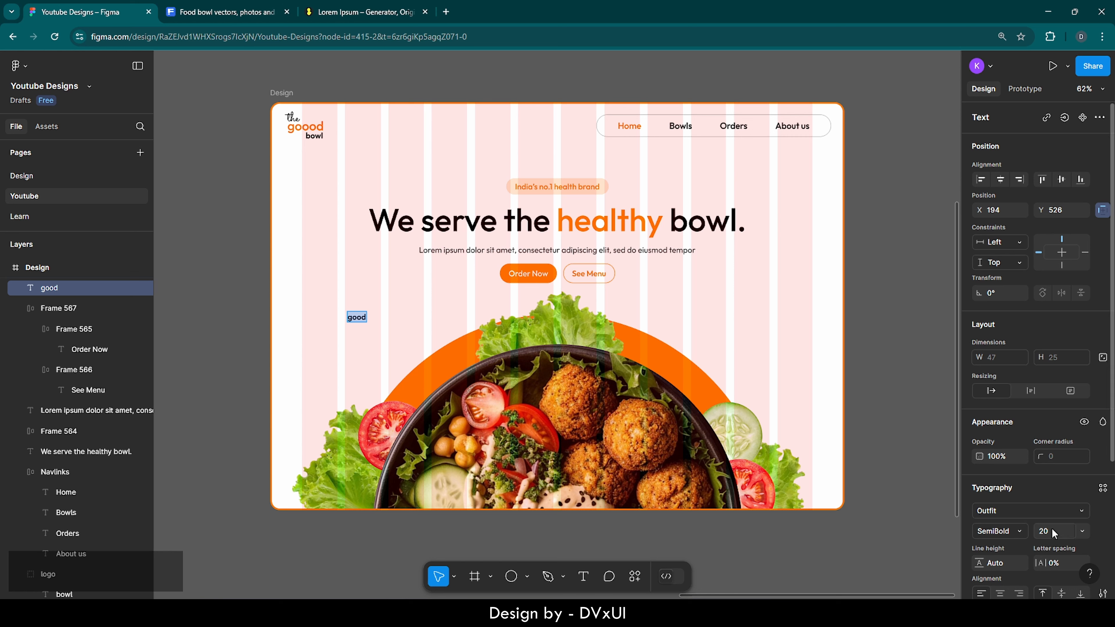
key(BackSpace)
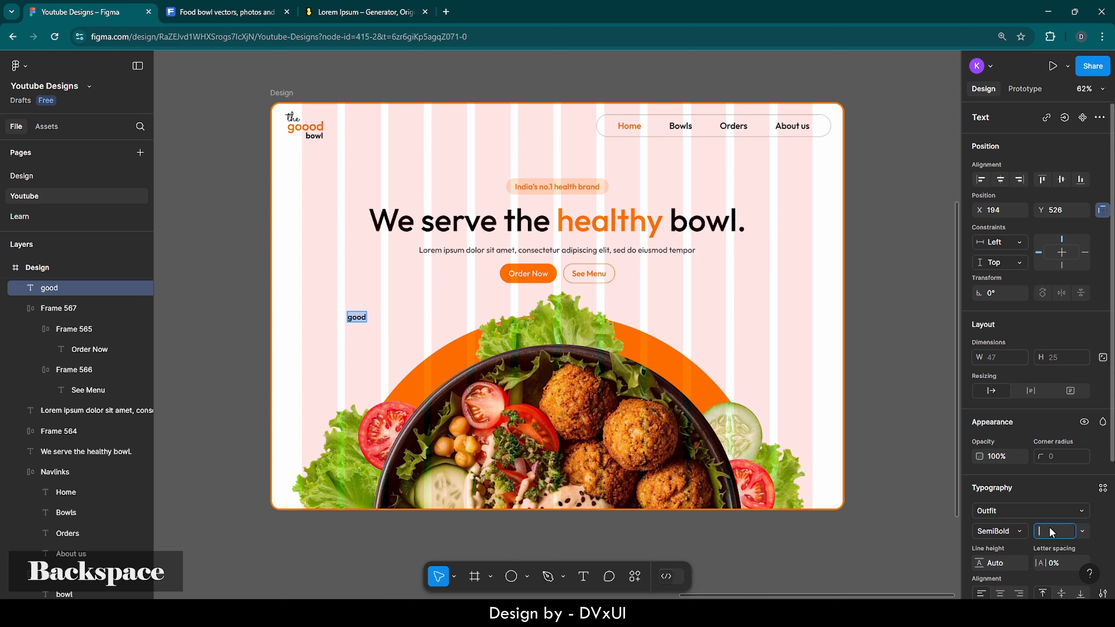
text(60)
key(Return)
Step: Set the "good" text's weight to Medium and its fill color to white (FFFFFF)
click(1013, 528)
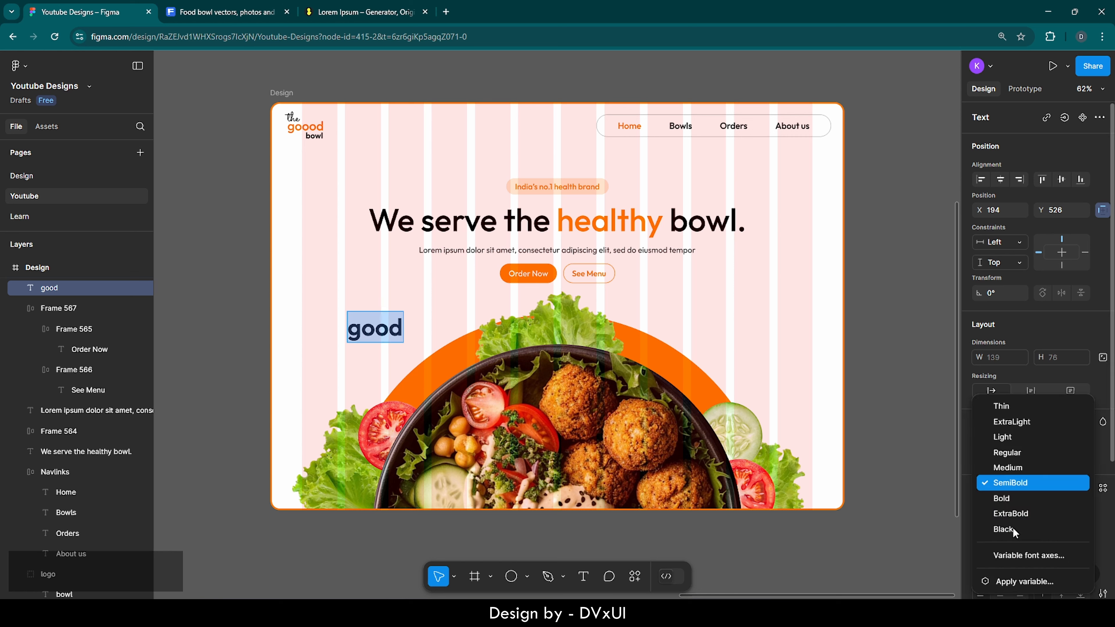
click(1012, 471)
scroll(1016, 502, down, 3)
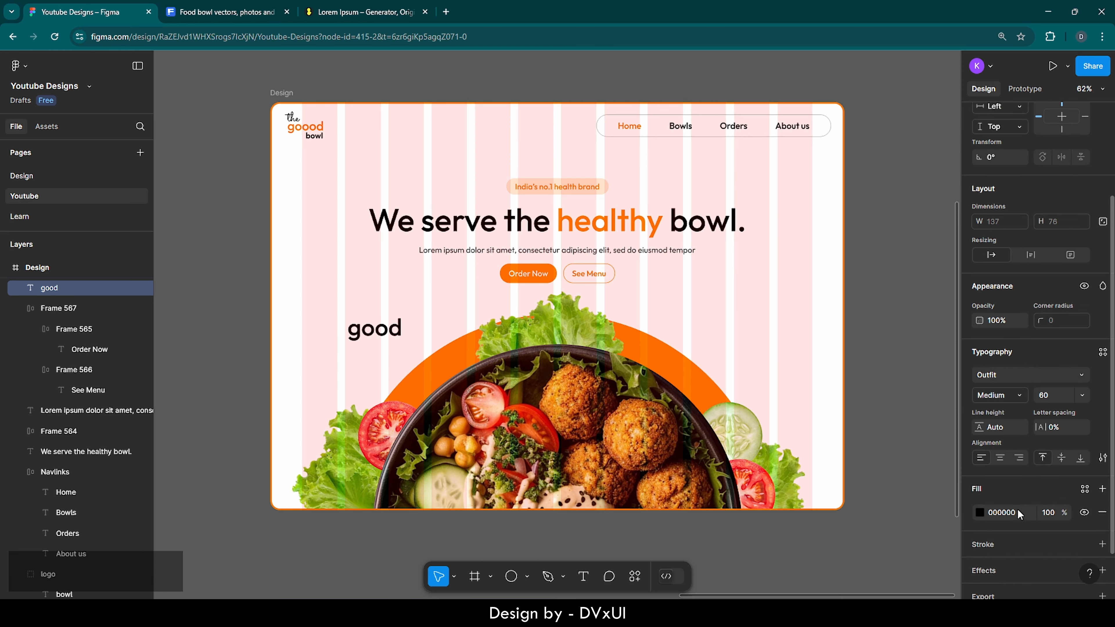
click(1017, 507)
text(f)
key(Return)
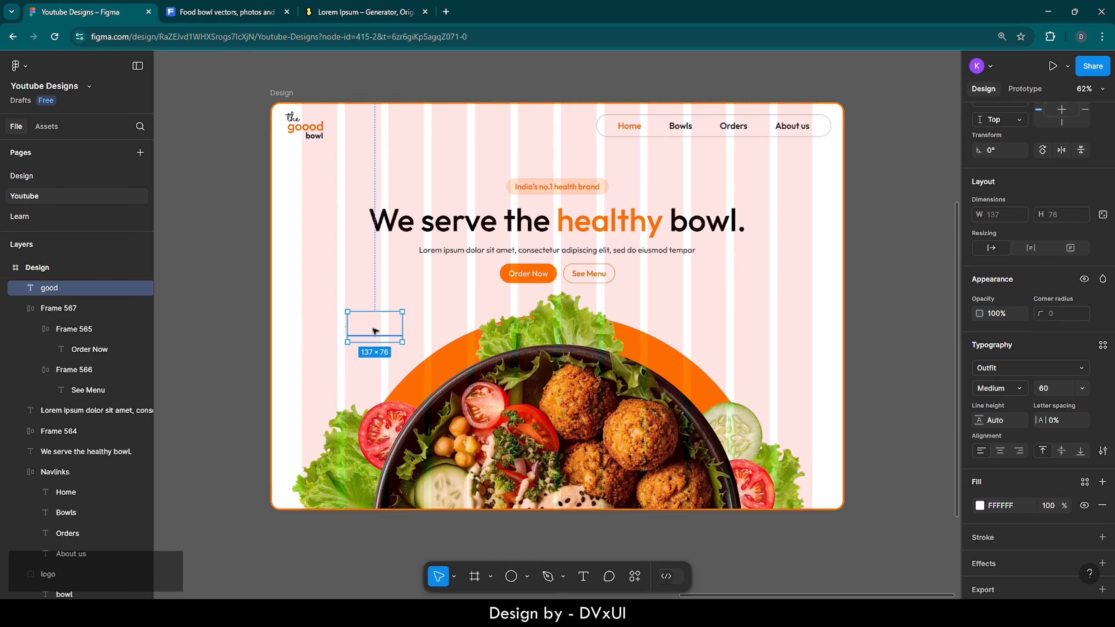
Step: Move the "good" text onto the left side of the orange circle's band and rotate it about 38° to follow the curve
drag(369, 329, 434, 367)
scroll(434, 368, up, 5)
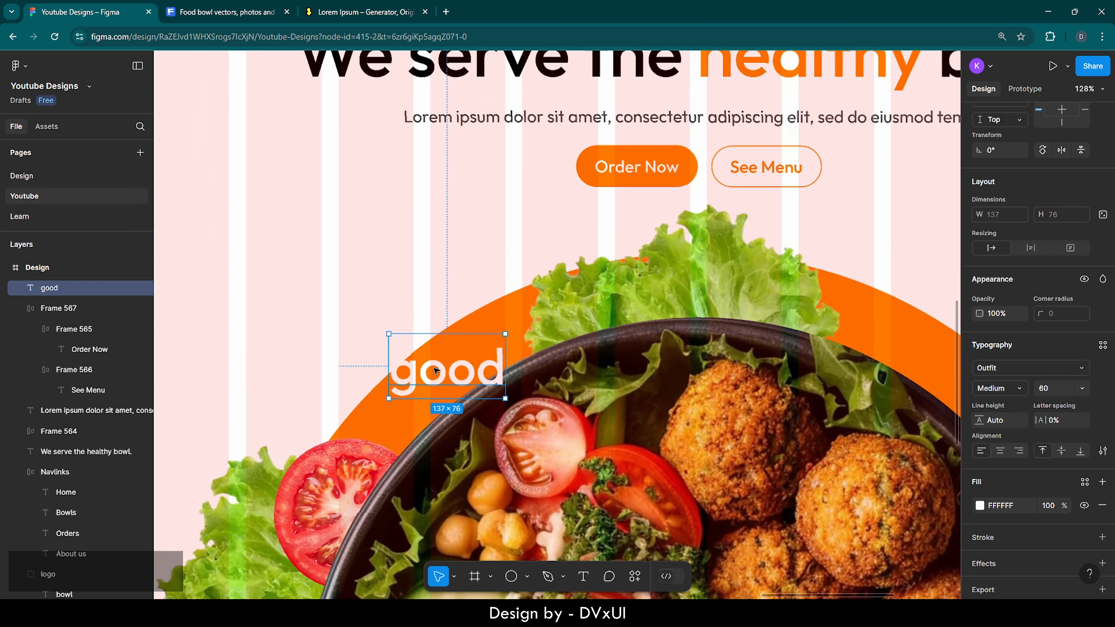
scroll(436, 371, up, 2)
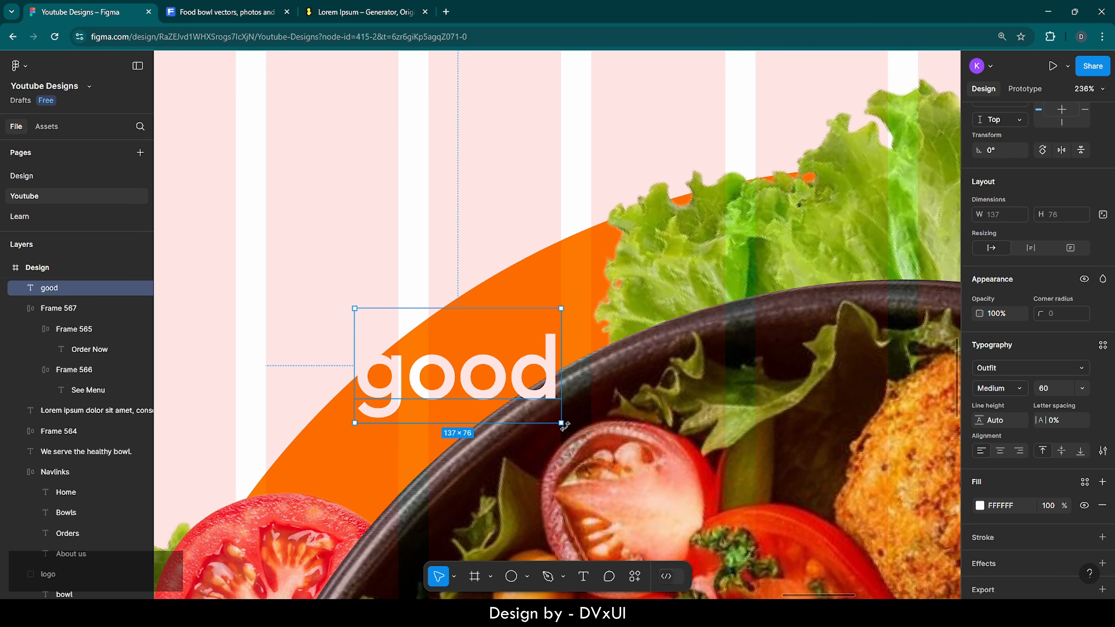
drag(565, 426, 572, 350)
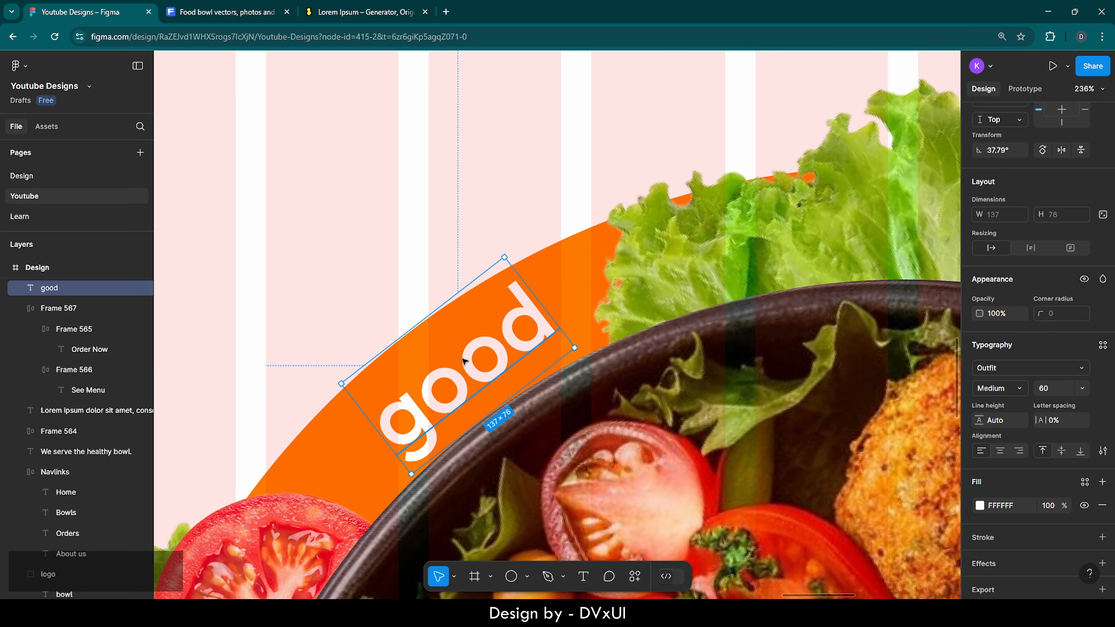
drag(468, 360, 445, 374)
scroll(446, 375, down, 10)
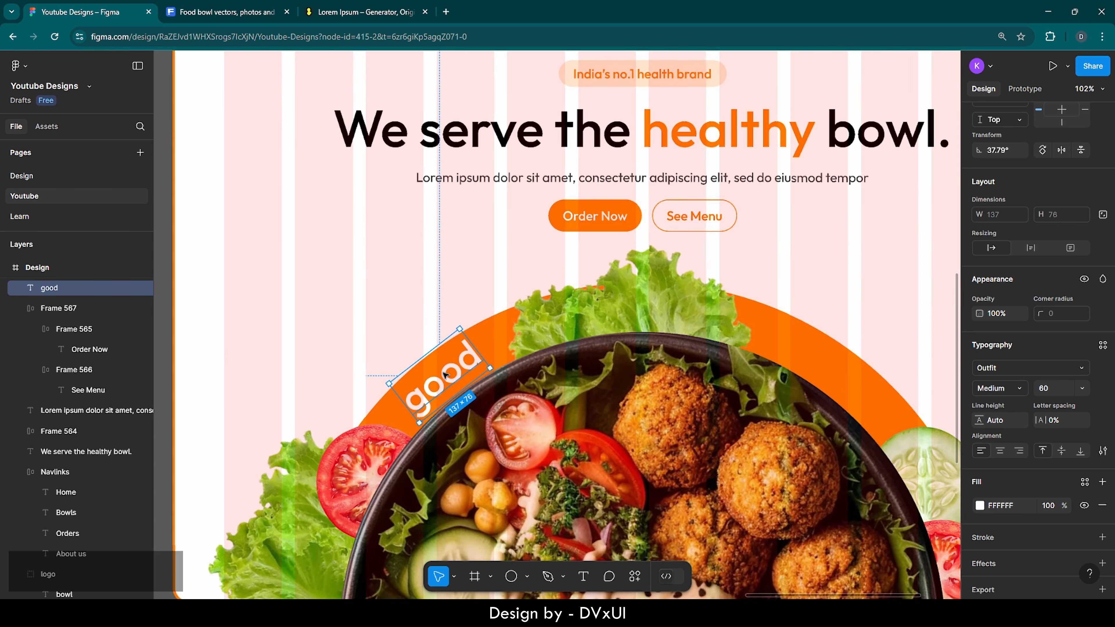
Step: Paste a copy of the "good" text onto the right side of the orange circle's band and change its wording to "bowl"
key(ctrl+v)
drag(445, 374, 713, 364)
double_click(712, 362)
key(BackSpace)
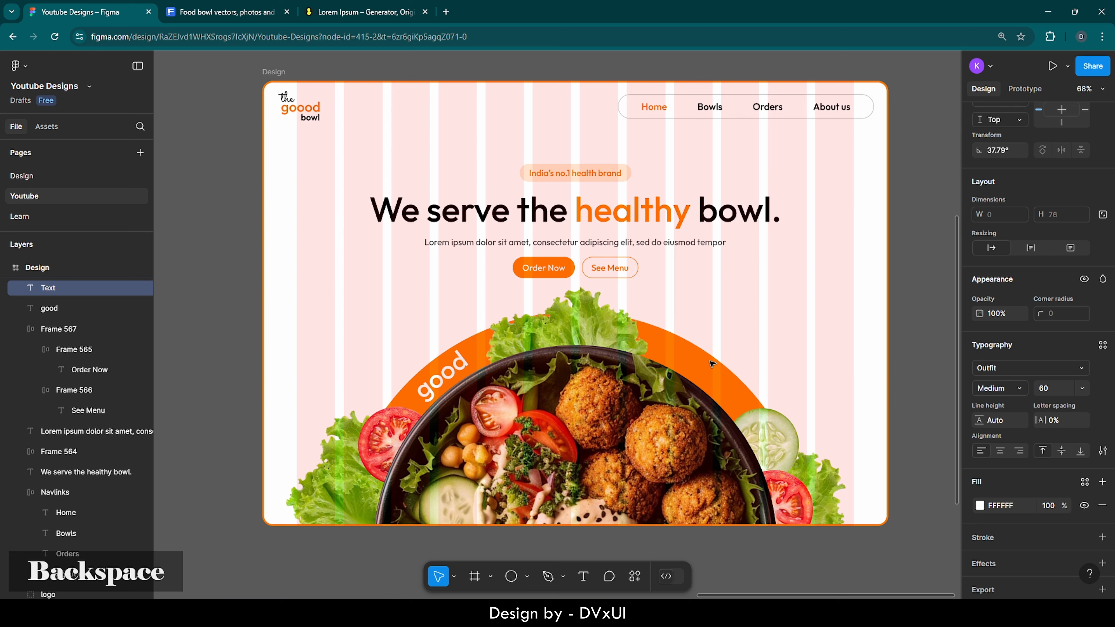
text(bowl)
key(ctrl+a)
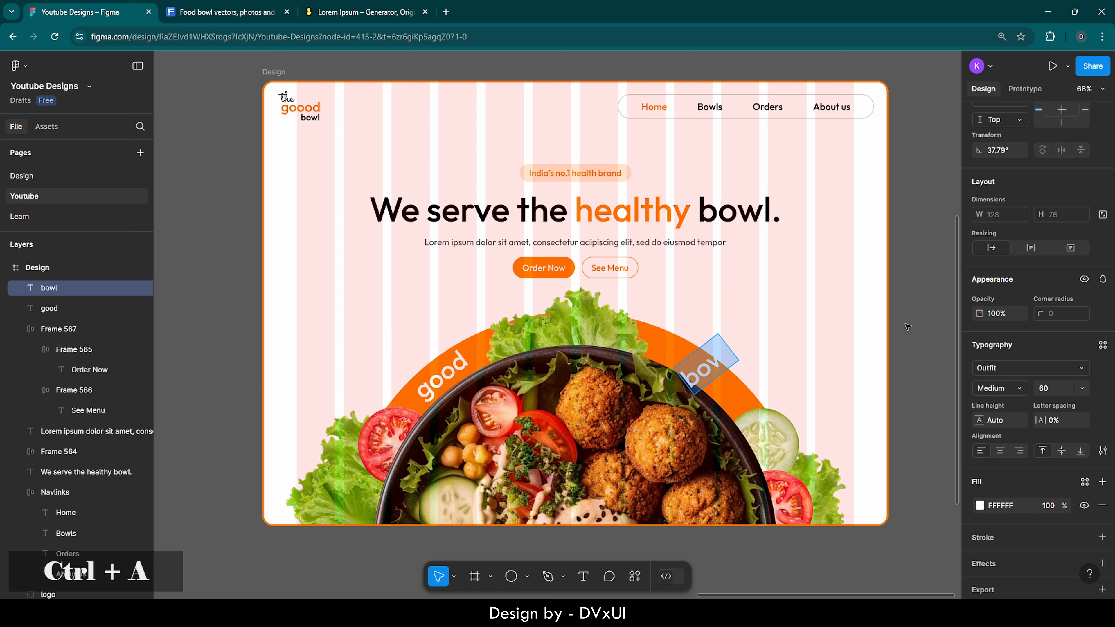
key(Escape)
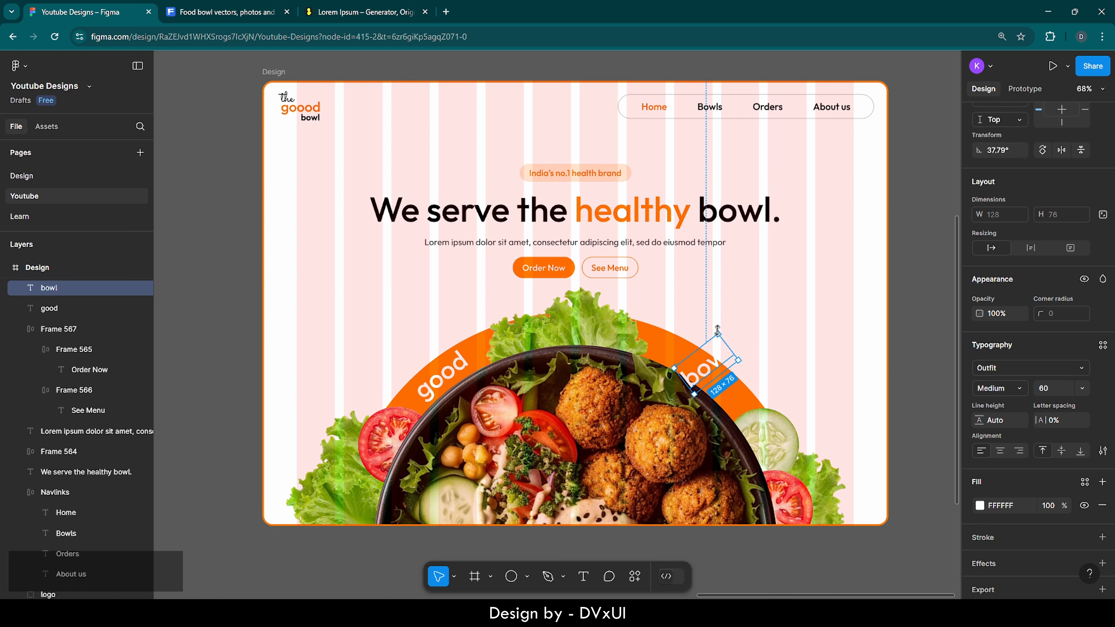
Step: Rotate the "bowl" text to about -40° so it follows the curve of the orange band
drag(719, 328, 709, 382)
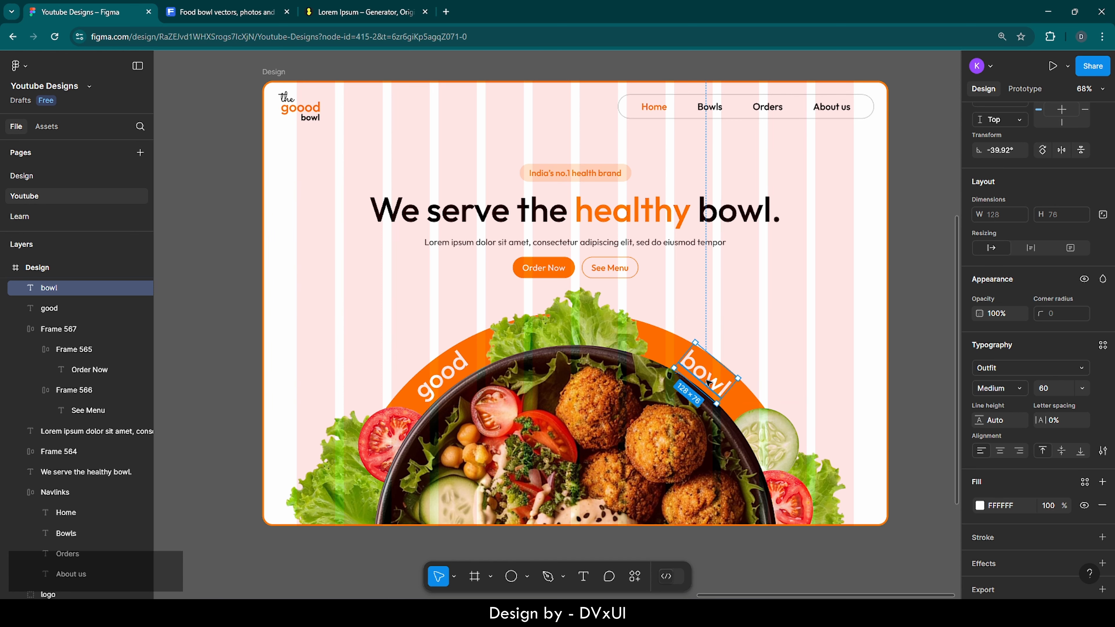
click(745, 336)
scroll(745, 337, left, 1)
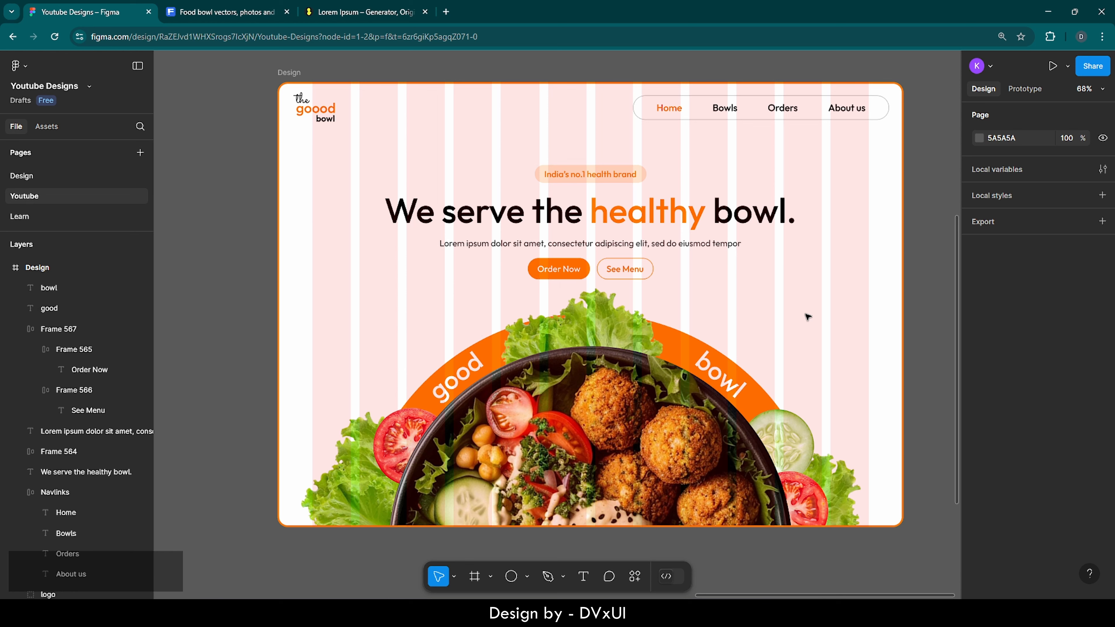
Step: Add a rectangle to the upper right of the bowl and set its size to 612 wide by 236 high
key(r)
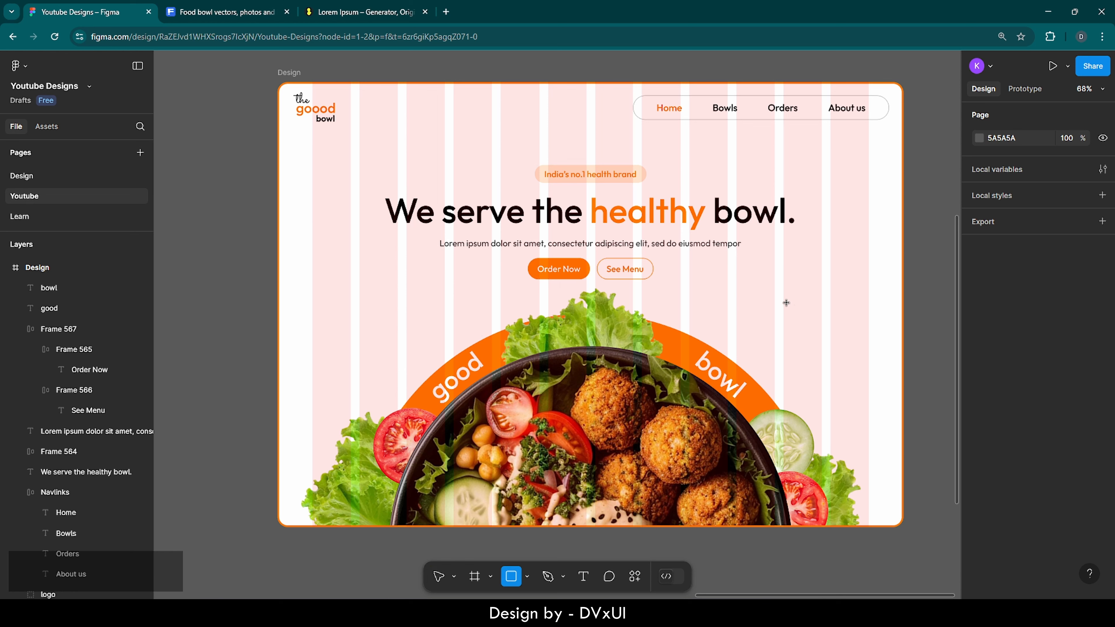
click(786, 302)
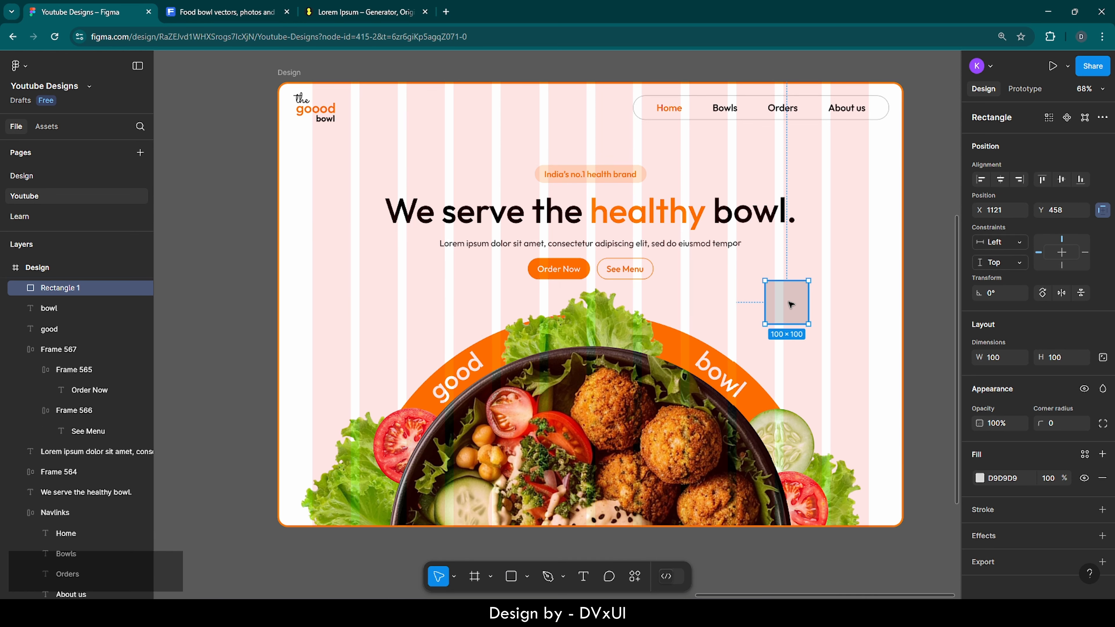
click(1003, 359)
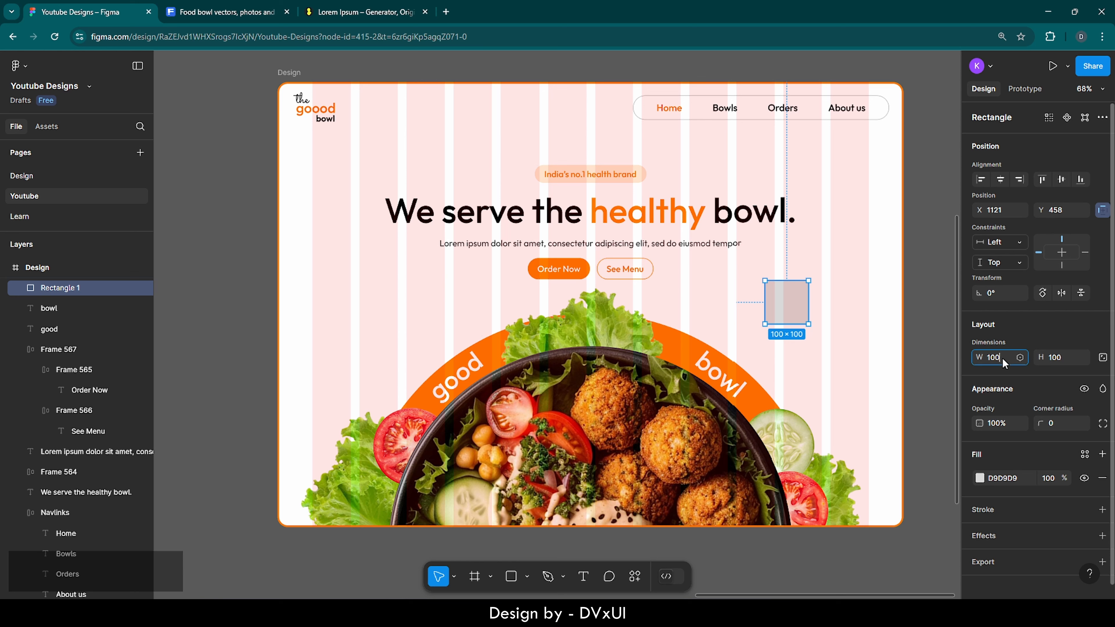
double_click(1004, 360)
key(BackSpace)
text(612)
key(Return)
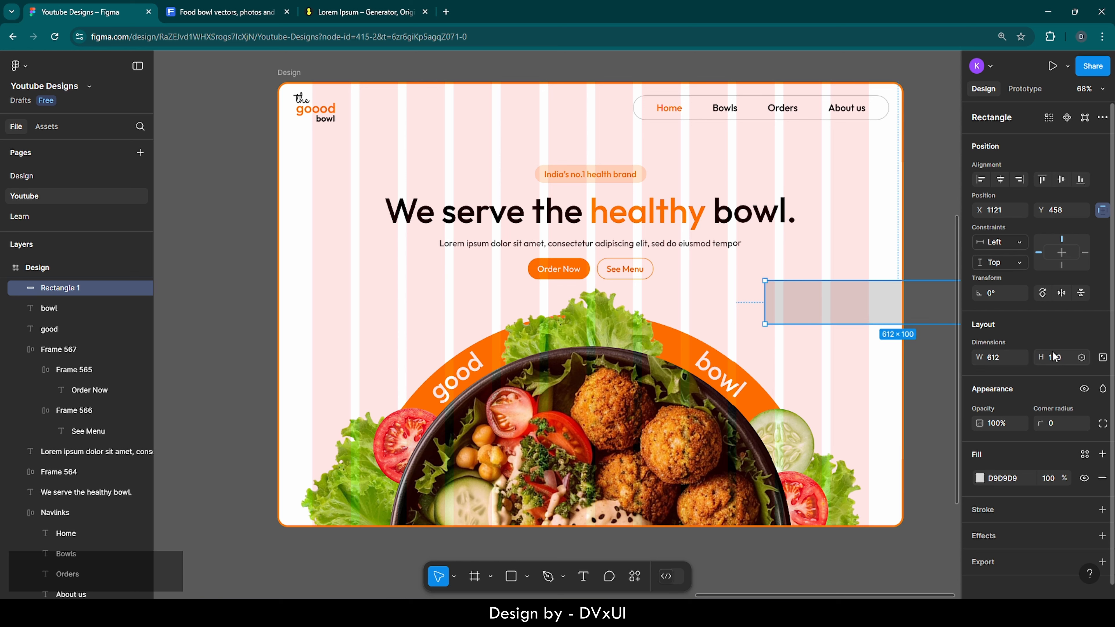
click(1054, 357)
key(BackSpace)
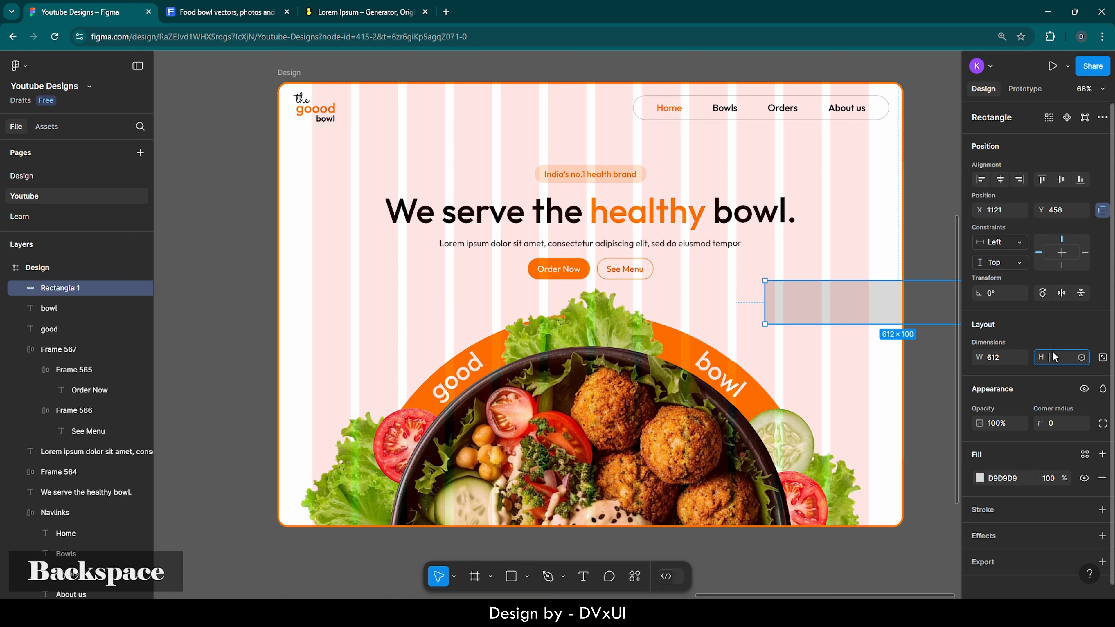
text(233)
key(Return)
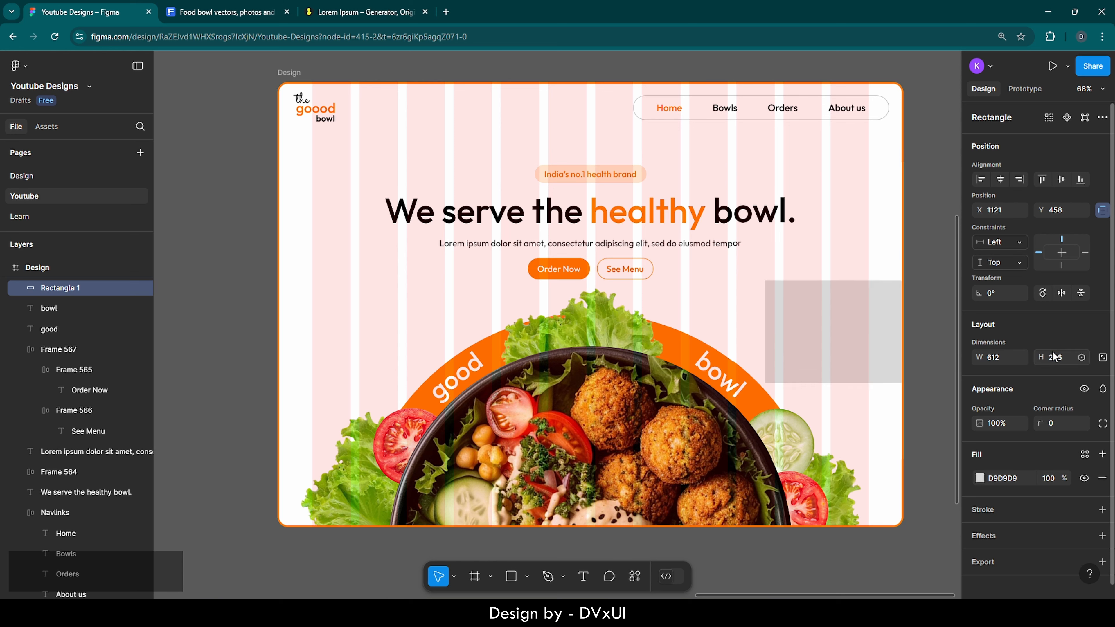
Step: Raise the rectangle's corner radius to 140 so its end is fully rounded
click(1055, 424)
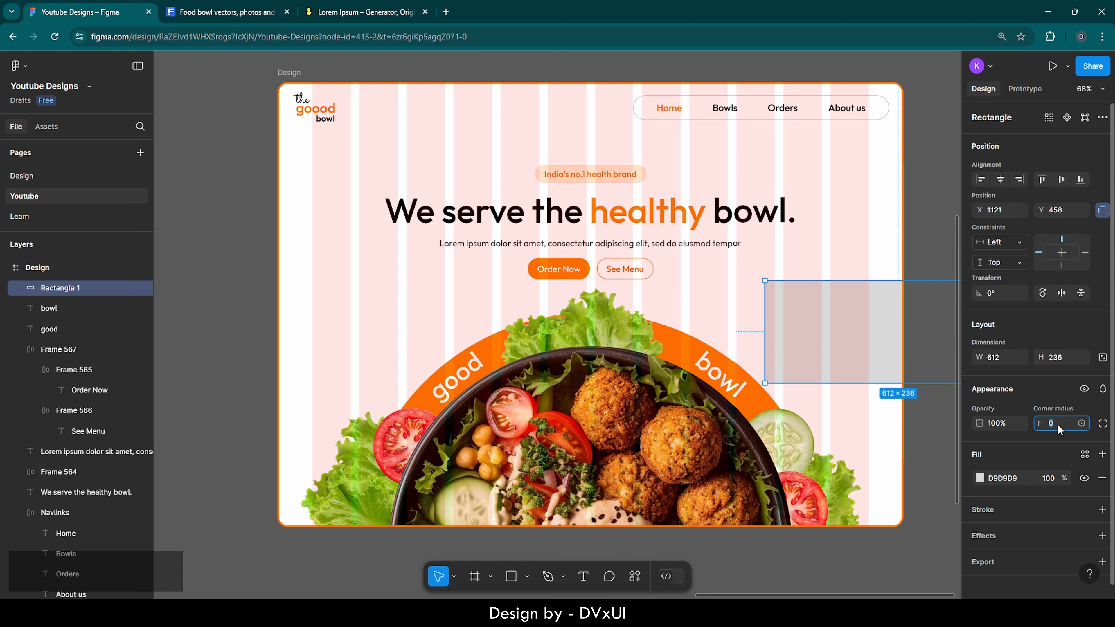
key(shift+Up)
key(shift+Up)
key(shift+Up)
key(shift+Up)
key(shift+Up)
key(shift+Up)
key(shift+Up)
key(shift+Up)
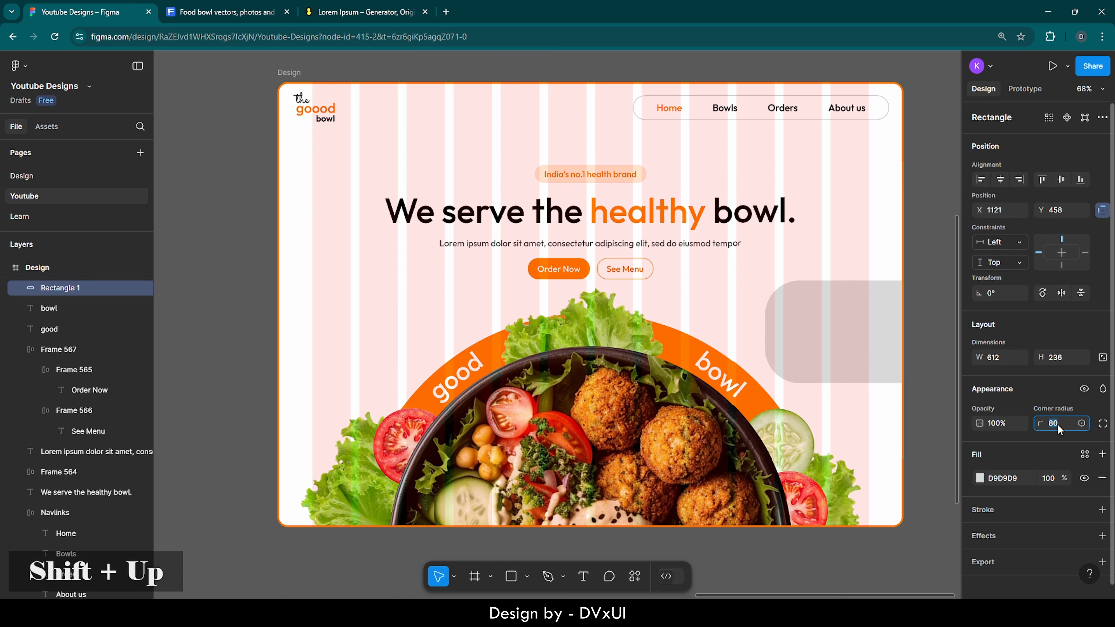
key(shift+Up)
key(shift+Up)
key(shift+Up)
key(shift+Up)
key(shift+Up)
key(shift+Up)
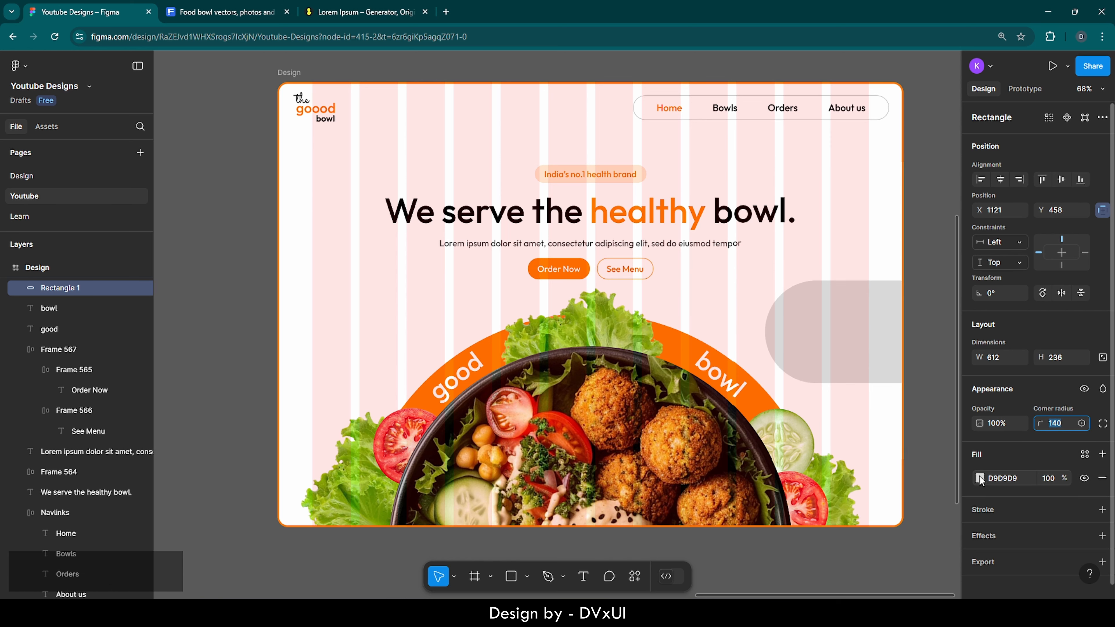
Step: Set the rounded rectangle's fill to the page's orange color FF7900
click(980, 478)
click(824, 536)
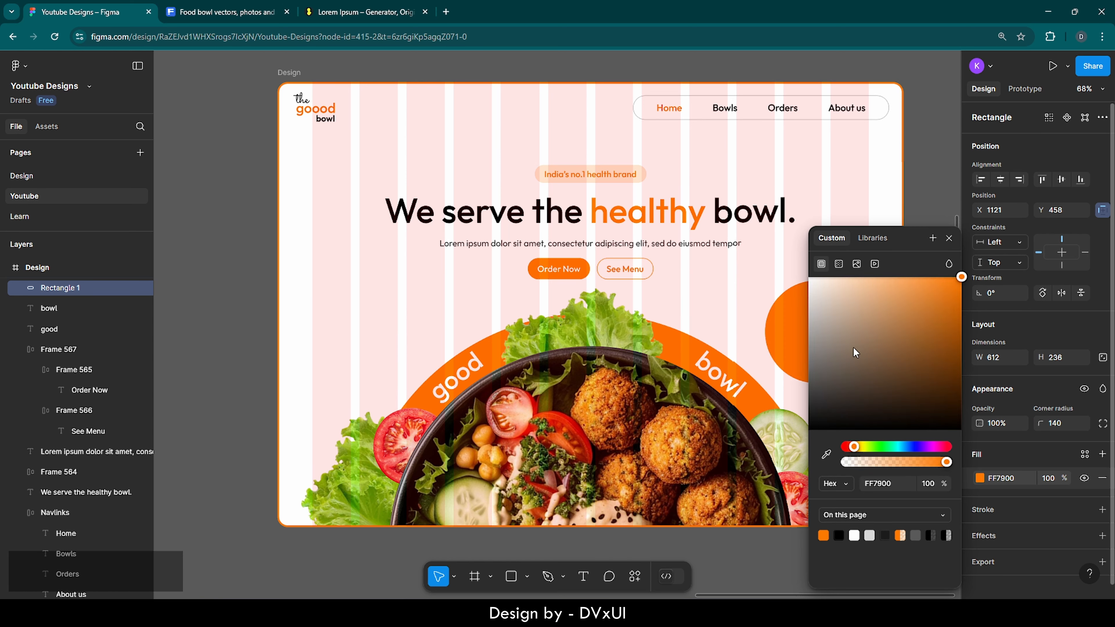
click(921, 211)
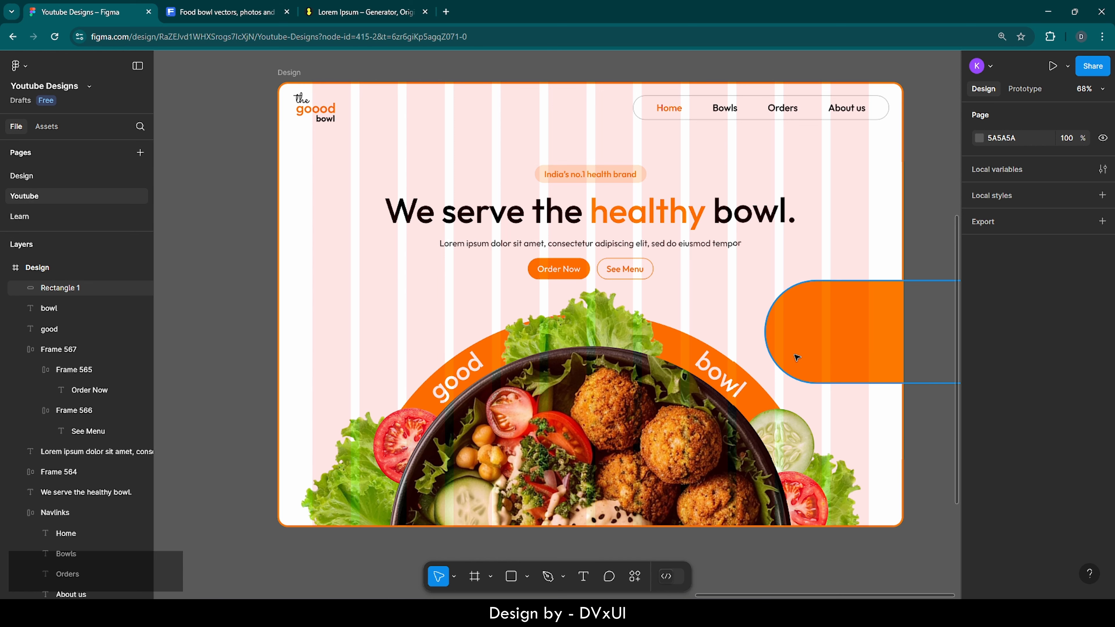
Step: Rotate the orange rounded rectangle to 28° and move it up so it runs off the page's right edge
click(797, 357)
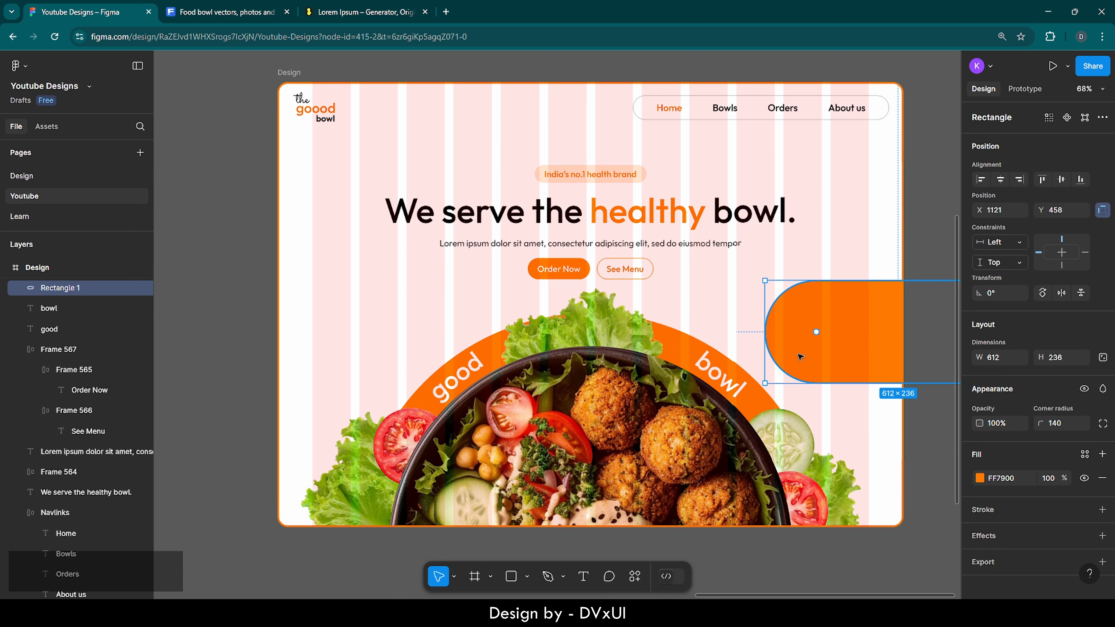
click(996, 297)
text(28)
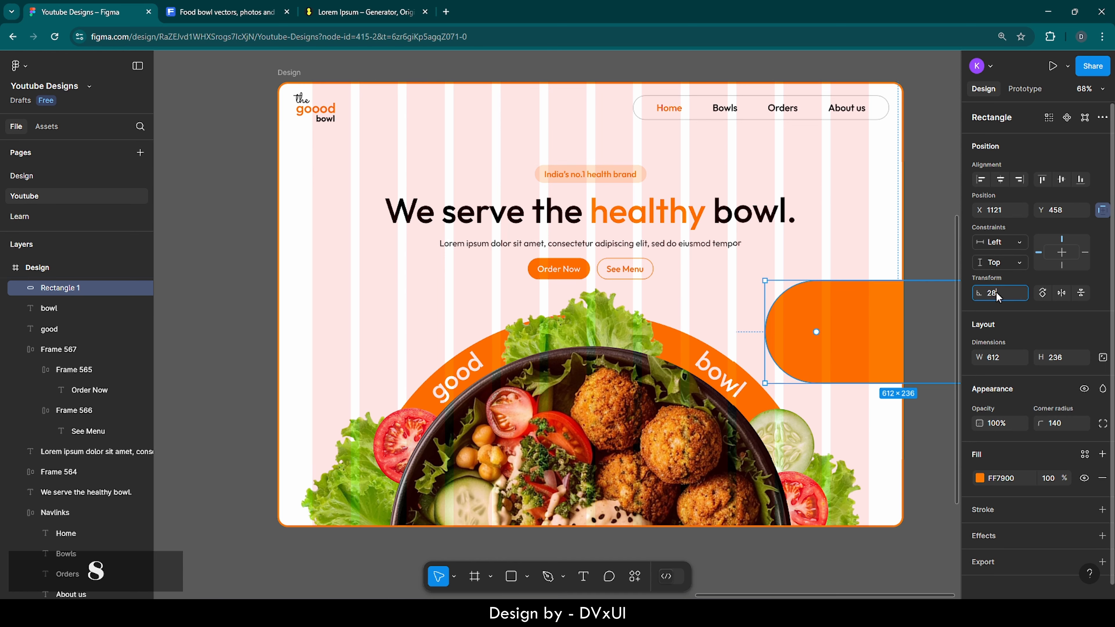
key(Return)
drag(830, 348, 830, 290)
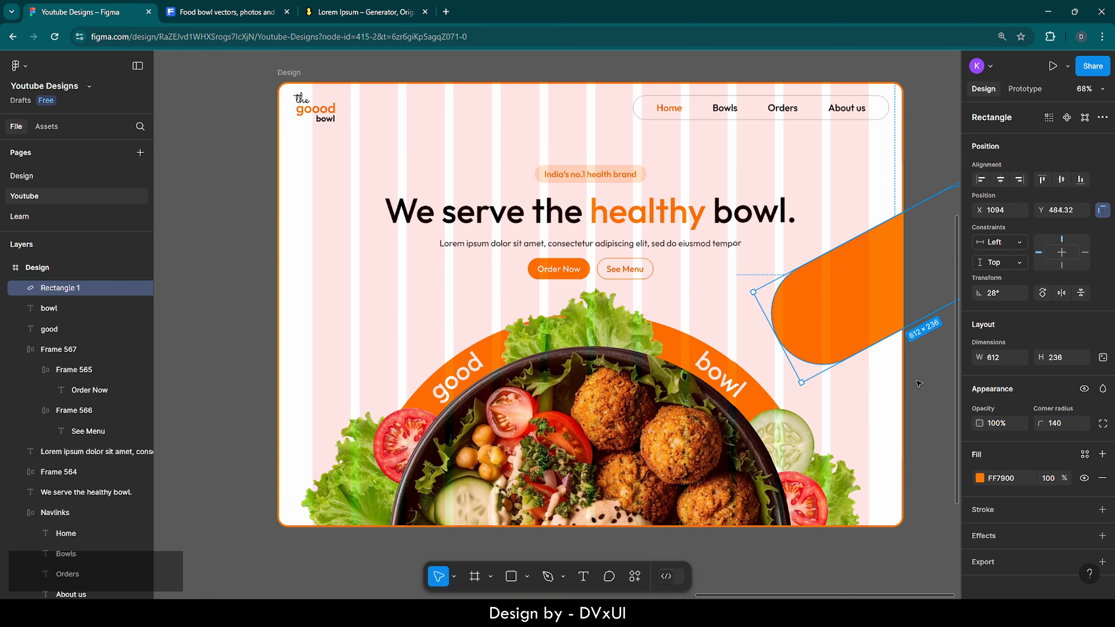
click(919, 384)
Step: Copy the small salad bowl image below the lettuce in the Resources frame
scroll(919, 384, down, 3)
scroll(919, 383, down, 4)
scroll(919, 384, left, 8)
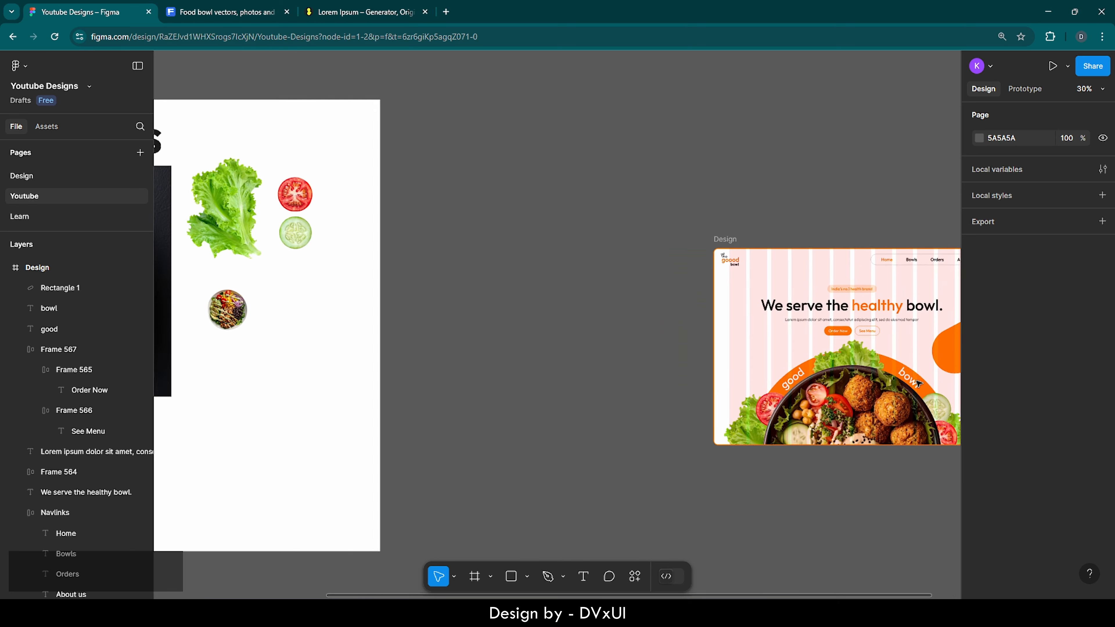
click(596, 315)
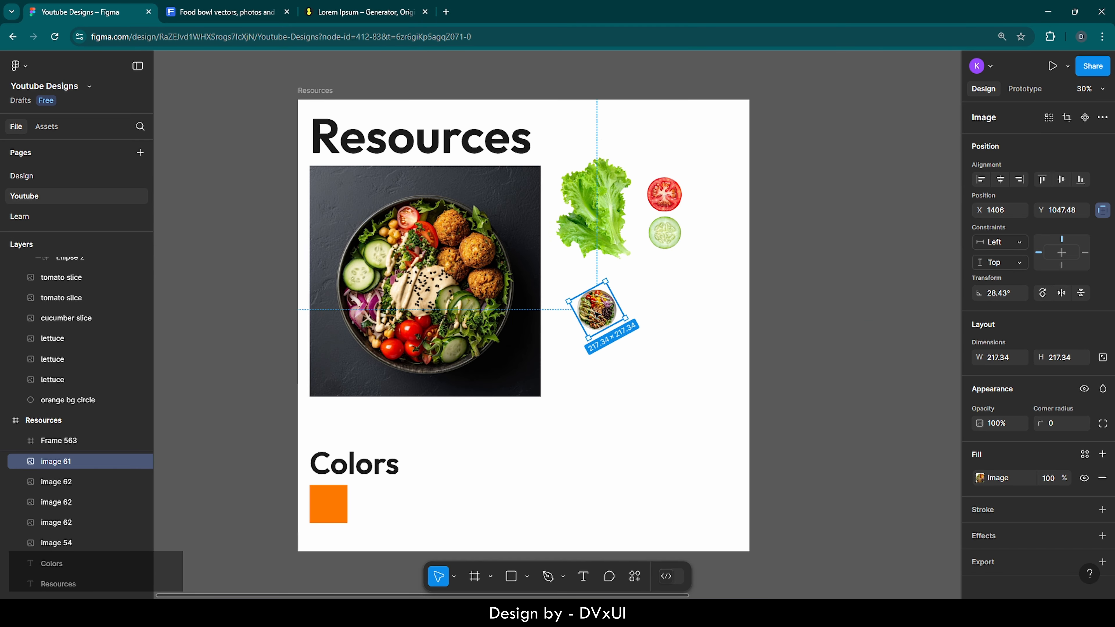
scroll(596, 315, up, 10)
key(ctrl+c)
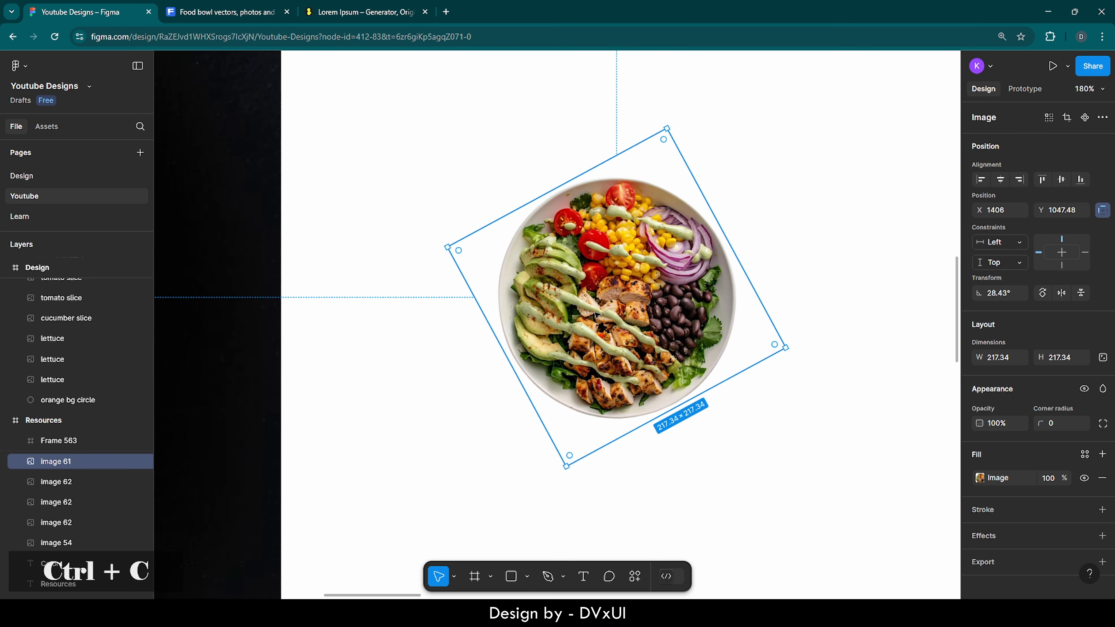
Step: Paste the salad bowl image into the Design frame and place it over the rounded end of the orange rectangle
scroll(596, 315, down, 4)
scroll(596, 315, right, 10)
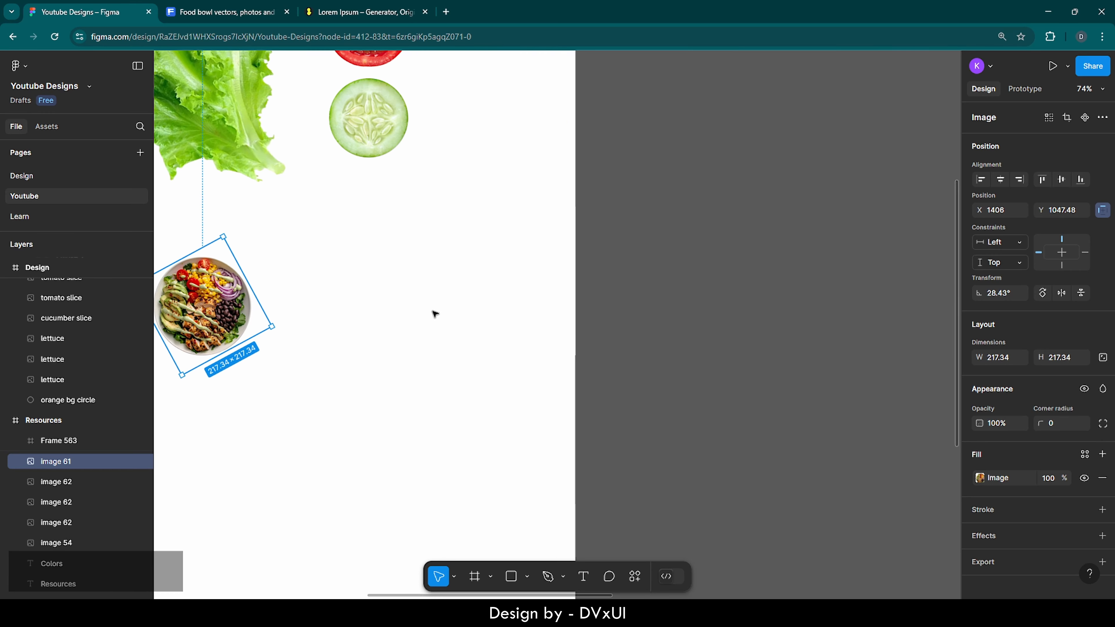
scroll(33, 284, up, 10)
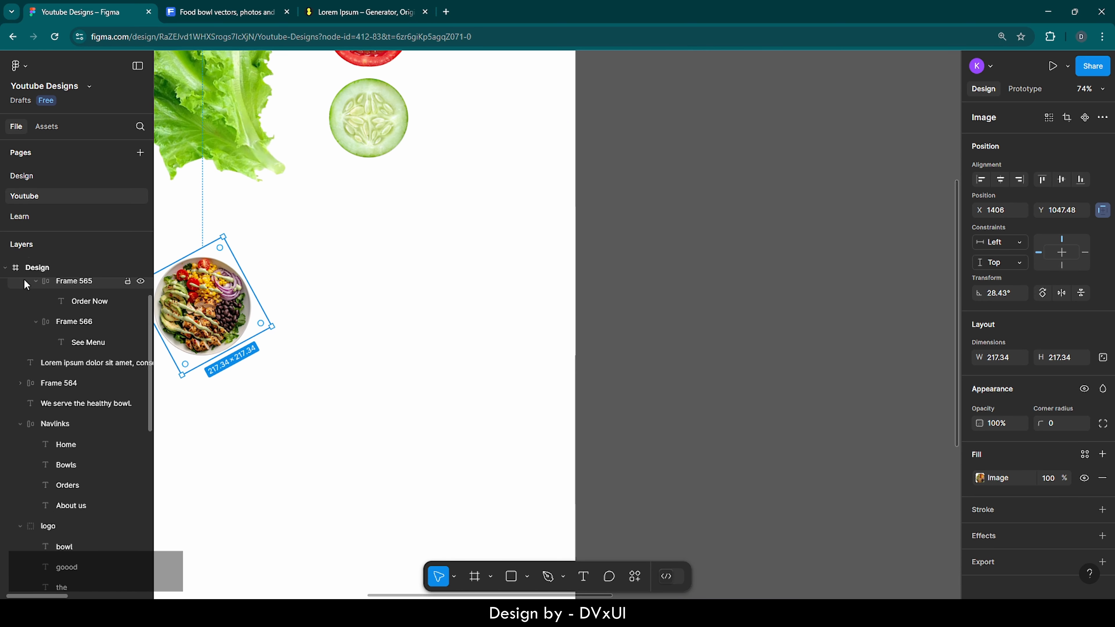
click(17, 272)
key(shift+2)
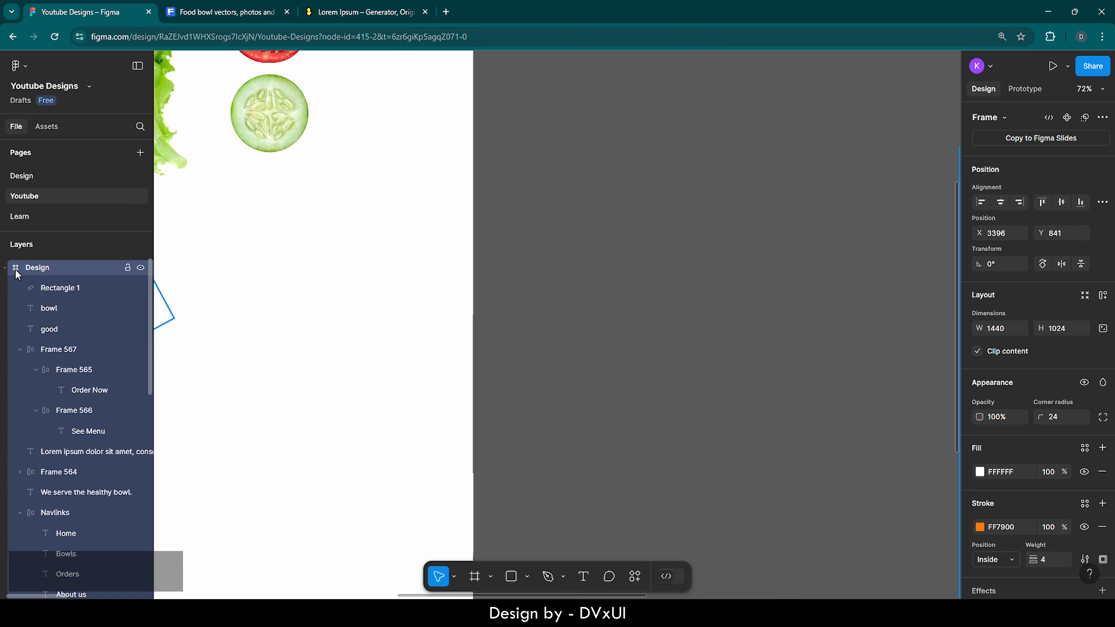
key(ctrl+v)
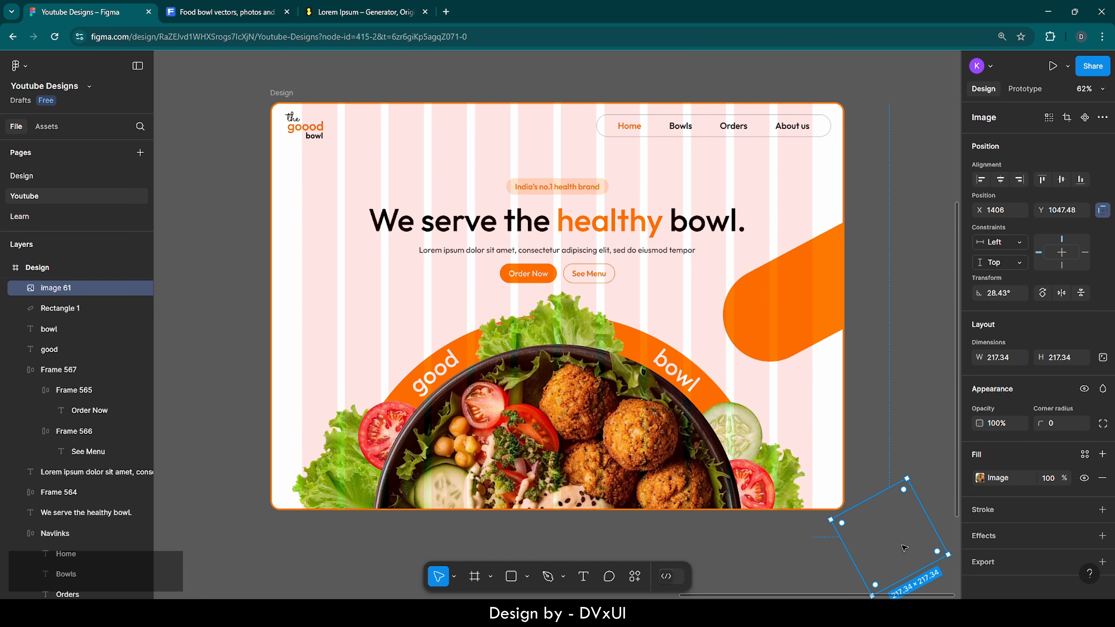
drag(904, 548, 785, 325)
Step: Nudge the salad bowl image 3 px to the left to center it in the rounded end of the orange rectangle
scroll(786, 325, up, 5)
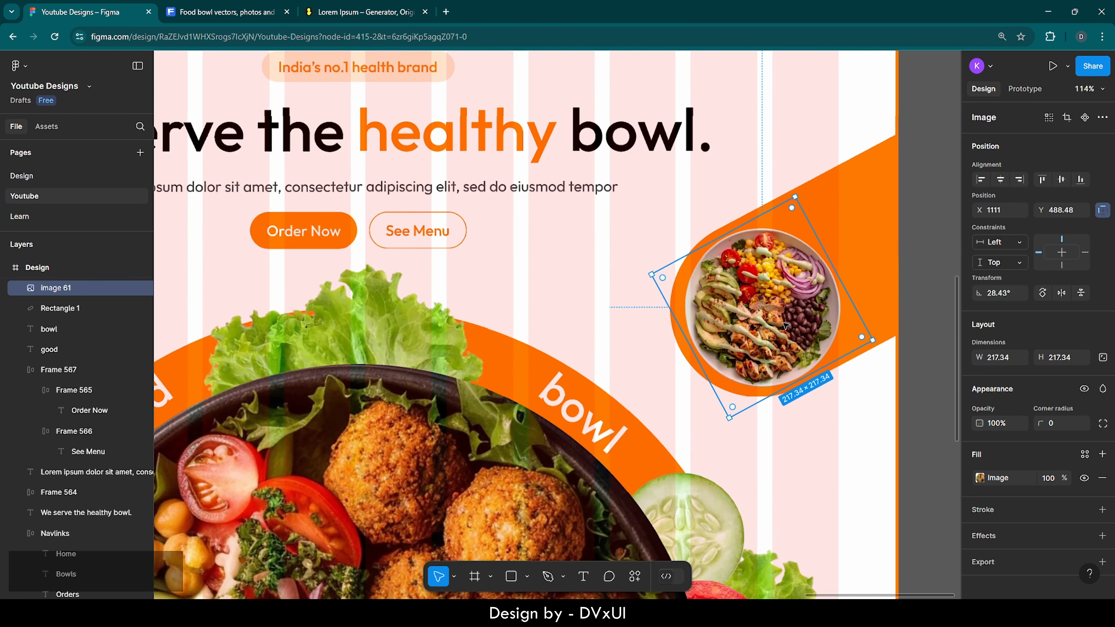
scroll(786, 325, up, 3)
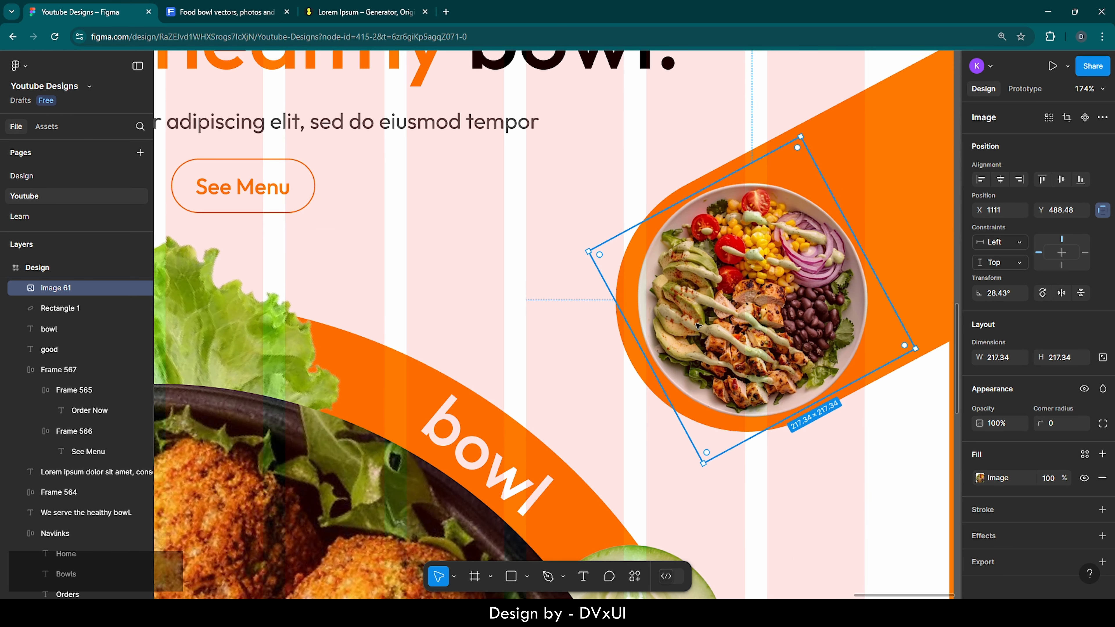
key(Left)
key(Left)
key(Left)
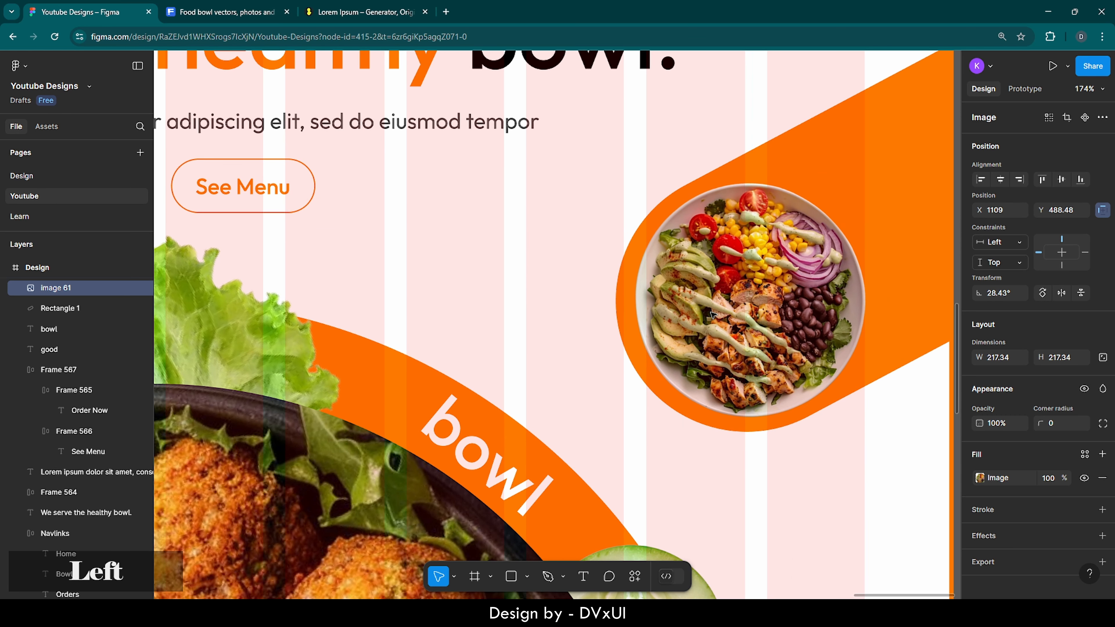
key(Up)
key(Down)
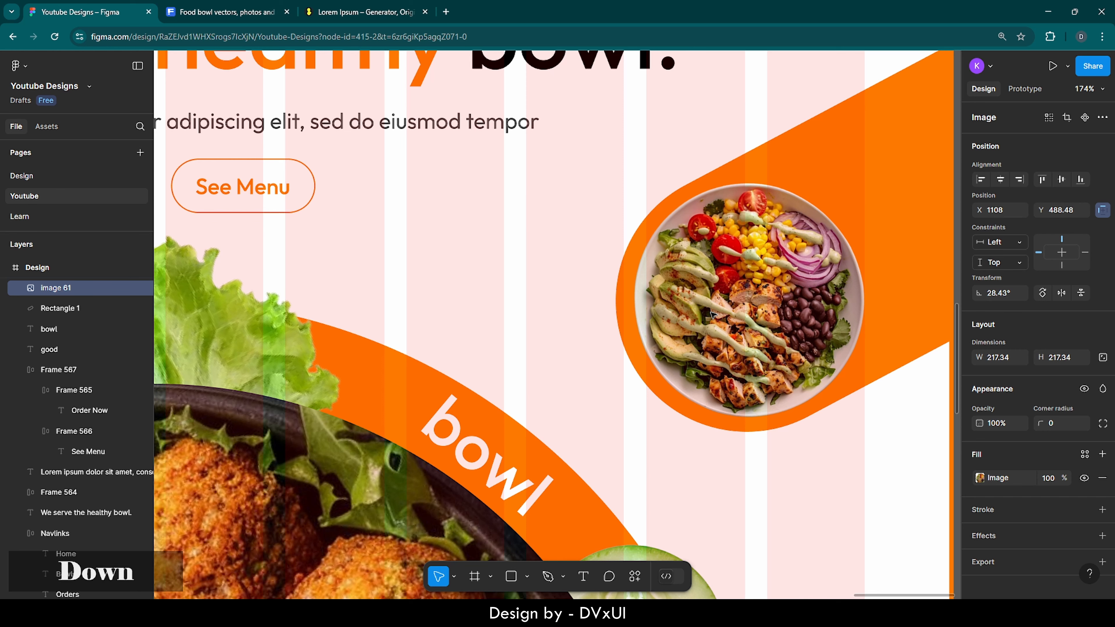
click(624, 437)
Step: Draw a frame about 209 × 179 against the Design frame's left edge, level with the Order Now button
scroll(624, 437, down, 6)
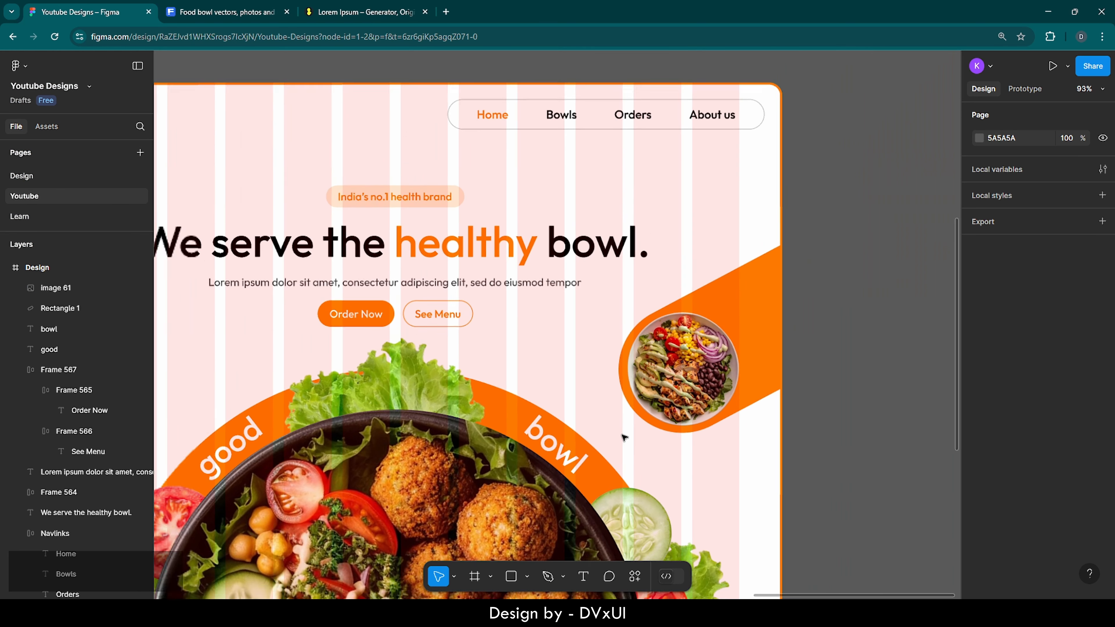
scroll(624, 437, left, 3)
scroll(624, 437, down, 1)
scroll(624, 437, down, 2)
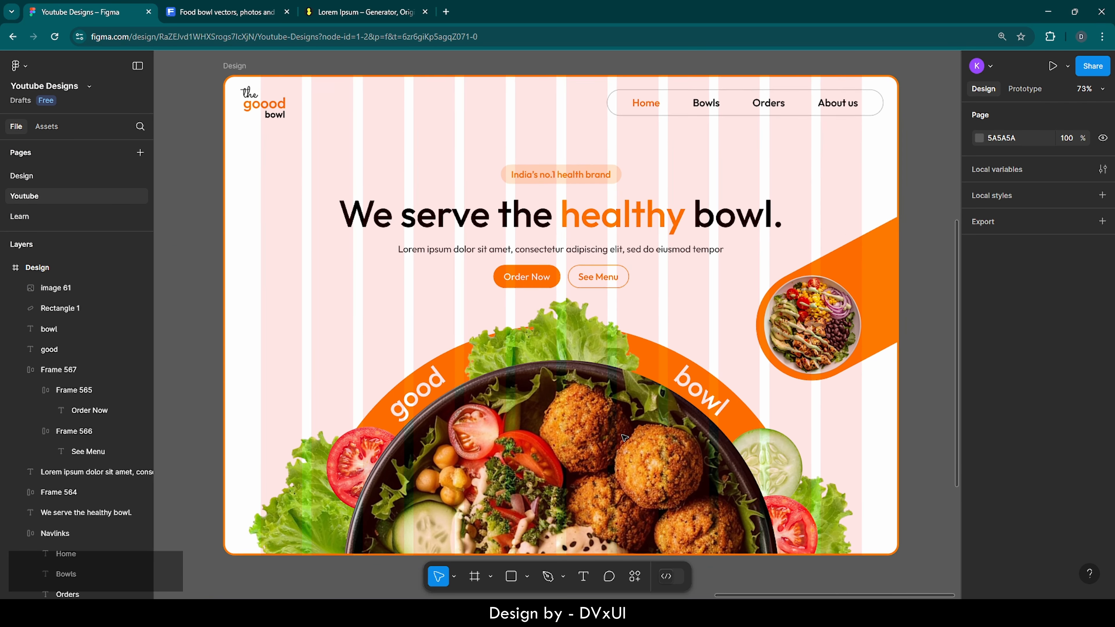
scroll(624, 437, right, 2)
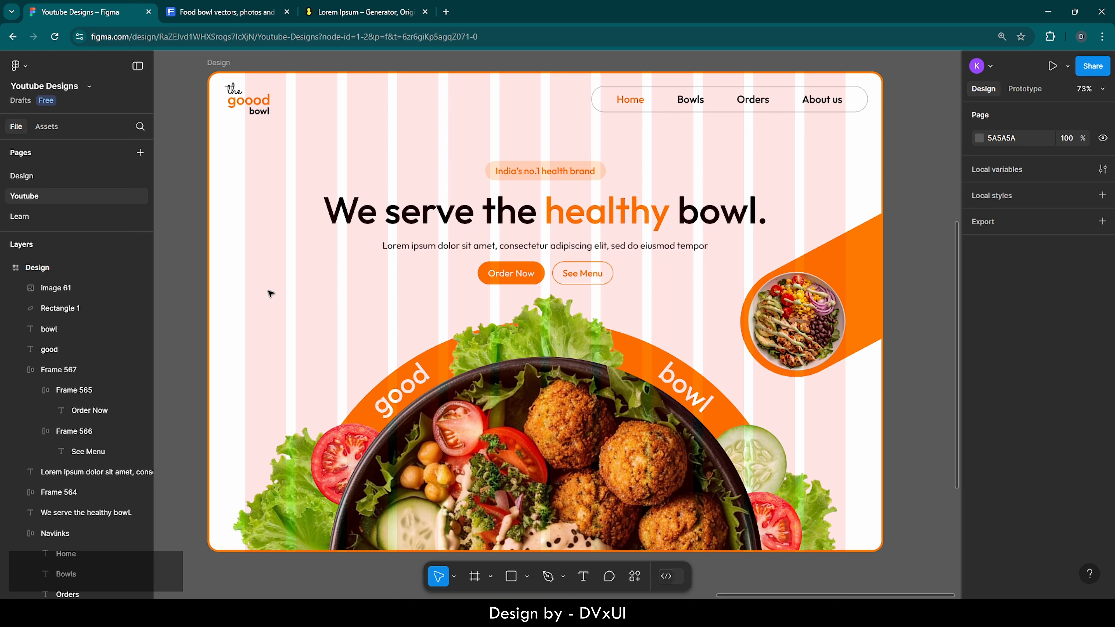
click(476, 576)
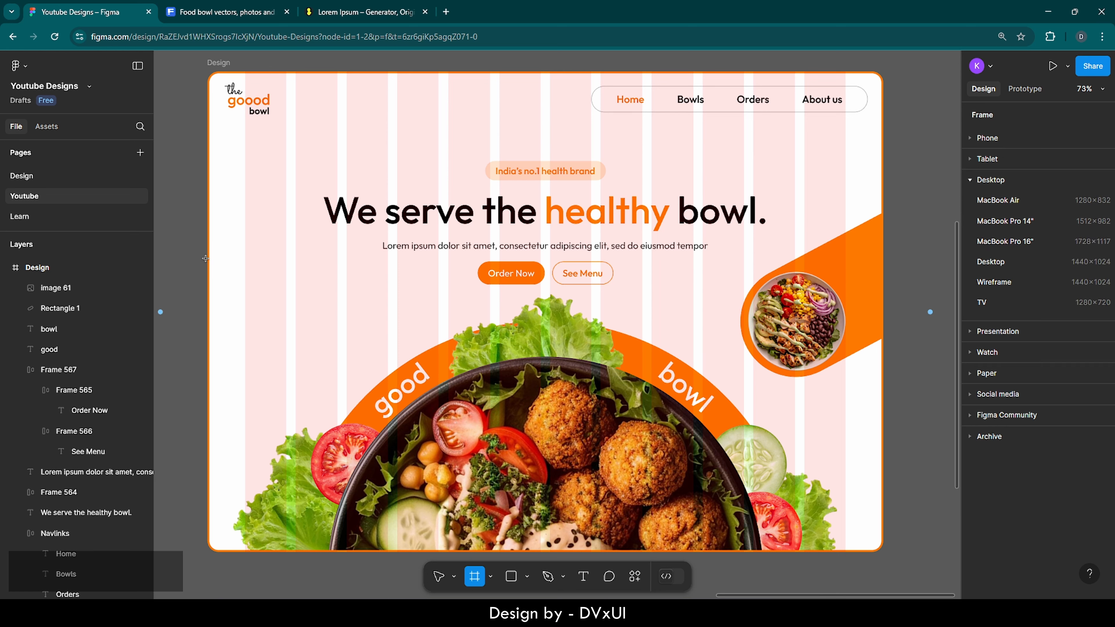
drag(206, 259, 305, 343)
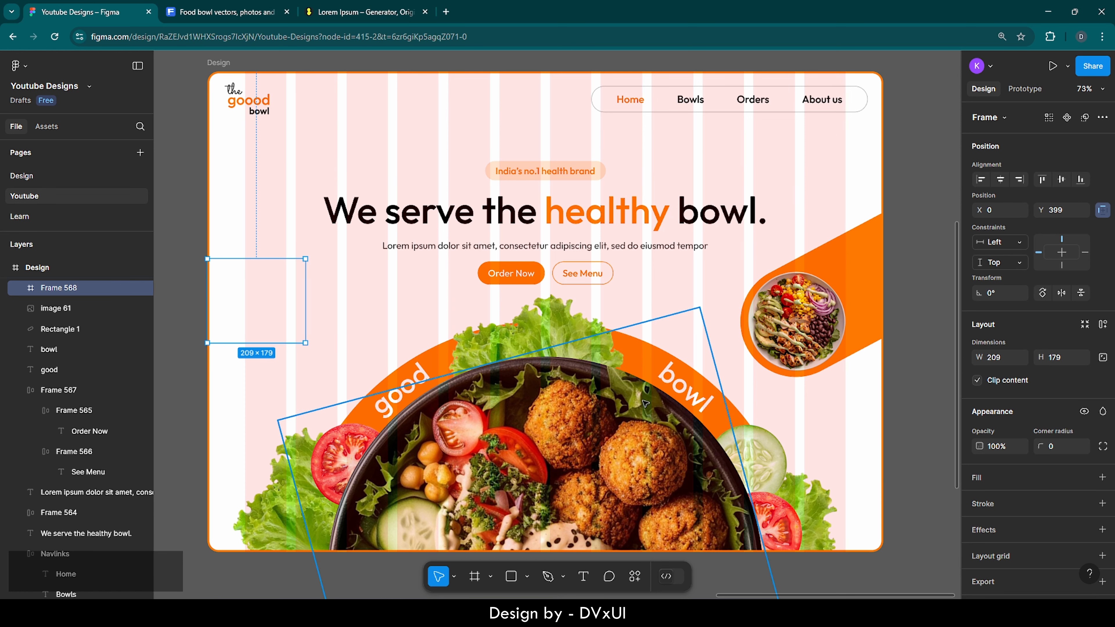
Step: Give the new frame an inside stroke in orange FF7900 with a weight of 2
click(990, 505)
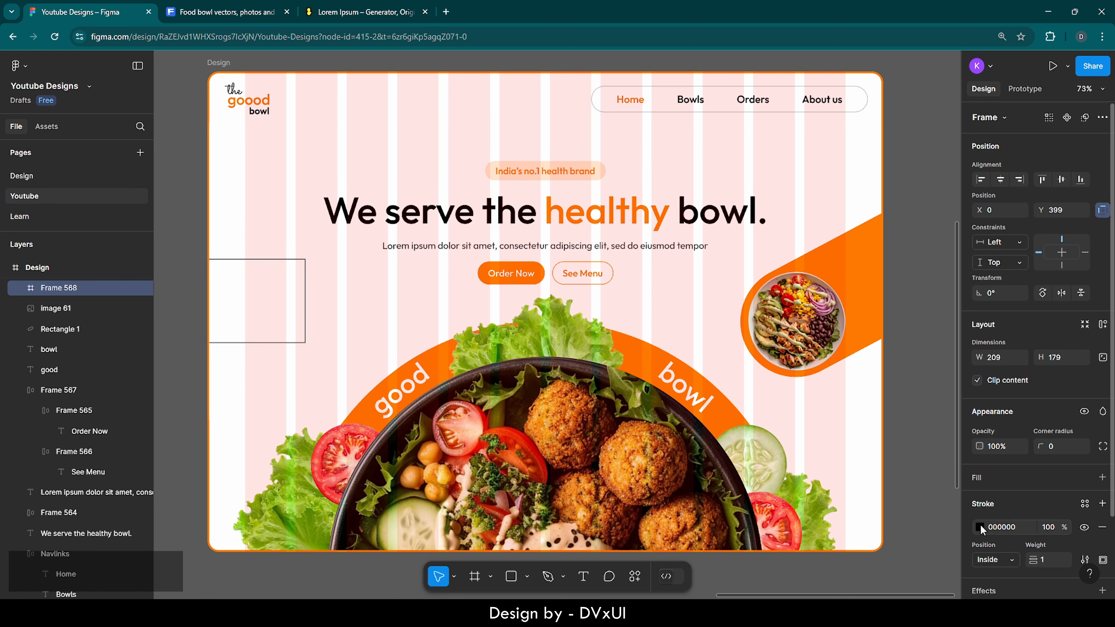
click(979, 527)
click(824, 535)
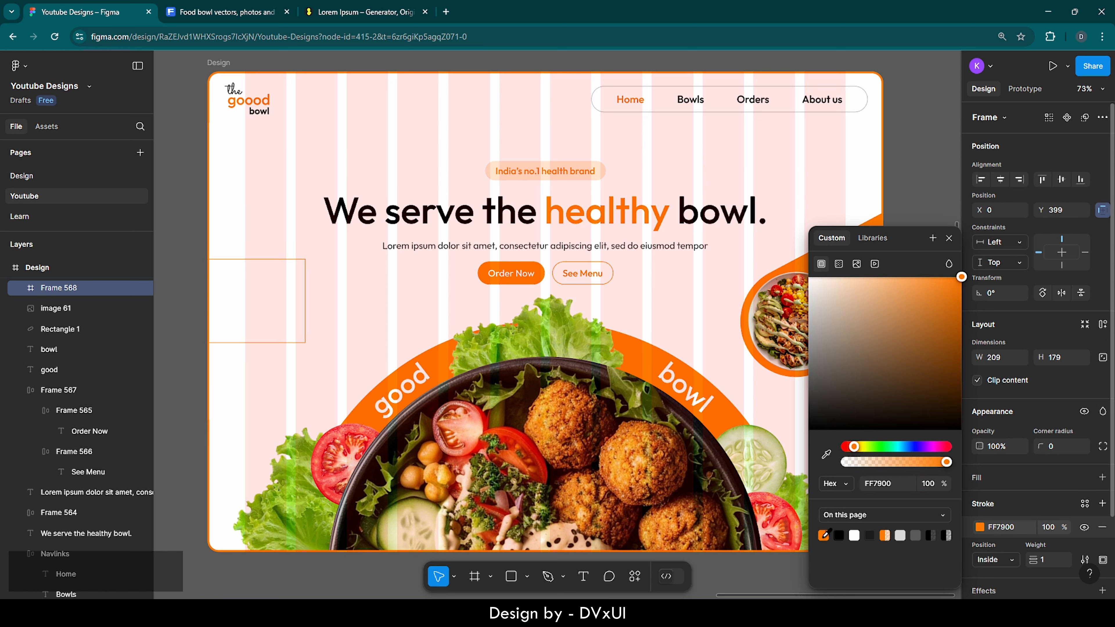
click(1050, 560)
text(2)
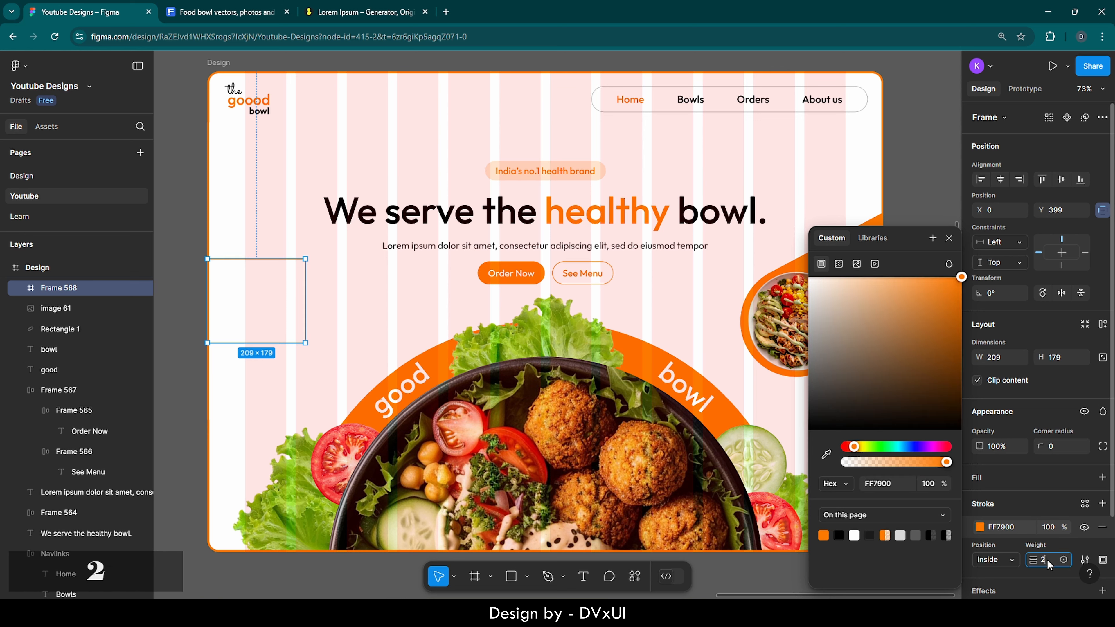
key(Return)
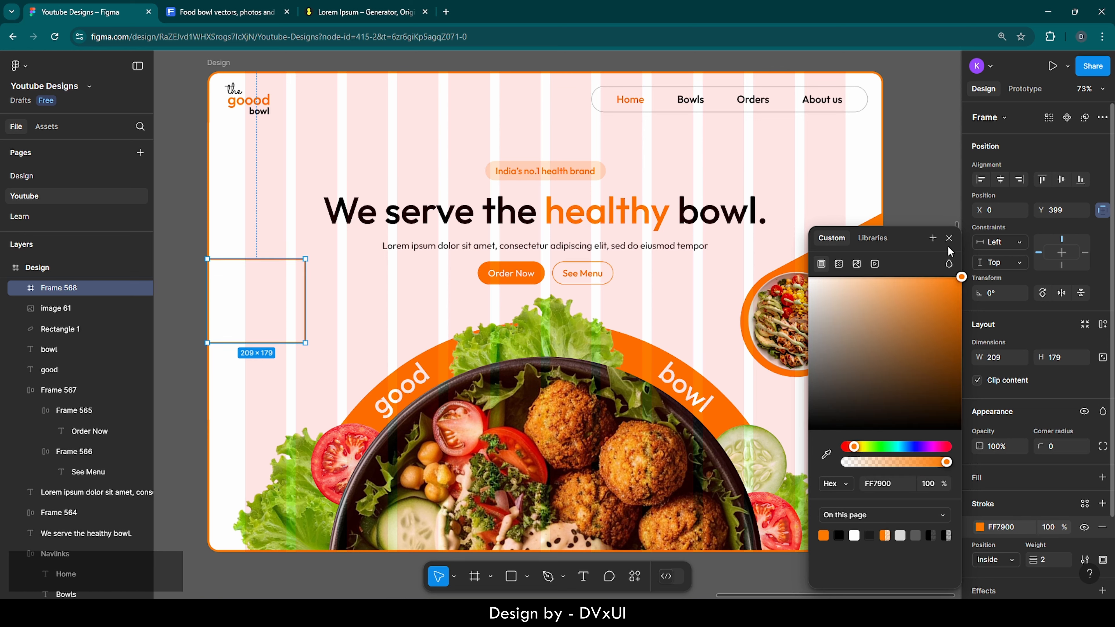
click(949, 239)
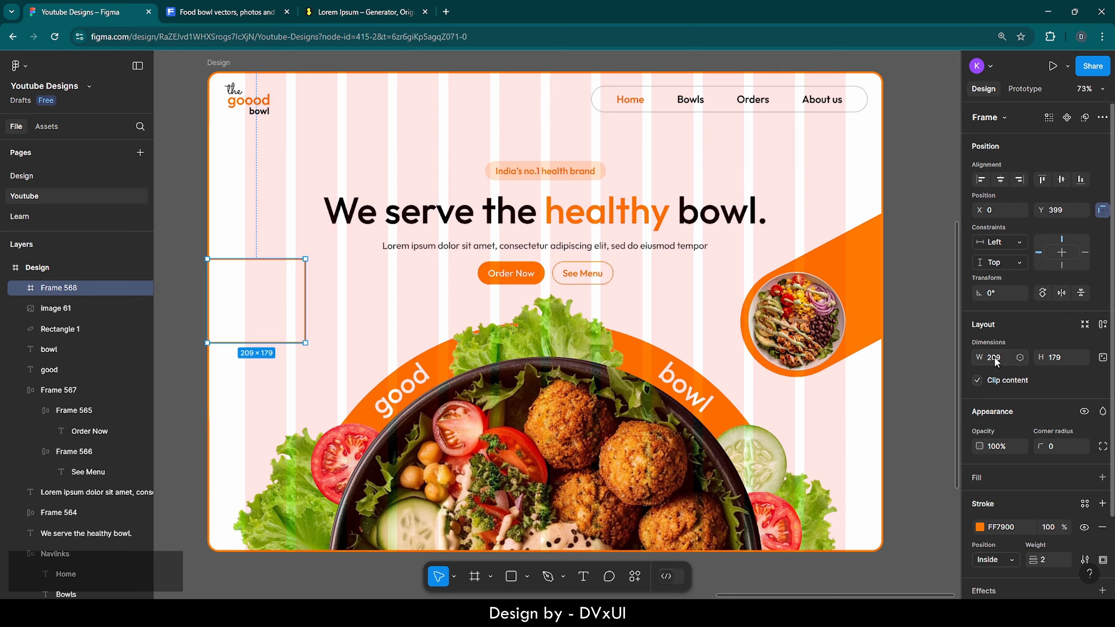
Step: Resize the outlined frame to 340 × 200 and move it partly past the Design frame's left edge, to about X -63, Y 417
text(340)
key(Return)
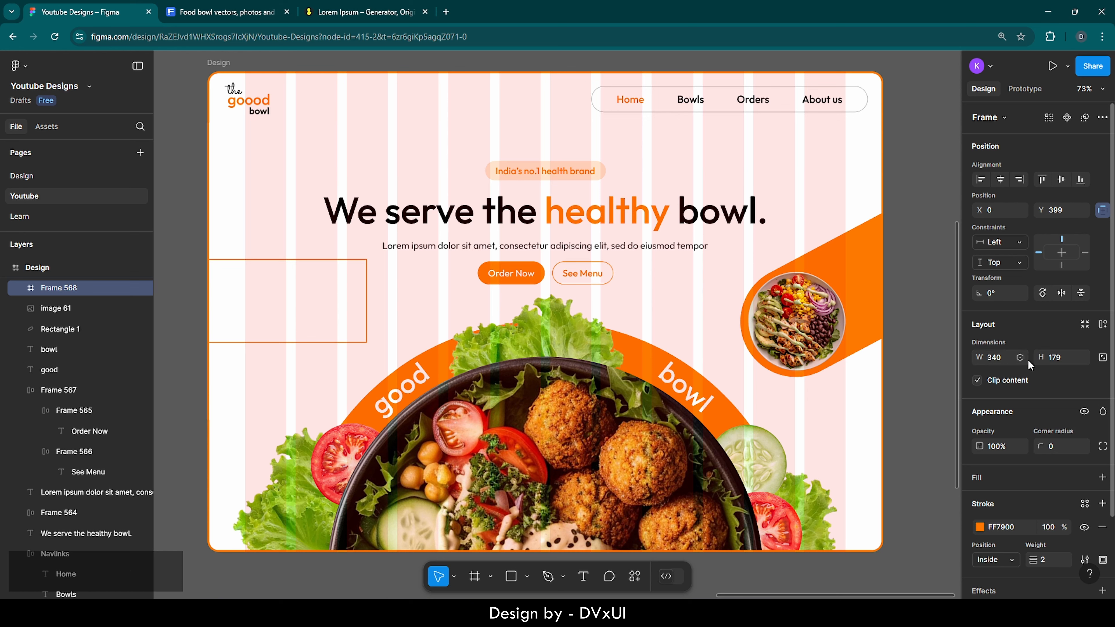
click(1052, 357)
text(200)
key(Return)
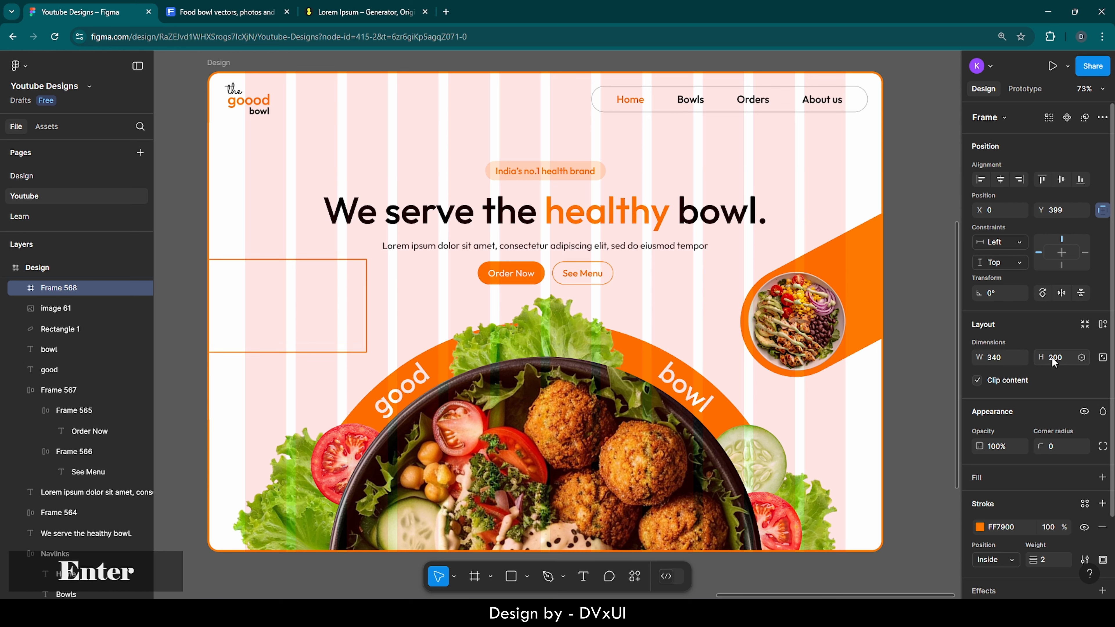
drag(293, 303, 265, 311)
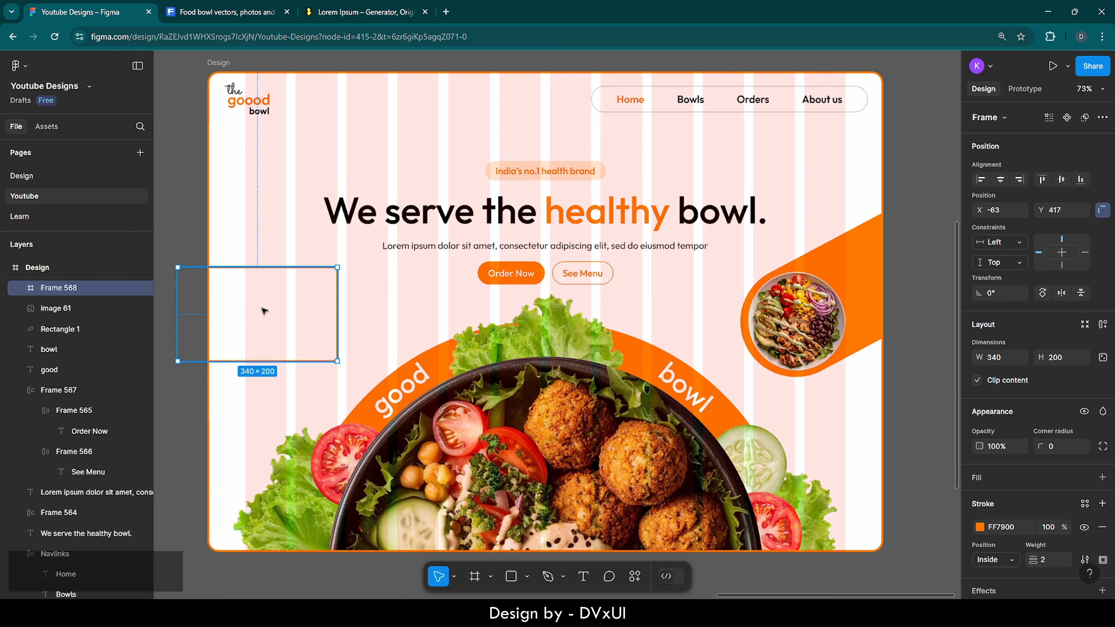
Step: Round the outlined frame's corners with a radius of 54
click(1058, 446)
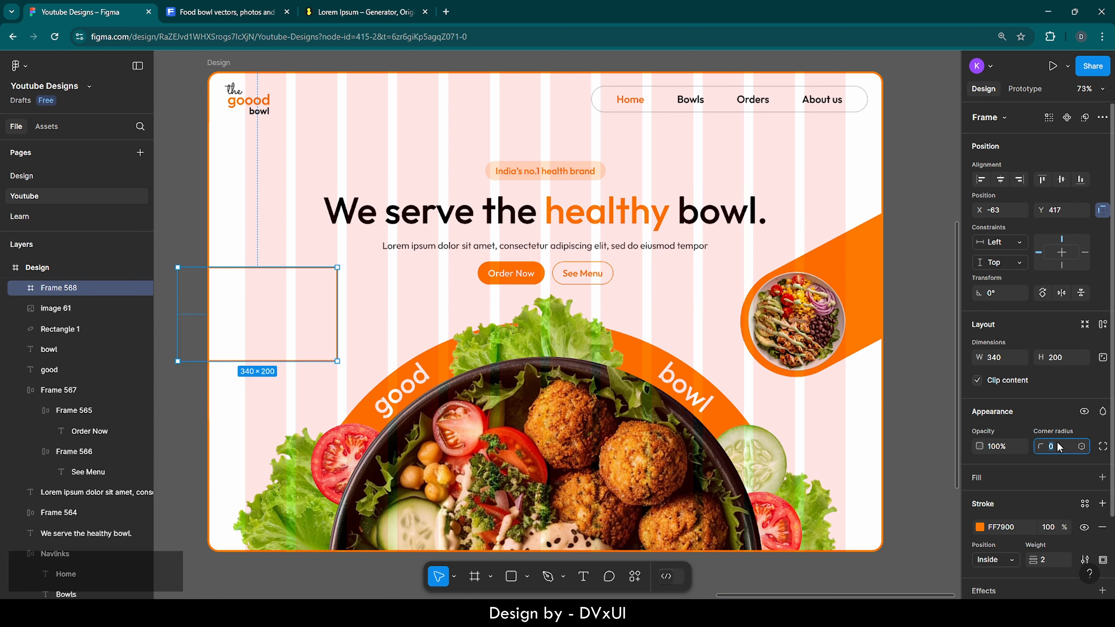
key(BackSpace)
text(2)
text(4)
key(Return)
key(shift)
key(shift+Up)
key(shift+Up)
key(shift+Up)
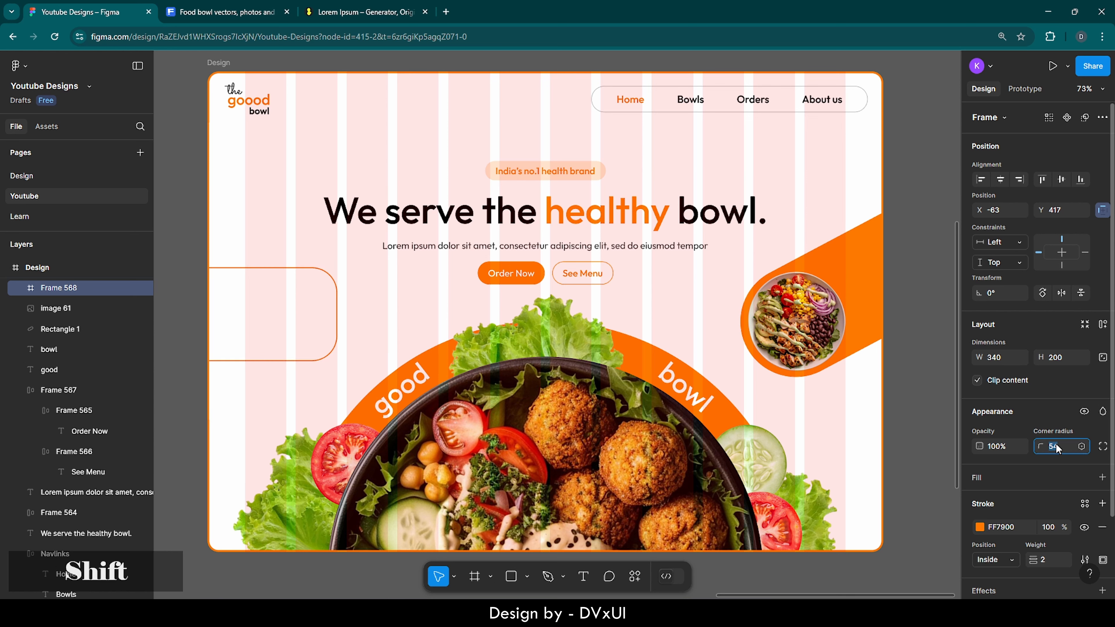
click(856, 438)
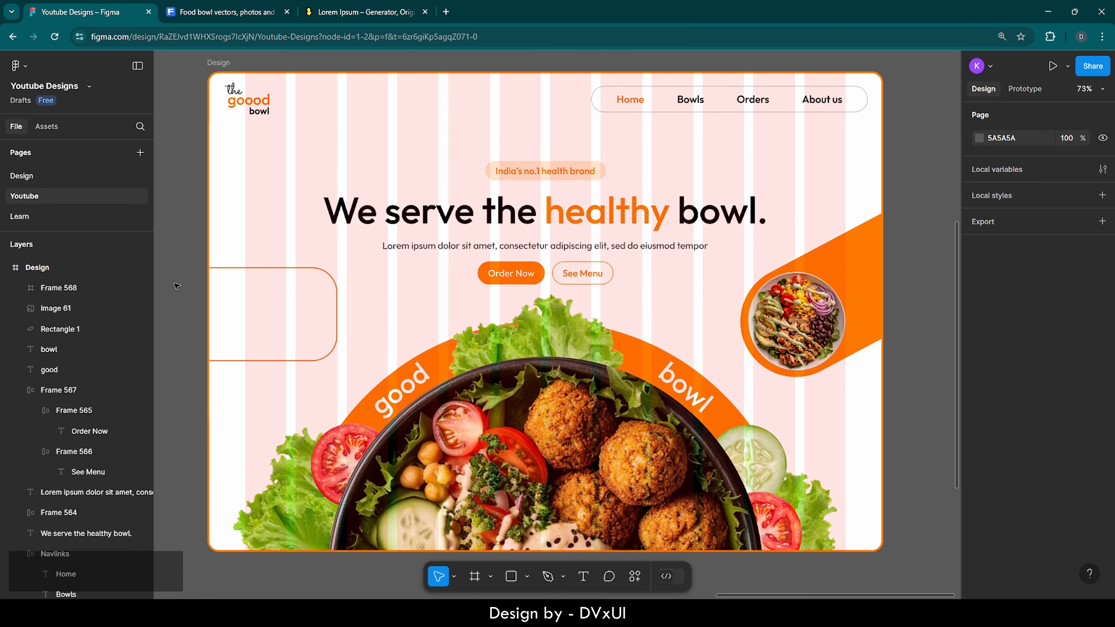
Step: Shift the rounded frame 20 px to the right, to X -43
scroll(177, 286, up, 5)
click(375, 307)
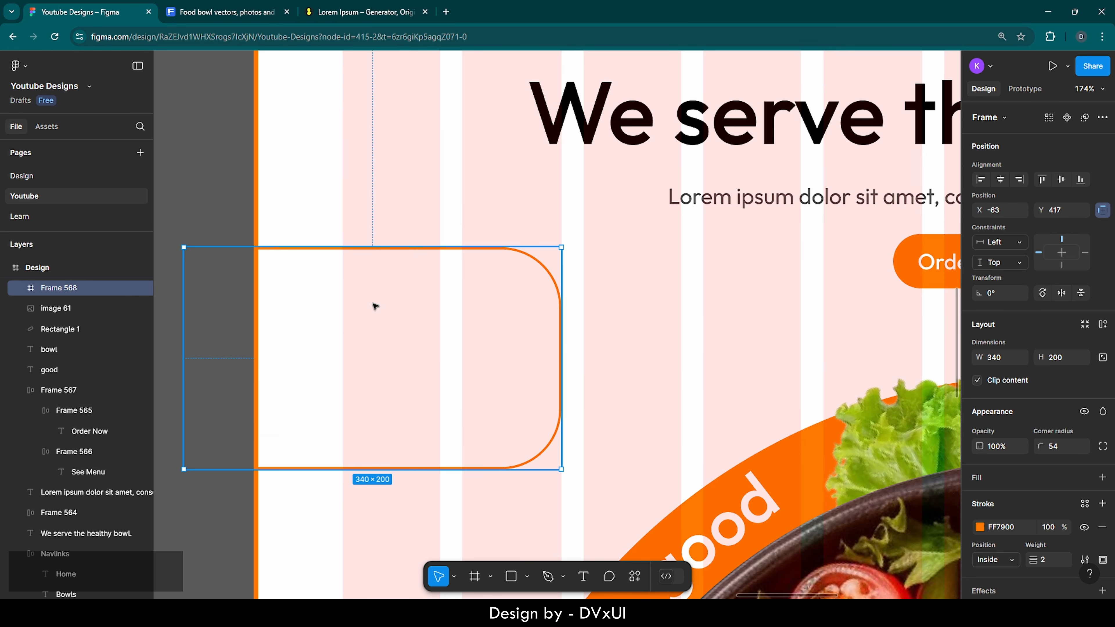
key(shift+Right)
key(shift+Right)
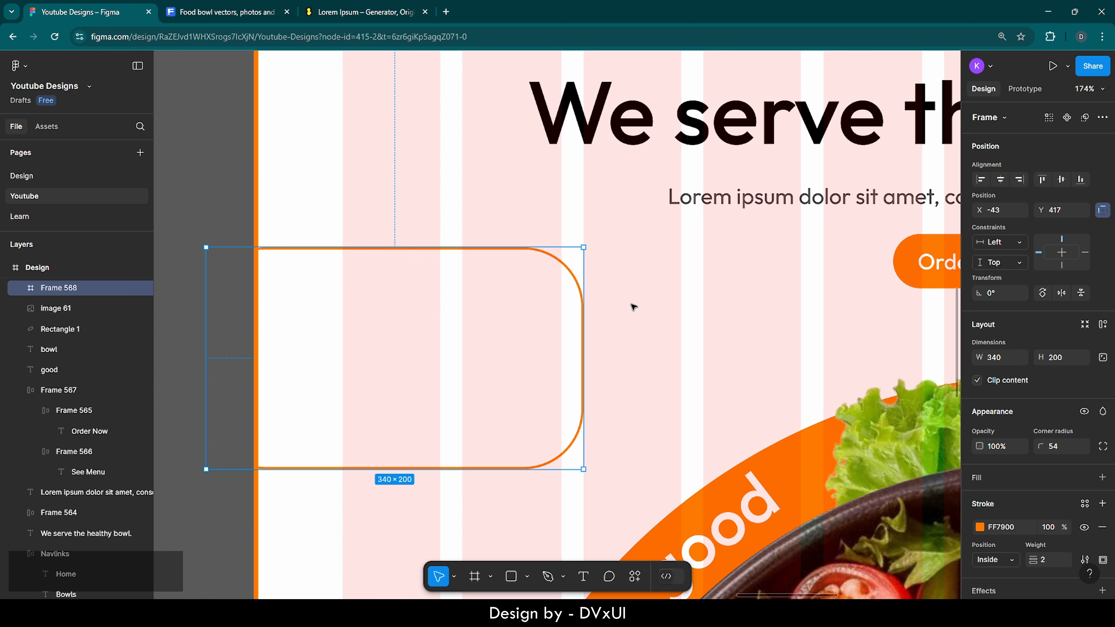
click(633, 306)
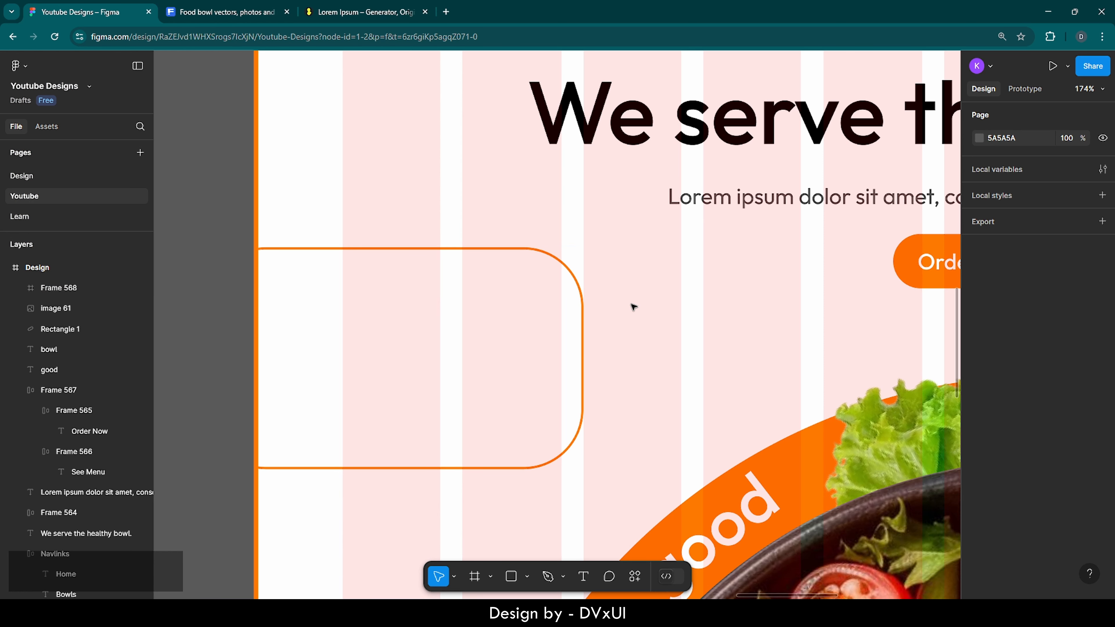
Step: Change the rounded frame's stroke to a linear gradient running horizontally from its right edge to the Design frame's left edge
click(572, 267)
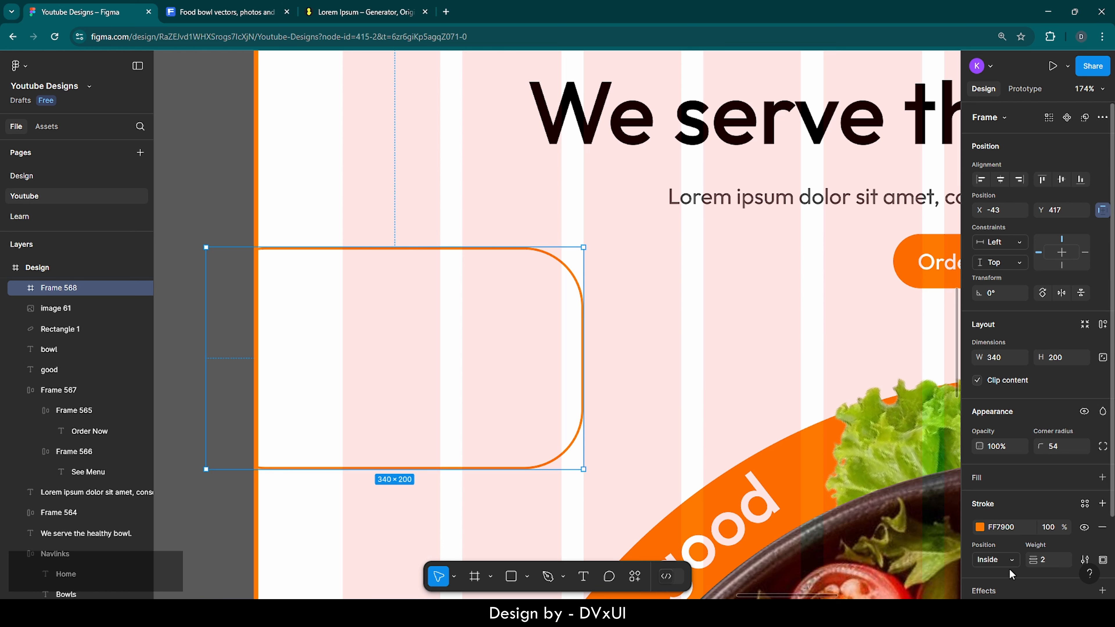
click(980, 528)
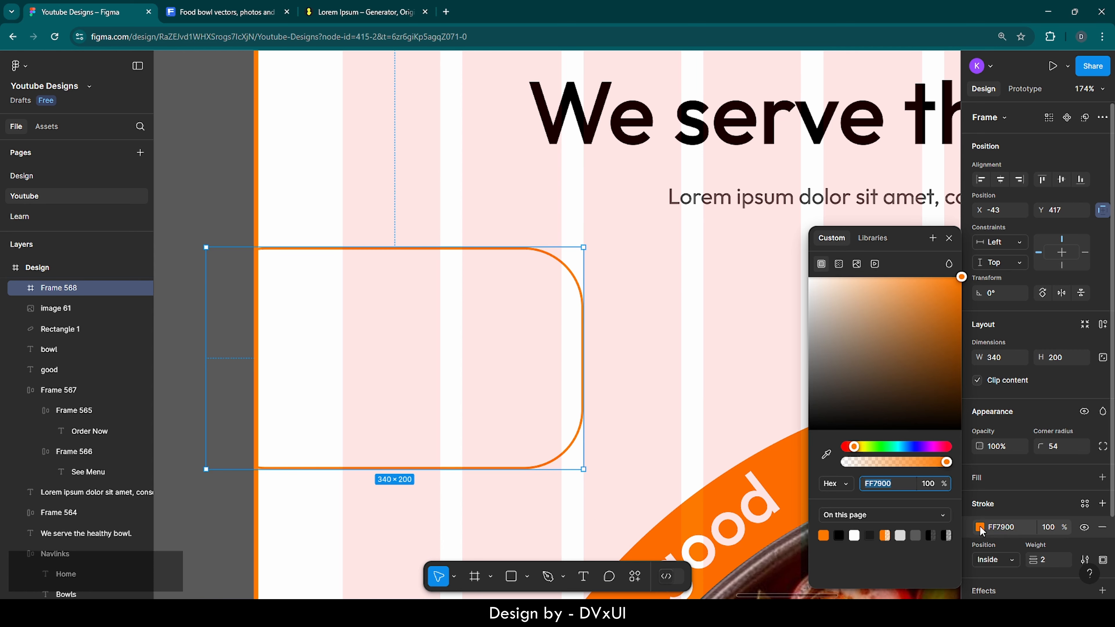
click(840, 263)
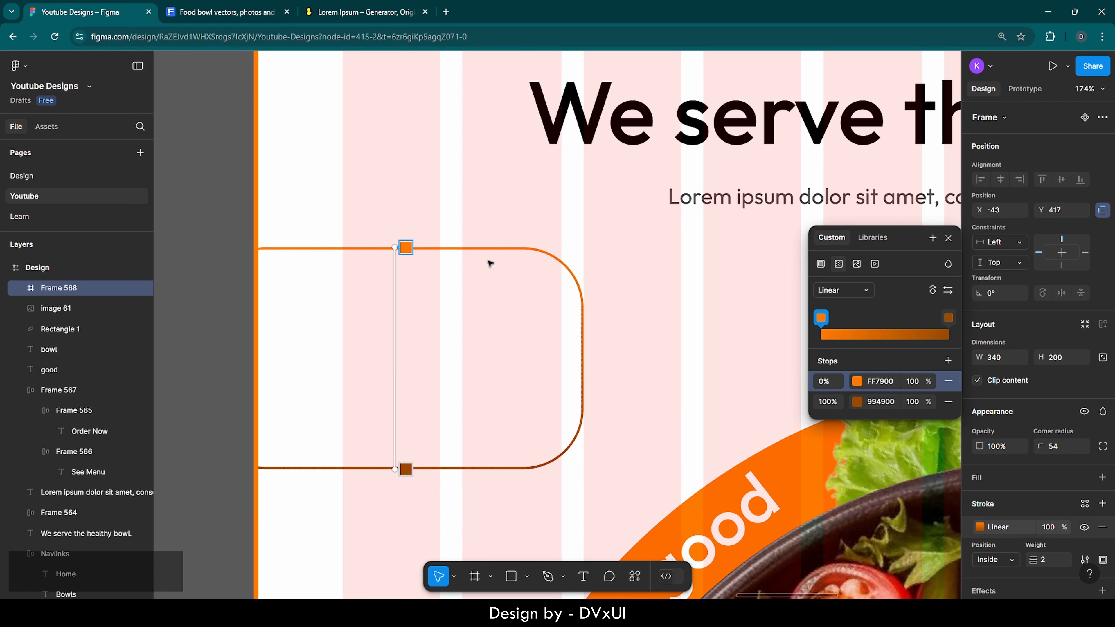
drag(406, 248, 586, 356)
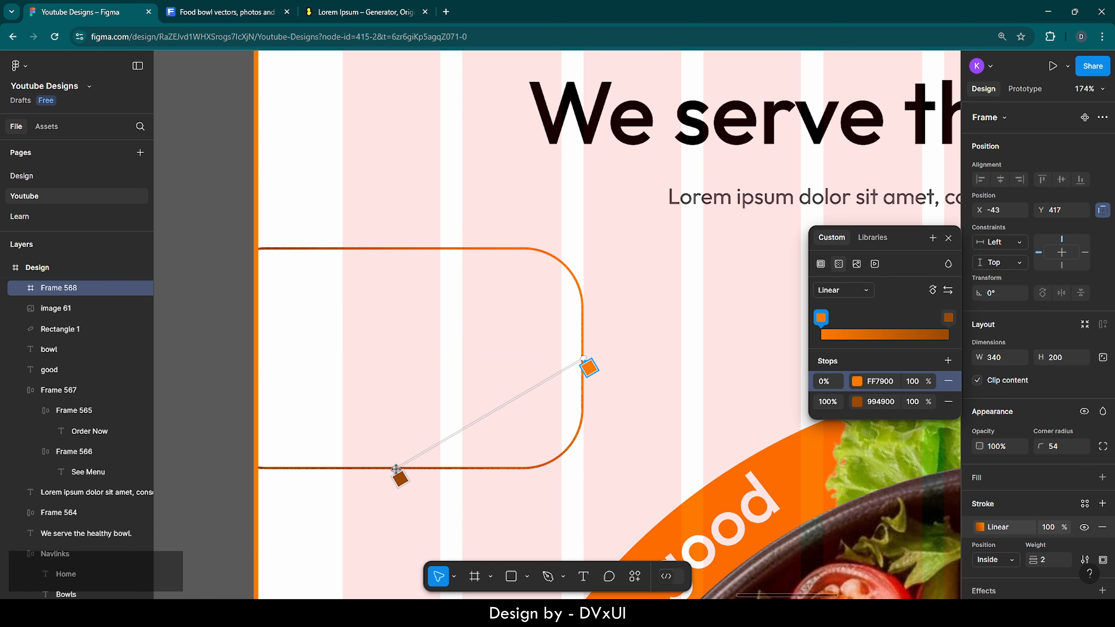
drag(396, 469, 255, 358)
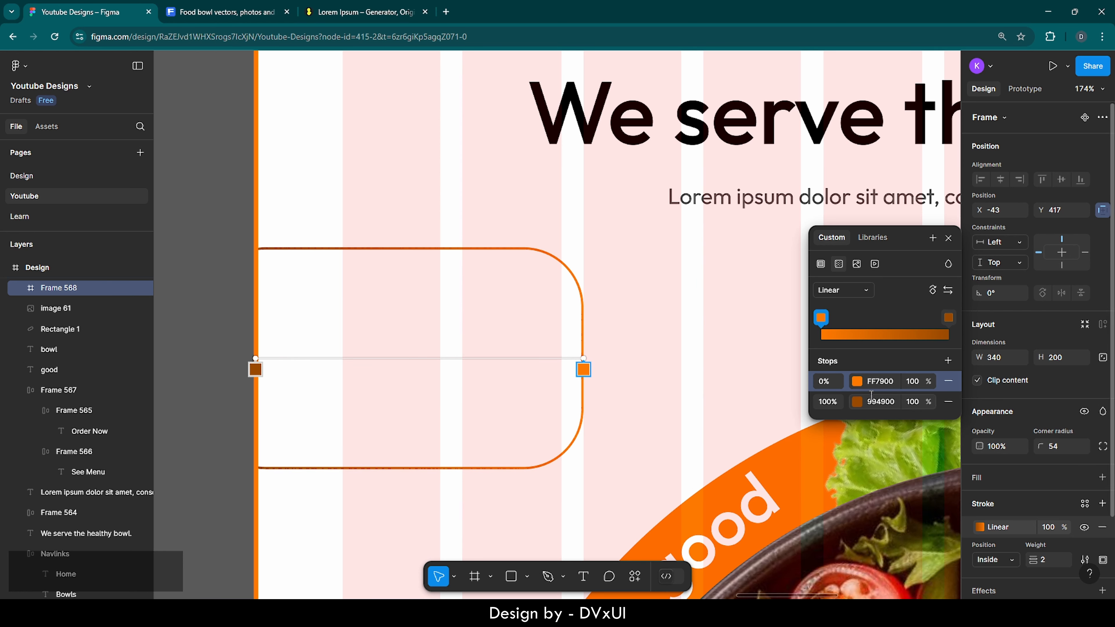
Step: Set the stroke gradient's end stop to FF7900 at 0% opacity so the outline fades out toward the page edge
click(881, 401)
click(881, 381)
key(ctrl+a)
key(ctrl+c)
click(880, 403)
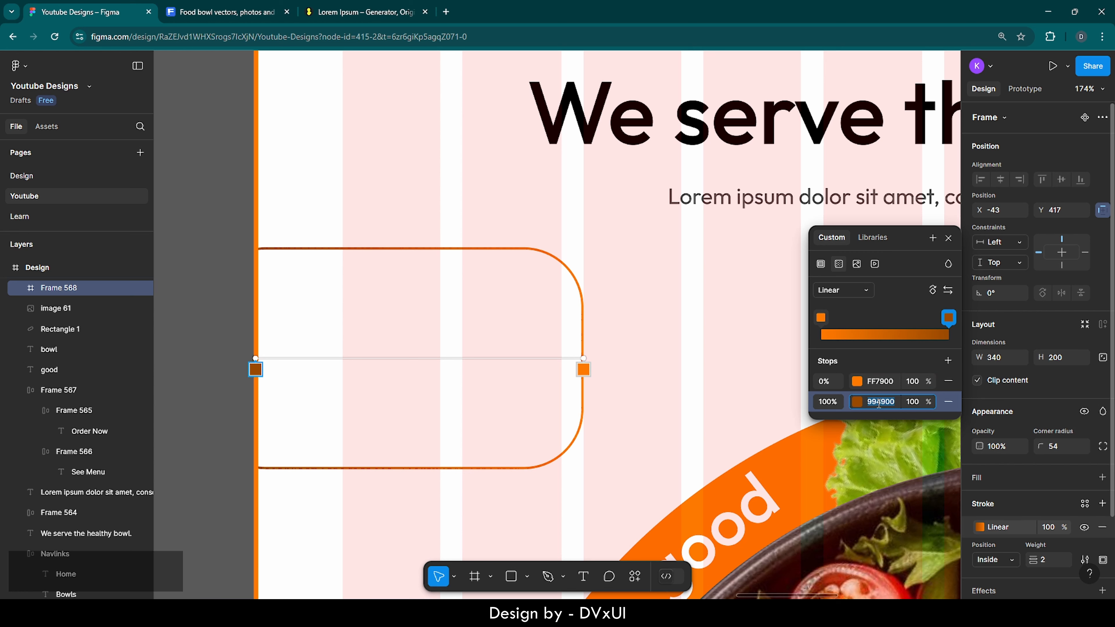
key(ctrl+v)
key(Return)
click(912, 403)
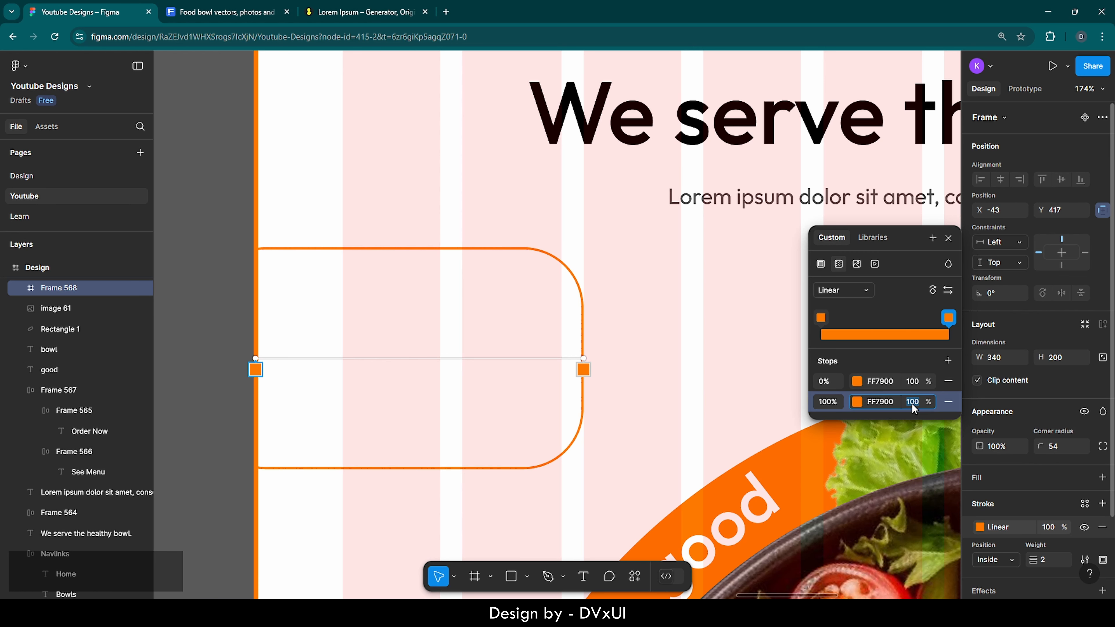
text(0)
key(Return)
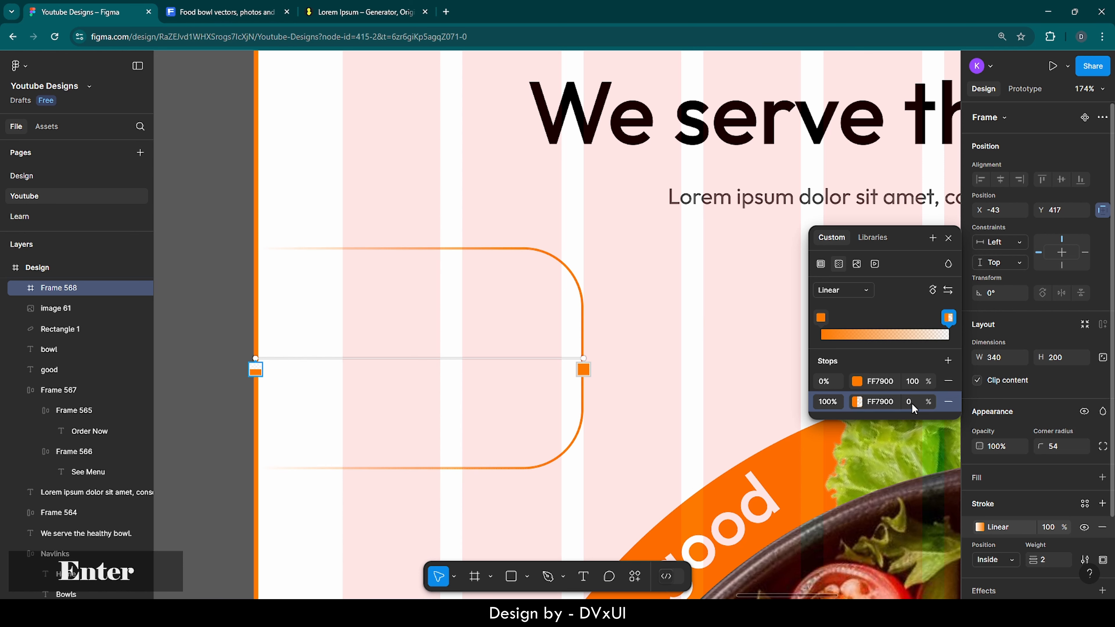
key(Escape)
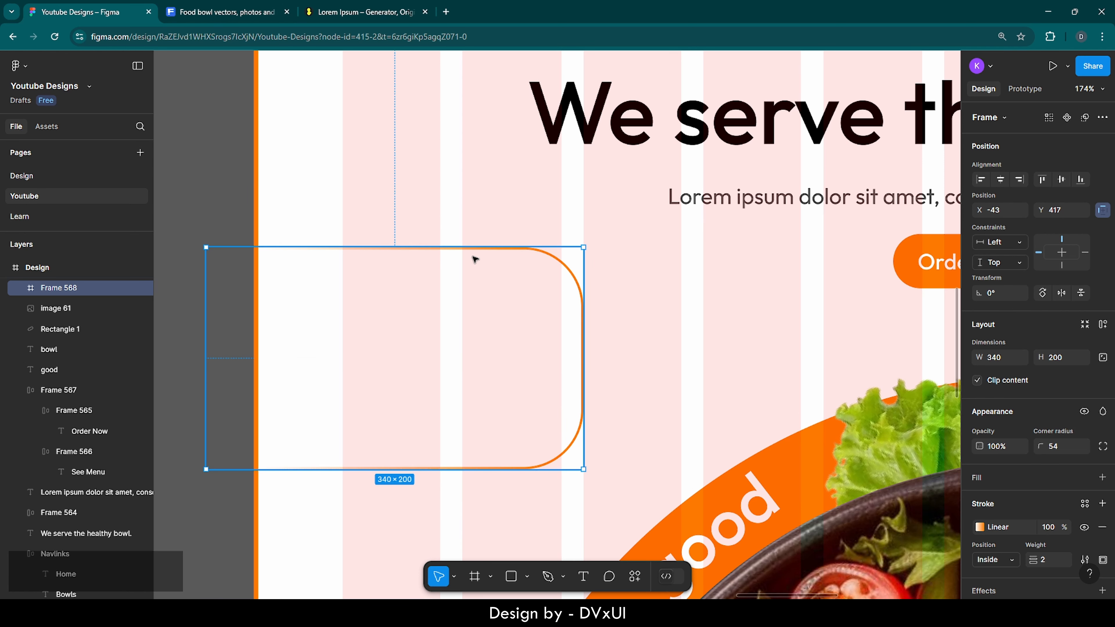
click(392, 214)
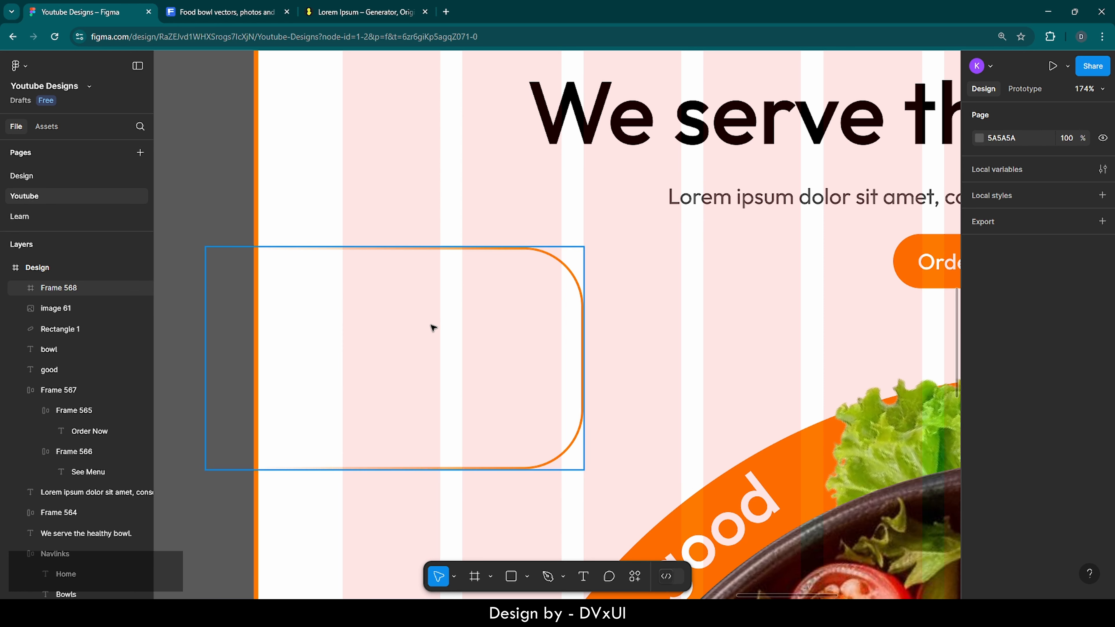
Step: Add the text "Highlights" inside the rounded frame
key(t)
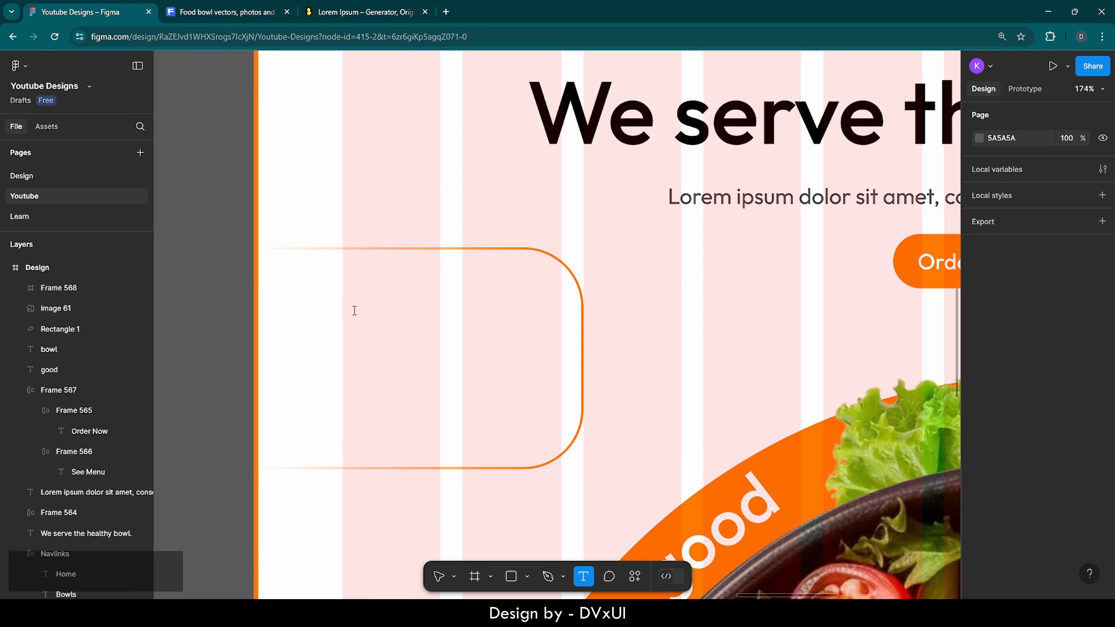
click(355, 310)
text(Hi)
key(Escape)
text(ghlights)
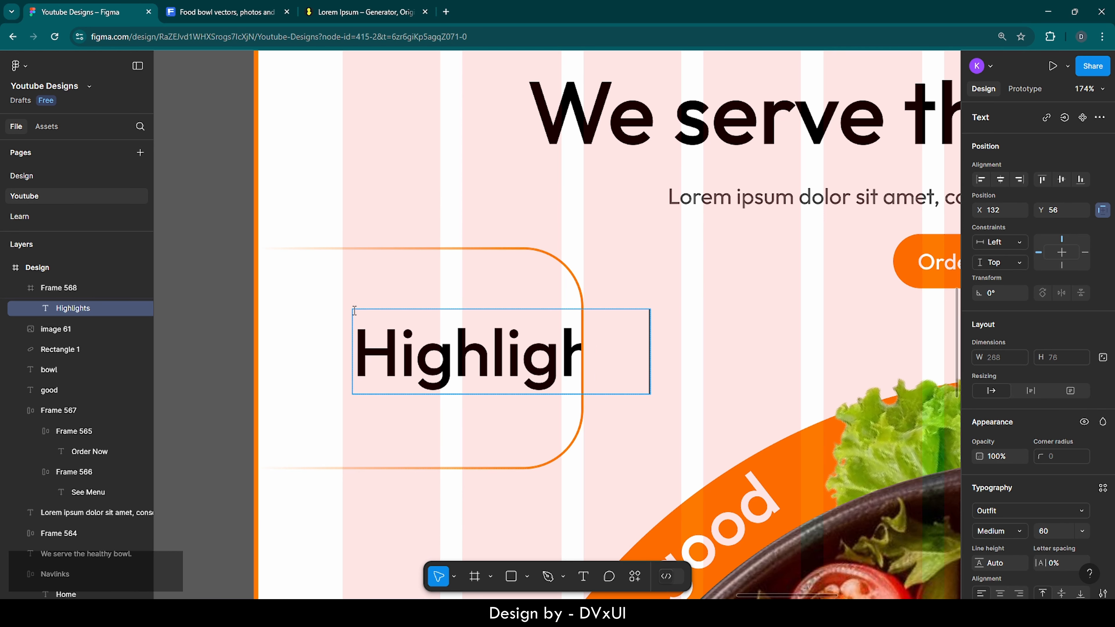
Step: Set the Highlights text to font size 18 and fill it with orange FF7900
key(ctrl+a)
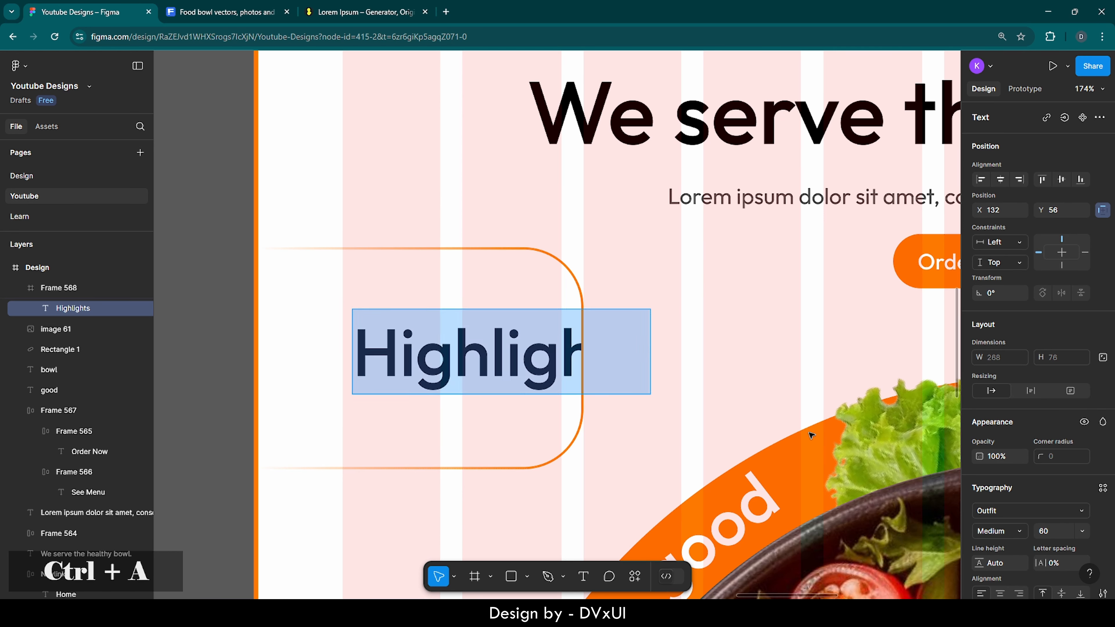
click(1048, 532)
key(BackSpace)
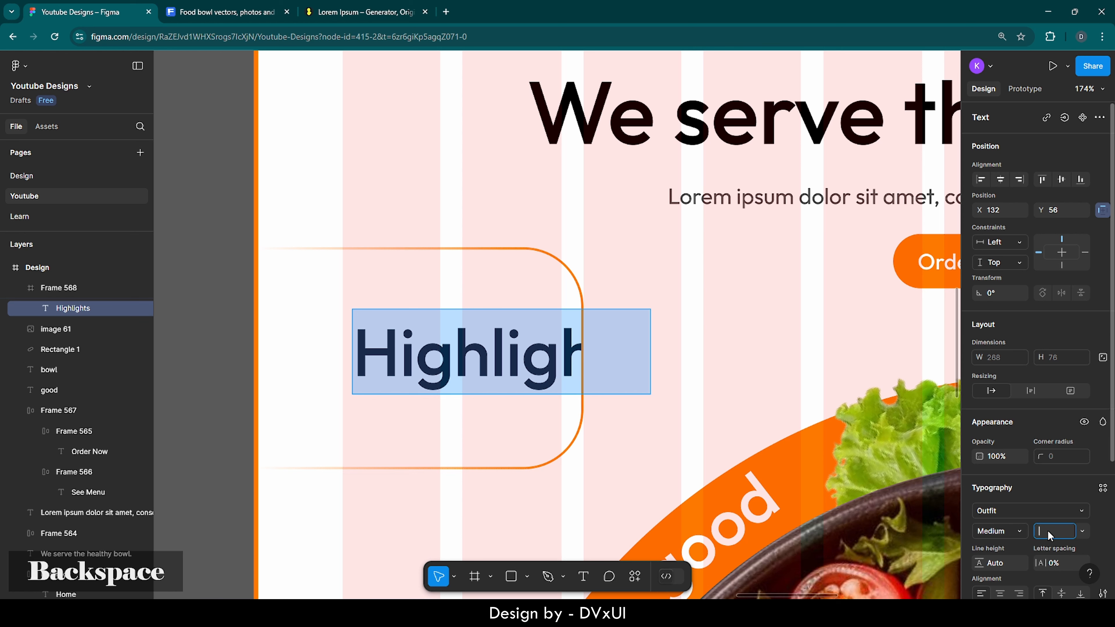
text(18)
key(Return)
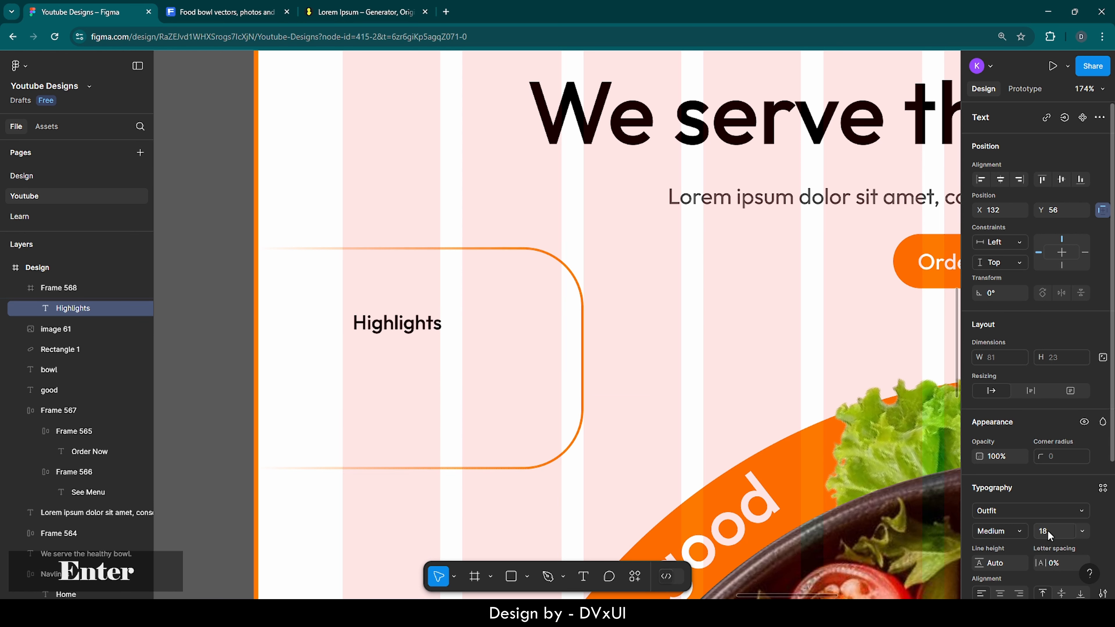
scroll(1032, 534, down, 4)
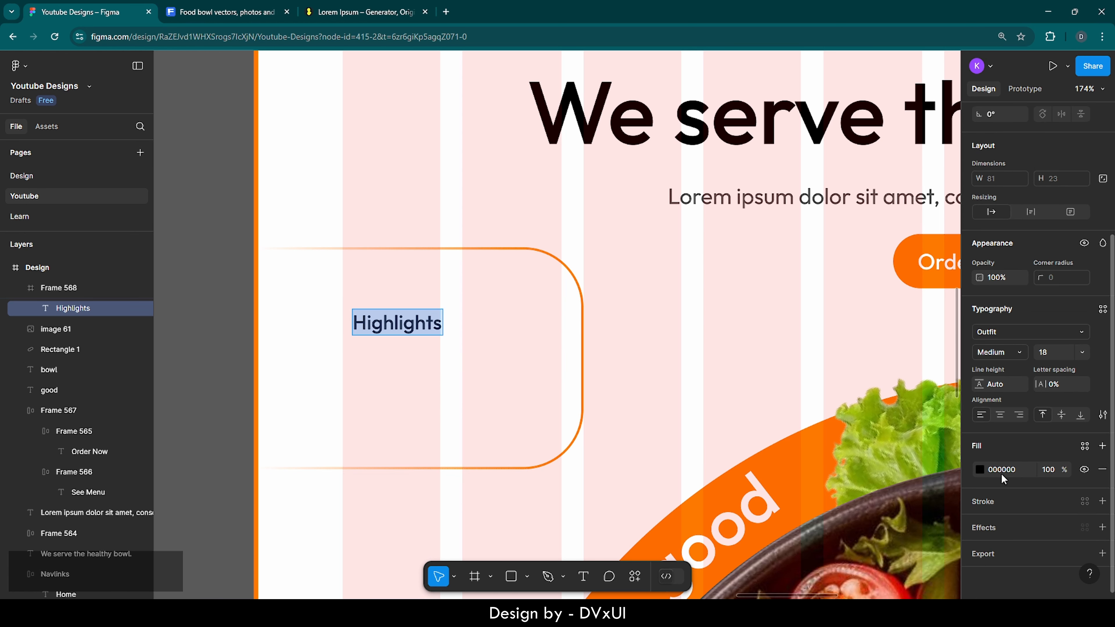
click(979, 470)
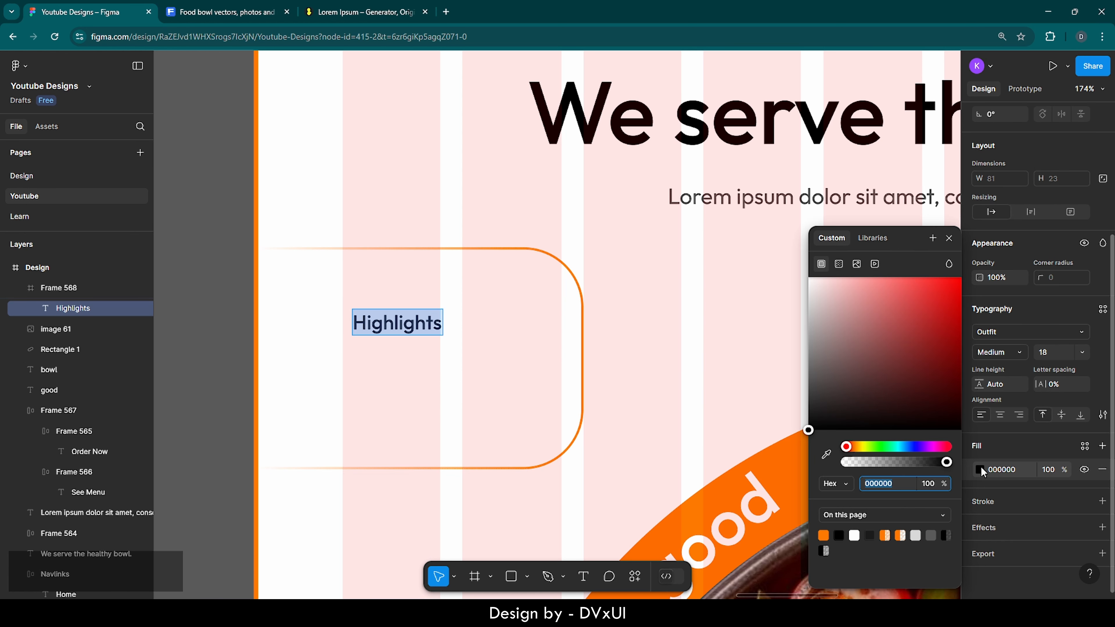
click(823, 536)
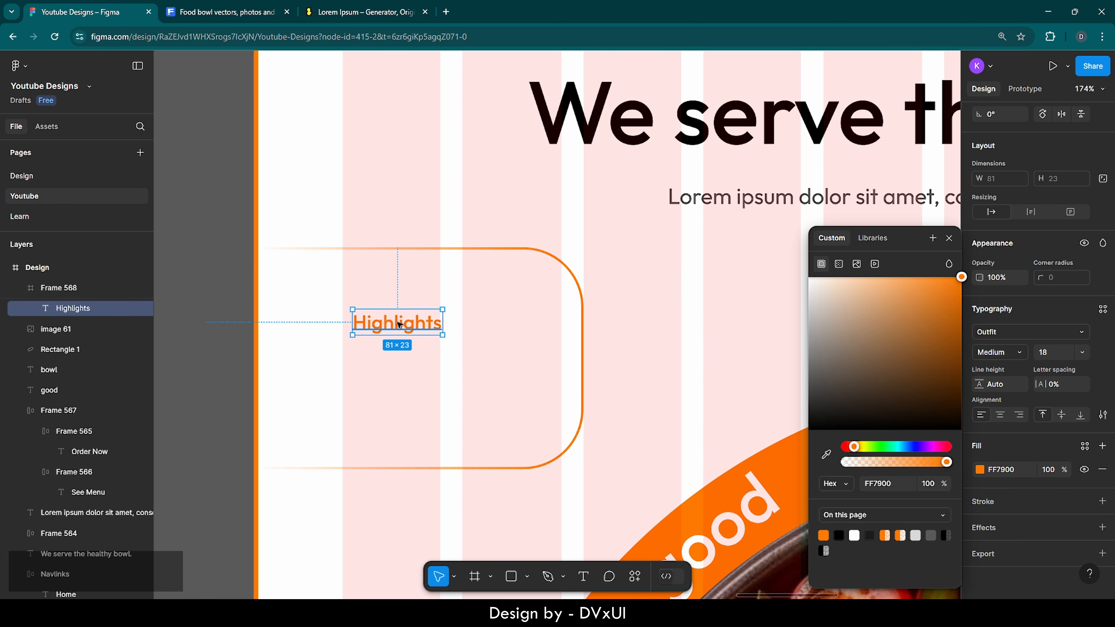
Step: Move the Highlights text near the rounded frame's upper edge, aligned with the start of the first grid column
drag(399, 325, 389, 284)
key(Down)
key(Down)
key(Down)
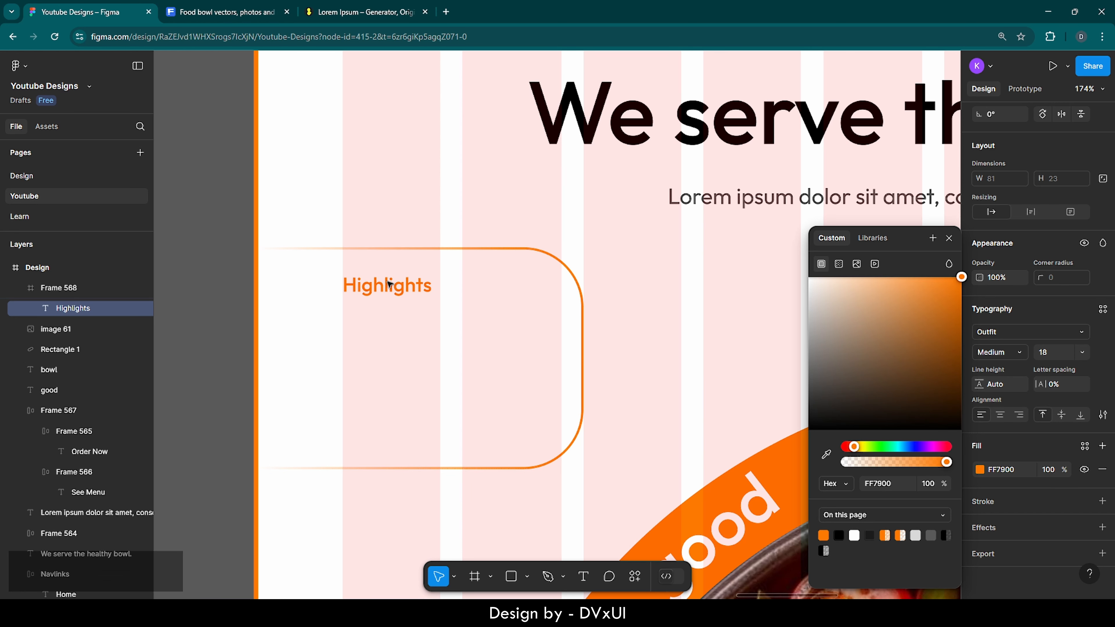
key(Up)
key(Down)
Step: Append a space and a hyphen to the heading so it reads "Highlights -"
double_click(417, 290)
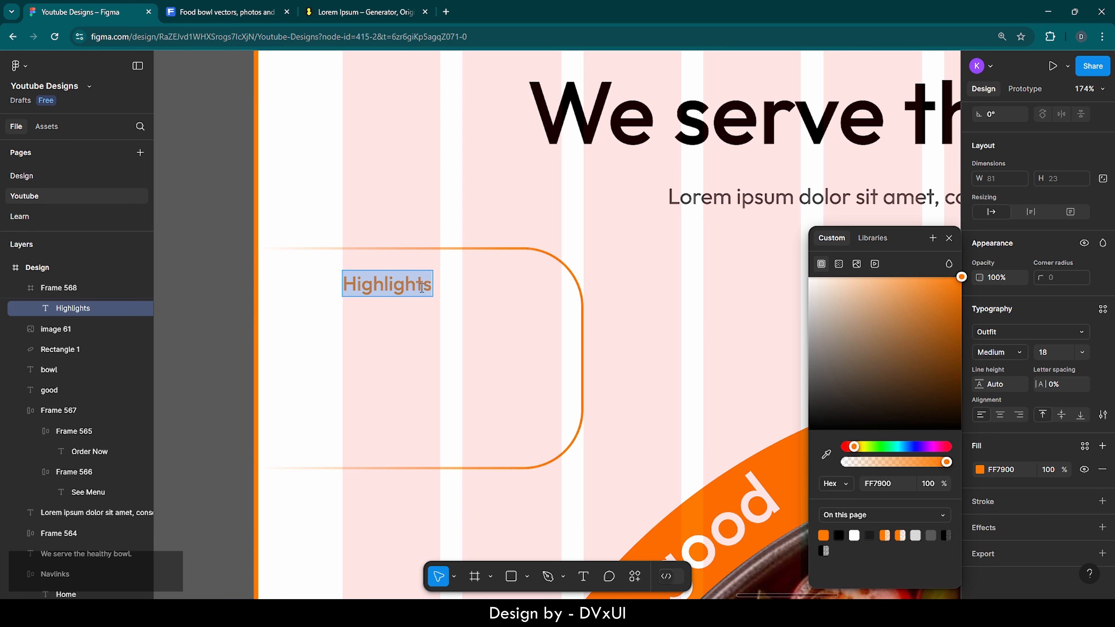
click(430, 284)
text(-)
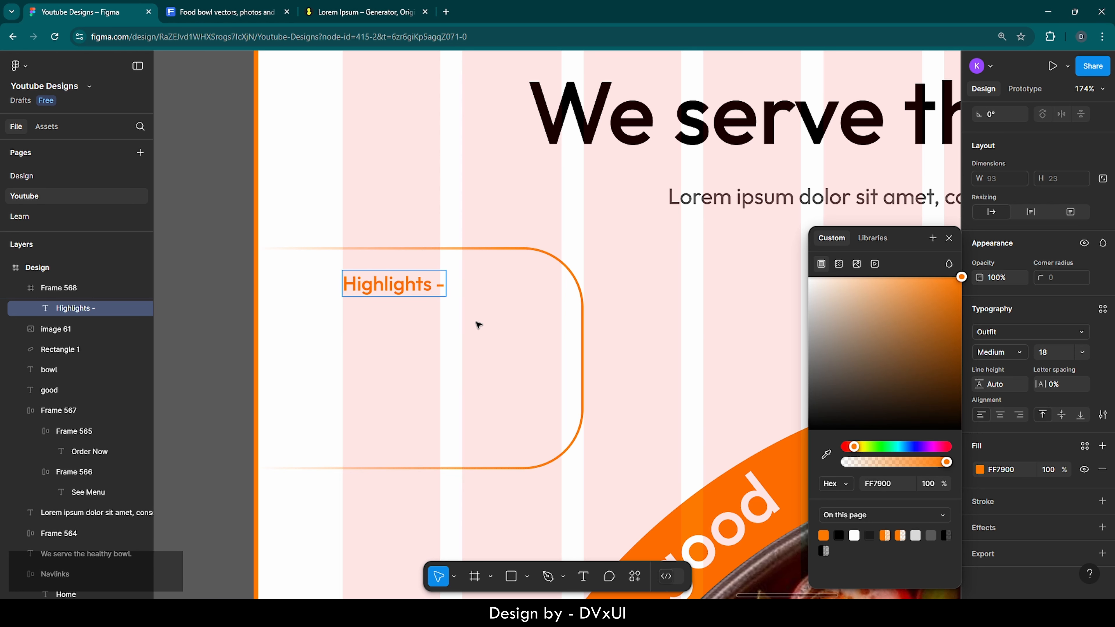
Step: Draw a circle about 69 × 69 inside the Highlights frame, below the heading
key(Escape)
key(Escape)
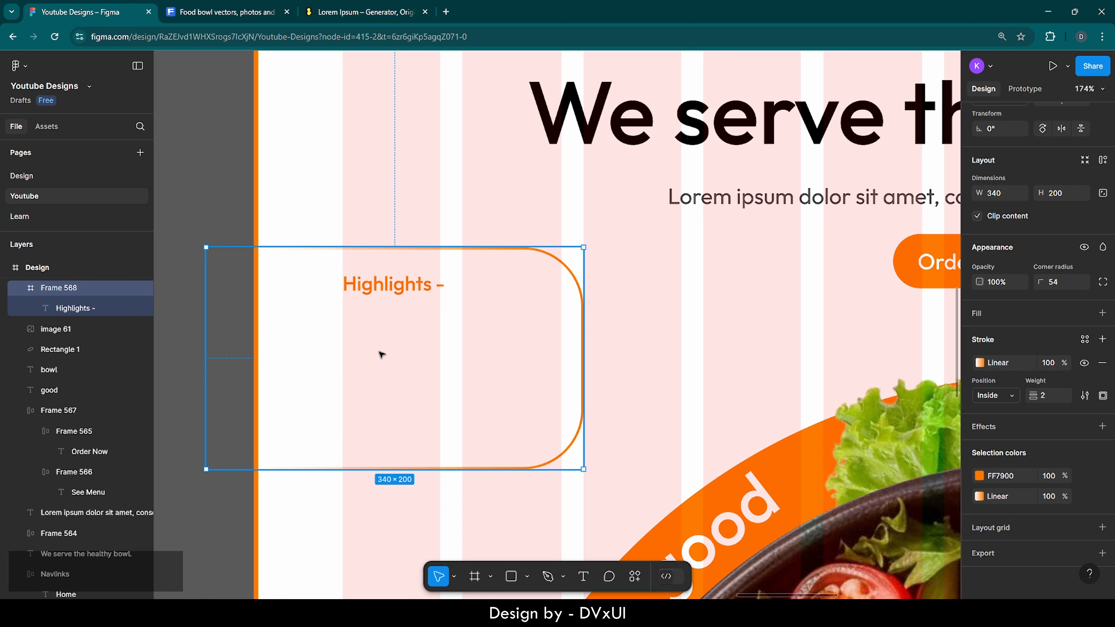
key(o)
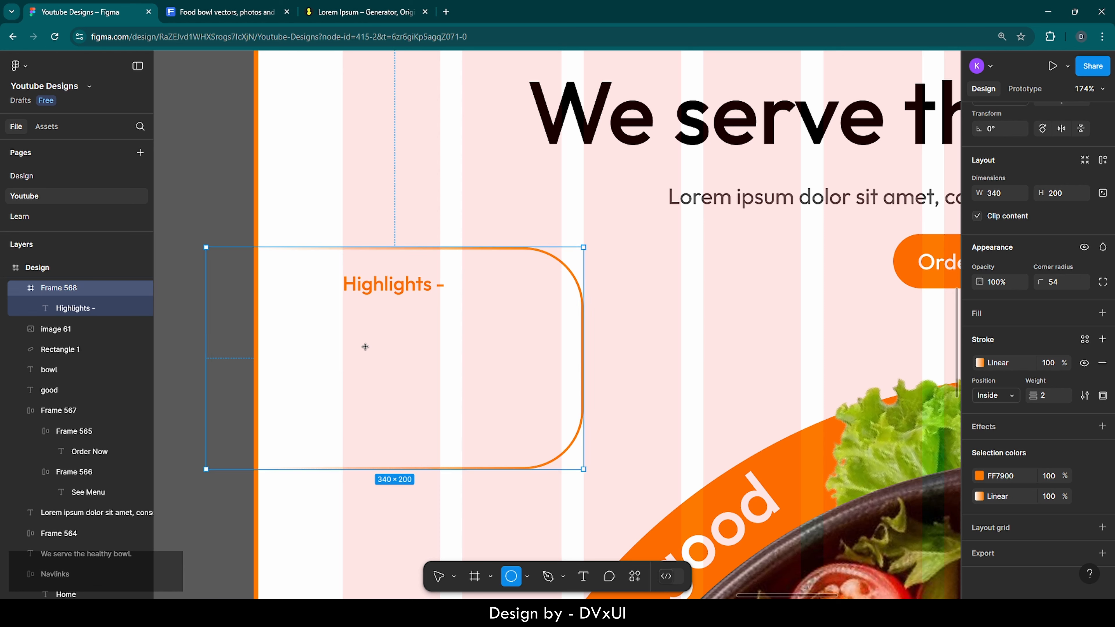
click(365, 347)
drag(422, 291, 386, 325)
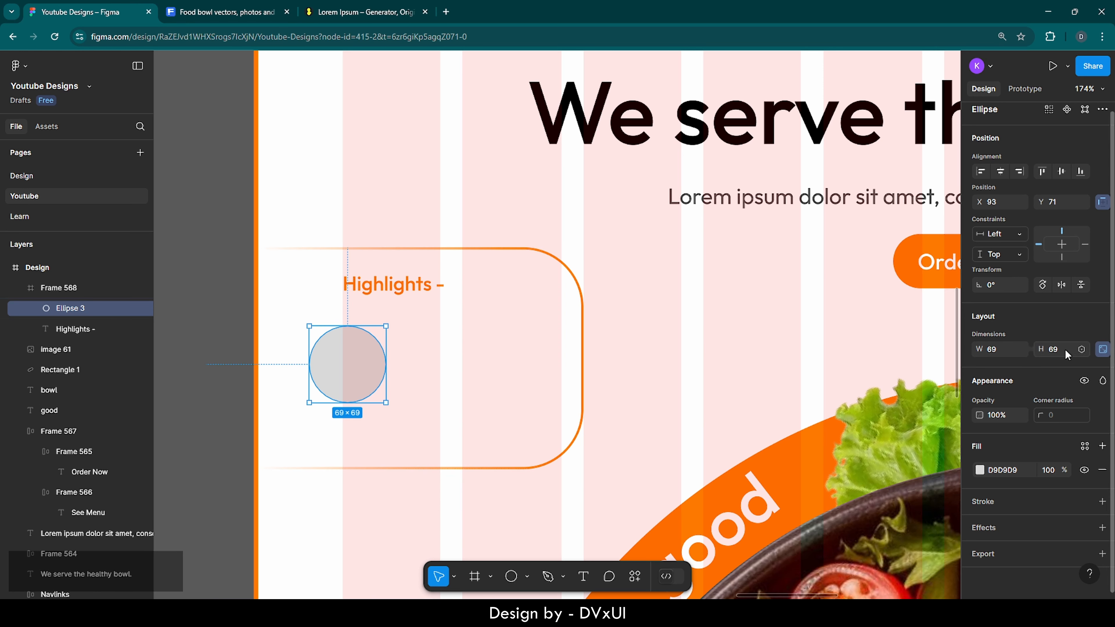
Step: Resize the circle to 56 × 56 and place it under the Highlights heading, aligned with the start of the first grid column
key(BackSpace)
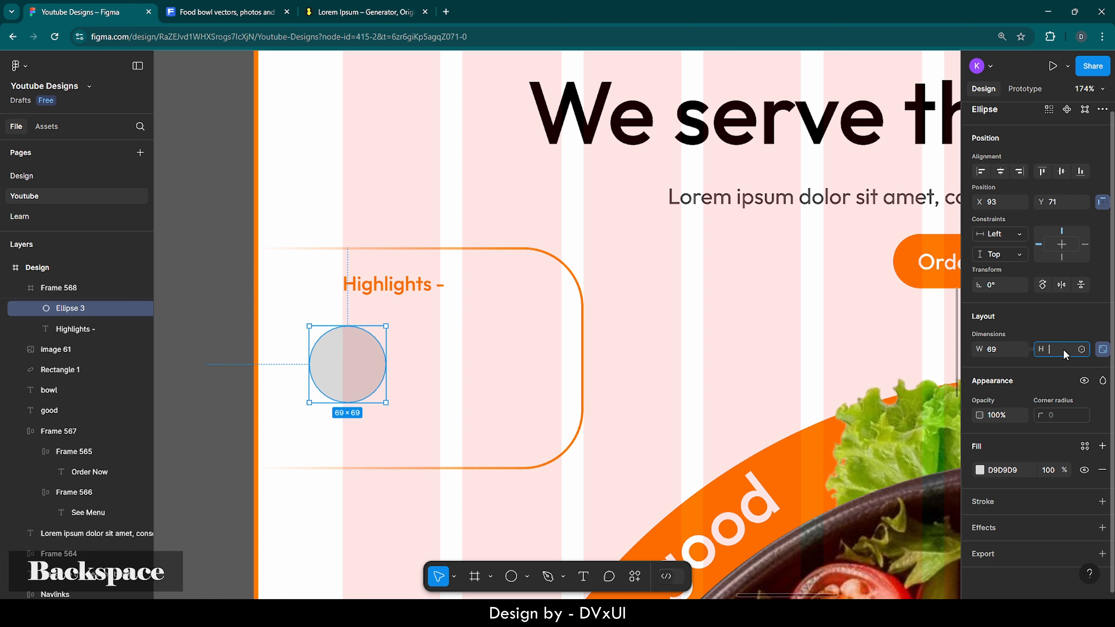
text(56)
key(Return)
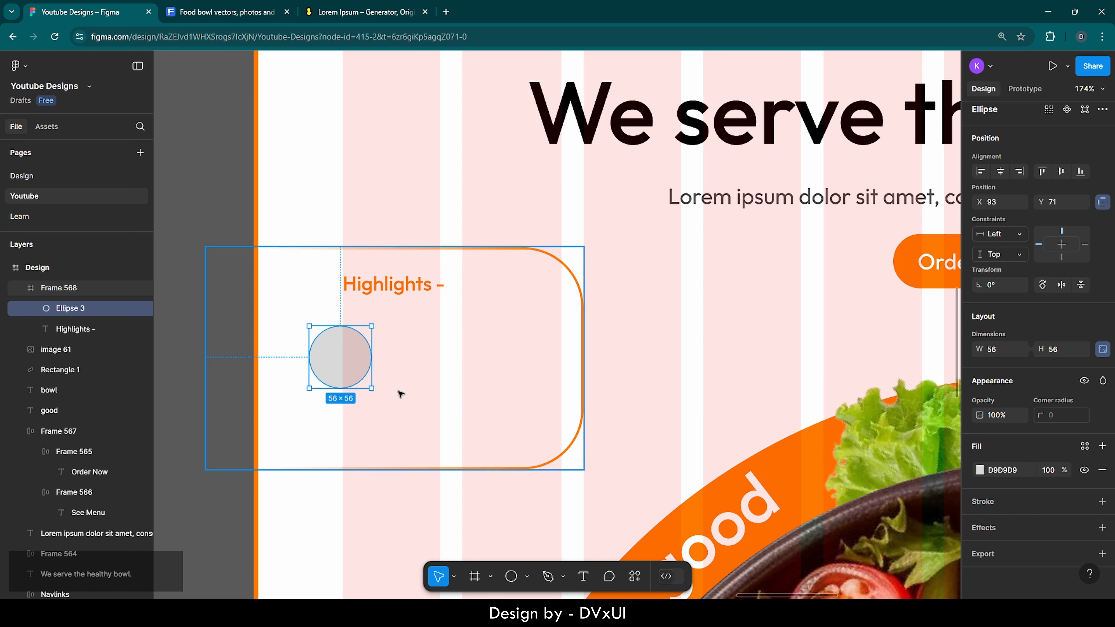
drag(335, 353, 367, 337)
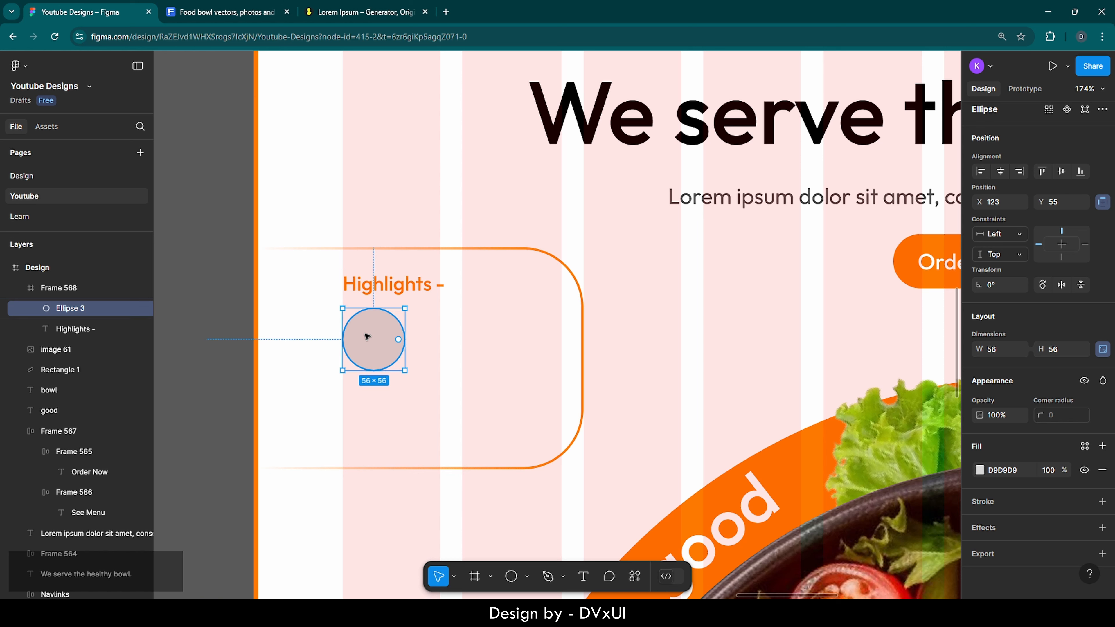
Step: Add a text with the reviewer's full name beside the circle and align its upper edge with the circle's
key(t)
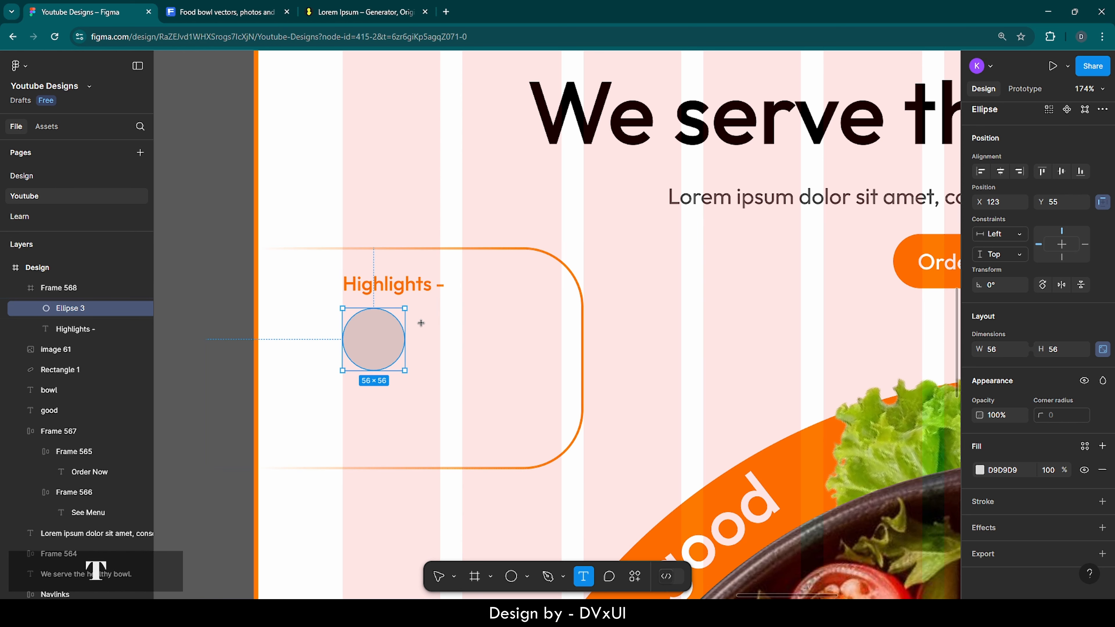
click(418, 323)
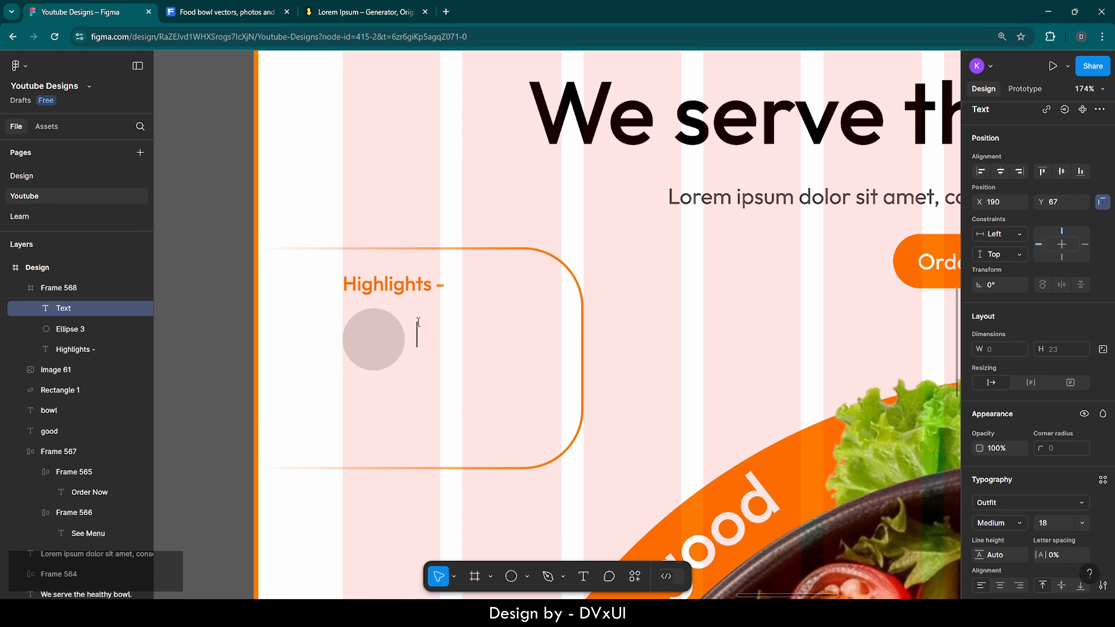
text(Stevve)
key(BackSpace)
key(BackSpace)
text(e )
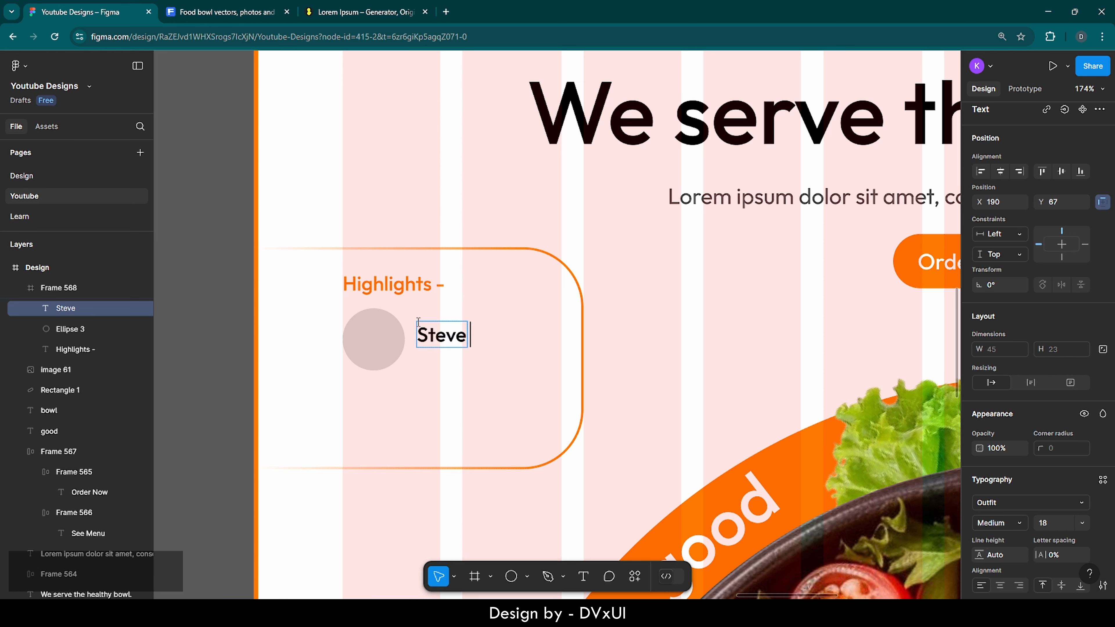
text(Alexia)
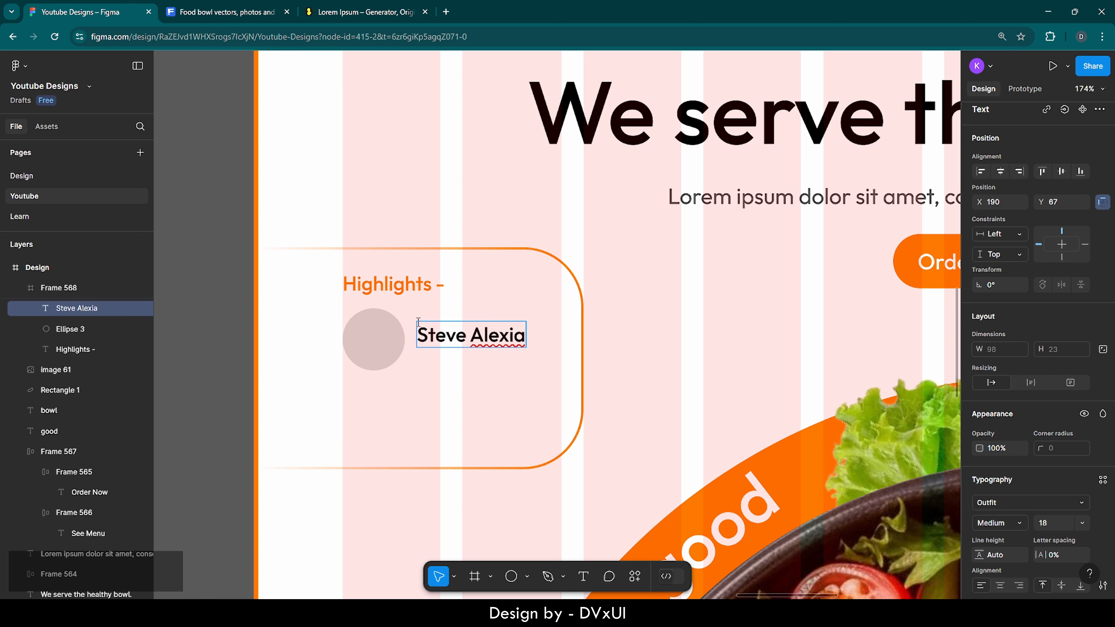
key(ctrl+a)
key(Escape)
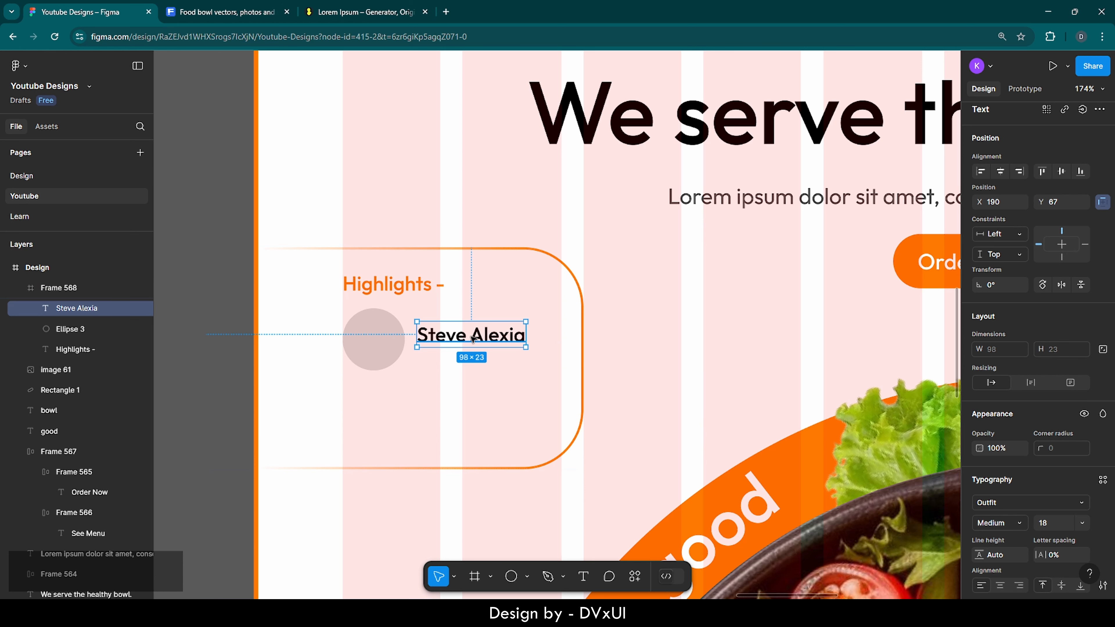
drag(476, 333, 476, 327)
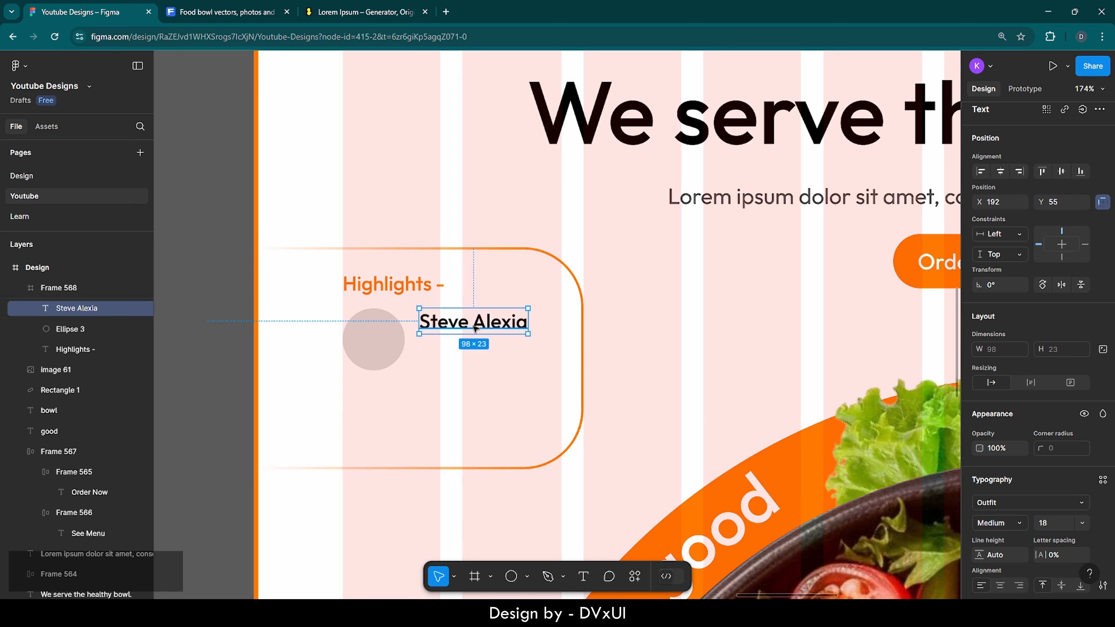
Step: Add a star inside the Highlights frame, lock its proportions and set its size to 21 × 21
click(477, 384)
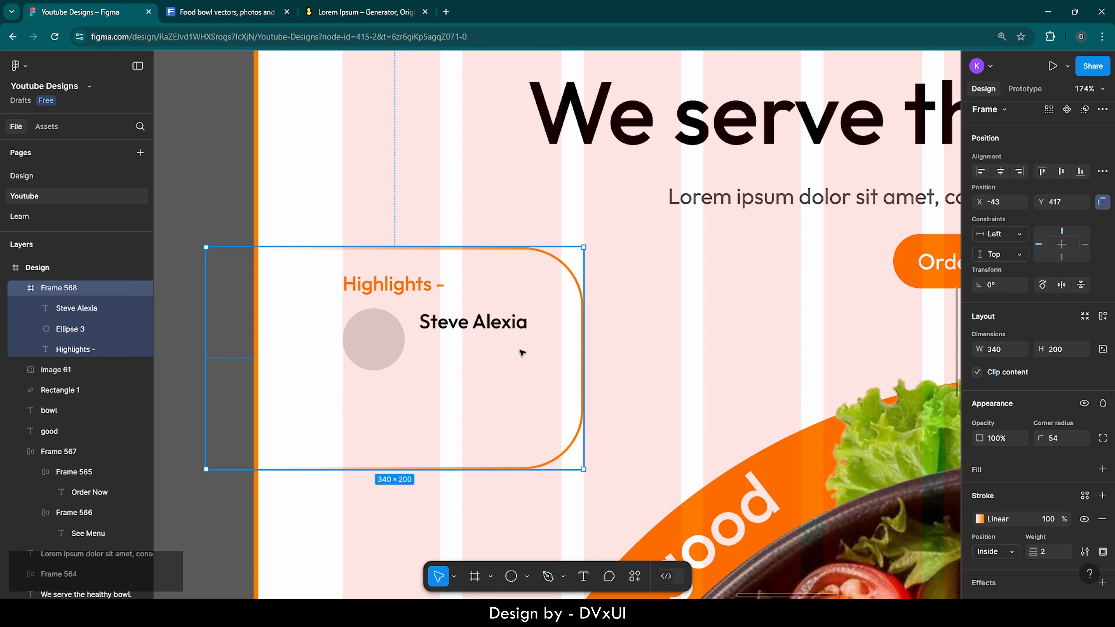
click(528, 578)
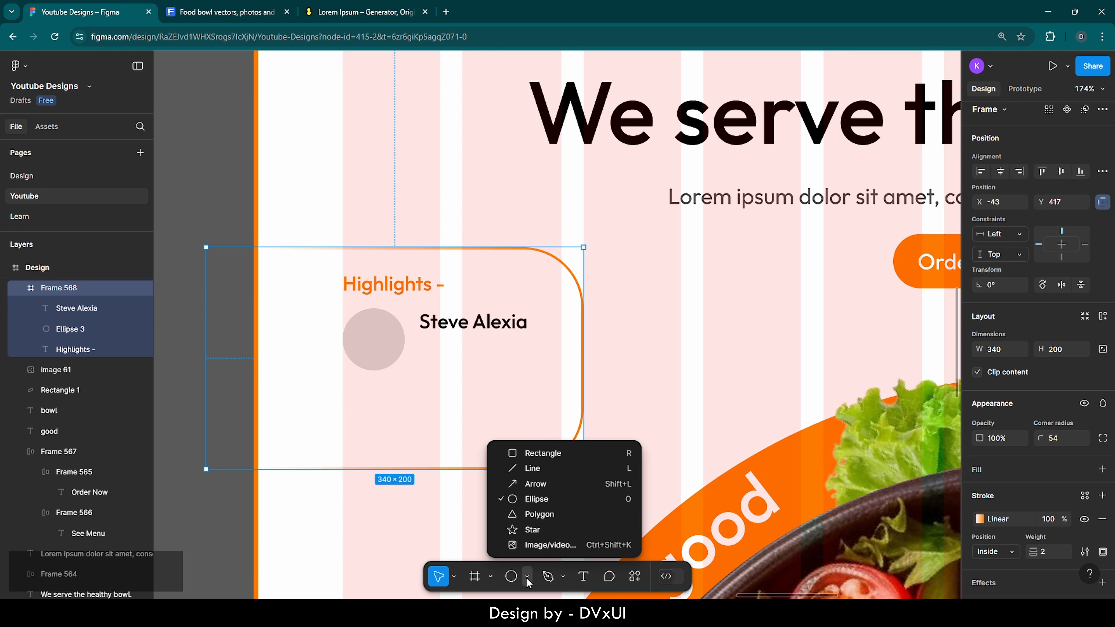
click(531, 530)
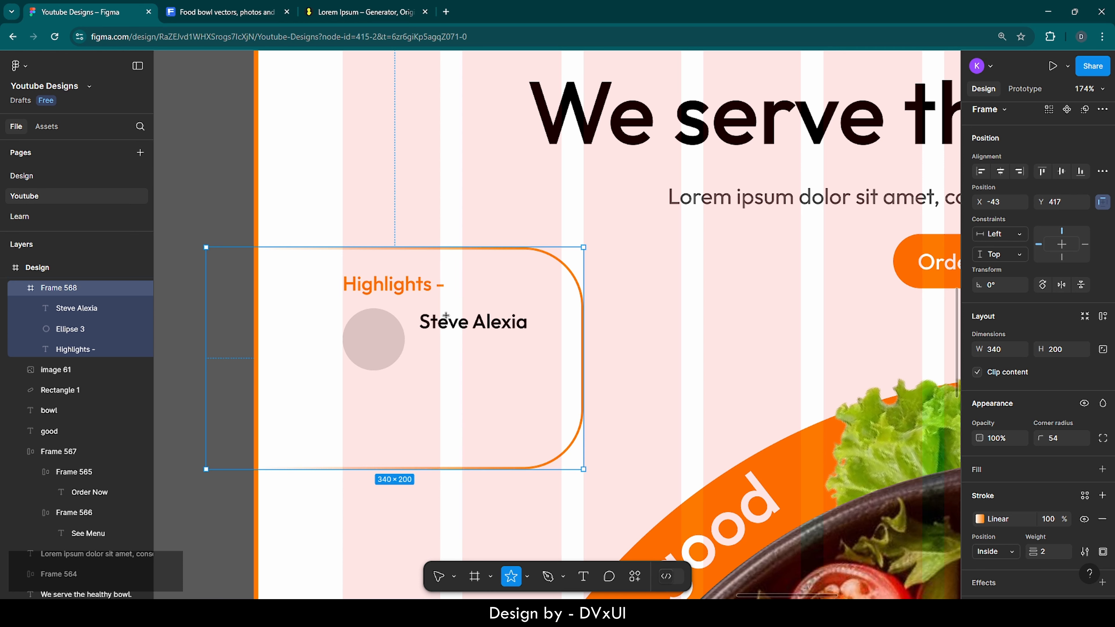
click(428, 376)
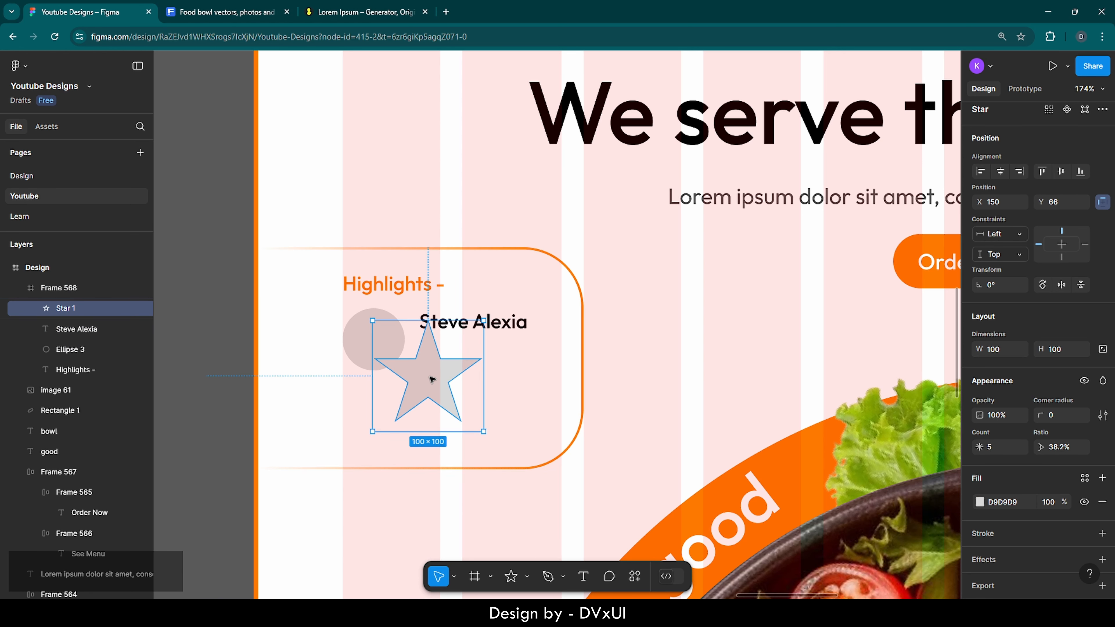
click(1104, 350)
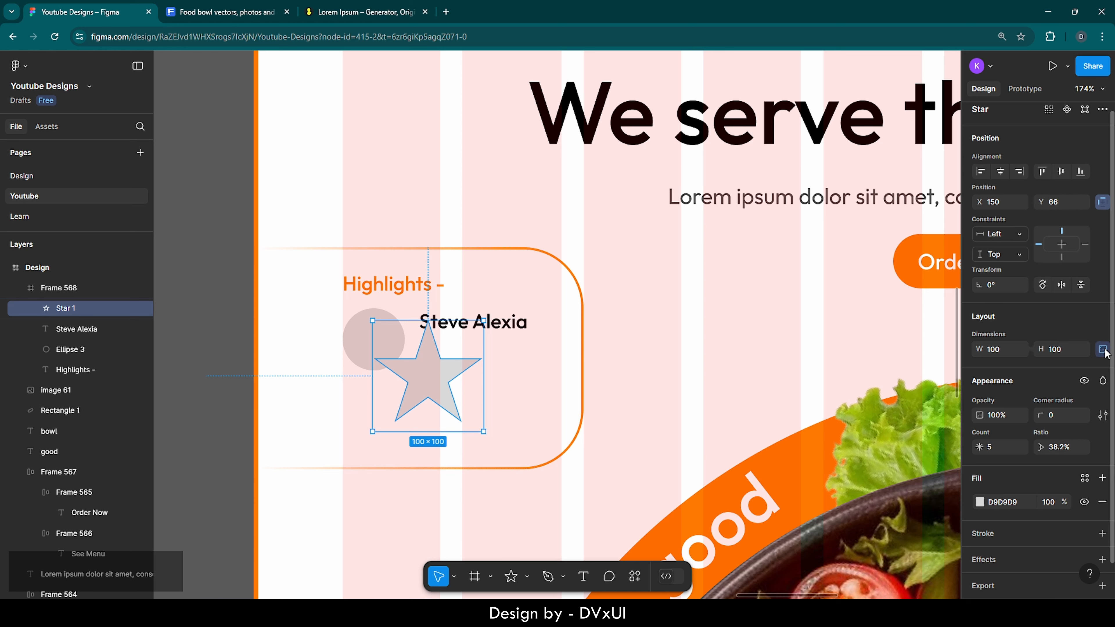
click(1063, 347)
text(21)
key(Return)
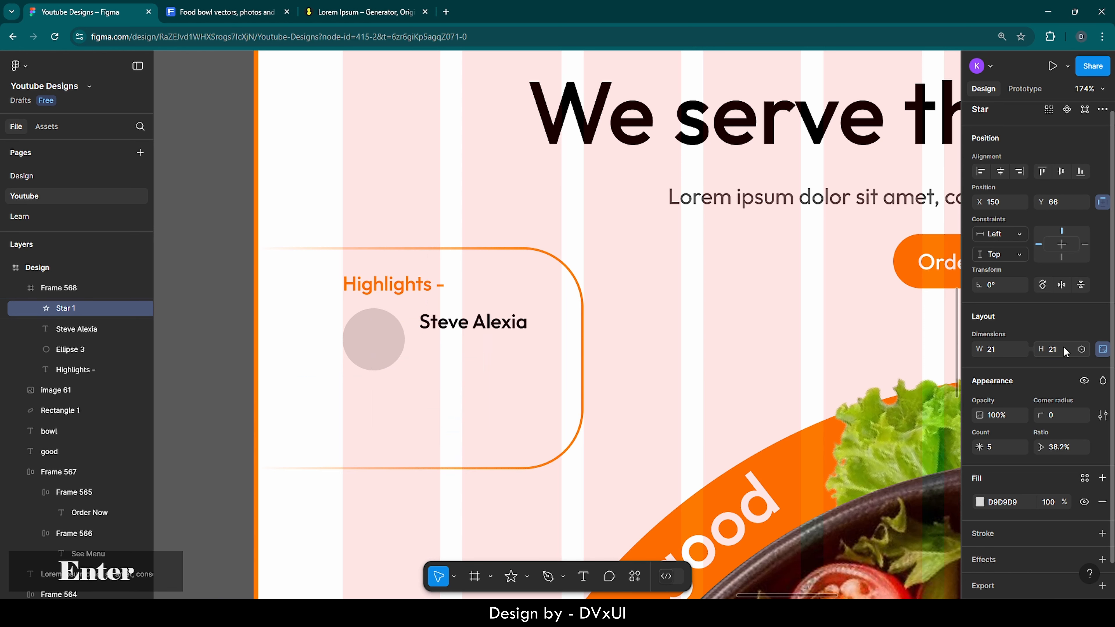
Step: Set the star's corner radius to 1
click(1061, 417)
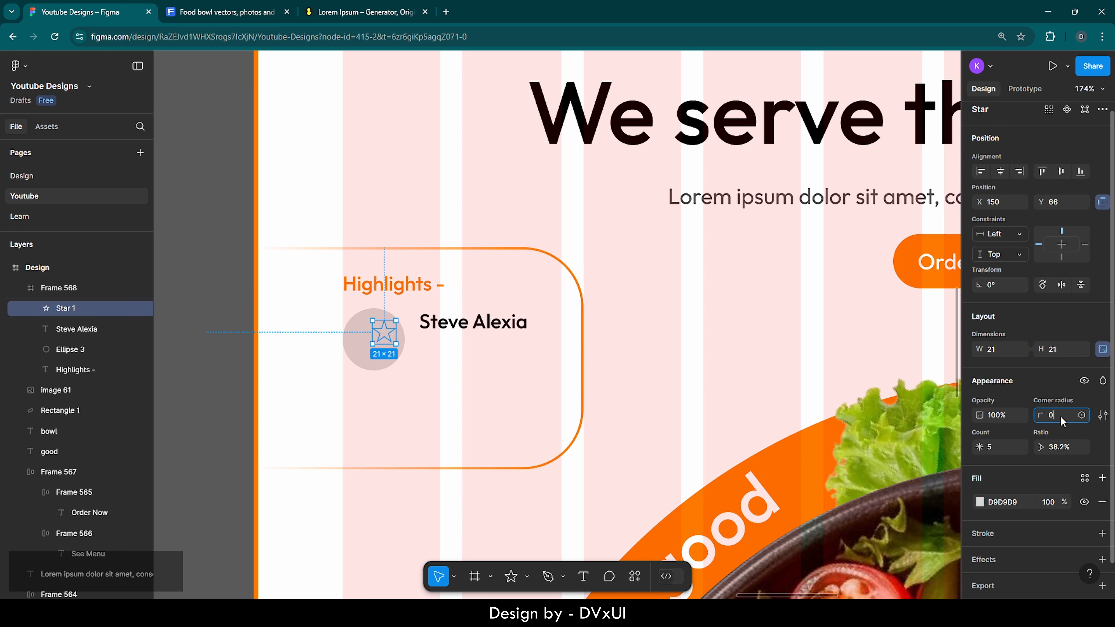
text(1)
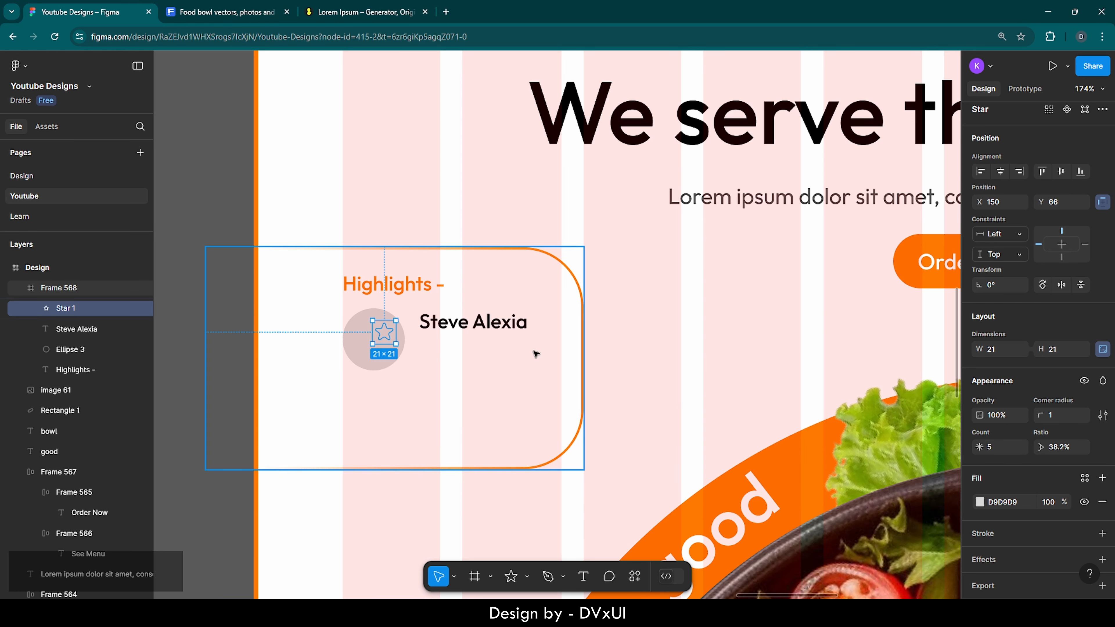
scroll(326, 373, up, 3)
click(330, 373)
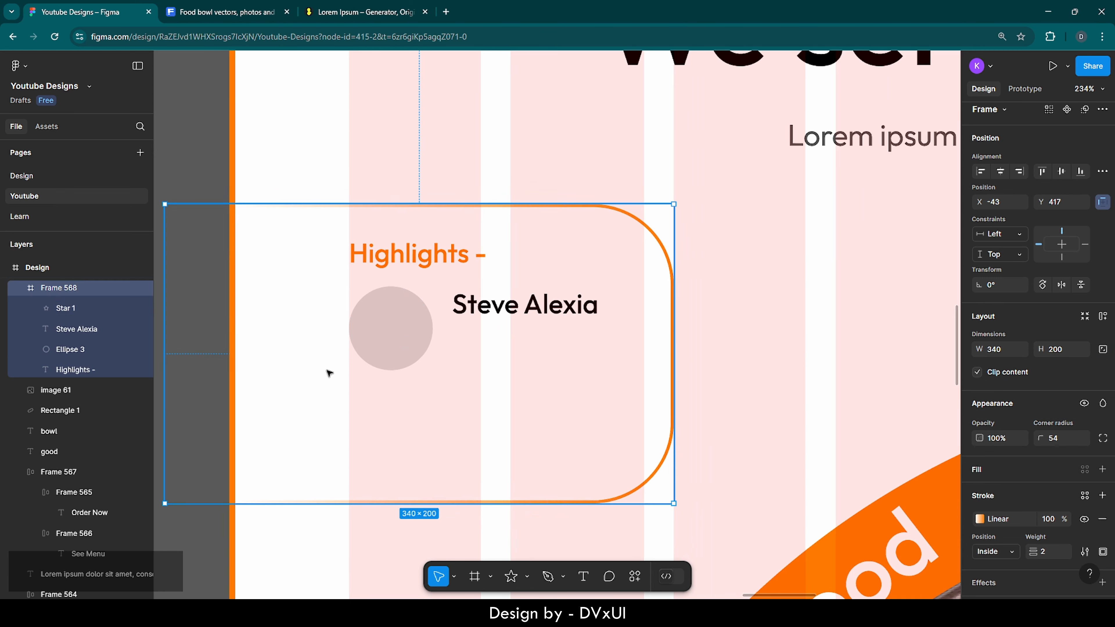
key(ctrl+z)
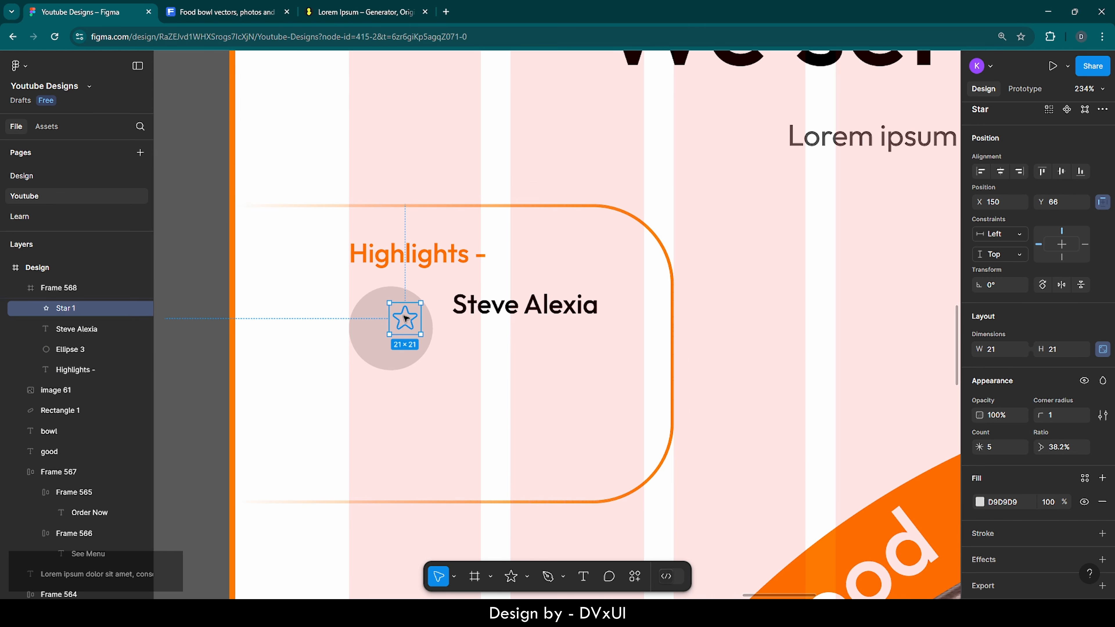
Step: Move the star off the circle to just below the start of the reviewer's name
scroll(404, 318, up, 5)
scroll(405, 318, up, 3)
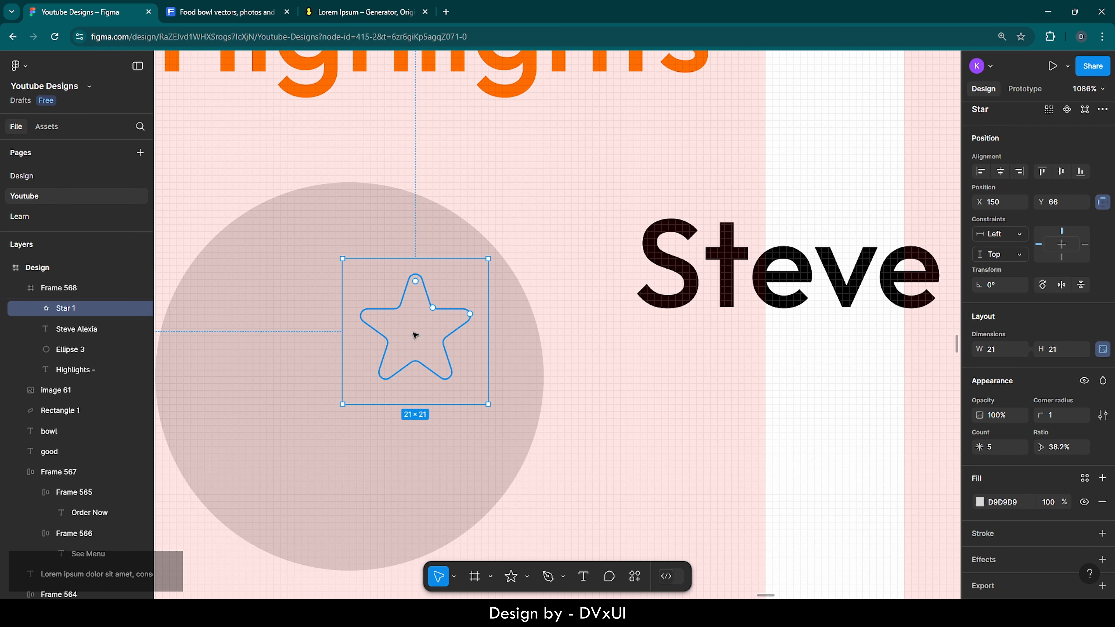
drag(406, 319, 737, 437)
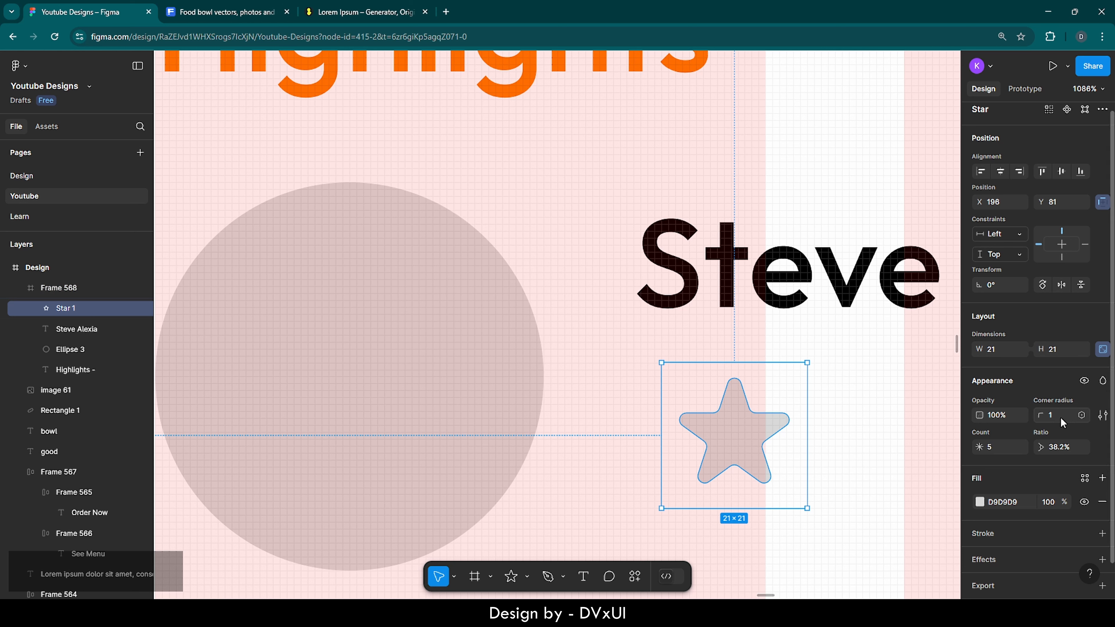
Step: Set the star's corner radius to 0.6
key(BackSpace)
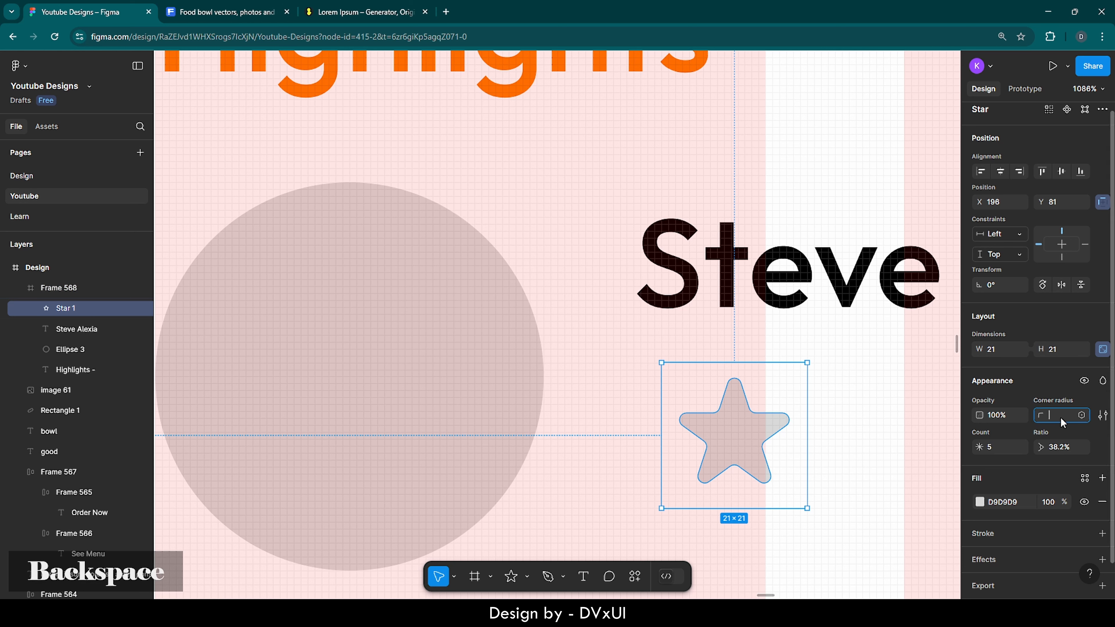
text(0)
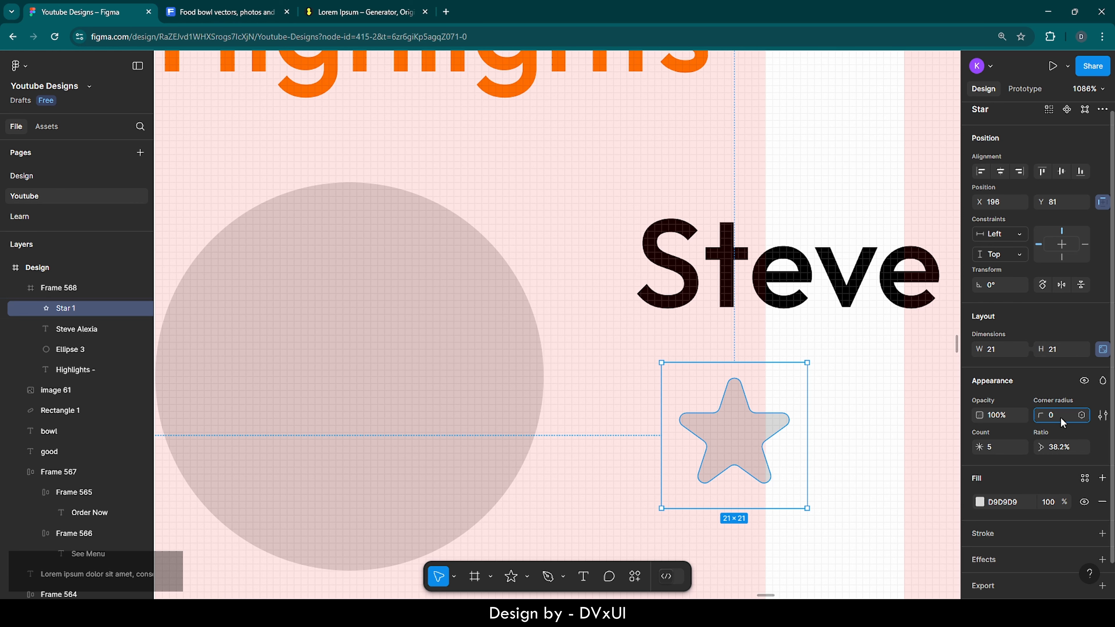
text(.6)
key(Return)
click(706, 466)
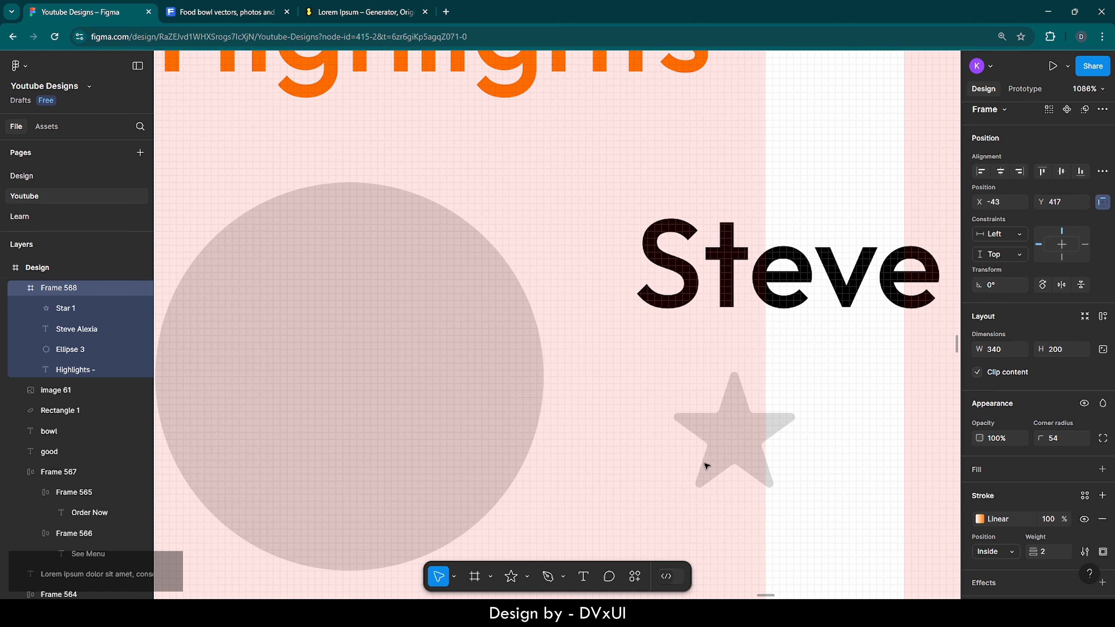
Step: Duplicate the star and place the copy directly beside the original in the same row
scroll(614, 468, down, 10)
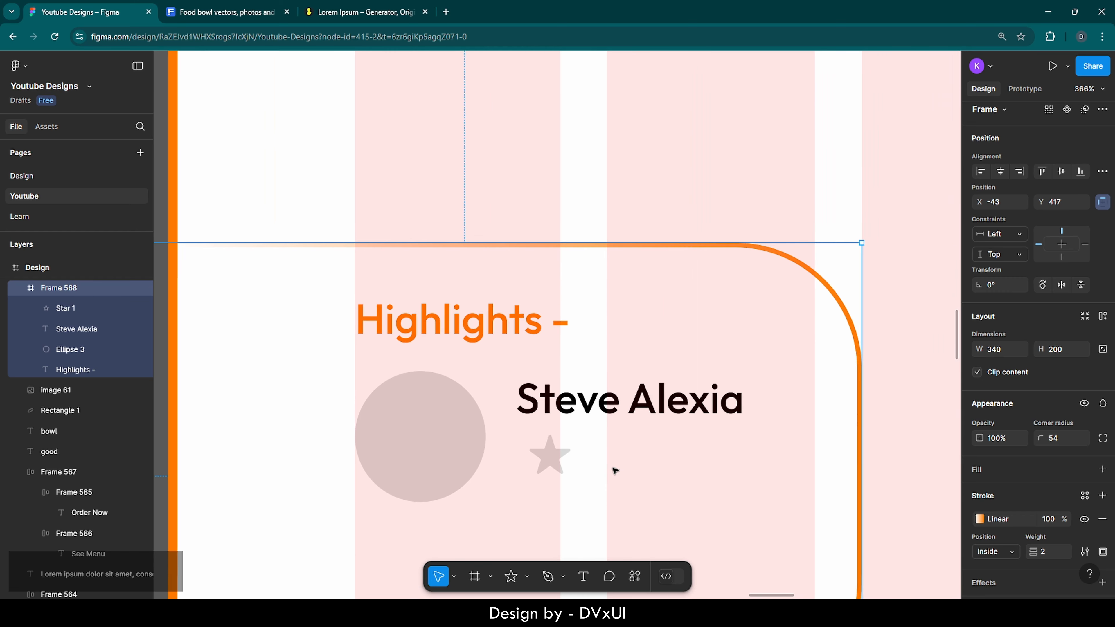
scroll(615, 470, right, 1)
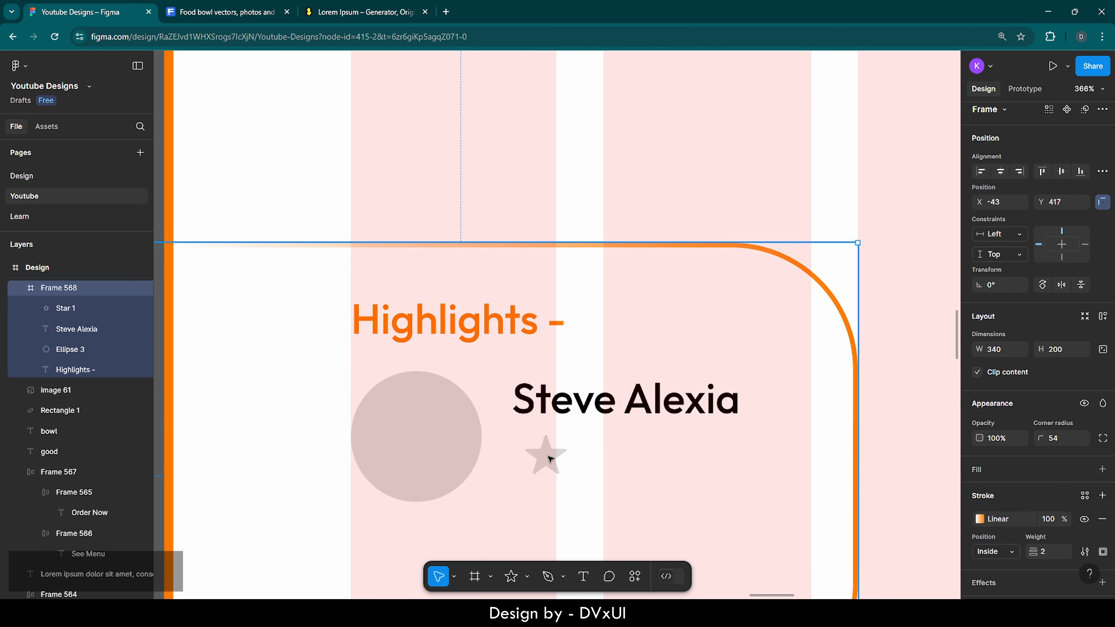
click(550, 459)
key(ctrl+c)
key(ctrl+v)
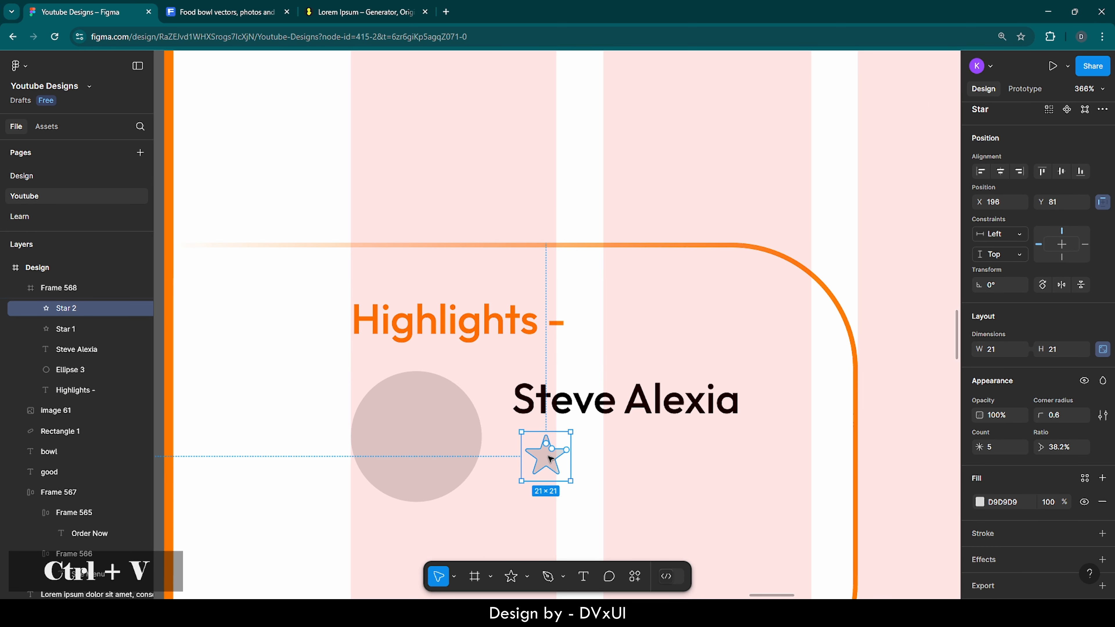
drag(550, 459, 598, 457)
Step: Wrap both stars in a horizontal auto layout with a gap of 2
shift+click(559, 457)
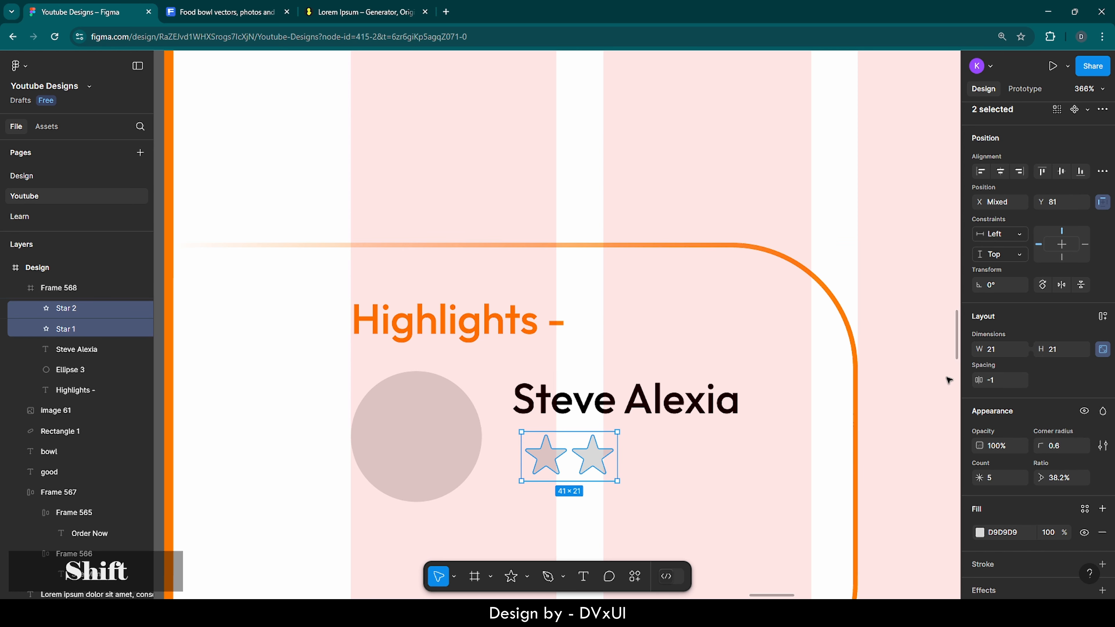
click(1101, 317)
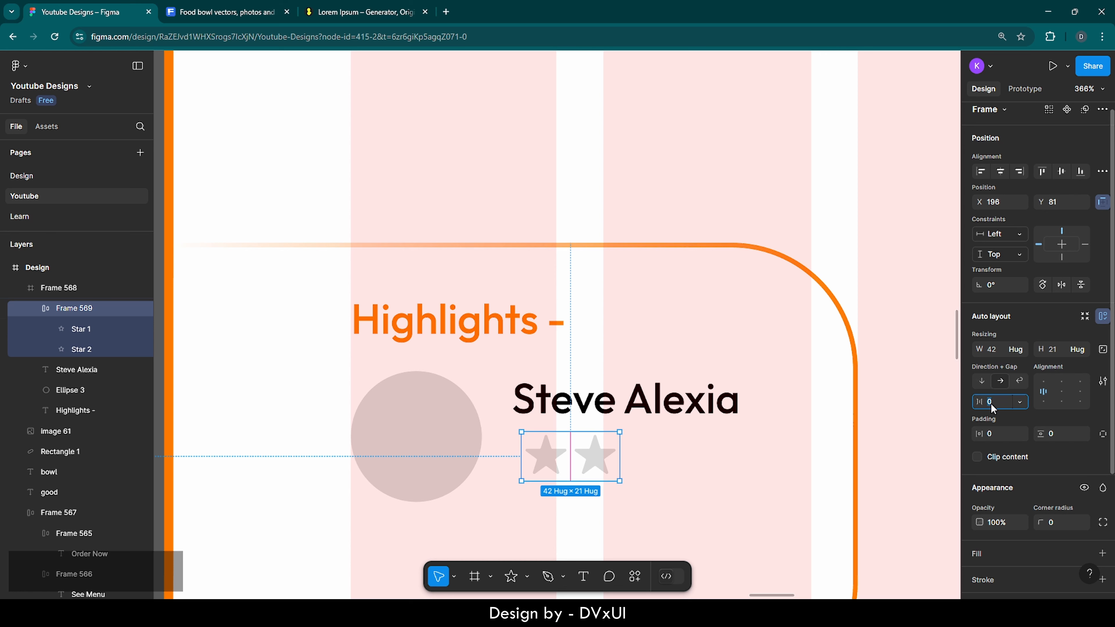
text(2)
key(Return)
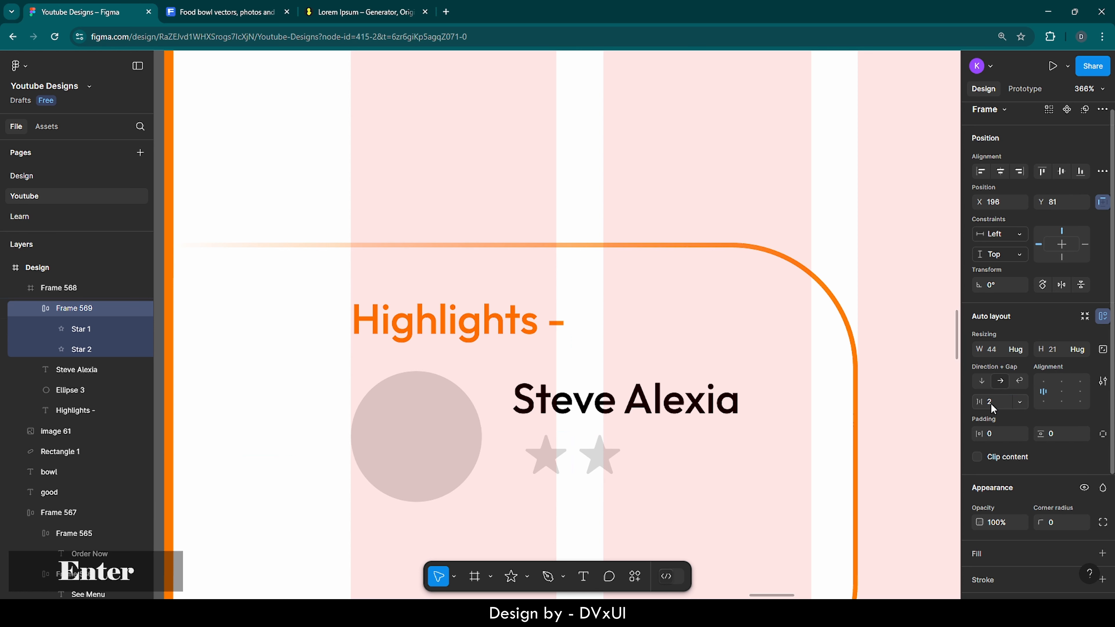
Step: Paste three copies of the second star into the auto layout row to make a five-star rating
click(594, 461)
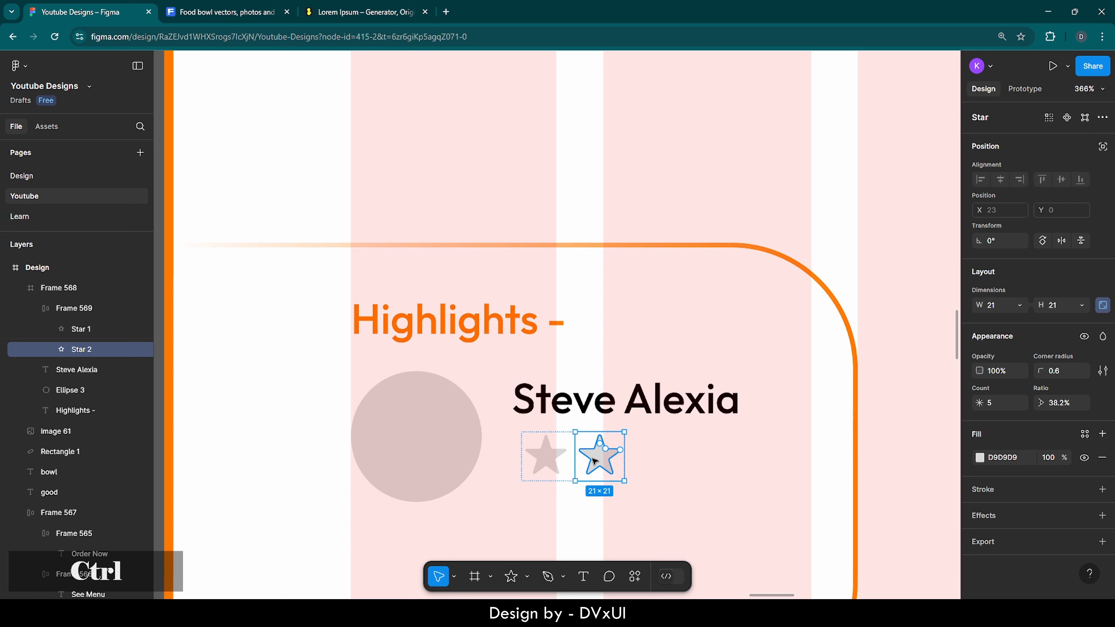
key(ctrl+c)
key(ctrl+v)
key(ctrl+v)
key(ctrl+v)
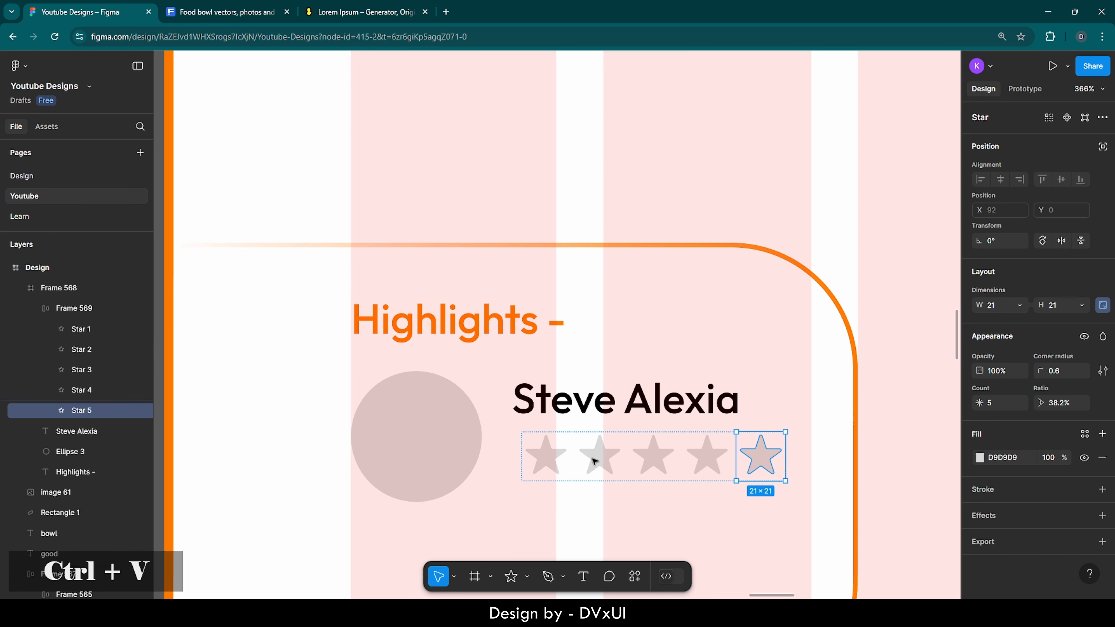
Step: Left-align the star row with the reviewer's name at X 192 and move both slightly down beside the avatar circle
click(685, 496)
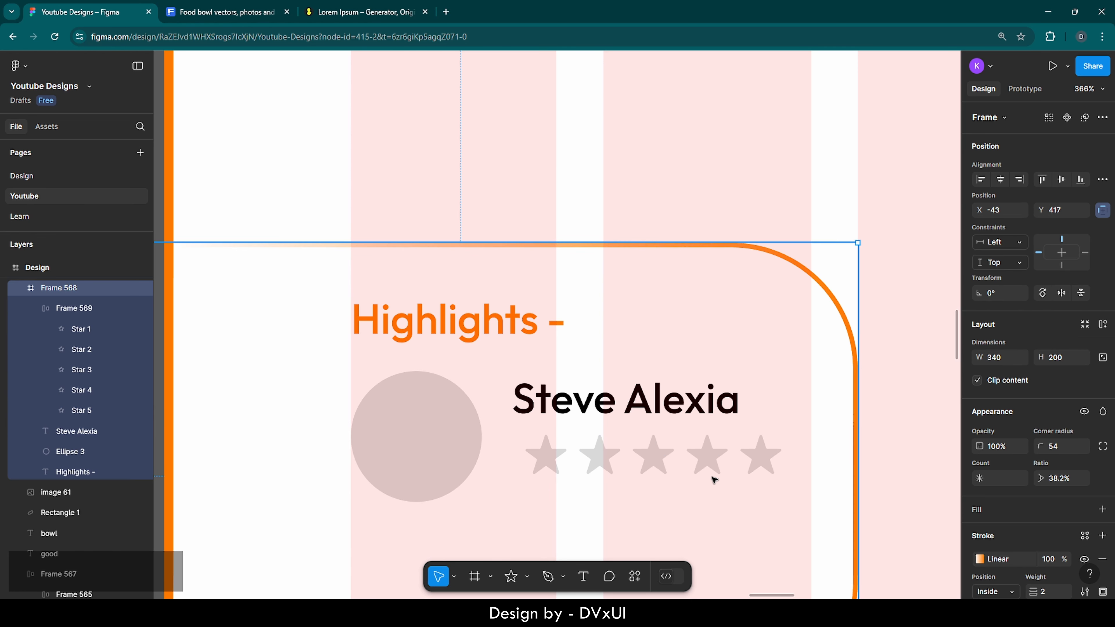
scroll(730, 504, down, 5)
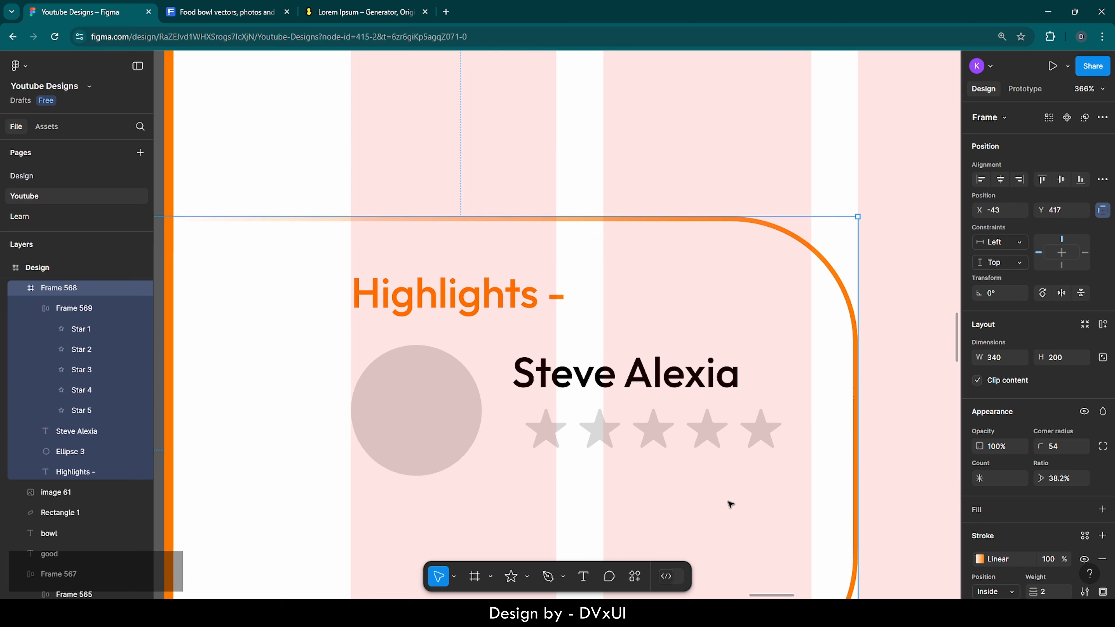
click(675, 295)
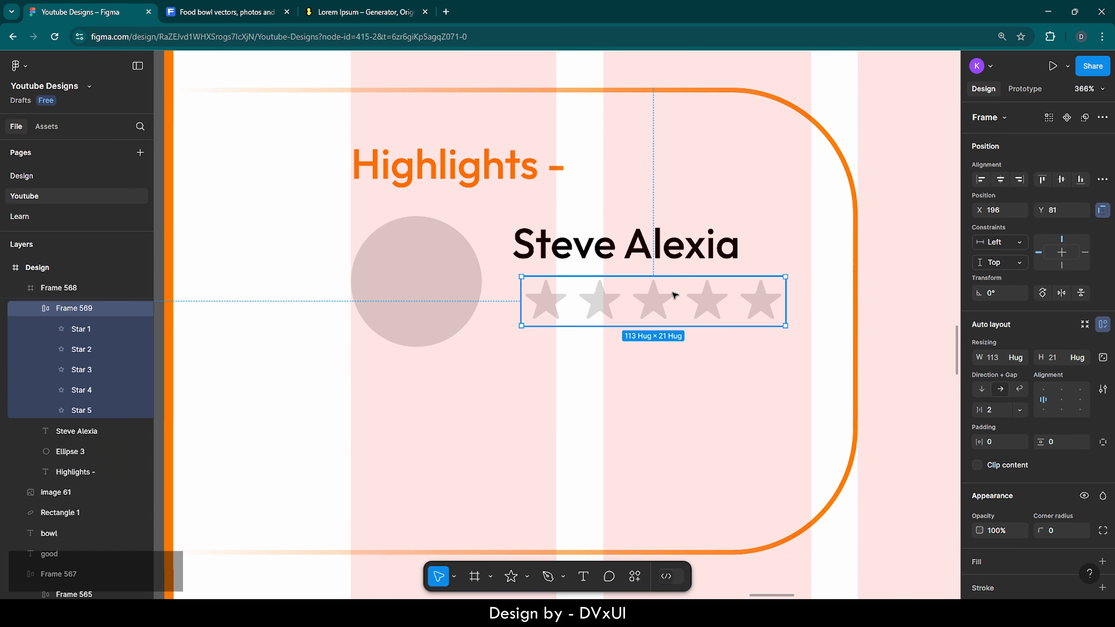
drag(662, 302, 652, 304)
shift+click(606, 251)
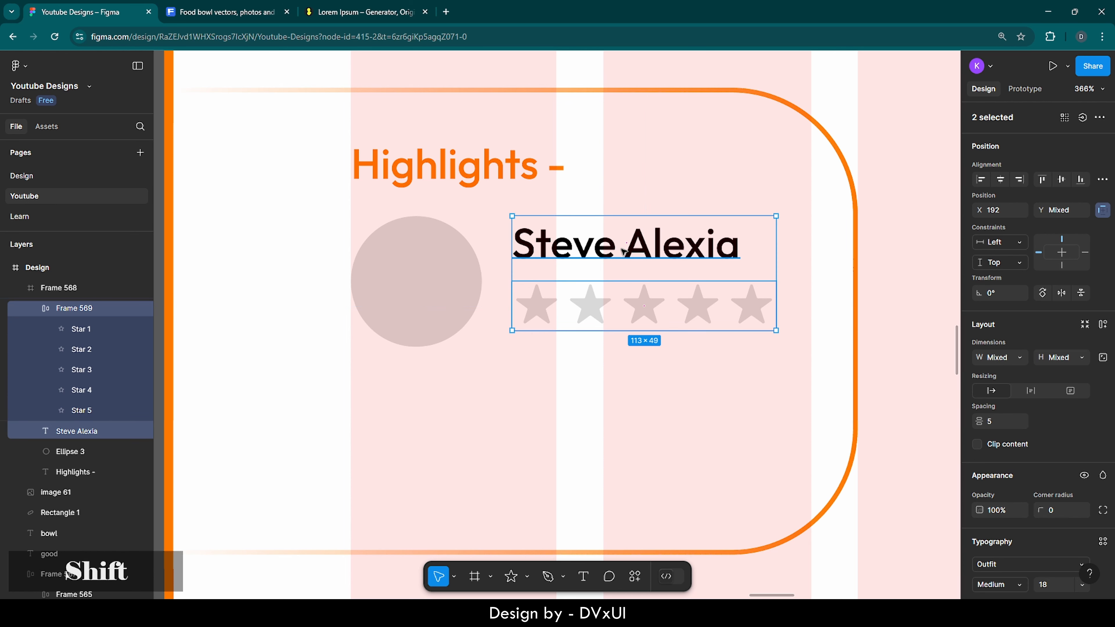
drag(605, 252, 606, 259)
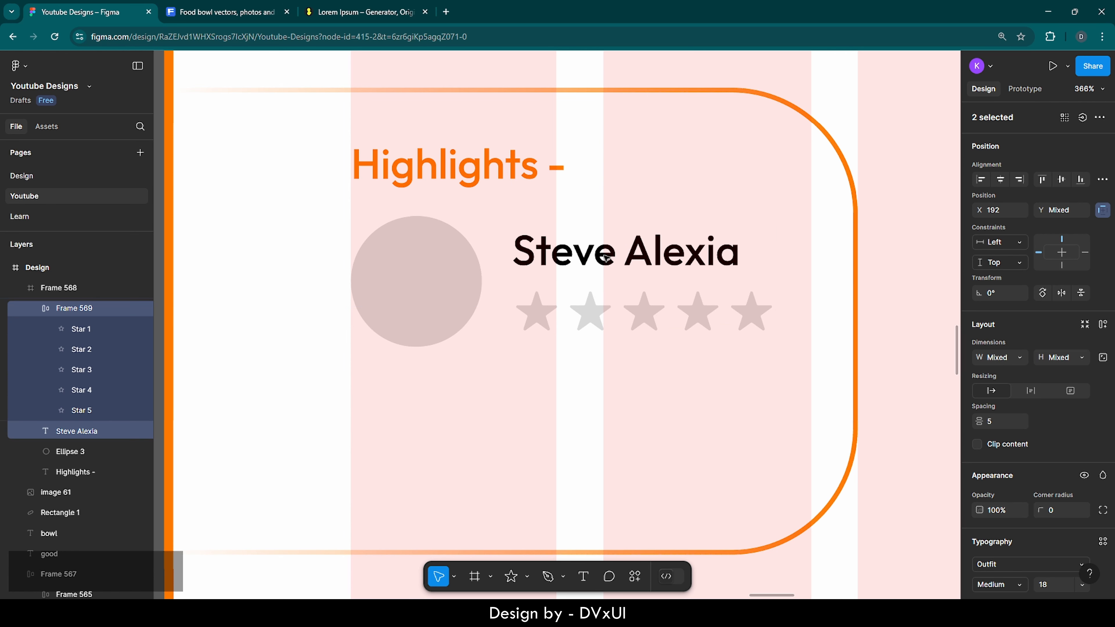
Step: Fill the first three rating stars with golden yellow F3BB05
click(698, 327)
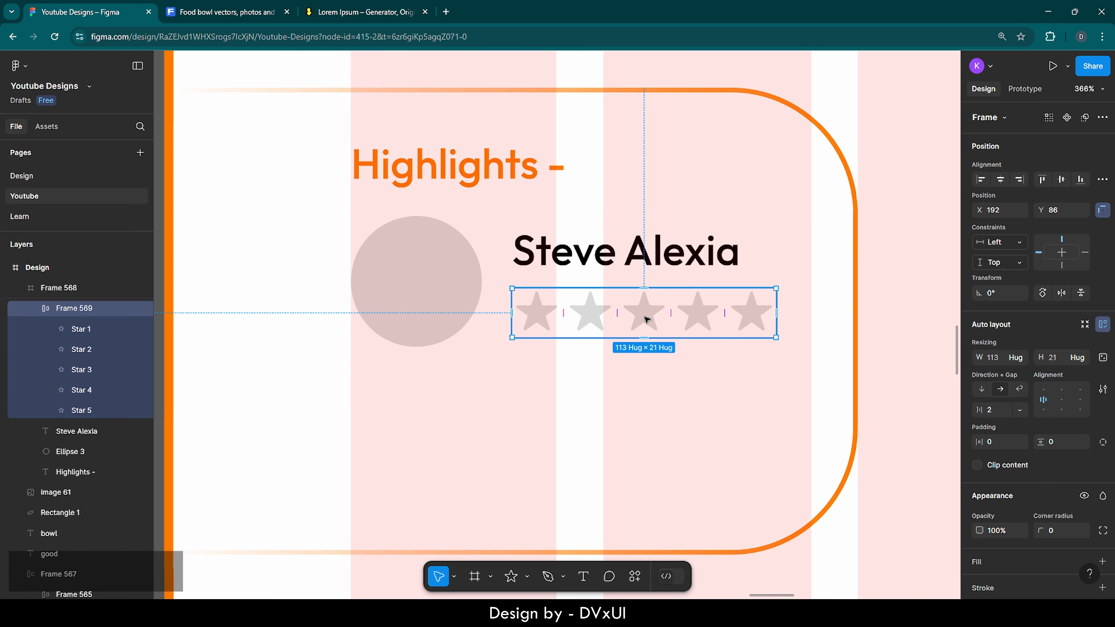
click(645, 319)
shift+click(599, 313)
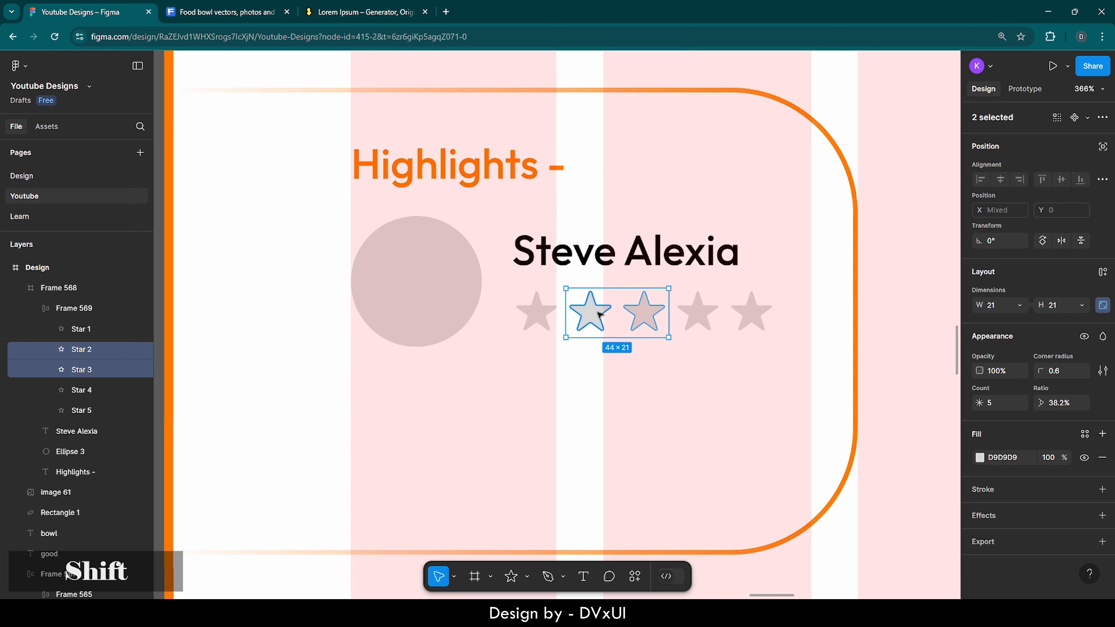
shift+click(544, 313)
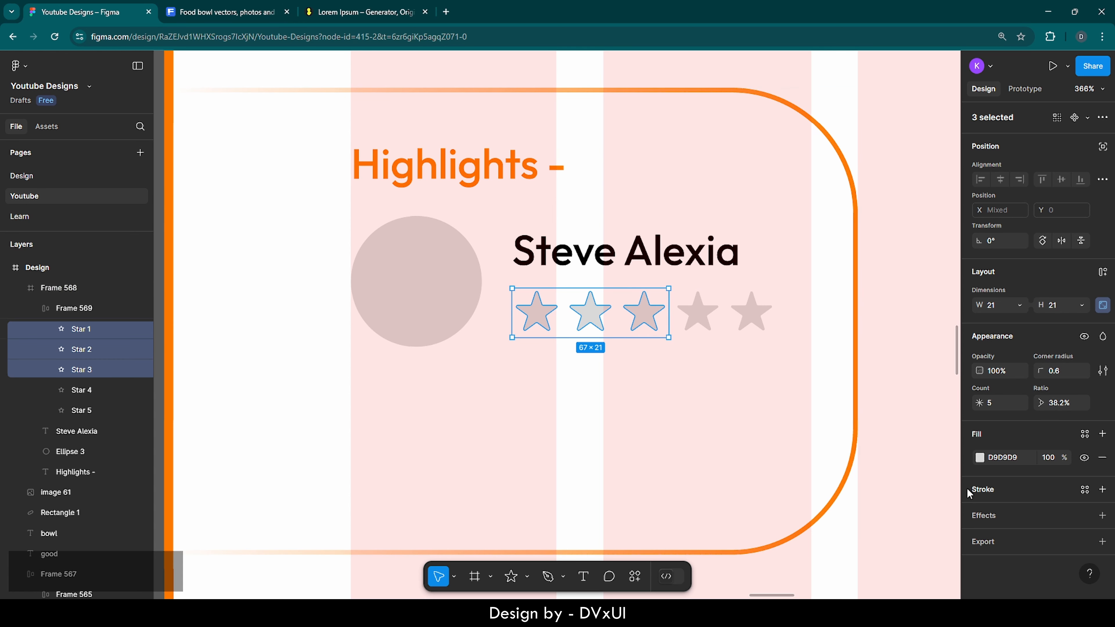
click(980, 459)
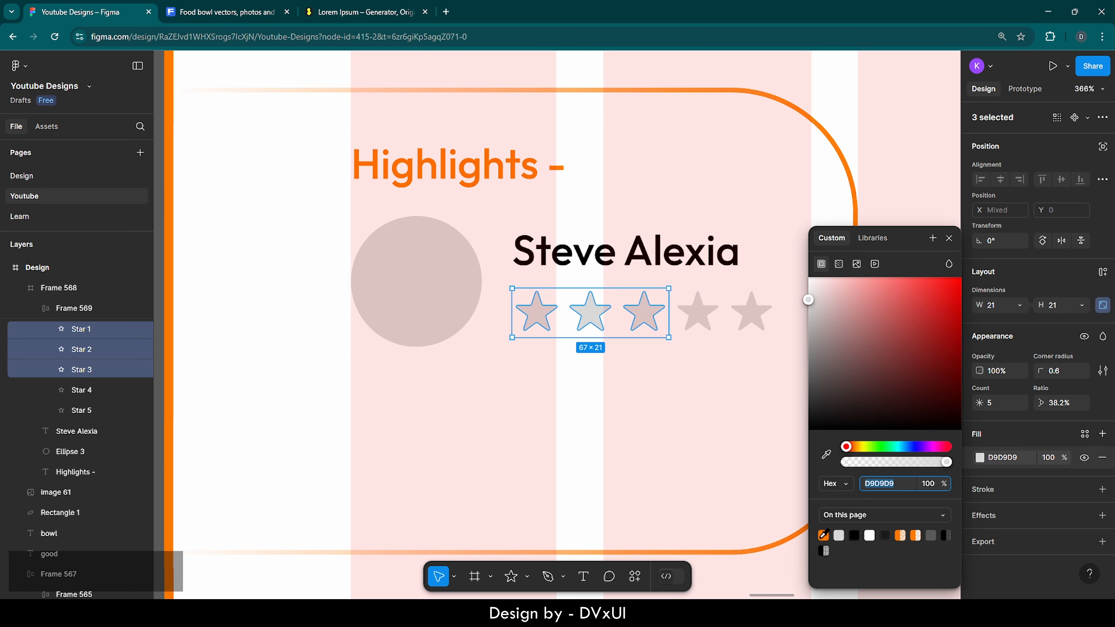
drag(847, 451, 862, 450)
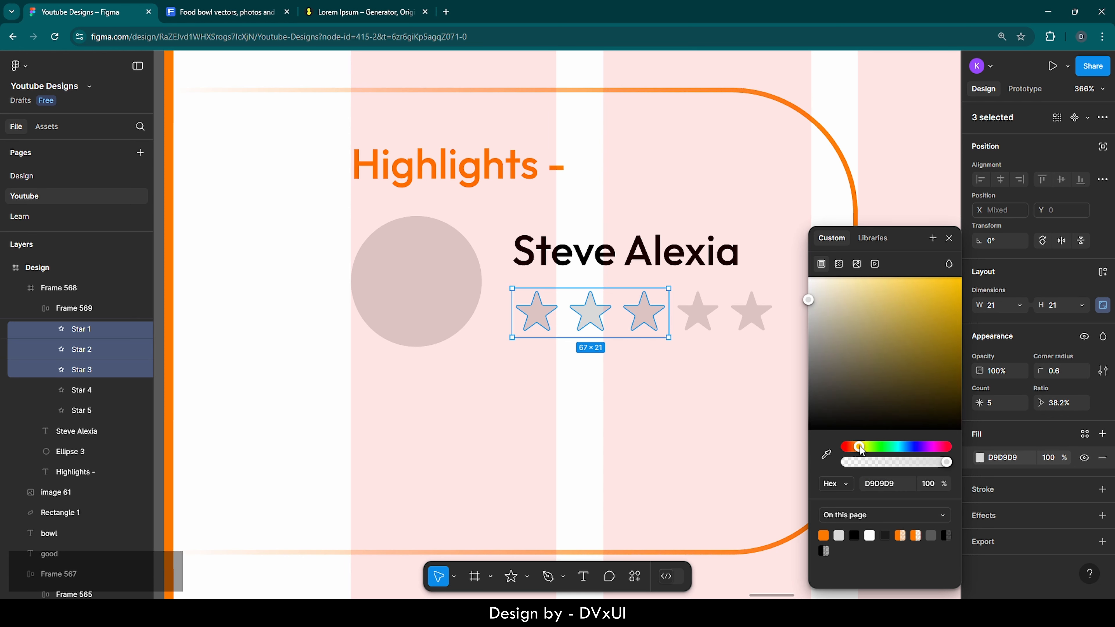
drag(937, 311, 959, 290)
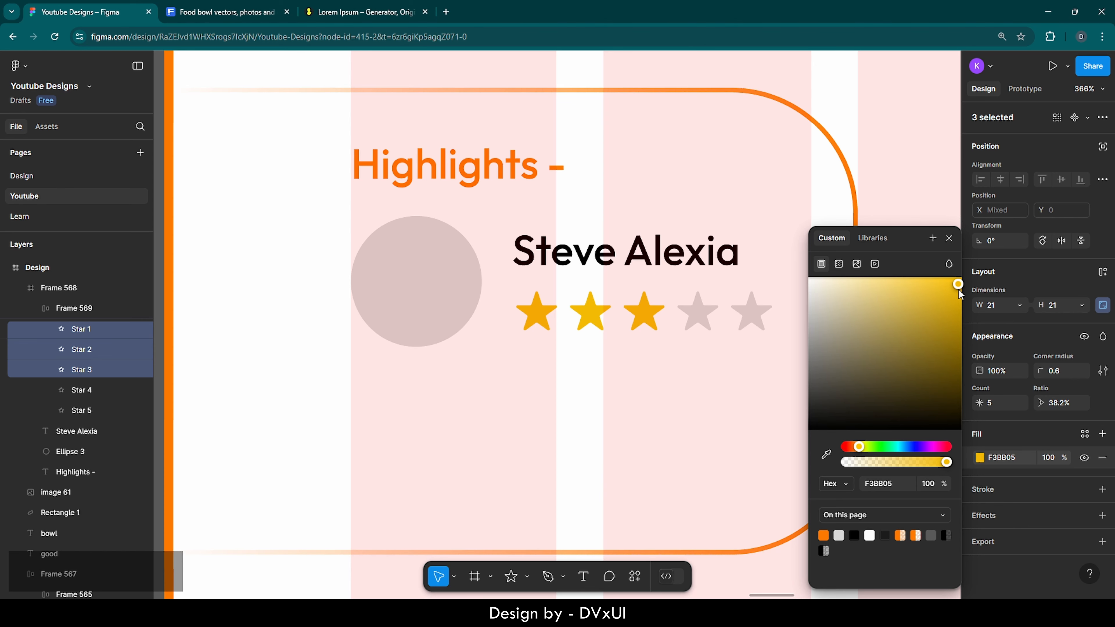
click(632, 400)
Step: Nudge the reviewer's name and star row together 4 px closer to the avatar circle, to X 188
scroll(632, 401, down, 5)
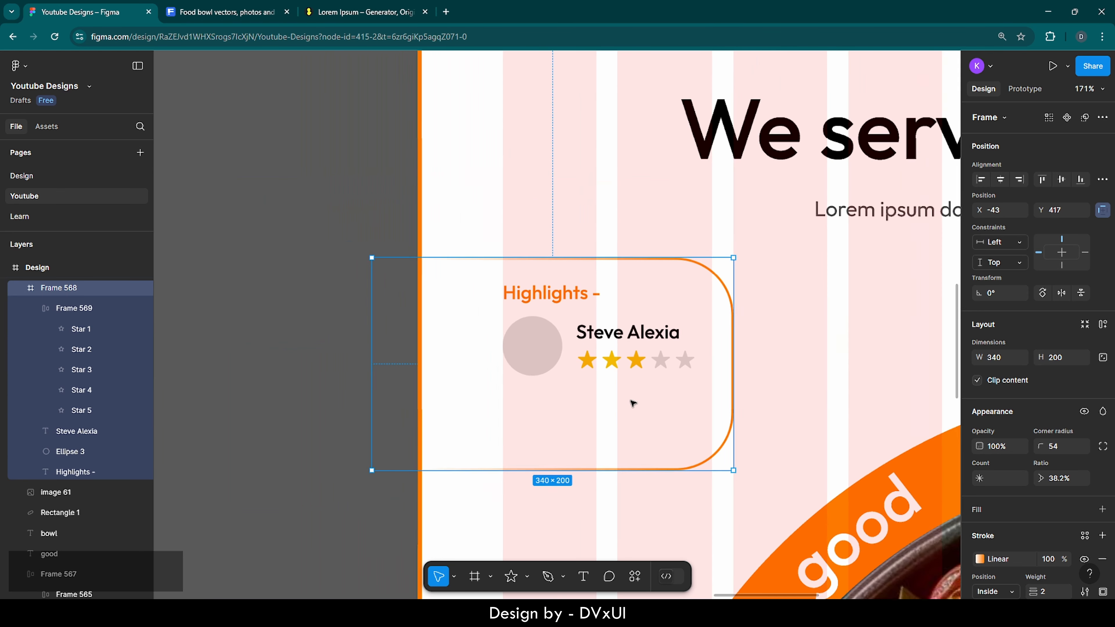
scroll(632, 403, down, 2)
scroll(631, 401, right, 1)
click(481, 370)
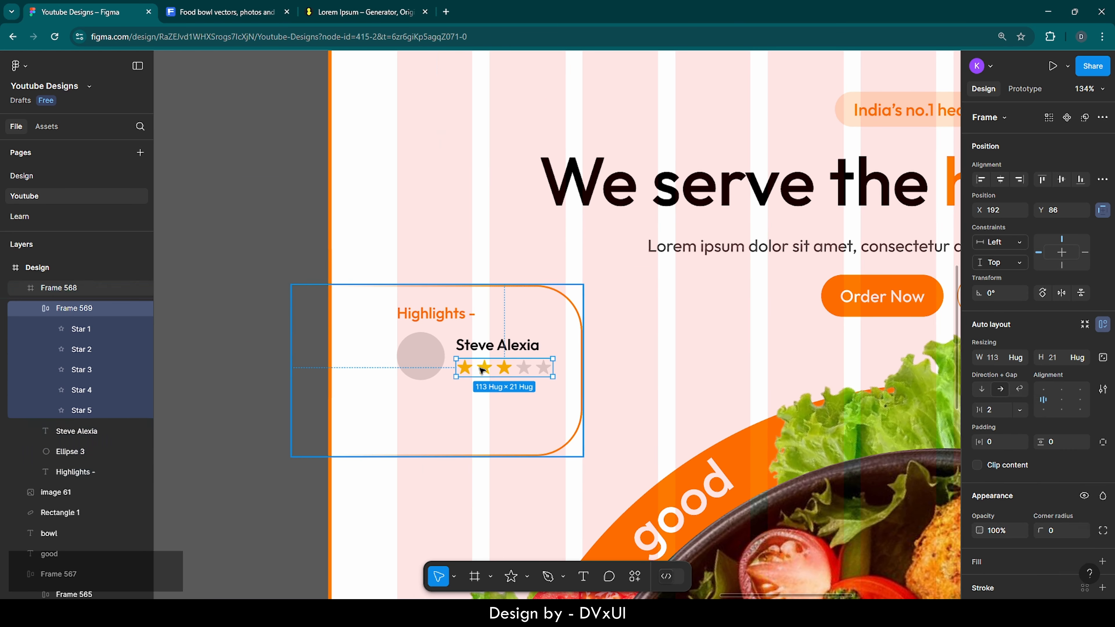
shift+click(475, 345)
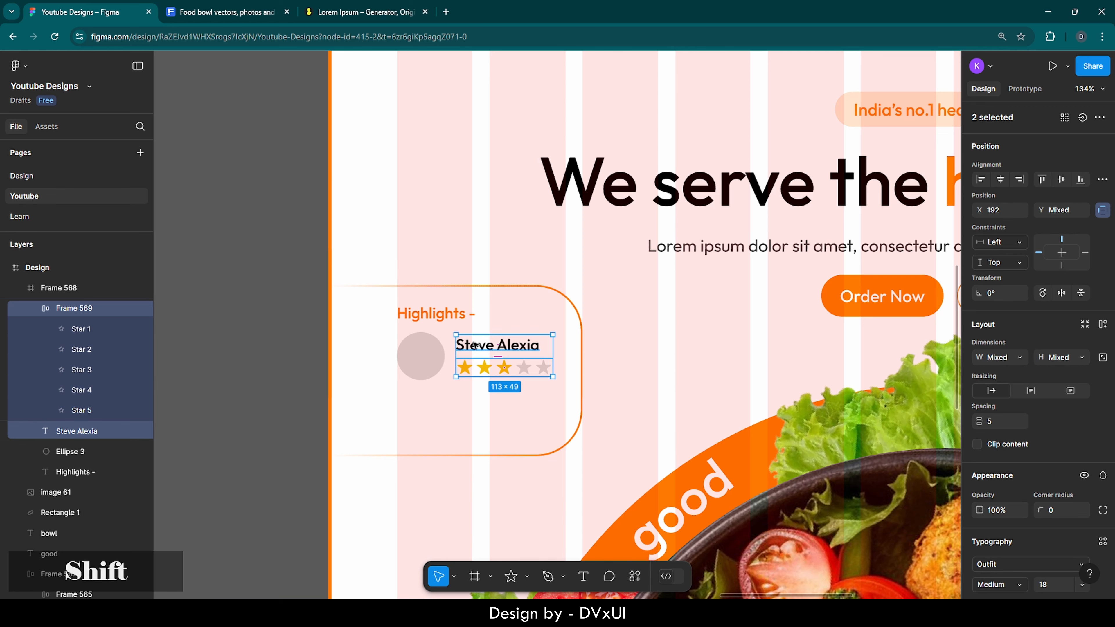
key(Left)
key(Left)
key(Left)
key(Left)
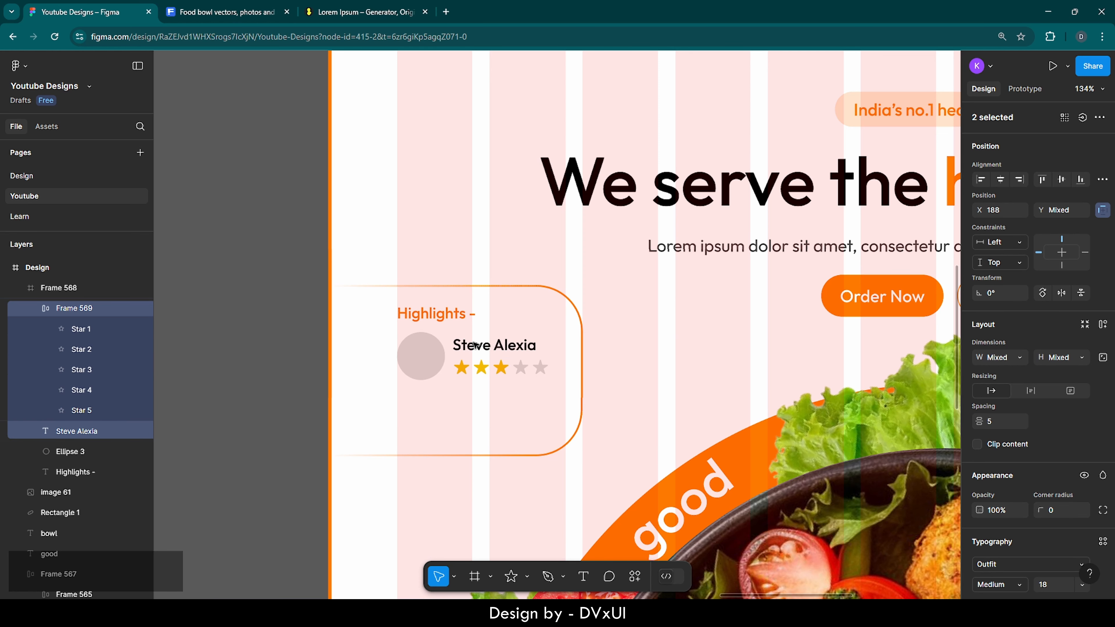
click(635, 386)
Step: Switch to the Lorem Ipsum generator page, dismiss its ad, and copy the passage from "Lorem ipsum dolor" through "magna aliqua"
scroll(634, 387, down, 5)
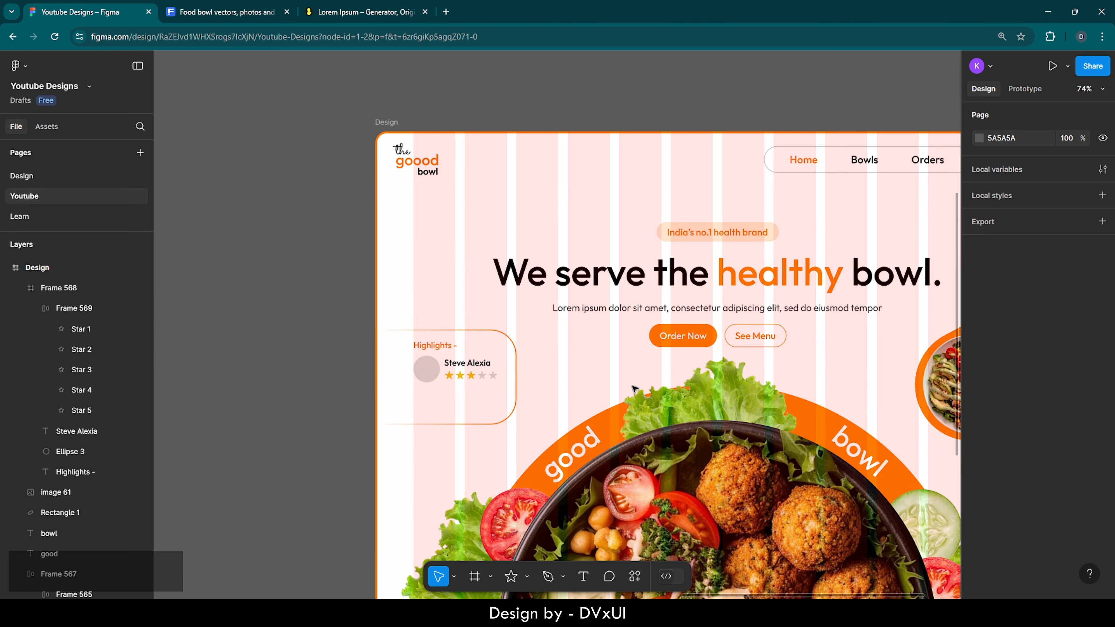
scroll(527, 373, right, 3)
scroll(395, 351, down, 2)
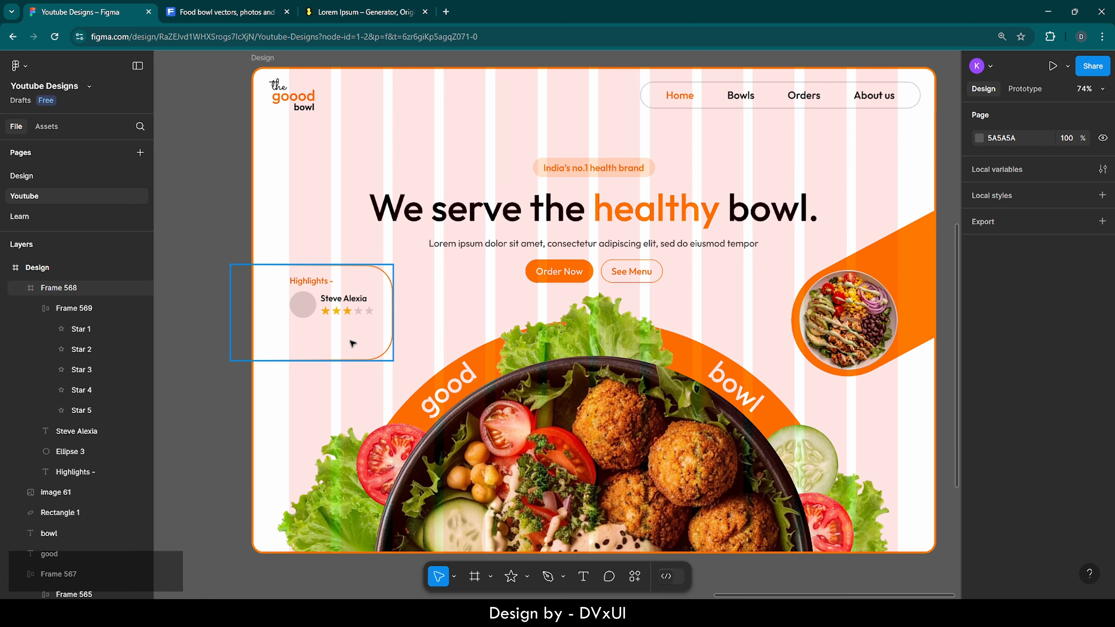
click(367, 9)
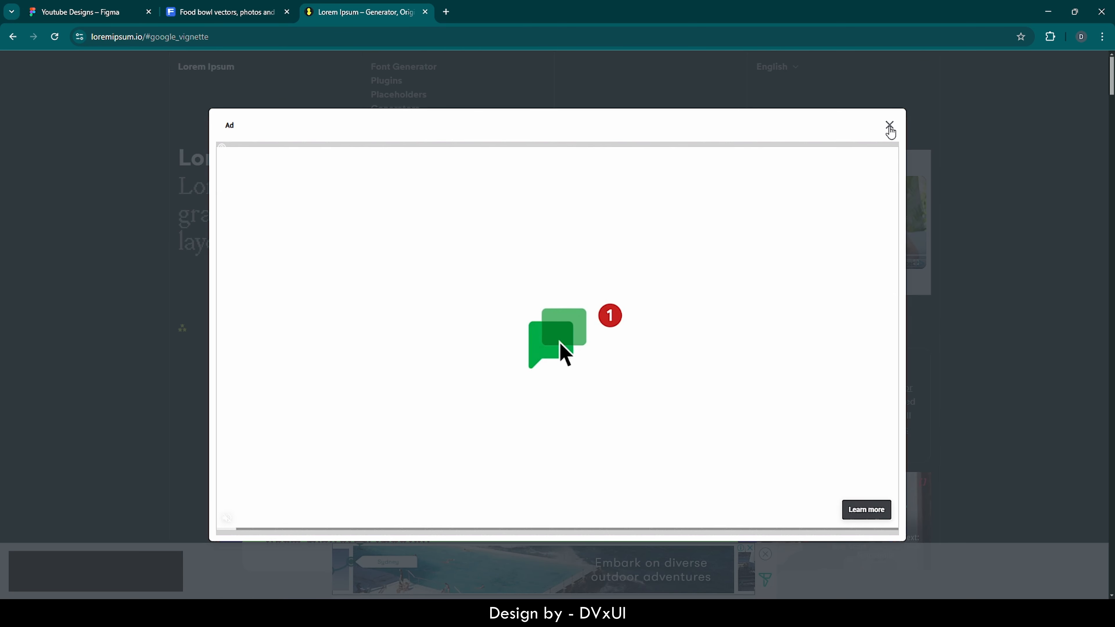
click(890, 130)
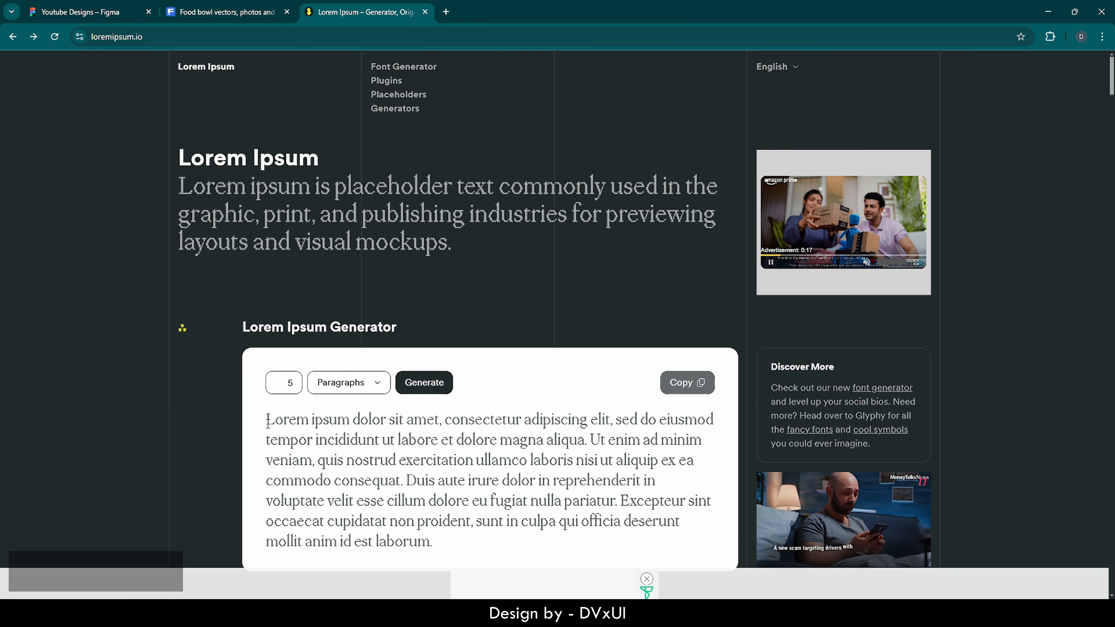
drag(266, 419, 588, 446)
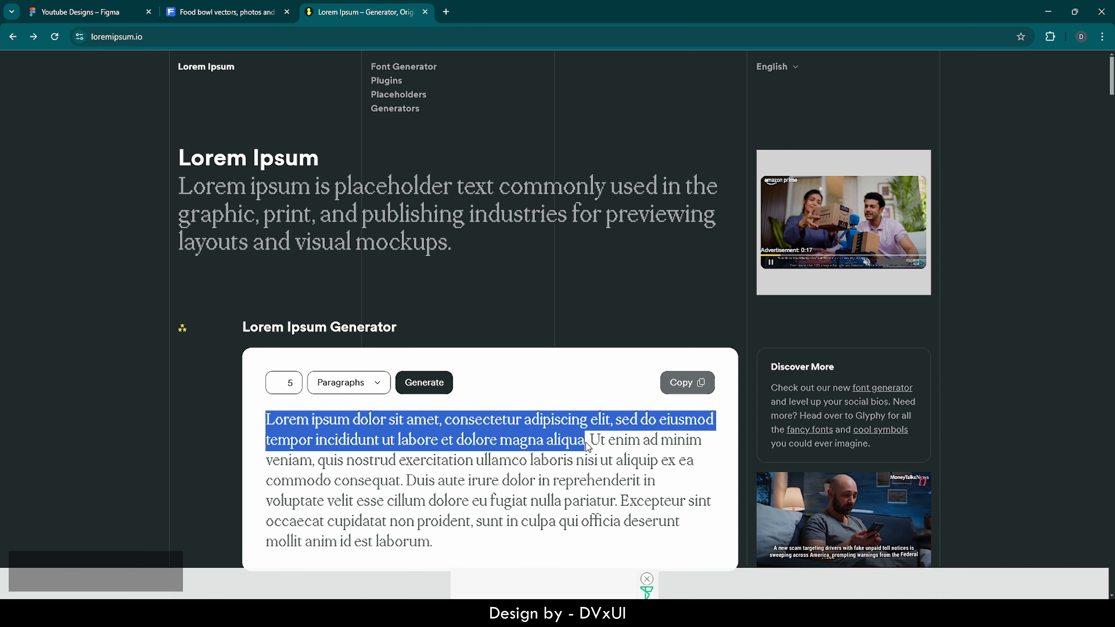
key(ctrl+c)
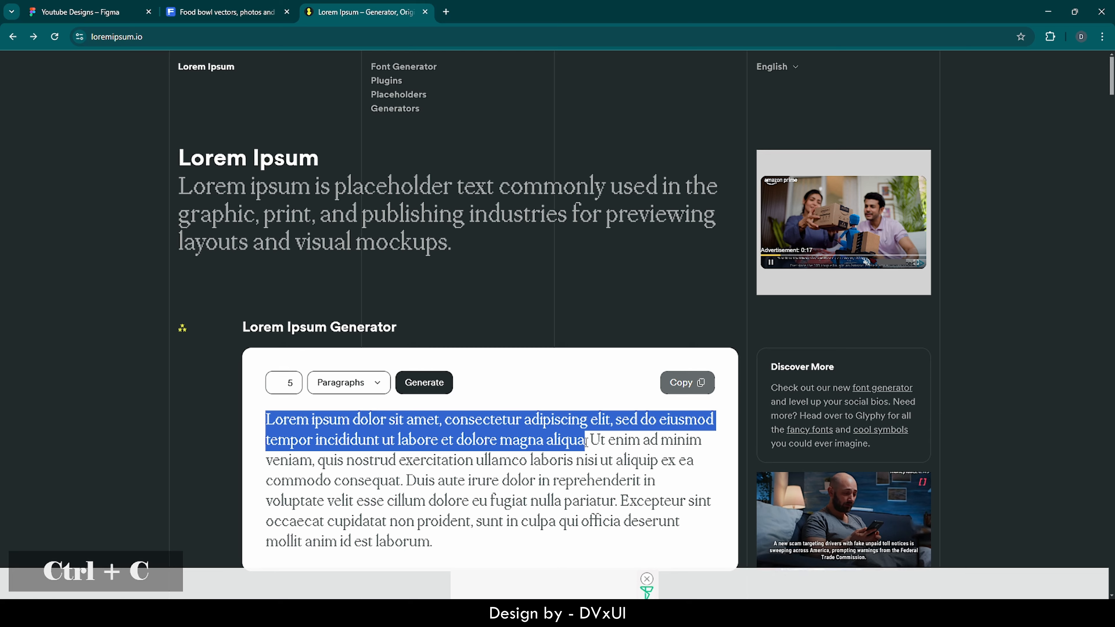
Step: Back in Figma, paste the passage below the avatar, nest it inside the Highlights frame, and align it with the heading at X 123, Y 119
click(77, 5)
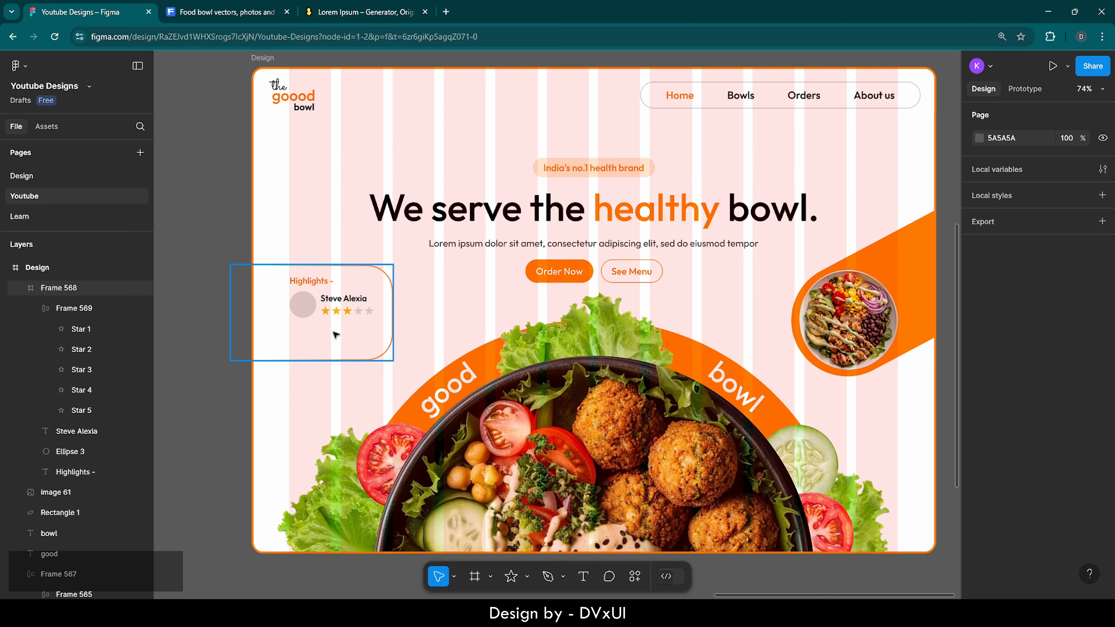
click(285, 329)
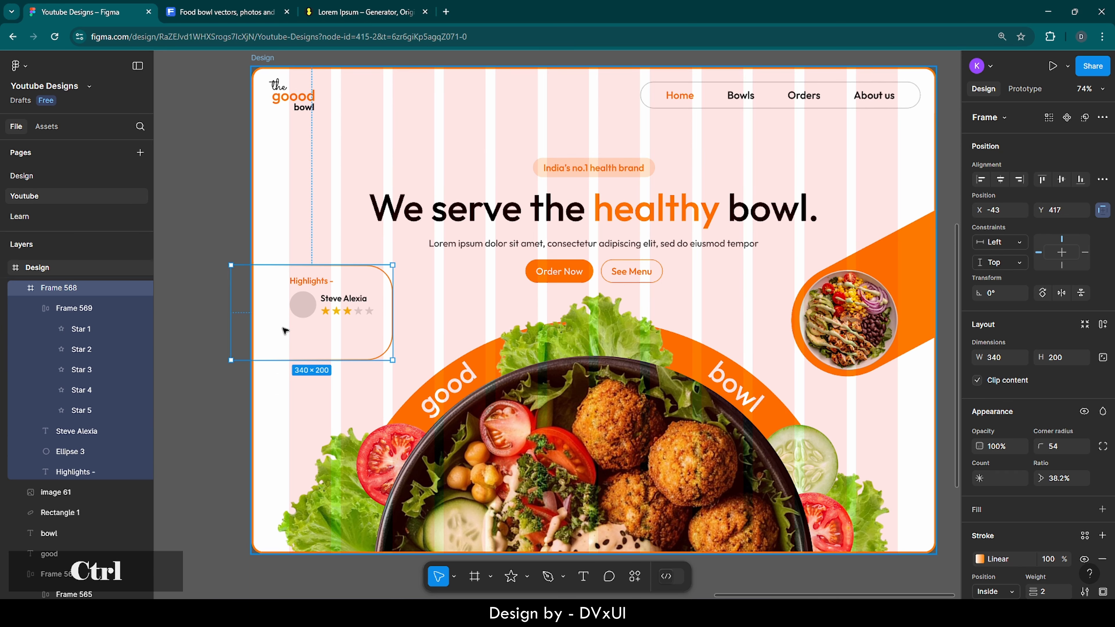
key(ctrl+v)
scroll(285, 330, up, 5)
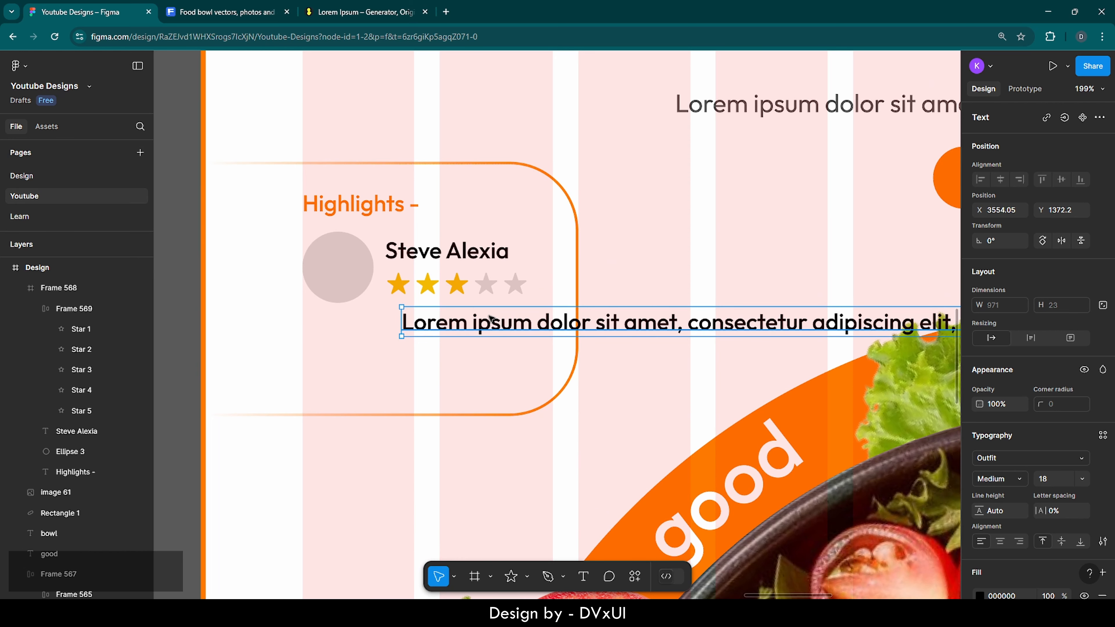
drag(487, 318, 394, 325)
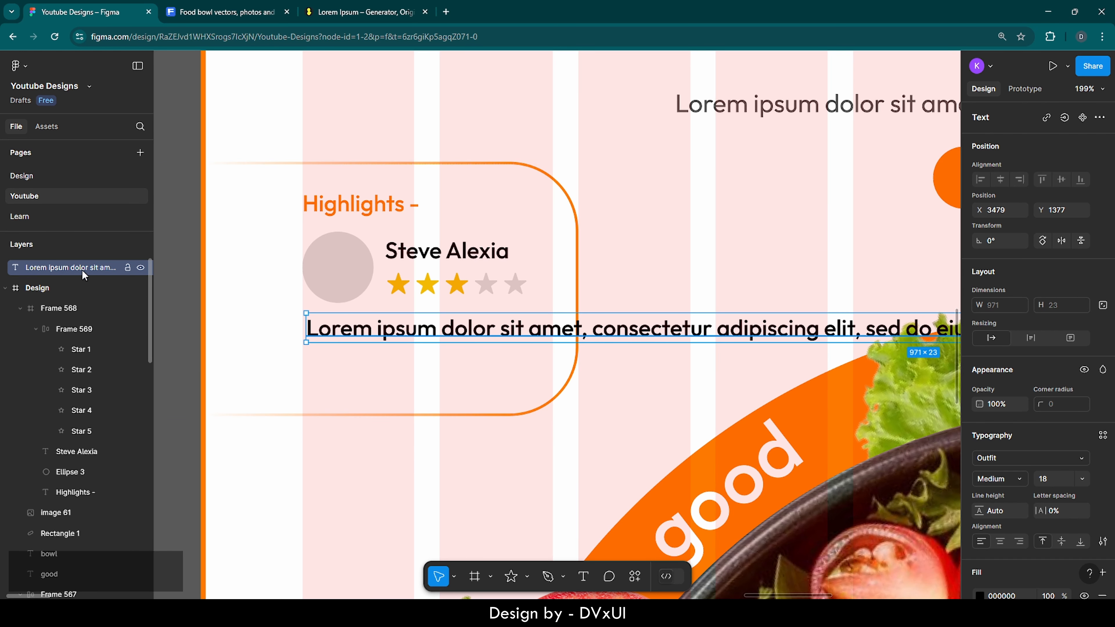
drag(85, 275, 76, 337)
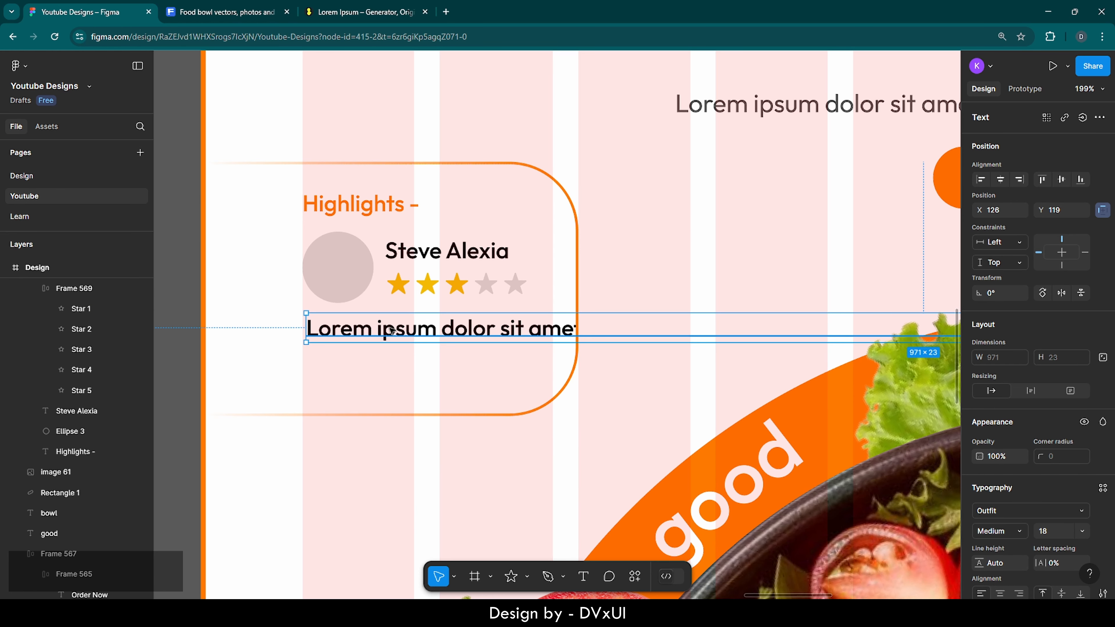
drag(392, 330, 385, 331)
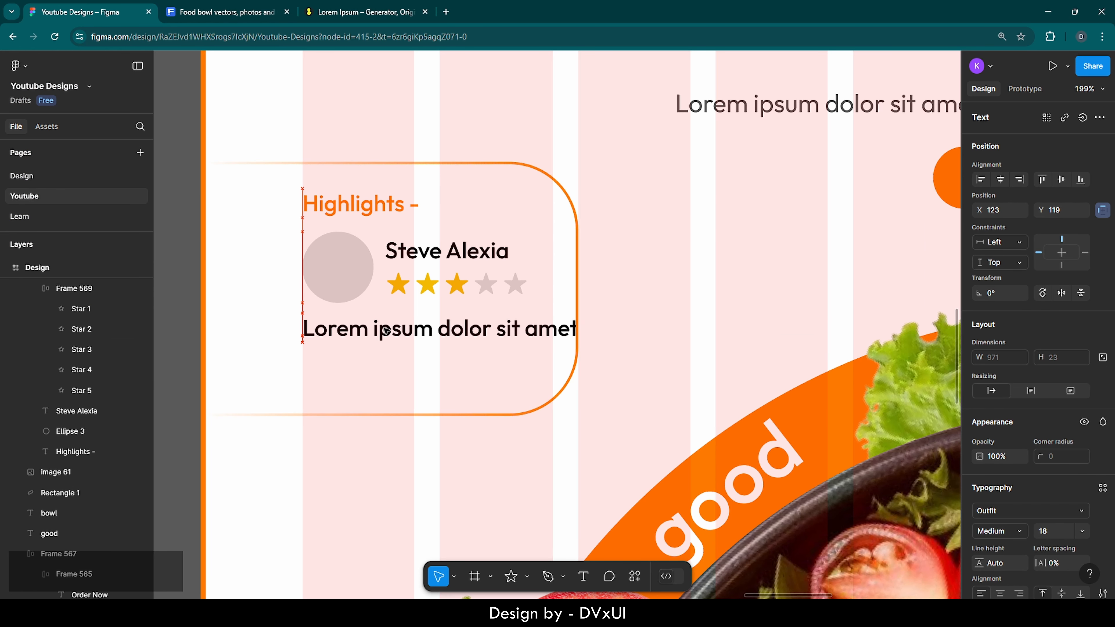
Step: Set the pasted review text's font weight to Regular
double_click(386, 330)
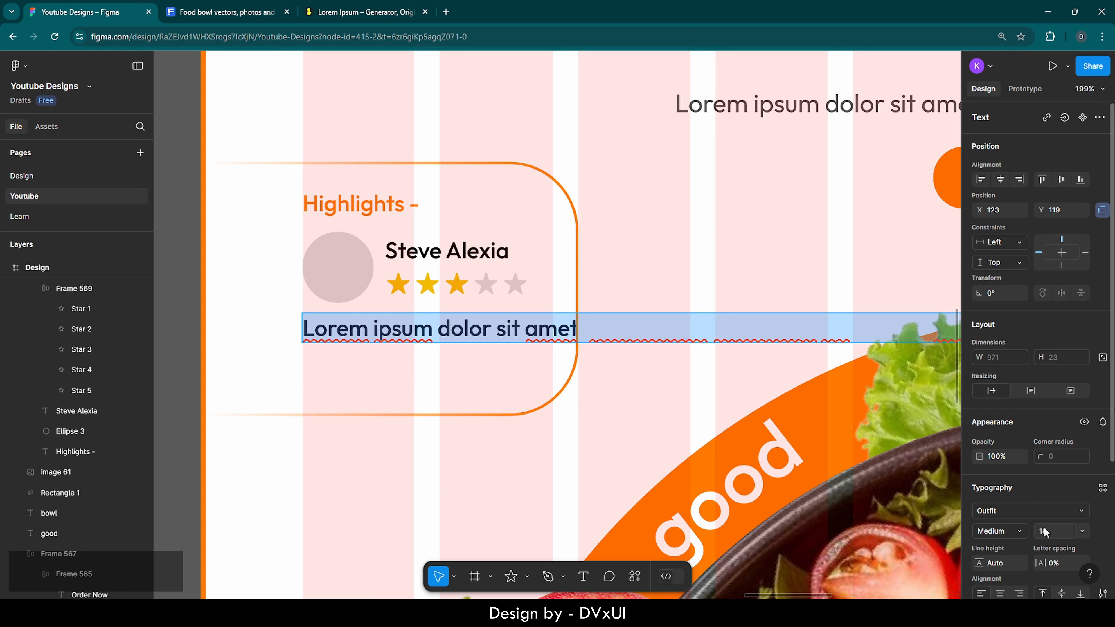
click(1007, 529)
click(1001, 455)
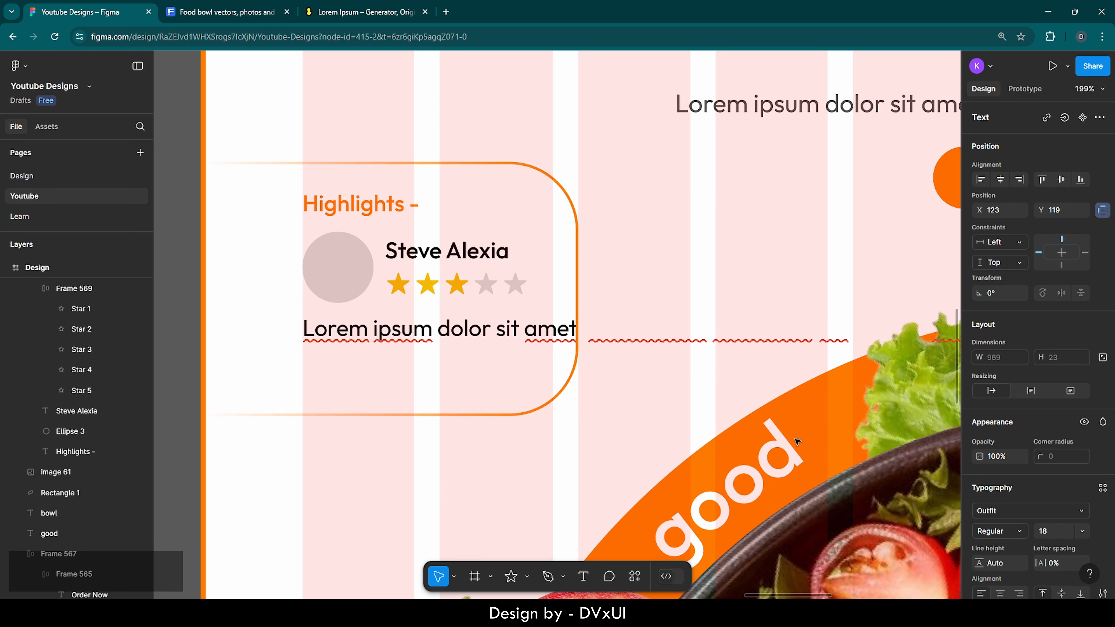
click(492, 444)
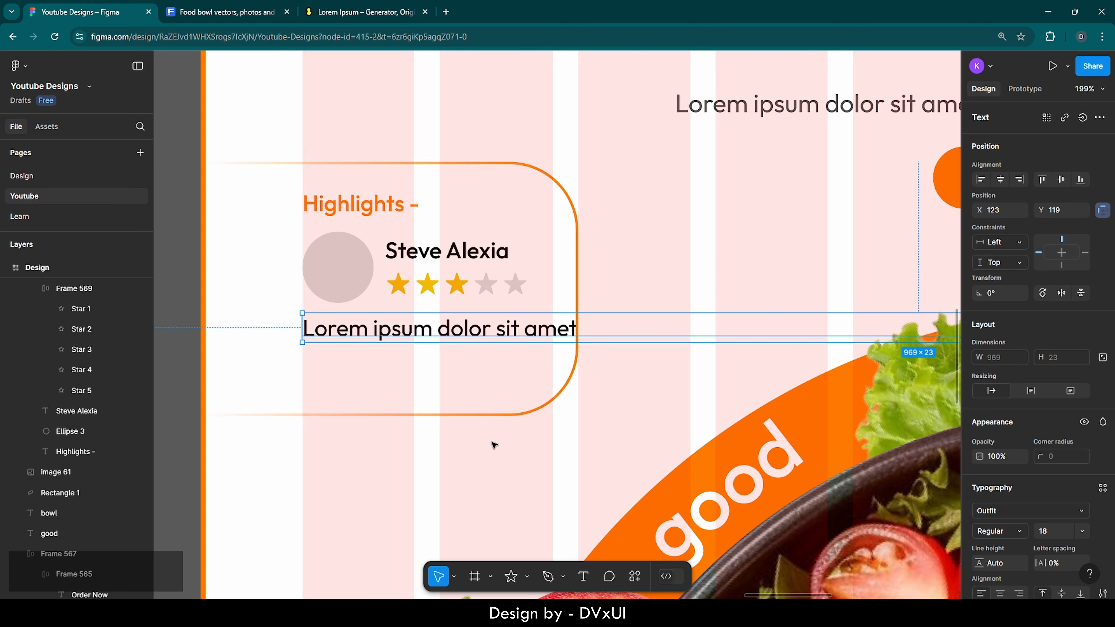
Step: Narrow the review text box to a width of 197 so the text wraps inside the Highlights box
scroll(493, 444, down, 5)
scroll(494, 445, down, 1)
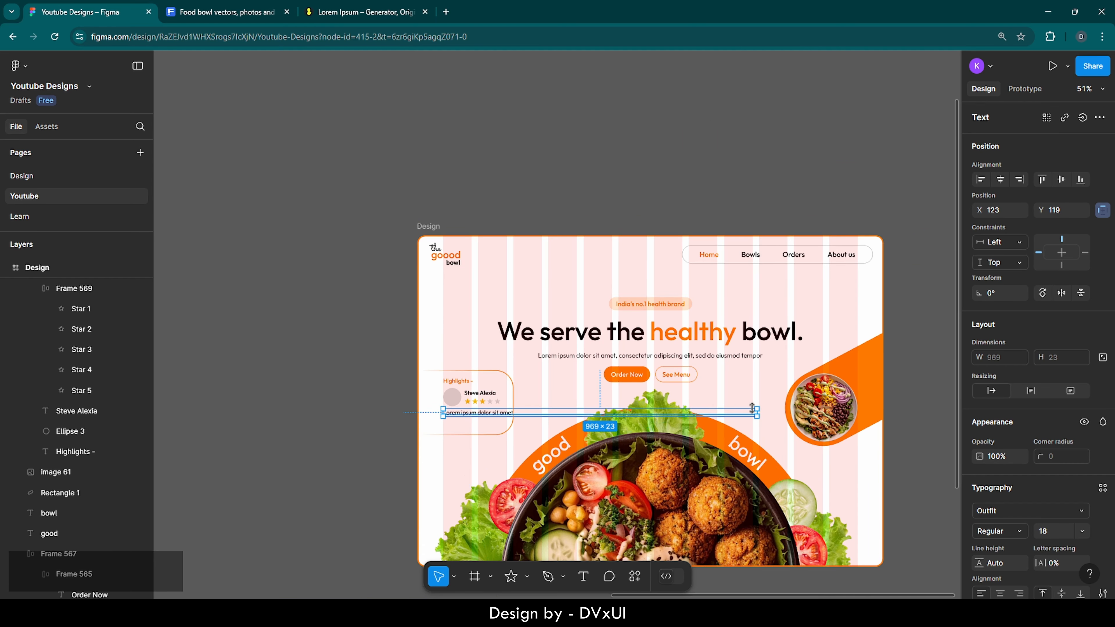
drag(704, 413, 513, 421)
scroll(487, 423, up, 4)
scroll(486, 423, up, 4)
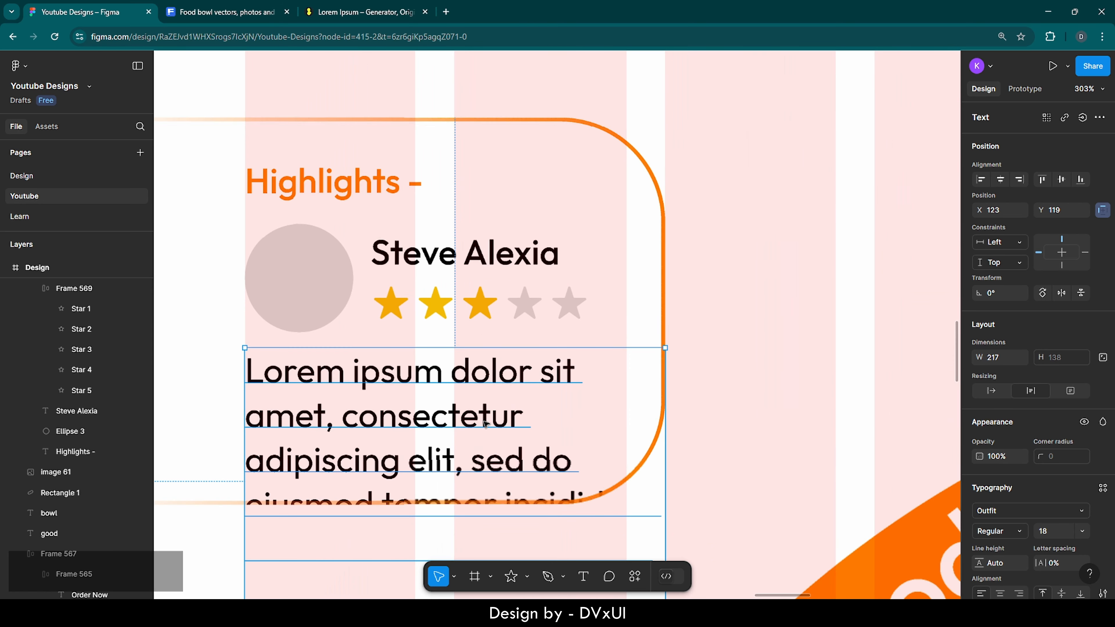
drag(662, 390, 627, 393)
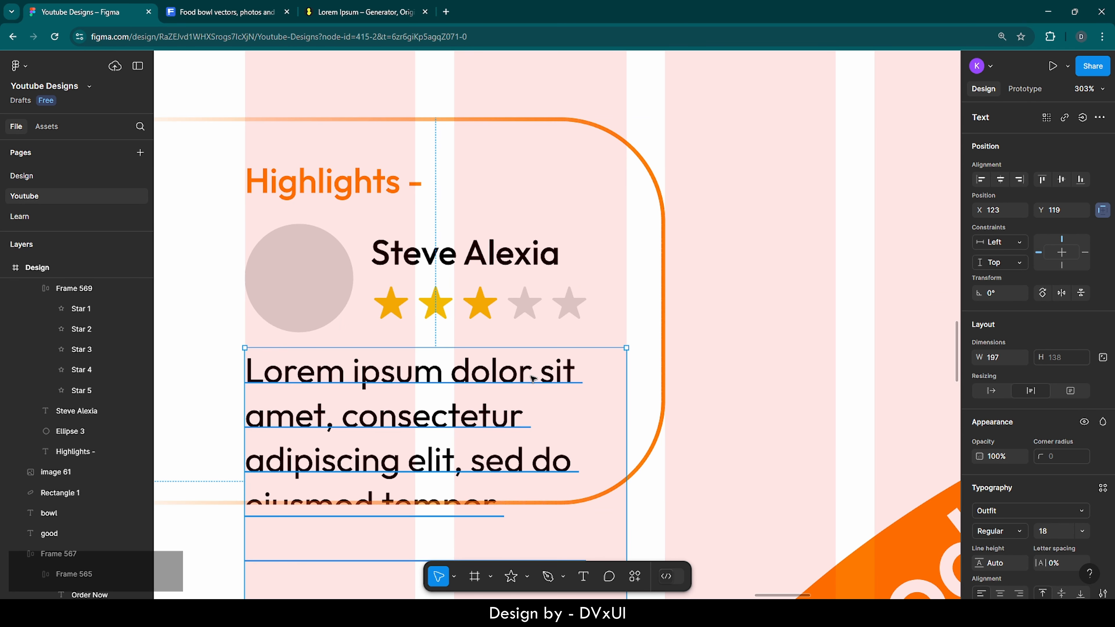
Step: Delete the word "amet" and the leftover space before the comma in the review text
double_click(263, 416)
key(BackSpace)
key(Right)
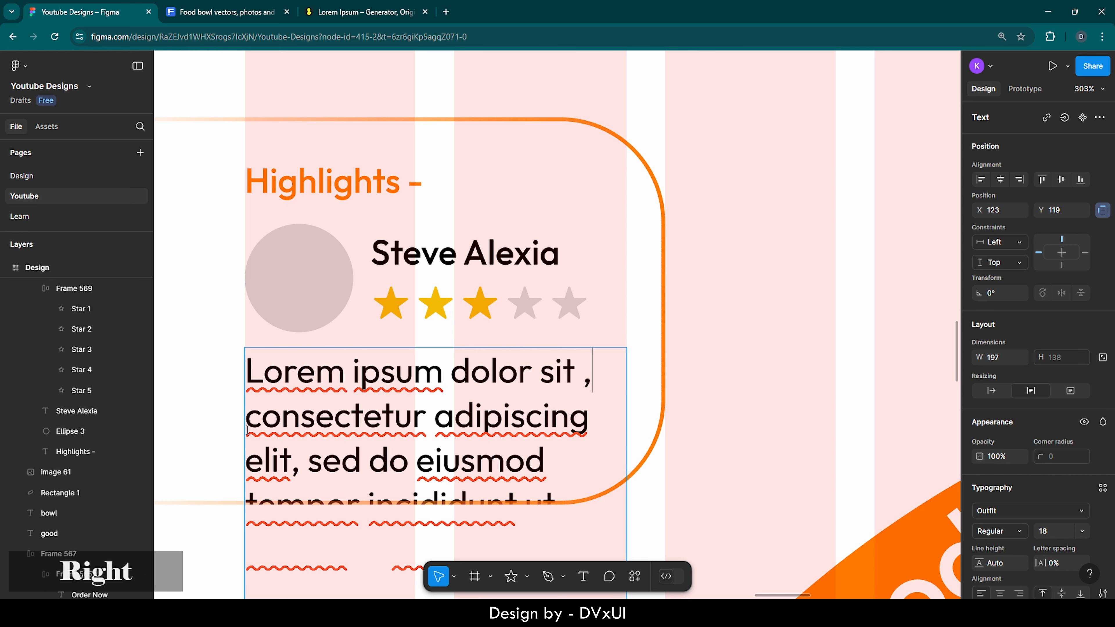
key(Left)
key(BackSpace)
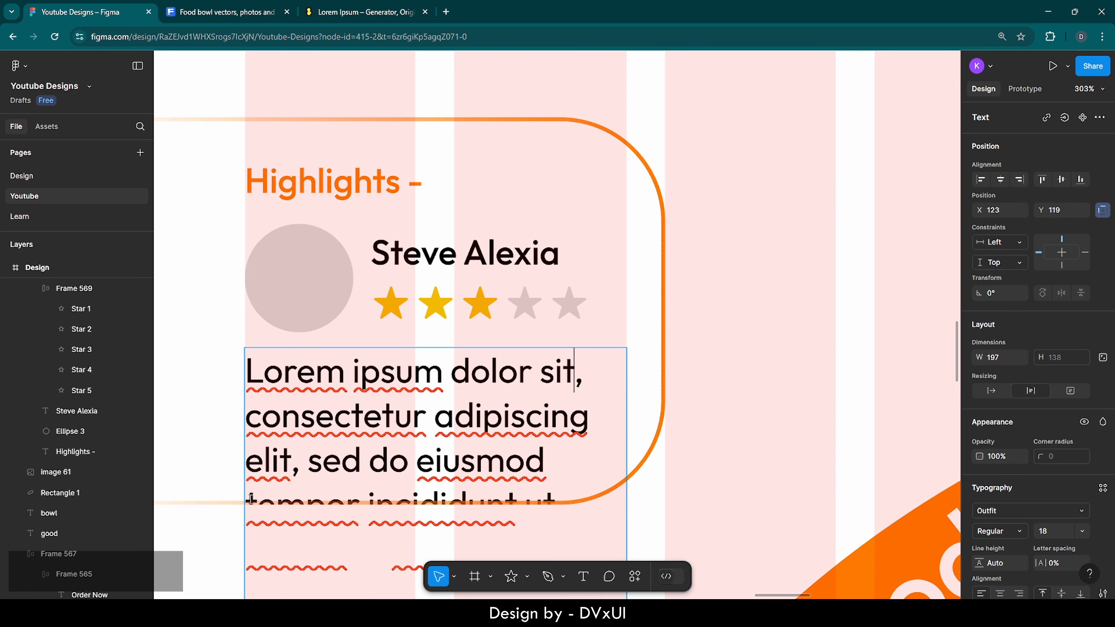
Step: Delete the review text after "eiusmod" and end the sentence with a period
drag(247, 499, 348, 451)
key(BackSpace)
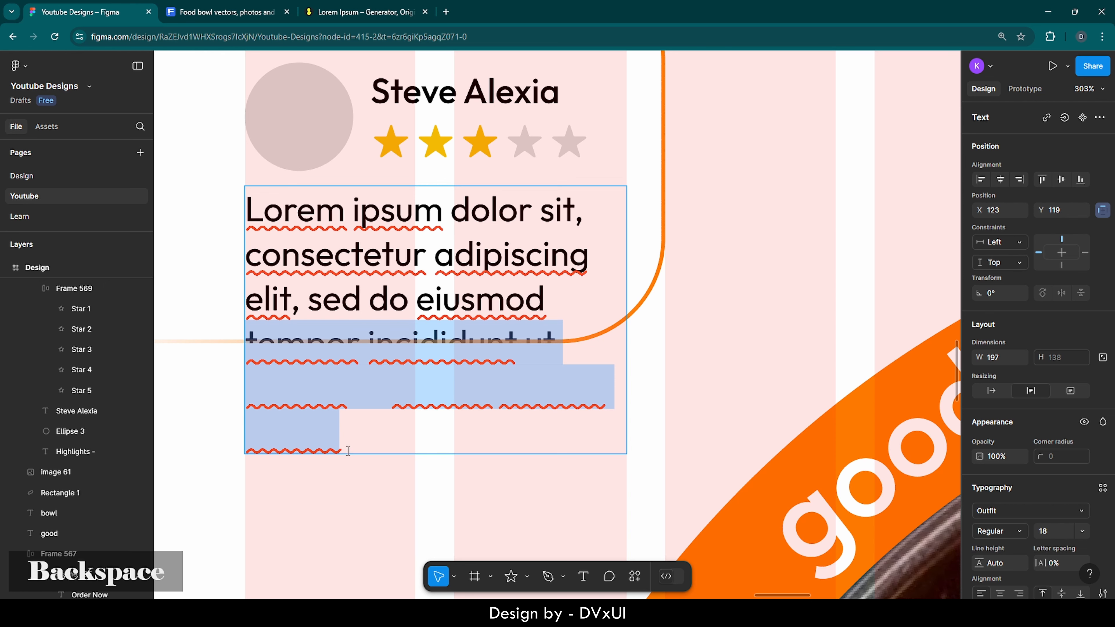
key(BackSpace)
text(.)
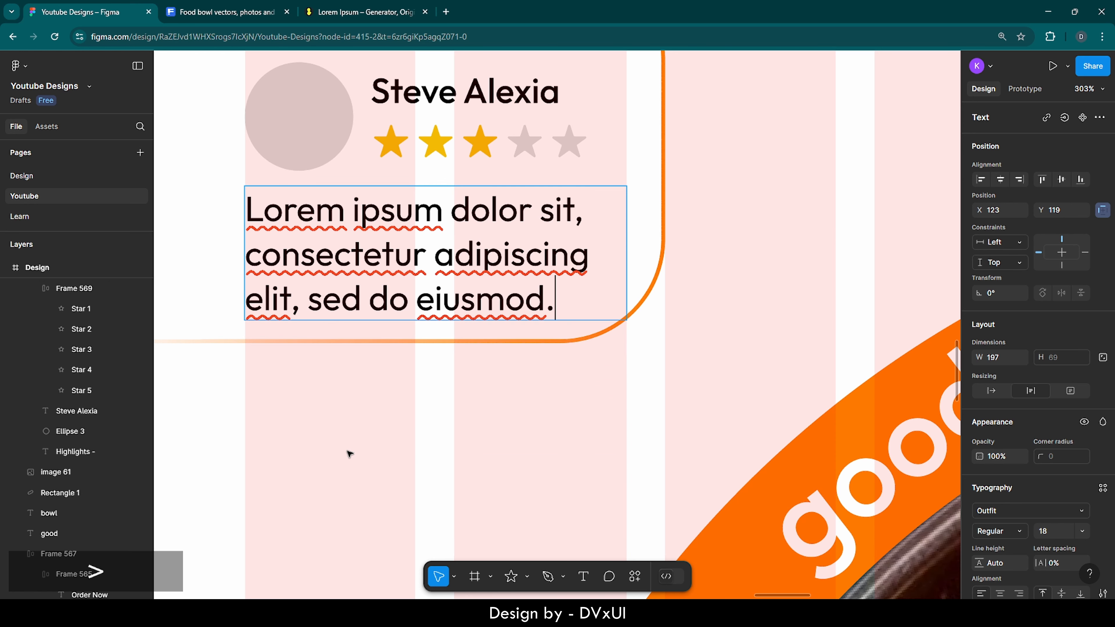
key(Escape)
Step: Set the review text's fill opacity to 70% and nudge the text slightly up toward the stars
scroll(411, 433, up, 3)
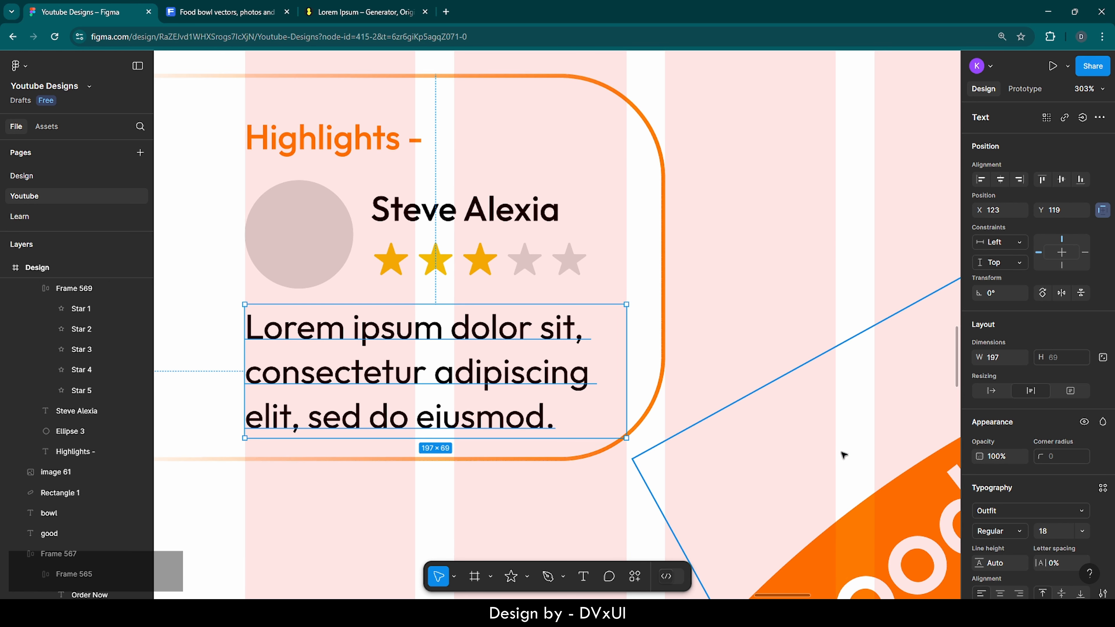
scroll(1041, 488, down, 4)
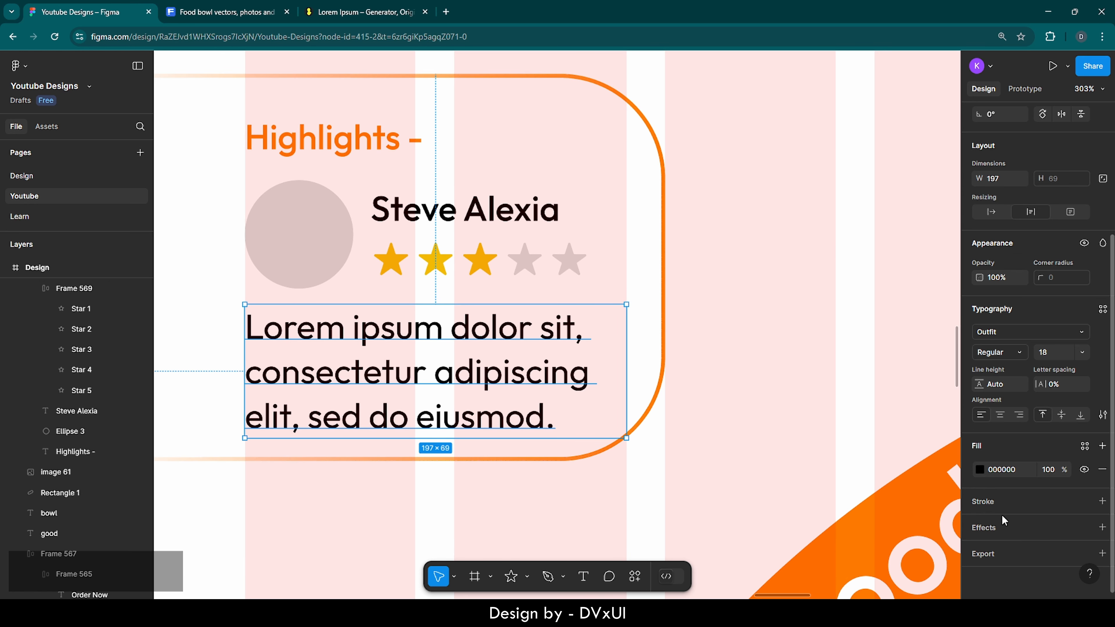
click(1047, 469)
text(70)
key(Return)
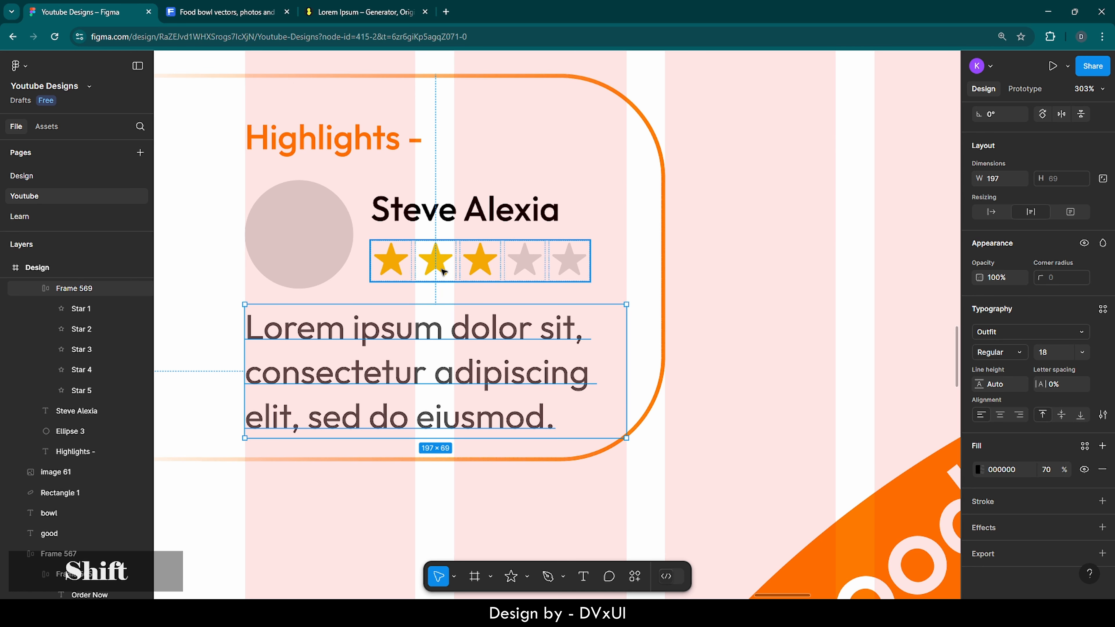
key(Up)
key(Up)
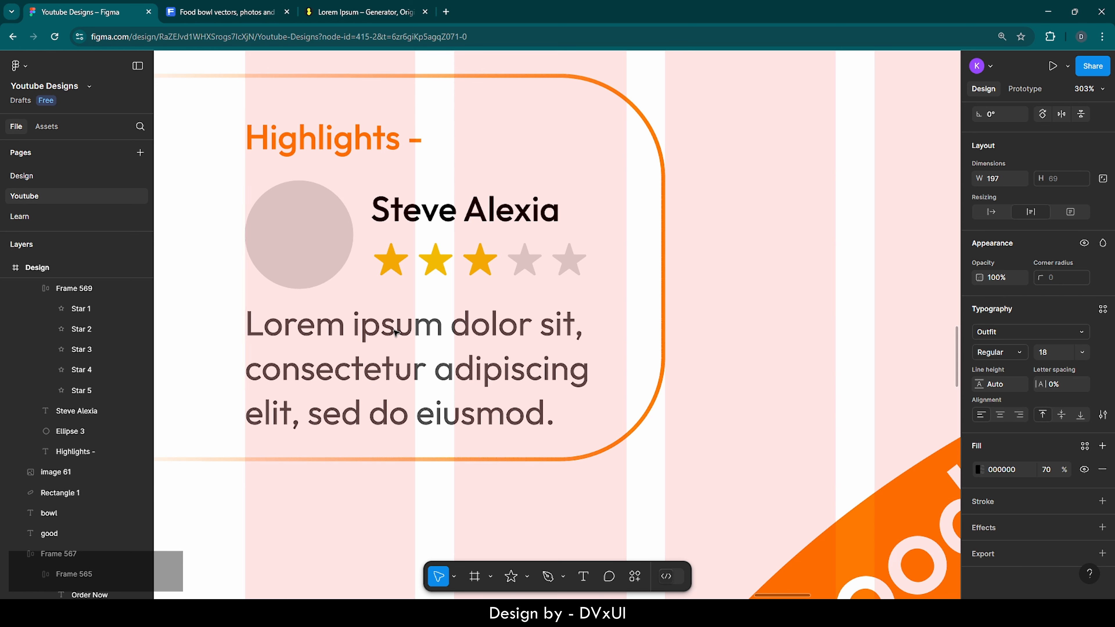
Step: Nudge the Highlights heading, avatar, reviewer's name, star rating and review text together slightly upward inside the box
shift+click(435, 257)
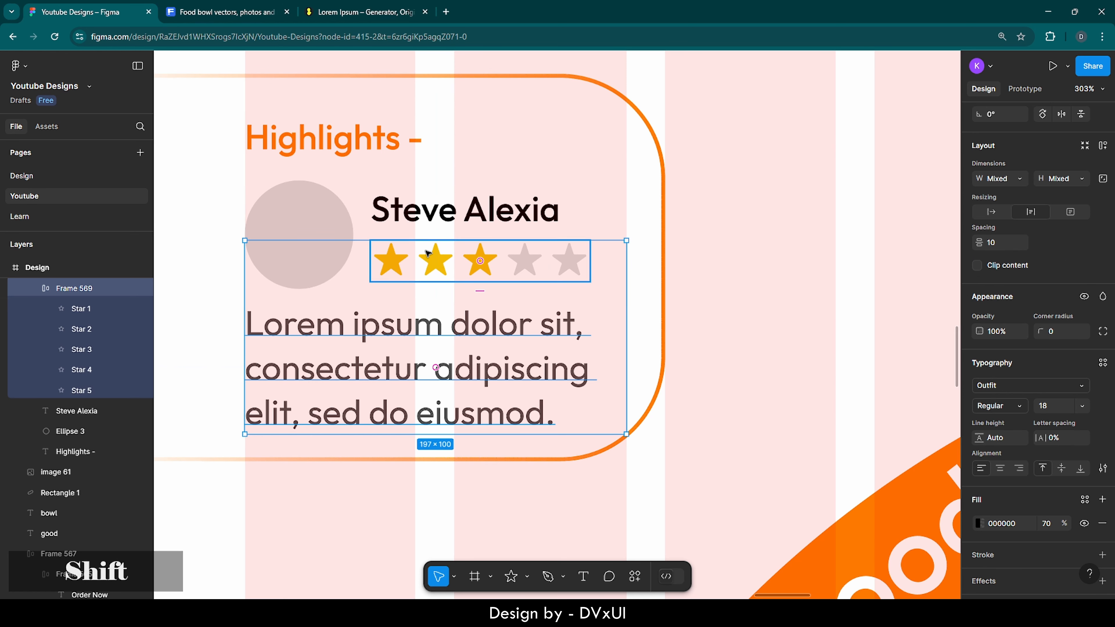
shift+click(313, 236)
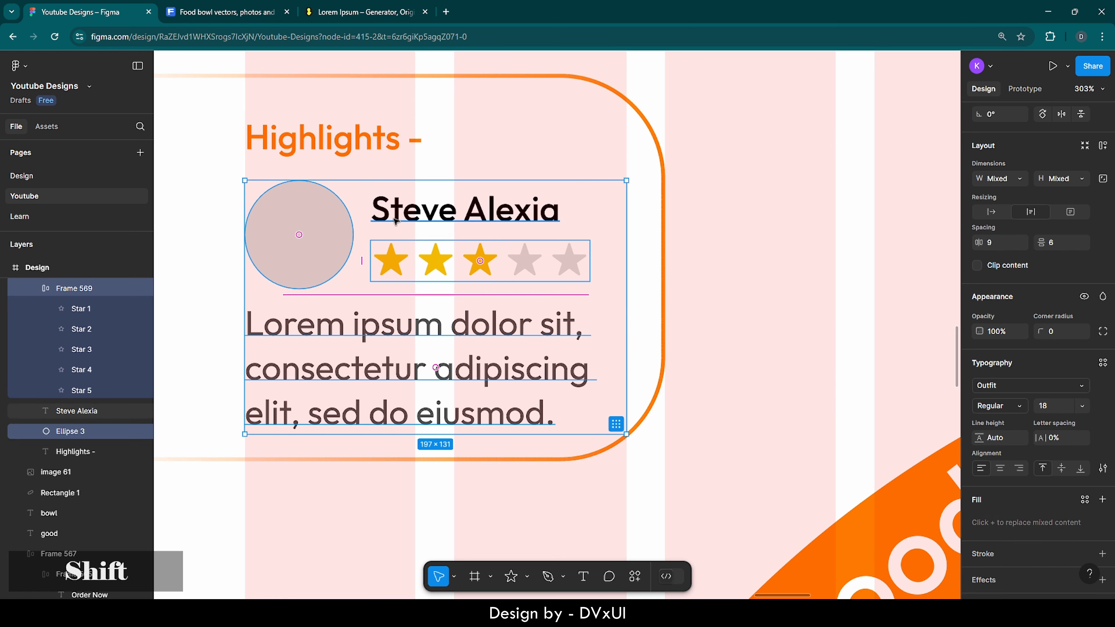
shift+click(439, 210)
shift+click(348, 151)
key(Up)
key(Up)
key(Up)
key(Up)
key(Up)
key(Up)
key(Up)
key(Up)
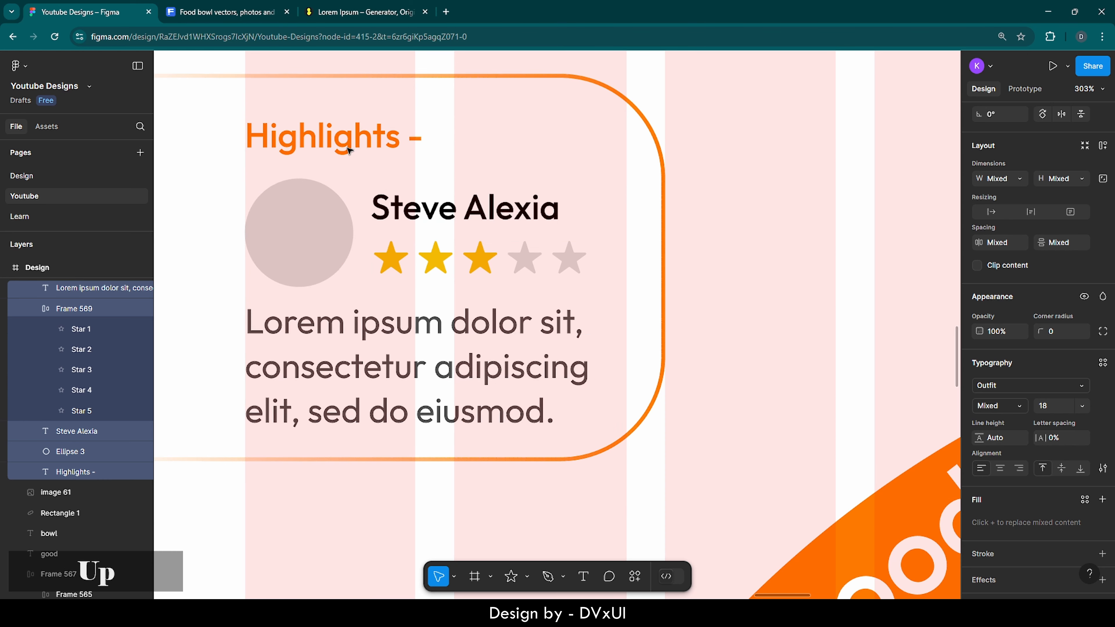
key(Down)
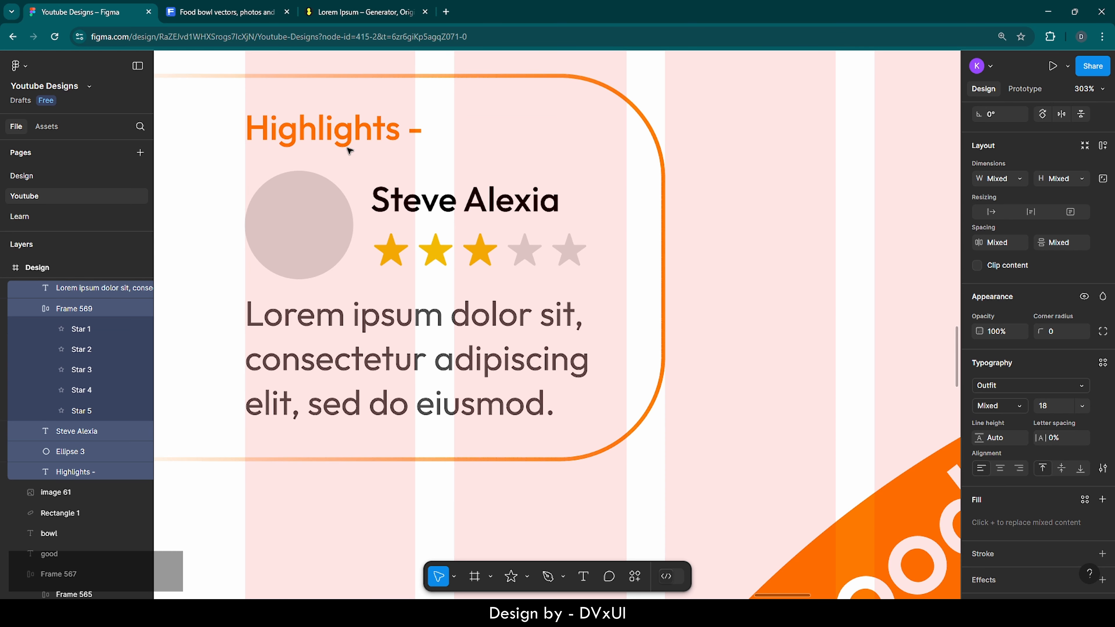
click(721, 264)
Step: Hide the 12-column layout grid on the whole Design frame, leaving nothing selected
scroll(721, 264, down, 5)
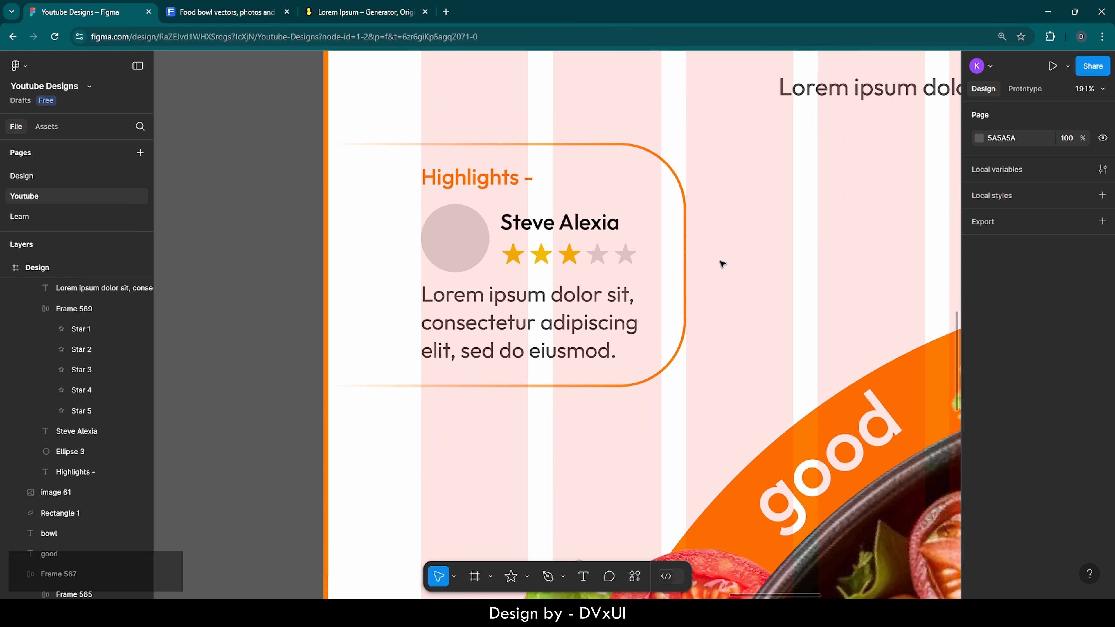
scroll(721, 264, down, 5)
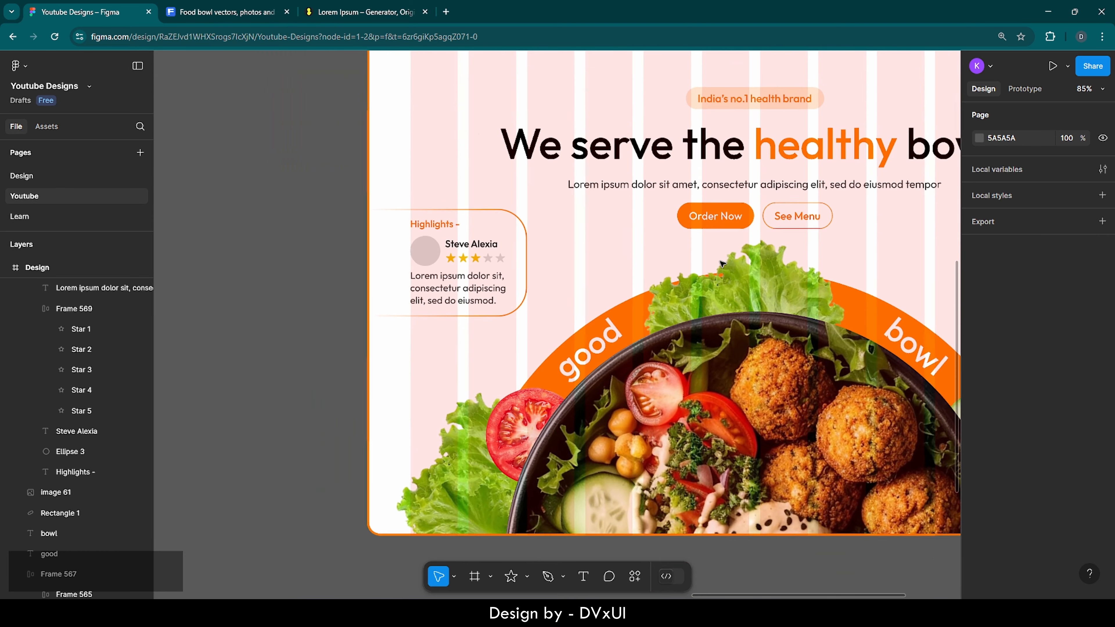
scroll(721, 264, right, 3)
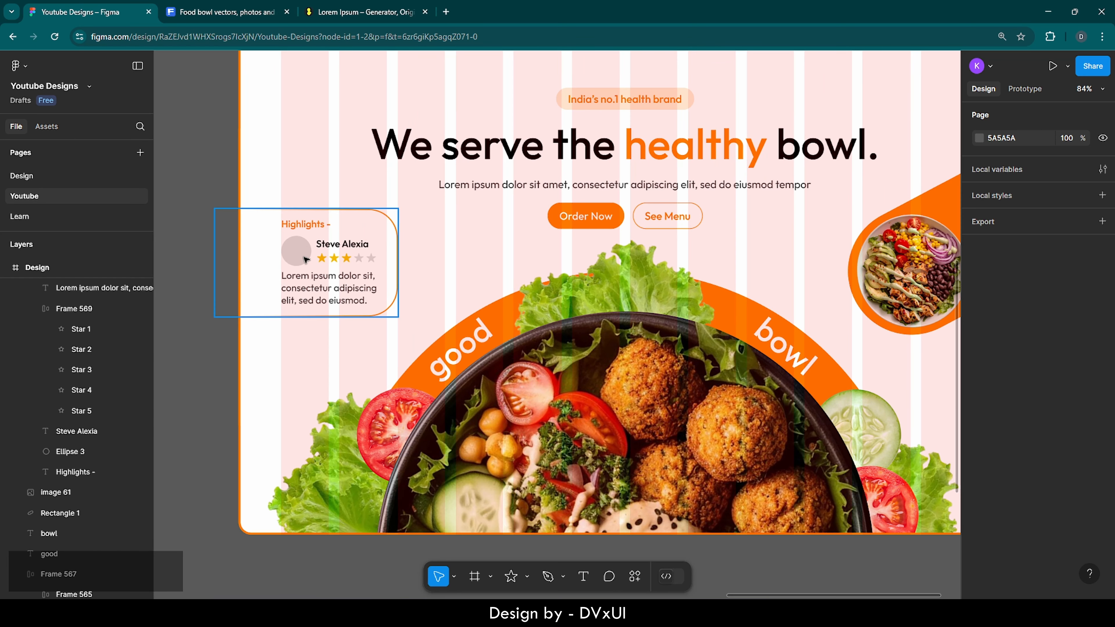
scroll(606, 260, up, 2)
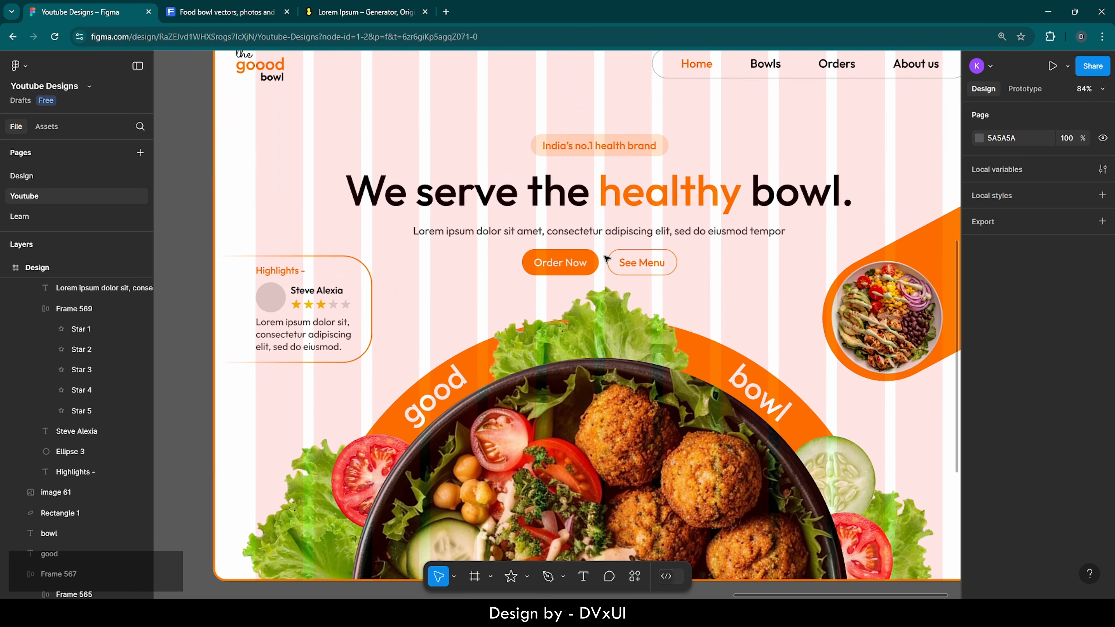
scroll(607, 259, right, 3)
scroll(607, 259, down, 2)
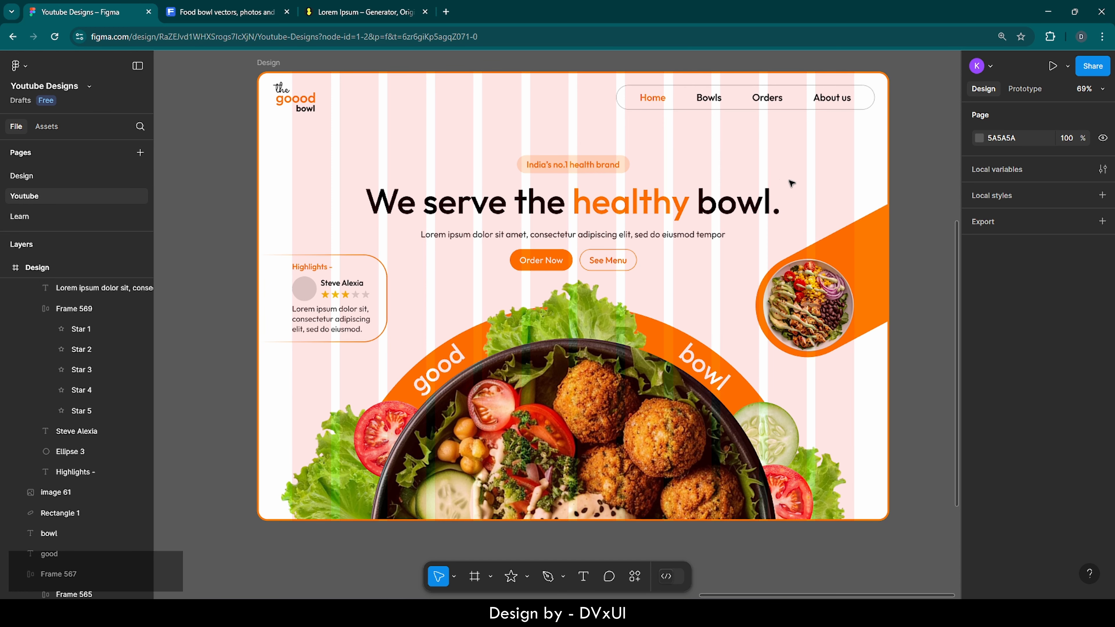
scroll(774, 176, right, 1)
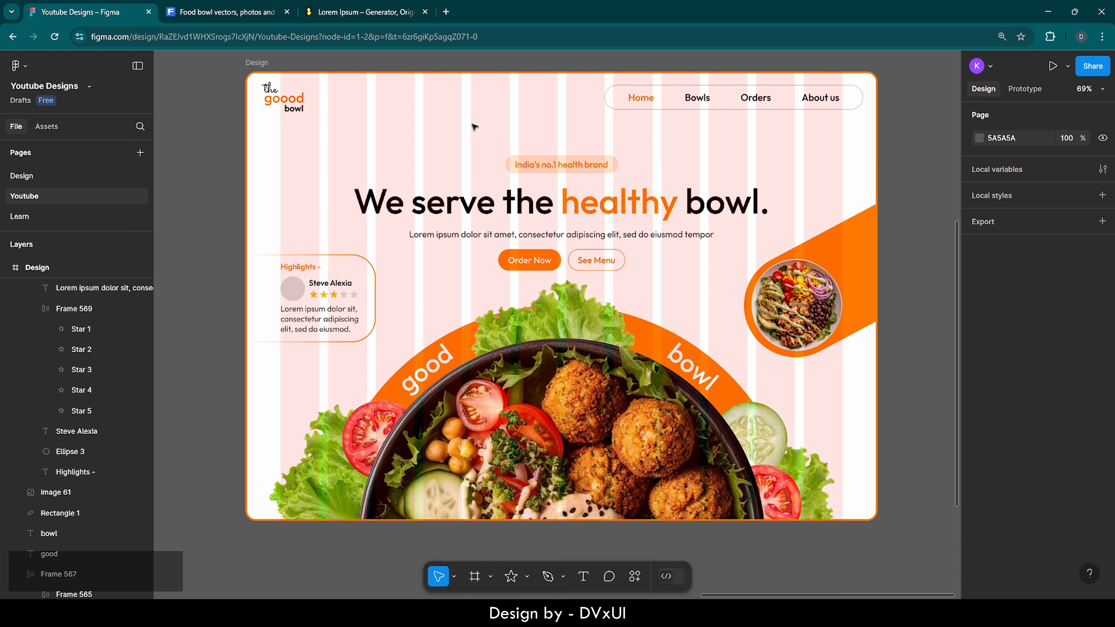
click(259, 65)
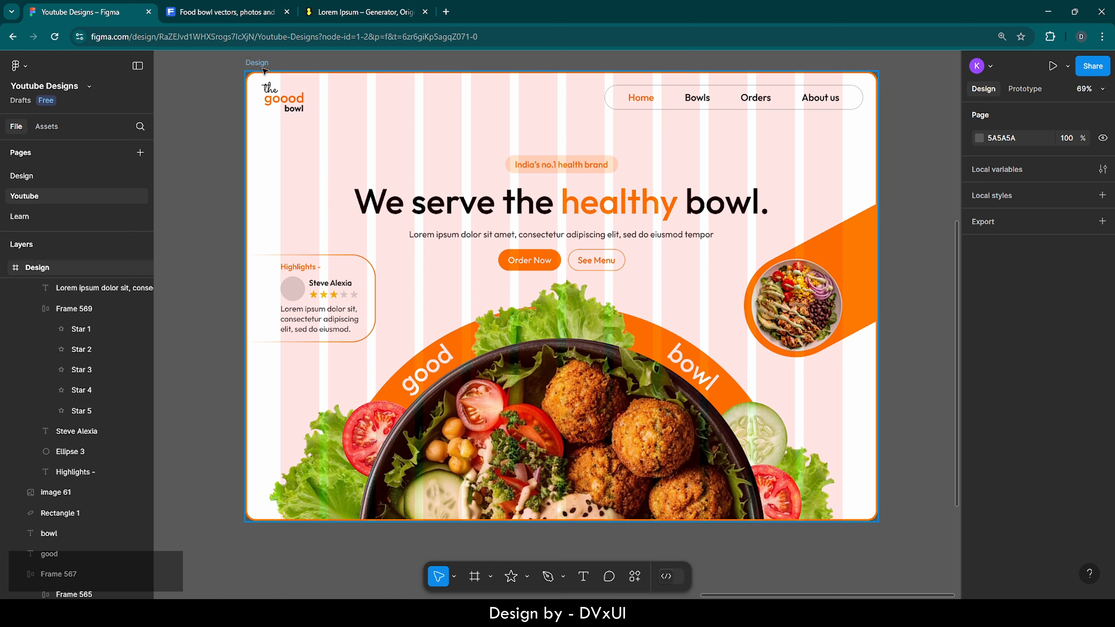
click(383, 111)
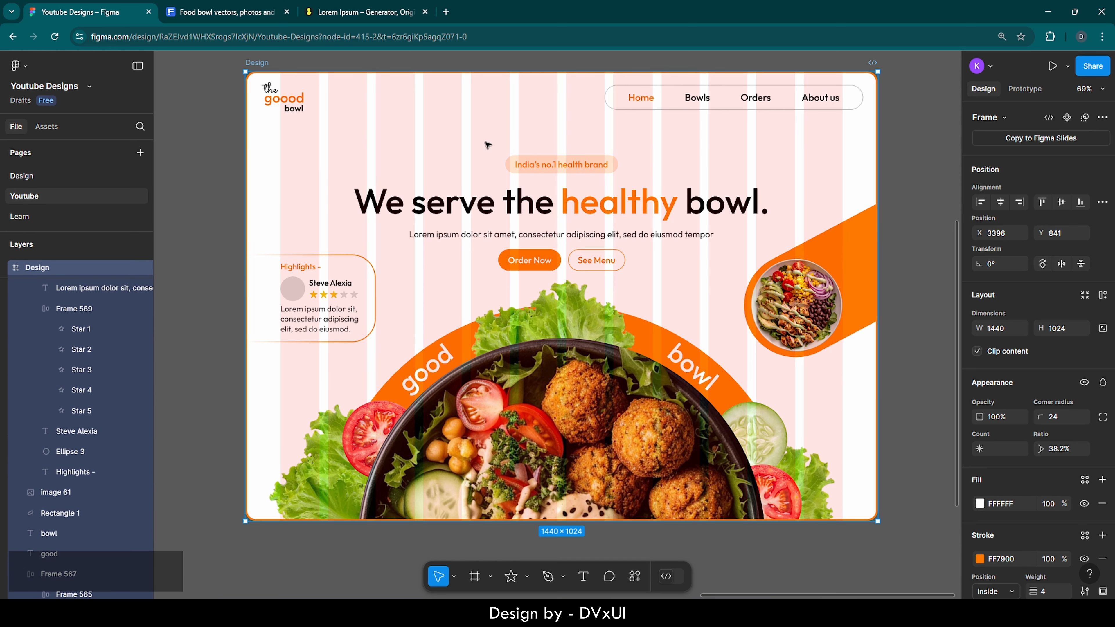
scroll(1076, 444, down, 8)
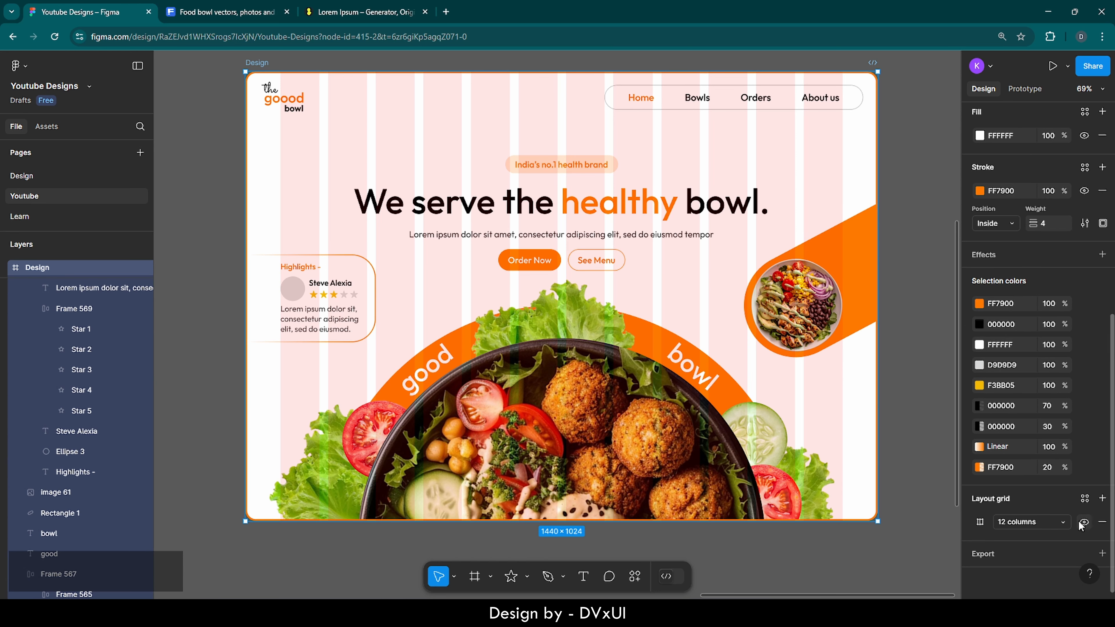
click(1083, 522)
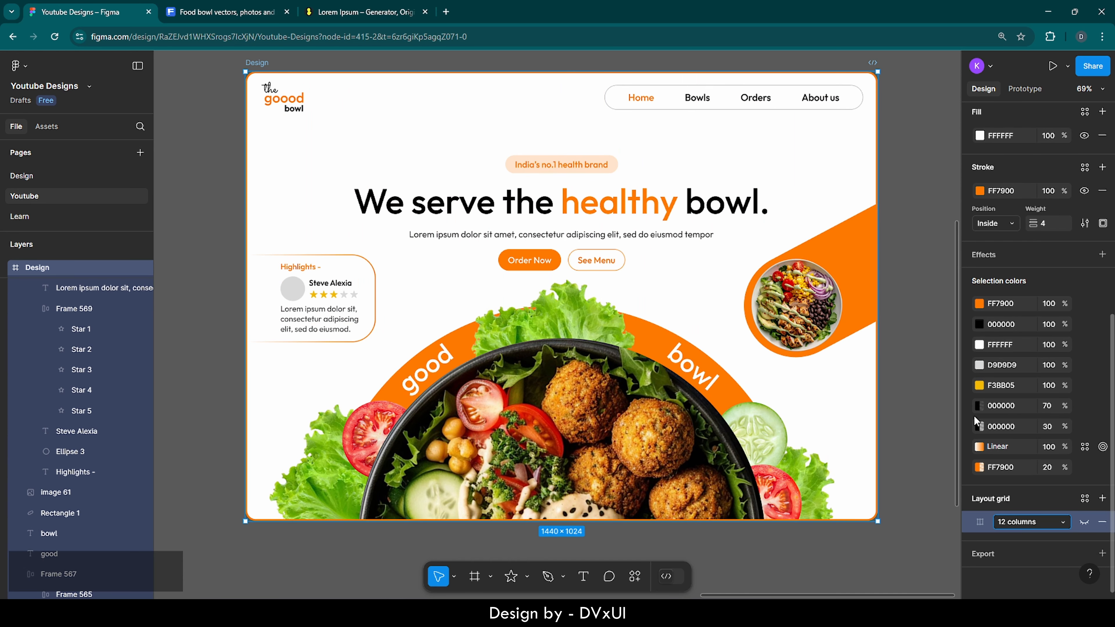
click(897, 306)
Step: Add the text "the goodness bowl..." on two lines above the end of the headline, breaking before "bowl"
key(t)
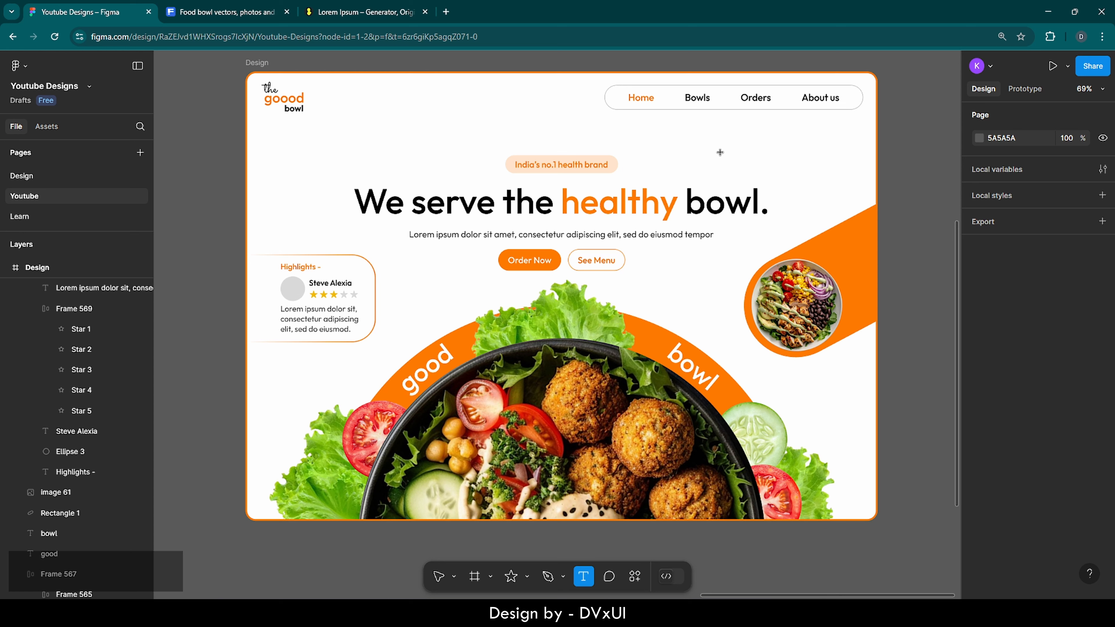
click(721, 153)
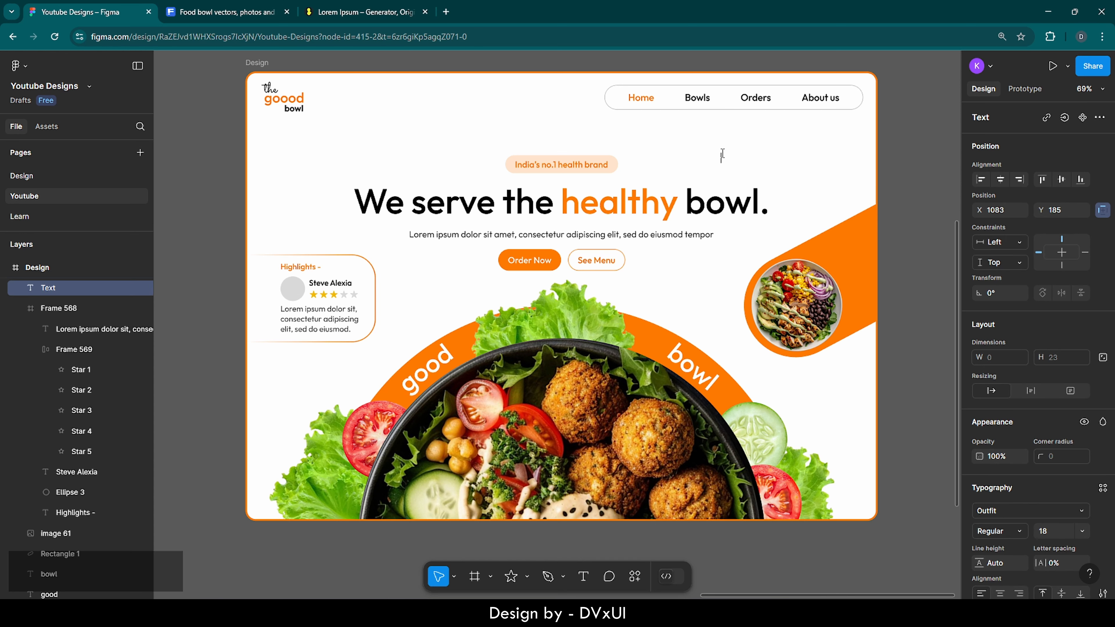
text(the goodne)
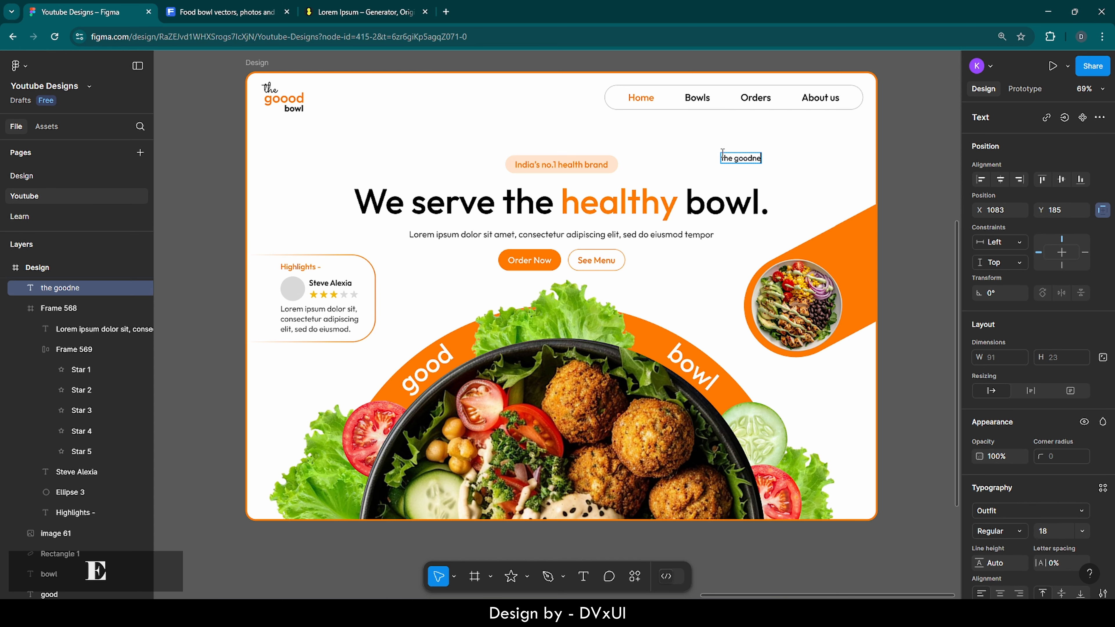
text(ss bowl...)
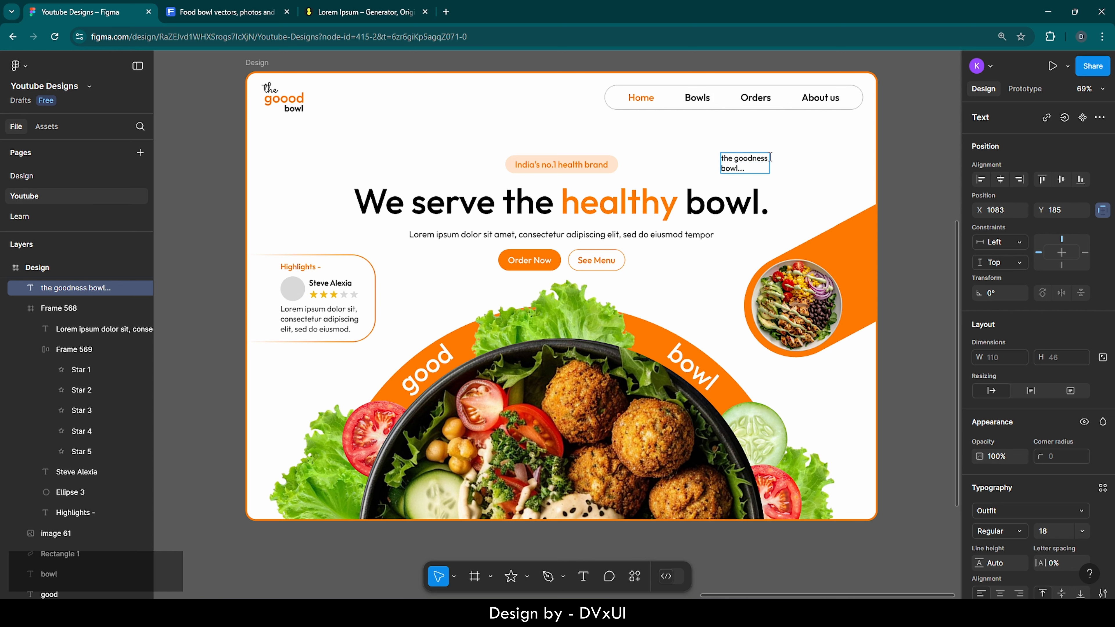
Step: Change the font of the whole "the goodness bowl..." text to Sacramento
key(ctrl+a)
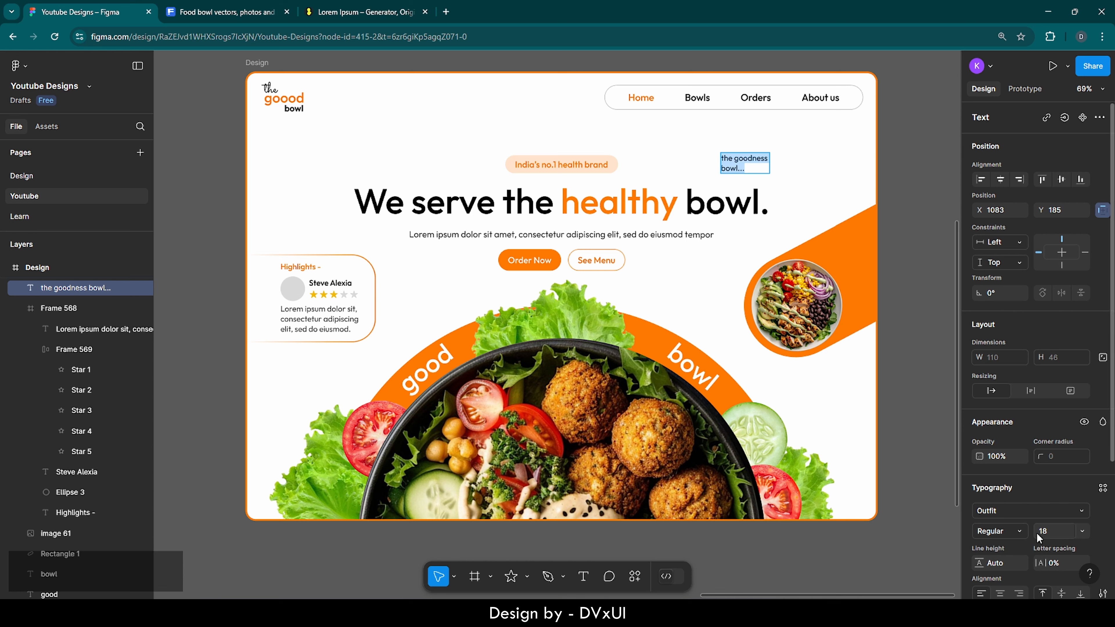
click(1001, 510)
text(sacr)
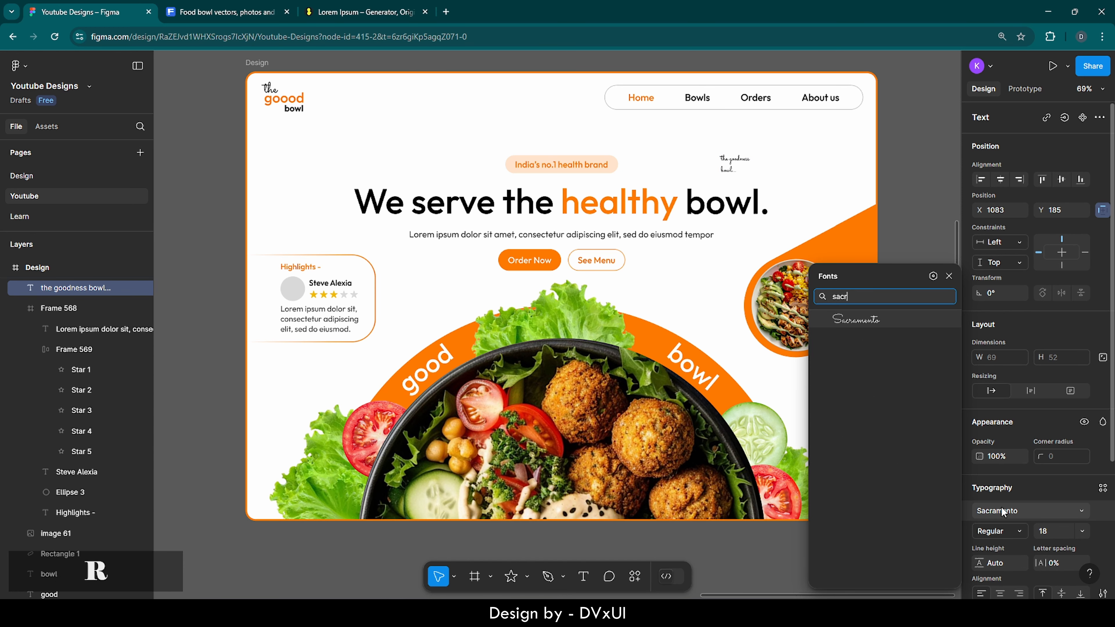
key(Return)
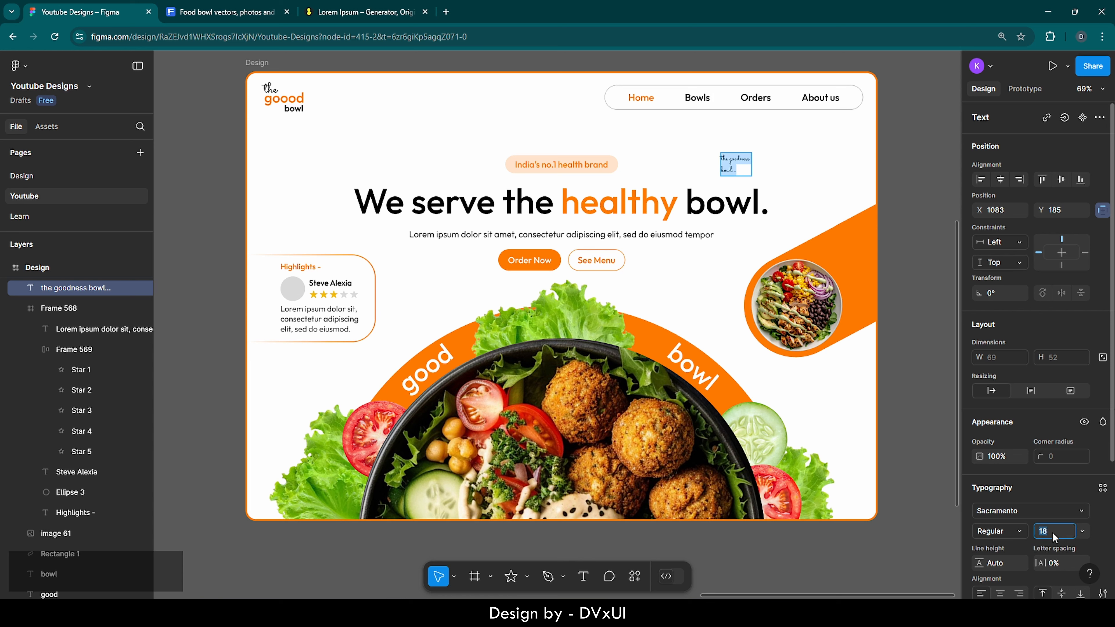
Step: Enlarge the "the goodness bowl..." text to font size 38
key(BackSpace)
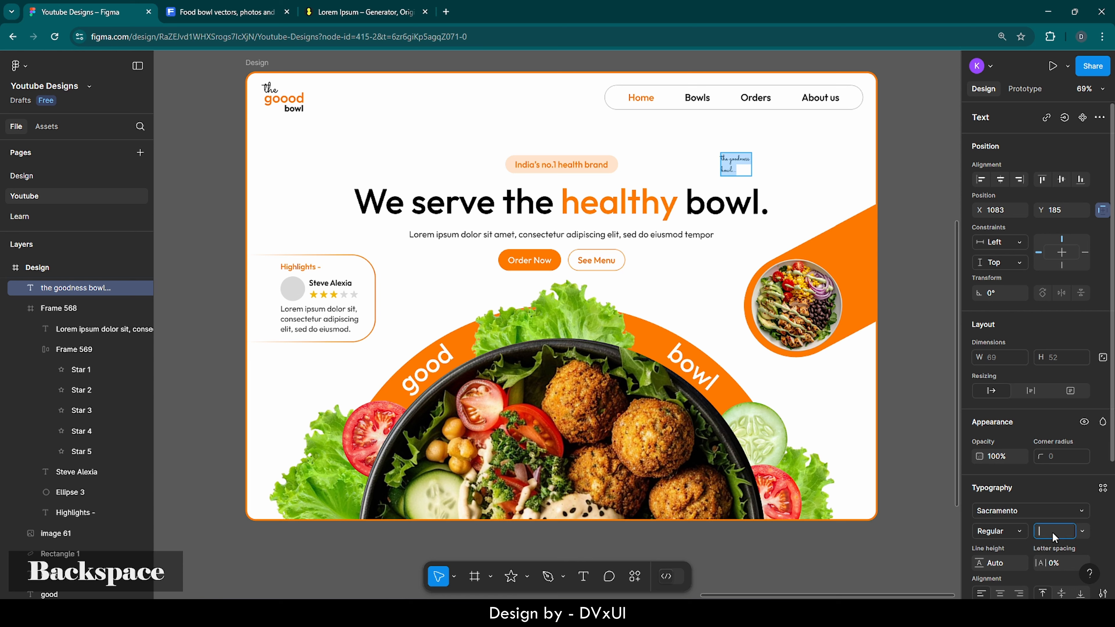
text(28)
key(Return)
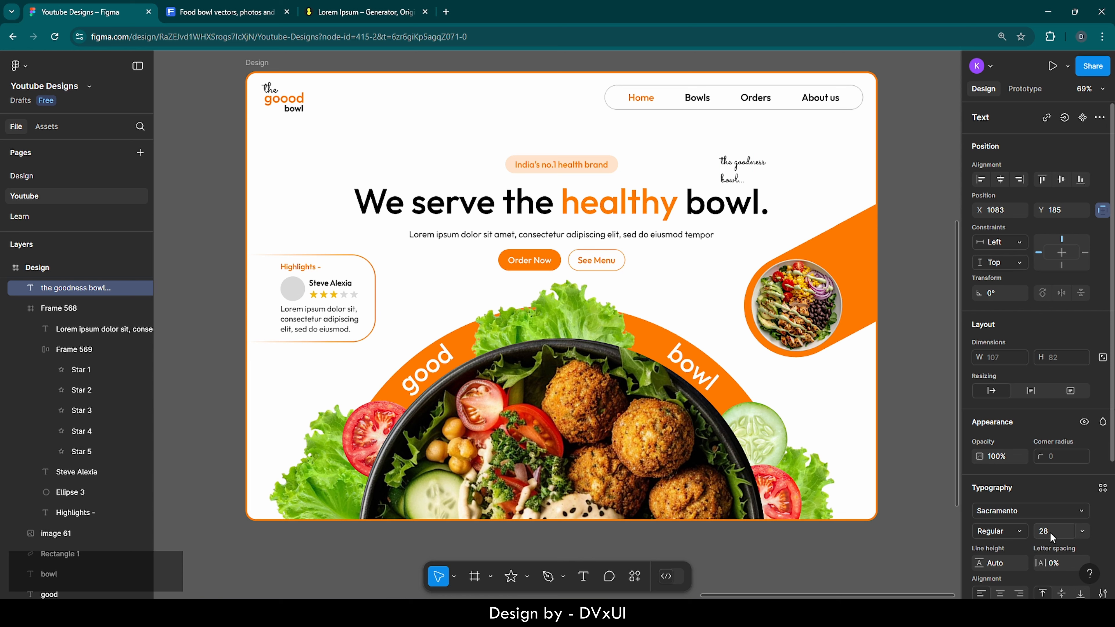
key(Return)
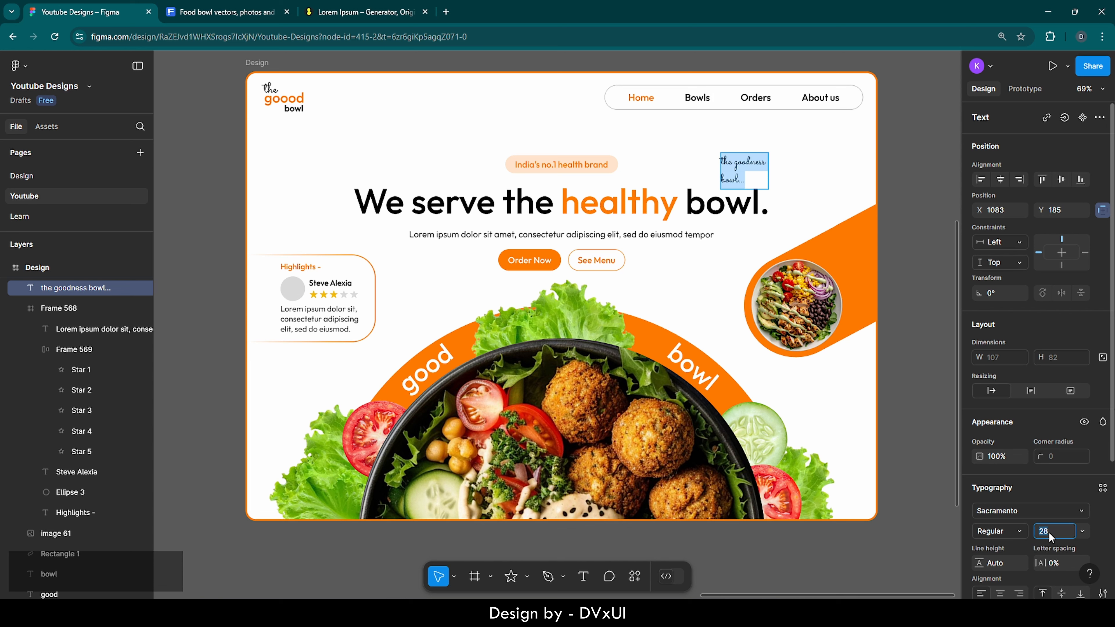
key(shift+Up)
key(shift+Up)
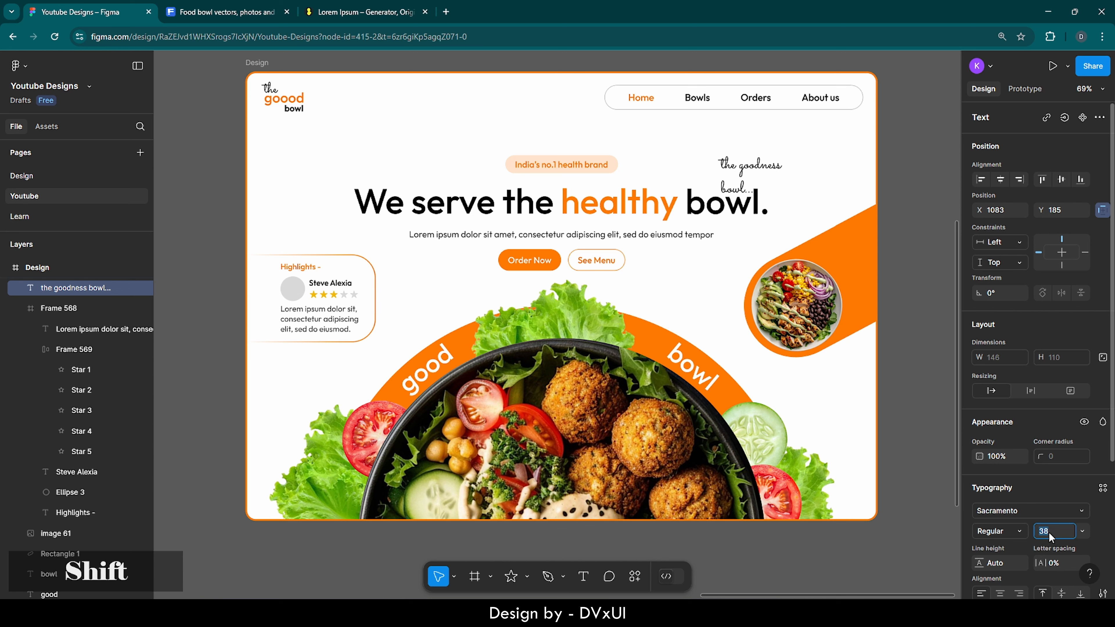
key(shift+Down)
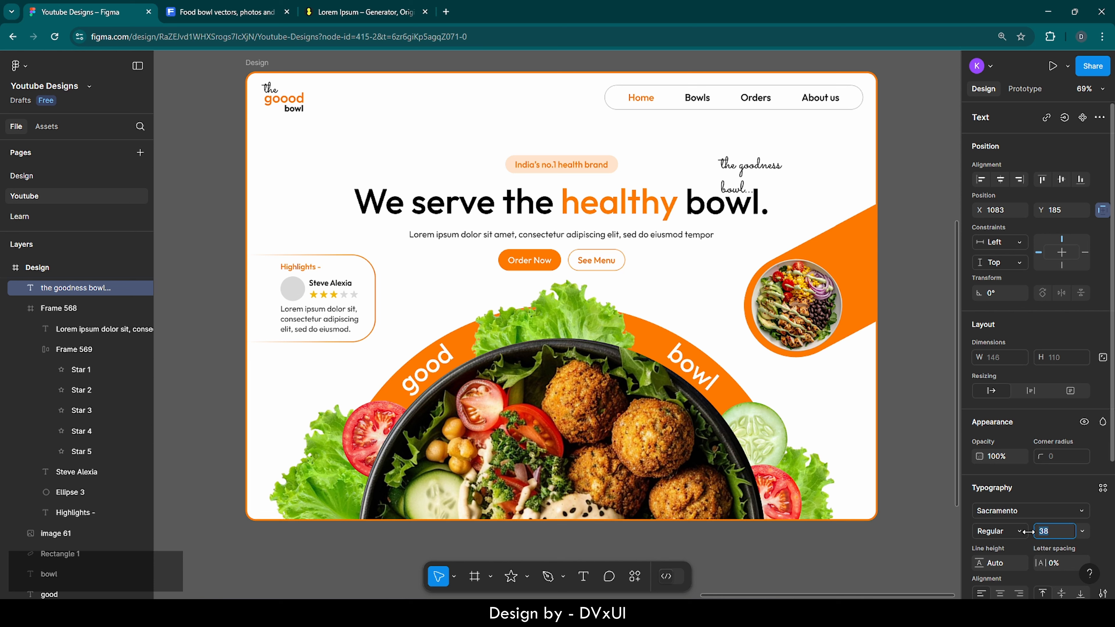
Step: Change the font of the whole "the goodness bowl..." text from the script face to Satisfy
scroll(1018, 532, down, 1)
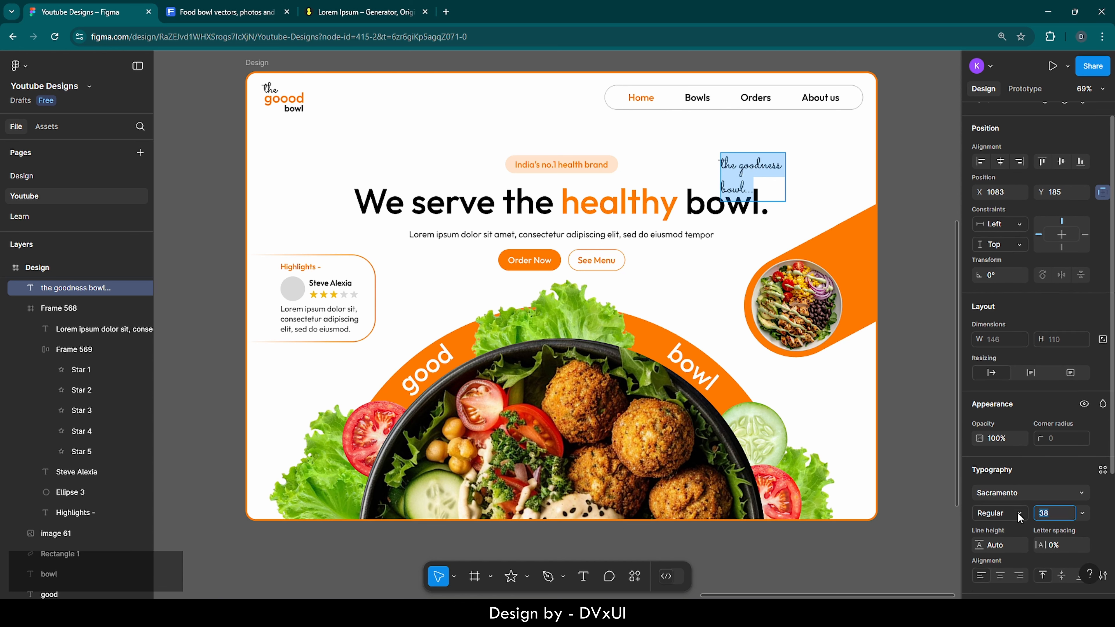
scroll(1018, 496, down, 1)
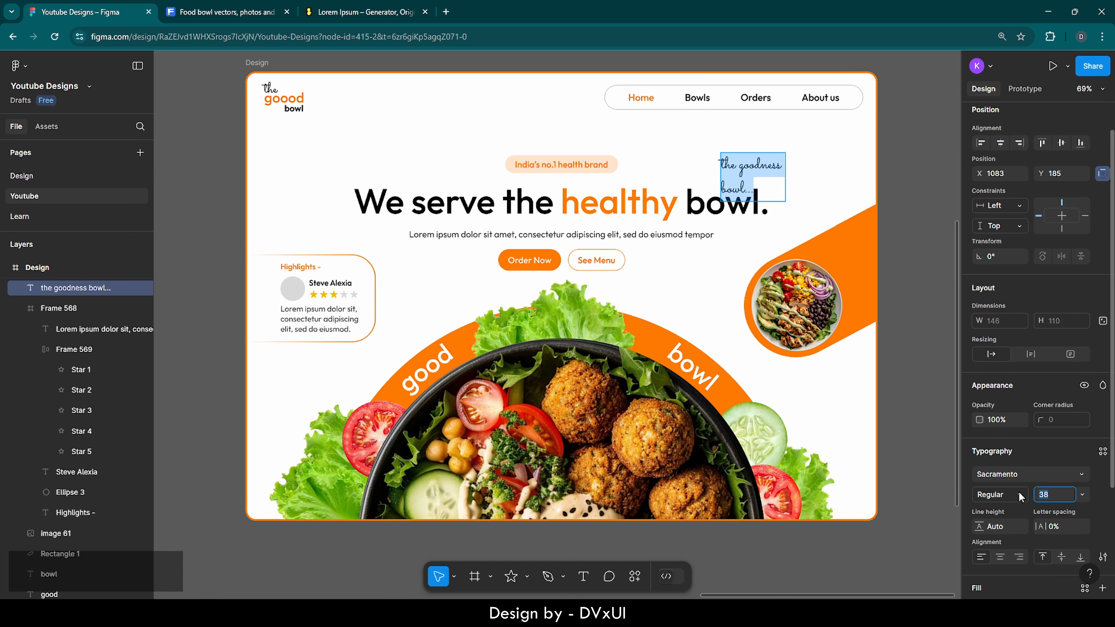
click(1018, 475)
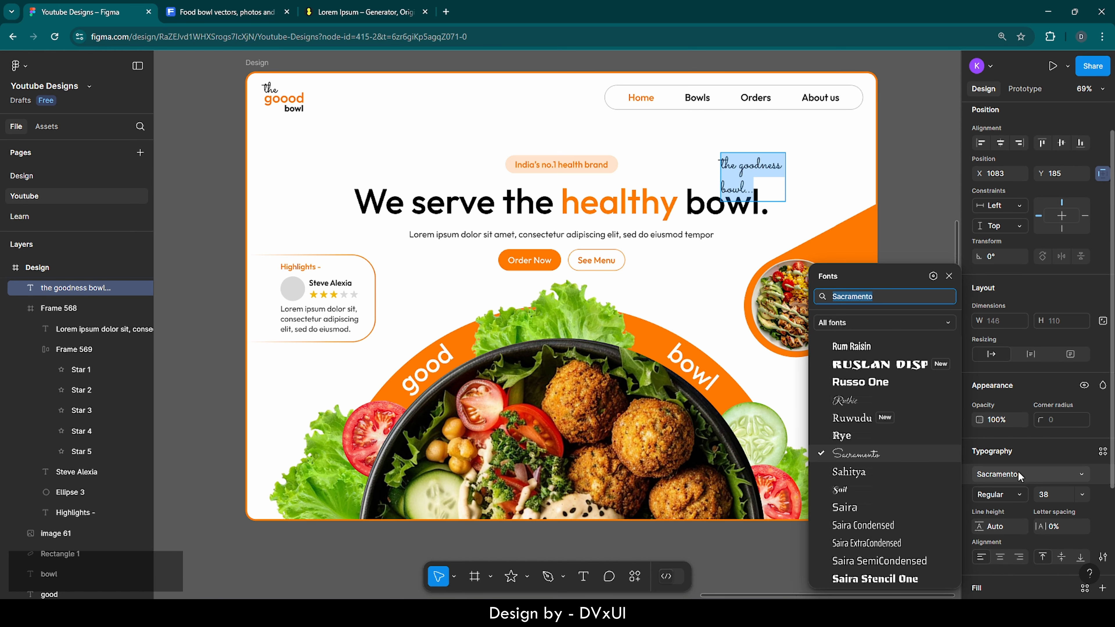
text(sa)
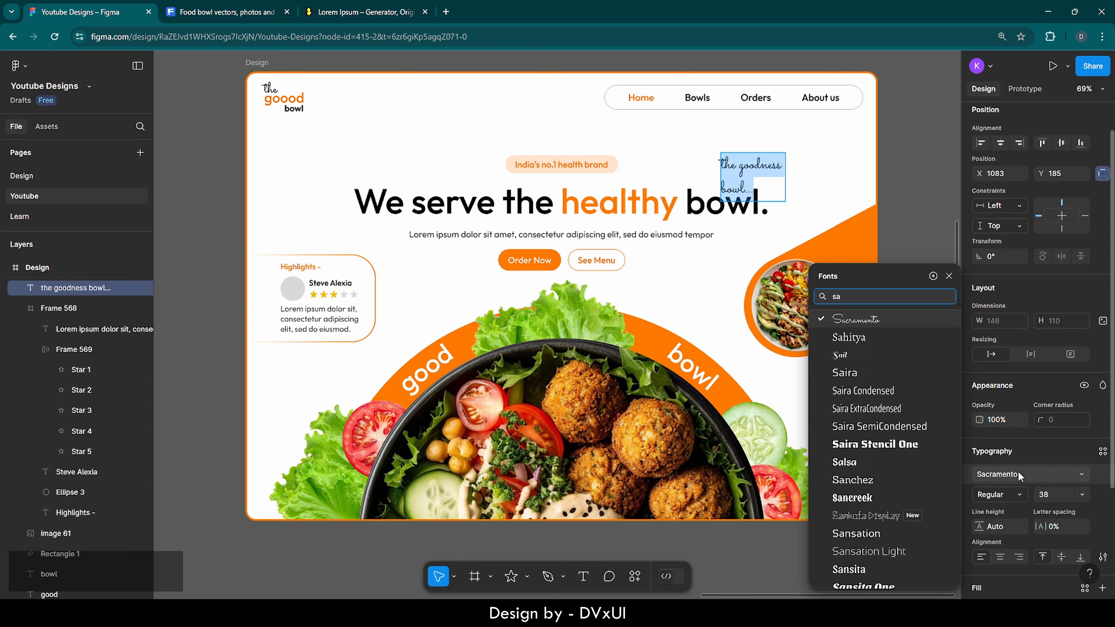
text(t)
key(Return)
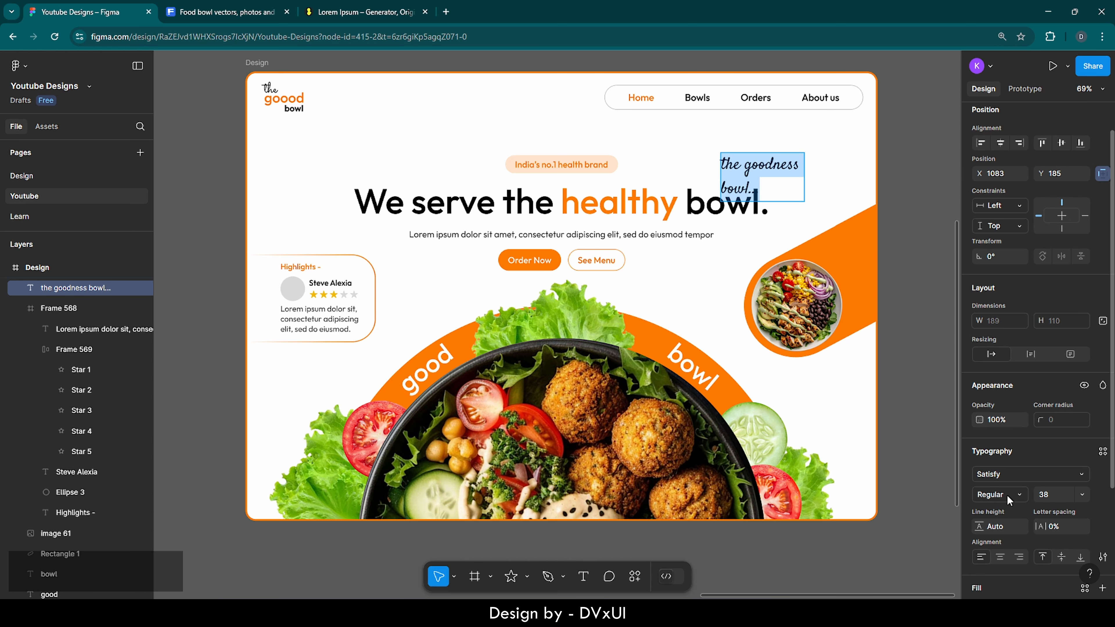
Step: Fill the "the goodness bowl..." text with orange FF7900 and move it up clear of the headline, to about X 1094, Y 141
scroll(1009, 501, down, 3)
click(980, 469)
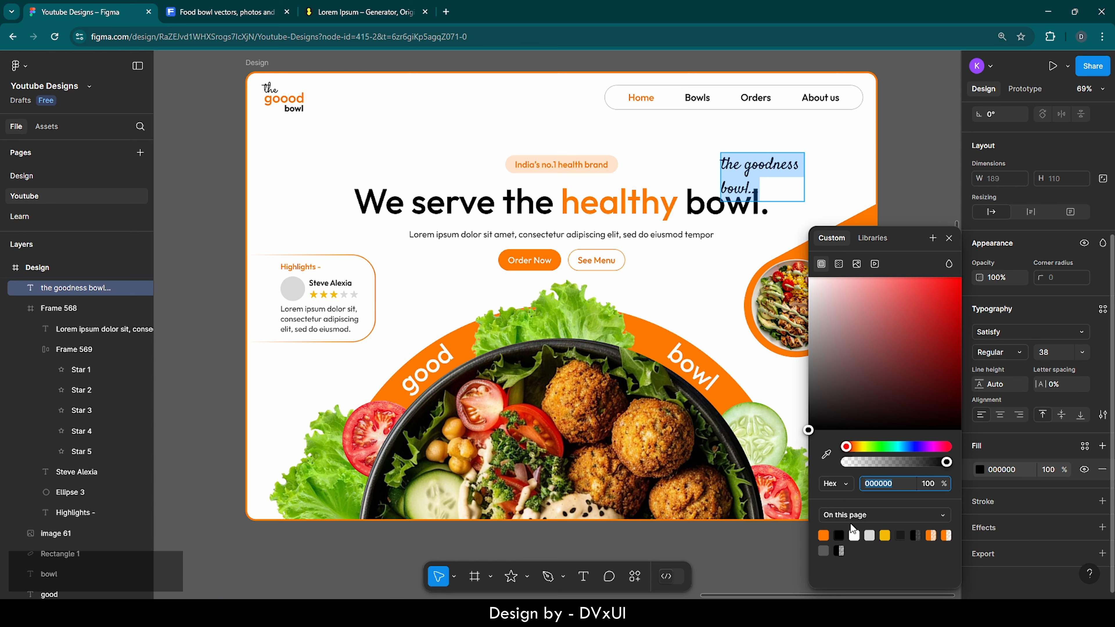
click(824, 534)
key(Escape)
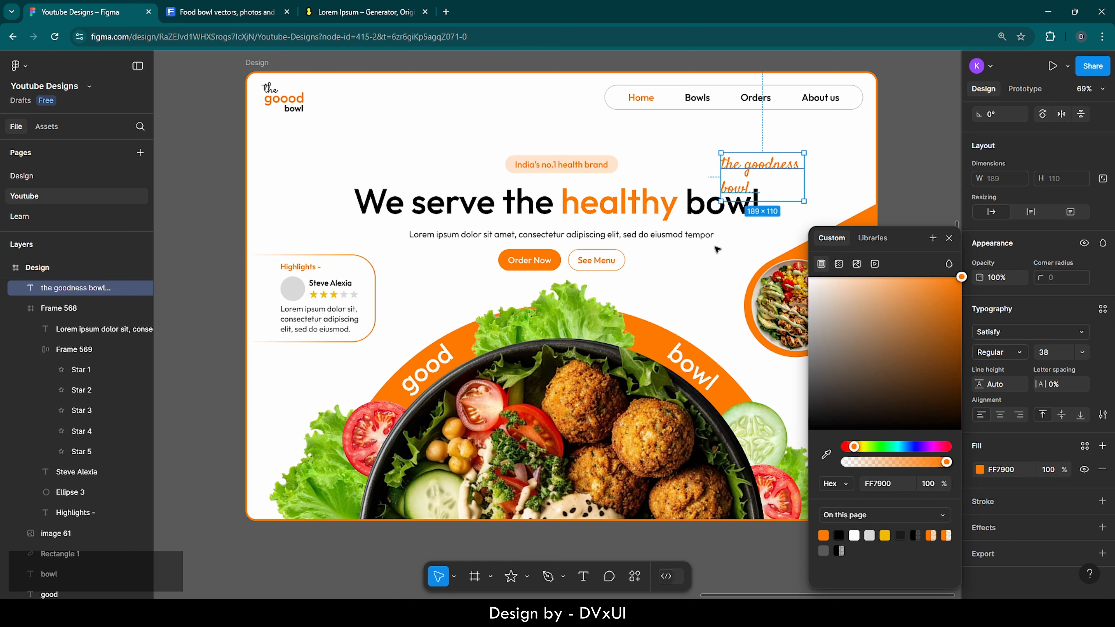
drag(761, 165, 766, 149)
click(834, 159)
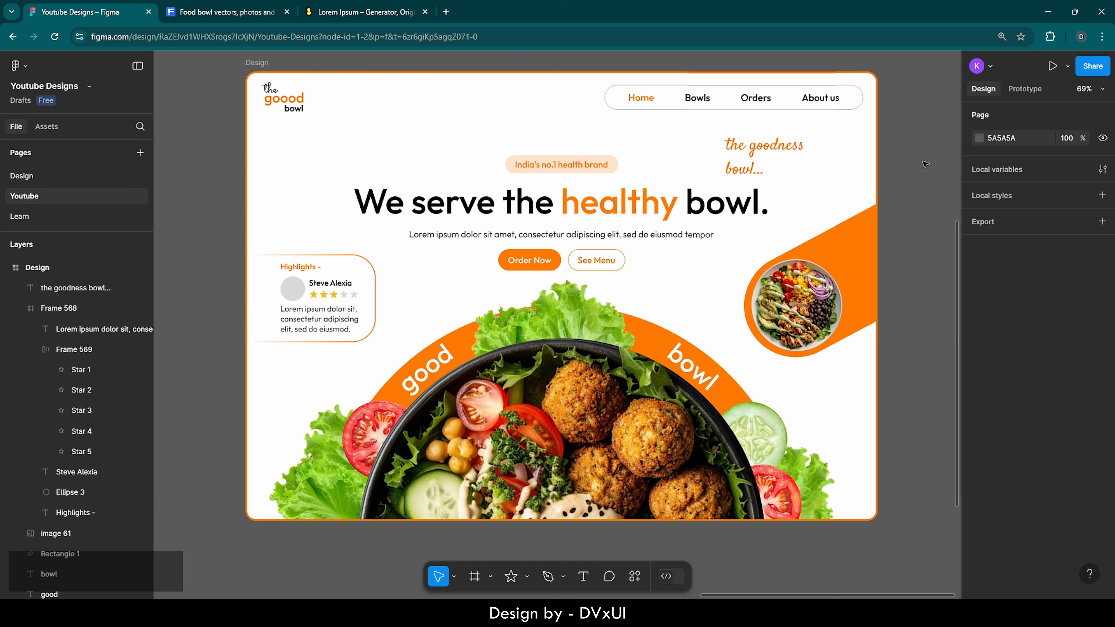
Step: Reduce the "the goodness bowl..." text to font size 28 and move it to about X 1132, Y 151
click(761, 151)
key(Return)
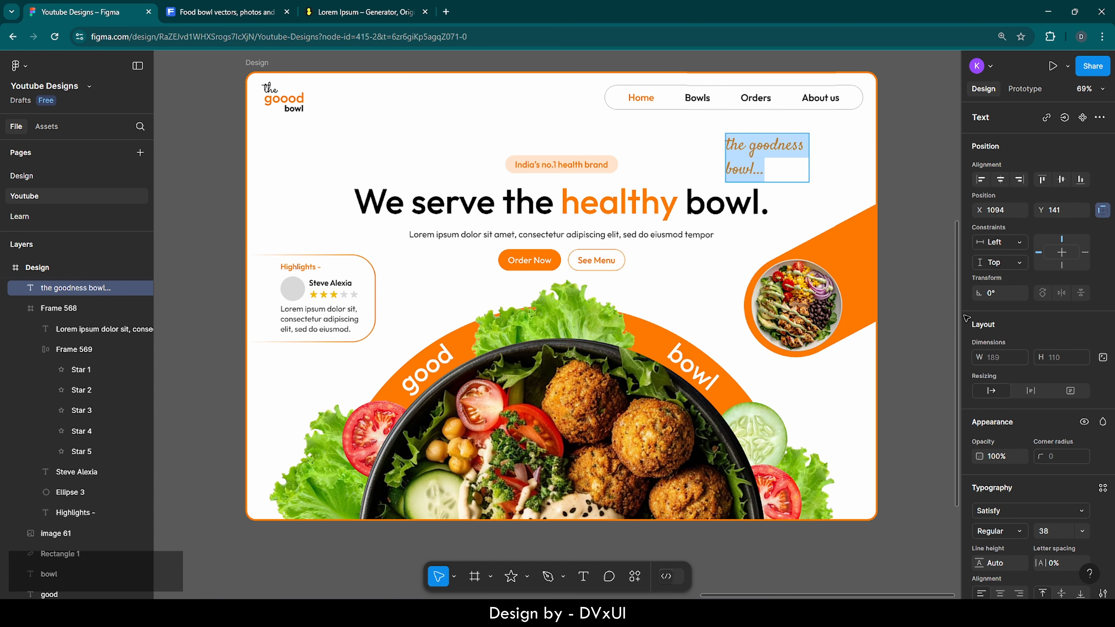
click(1056, 532)
text(28)
key(Return)
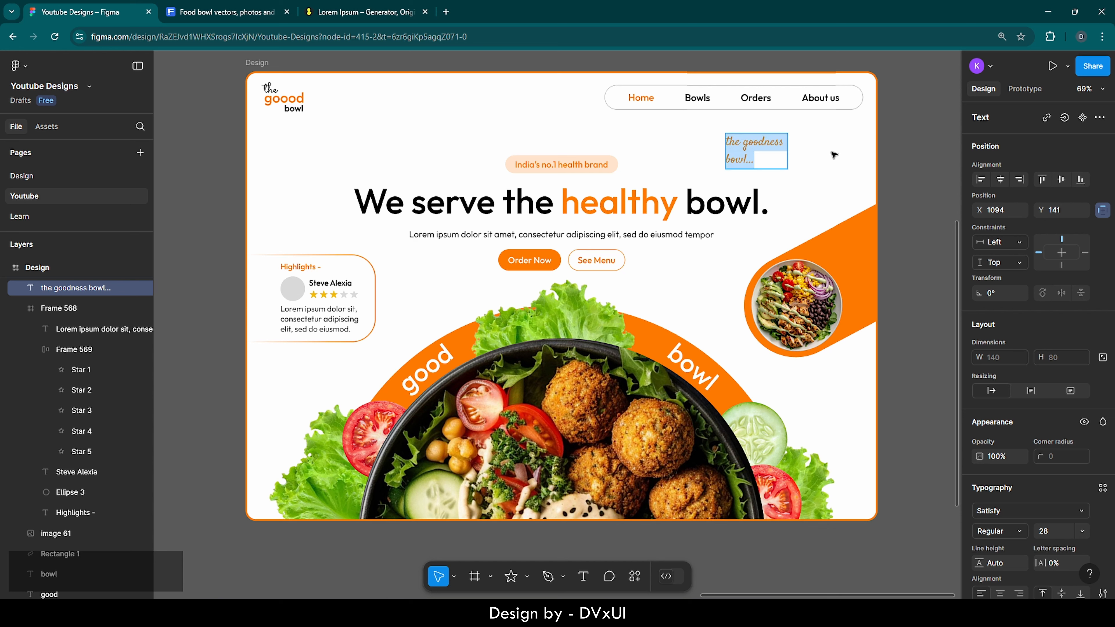
click(752, 145)
drag(752, 144, 769, 149)
Step: Duplicate the "the goodness bowl..." text and place the copy below the Highlights box at about X 58, Y 702
key(ctrl+c)
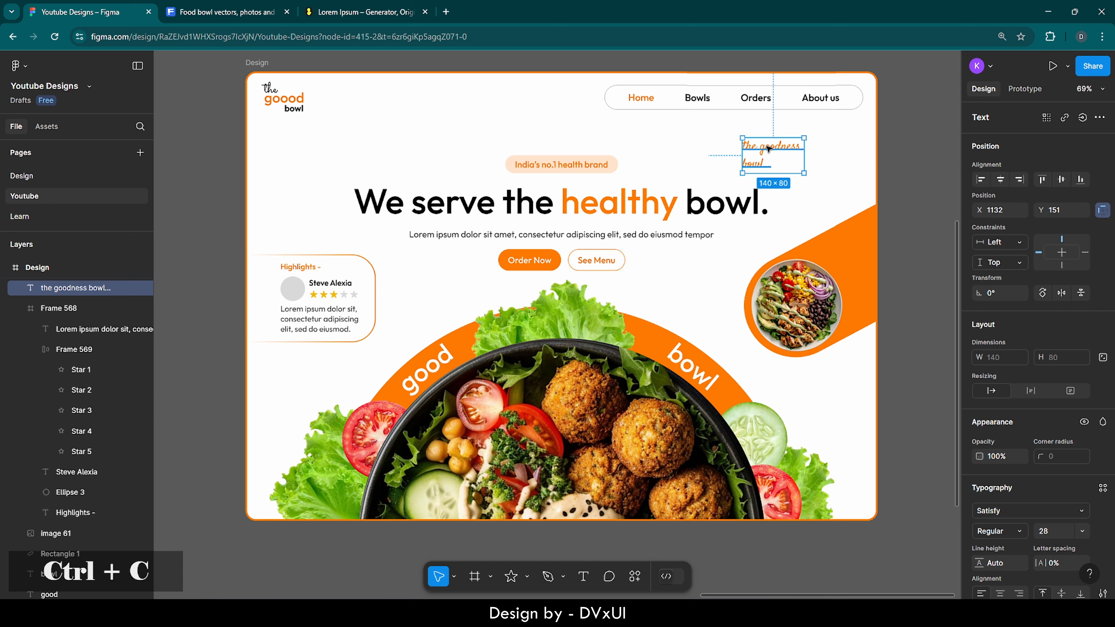
key(ctrl+v)
drag(759, 182, 298, 391)
Step: Replace the copied text with "get your name here", breaking before "name", and move it to about X 50, Y 692
double_click(298, 390)
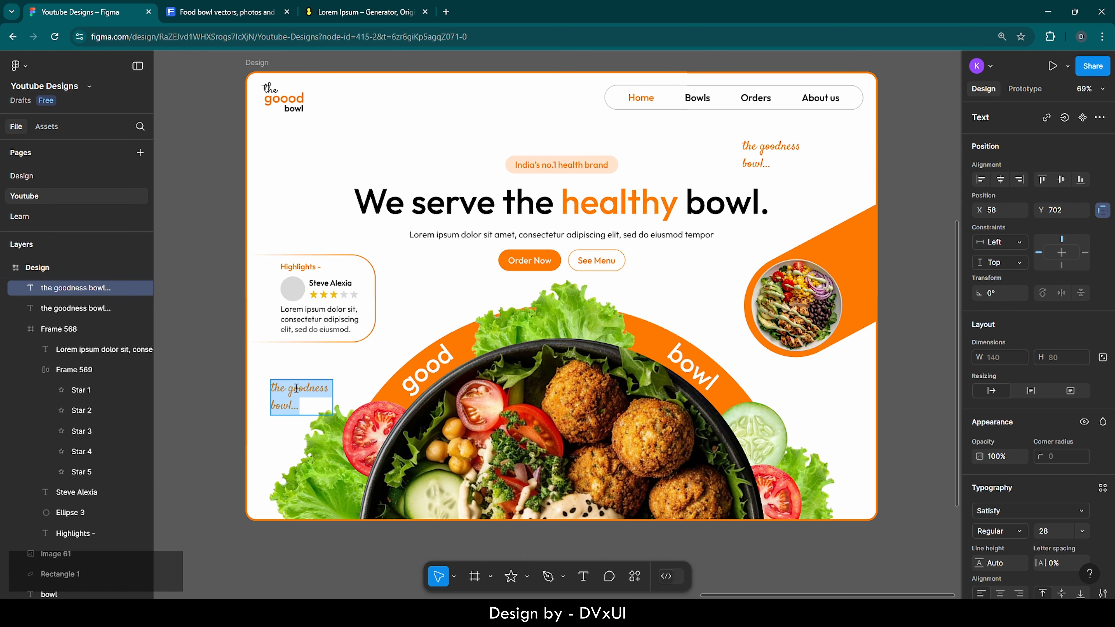
scroll(296, 388, up, 5)
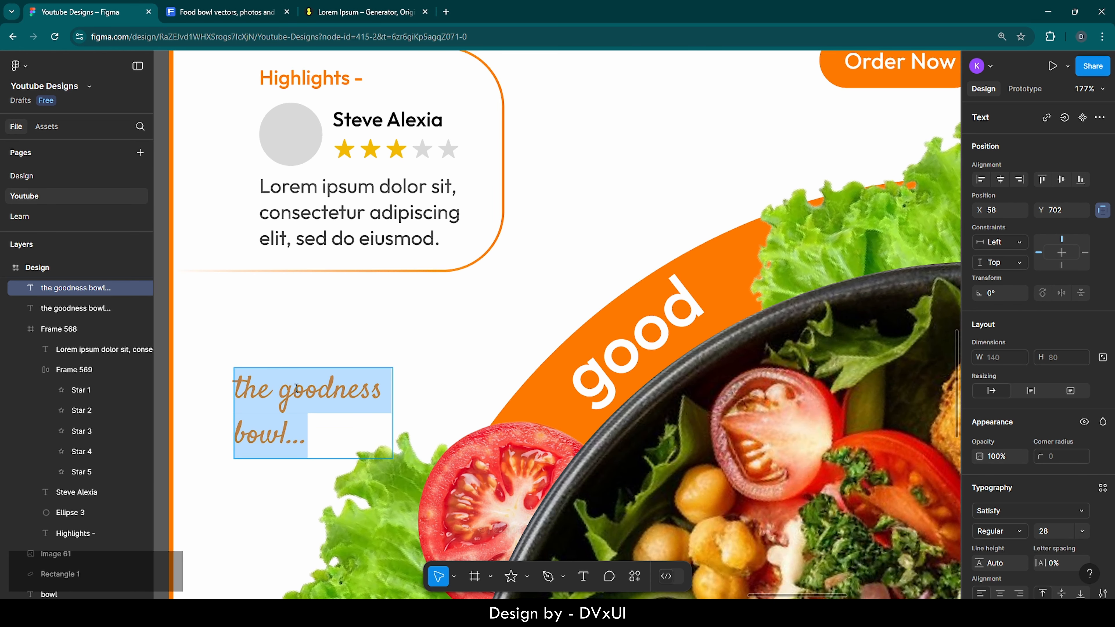
key(BackSpace)
text(get your)
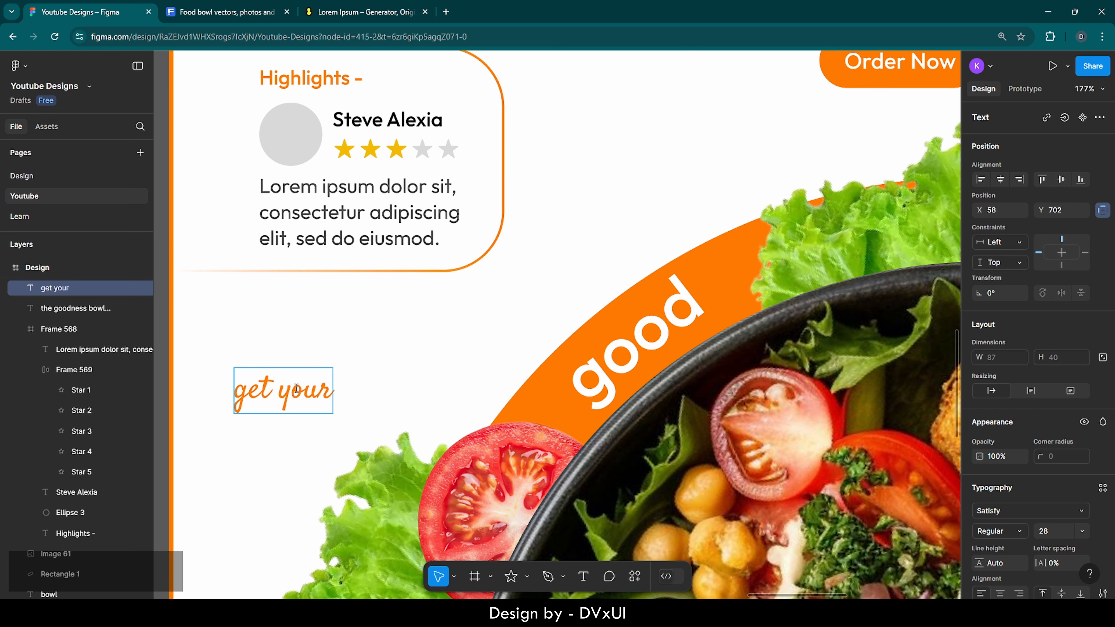
key(BackSpace)
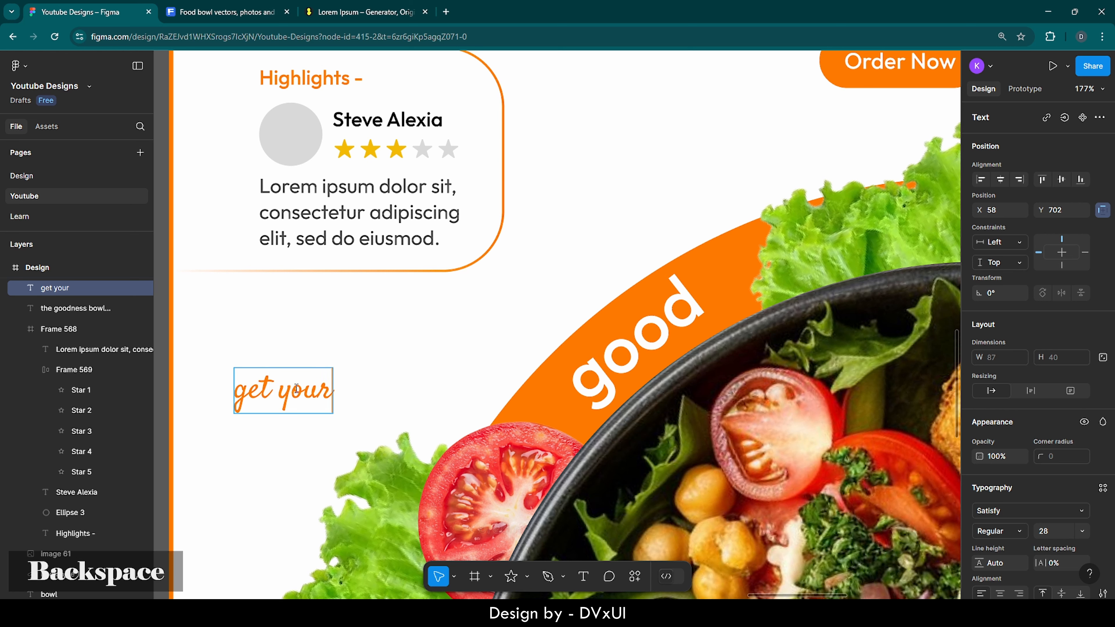
key(Return)
text(name here)
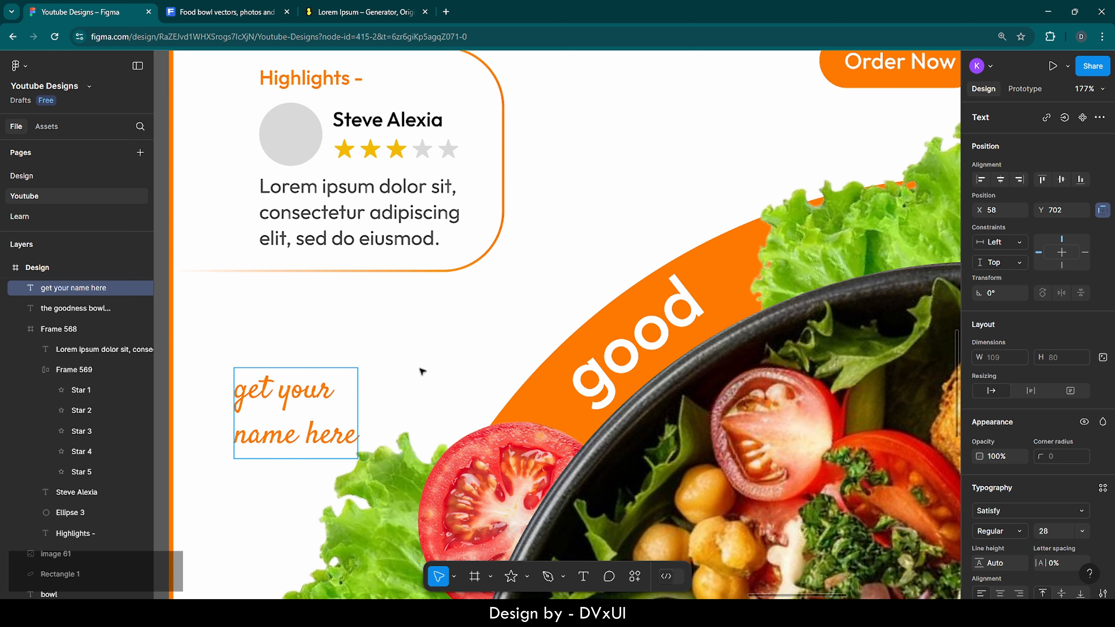
key(Escape)
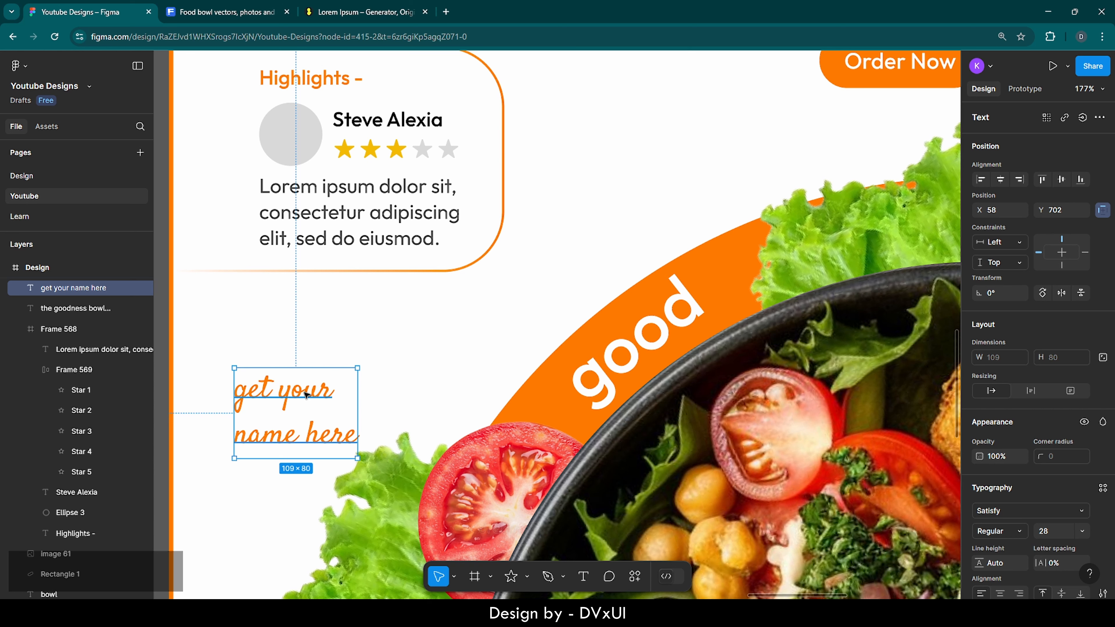
drag(308, 395, 300, 382)
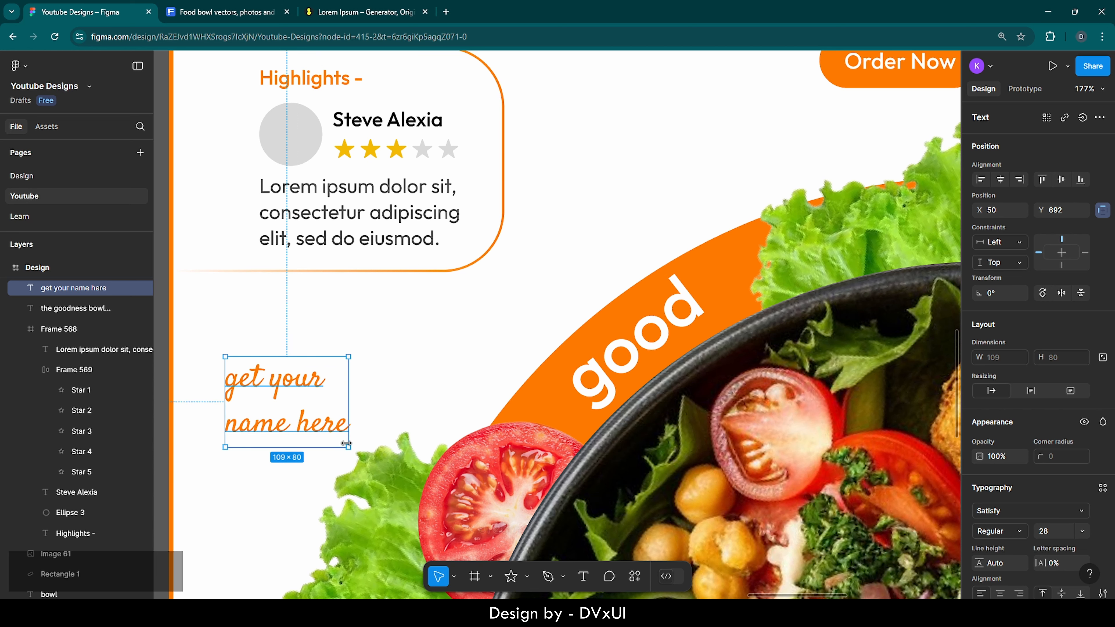
click(380, 362)
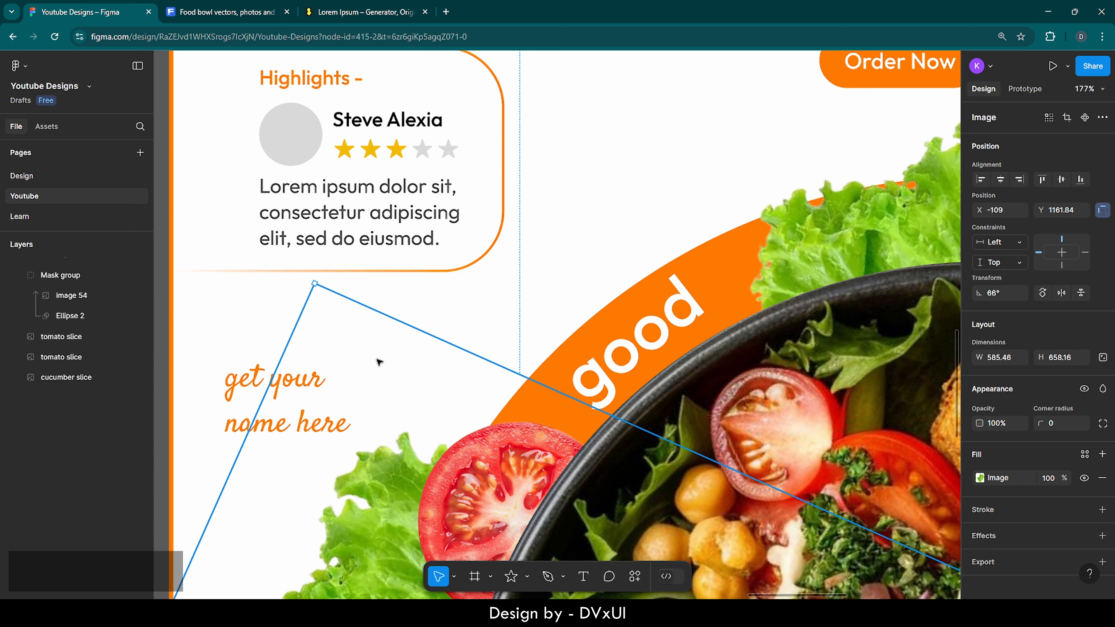
click(262, 383)
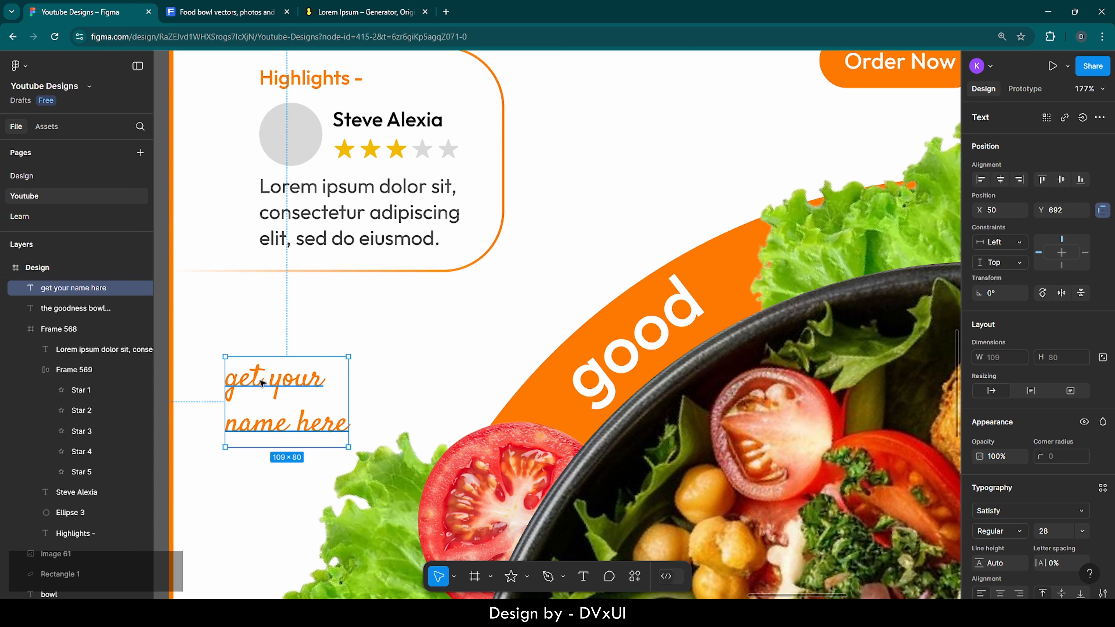
Step: Draw a three-point open path with the Pen tool from beside "get your name here" up to just below the Highlights box
click(548, 578)
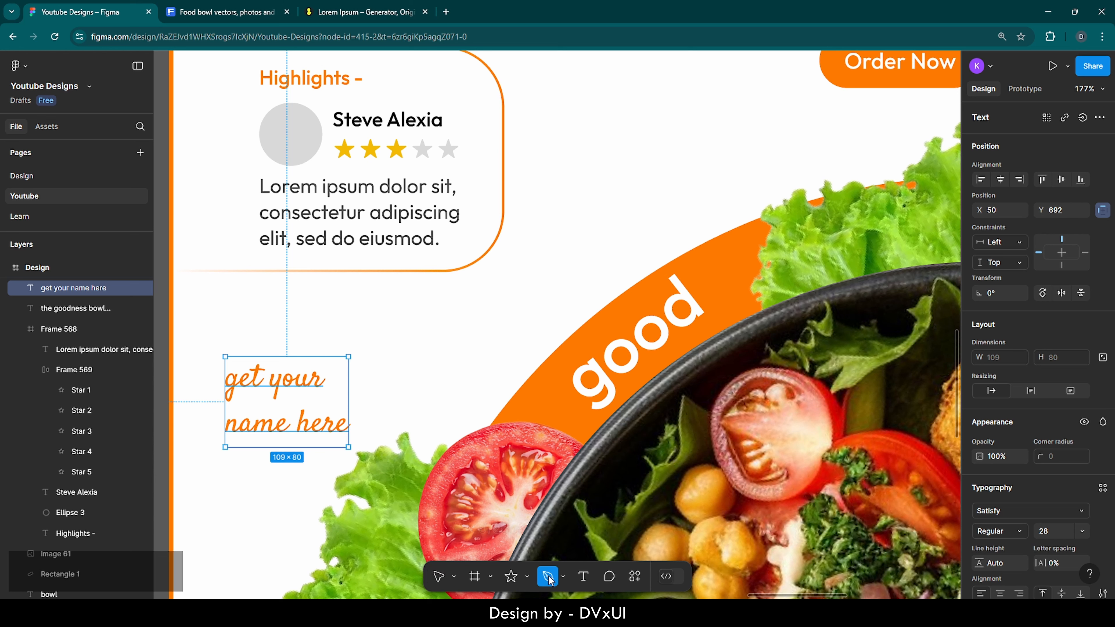
click(370, 394)
click(420, 337)
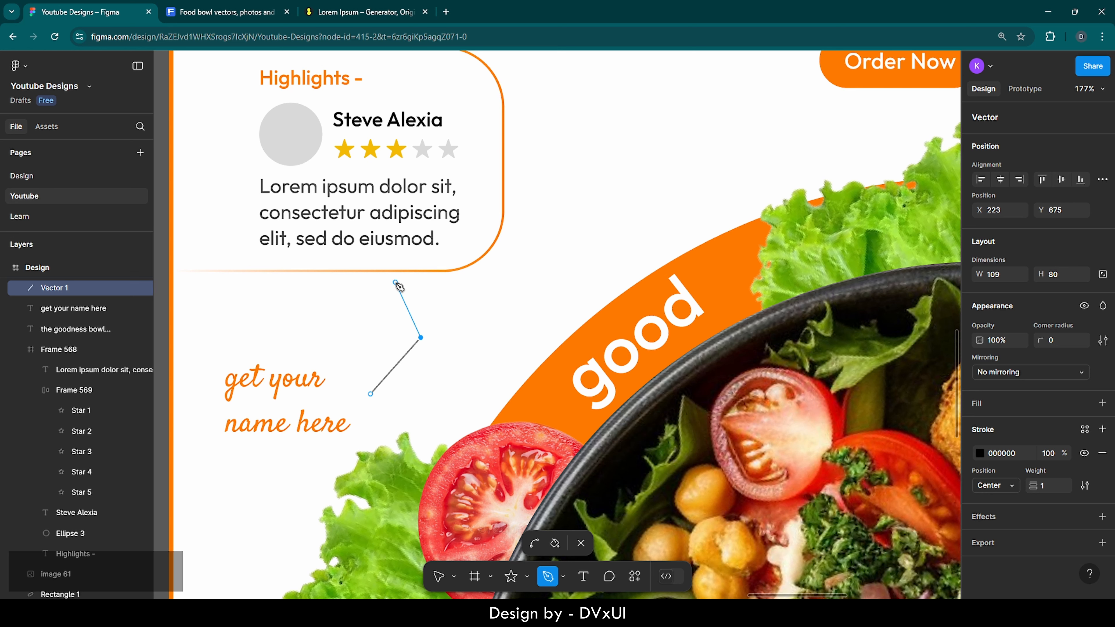
click(395, 282)
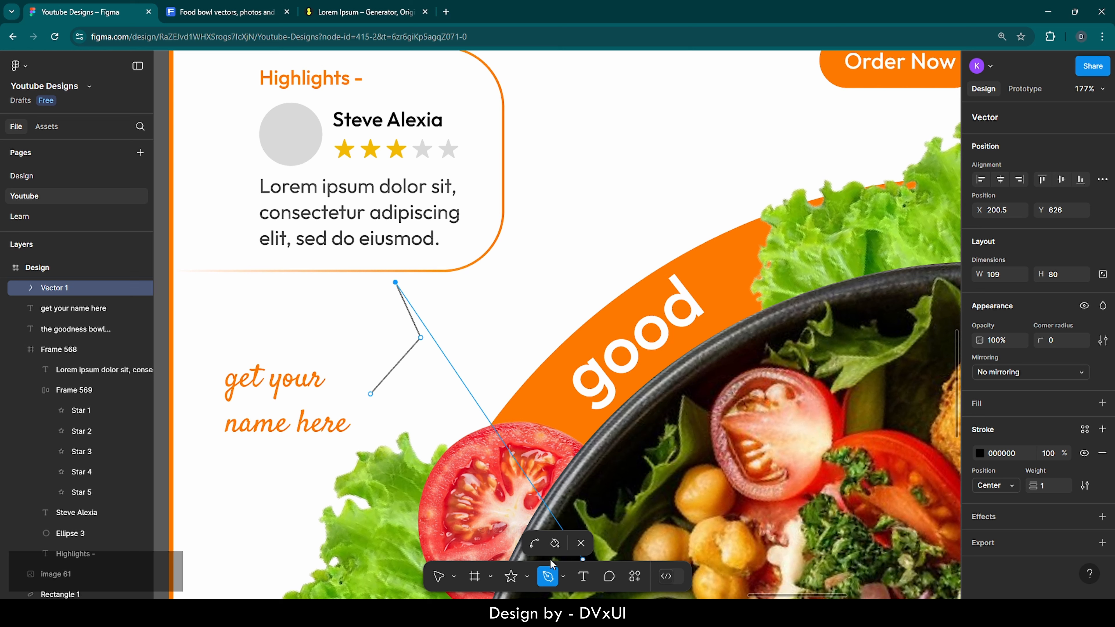
Step: Bend the path at its middle point into an S-shaped curve about 61 × 99 in size and finish editing the vector
click(533, 545)
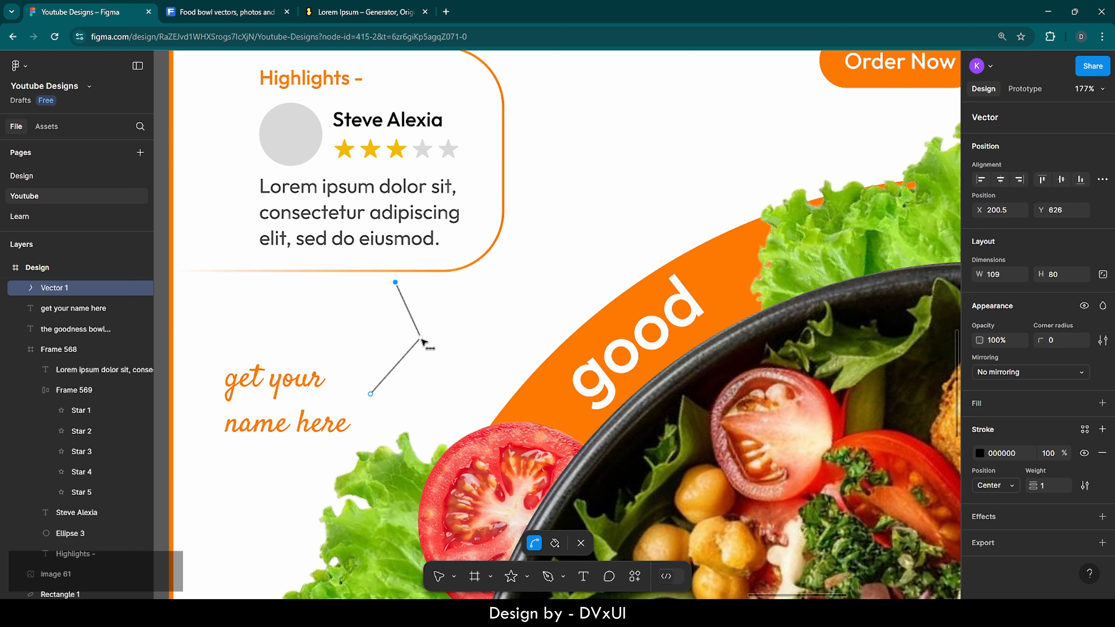
click(421, 339)
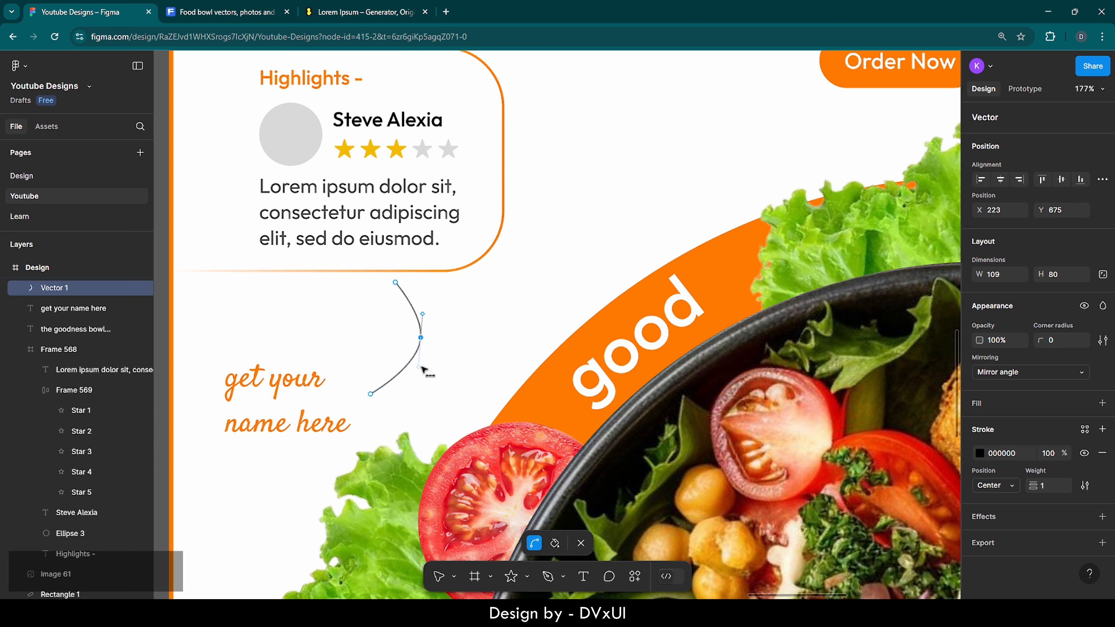
drag(423, 371, 482, 365)
key(Escape)
key(Escape)
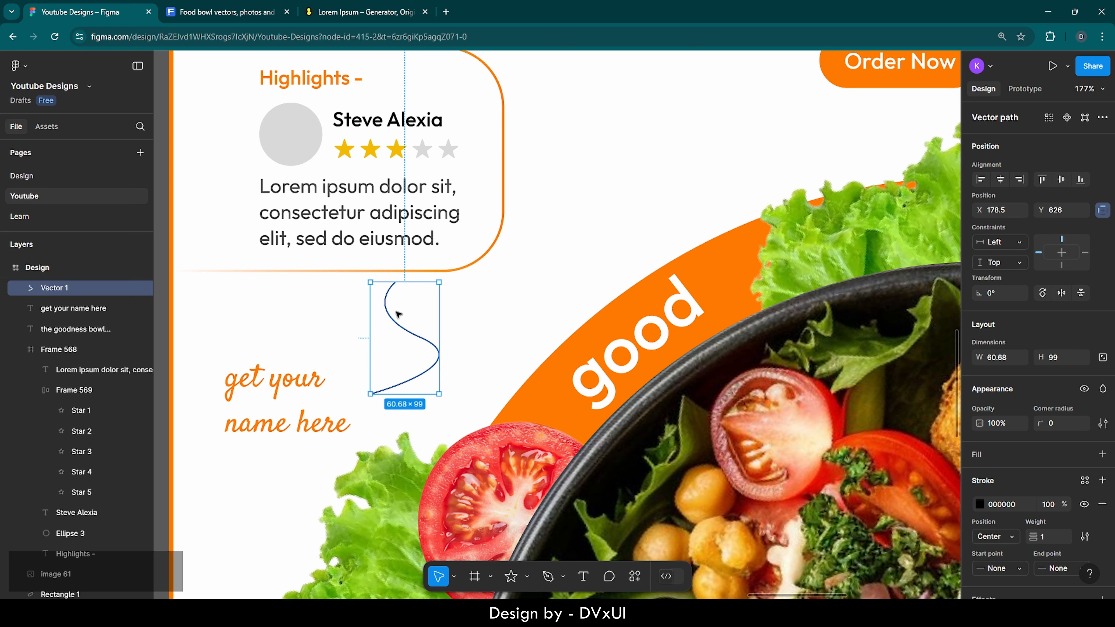
Step: Give the S-curve a line arrow at its end point and a stroke weight of 2
scroll(1023, 462, down, 2)
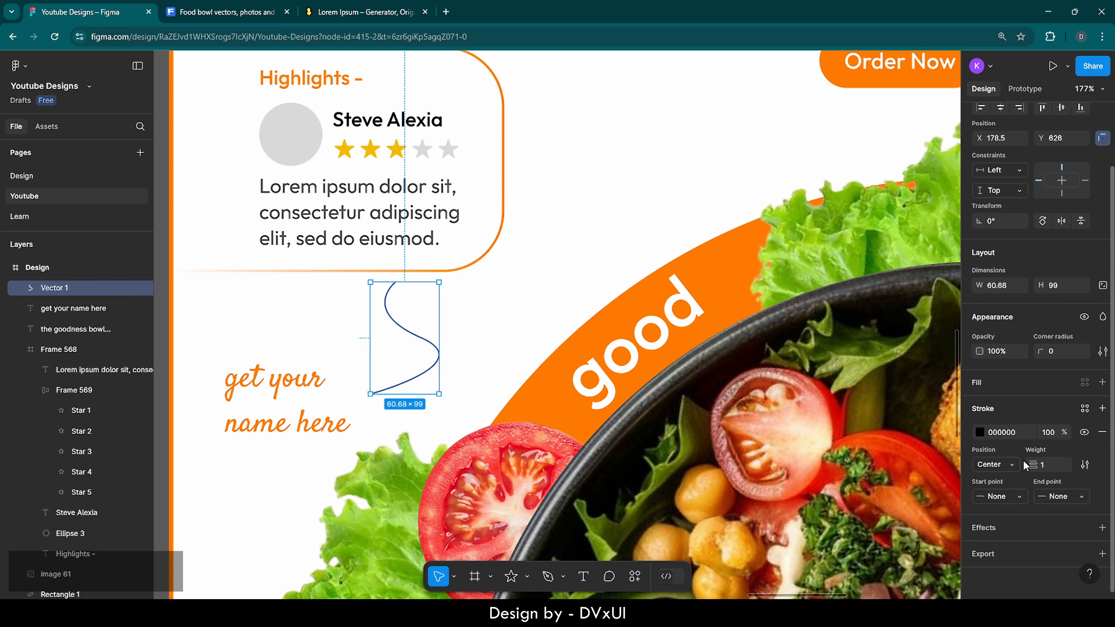
click(1058, 497)
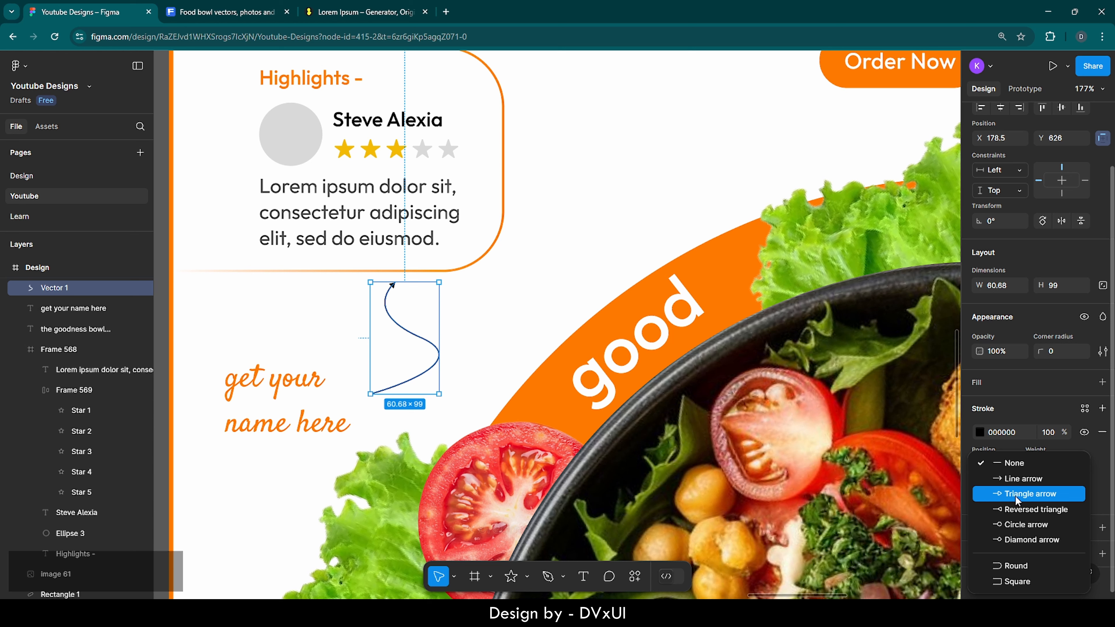
click(1015, 480)
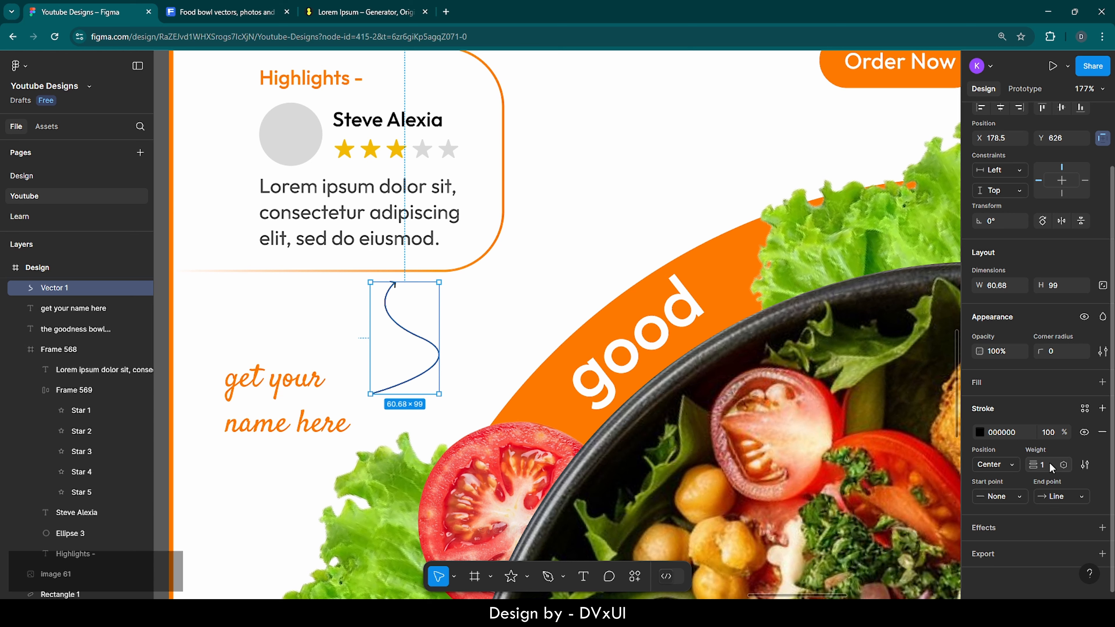
key(Up)
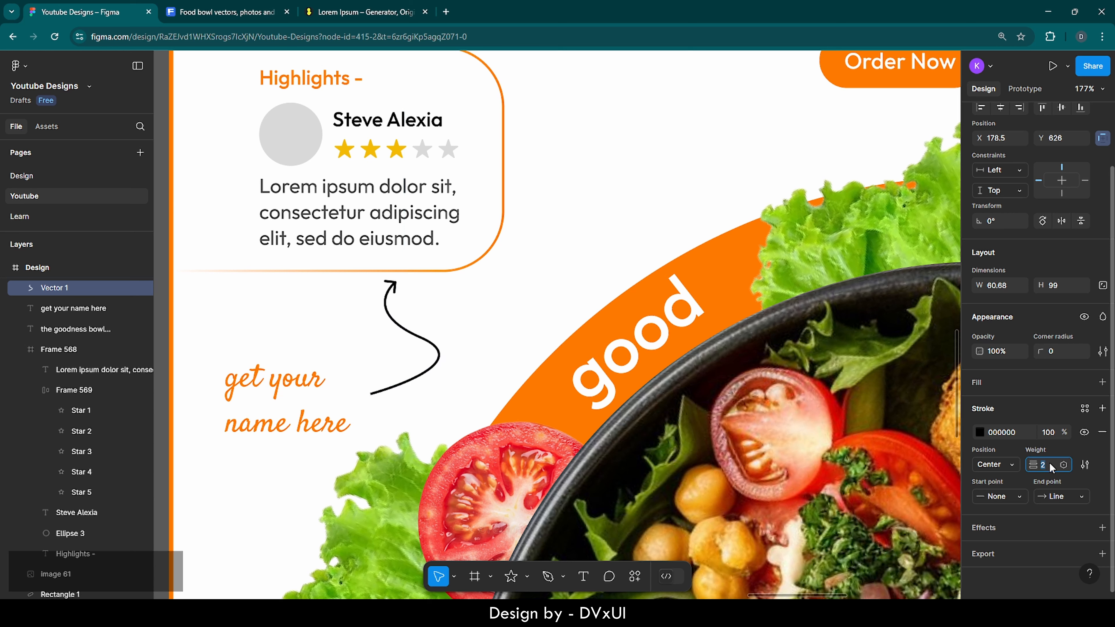
Step: Colour the curved arrow's stroke orange FF7900 and move it slightly left and down, closer to "get your name here"
click(980, 434)
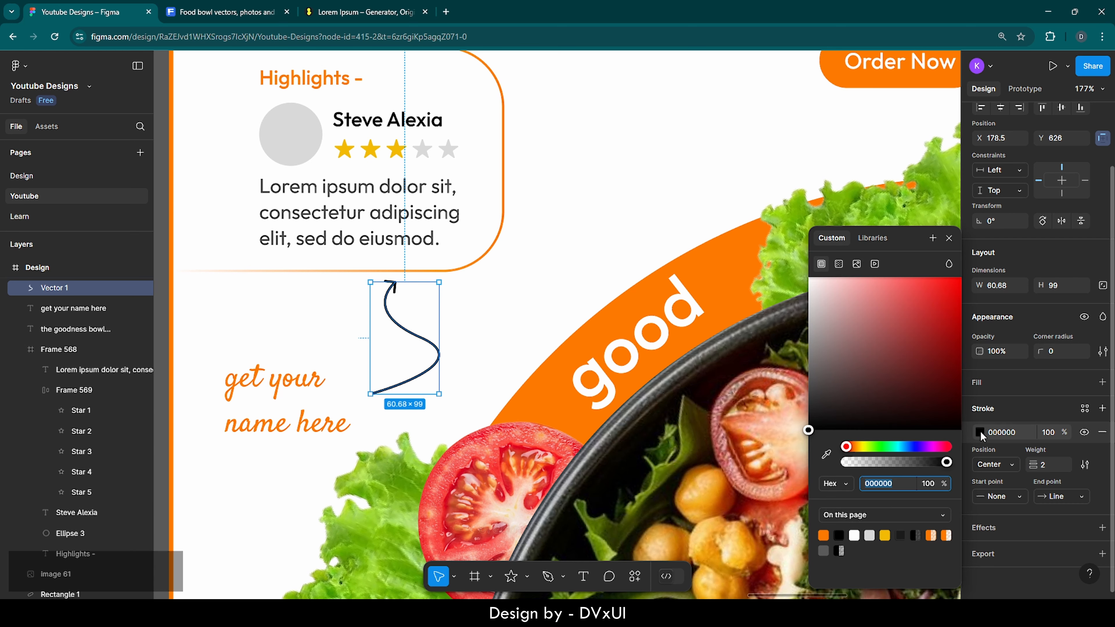
click(823, 535)
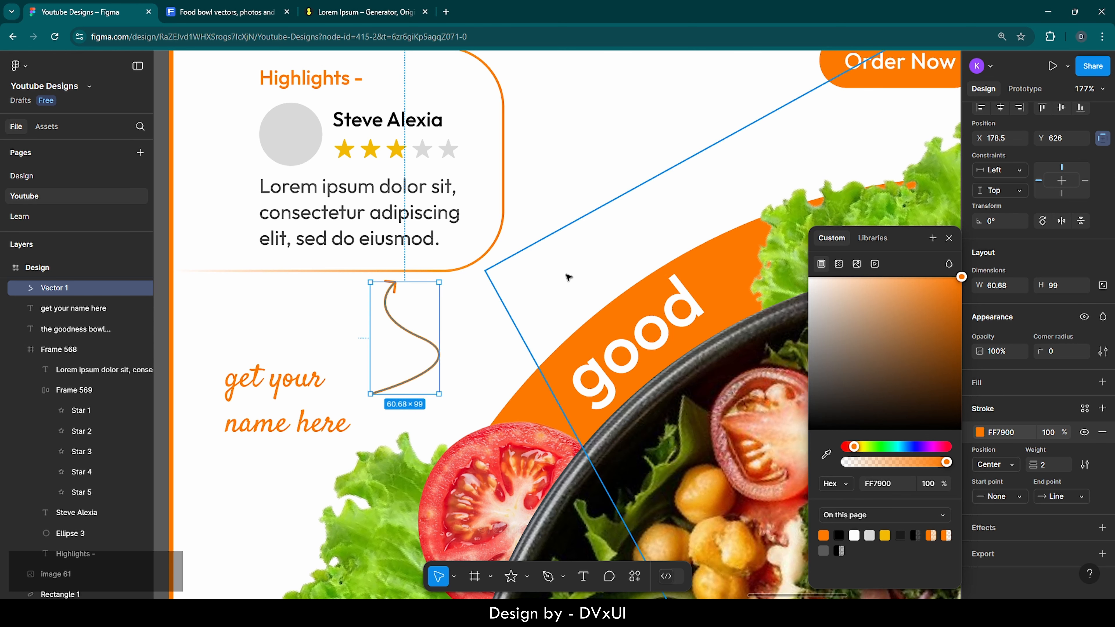
drag(393, 345, 372, 353)
click(515, 288)
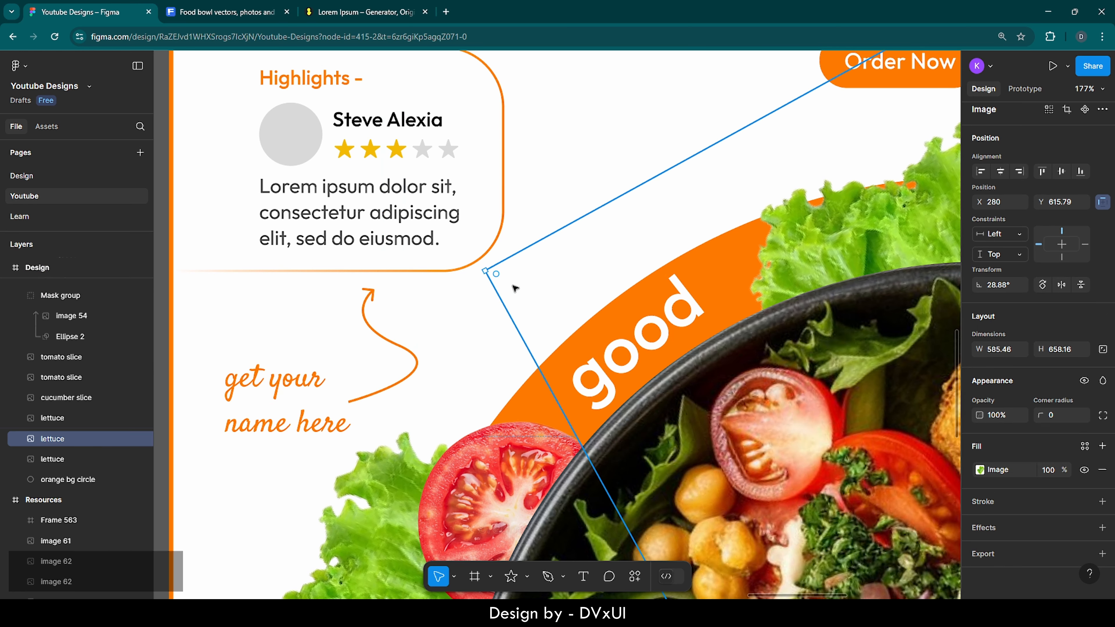
scroll(515, 288, down, 6)
scroll(515, 288, up, 2)
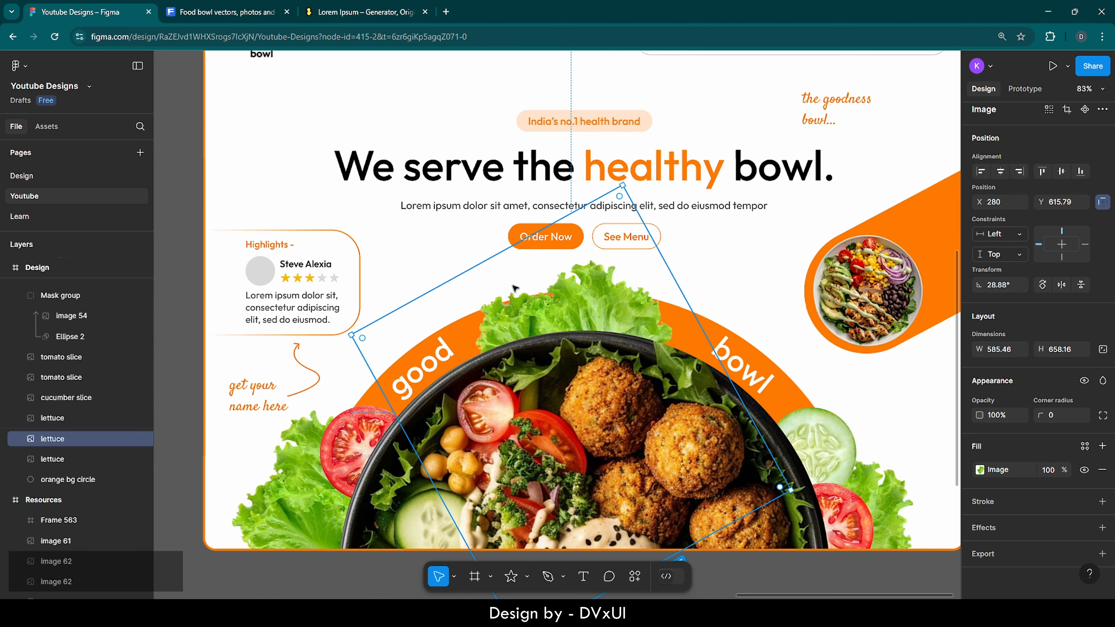
scroll(566, 338, down, 4)
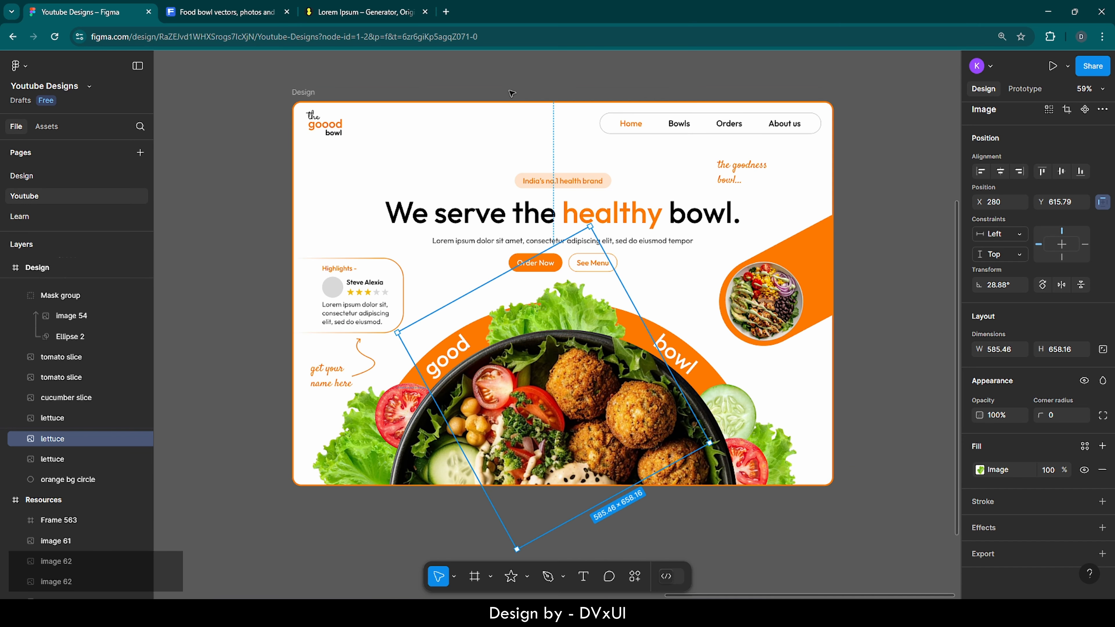
Step: Deselect the lettuce image, hide the editor interface and switch the browser to full screen
click(514, 91)
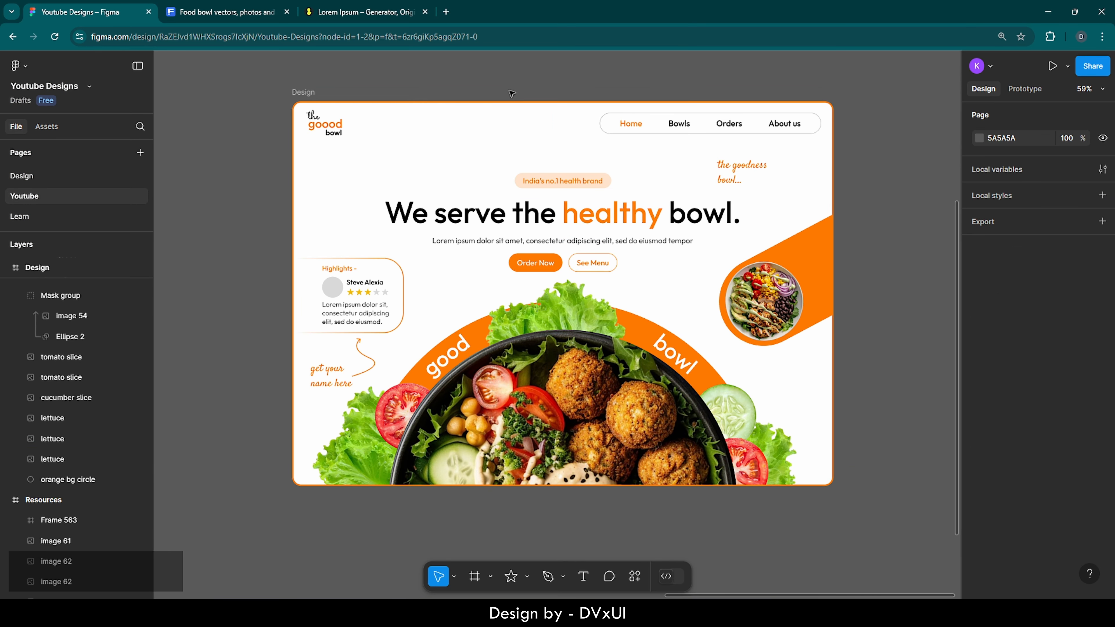
right_click(557, 82)
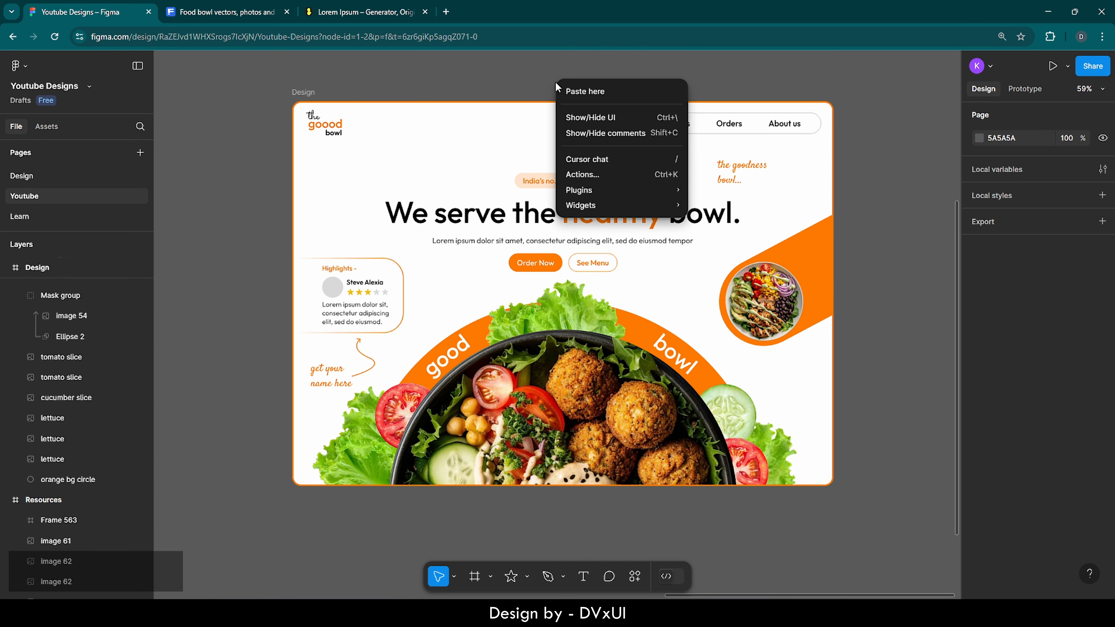
click(584, 120)
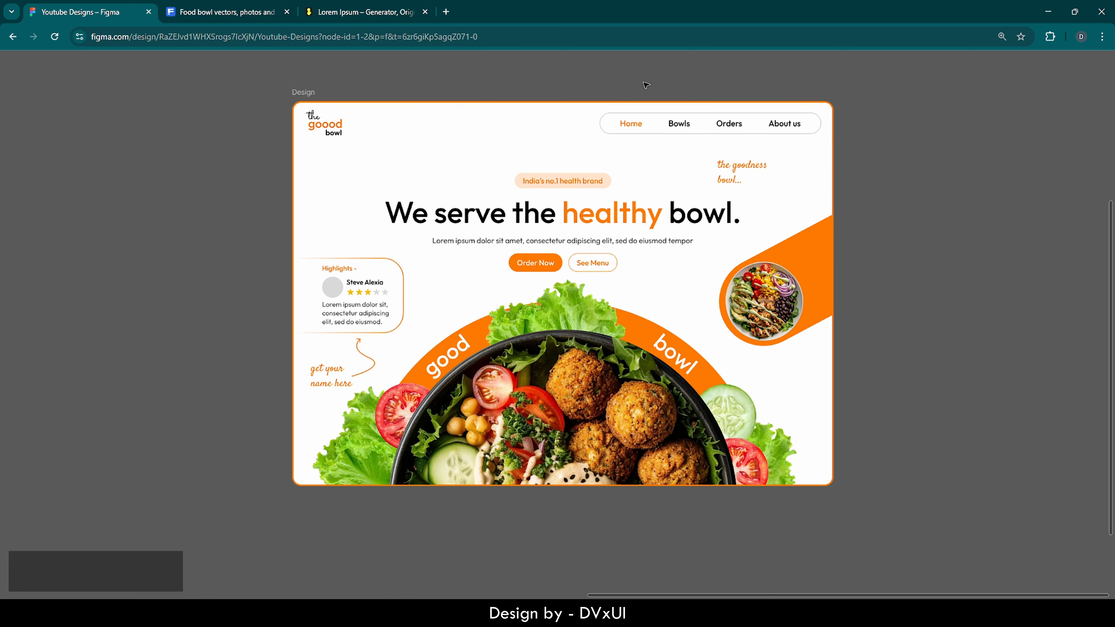
key(F11)
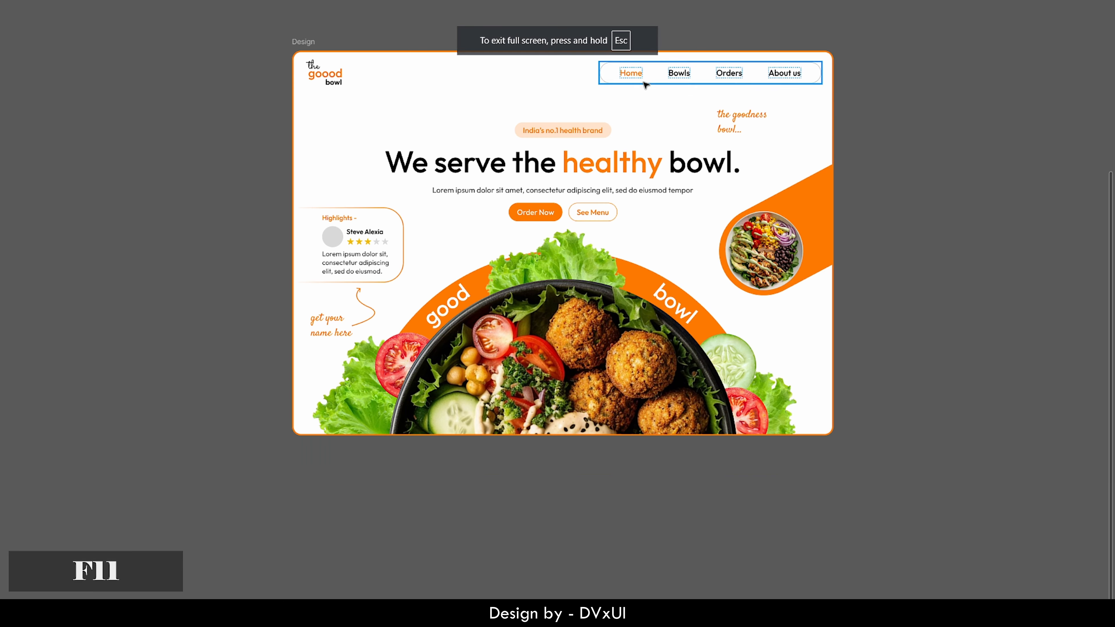
Step: Move the Design frame slightly left and up to centre it on the canvas, and leave it deselected
scroll(434, 82, up, 5)
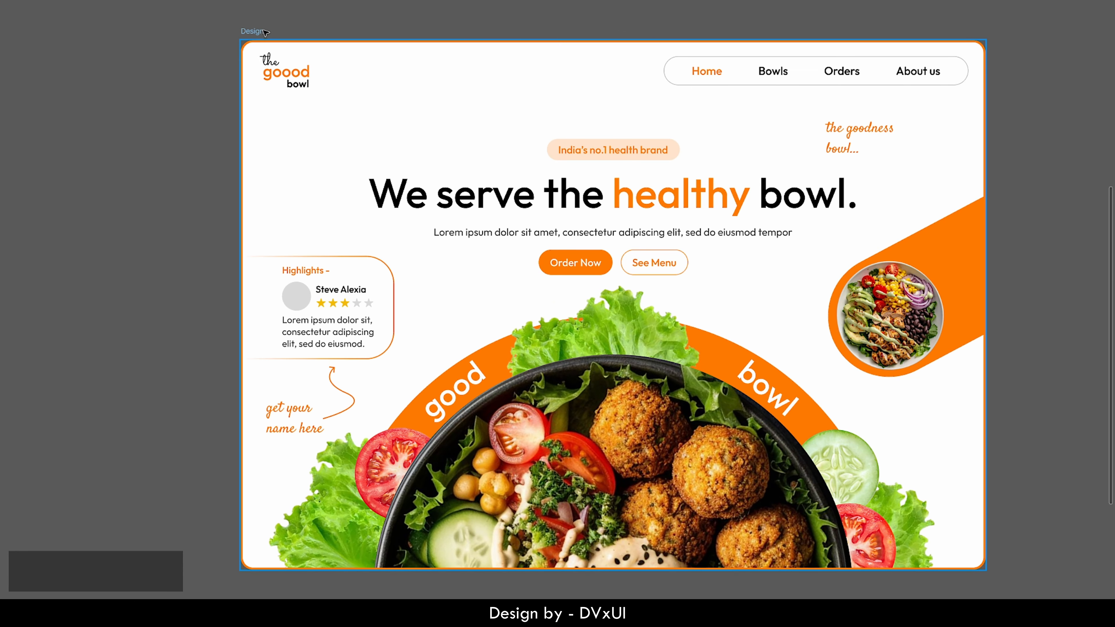
drag(259, 32, 211, 29)
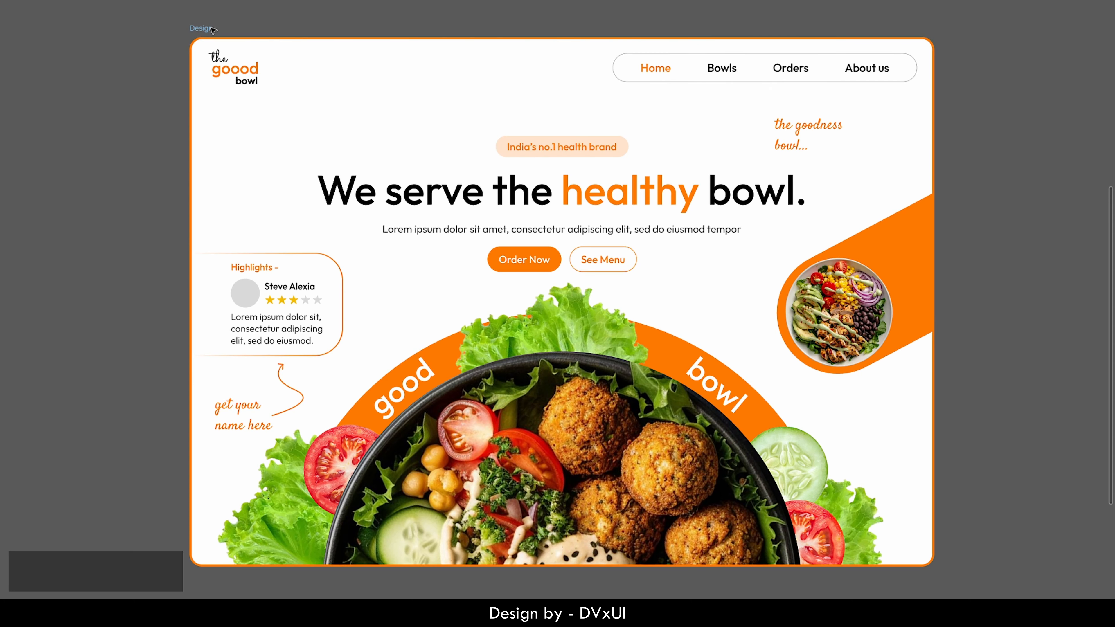
click(141, 83)
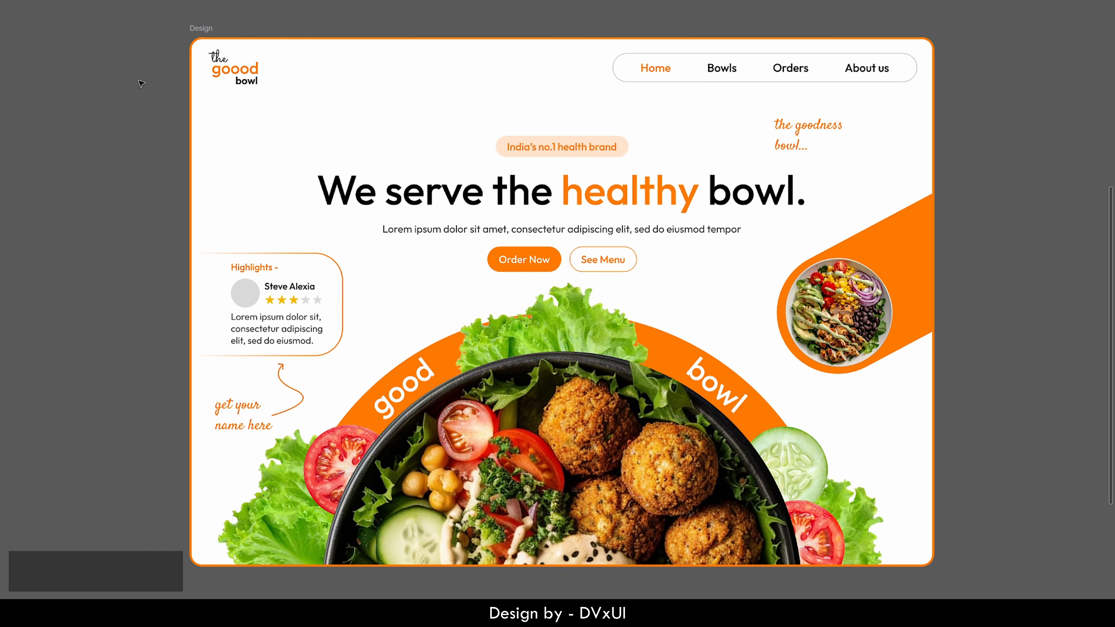